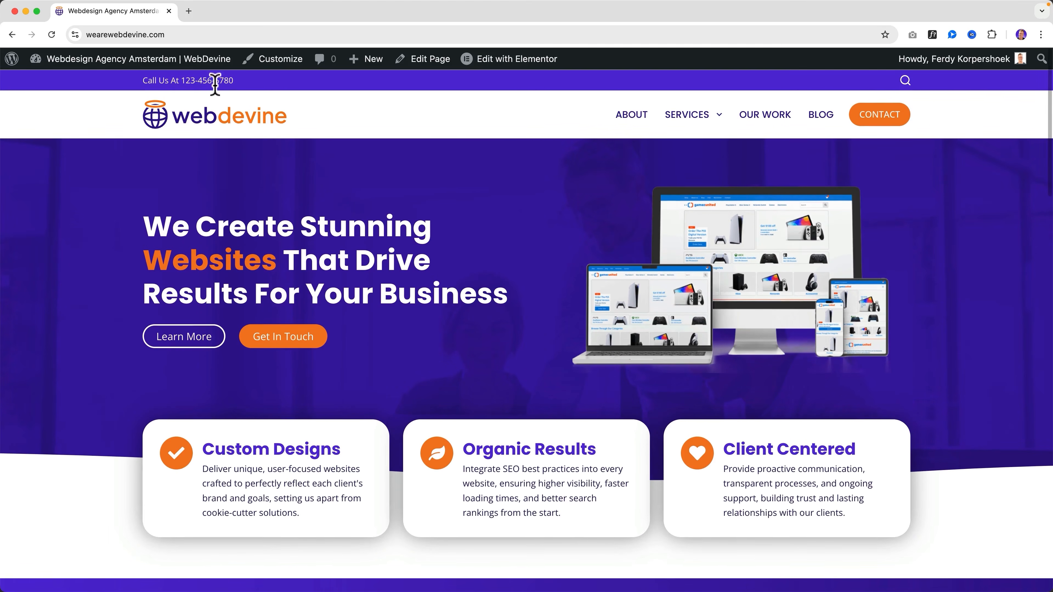
Step: Copy the site's address wearewebdevine.com, open google.com in a new tab and search for the copied URL
click(176, 36)
key(super+c)
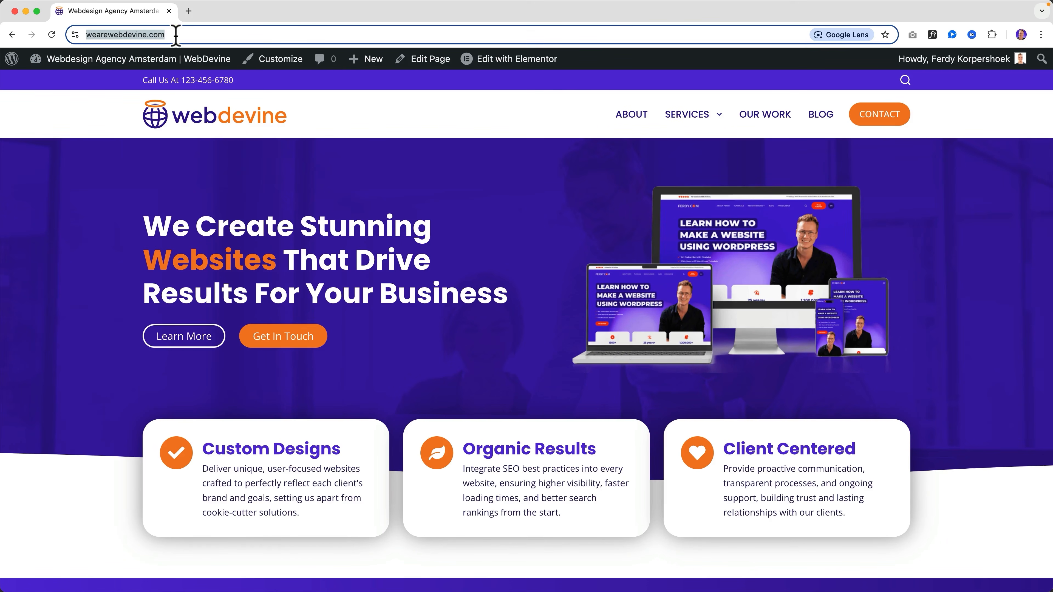
click(188, 11)
text(google.com)
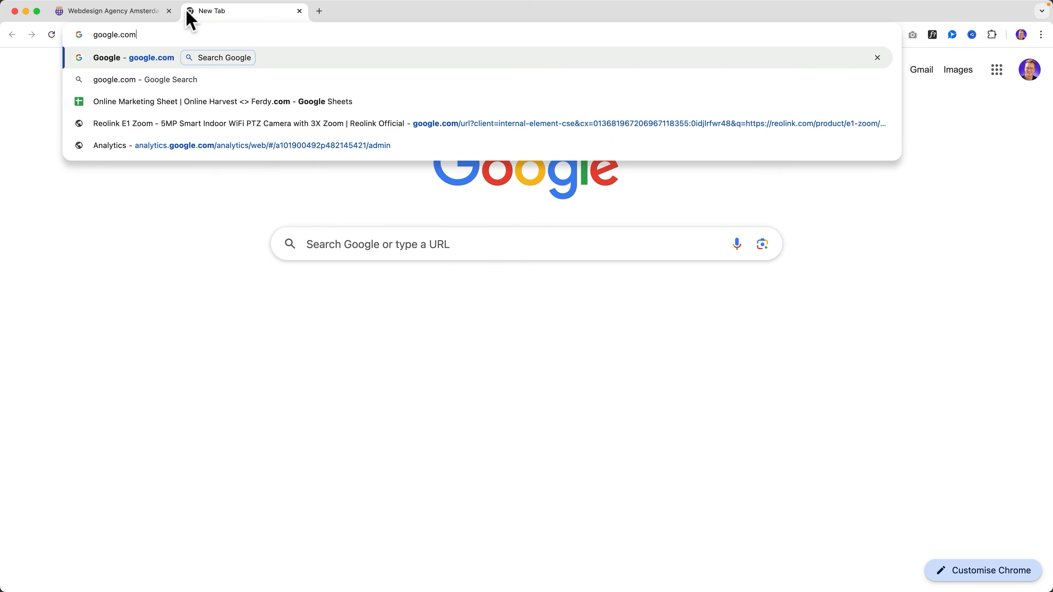
key(Return)
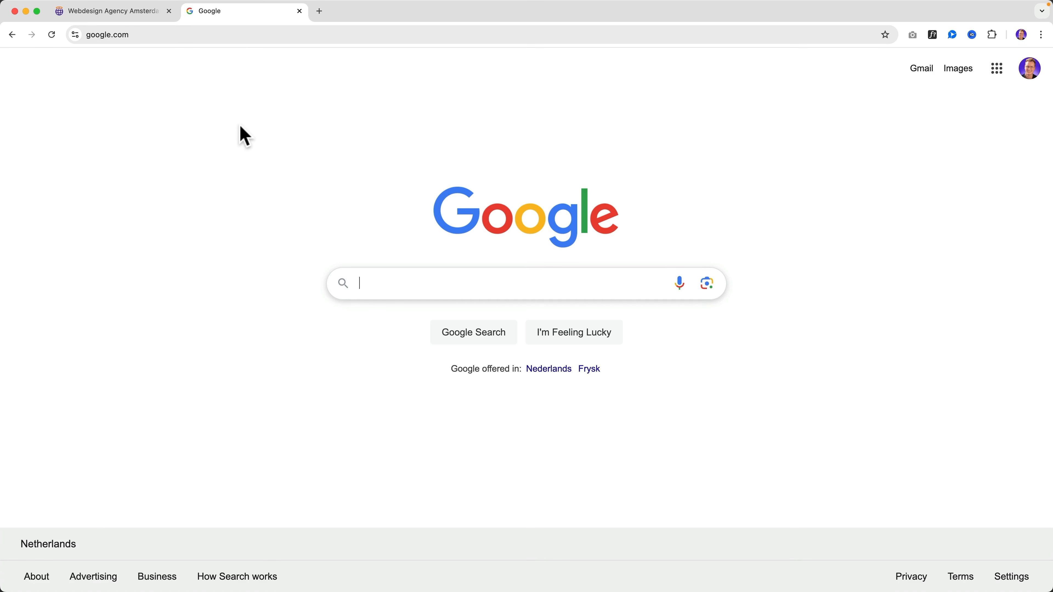
key(super+v)
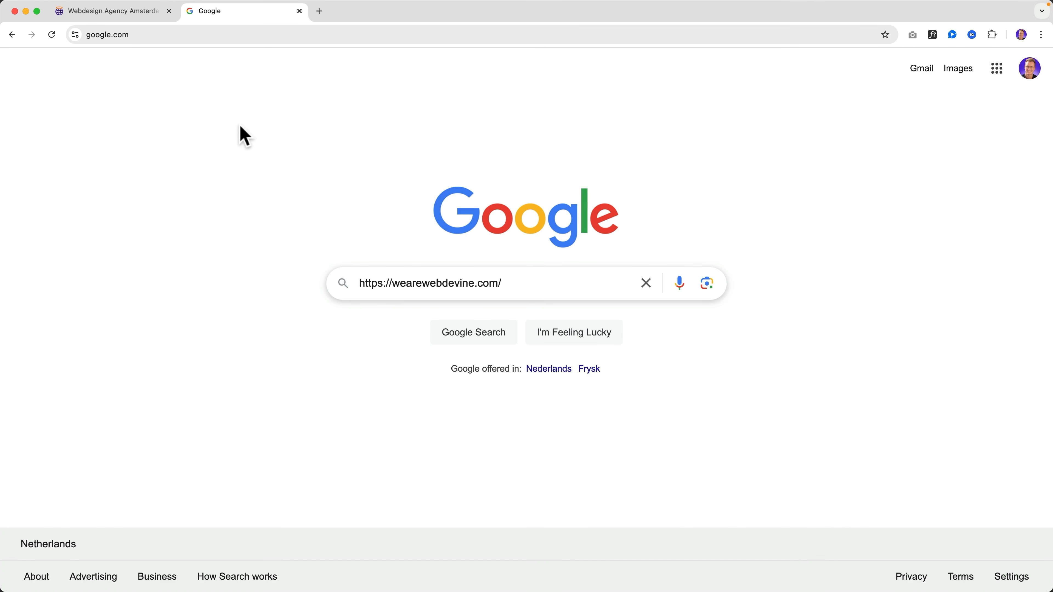
key(Return)
Step: Examine the WebDevine listing and its sitelinks in the Google results, and close the results tab
scroll(117, 242, down, 2)
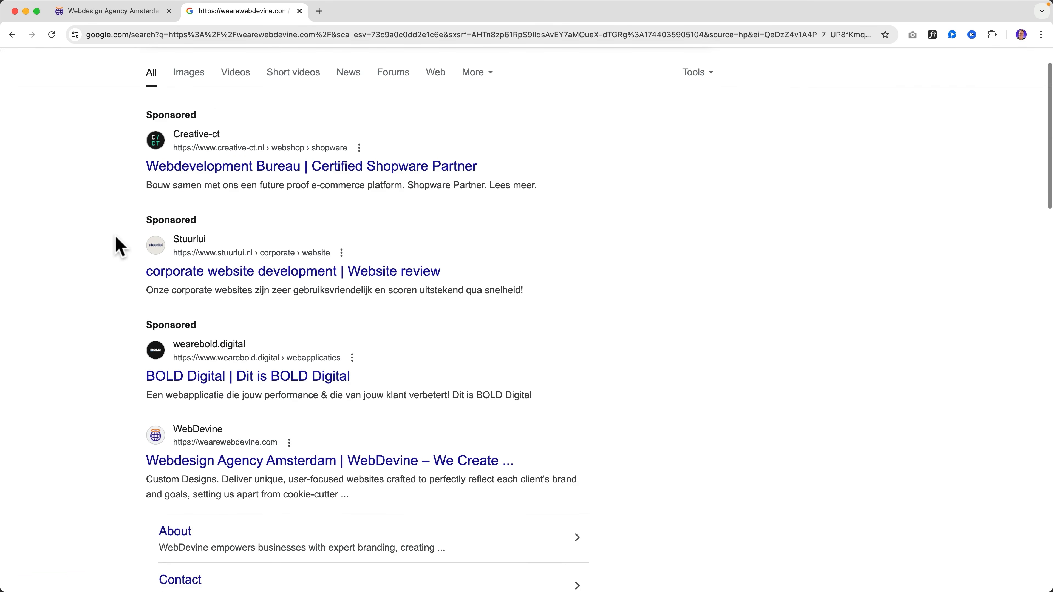
scroll(118, 244, down, 8)
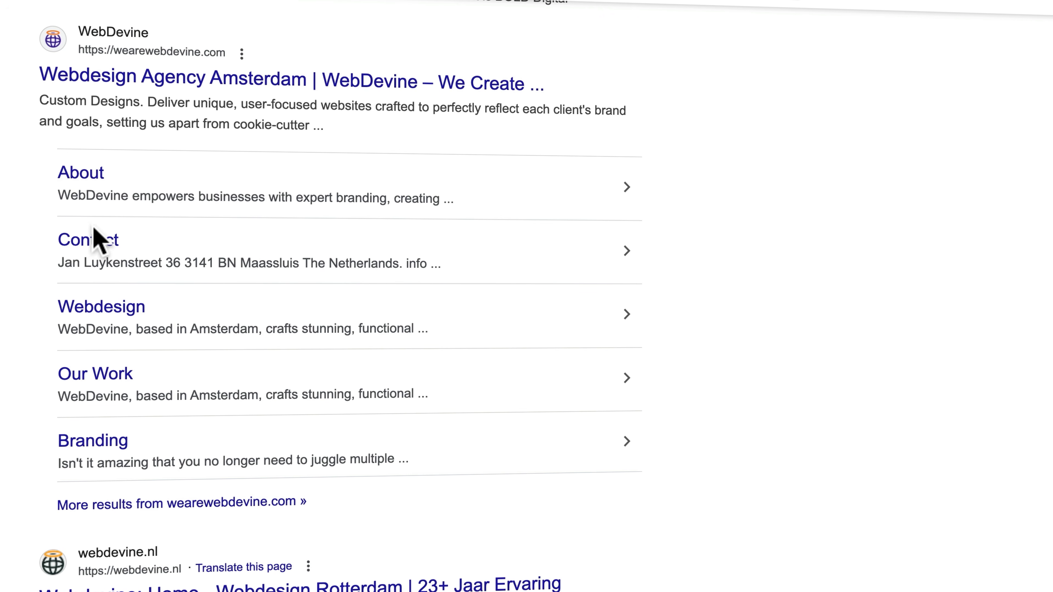
scroll(106, 314, up, 1)
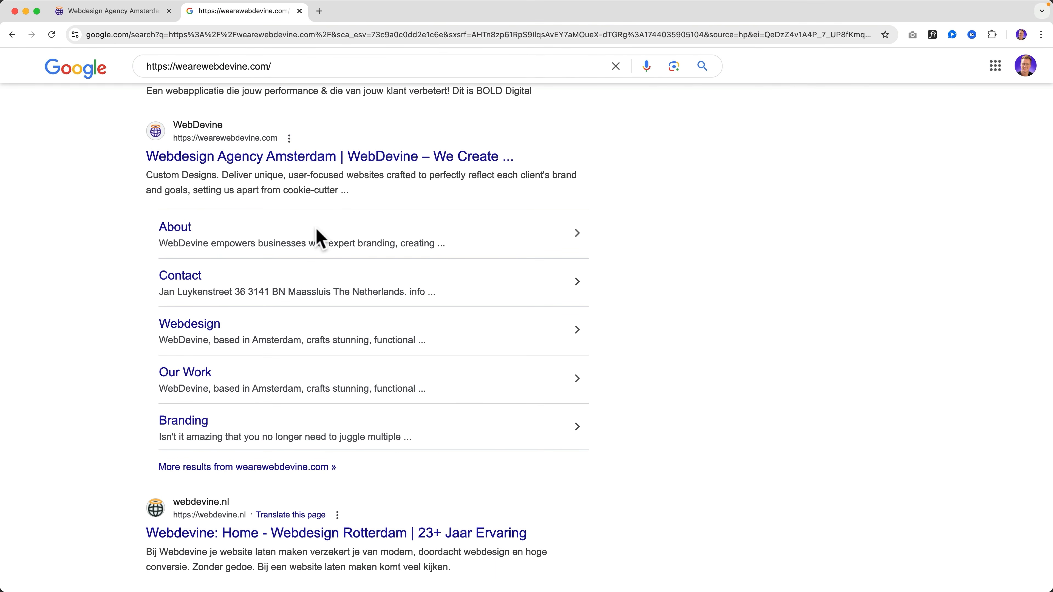
scroll(315, 231, down, 15)
scroll(313, 243, up, 20)
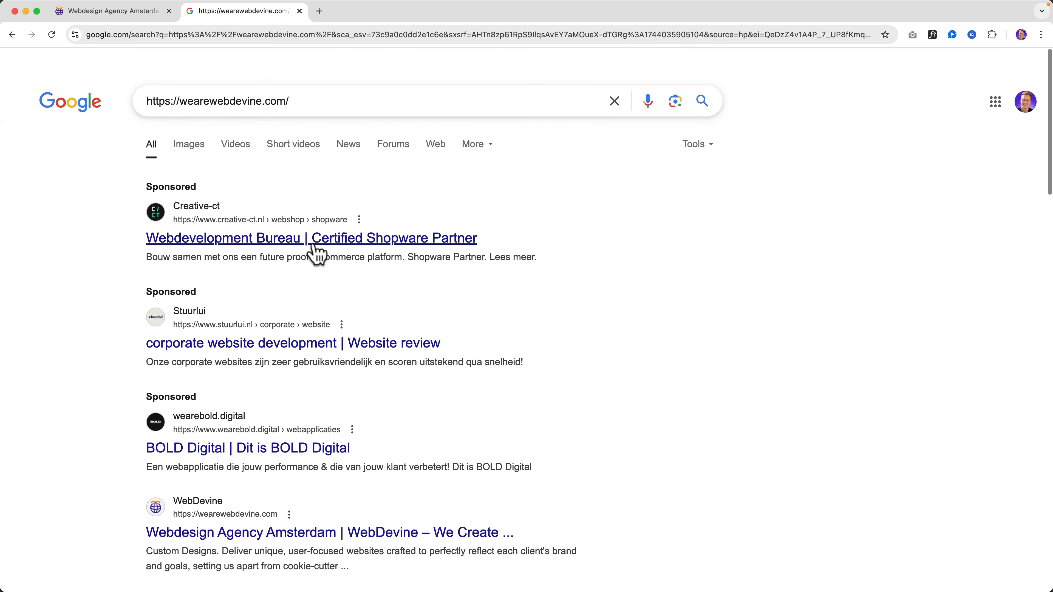
click(299, 11)
click(468, 212)
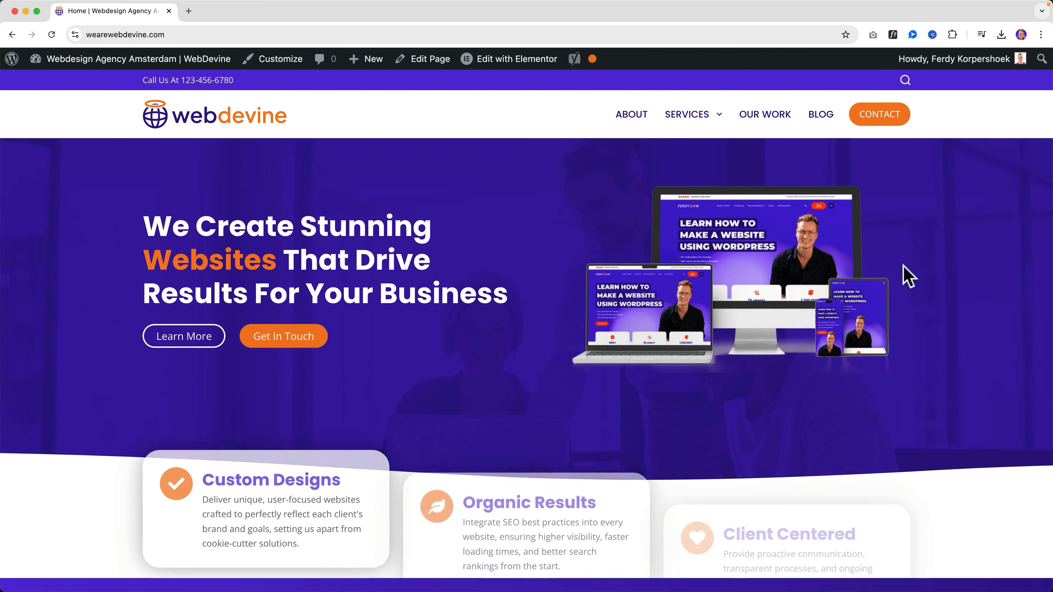
Step: Look through the WebDevine homepage from the hero section to the contact section and return to its beginning
scroll(846, 275, down, 5)
scroll(825, 272, down, 20)
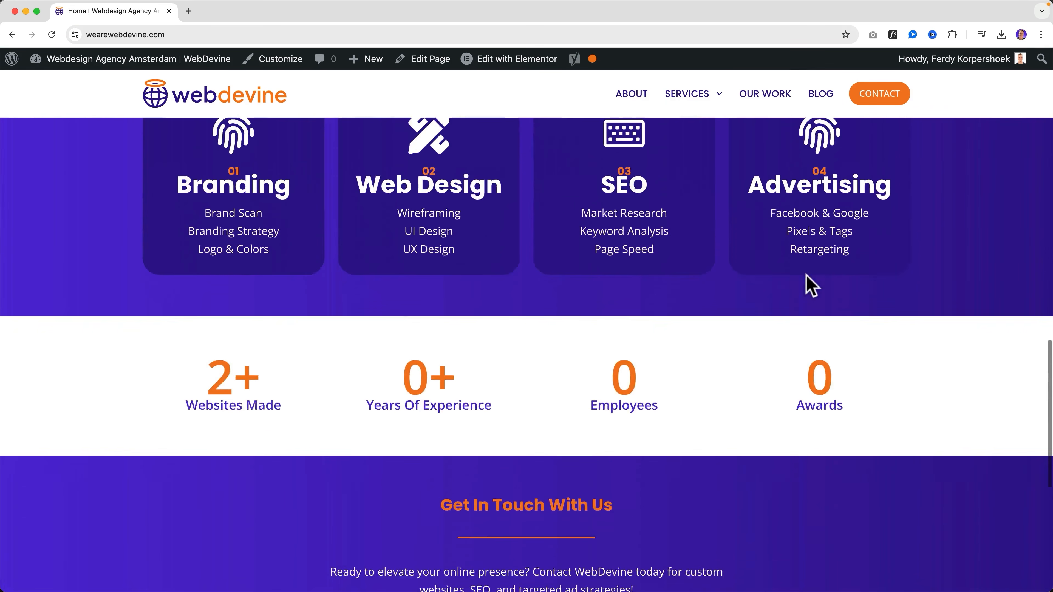
scroll(810, 285, up, 20)
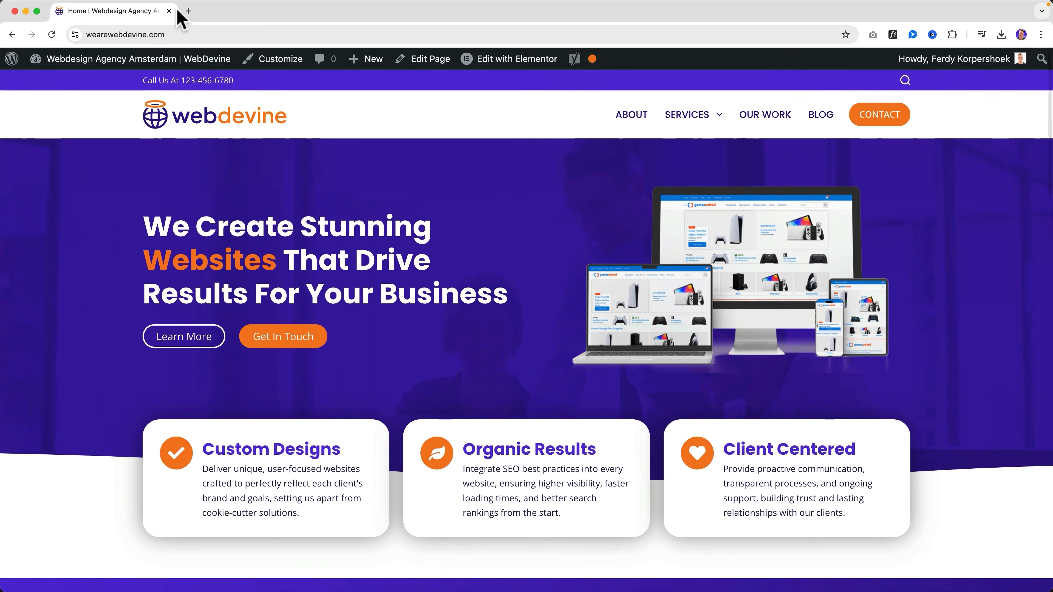
Step: Search youtube.com in a new tab for "how to make a wordpress website ferdy", look over the videos and close the tab
click(189, 11)
text(youtube.com)
key(Return)
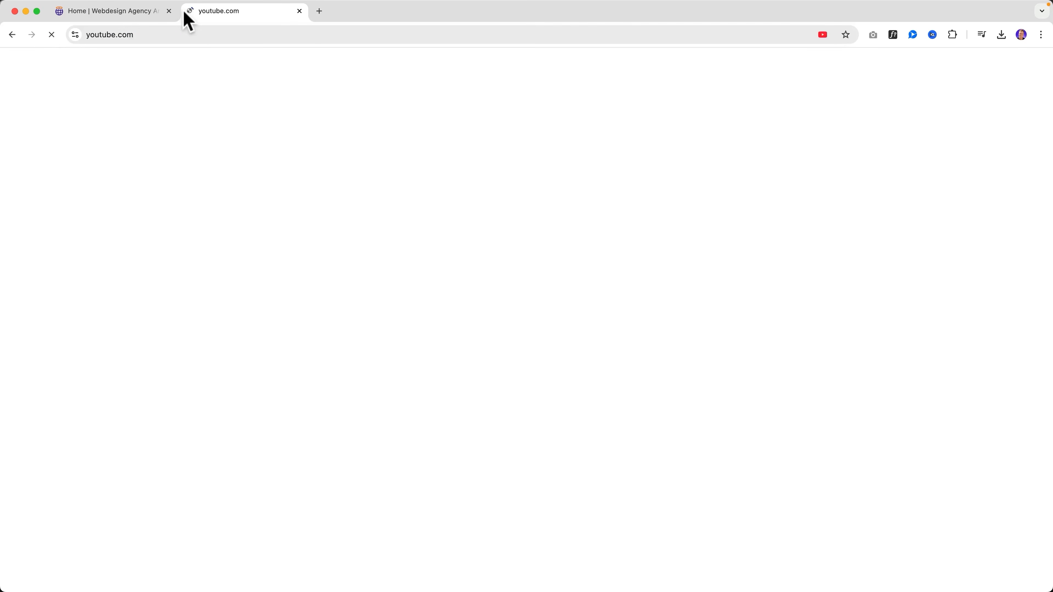
click(441, 67)
text(how )
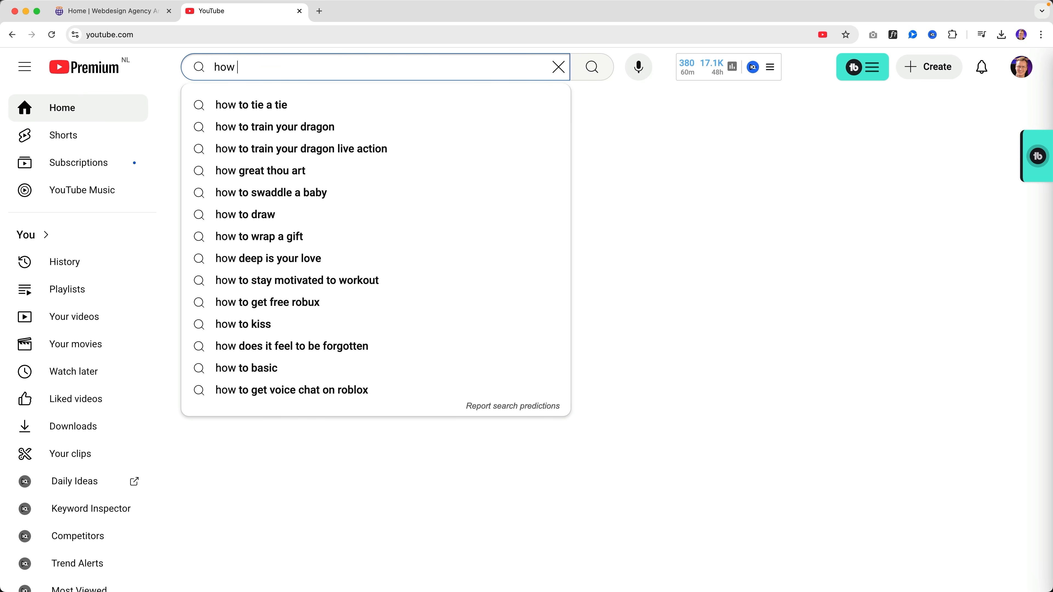
text(to make a wordpress website ferdy)
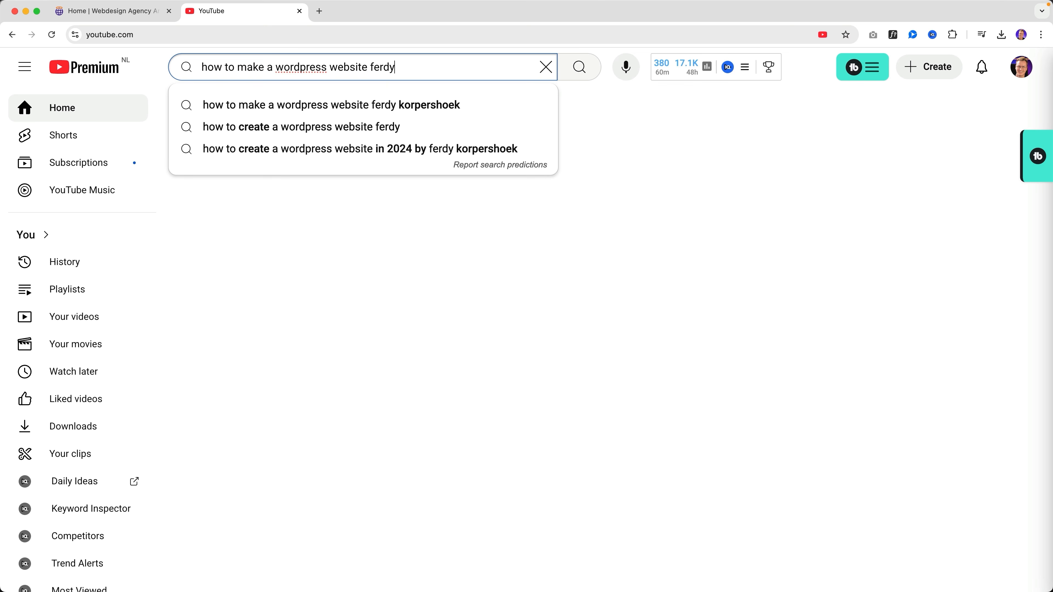
key(Return)
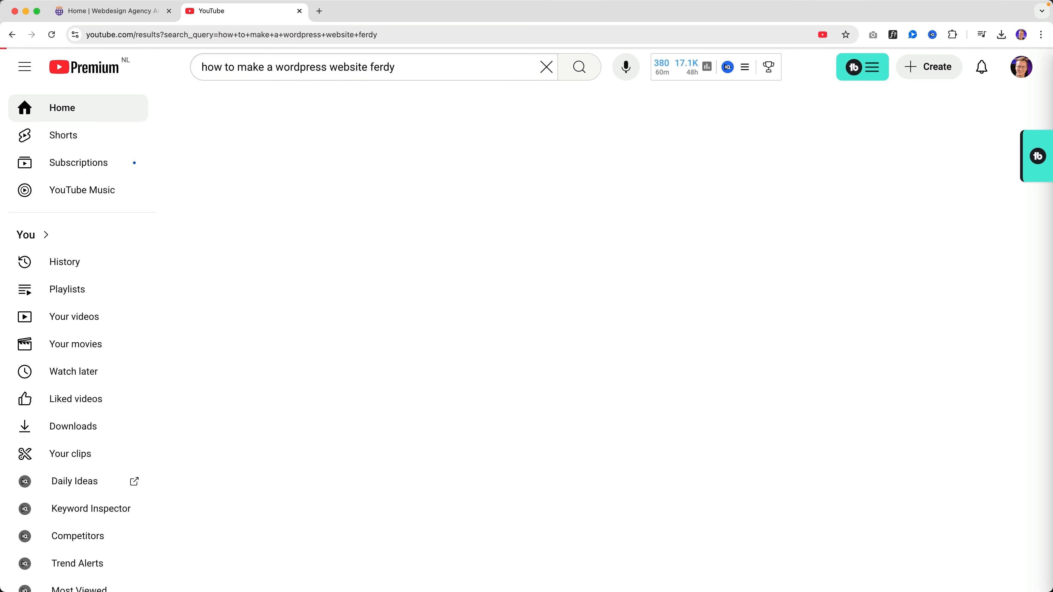
scroll(518, 373, down, 2)
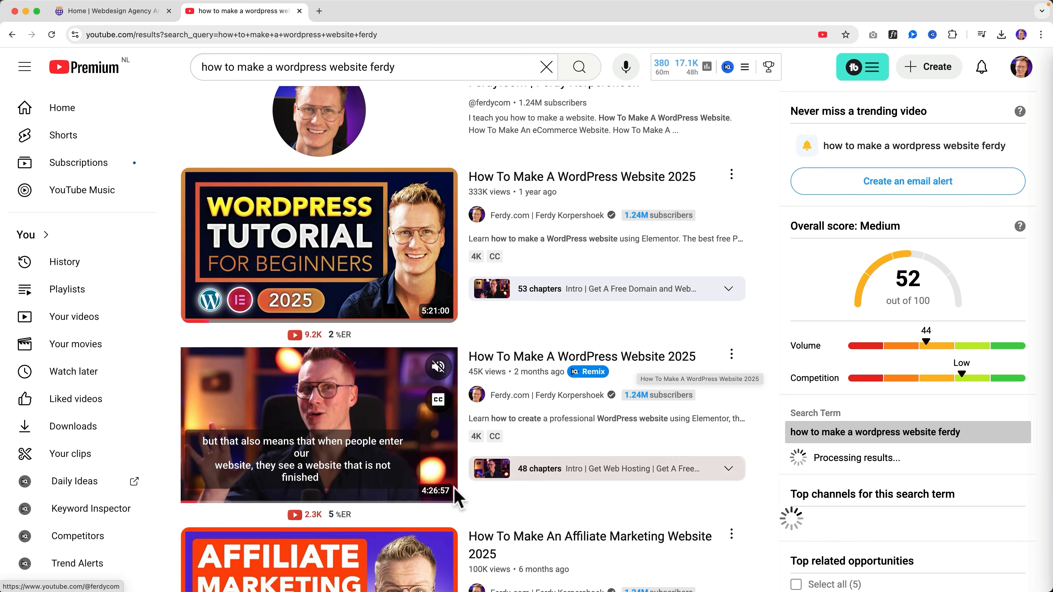
click(299, 11)
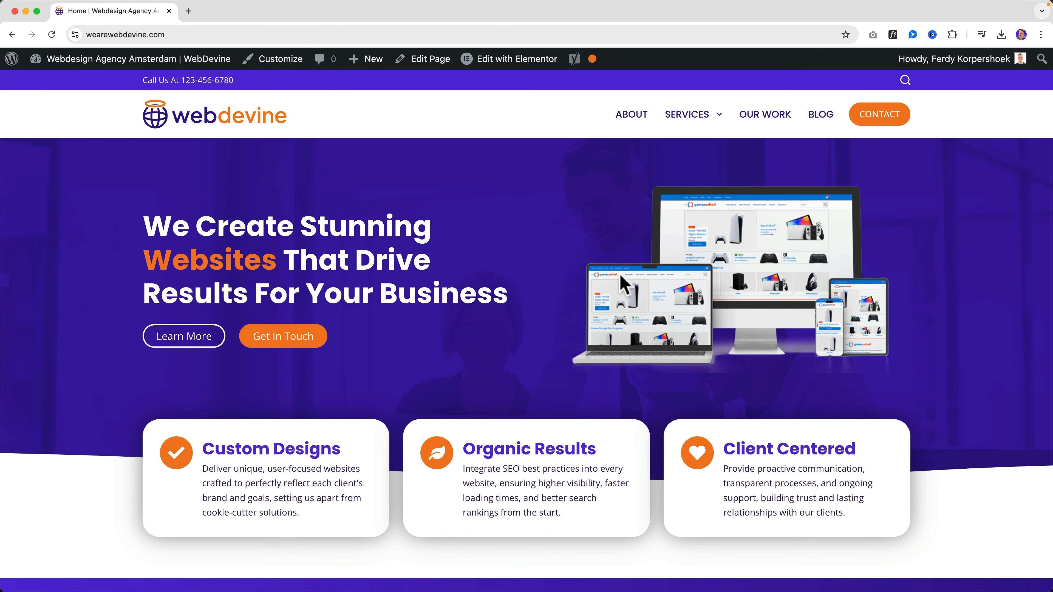
Step: Open the About page of the WebDevine site and look through its content
scroll(670, 301, down, 4)
scroll(635, 174, up, 4)
click(630, 122)
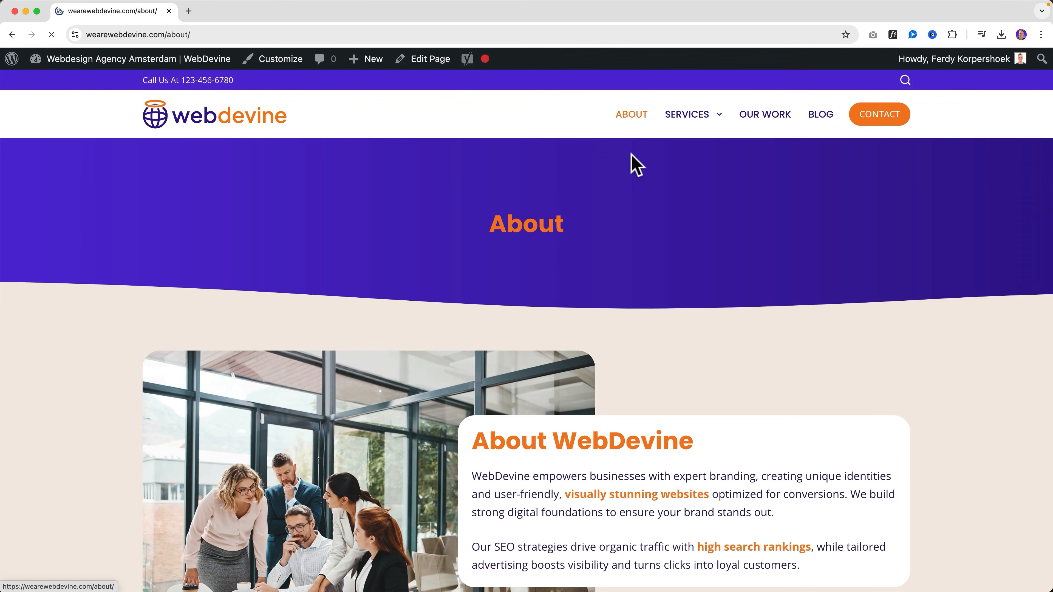
scroll(670, 222, down, 15)
scroll(670, 222, up, 15)
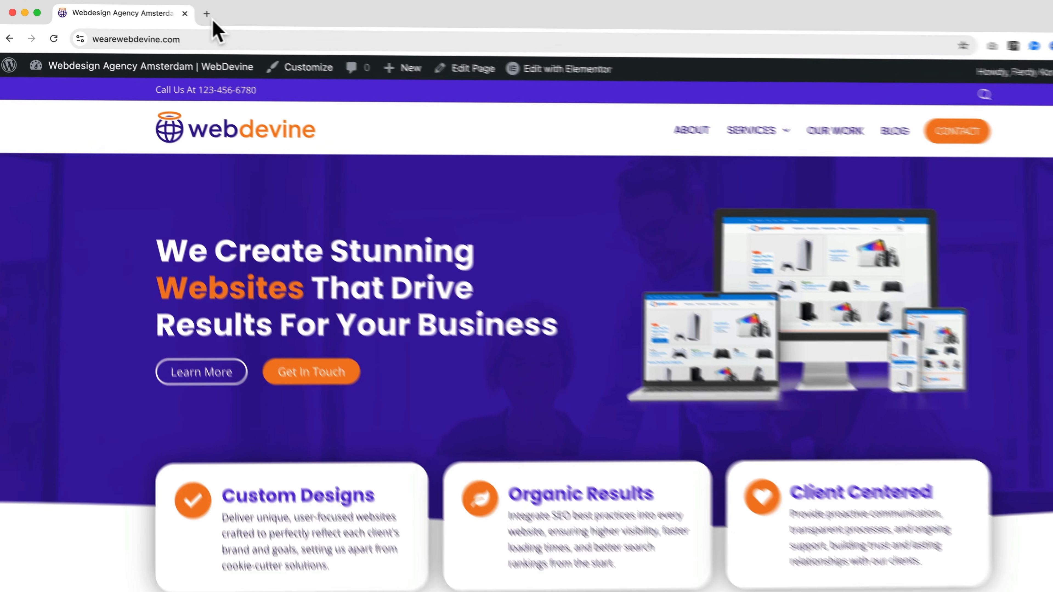
Step: Open ferdy.com/yoast in a new tab
click(206, 14)
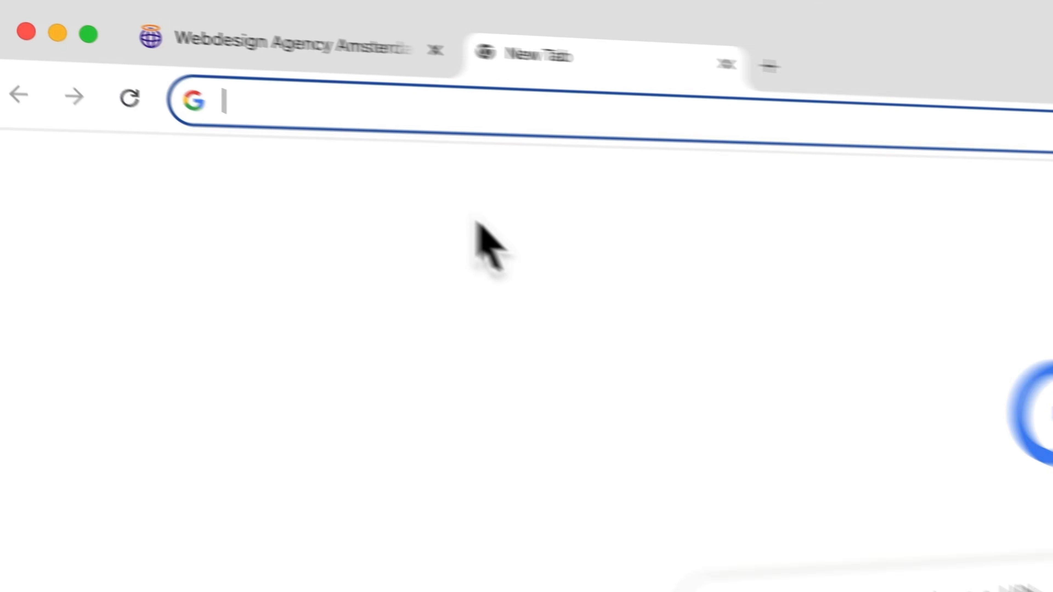
text(ferdy.com)
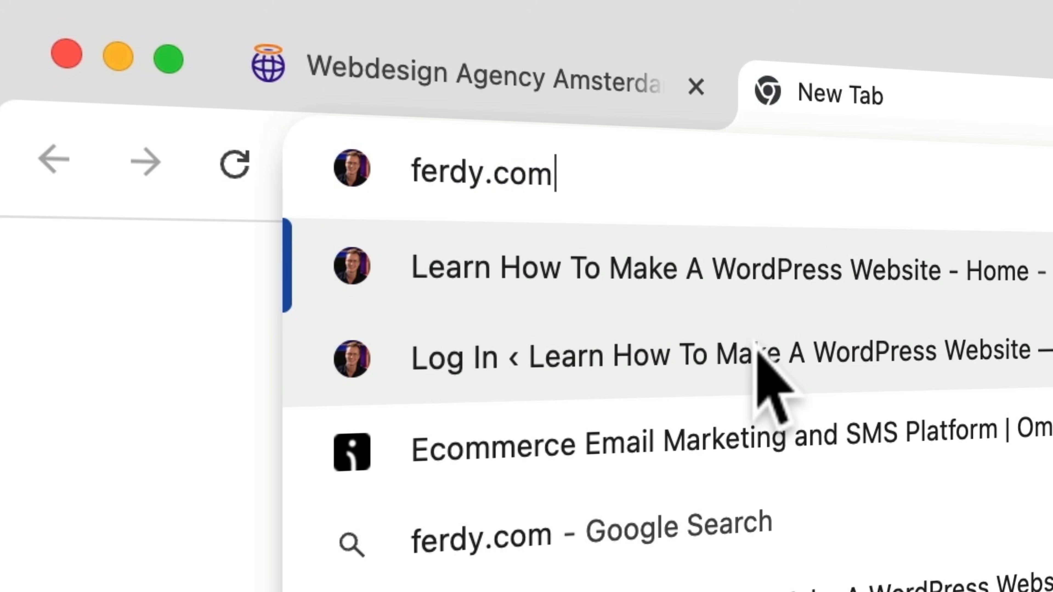
text(/yoasty)
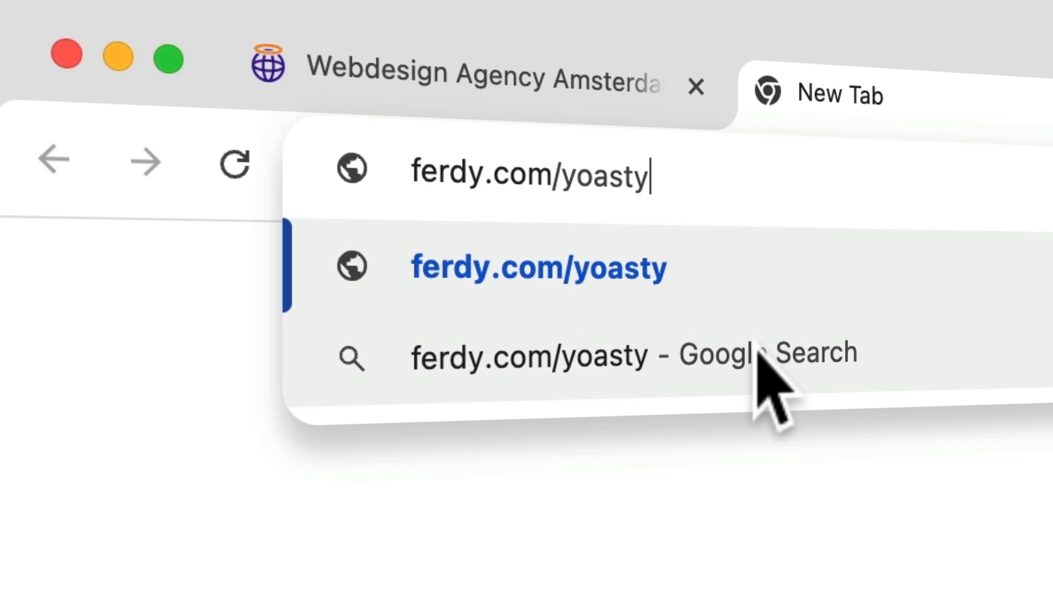
key(BackSpace)
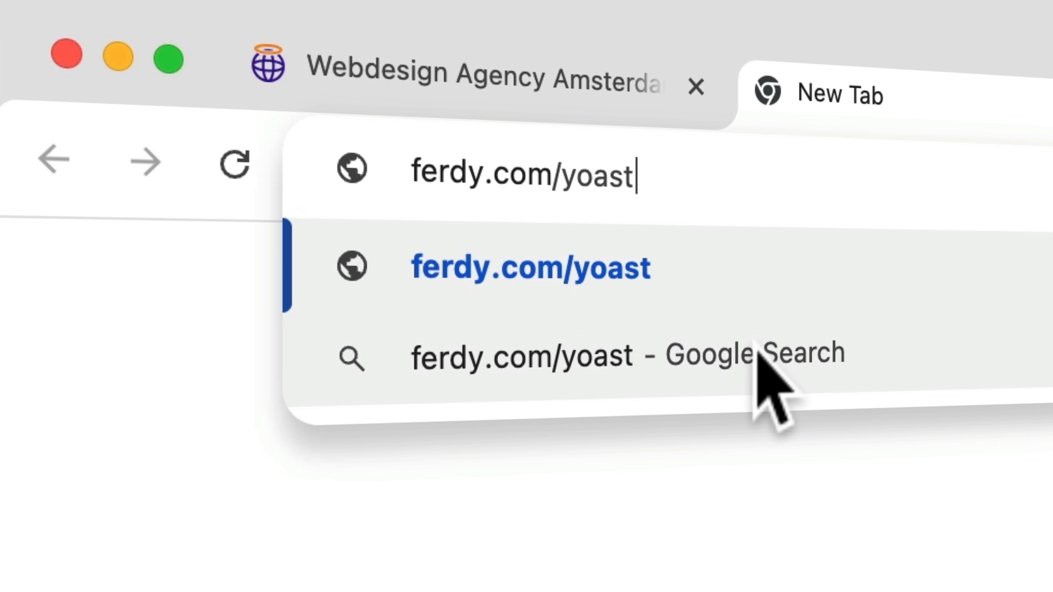
key(Return)
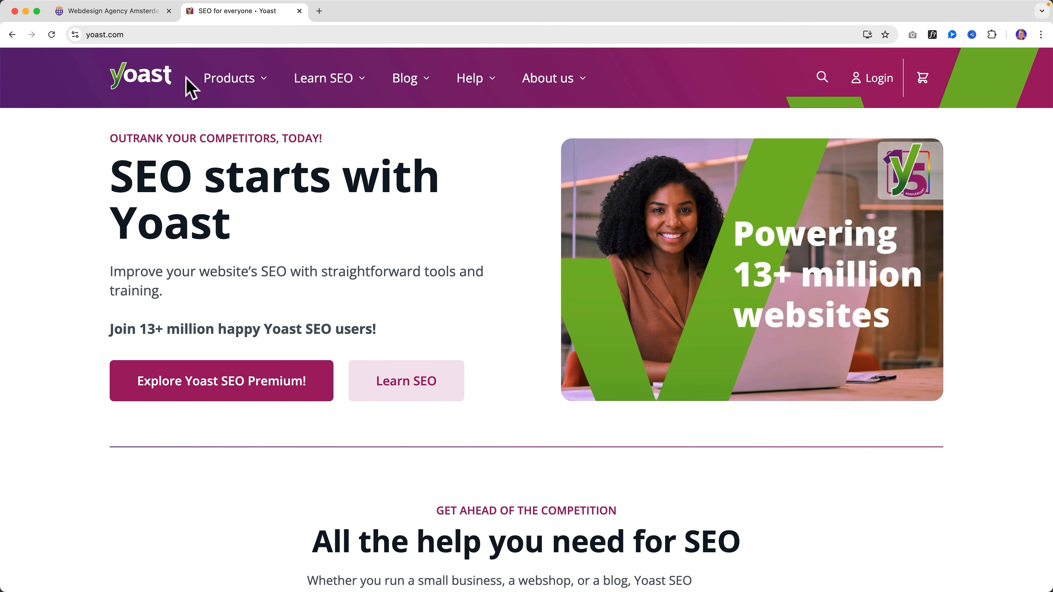
Step: Examine the Yoast homepage, including its SEO features, plugin offers, add-ons and events, and close its tab
scroll(512, 242, down, 5)
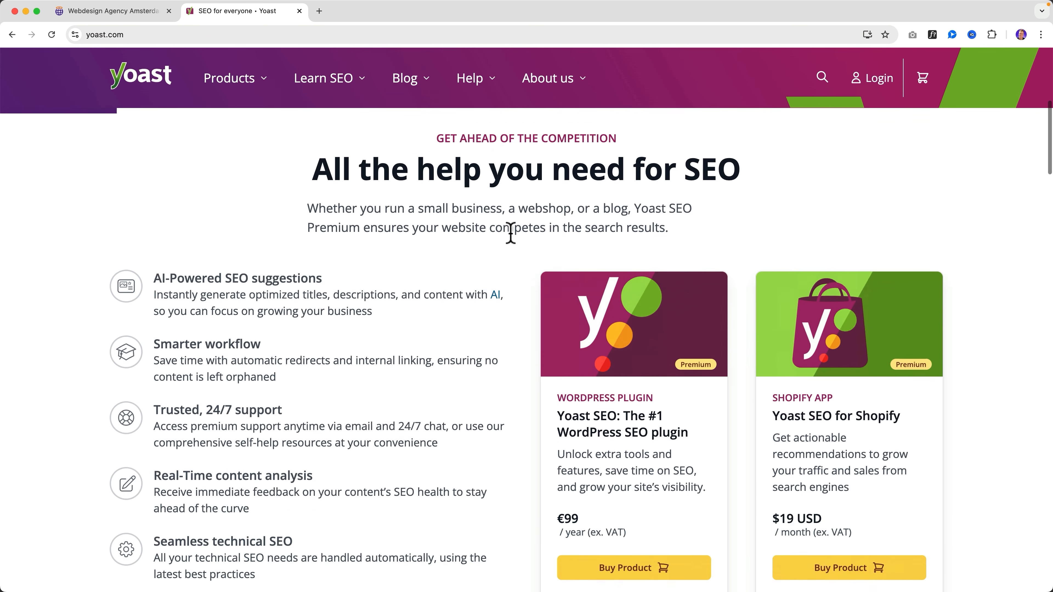
scroll(509, 236, down, 10)
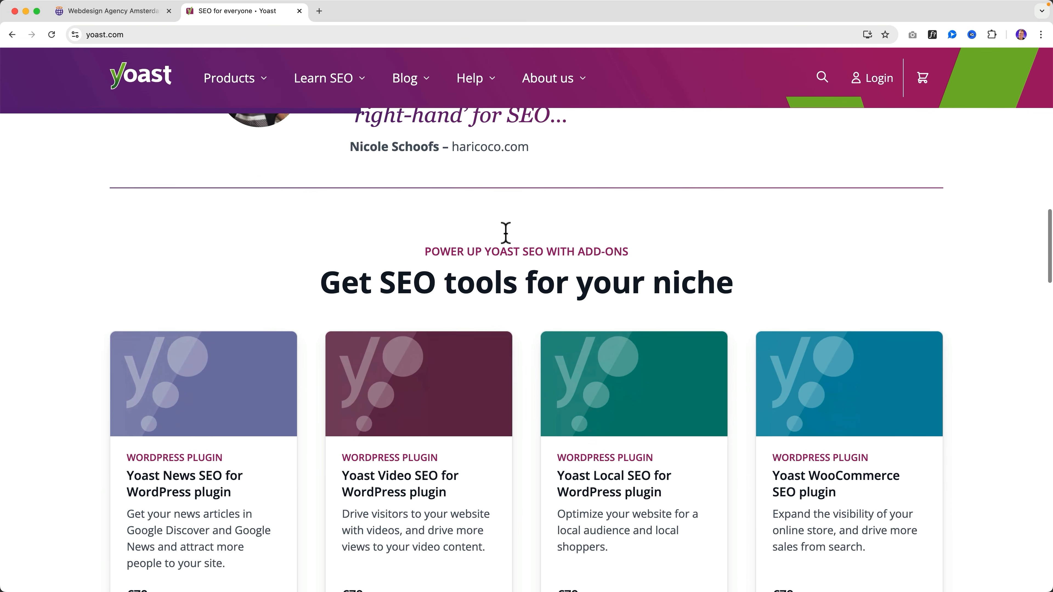
scroll(506, 234, down, 2)
scroll(505, 233, up, 18)
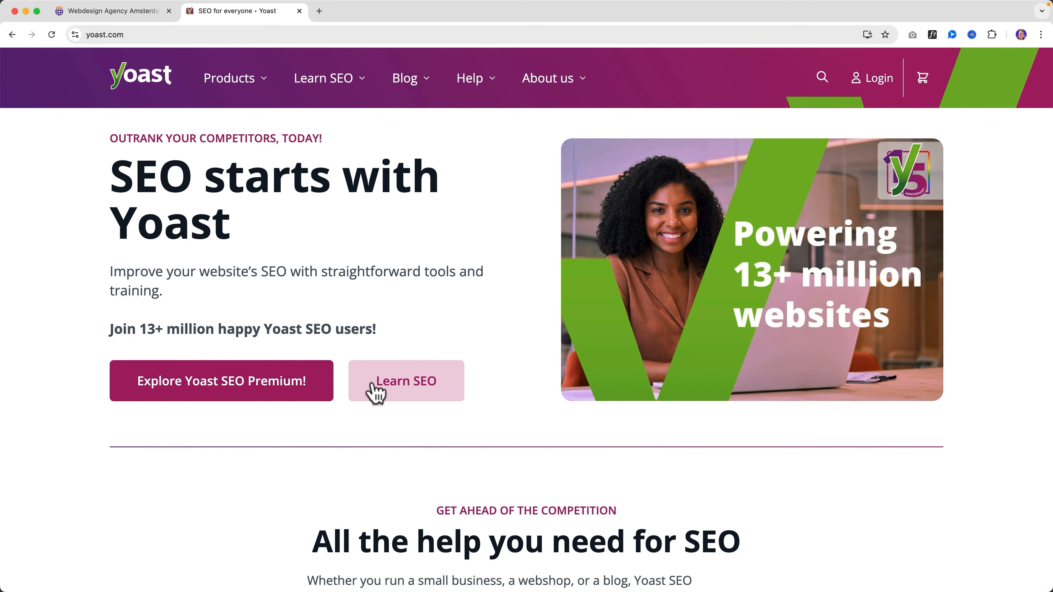
scroll(429, 367, down, 10)
scroll(429, 362, down, 3)
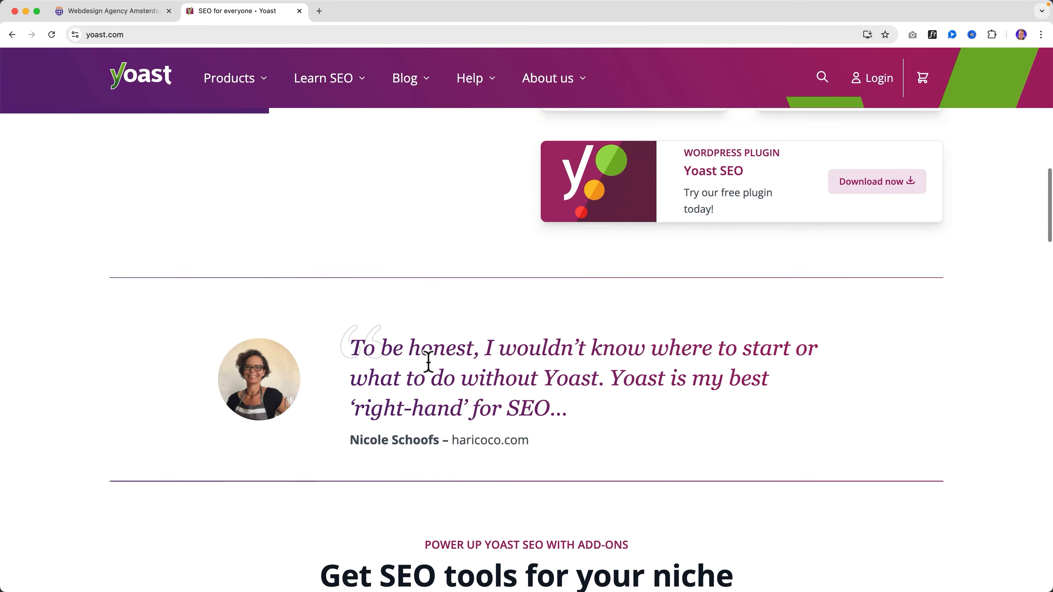
scroll(429, 345, up, 14)
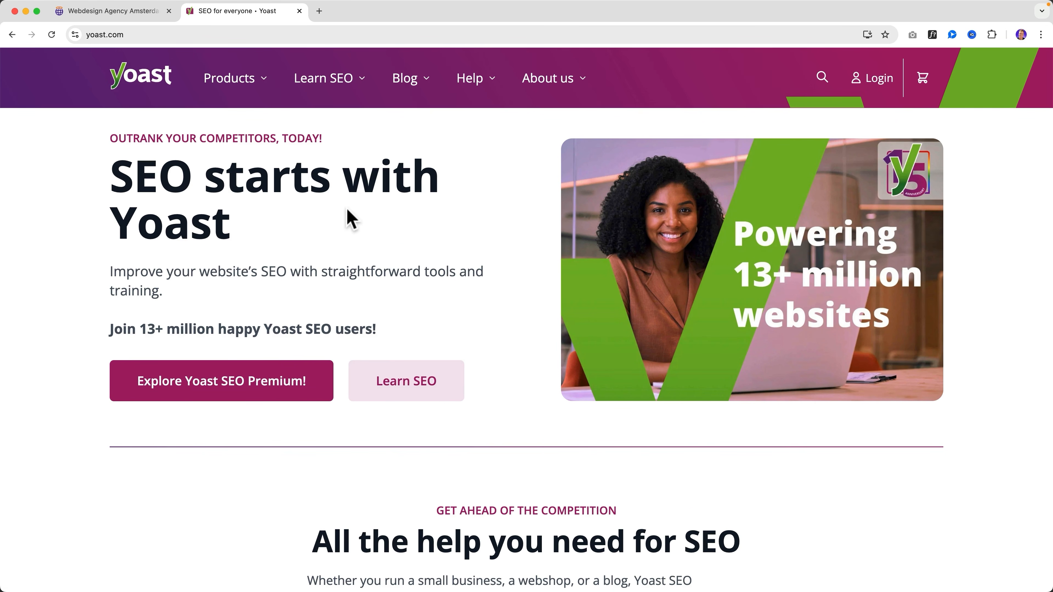
scroll(376, 226, down, 15)
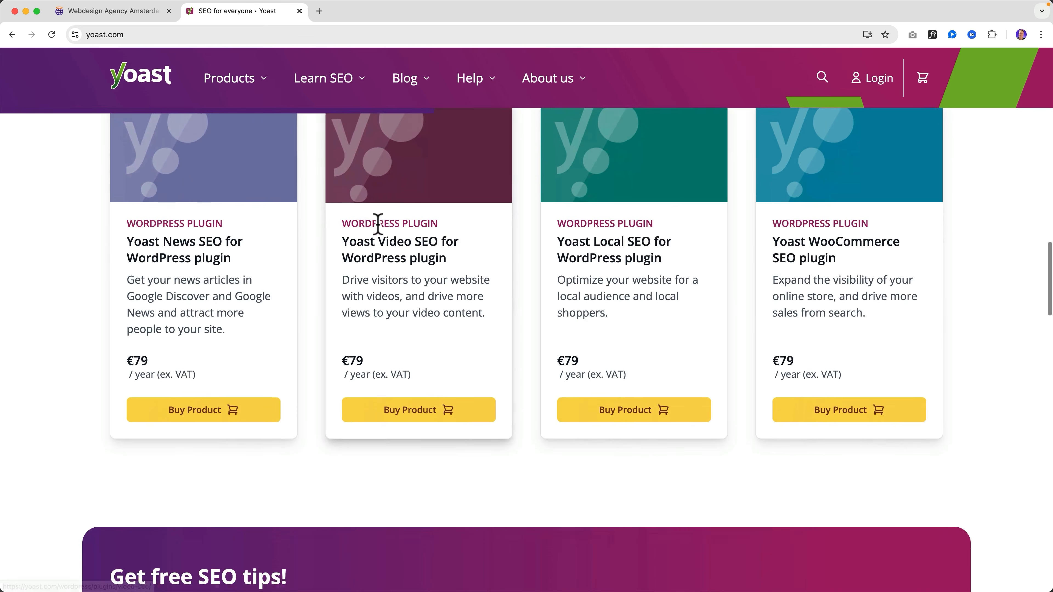
scroll(377, 224, down, 15)
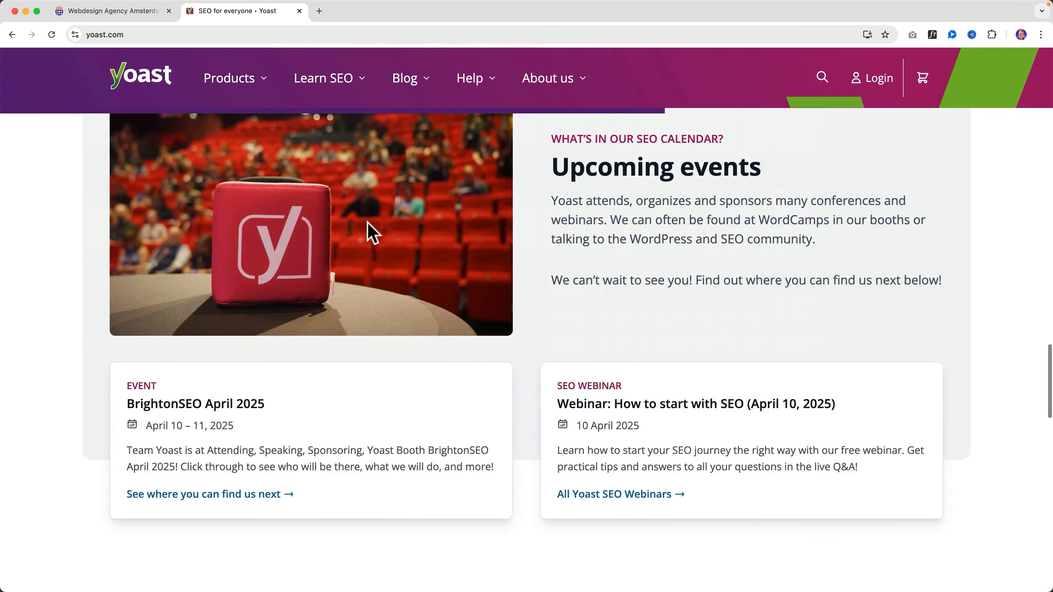
scroll(368, 224, up, 10)
click(299, 11)
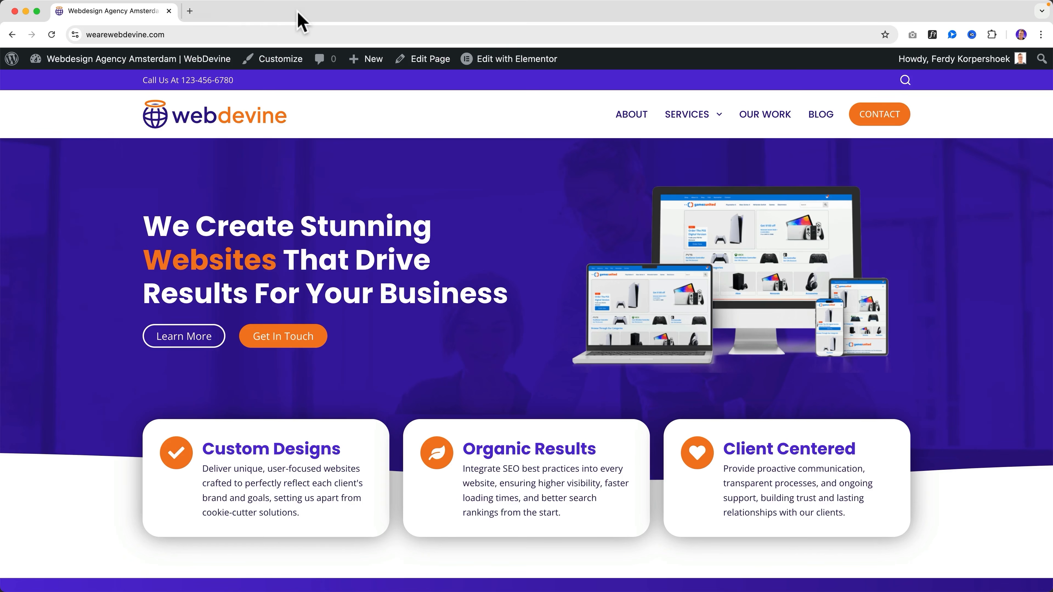
Step: Search the WordPress plugin directory for "yoast", and install and activate Yoast SEO
mouse_move(107, 62)
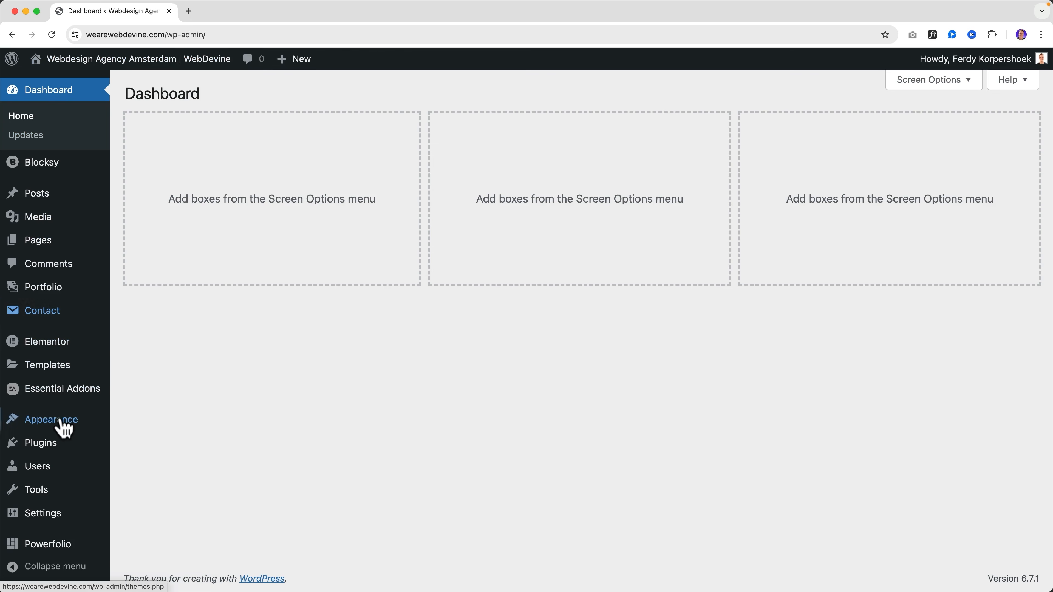
mouse_move(32, 448)
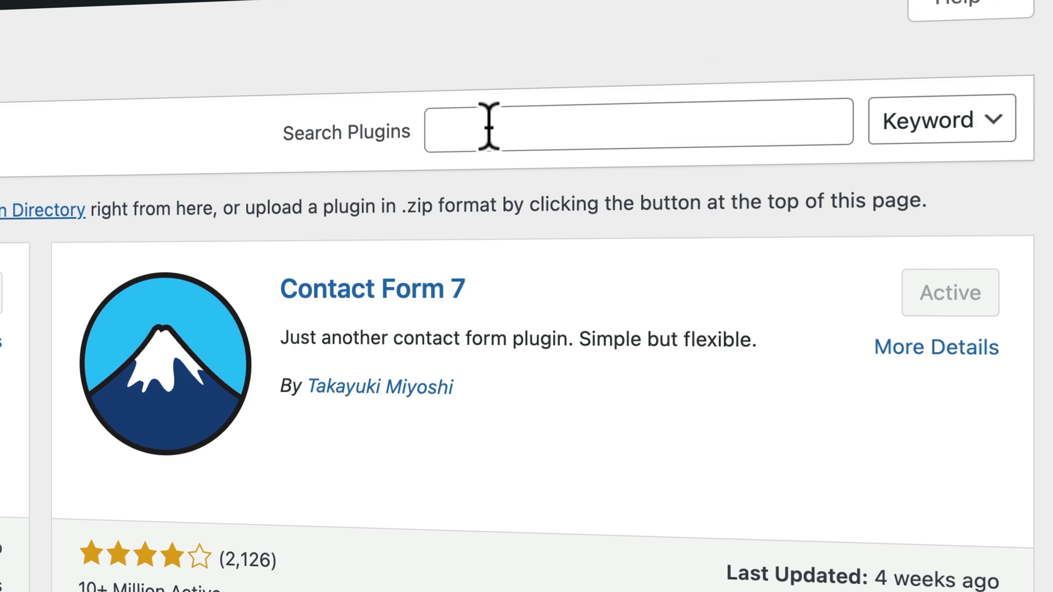
click(489, 127)
text(yo)
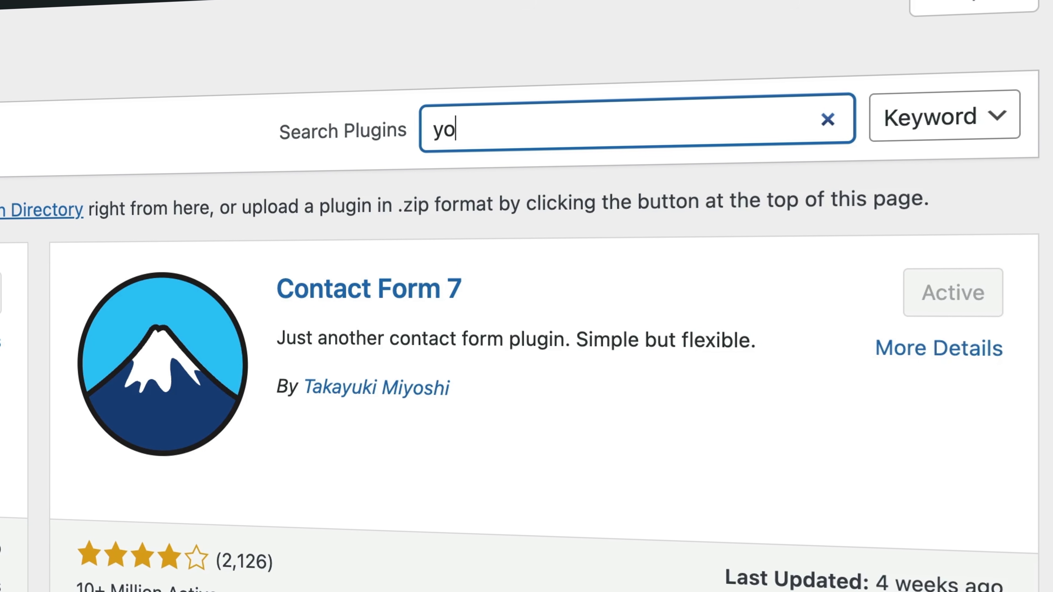
text(ast)
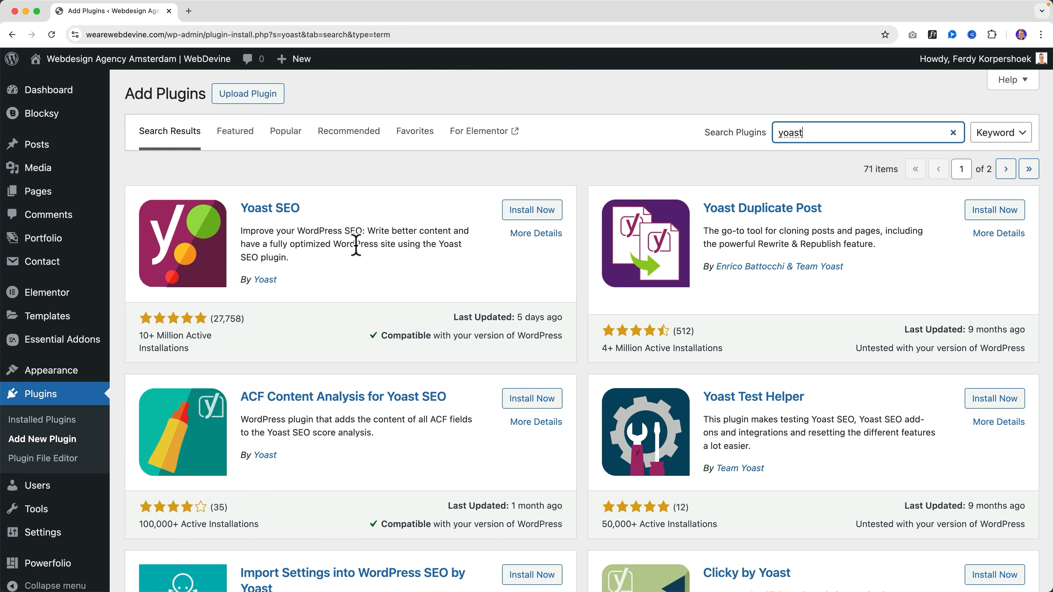
click(525, 211)
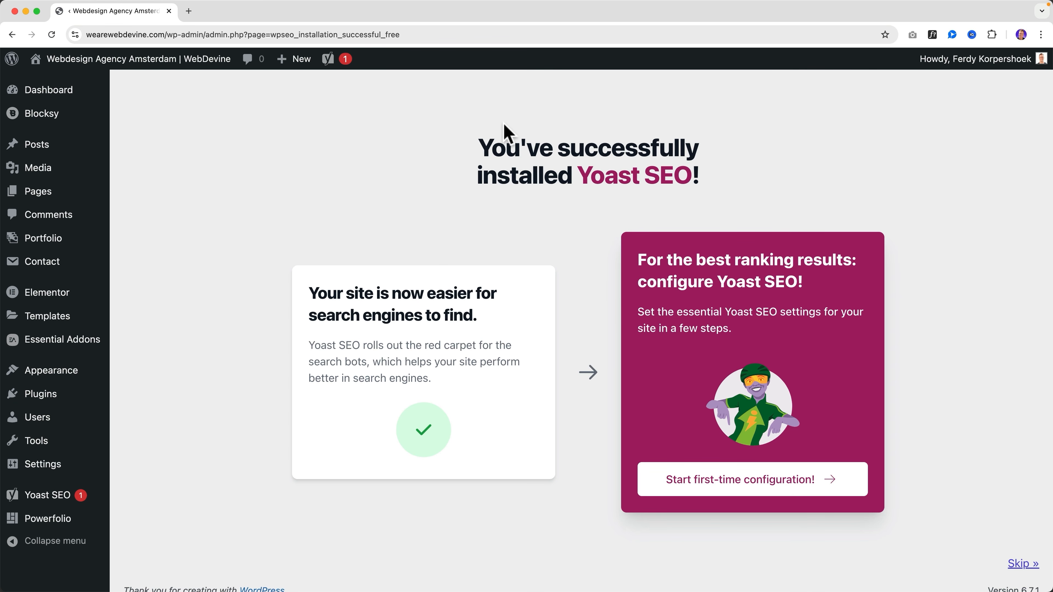
Step: Start the Yoast SEO first-time configuration, run the SEO data optimization and continue to the site representation
drag(523, 130, 744, 159)
click(745, 160)
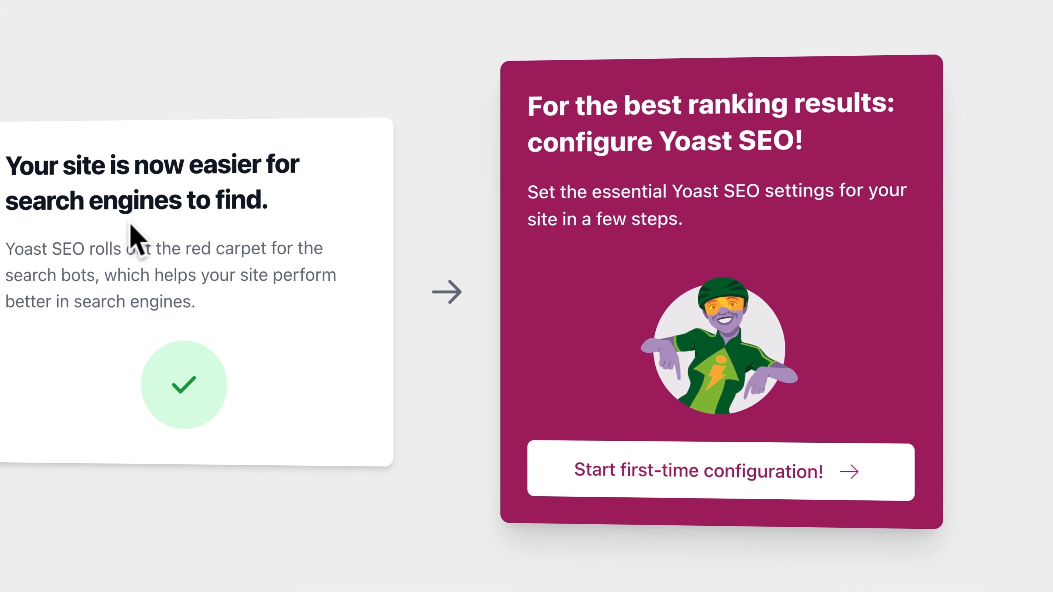
drag(559, 105, 779, 131)
click(779, 131)
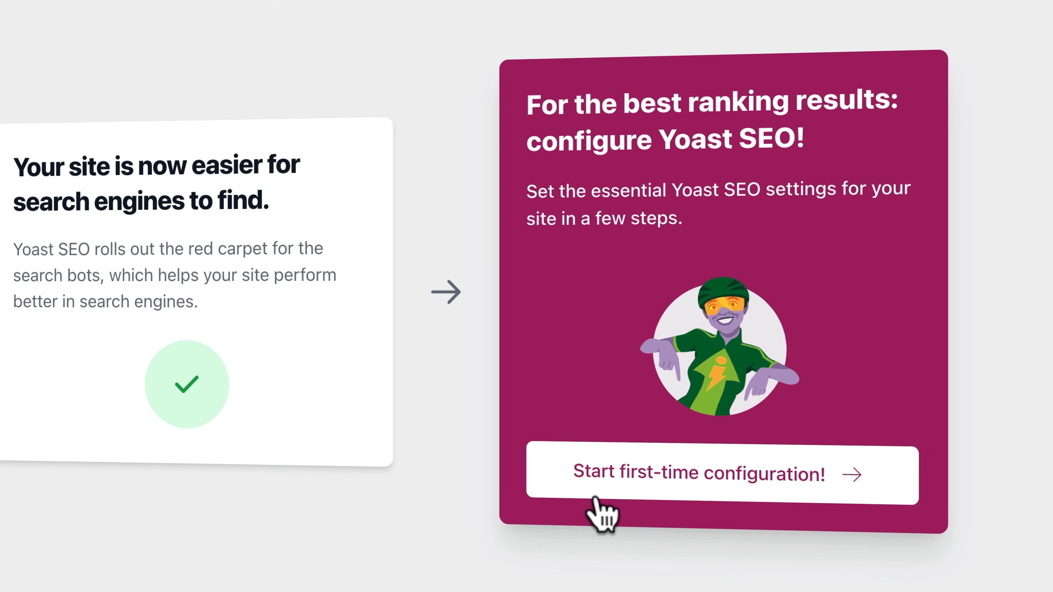
click(761, 482)
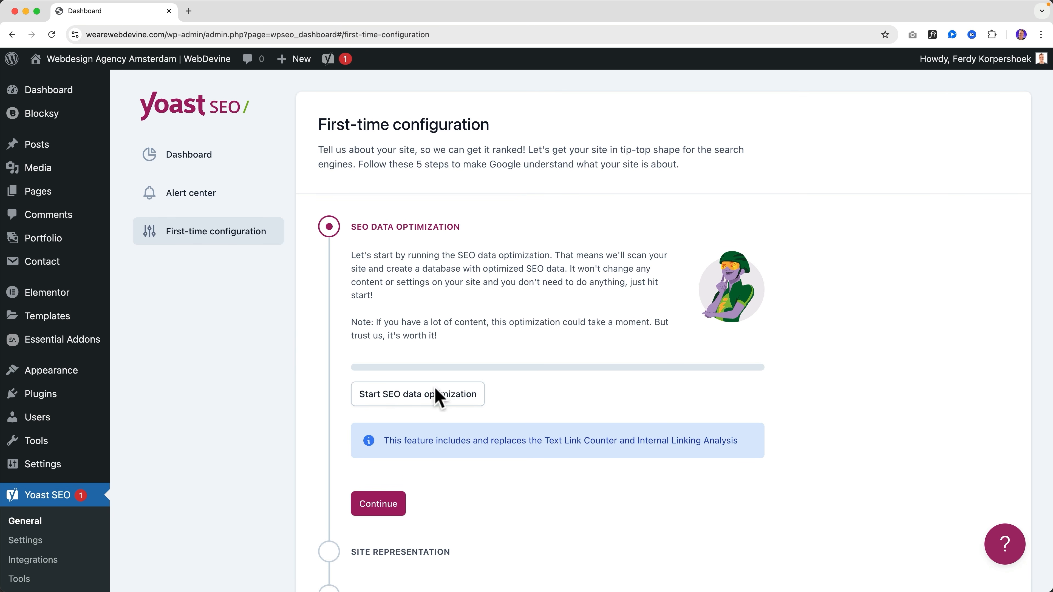
click(425, 407)
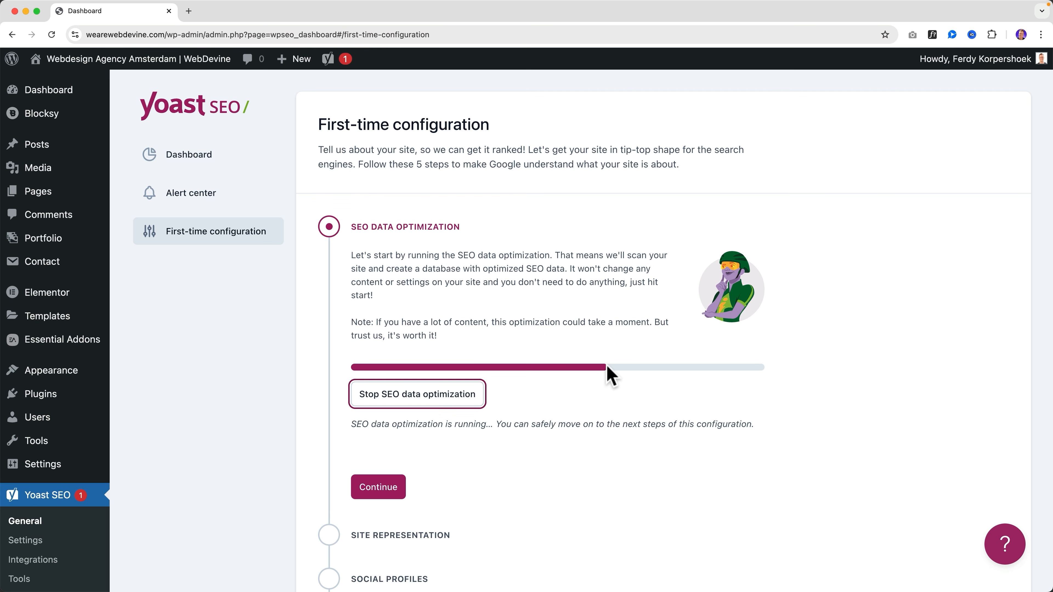
click(379, 489)
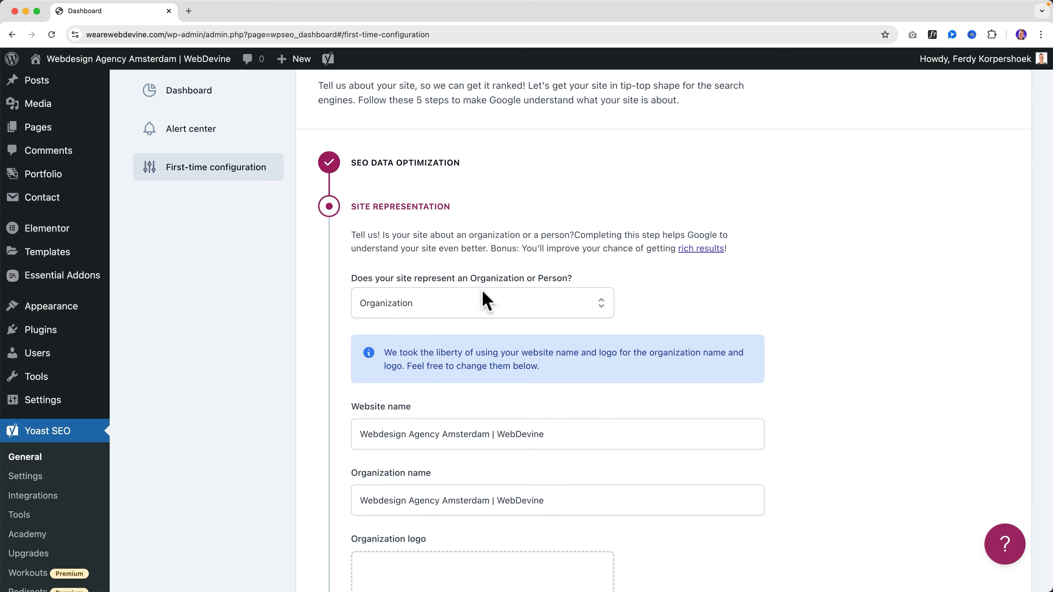
Step: Choose Organization as what the site represents
click(485, 300)
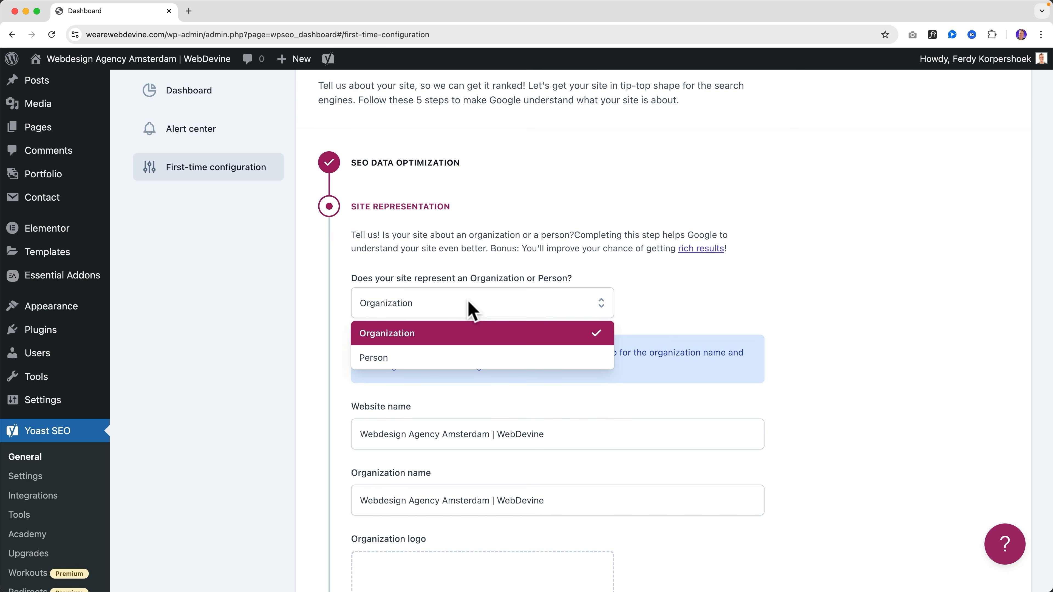
click(423, 336)
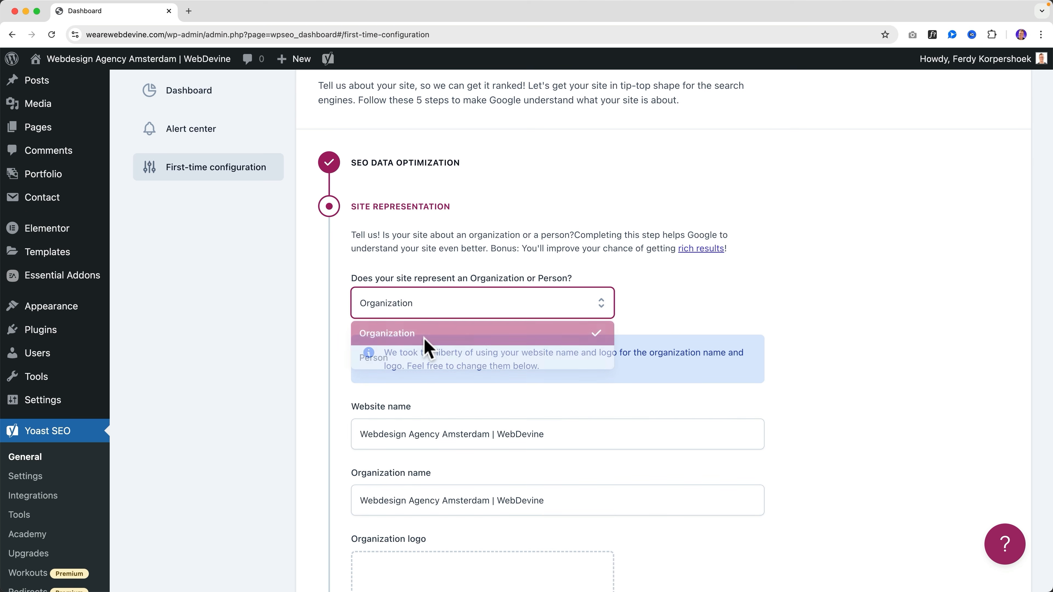
click(401, 306)
click(409, 329)
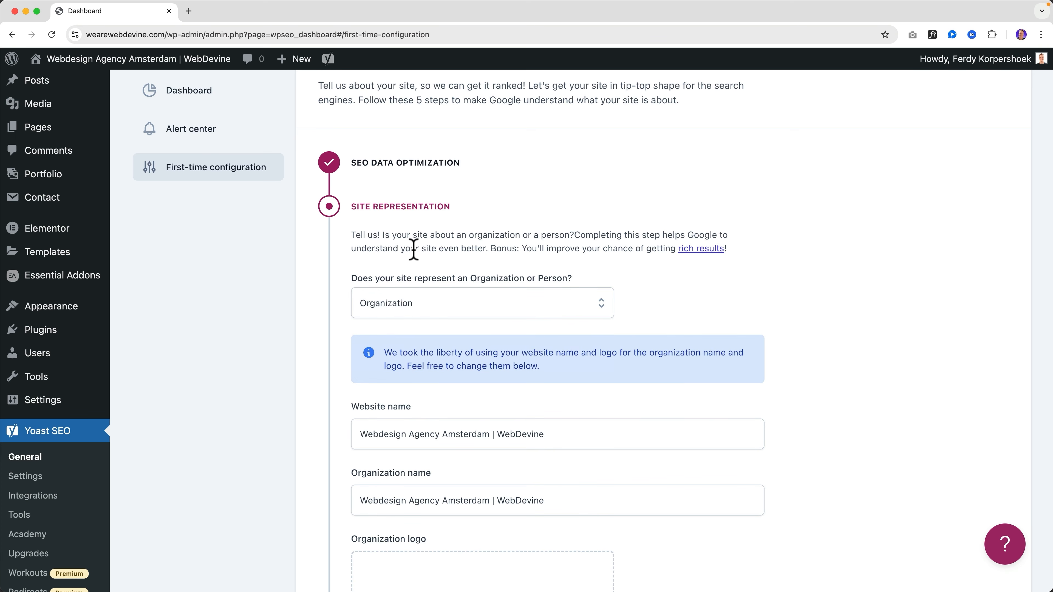
Step: Try Person as what the site represents, and switch back to Organization
mouse_move(91, 63)
click(482, 310)
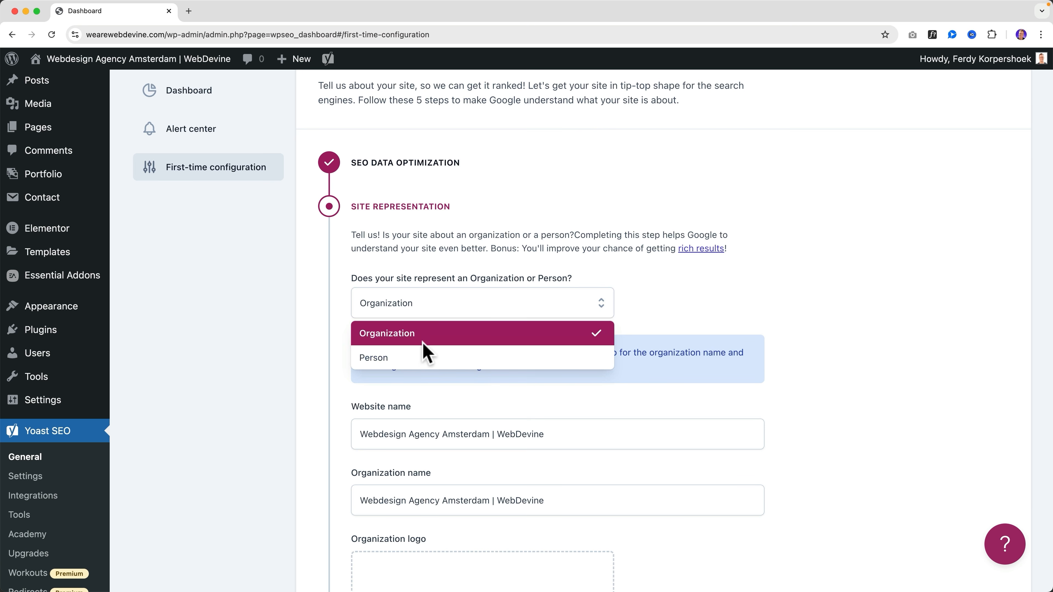
click(414, 357)
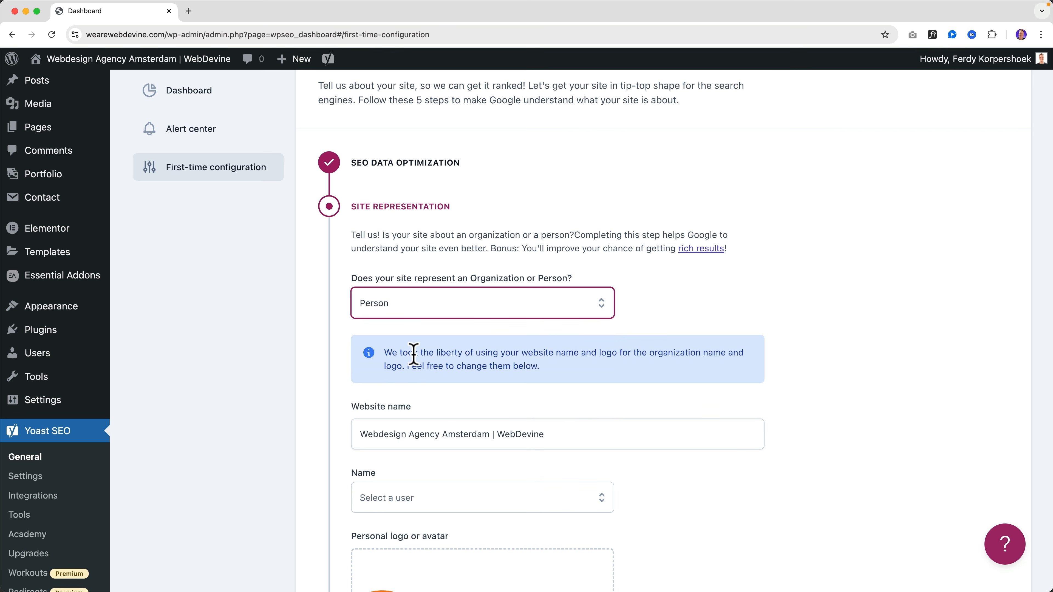
click(418, 303)
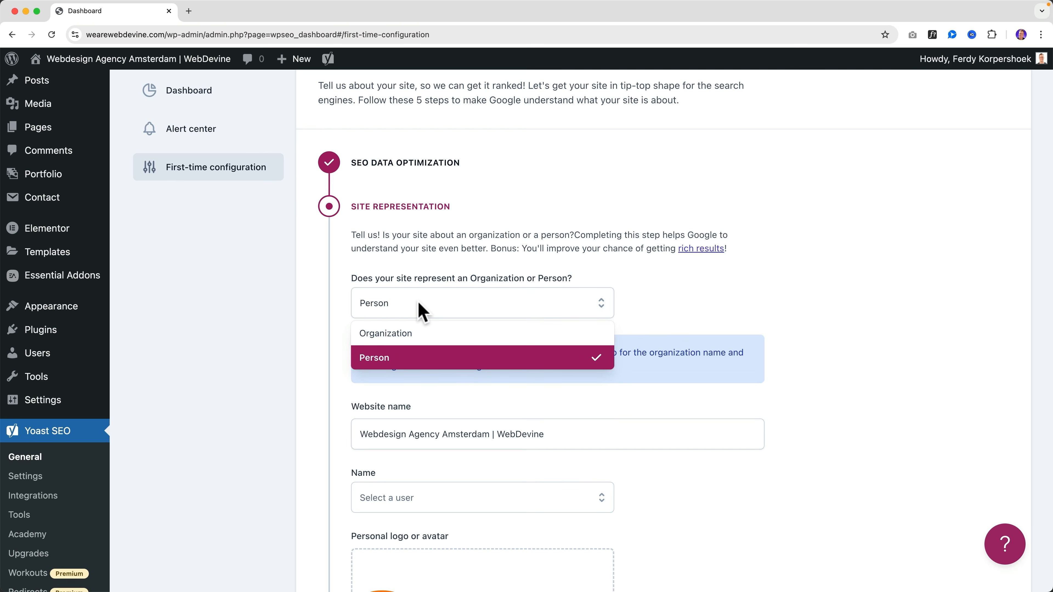
click(392, 333)
Step: Shorten the organization name to WebDevine
scroll(446, 336, down, 5)
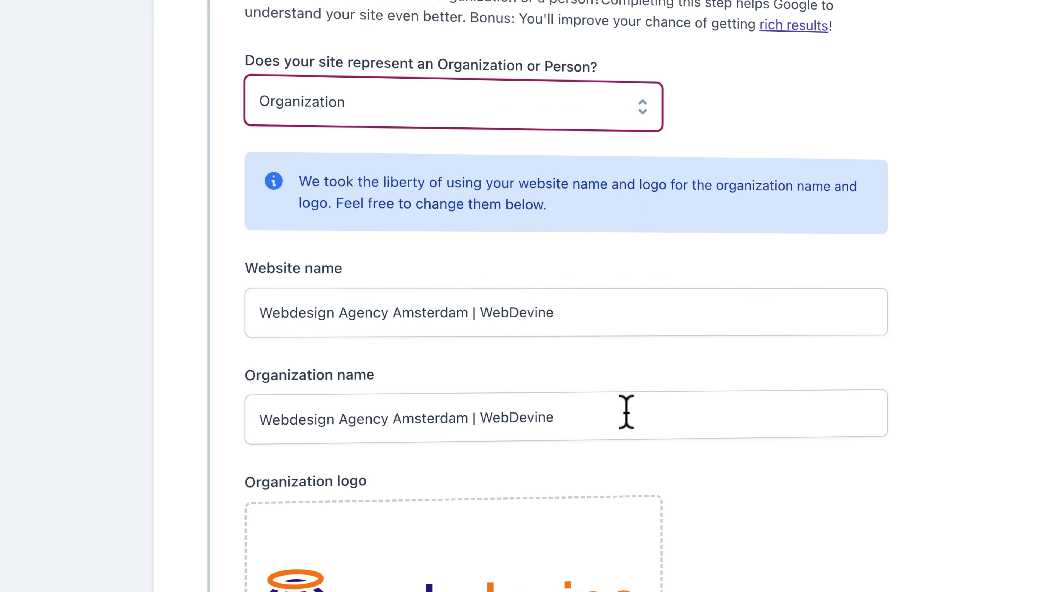
drag(470, 418, 587, 417)
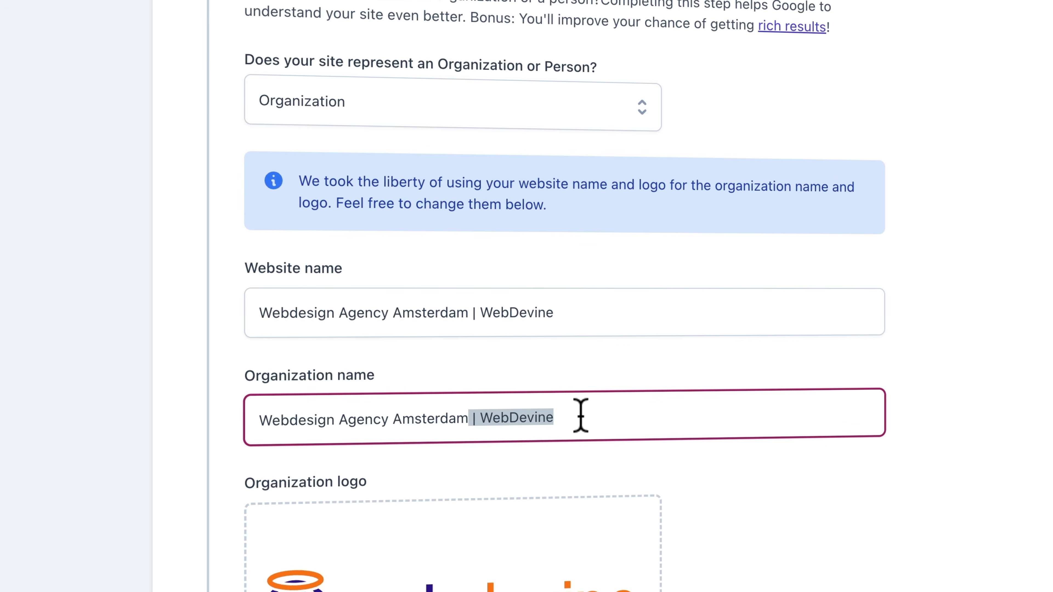
drag(482, 418, 263, 420)
key(BackSpace)
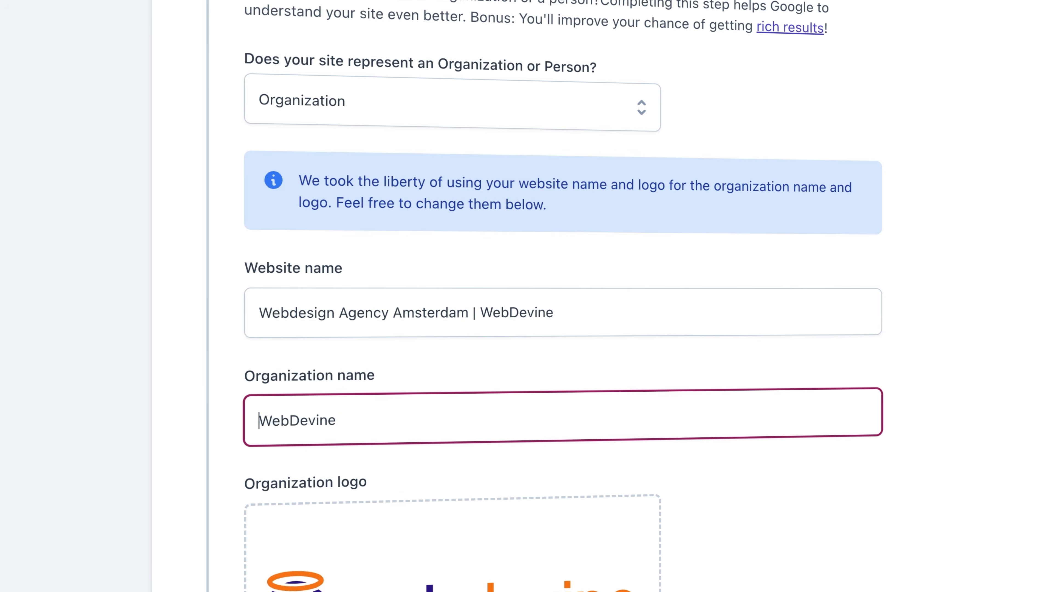
scroll(691, 392, down, 4)
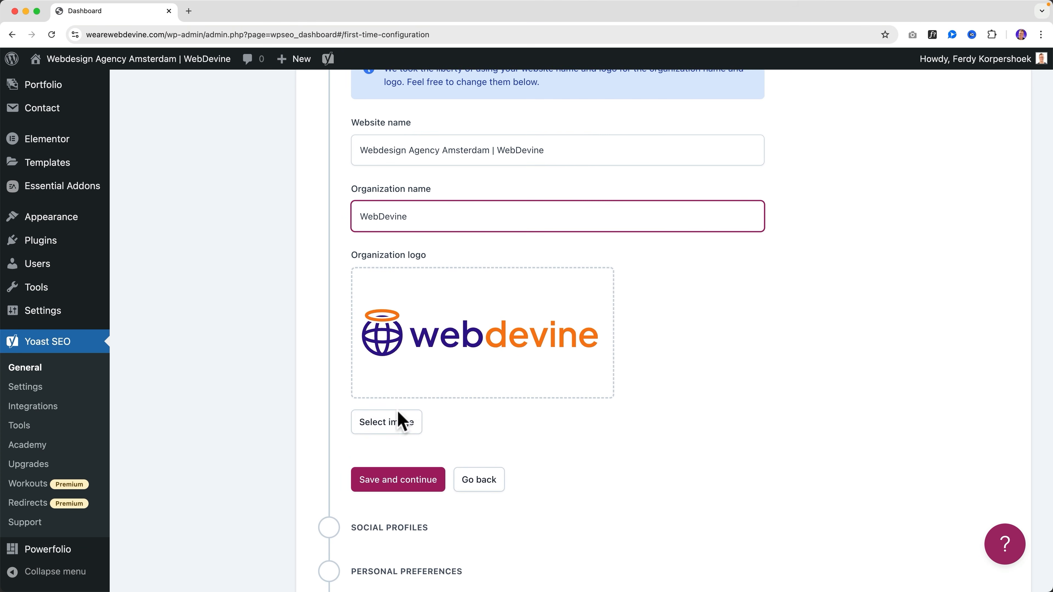
click(397, 421)
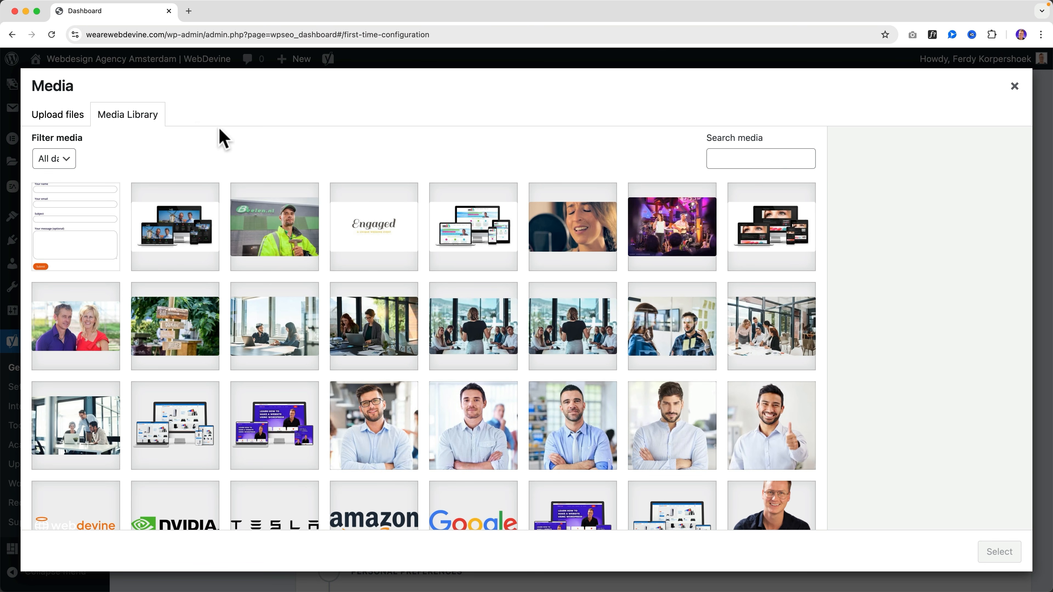
click(52, 120)
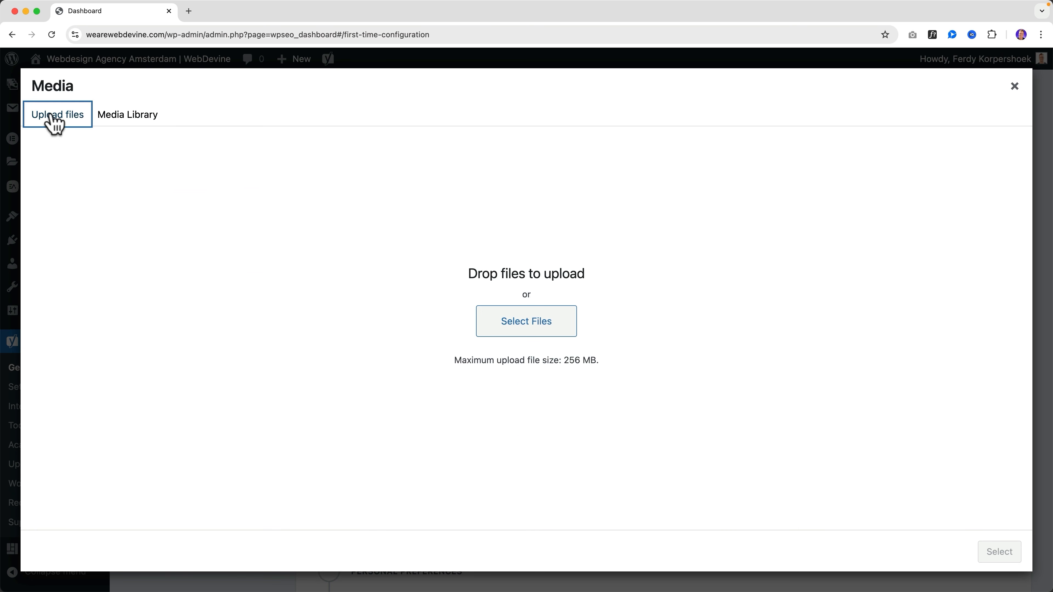
click(515, 330)
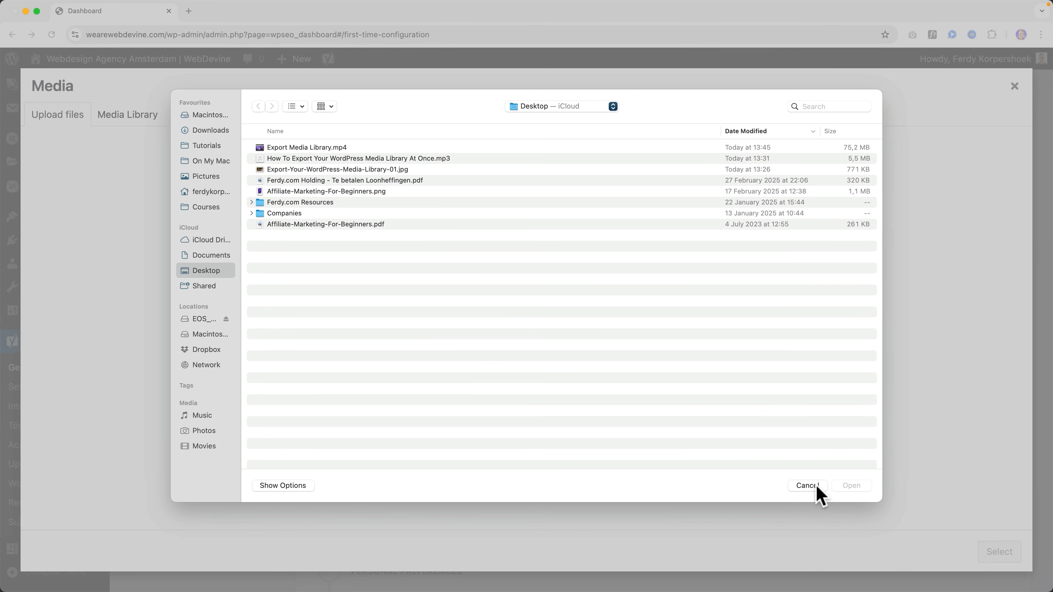
click(815, 487)
click(1014, 86)
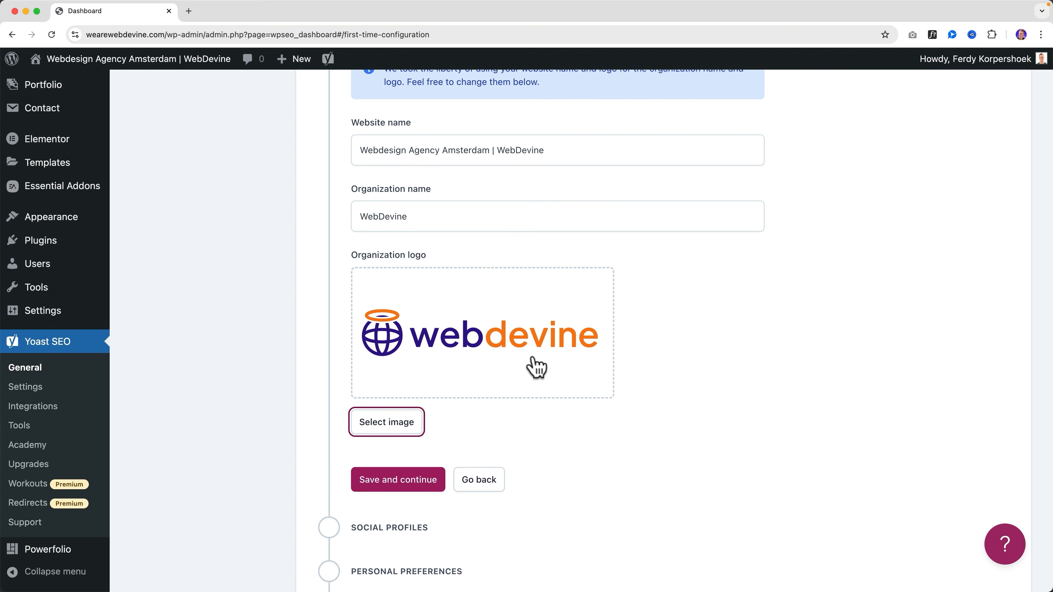
click(657, 349)
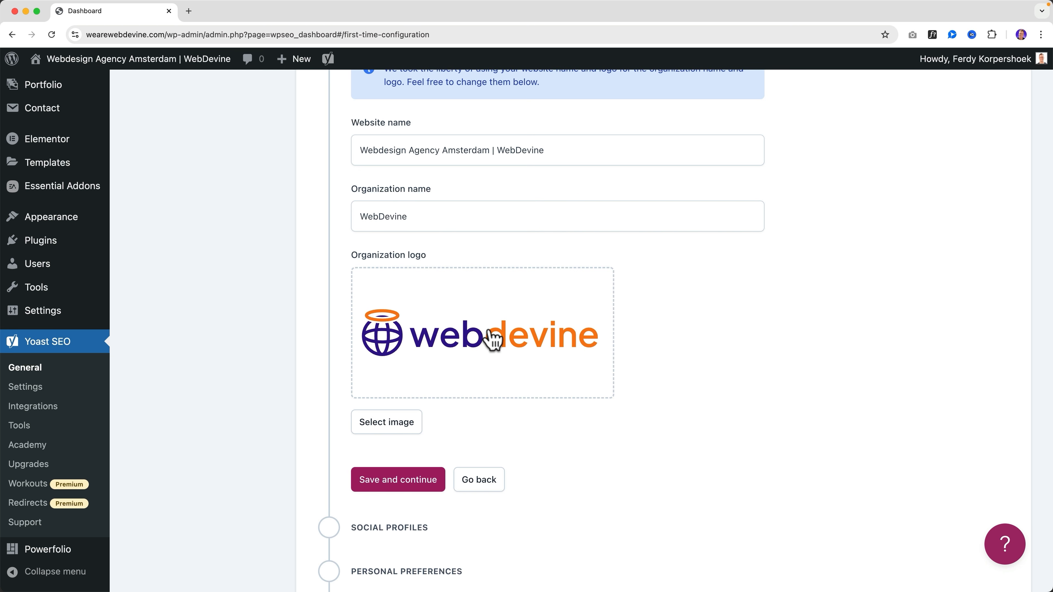
scroll(482, 344, down, 3)
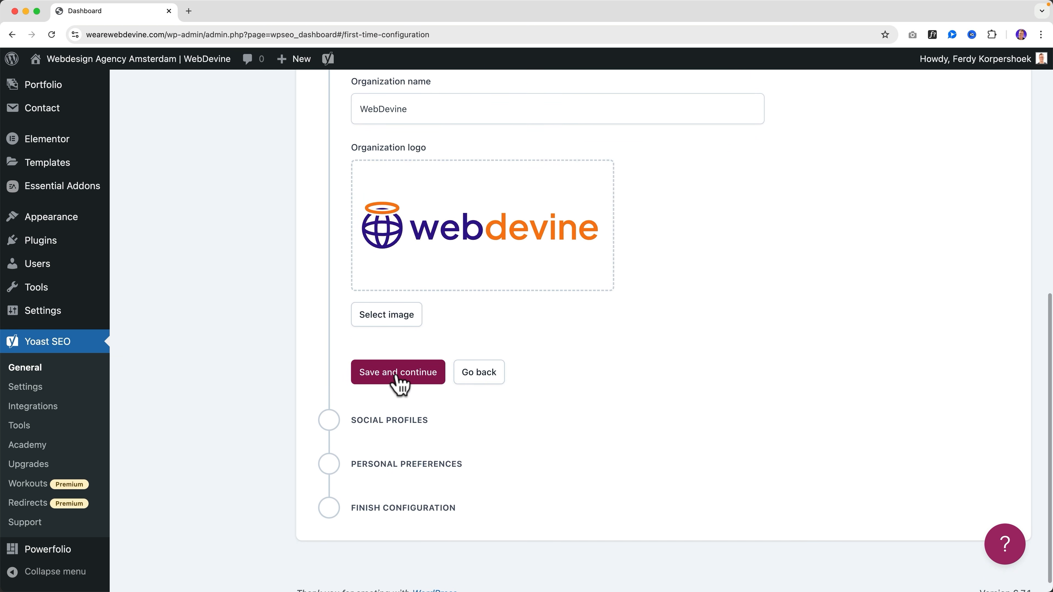
click(395, 376)
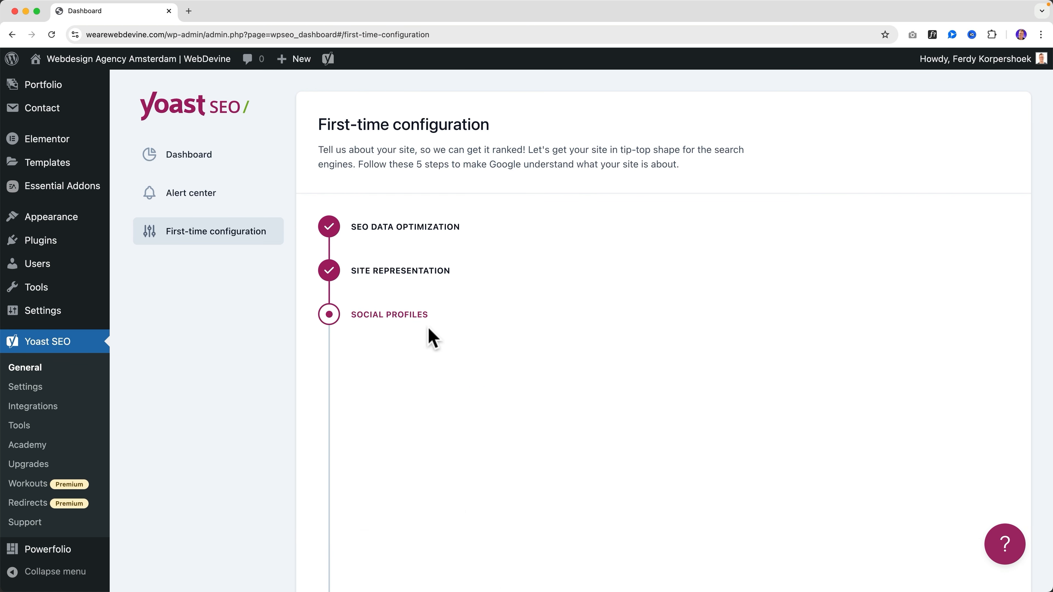
scroll(384, 319, down, 3)
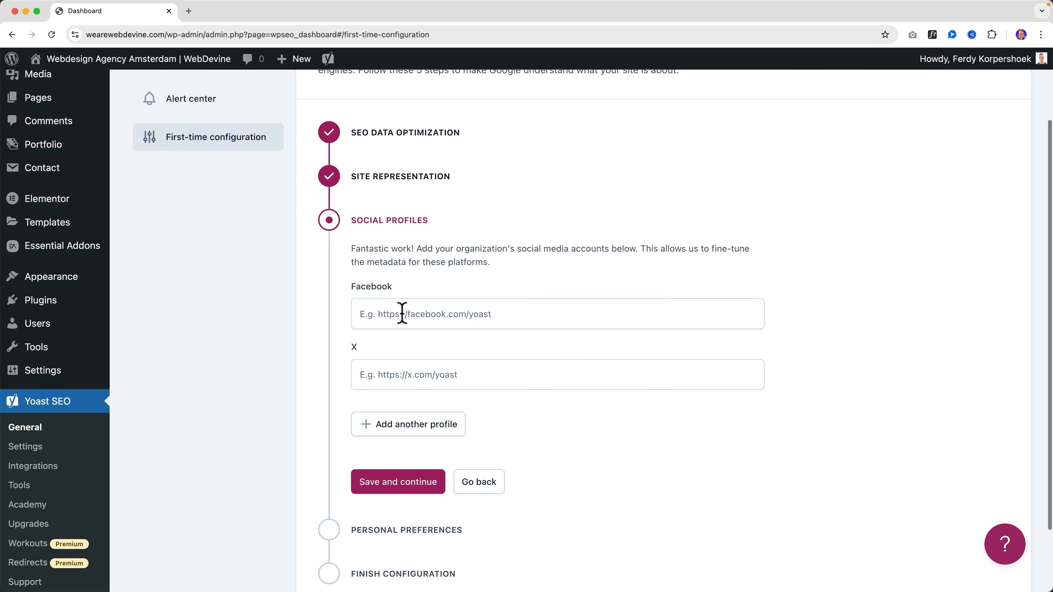
click(401, 313)
text(https://face)
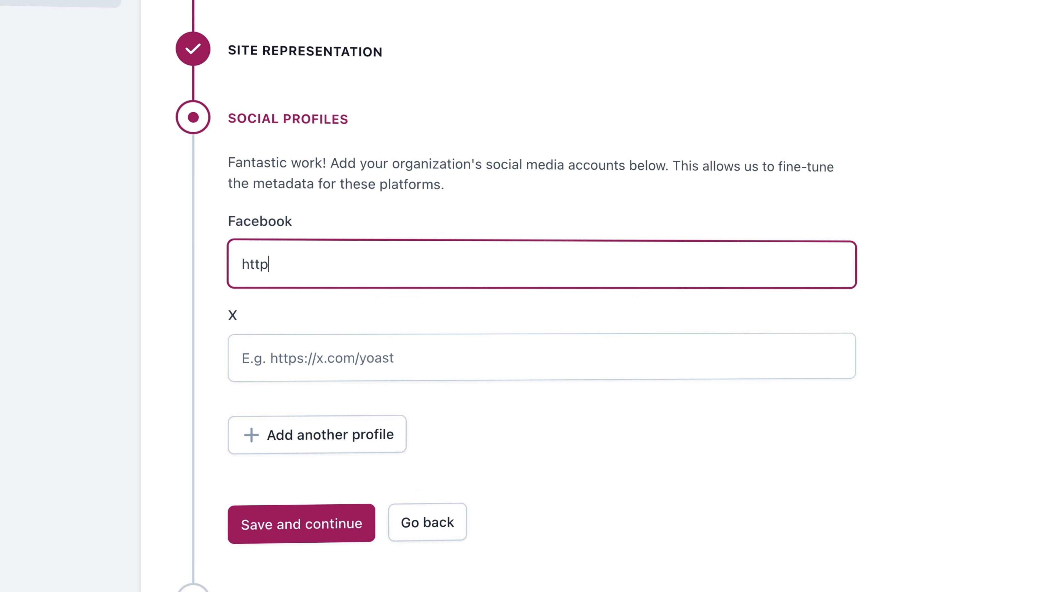
text(book.com/)
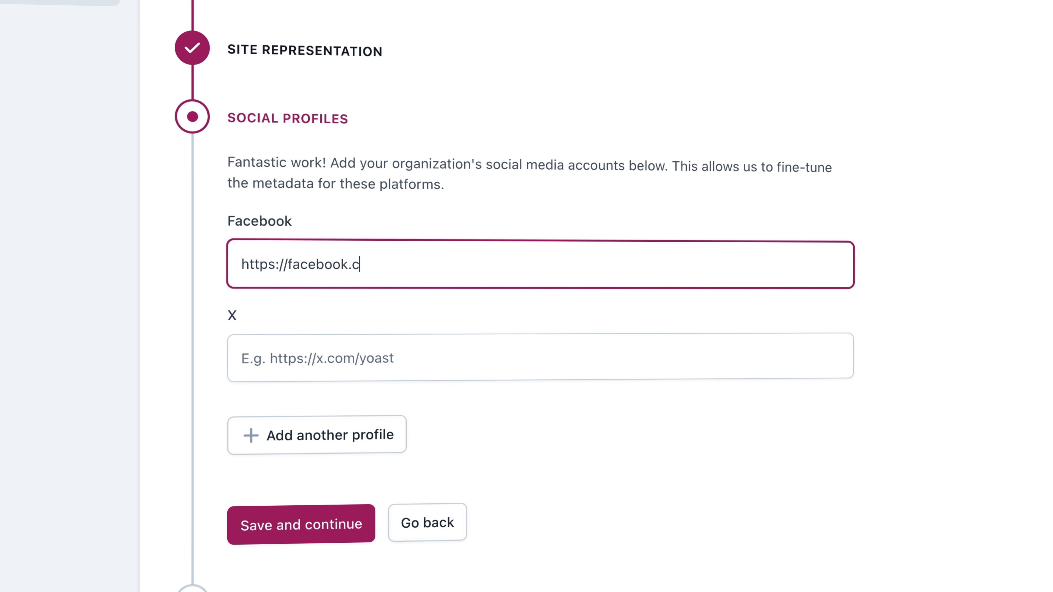
text(webdevine)
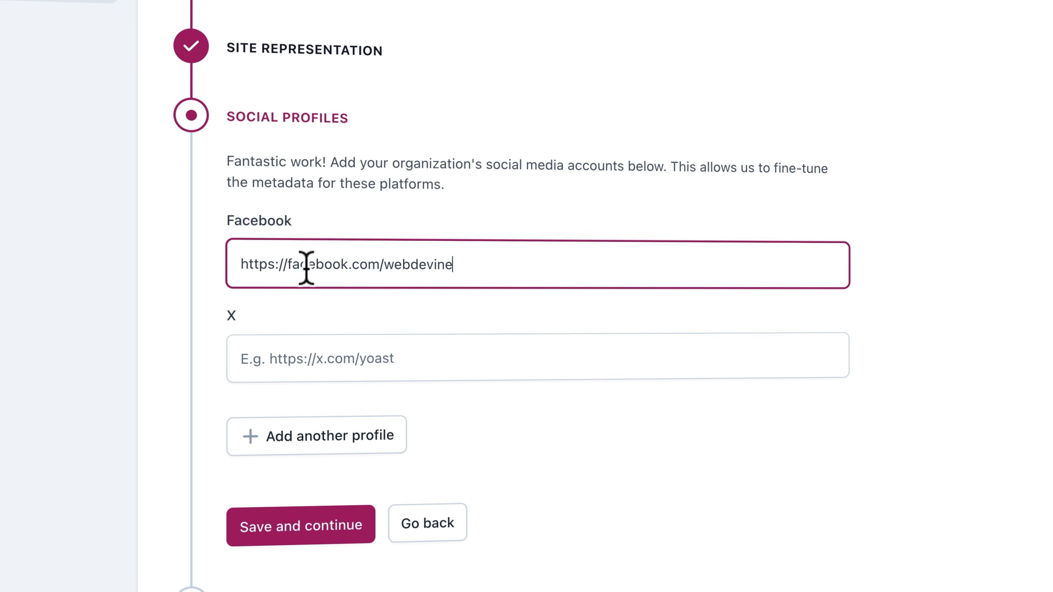
drag(380, 266, 467, 278)
key(super+c)
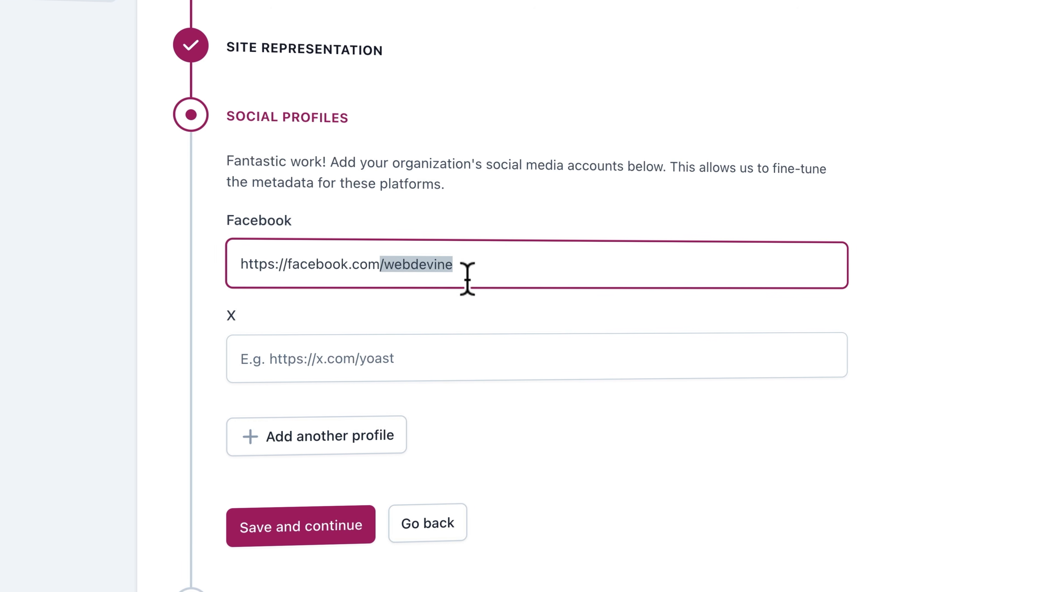
click(388, 345)
text(https://x.com/)
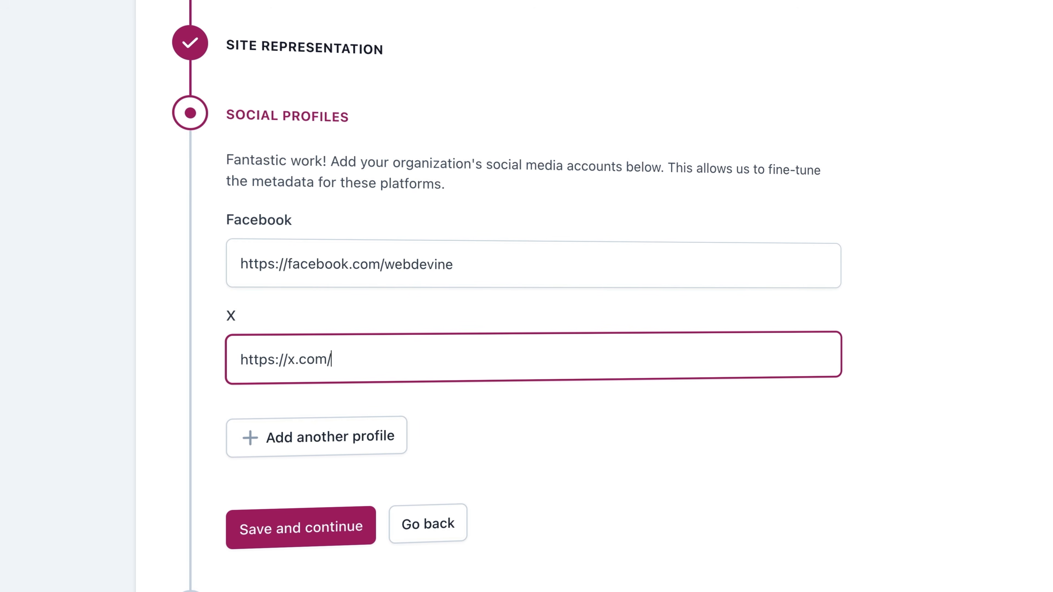
key(super+v)
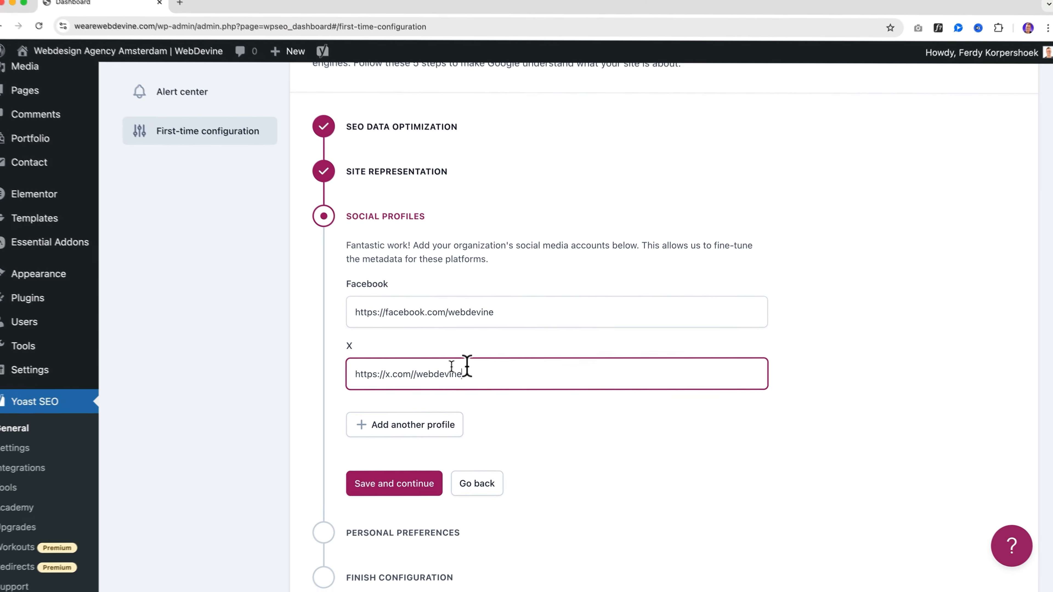
Step: Write the address linkedin.com/webdevine in a new browser tab, copy it and close that tab
click(188, 12)
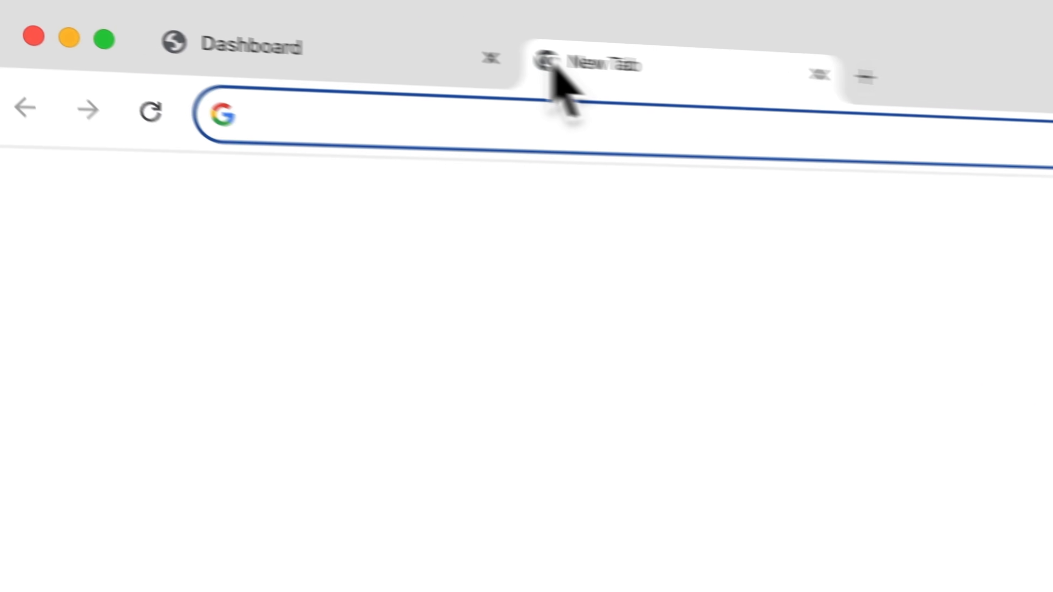
text(linkedin.com/)
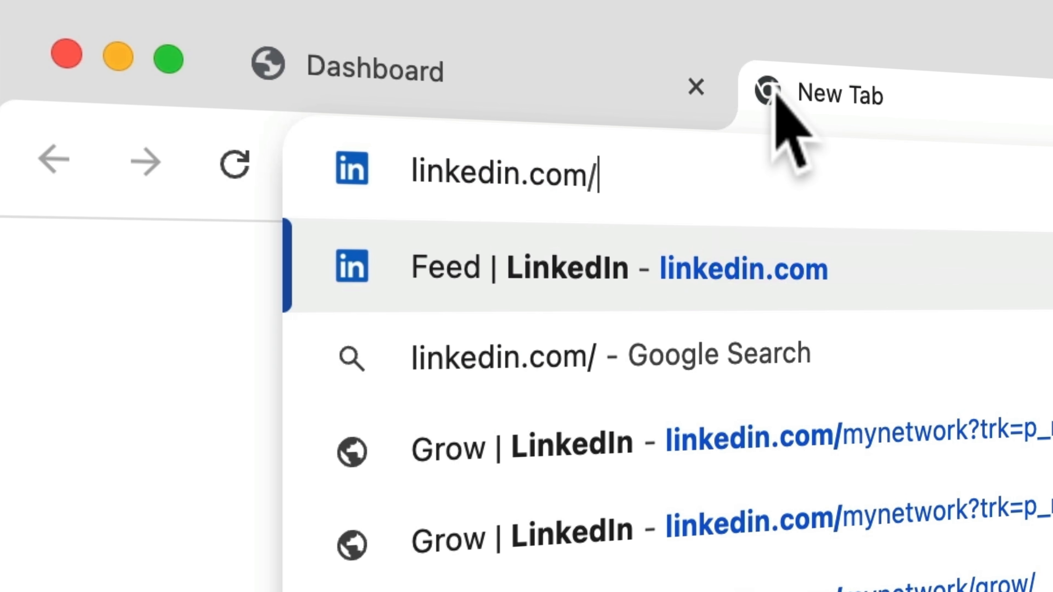
text(webdevine)
key(super+a)
key(super+c)
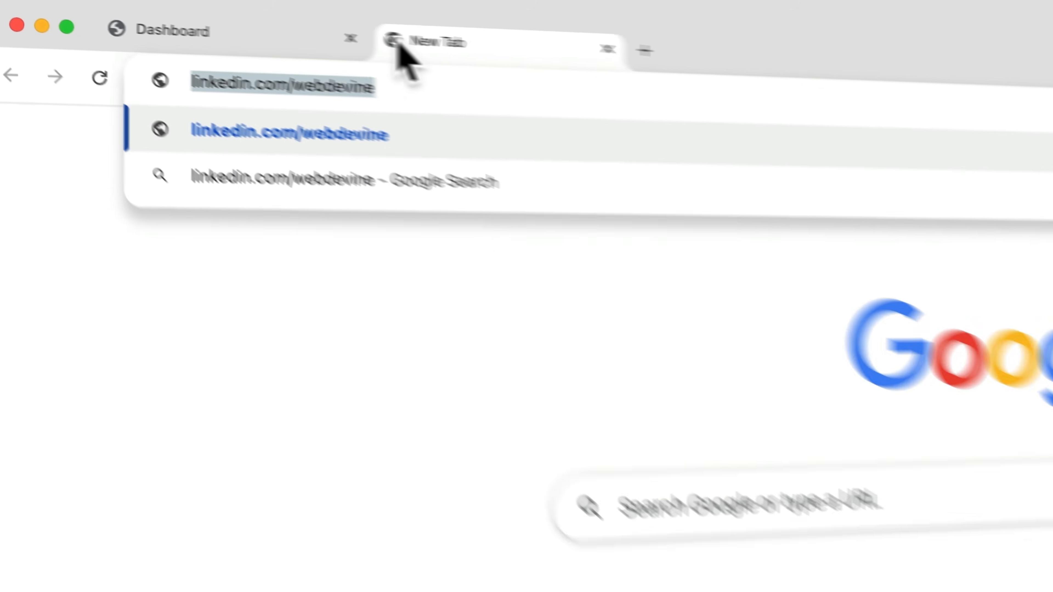
key(super+w)
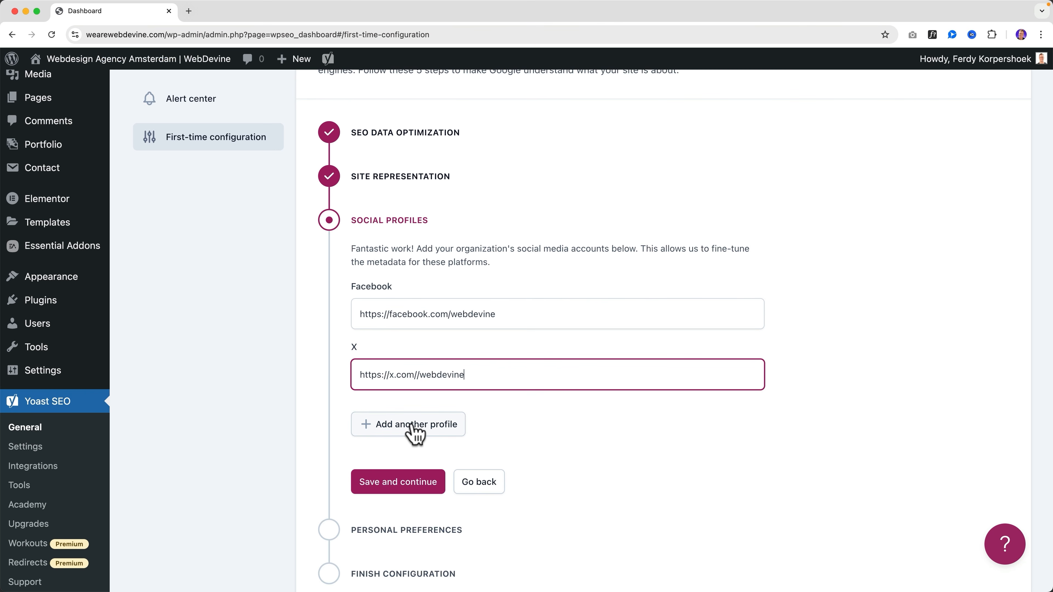
click(414, 427)
click(411, 435)
key(super+v)
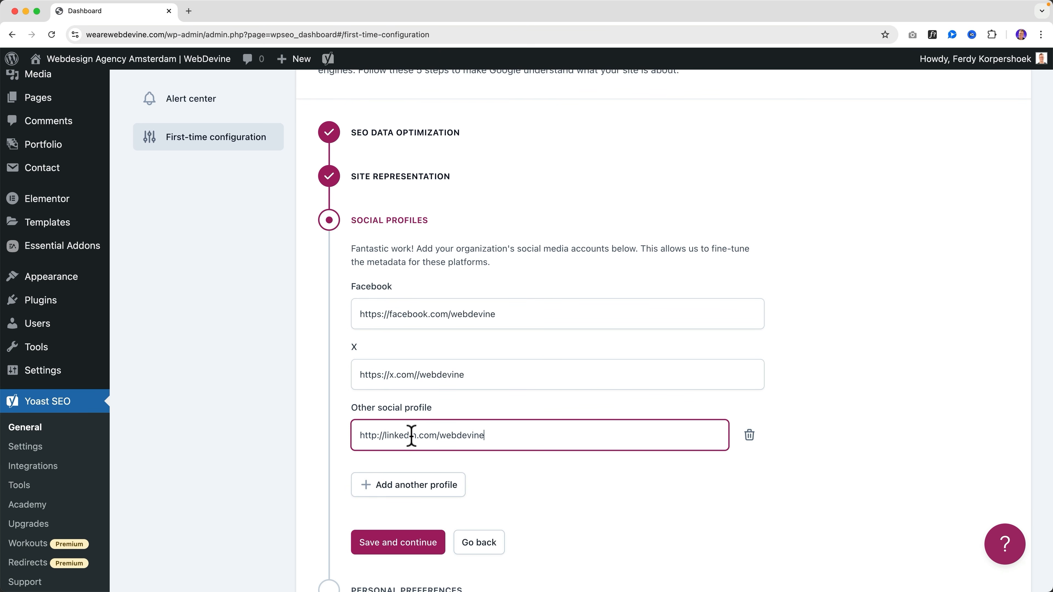
key(Tab)
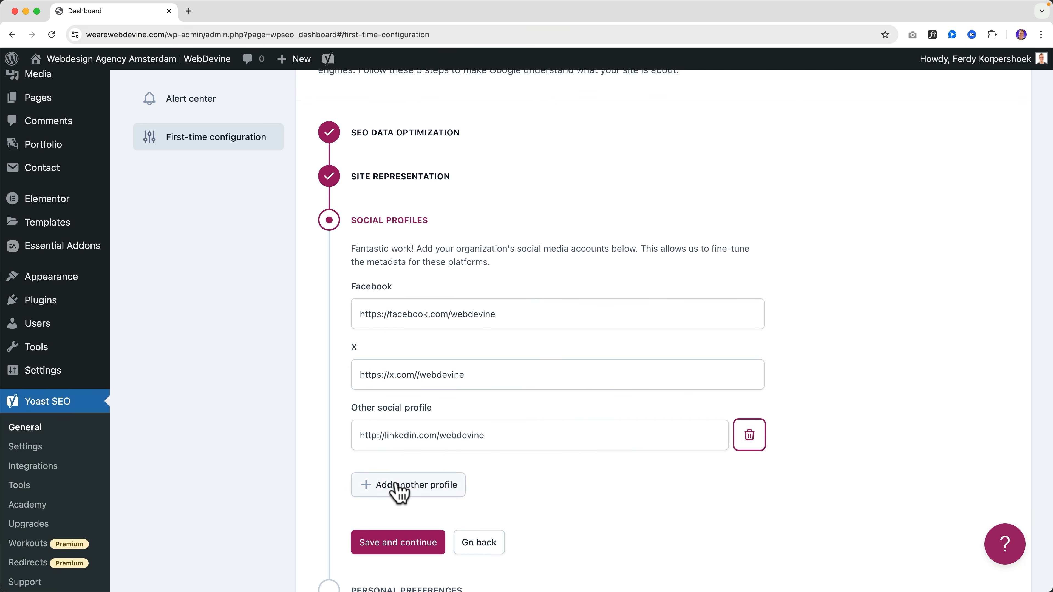
scroll(464, 398, down, 2)
scroll(456, 386, down, 1)
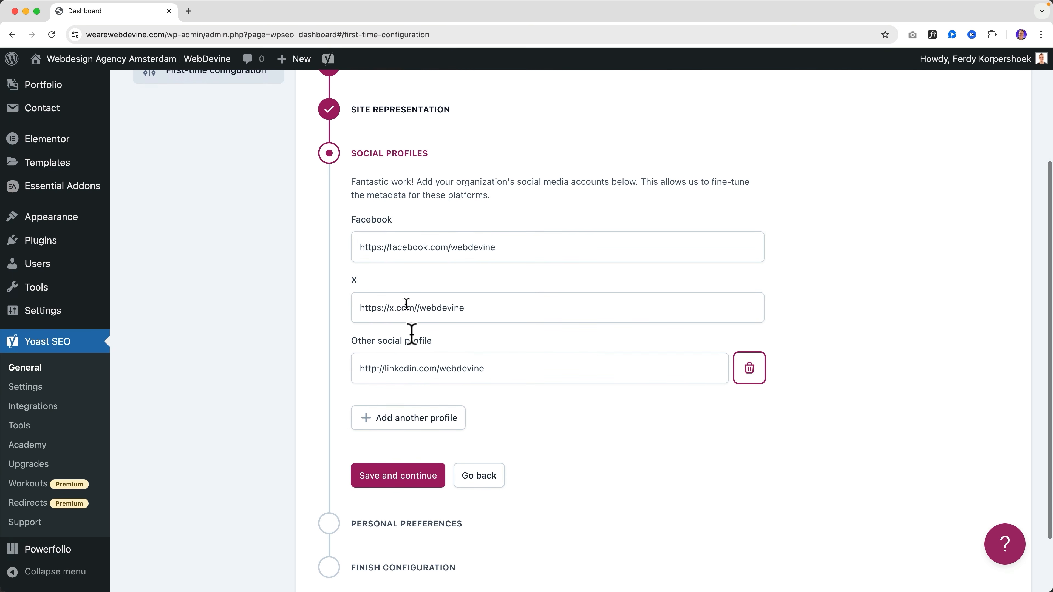
click(397, 431)
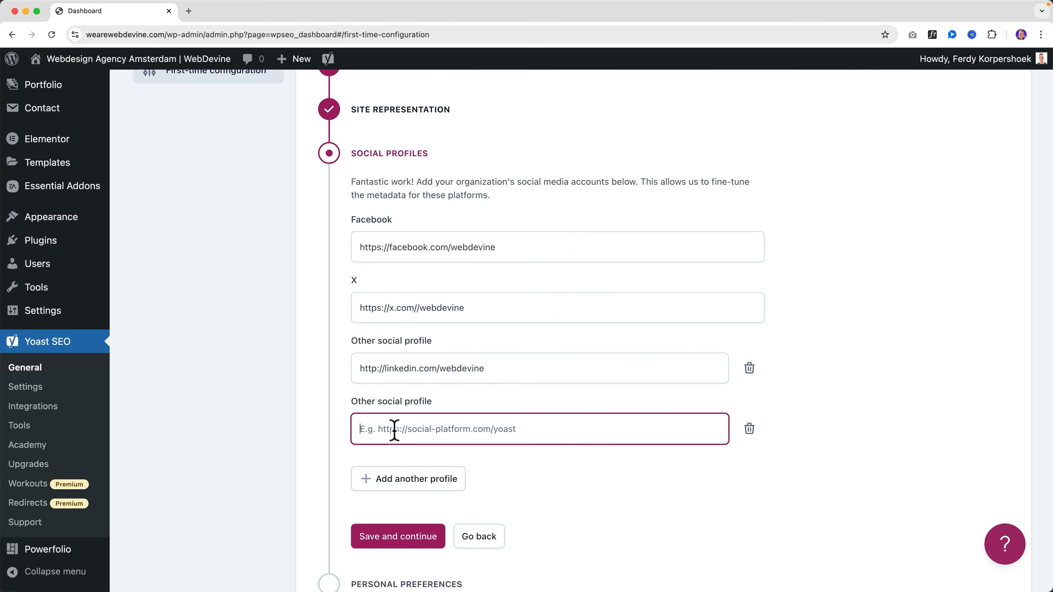
text(https)
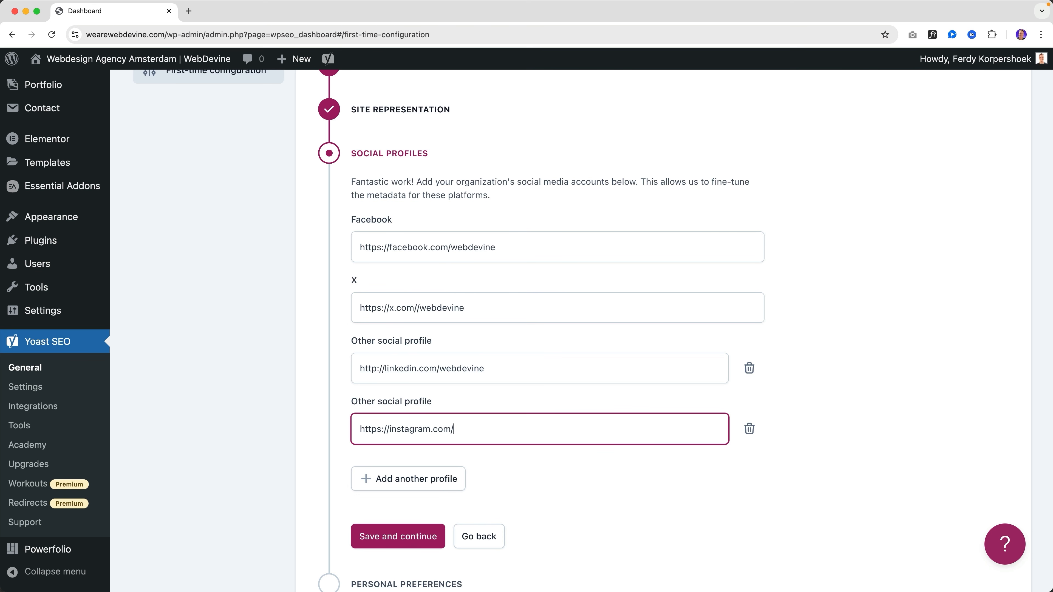
text(://instagram.com/)
key(cmd+v)
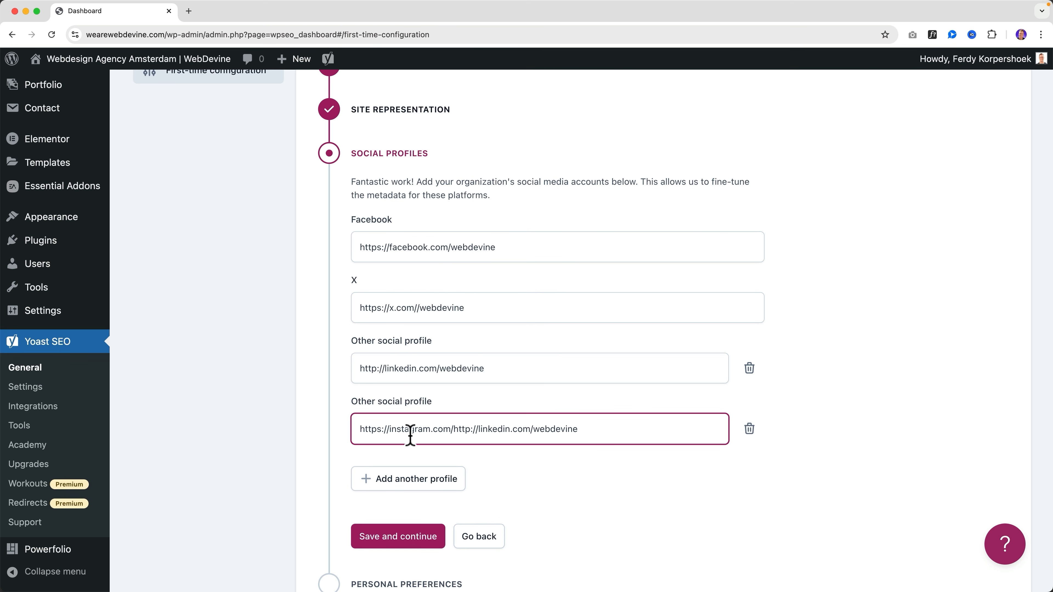
drag(533, 429, 464, 429)
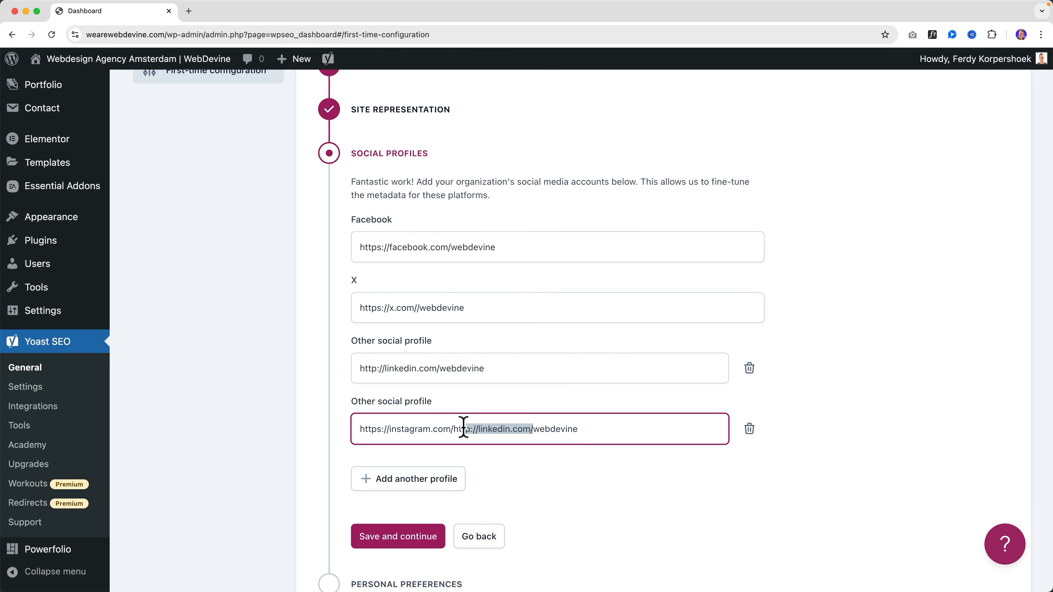
key(BackSpace)
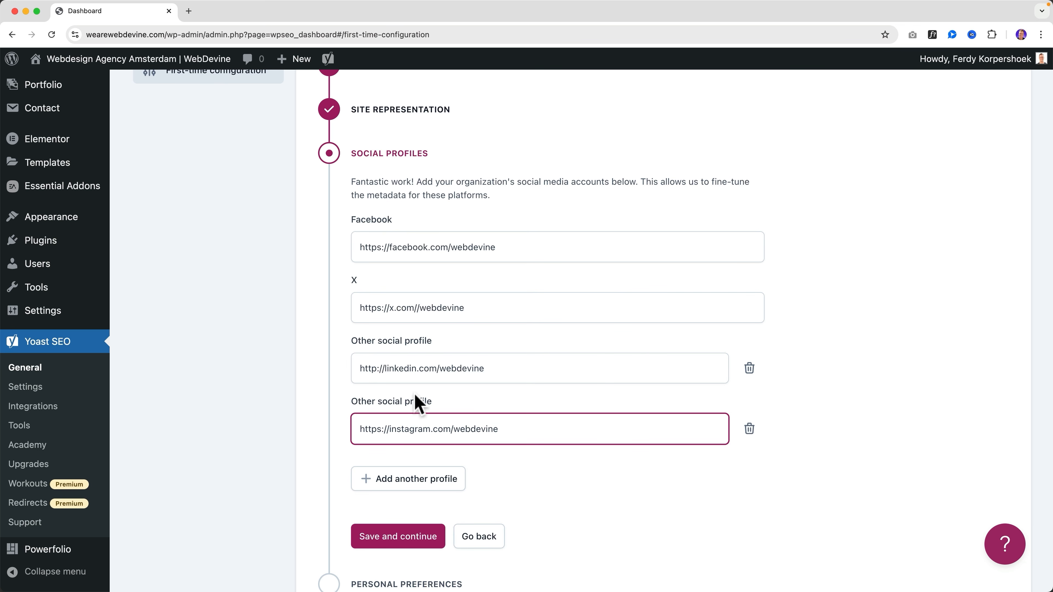
click(378, 369)
text(s)
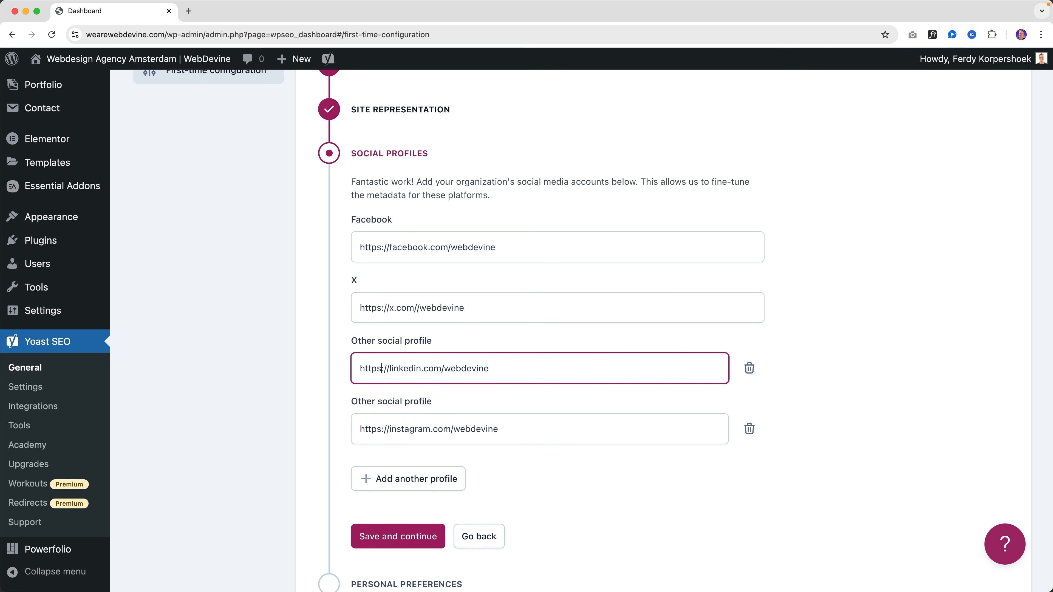
click(575, 459)
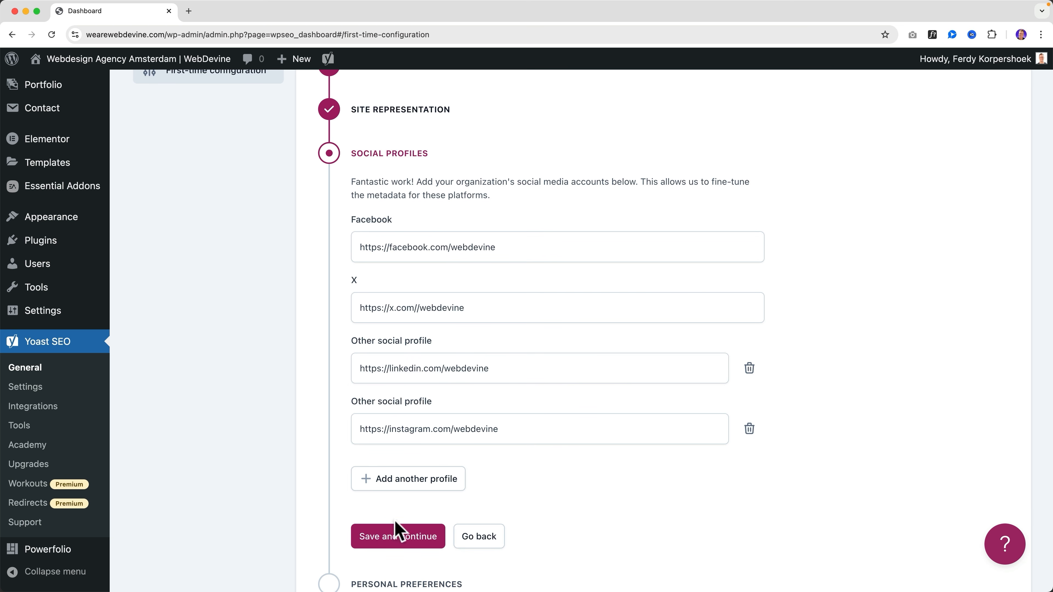
click(396, 534)
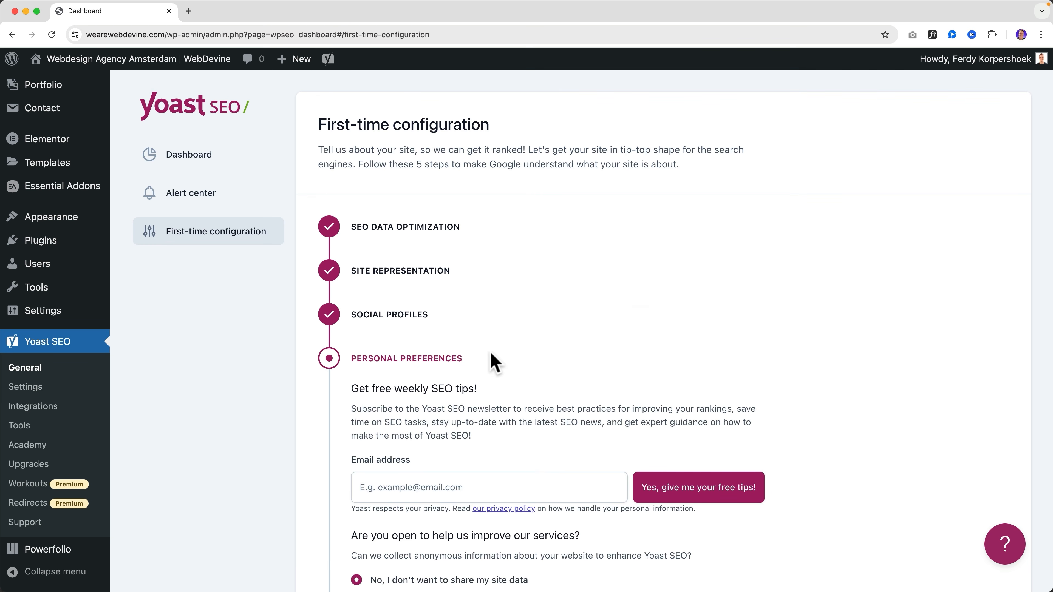
Step: Subscribe the site owner's e-mail address to the weekly SEO tips and save the personal preferences without sharing site data
scroll(492, 355, down, 5)
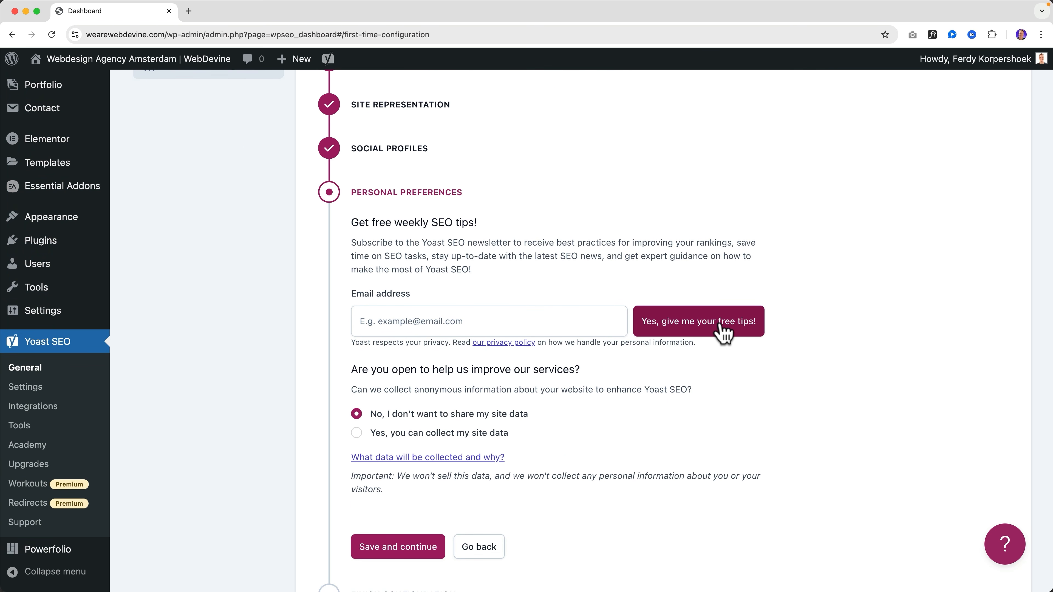
click(505, 317)
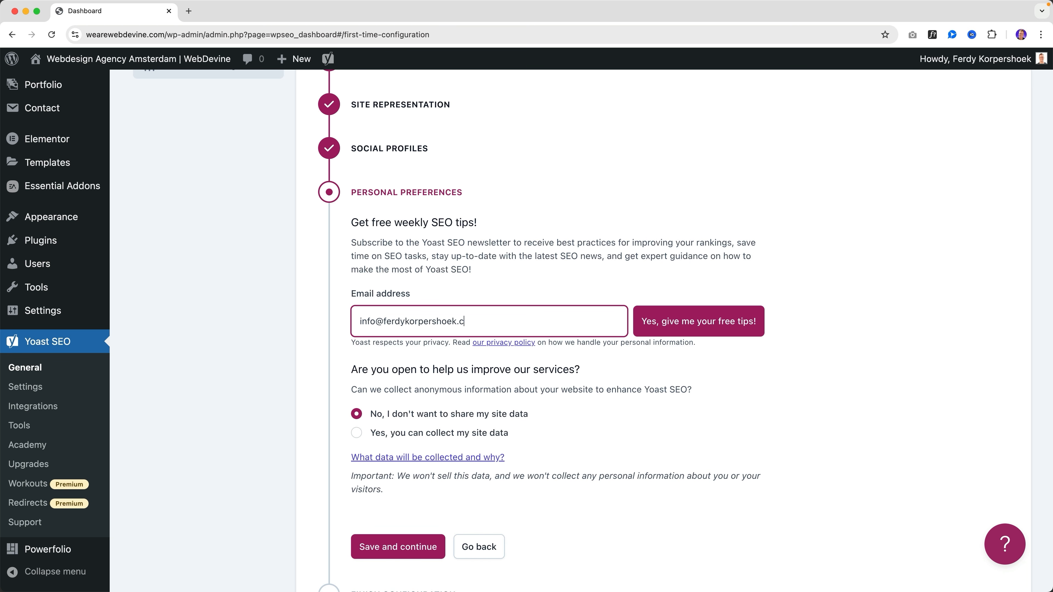
click(662, 330)
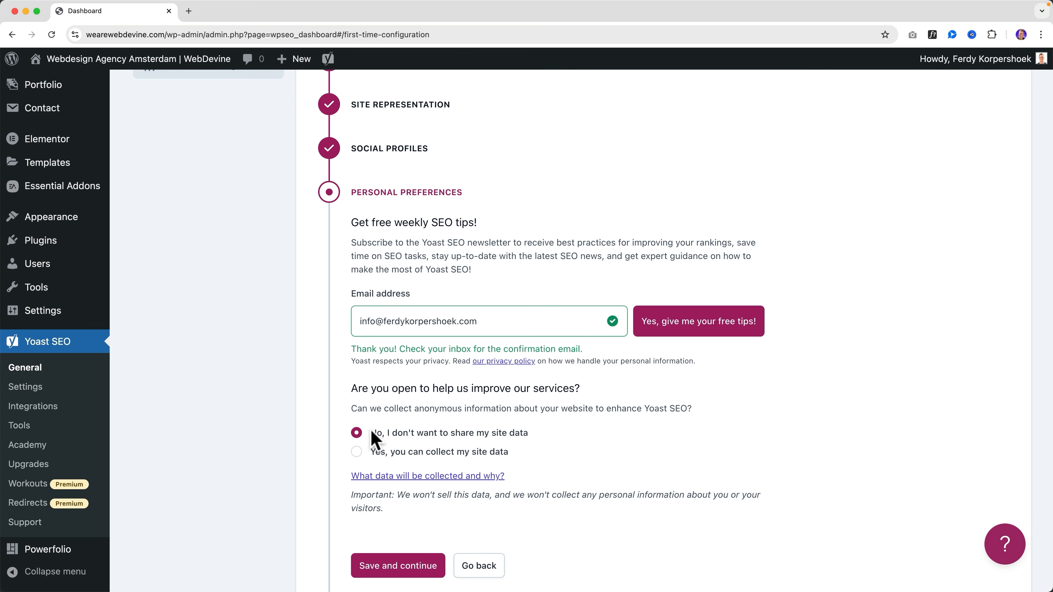
scroll(404, 435, down, 3)
click(393, 442)
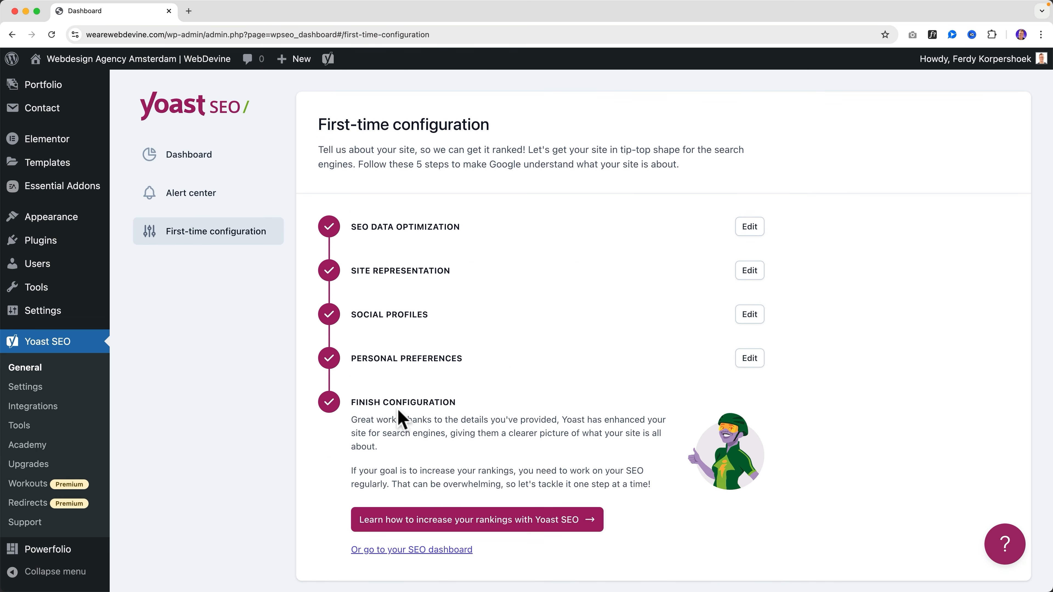
Step: Go from the finished configuration to the SEO dashboard and dismiss the free webinar notice
scroll(399, 416, down, 3)
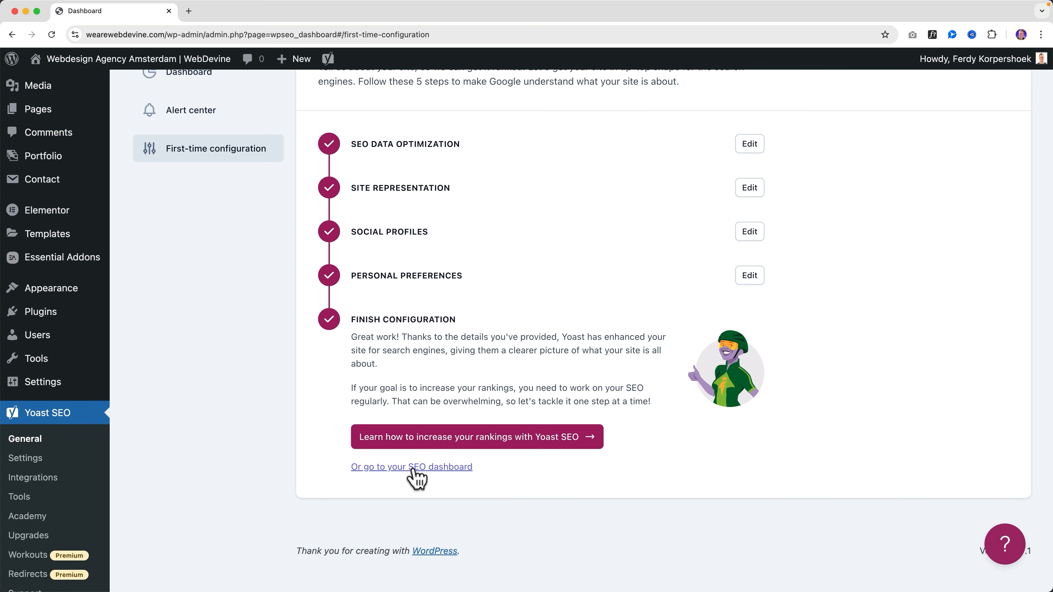
click(439, 468)
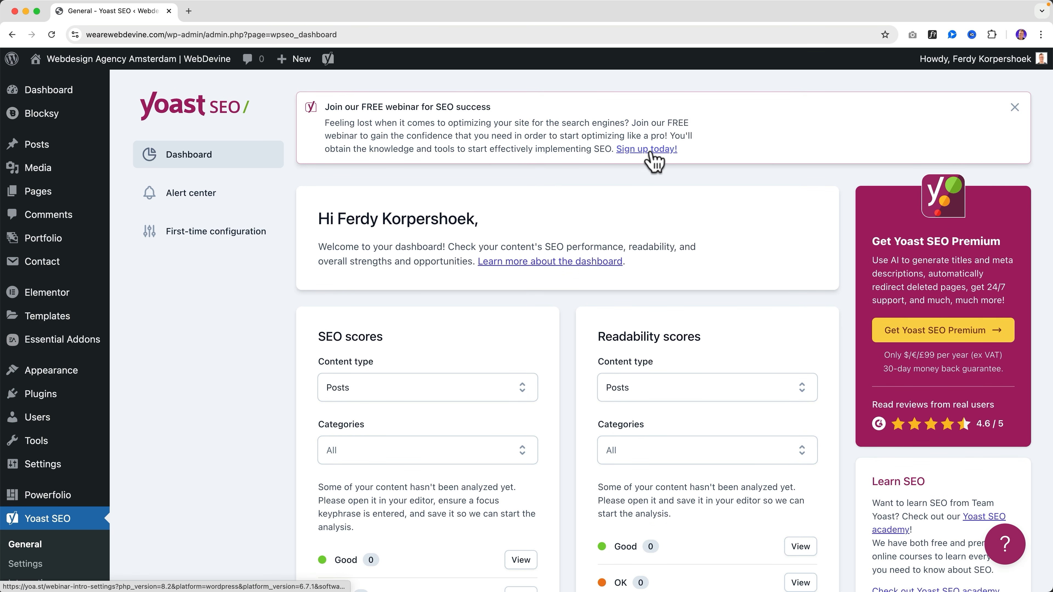
click(1015, 109)
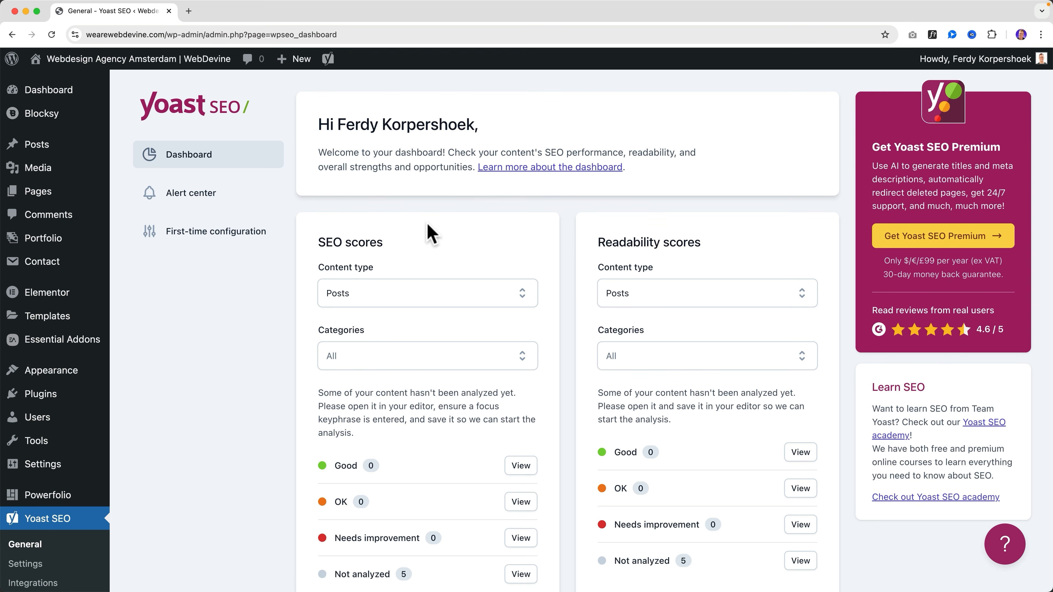
scroll(572, 238, down, 10)
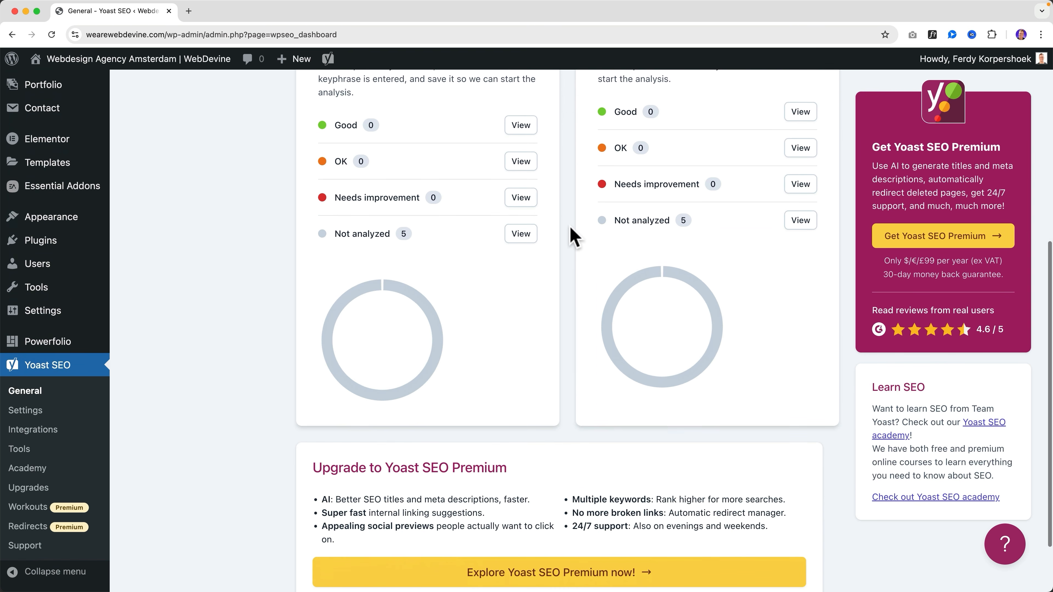
scroll(572, 239, up, 10)
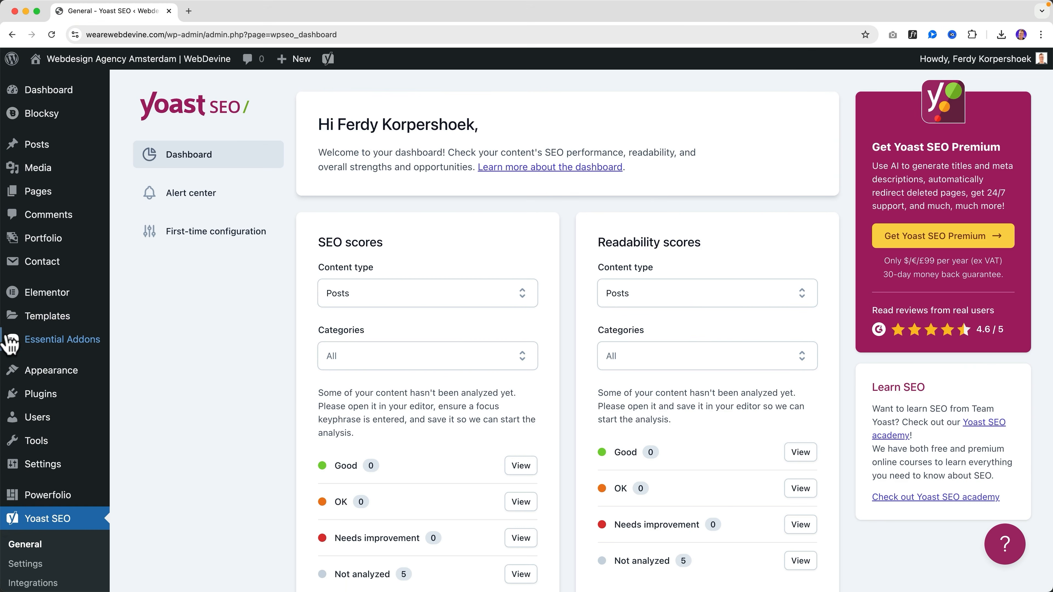
Step: Open the Yoast SEO settings and review the site features, from the writing and site structure options through to the APIs
scroll(45, 307, down, 2)
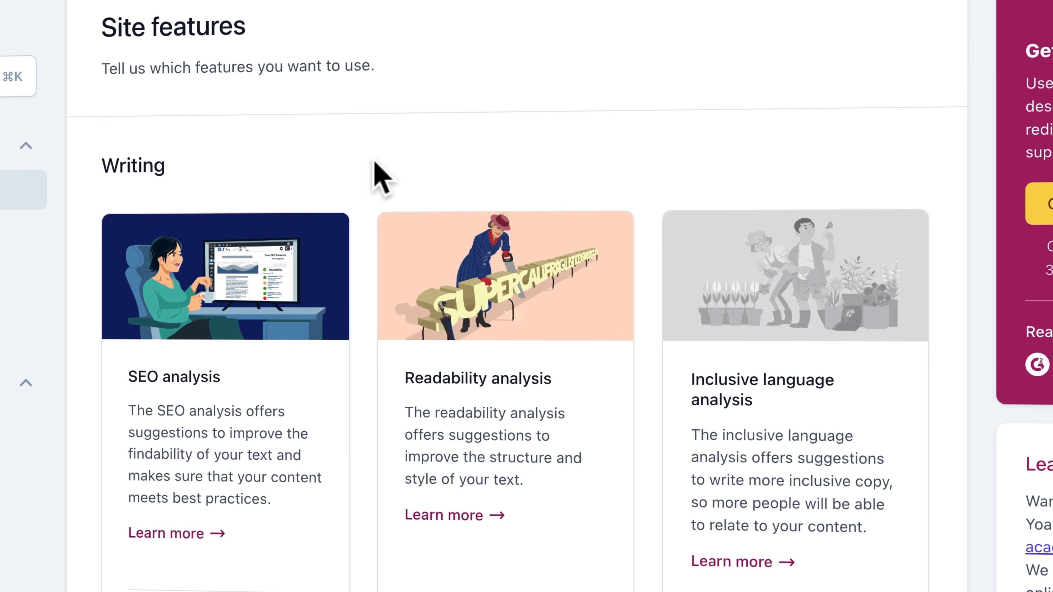
scroll(371, 176, down, 5)
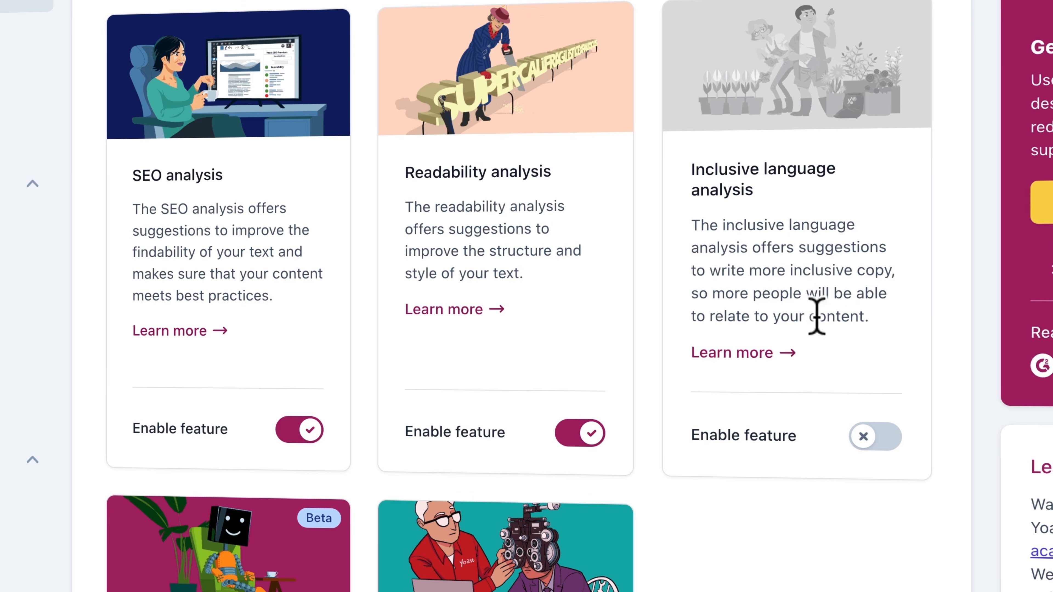
click(846, 423)
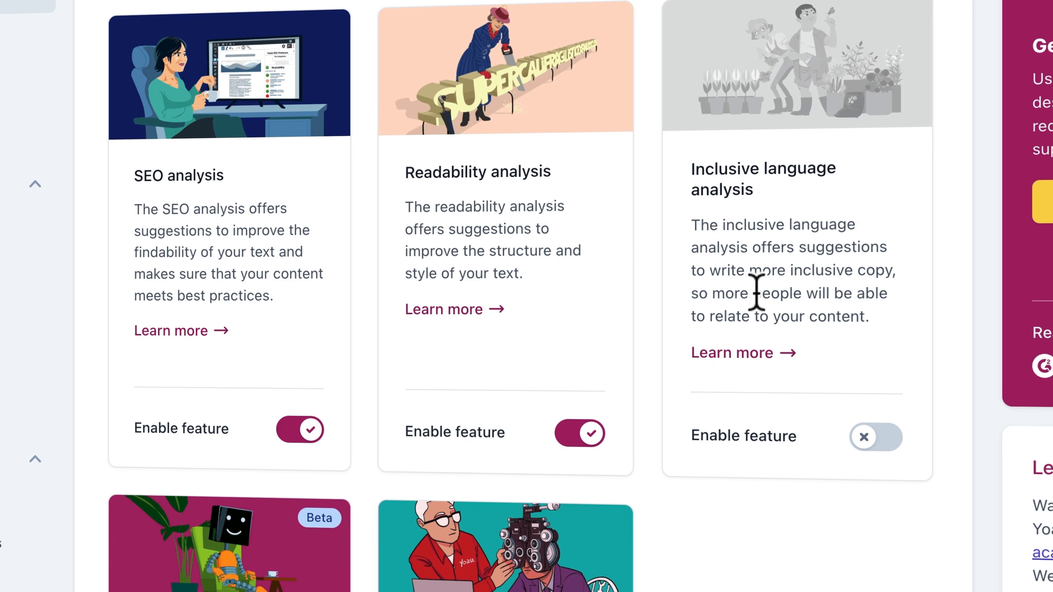
scroll(874, 369, down, 2)
scroll(783, 376, down, 8)
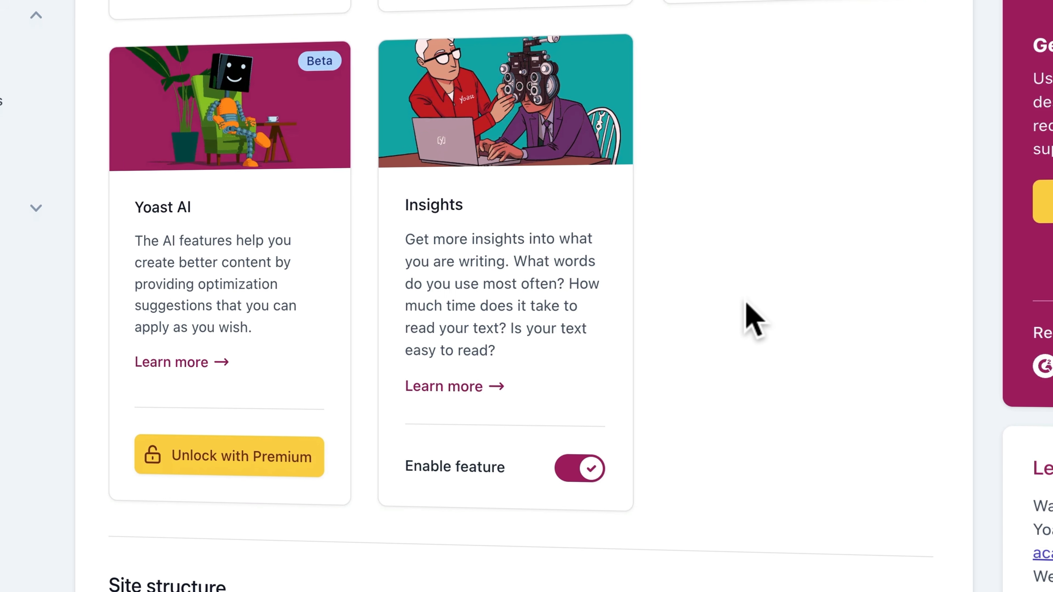
scroll(733, 303, down, 10)
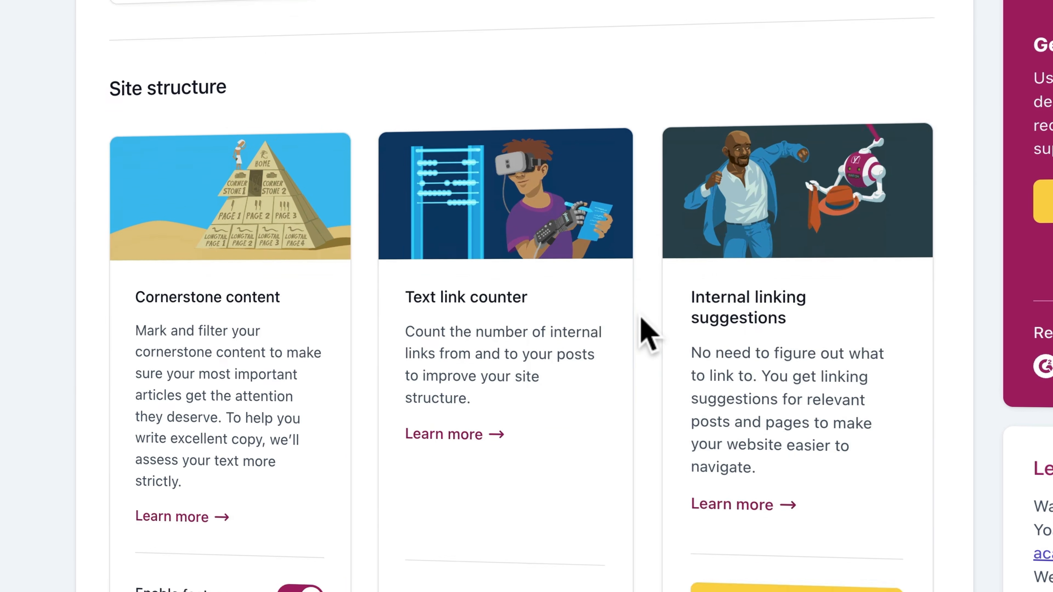
scroll(648, 333, down, 20)
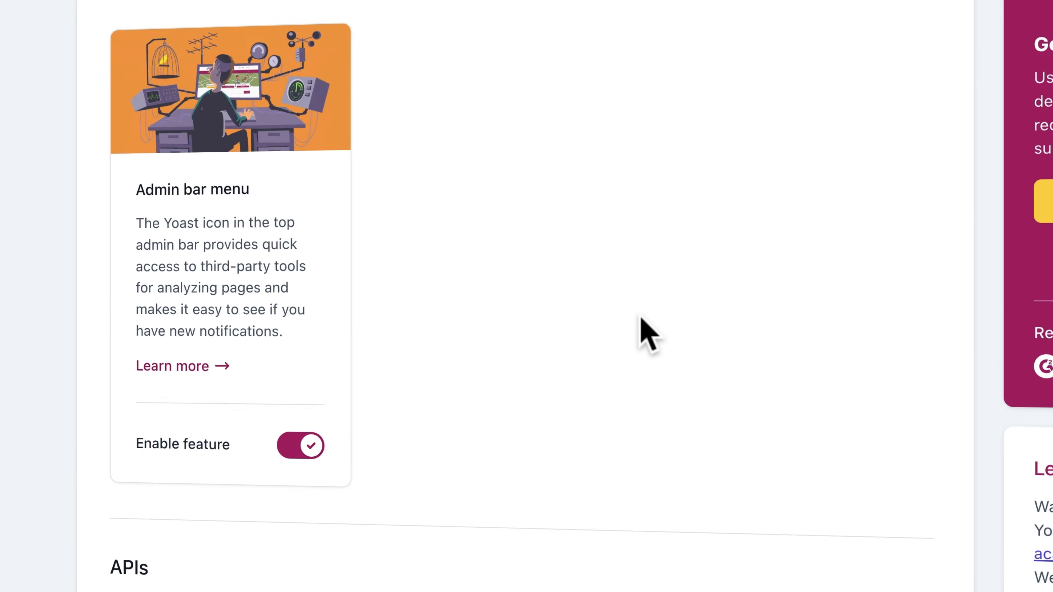
scroll(642, 290, down, 16)
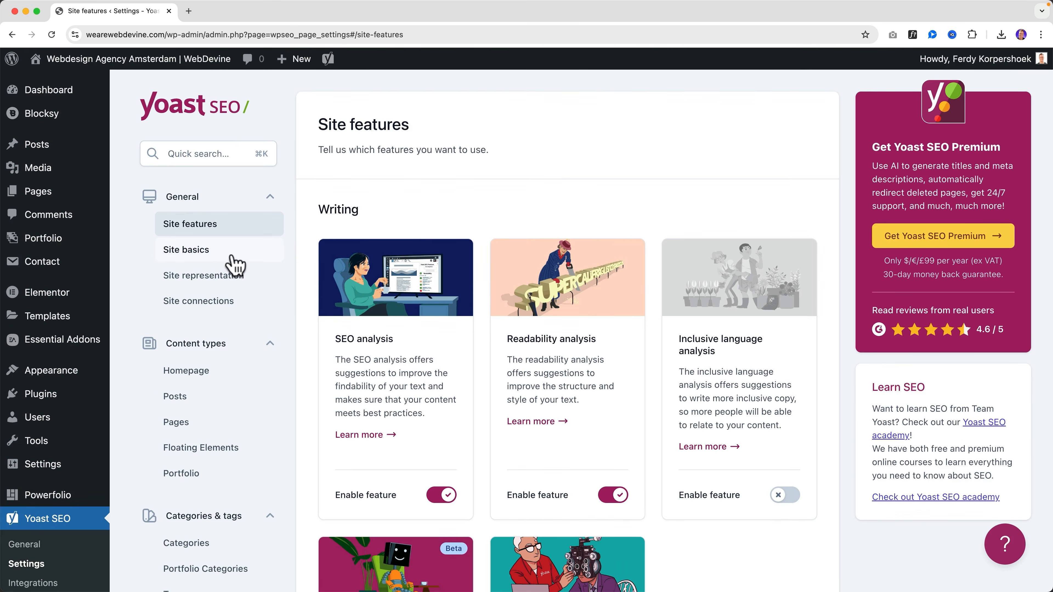
Step: In the site basics settings, set the alternate website name to WebDesign Agency Webdevine
click(198, 259)
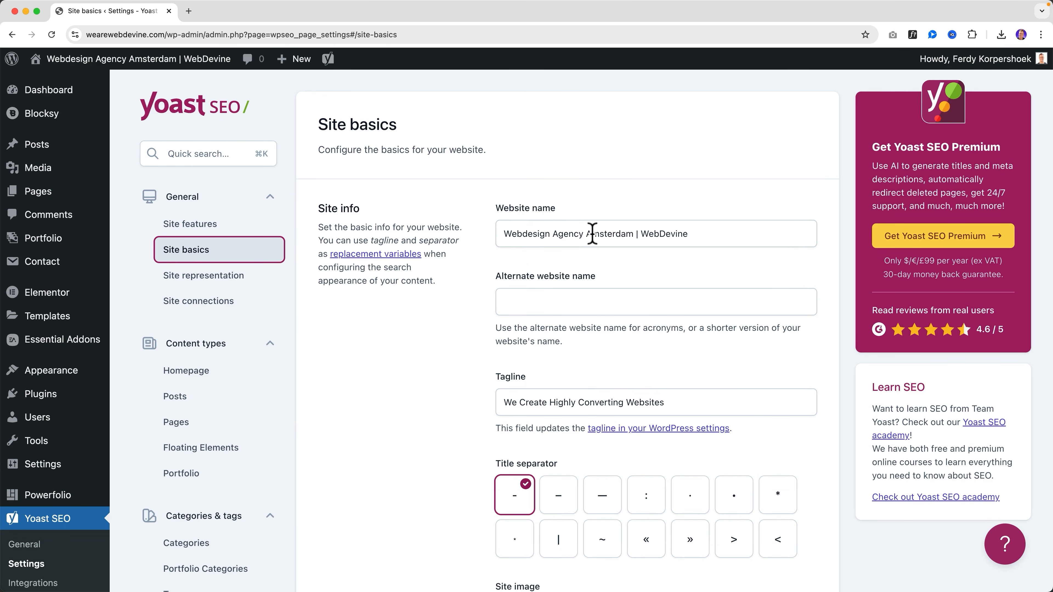
click(520, 296)
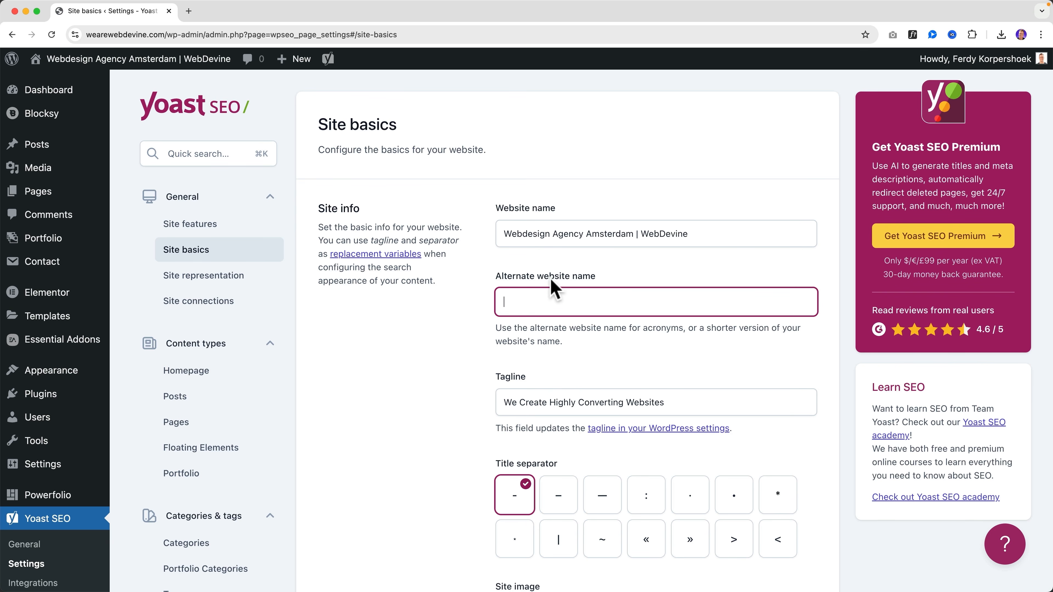
text(WebDesign Agency Webdevine)
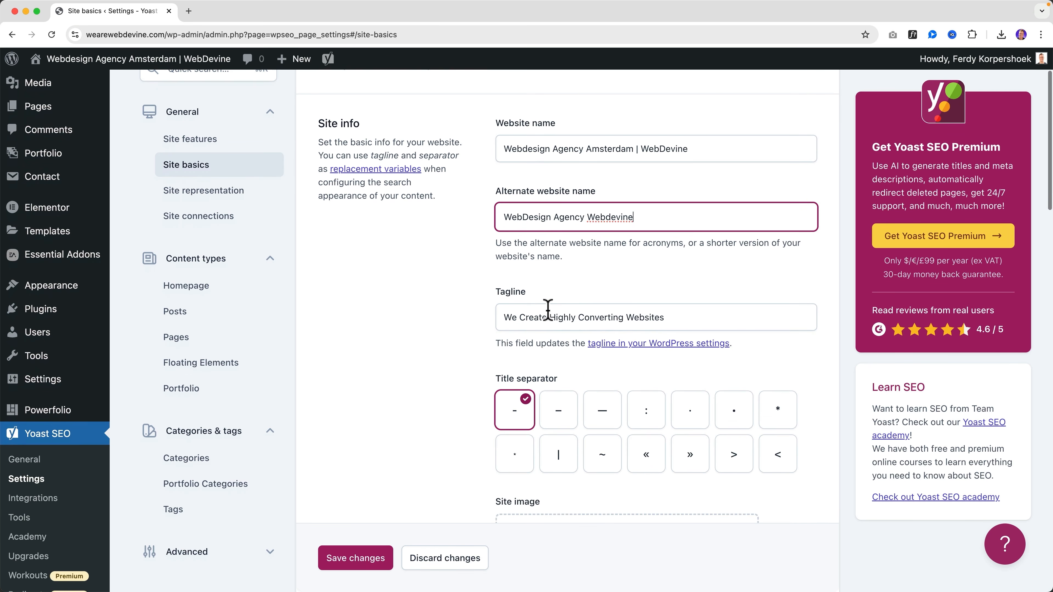
scroll(547, 309, down, 3)
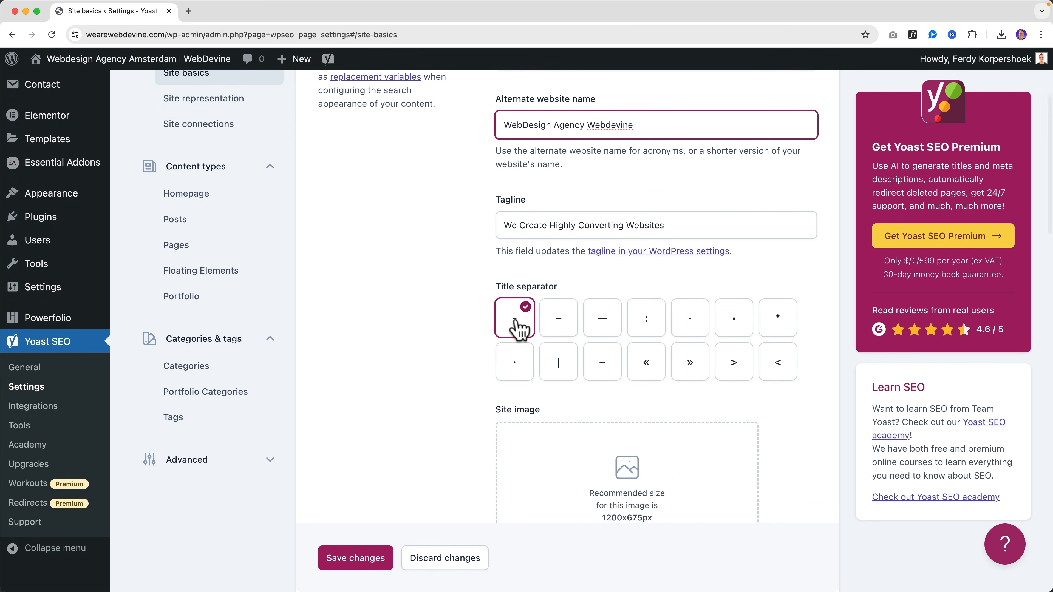
Step: Open the Google search page in a new browser tab
click(189, 10)
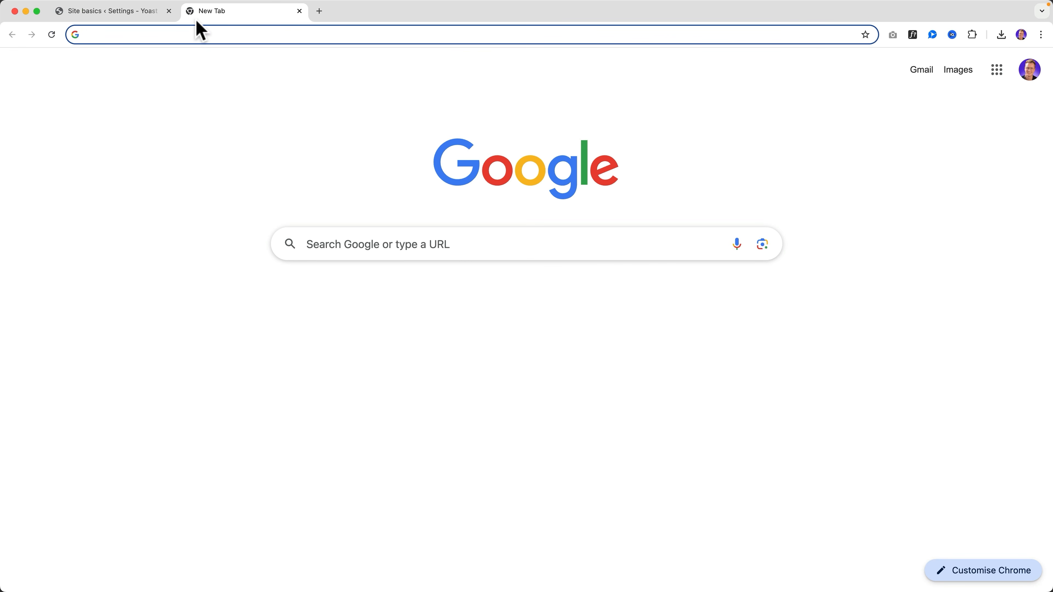
text(https://wearewebdevine.com/wp-admin/)
key(super+a)
text(go)
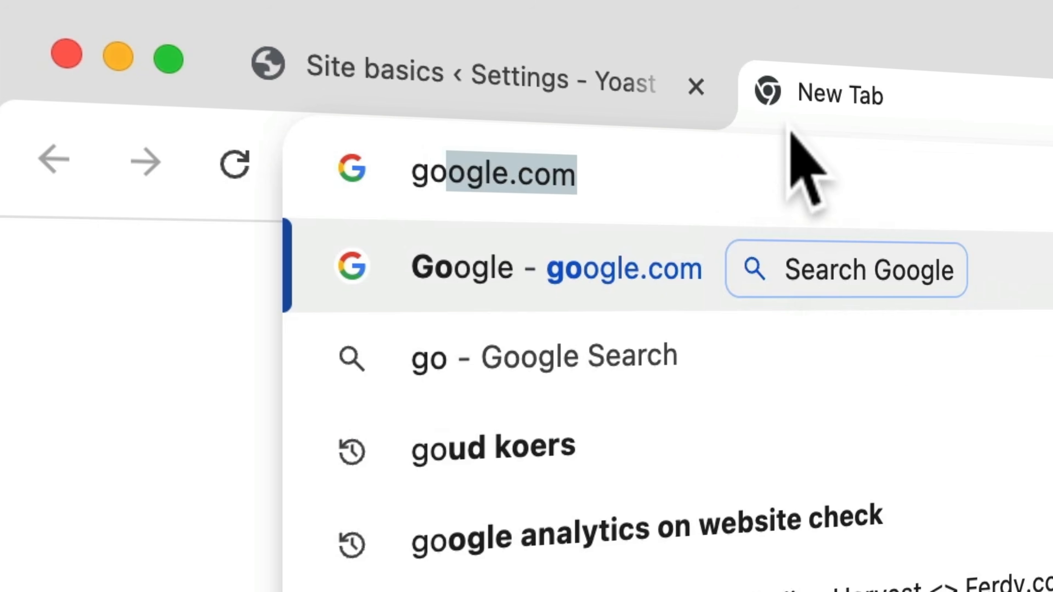
key(Return)
text(http://linkedin.com/webdevine)
key(super+a)
key(BackSpace)
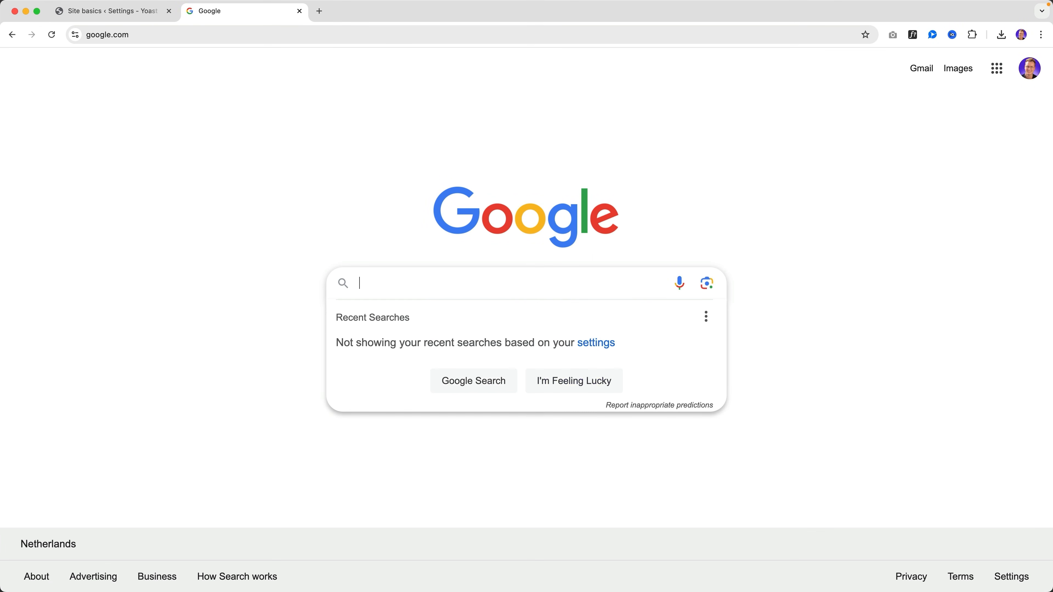
text(https://w)
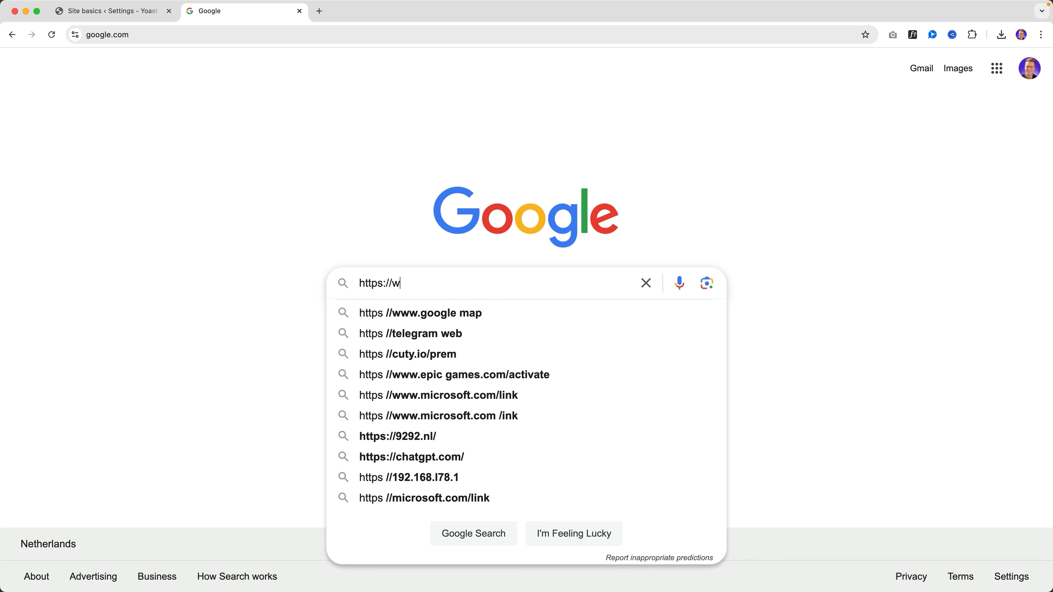
text(ear)
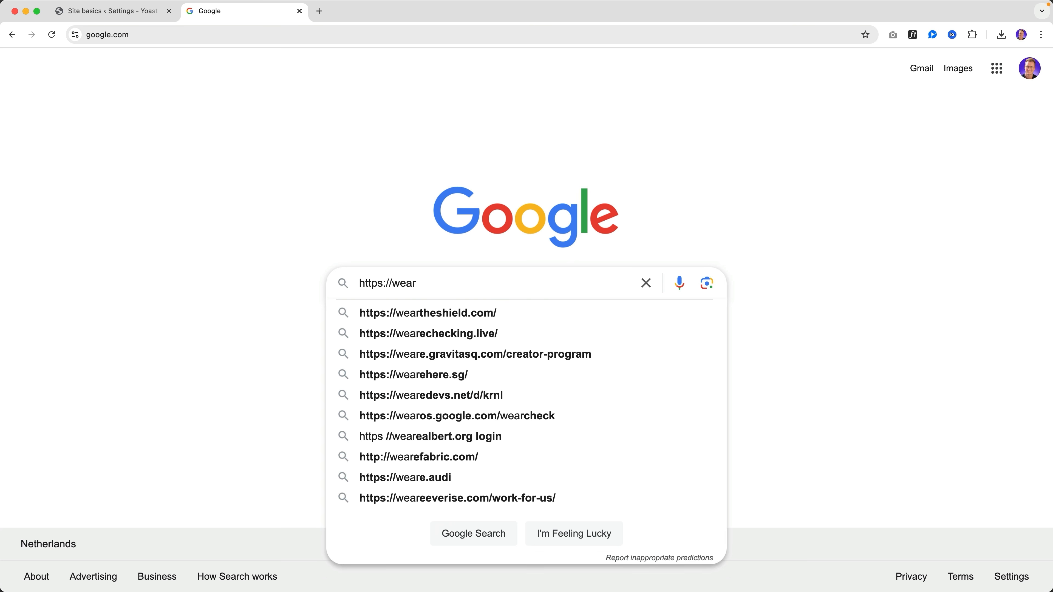
text(ewebdevine.com)
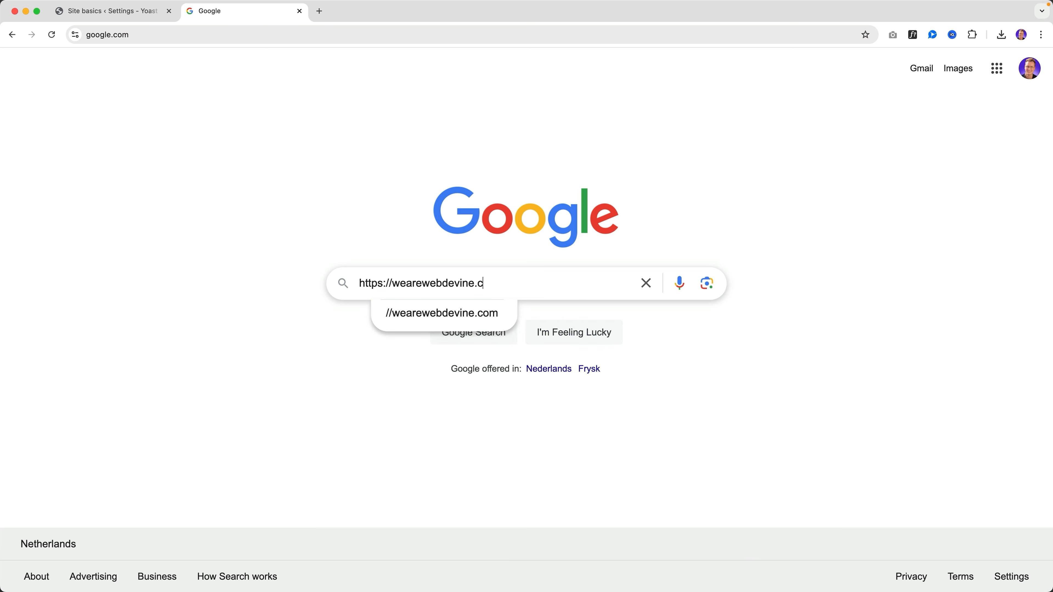
key(Return)
scroll(87, 145, down, 10)
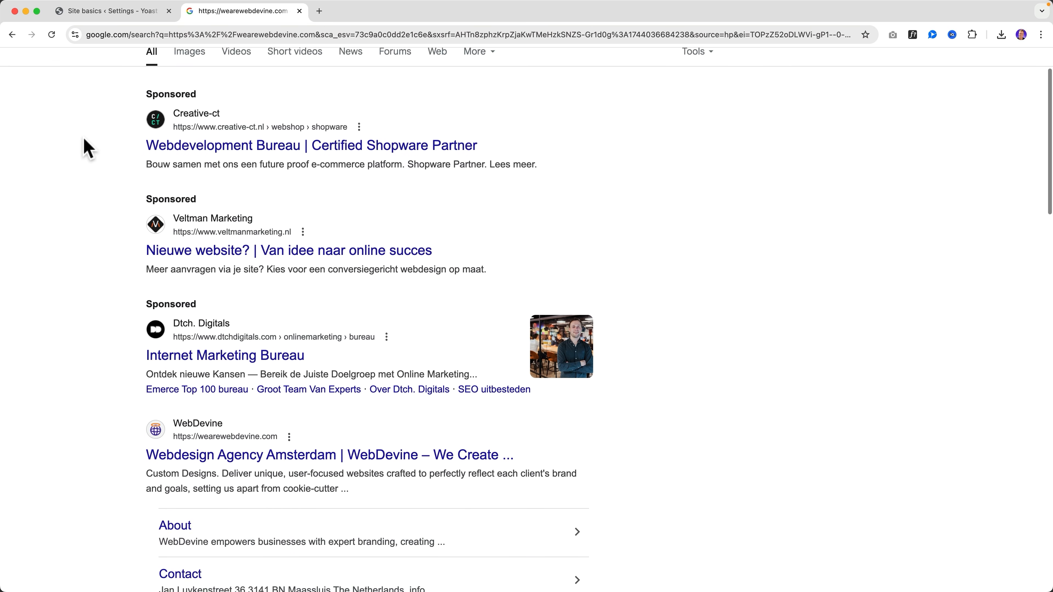
scroll(88, 143, down, 2)
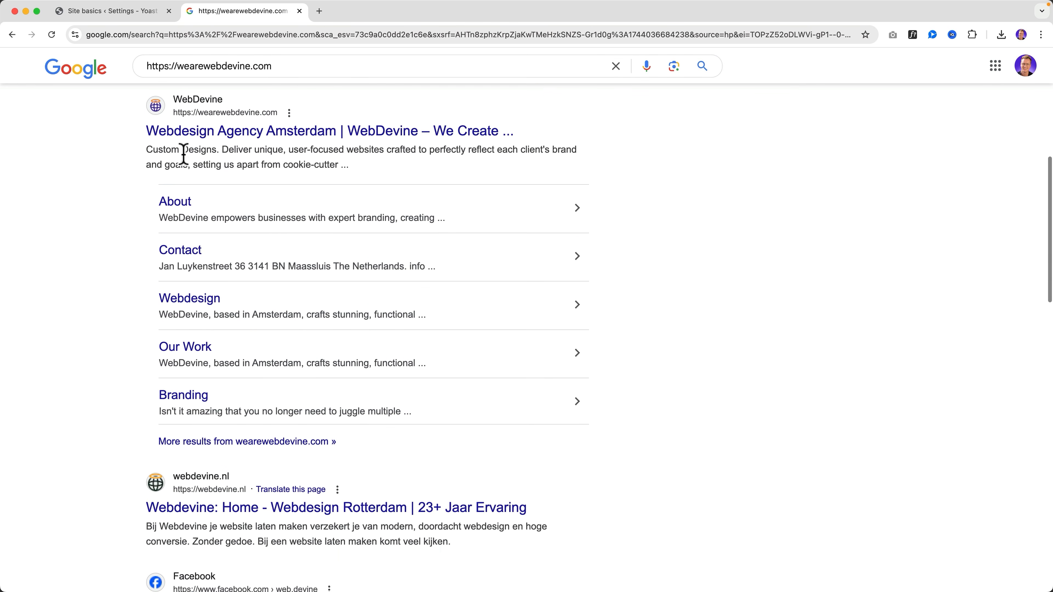
scroll(341, 132, down, 1)
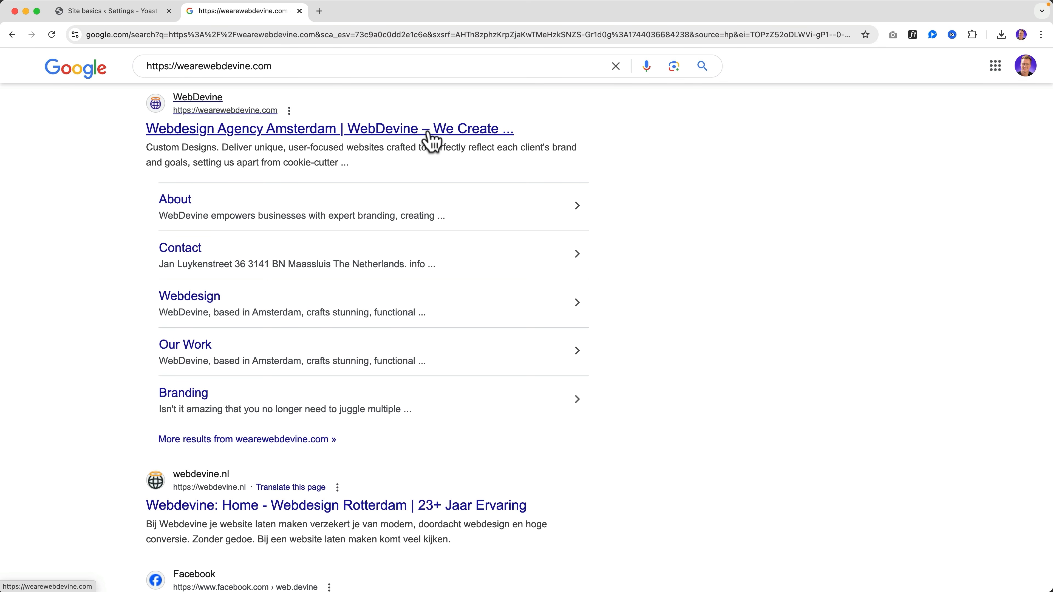
Step: Compare the Google listing with the Yoast site basics settings and set the title separator to the vertical bar (|)
click(110, 11)
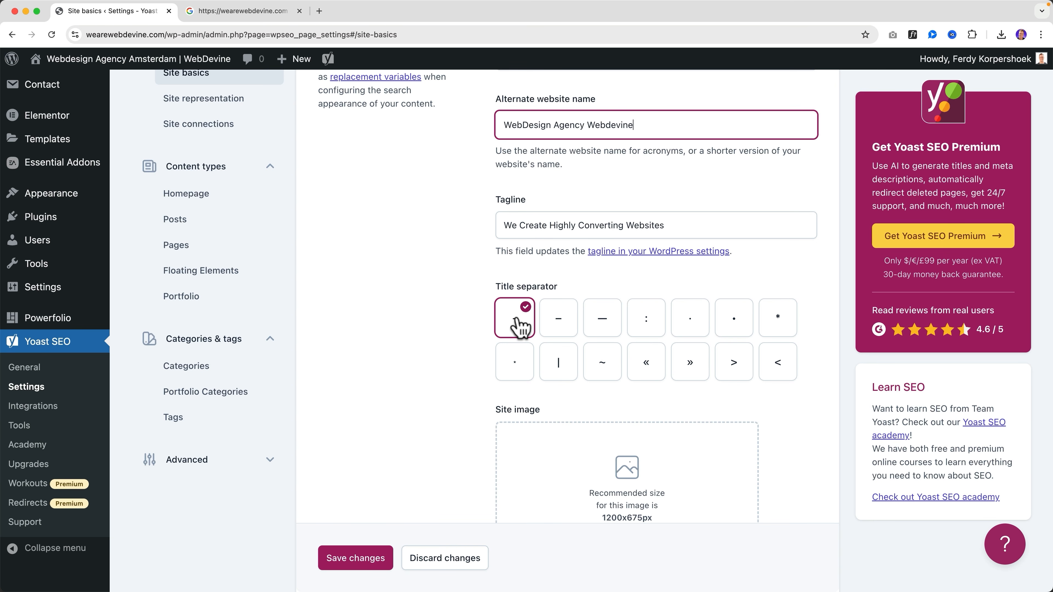
click(262, 11)
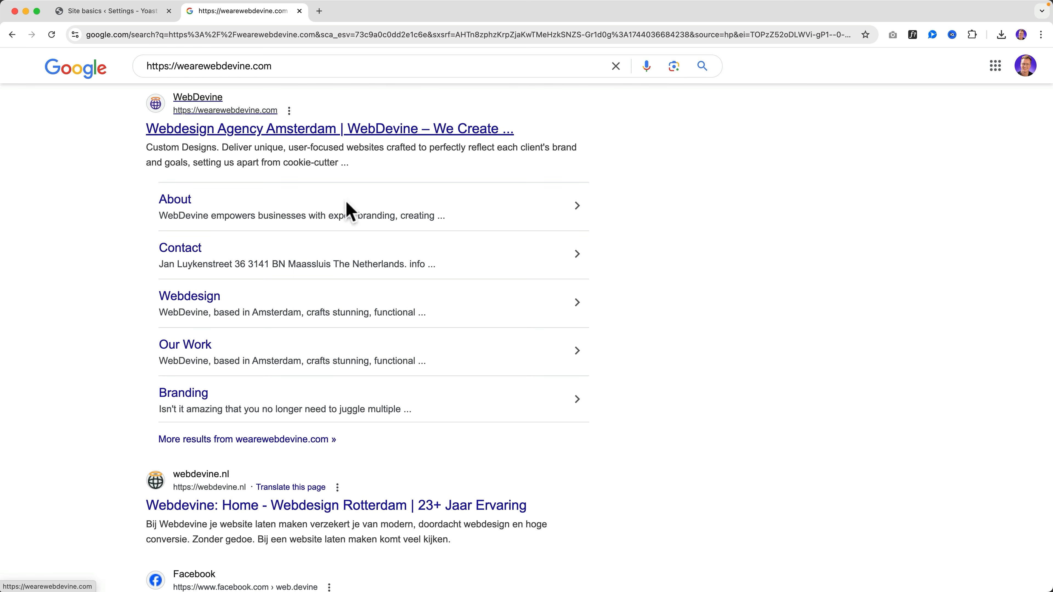
click(123, 11)
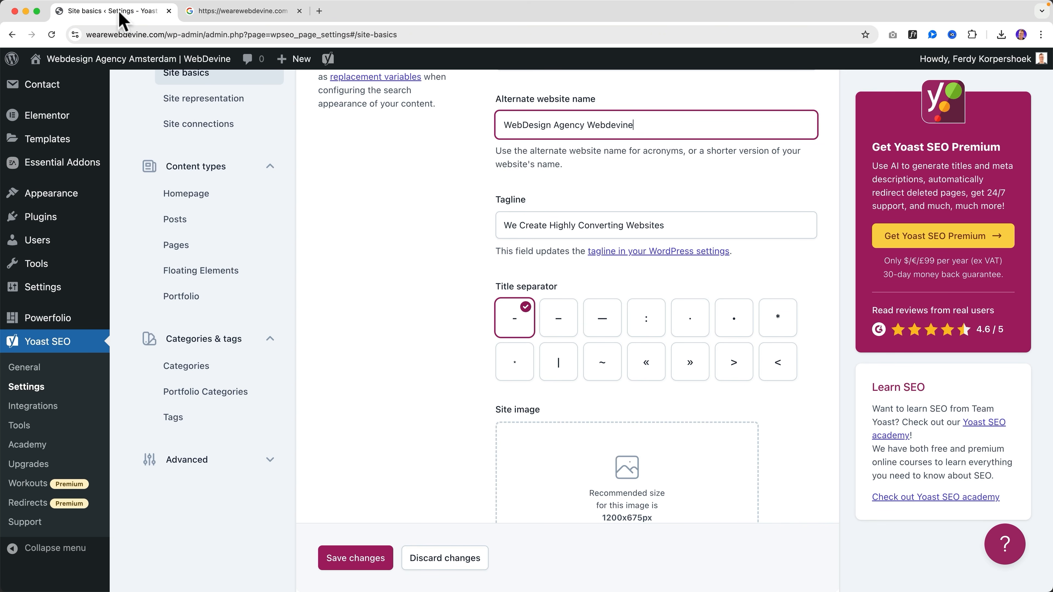
click(560, 365)
Step: Check the recommended site image size, preview the downloaded WebDevine-Logo.svg in its folder, and switch briefly to Photoshop and back
scroll(473, 348, down, 4)
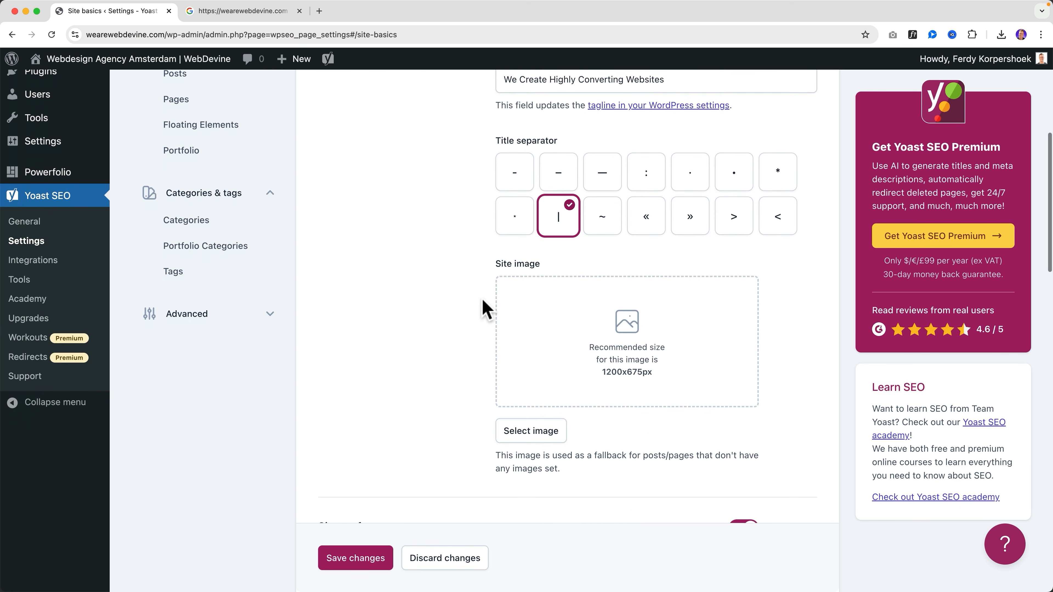
scroll(481, 305, down, 1)
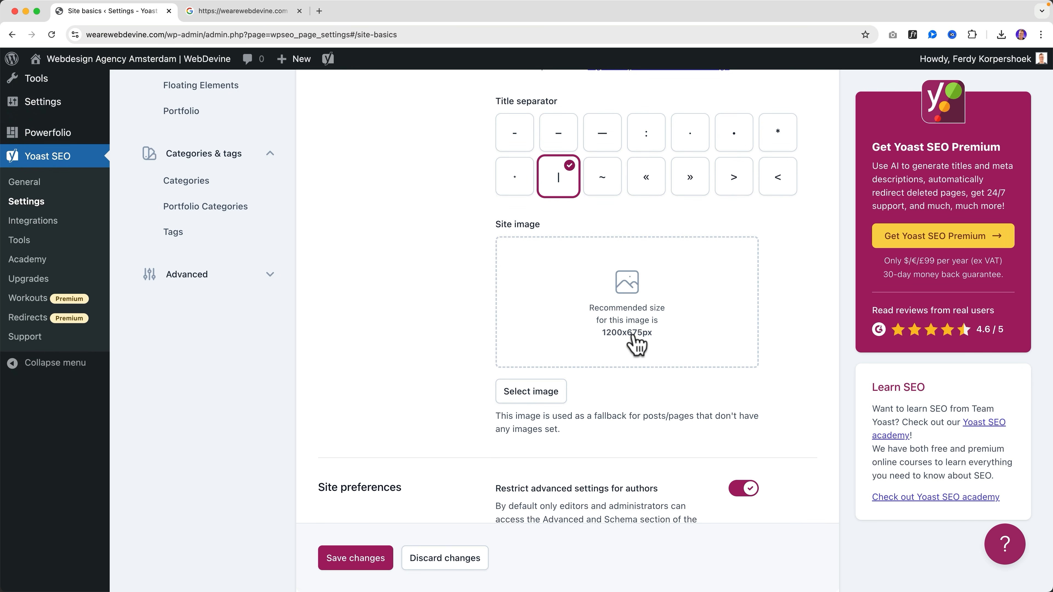
click(1001, 35)
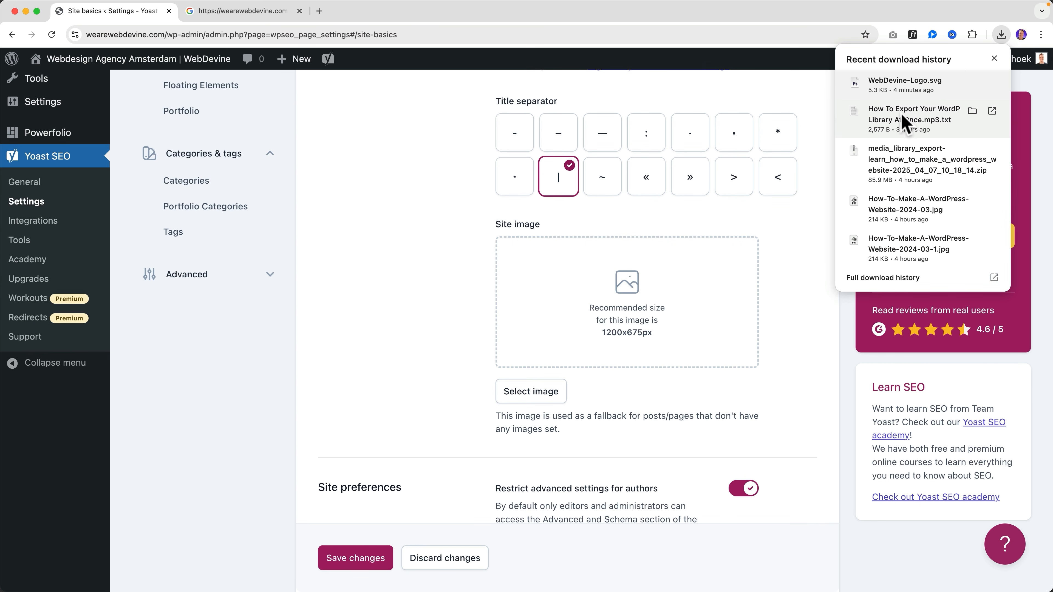
click(971, 82)
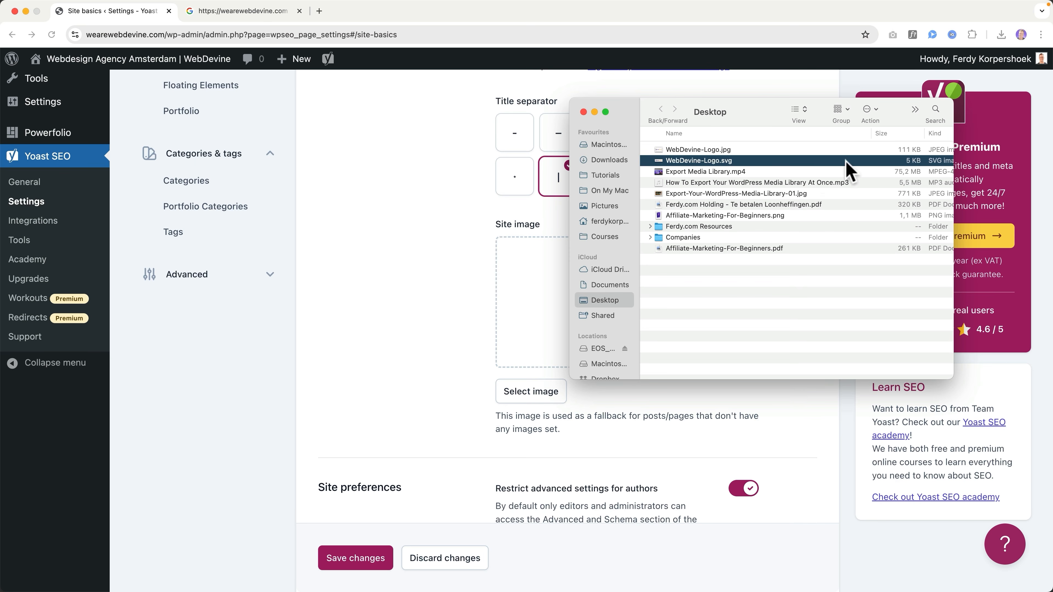
key(space)
key(space)
click(481, 268)
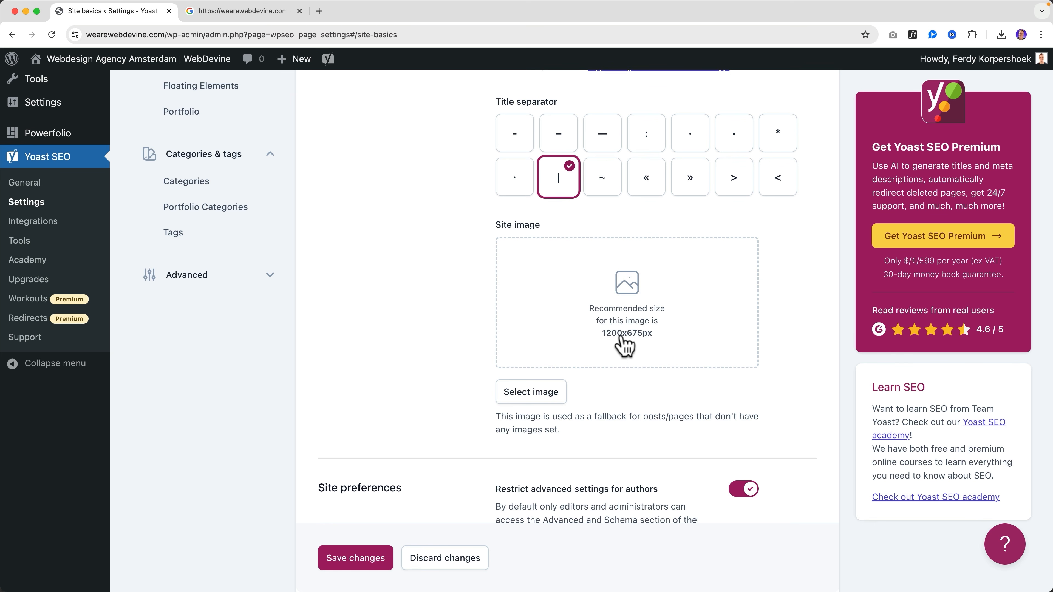
click(597, 571)
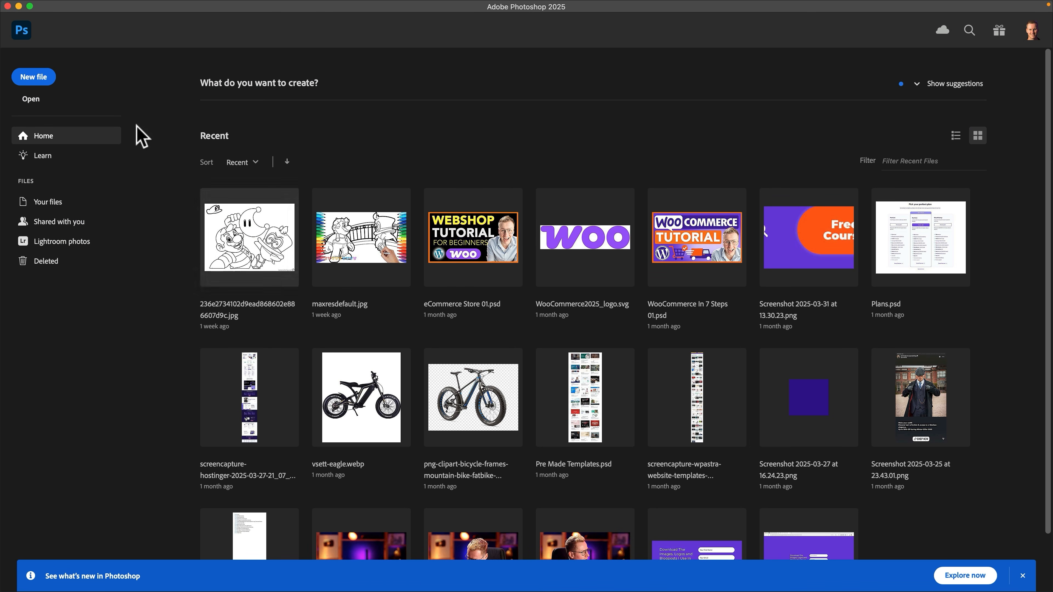
click(8, 5)
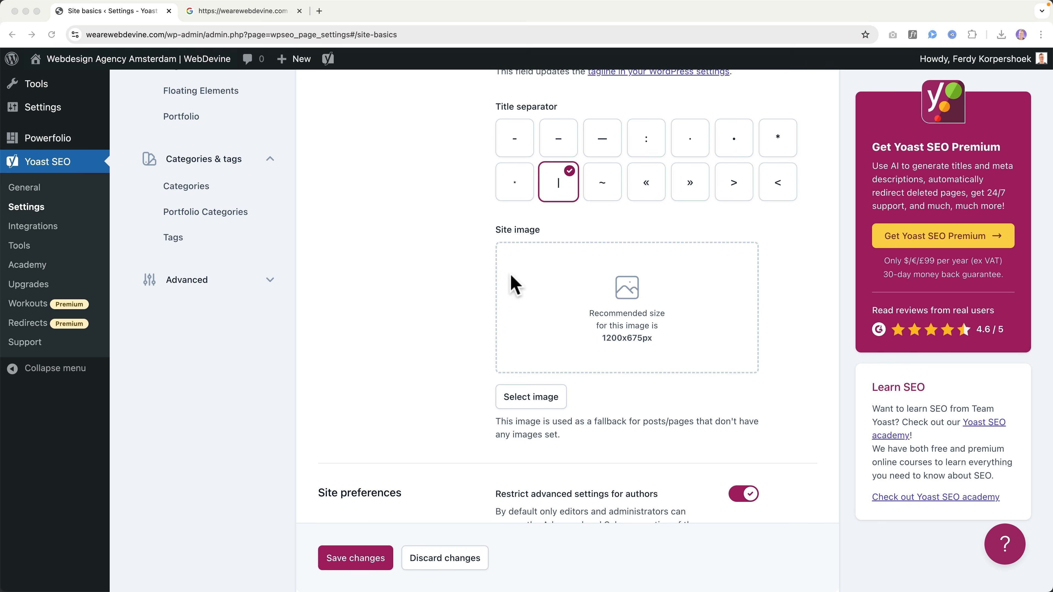
Step: Upload WebDevine-Logo.jpg and use it as the site image
click(593, 310)
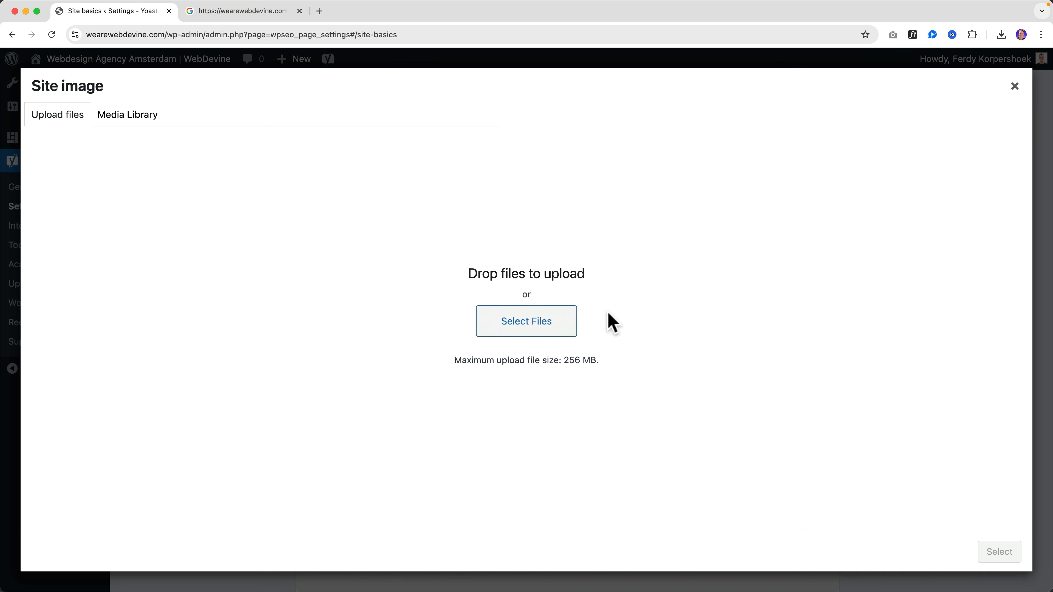
click(518, 332)
double_click(301, 148)
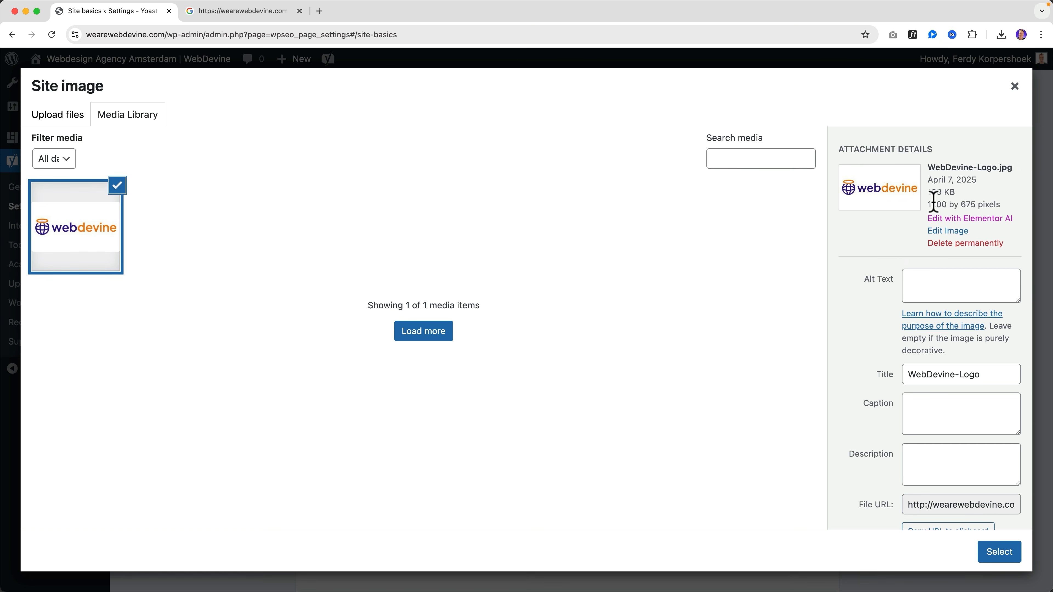
click(1003, 554)
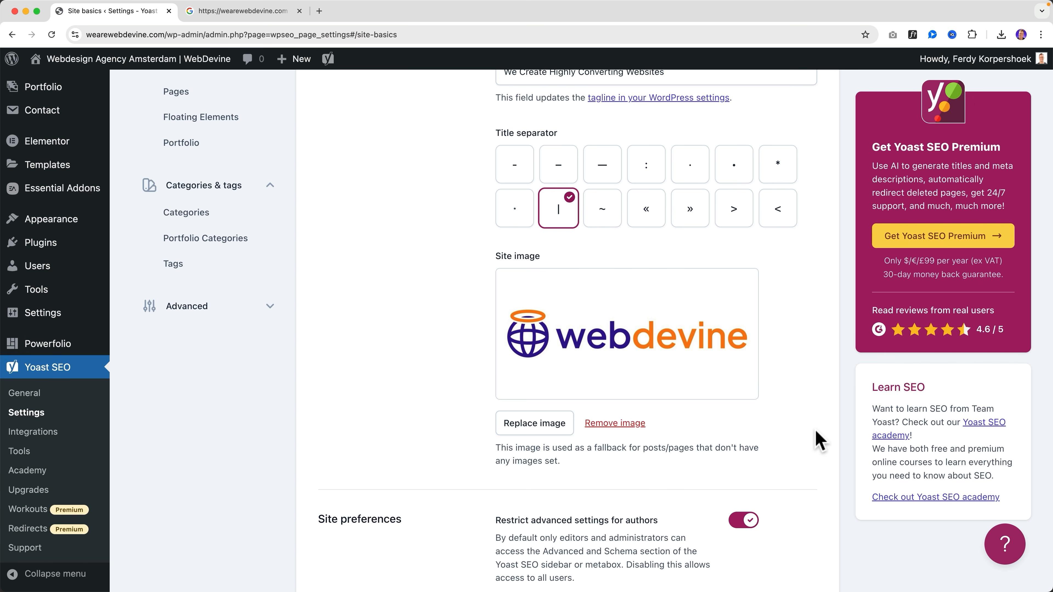
Step: Review the site preferences and site policies, checking the user roles in a separate tab that is closed again
scroll(597, 394, down, 5)
scroll(597, 391, down, 3)
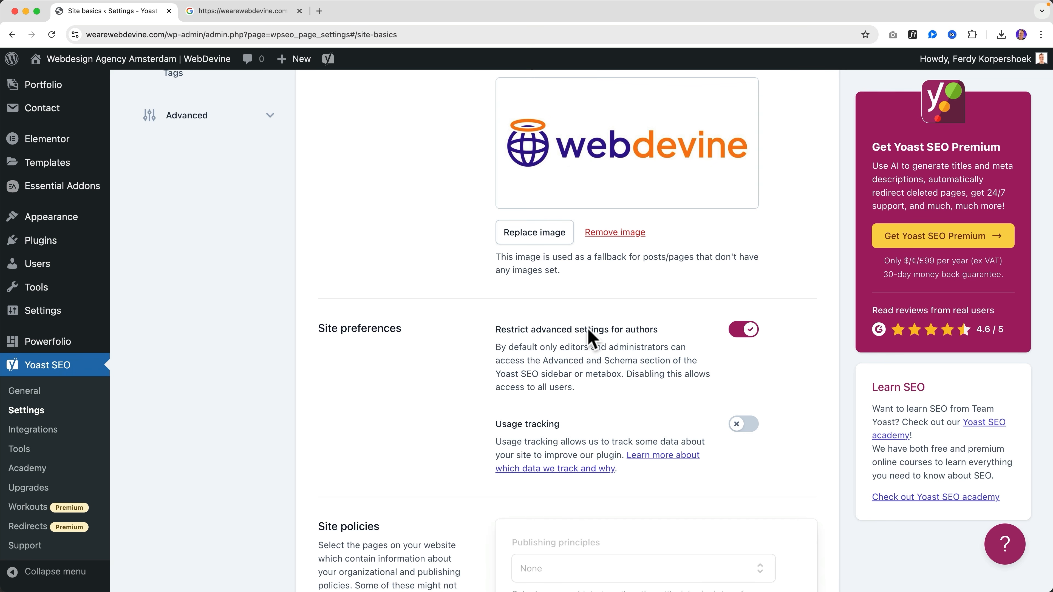
scroll(642, 346, down, 3)
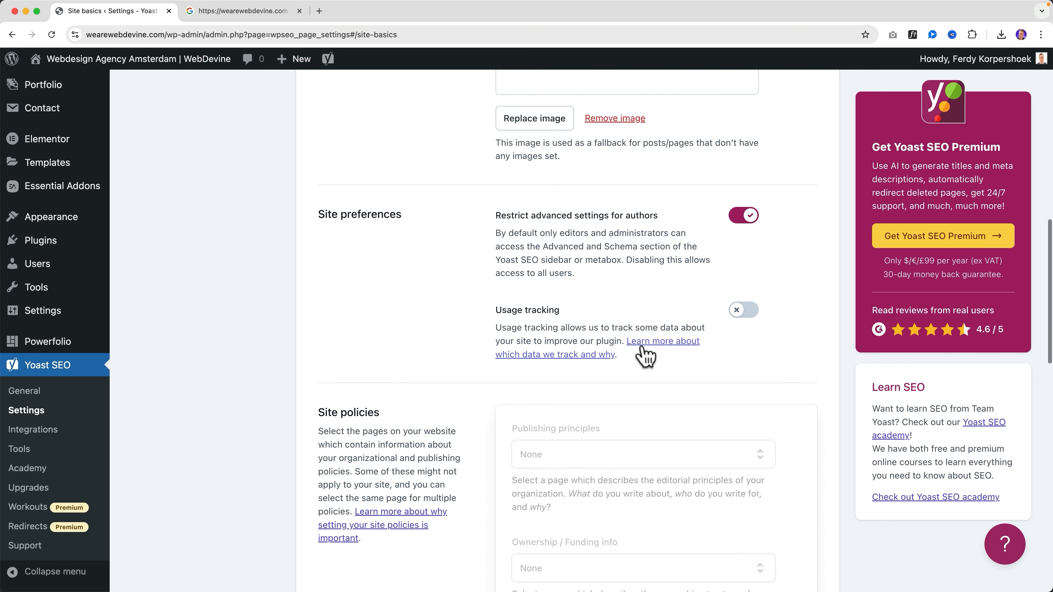
scroll(74, 298, down, 2)
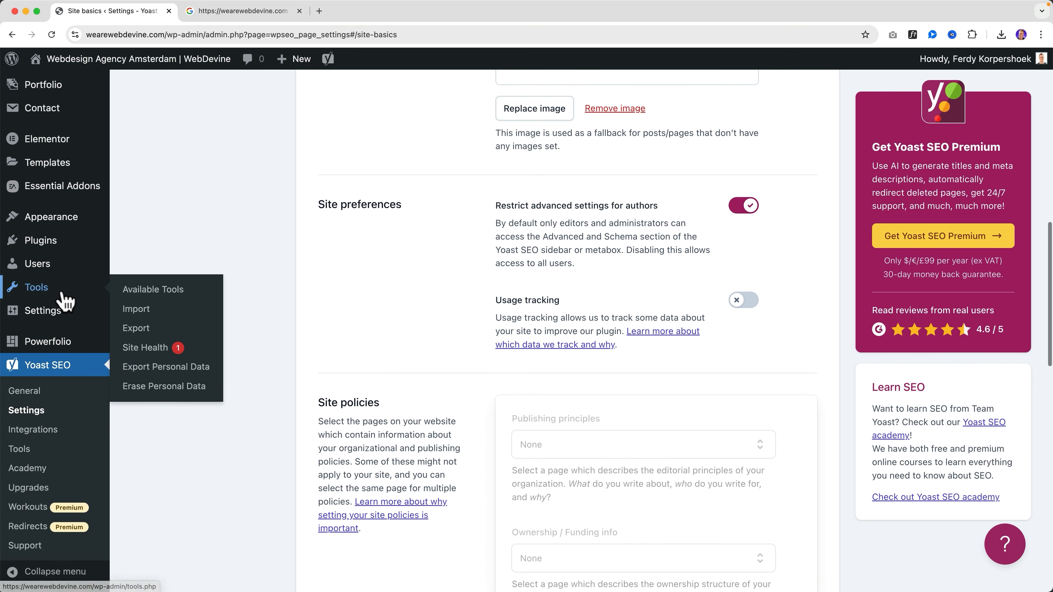
super+click(42, 265)
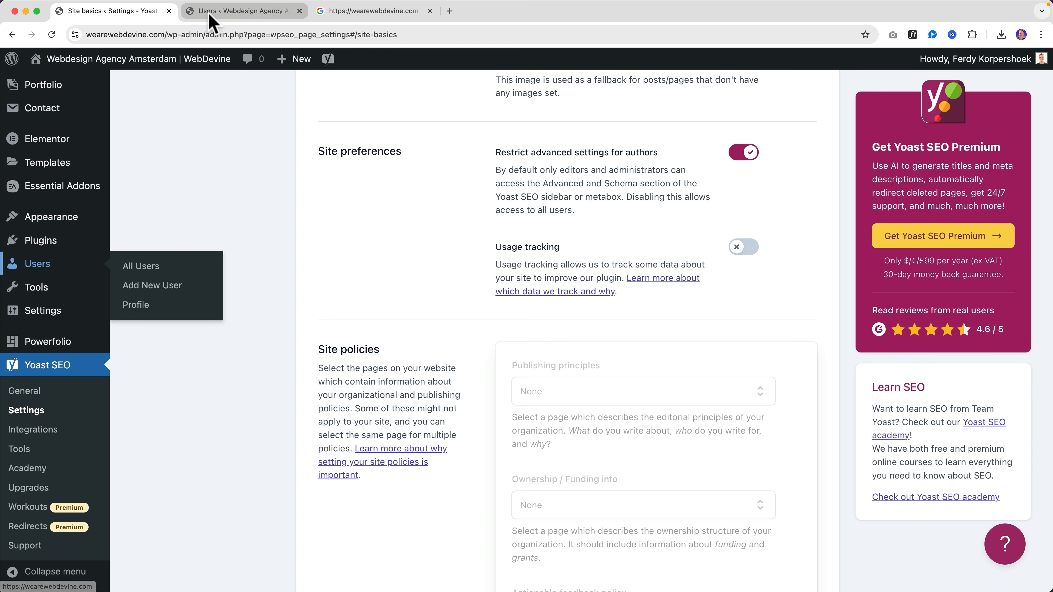
click(216, 12)
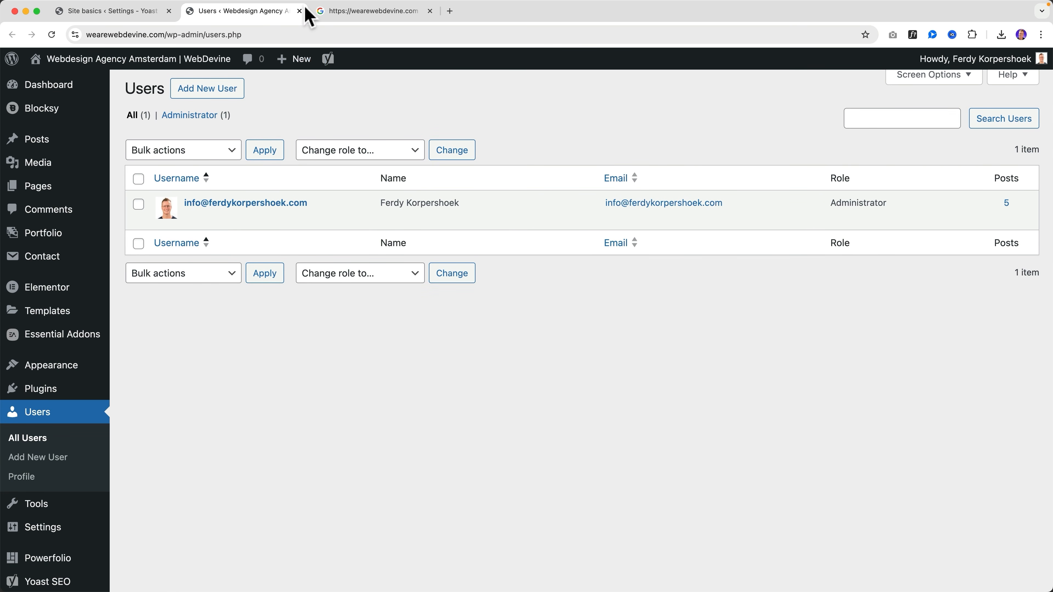
click(299, 12)
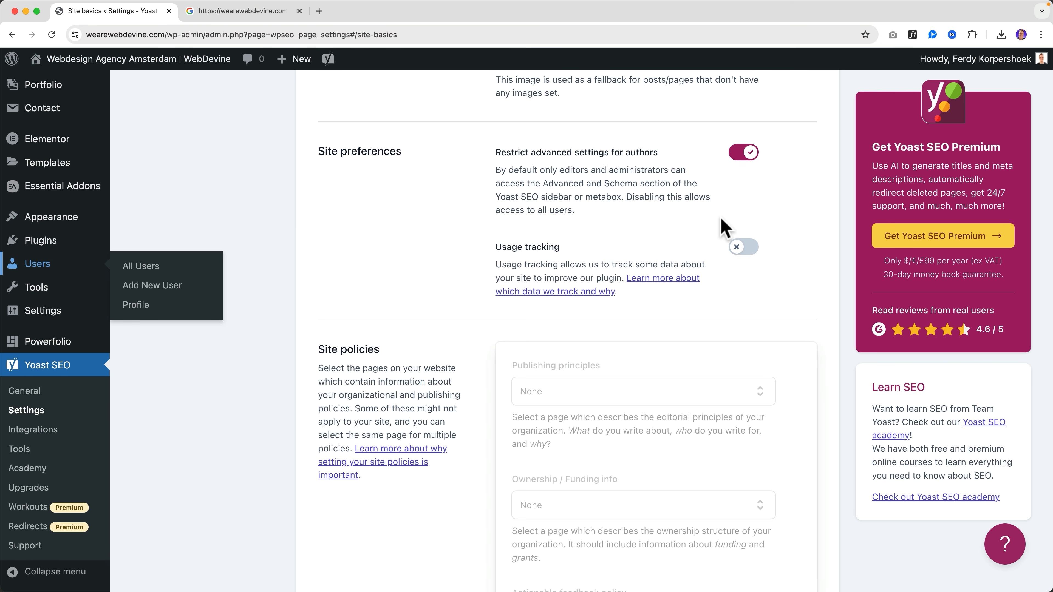
scroll(723, 226, up, 1)
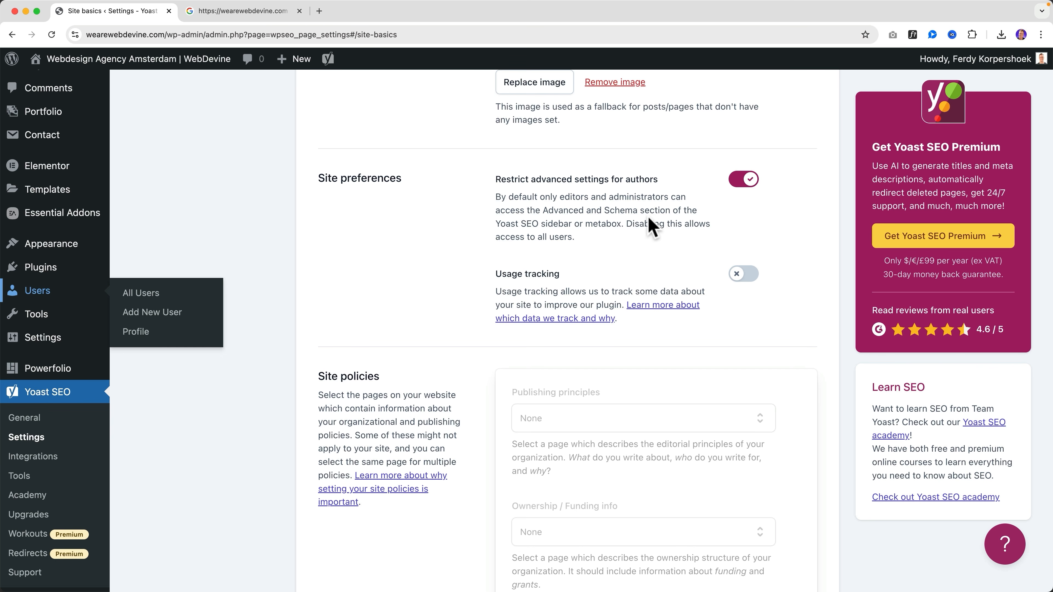
scroll(501, 227, down, 4)
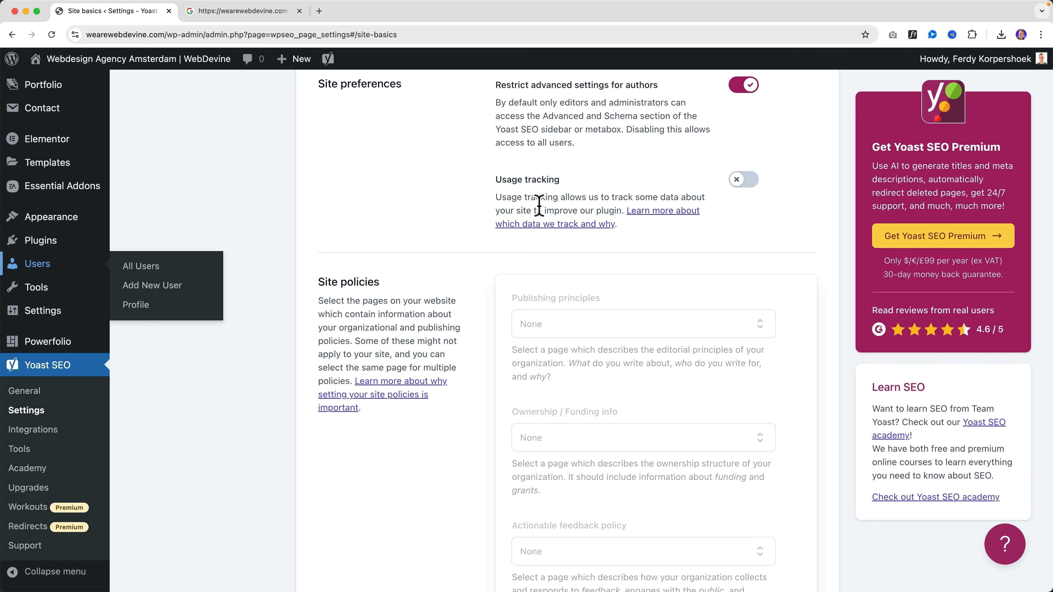
scroll(539, 204, down, 15)
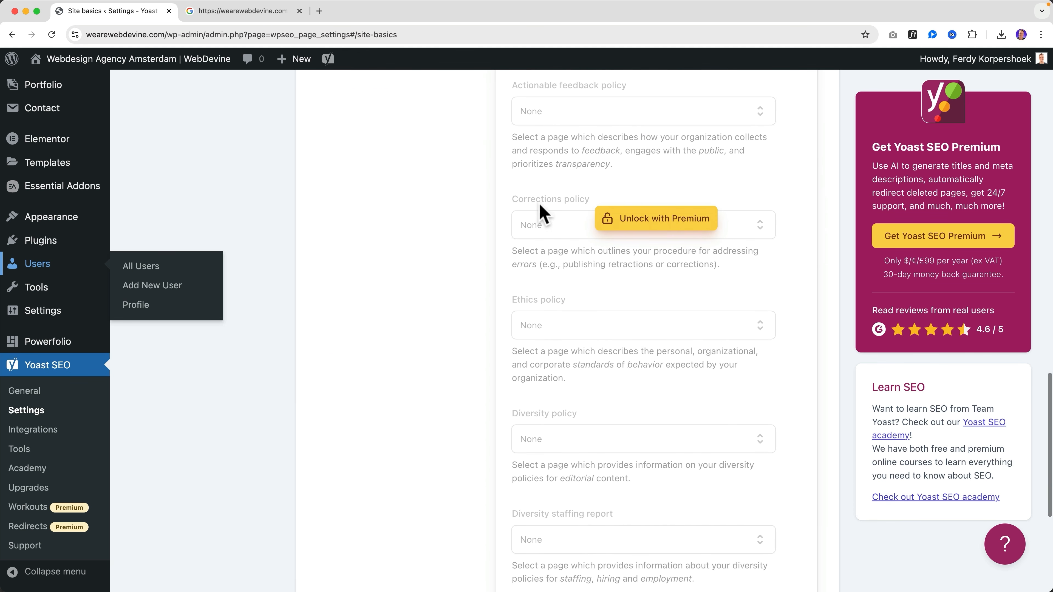
scroll(541, 211, up, 20)
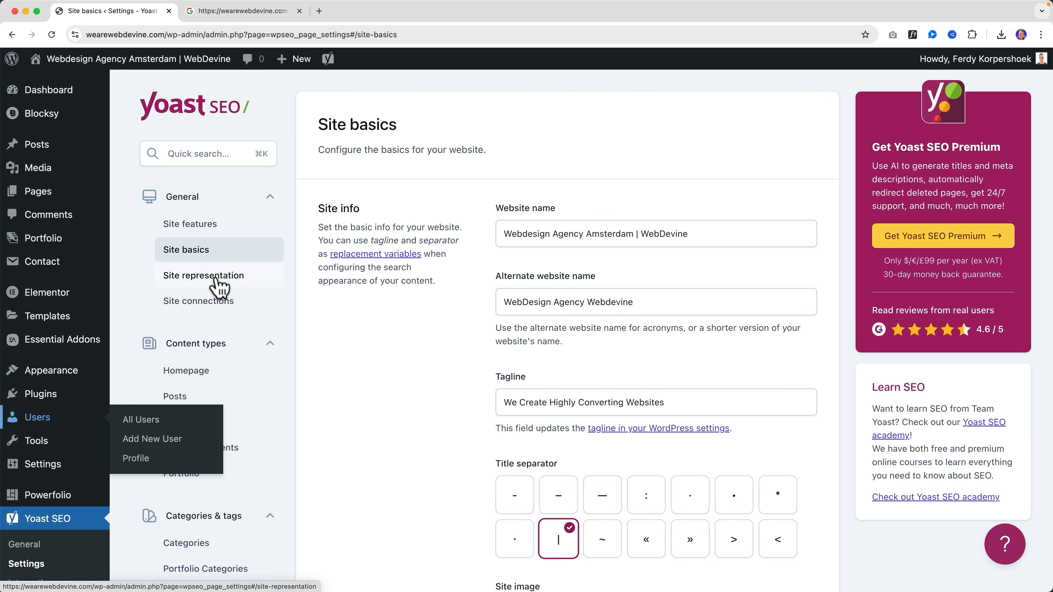
Step: Open the site representation settings and review the organization choice, name and logo
click(216, 279)
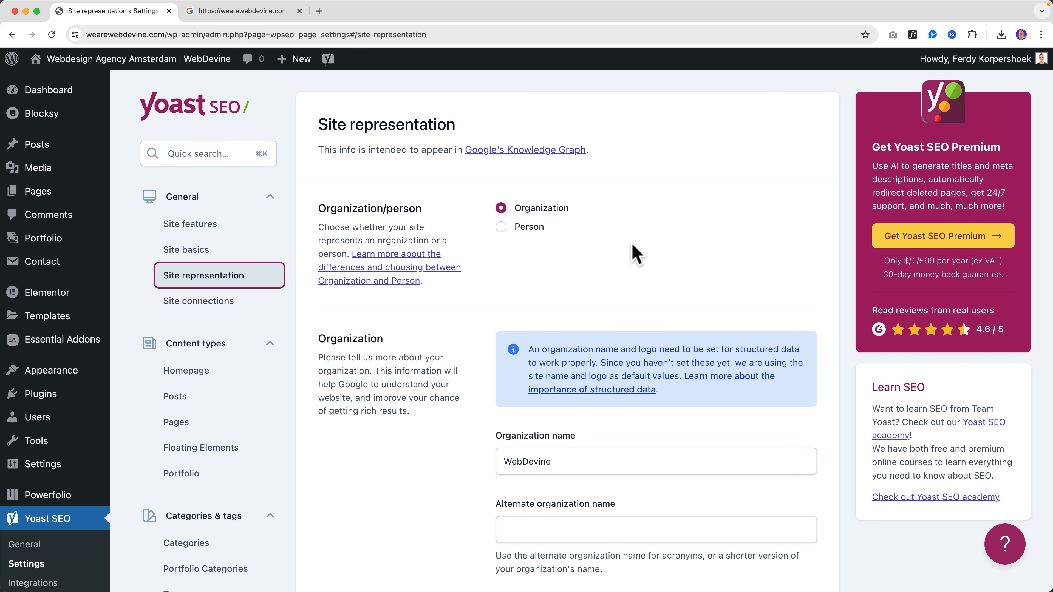
scroll(634, 252, down, 5)
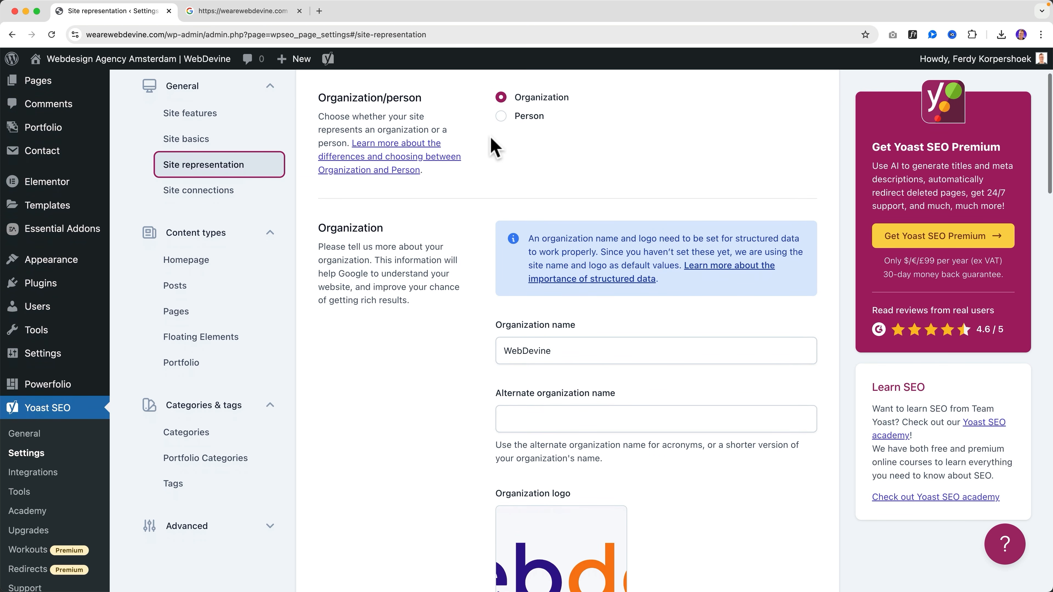
scroll(473, 207, down, 4)
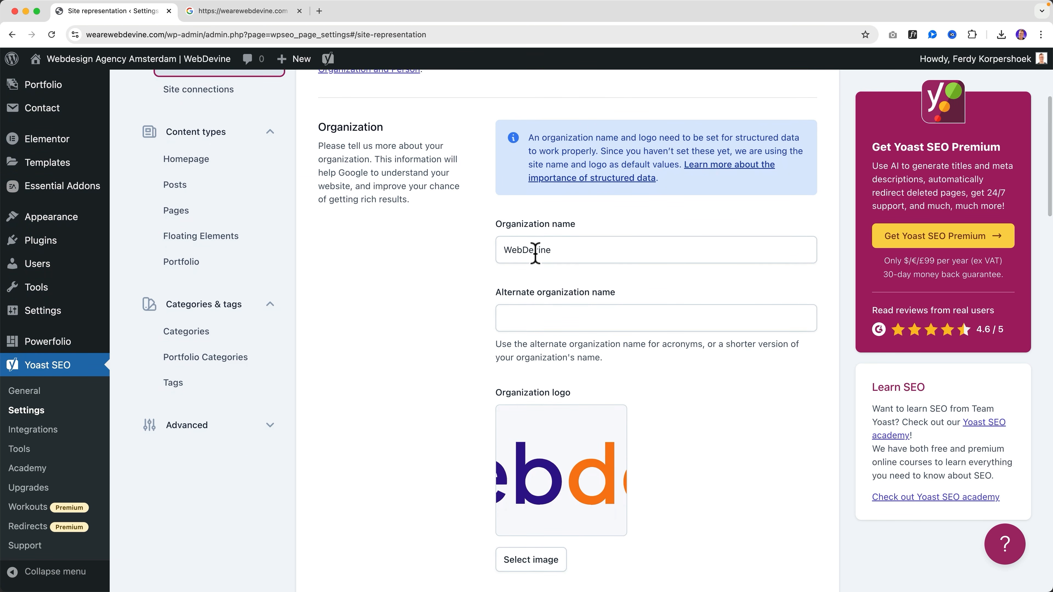
Step: Set the alternate organization name to "Webdesign Agency WebDevine"
scroll(586, 252, down, 3)
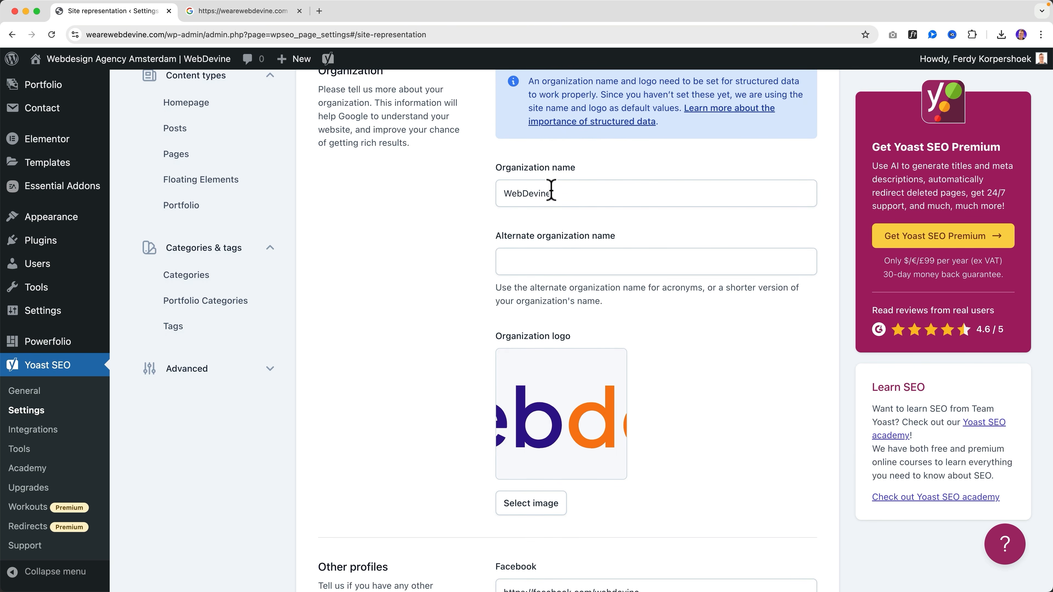
click(553, 189)
key(super+a)
key(super+c)
click(570, 265)
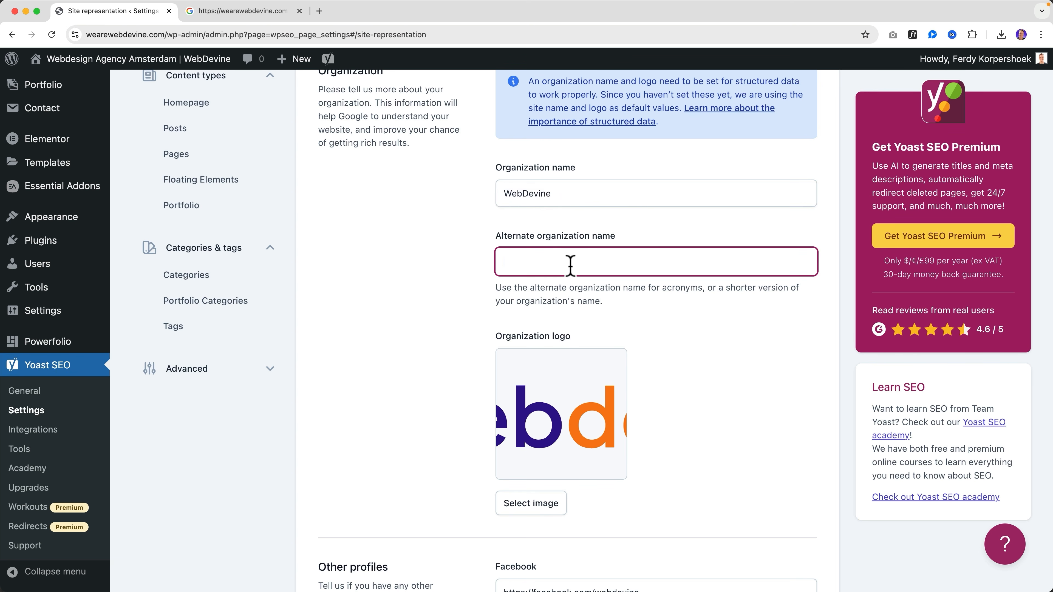
text(WebDe)
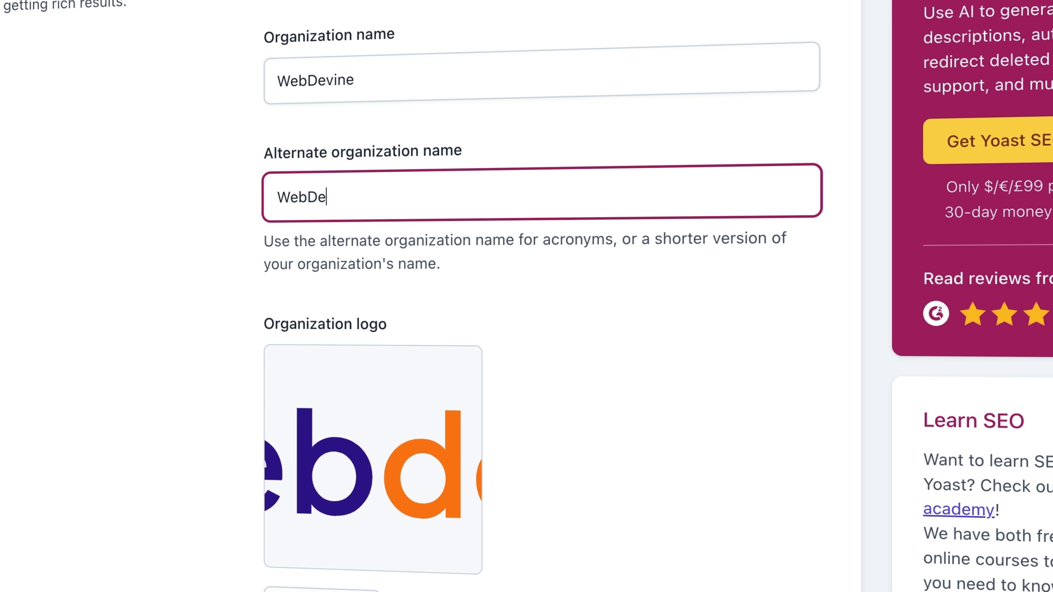
text(sign Agency)
key(super+v)
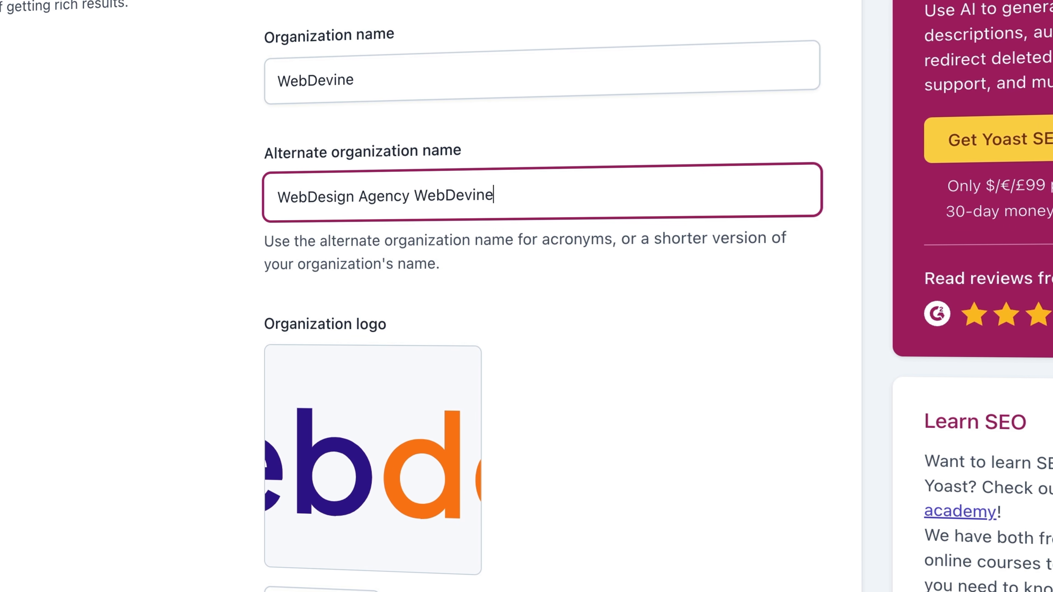
click(324, 196)
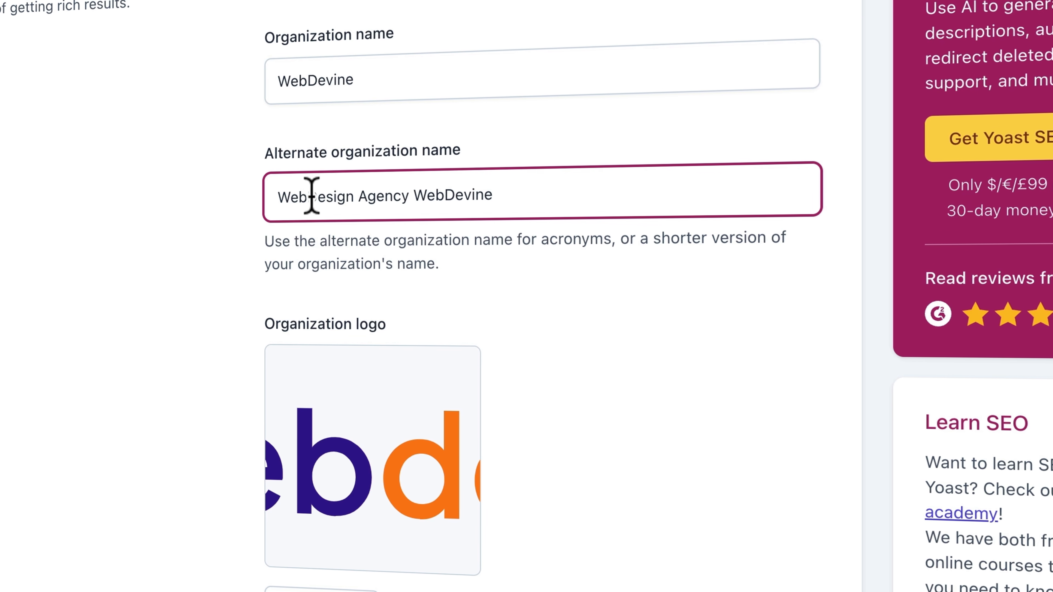
key(BackSpace)
text(d)
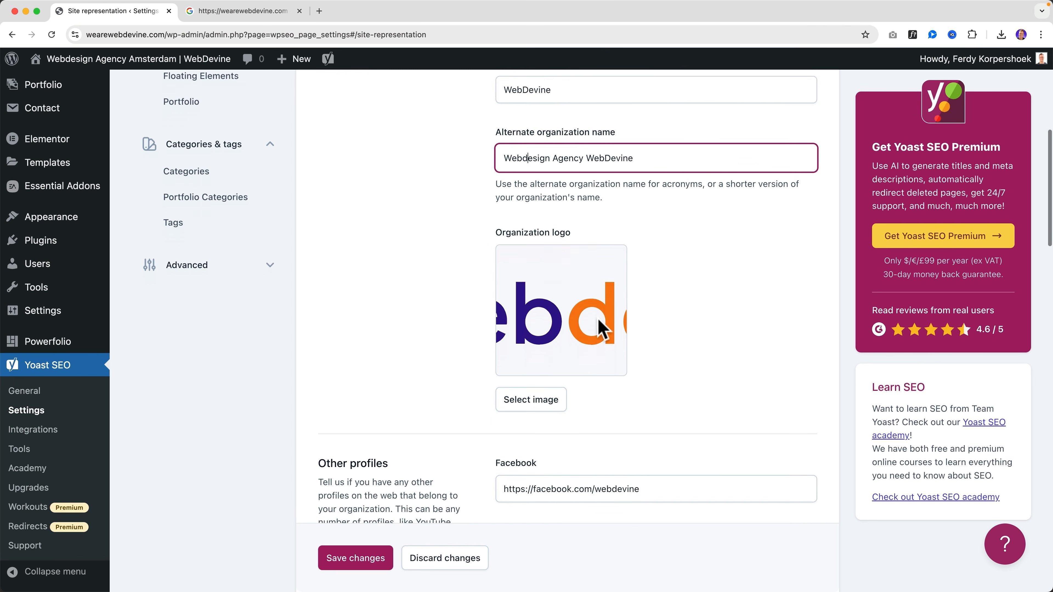
Step: Review the other profiles and additional organization info, and save the site representation settings
scroll(599, 328, down, 10)
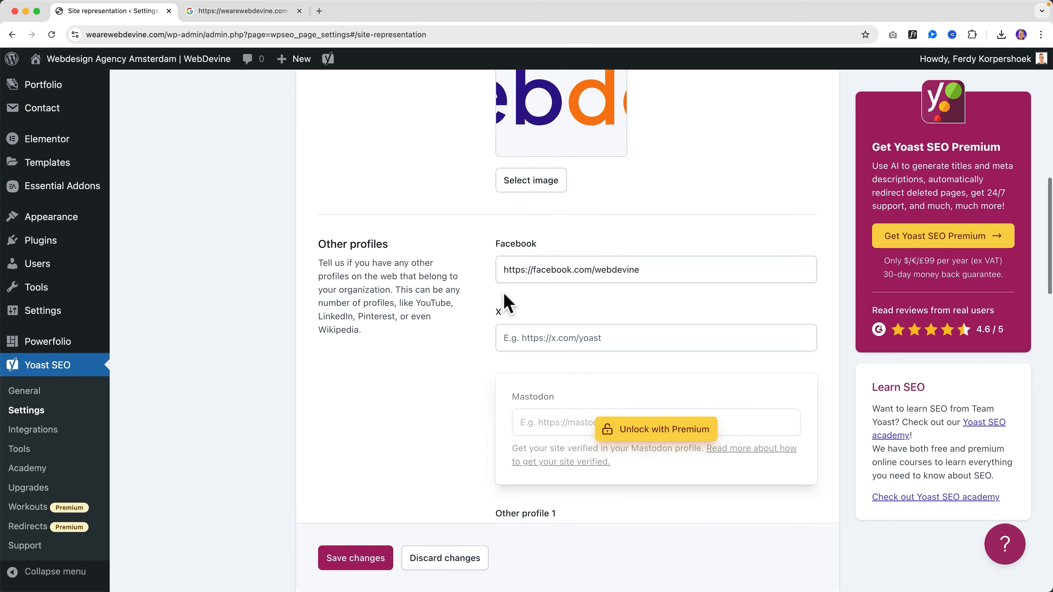
scroll(489, 303, down, 8)
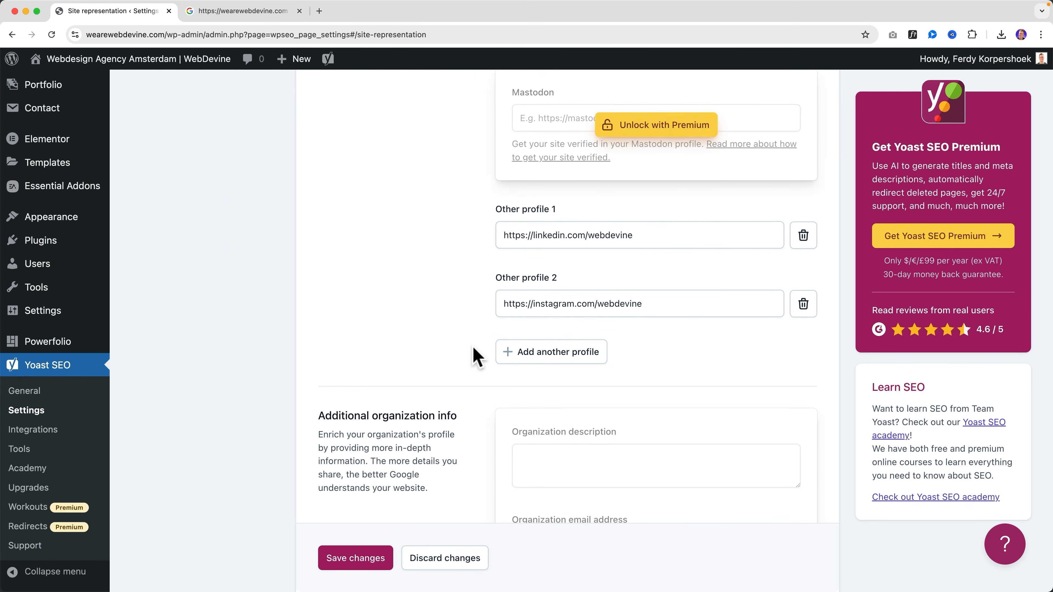
scroll(473, 349, down, 1)
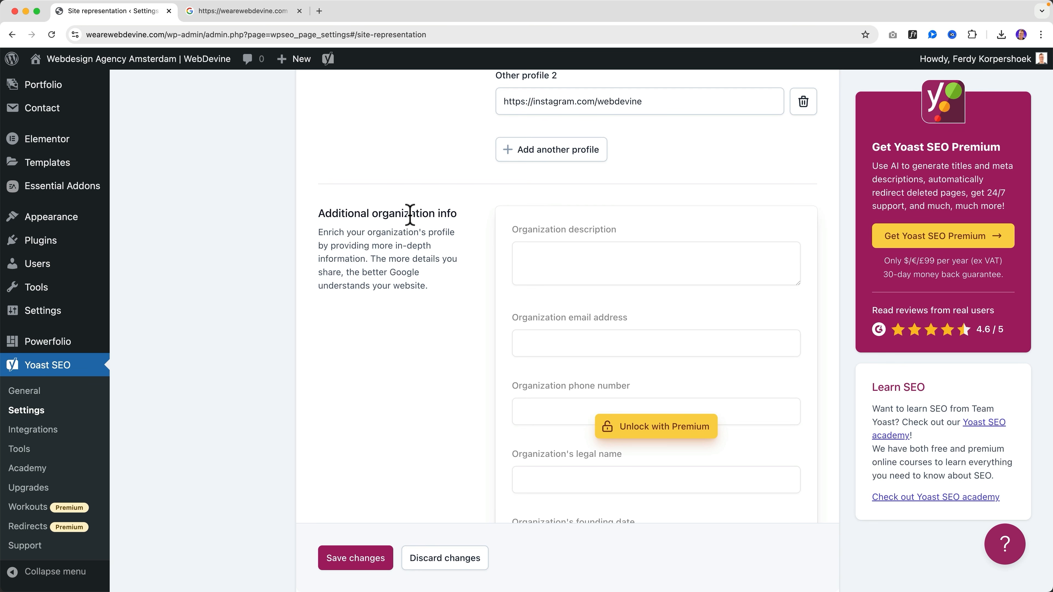
scroll(630, 278, down, 2)
scroll(616, 278, up, 10)
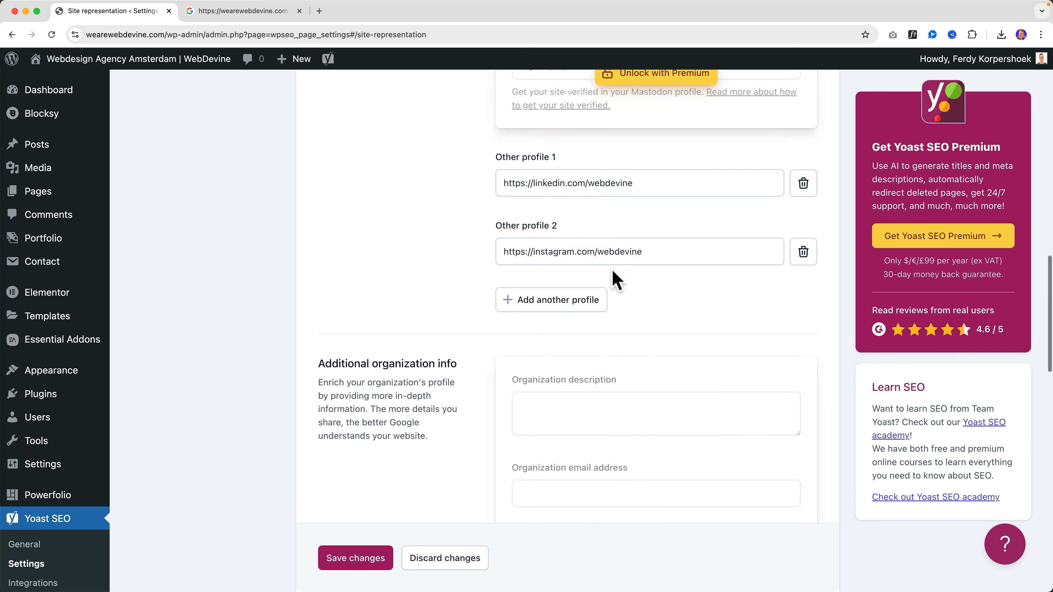
scroll(601, 282, down, 15)
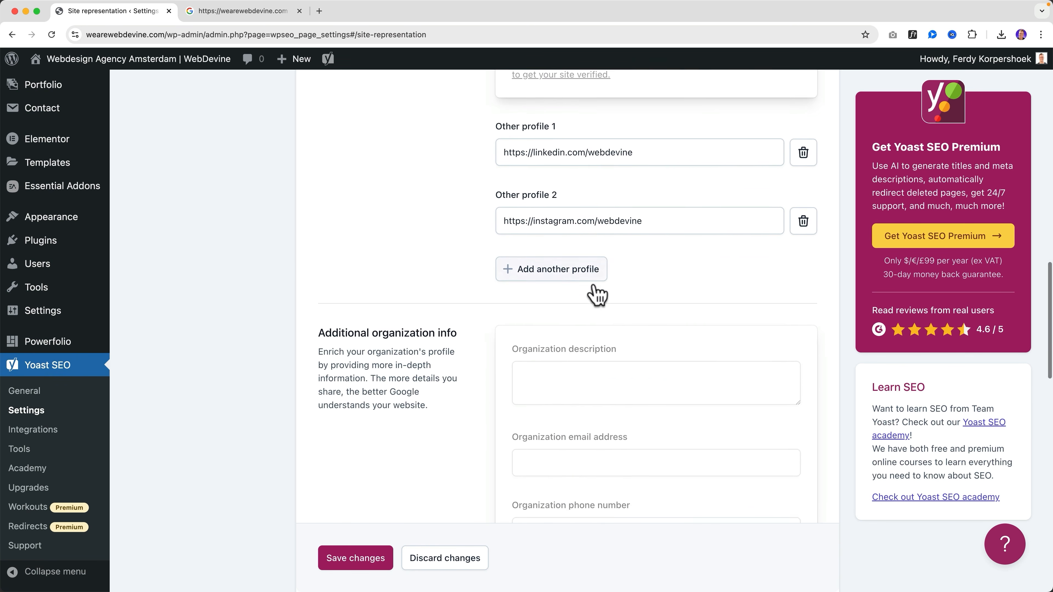
scroll(597, 288, down, 15)
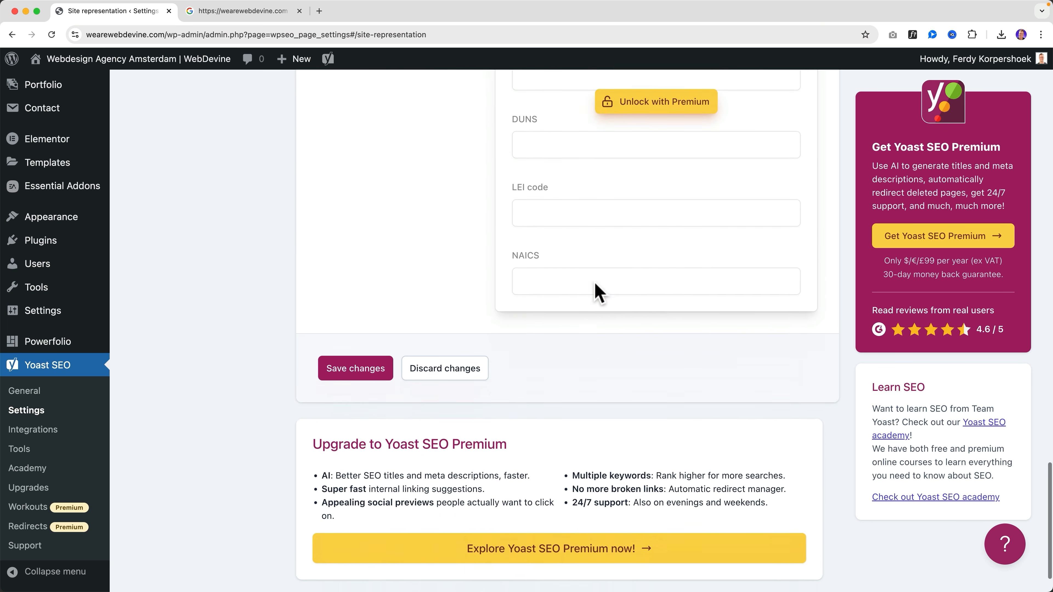
click(359, 315)
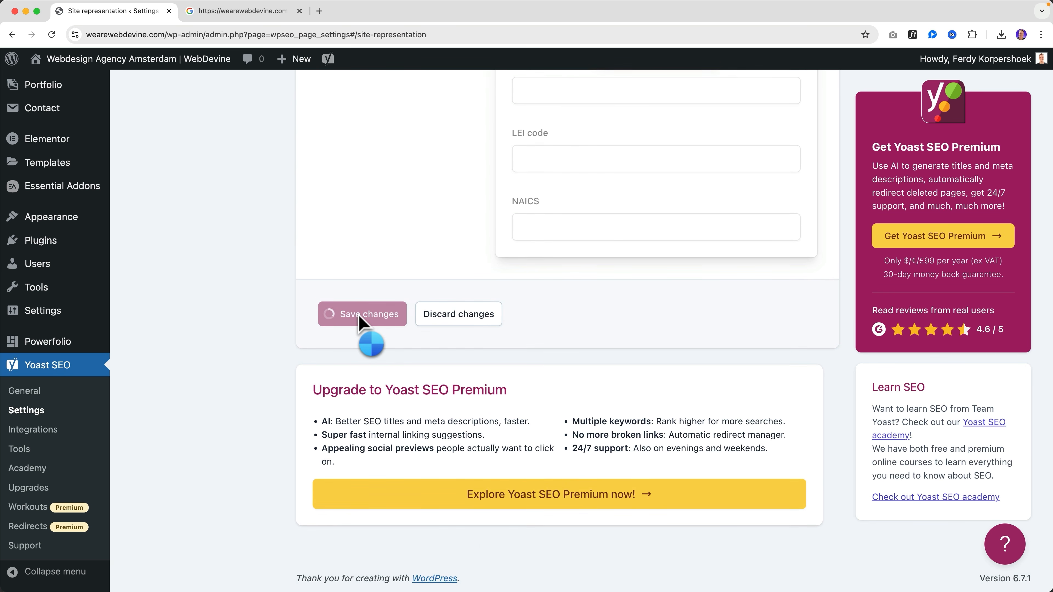
Step: Open the site connections settings and review the verification code fields for Baidu, Bing, Google, Pinterest and Yandex
scroll(270, 301, up, 20)
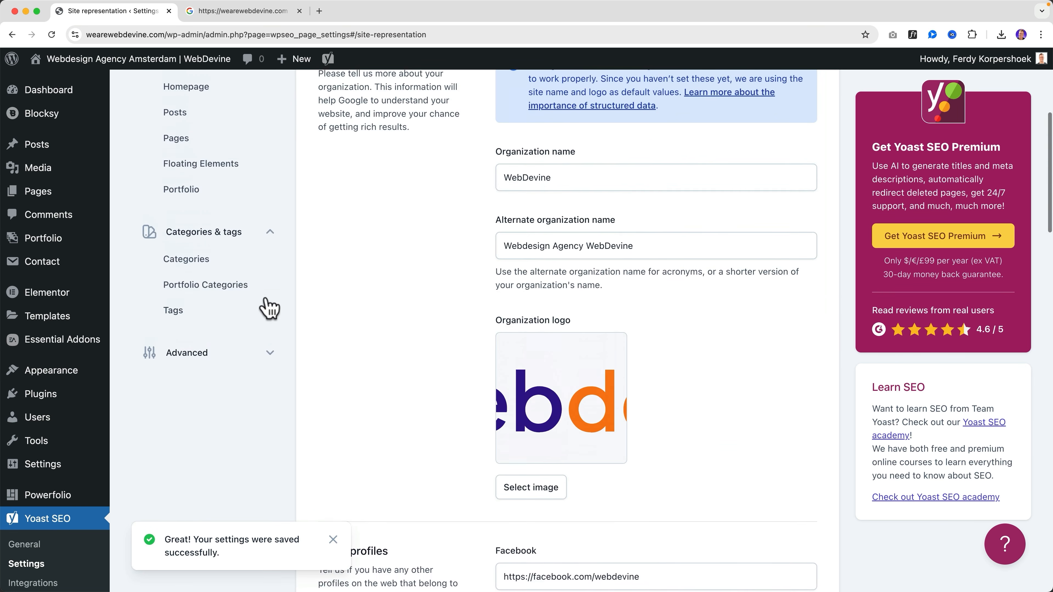
click(199, 301)
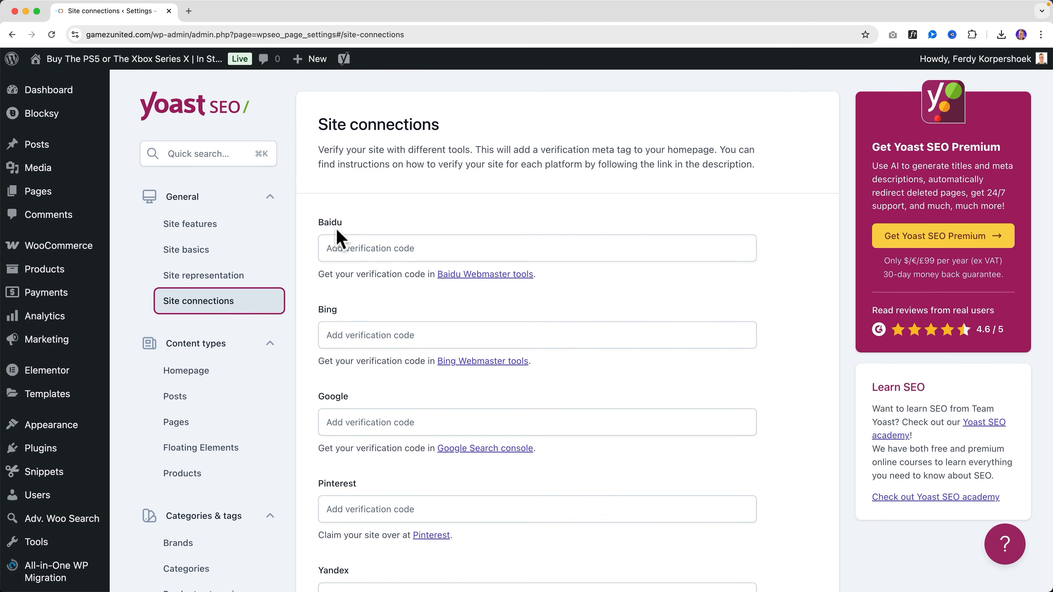
scroll(336, 238, down, 5)
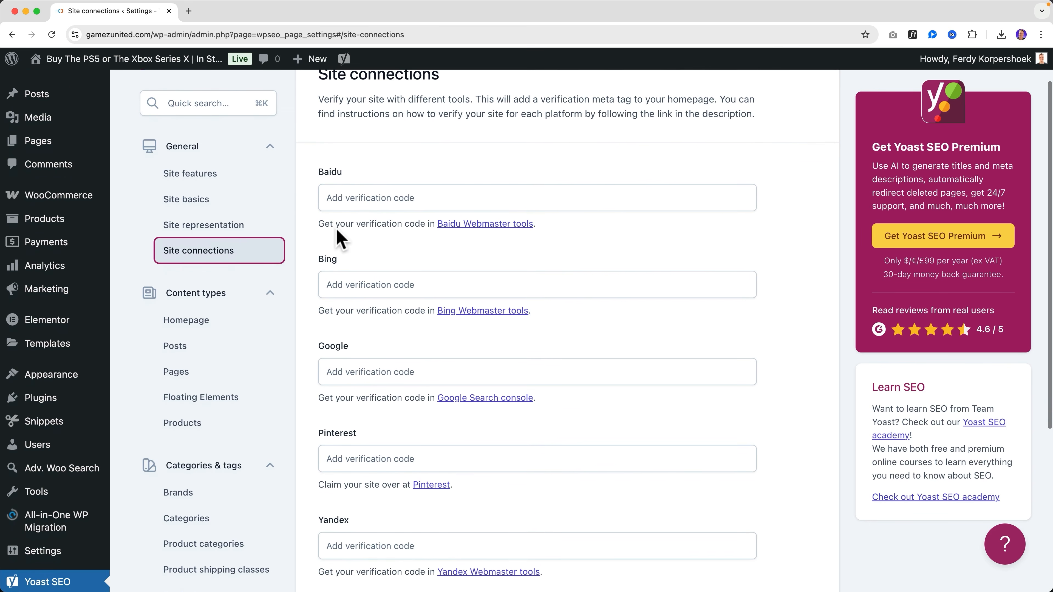
scroll(351, 340, down, 3)
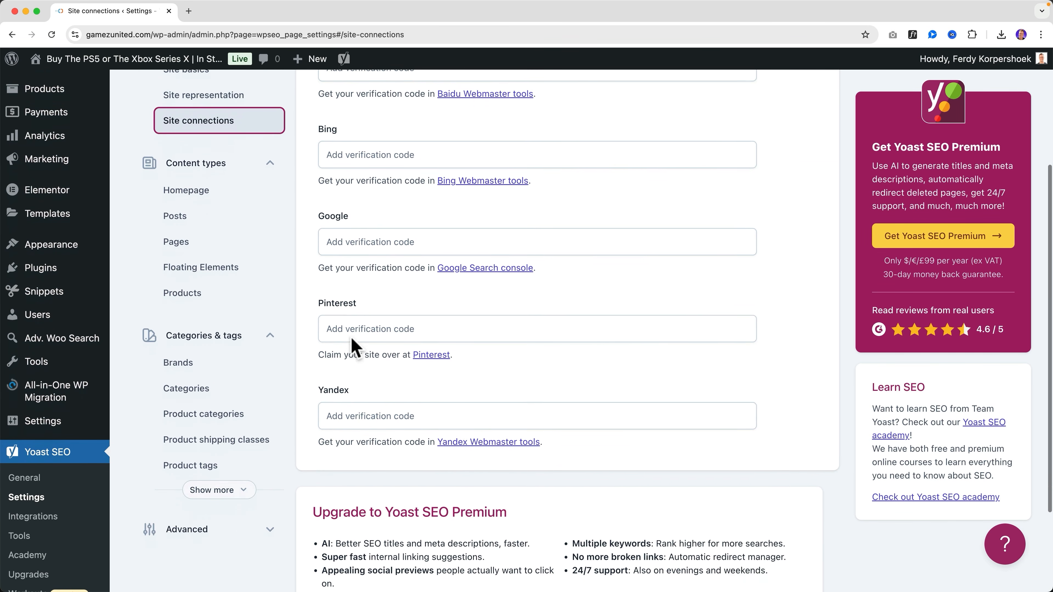
scroll(376, 341, up, 5)
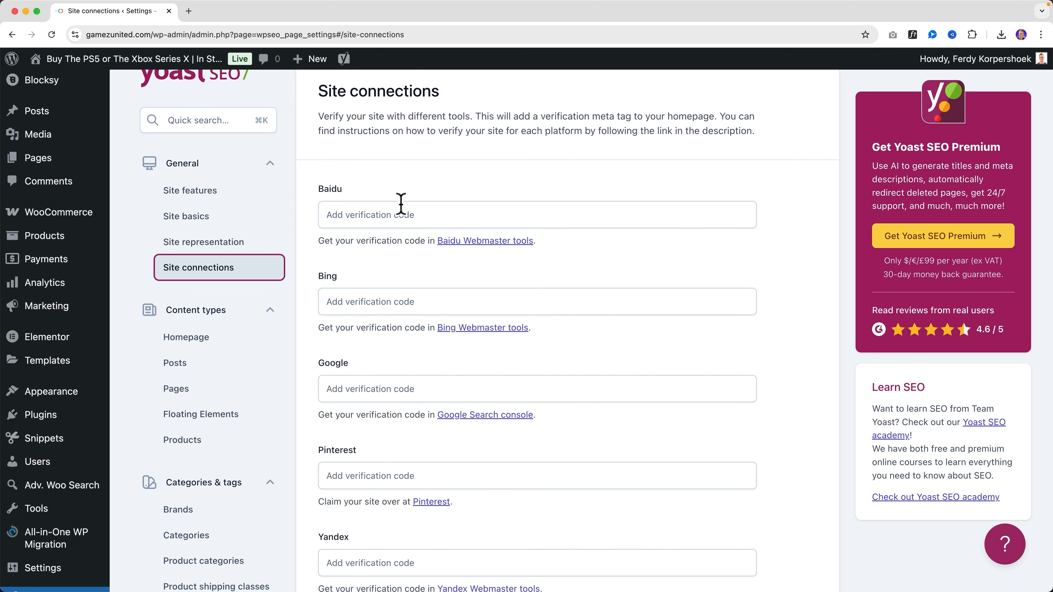
scroll(401, 204, down, 5)
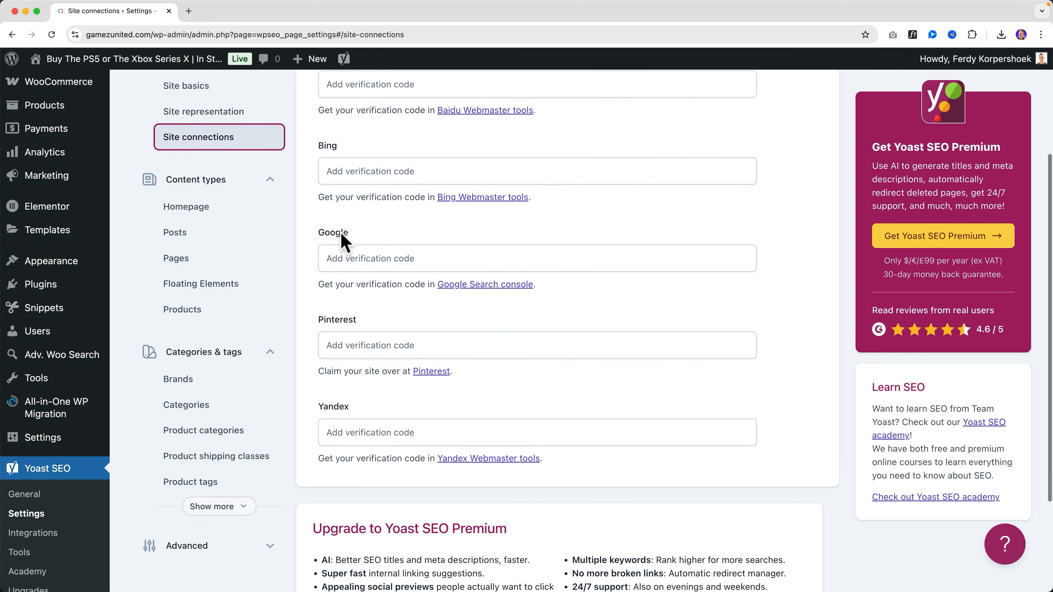
Step: Open Google Search Console from the Google verification setting and start adding a new property
click(489, 281)
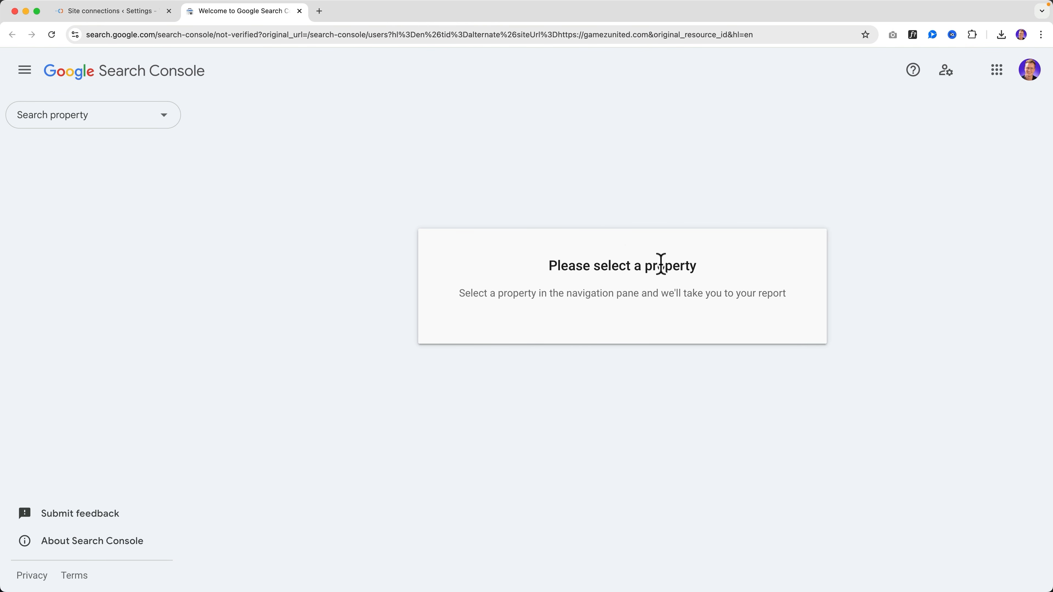
click(1027, 75)
click(668, 164)
click(81, 124)
click(82, 354)
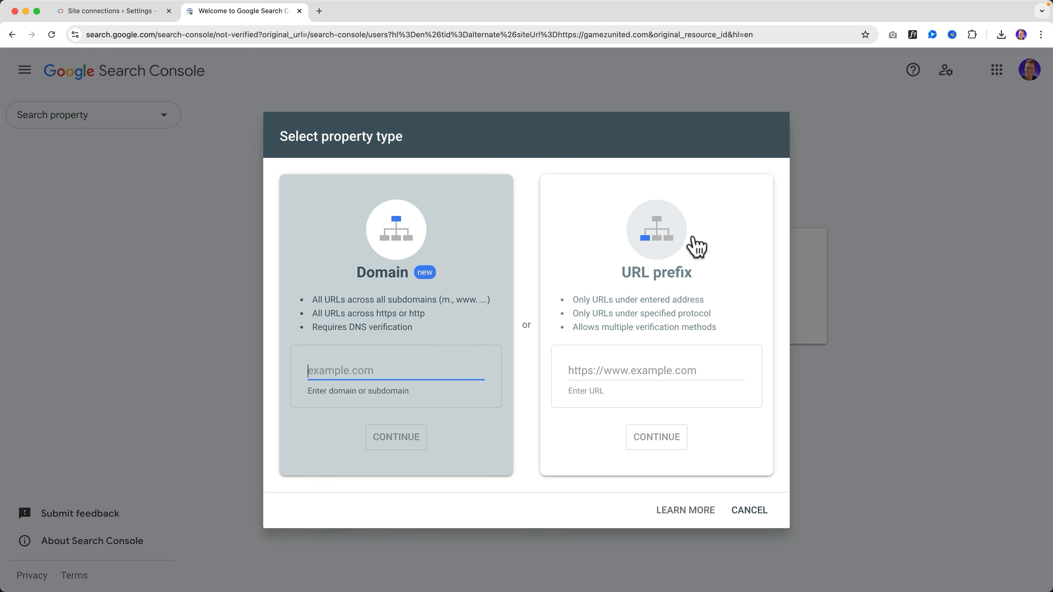
click(682, 239)
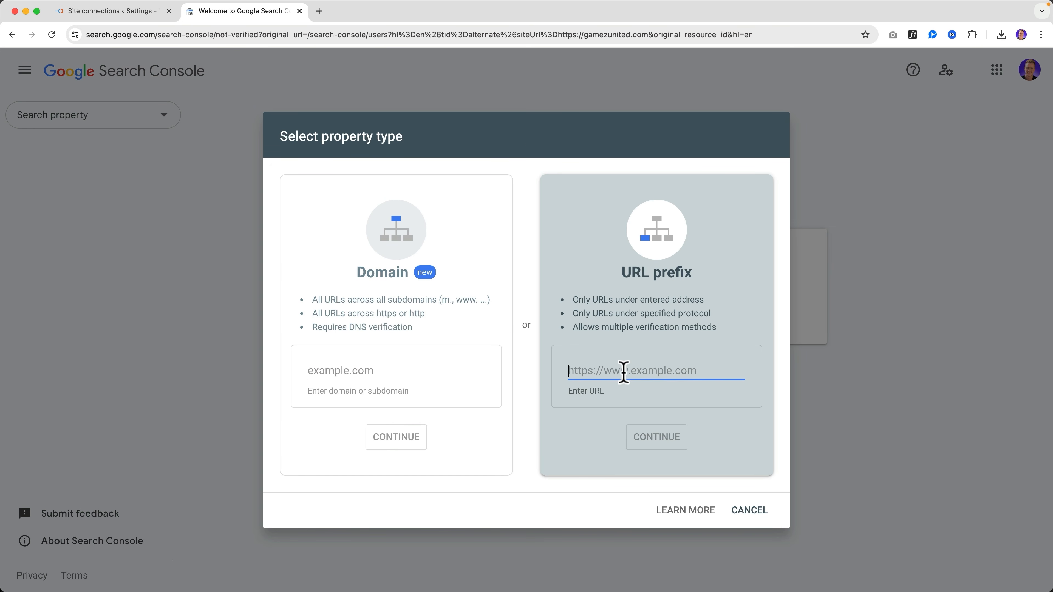
text(https://)
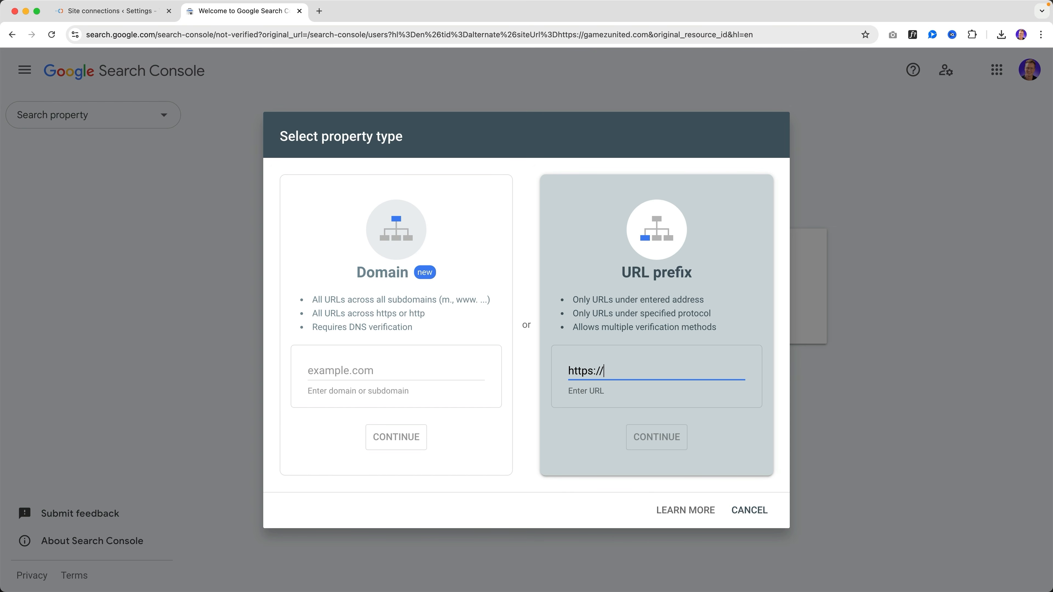
text(gamez)
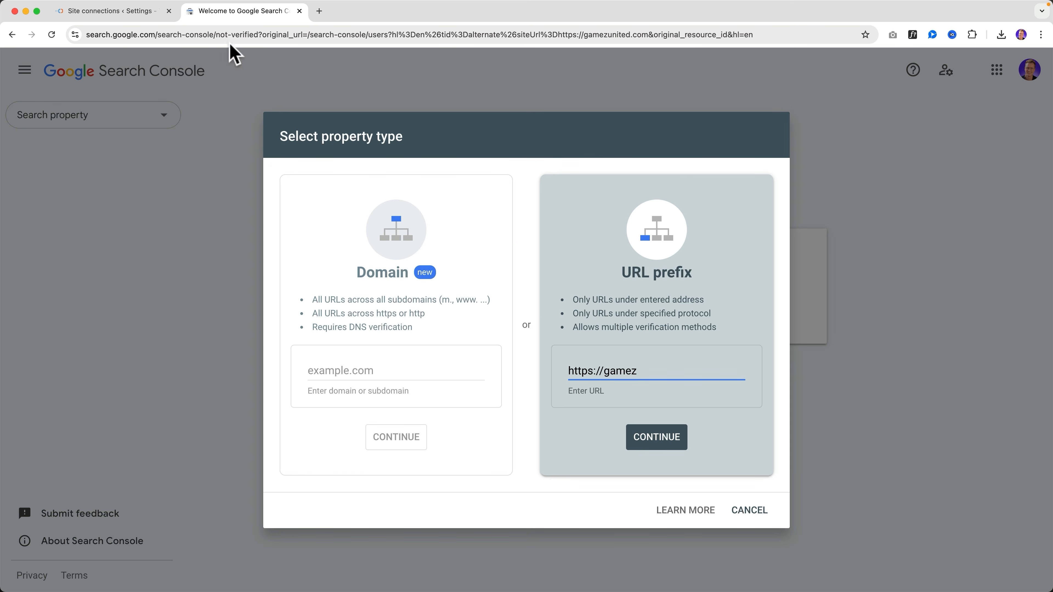
click(136, 11)
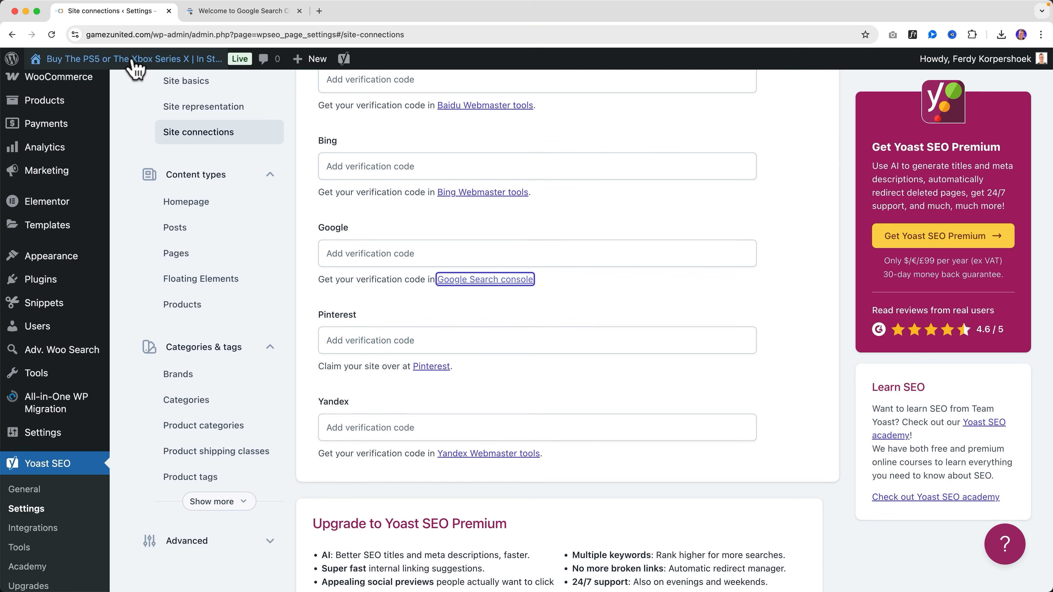
click(111, 34)
click(157, 34)
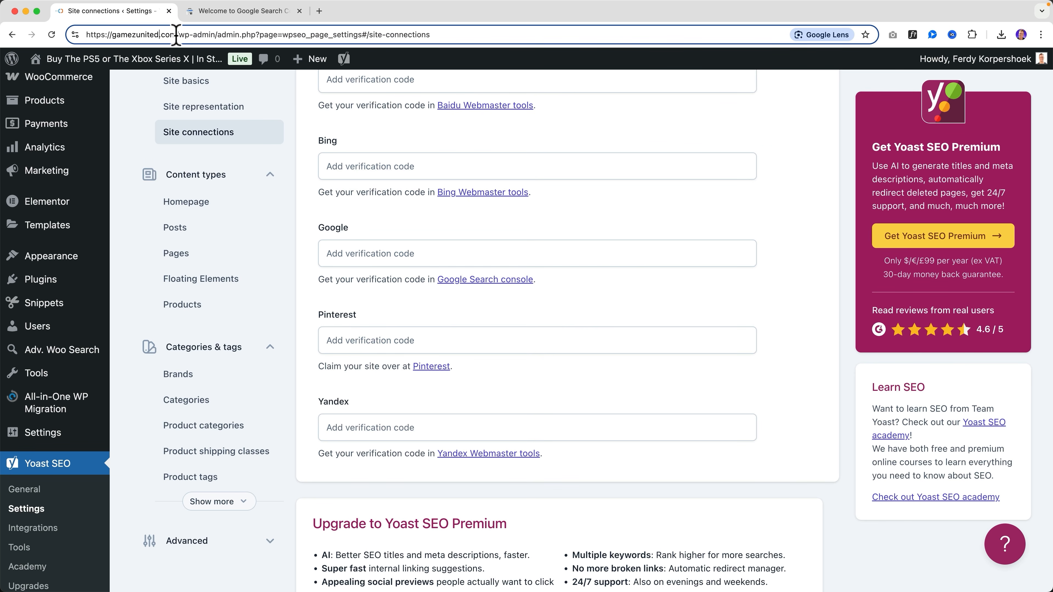
drag(176, 35, 78, 35)
key(super+c)
click(245, 11)
triple_click(645, 370)
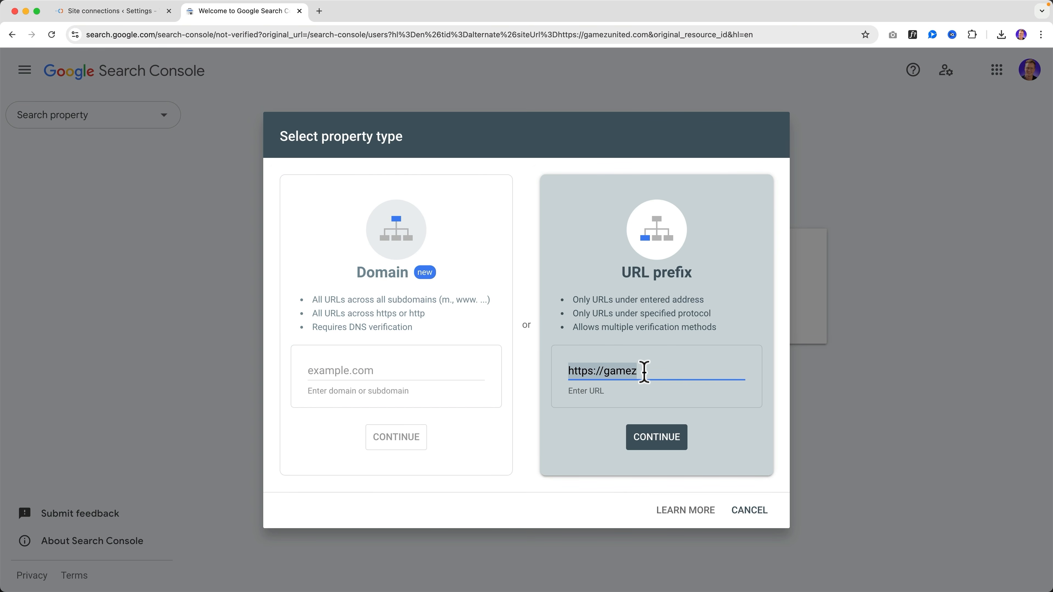
key(super+v)
click(665, 440)
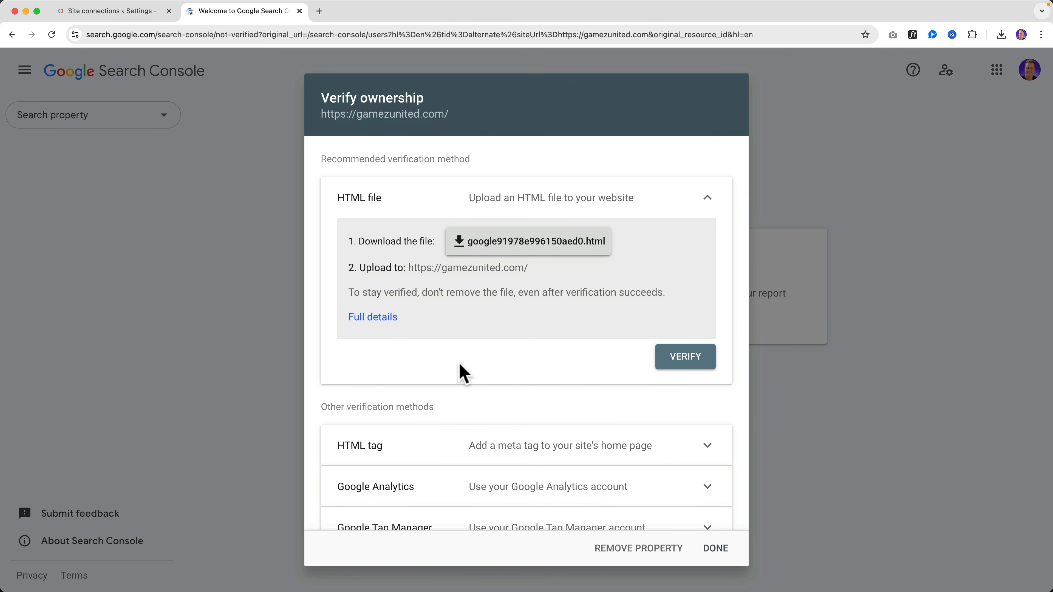
Step: Copy the HTML tag verification code from Search Console, paste it as the Google verification code in the site connections and save
click(507, 454)
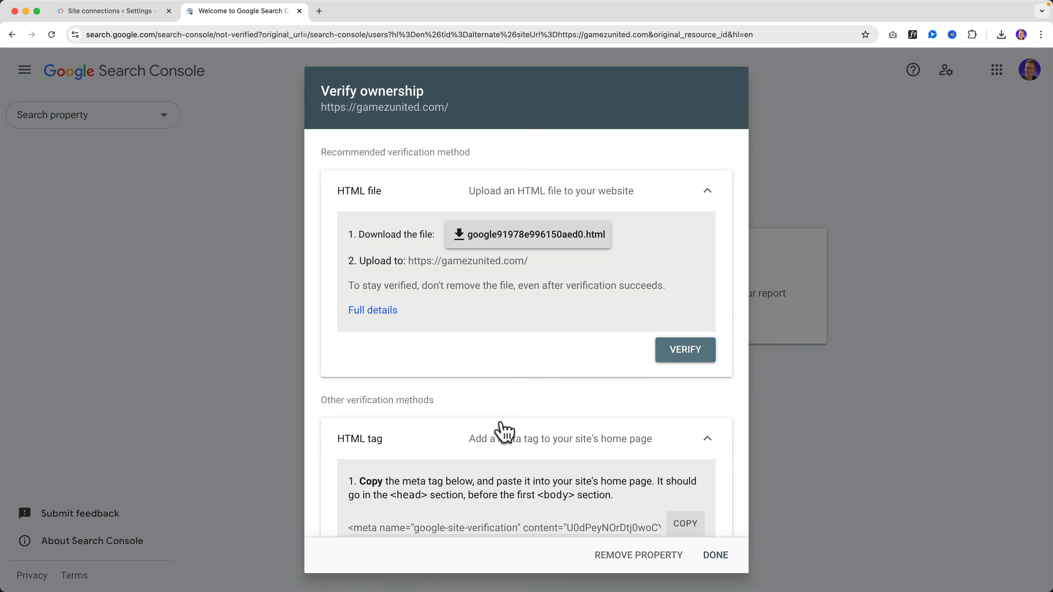
scroll(501, 418, down, 5)
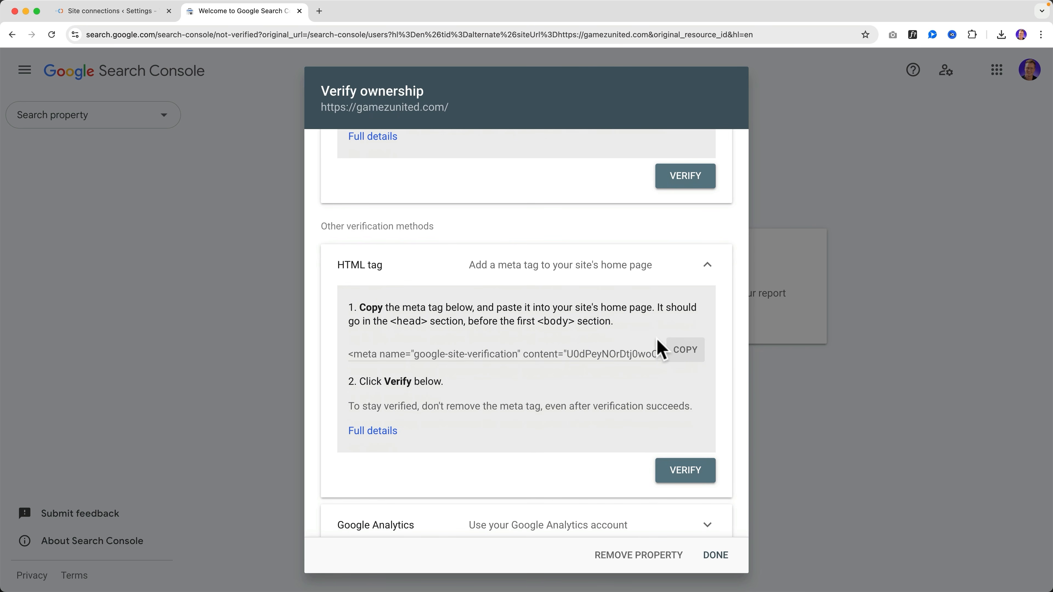
click(684, 357)
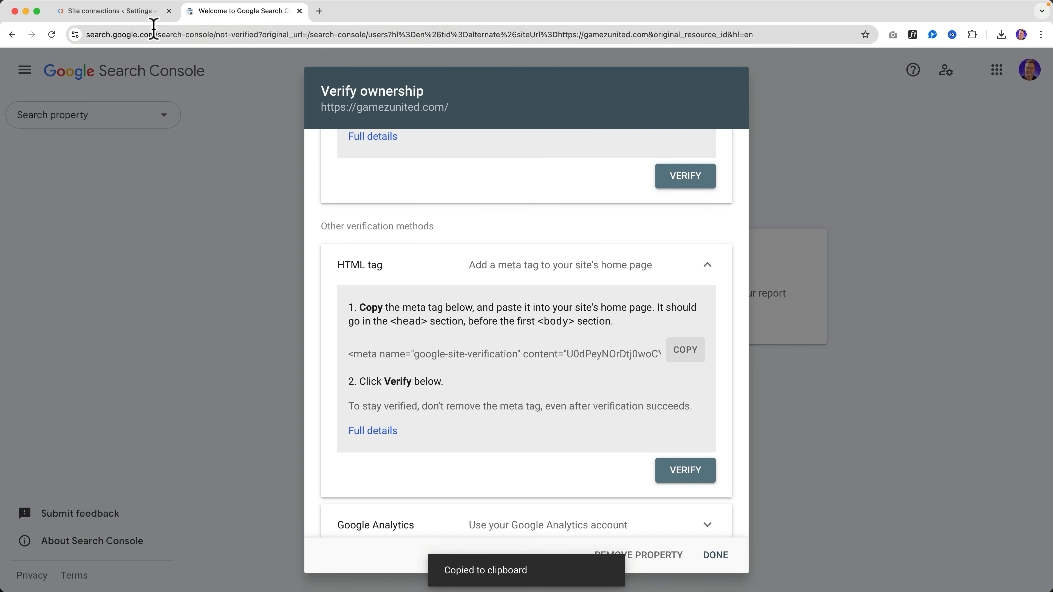
click(111, 11)
click(364, 253)
key(super+v)
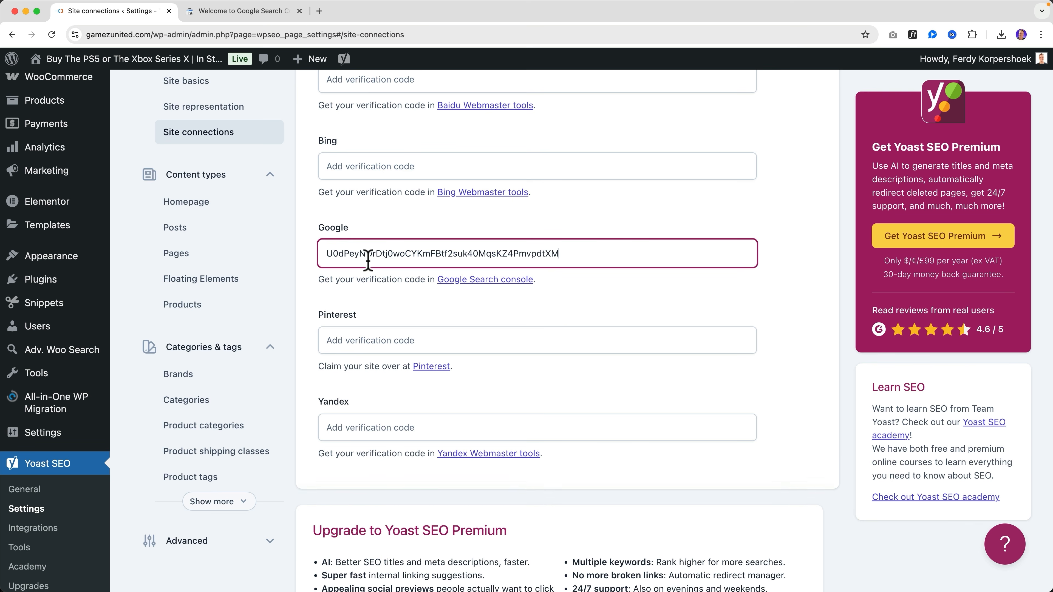
click(349, 518)
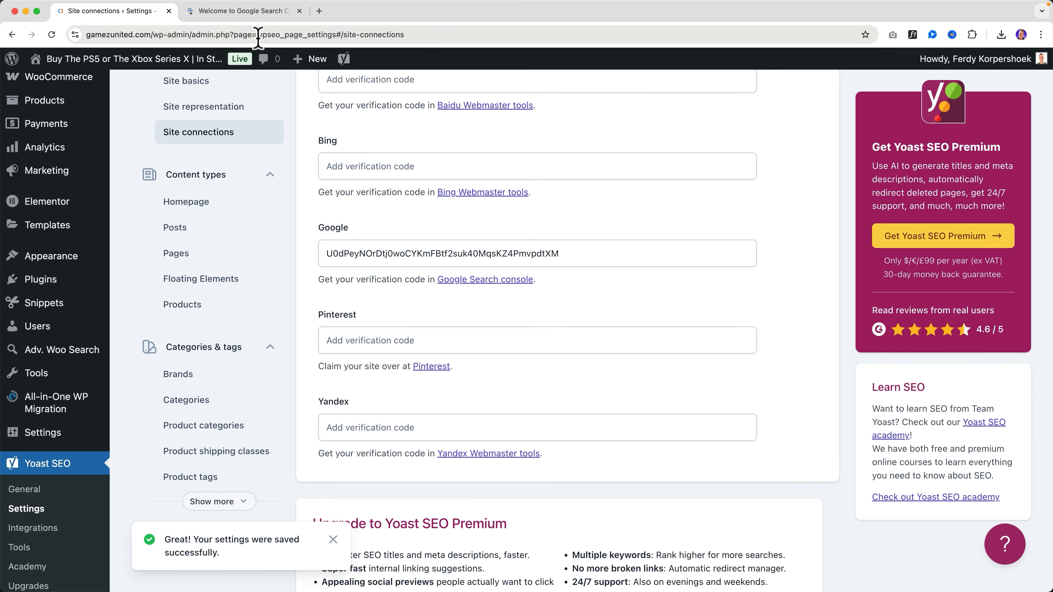
Step: Return to Search Console and verify ownership of the property using the HTML tag method
click(249, 13)
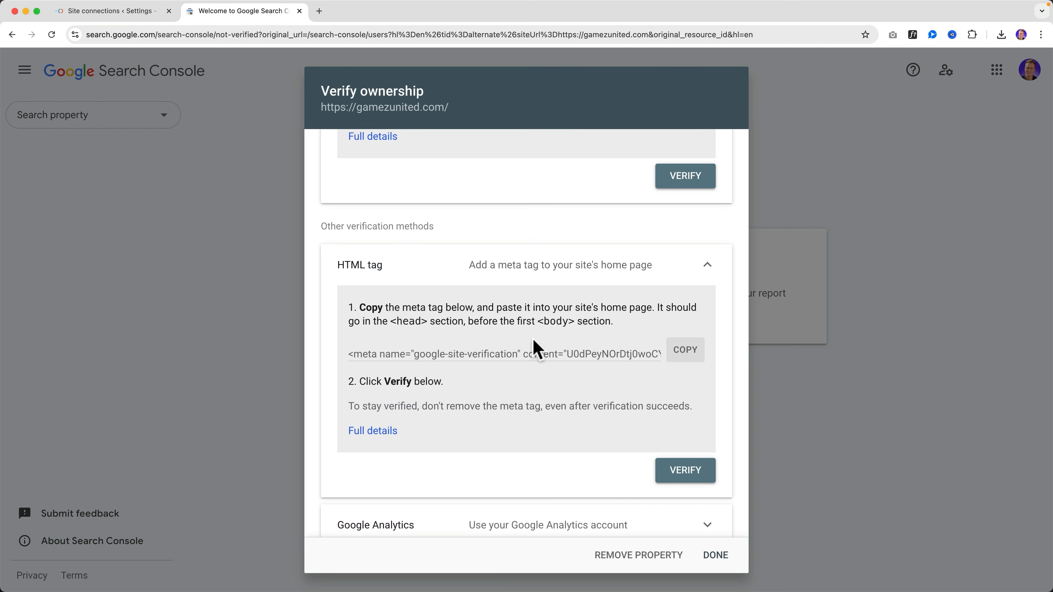
click(685, 470)
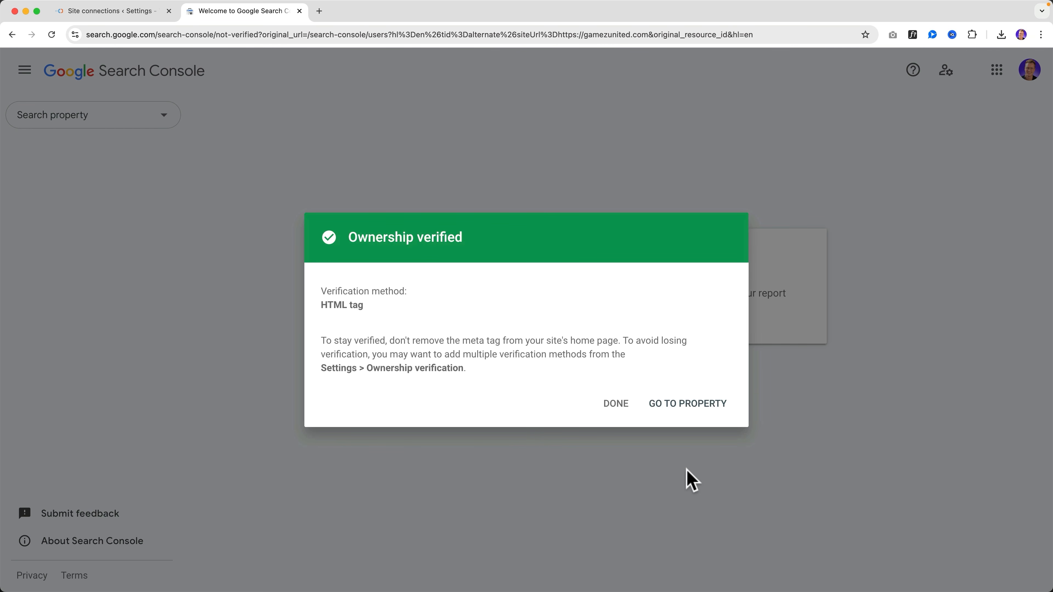
Step: Dismiss the ownership verification dialog and switch to the ferdy.com domain property in Search Console
click(618, 410)
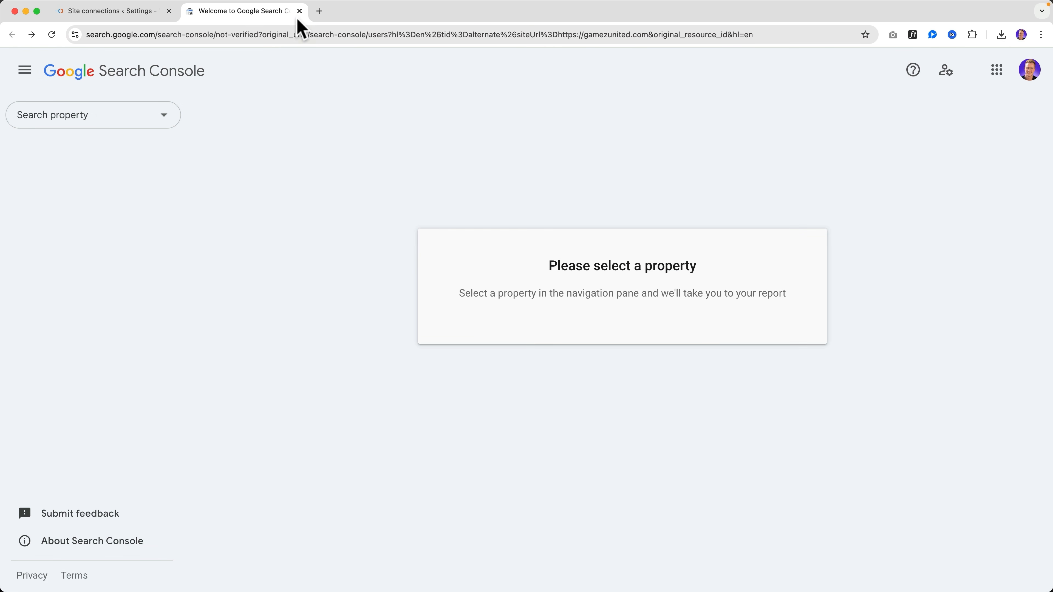
click(120, 125)
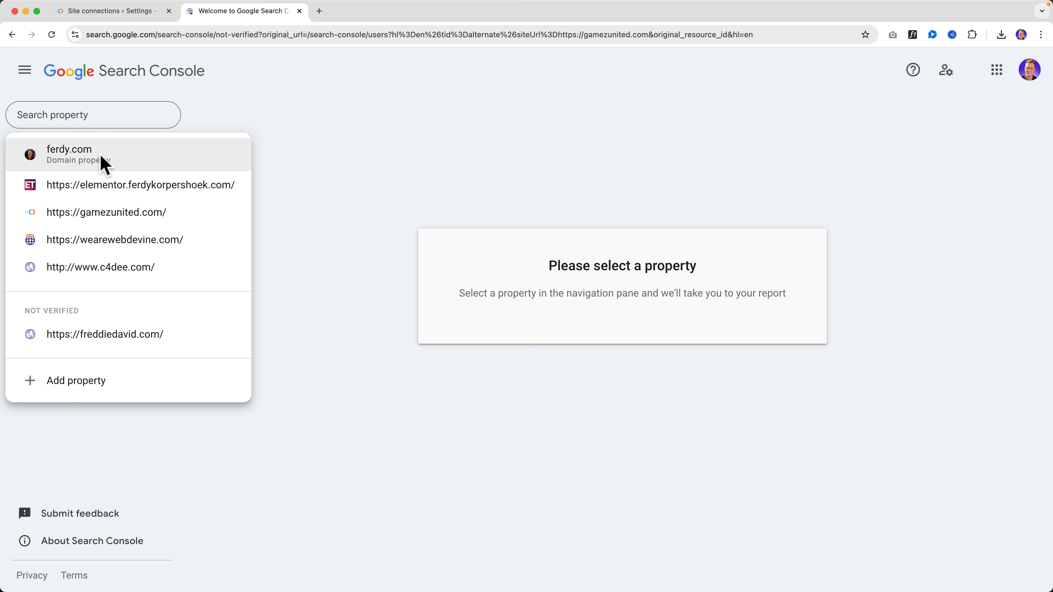
click(111, 244)
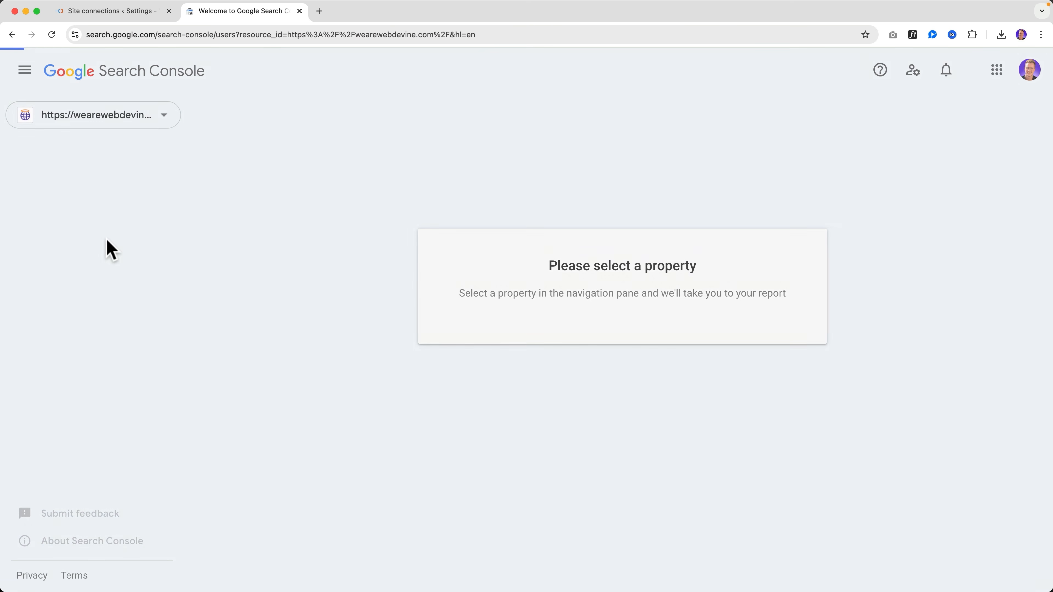
click(153, 125)
click(102, 154)
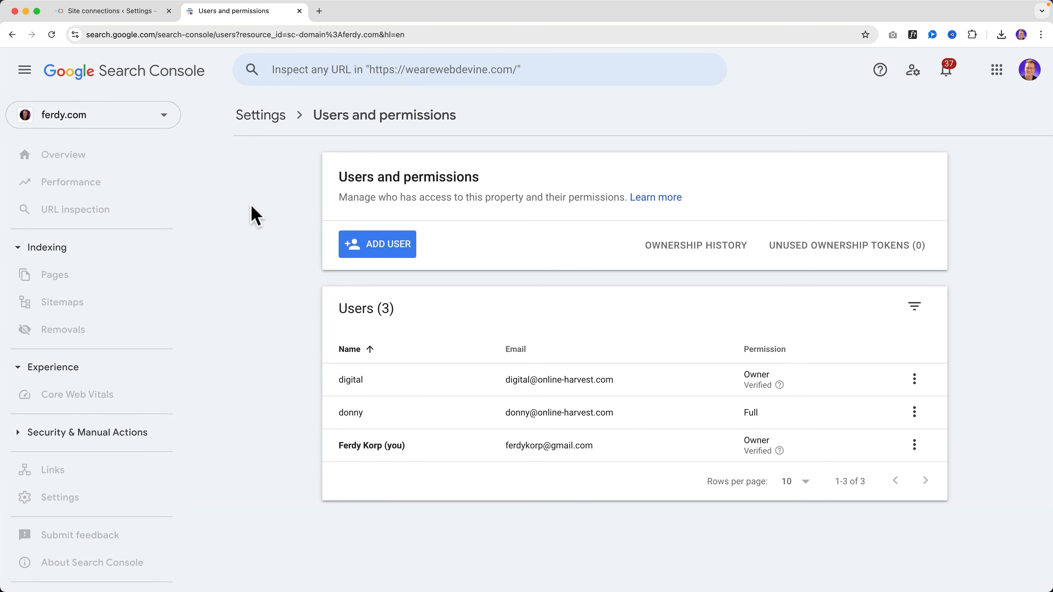
Step: Examine the ferdy.com overview for performance, indexing, experience and enhancements data, and close Search Console
click(76, 165)
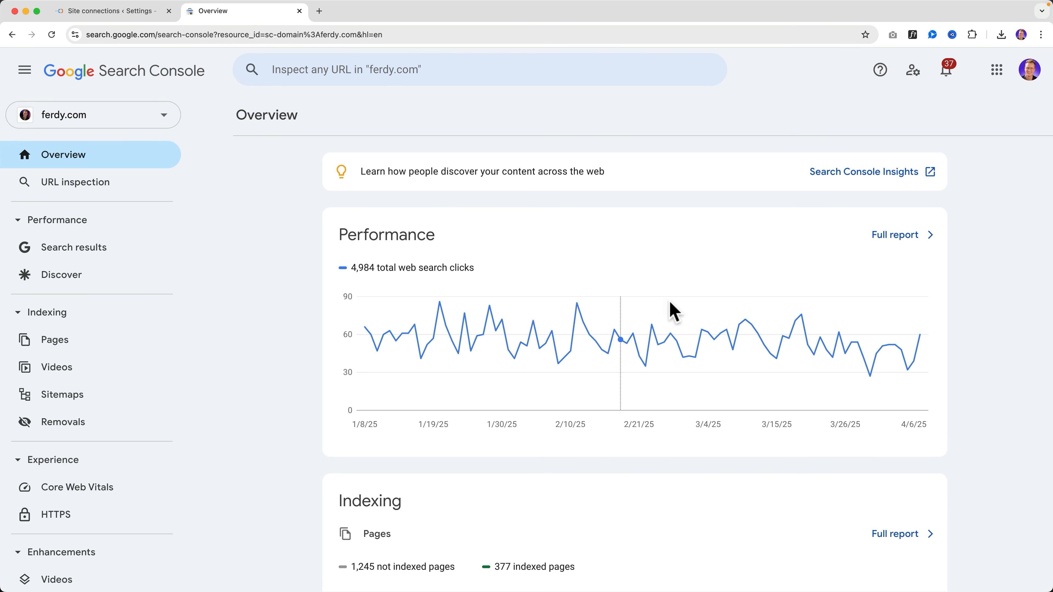
scroll(644, 308, down, 5)
scroll(599, 315, down, 2)
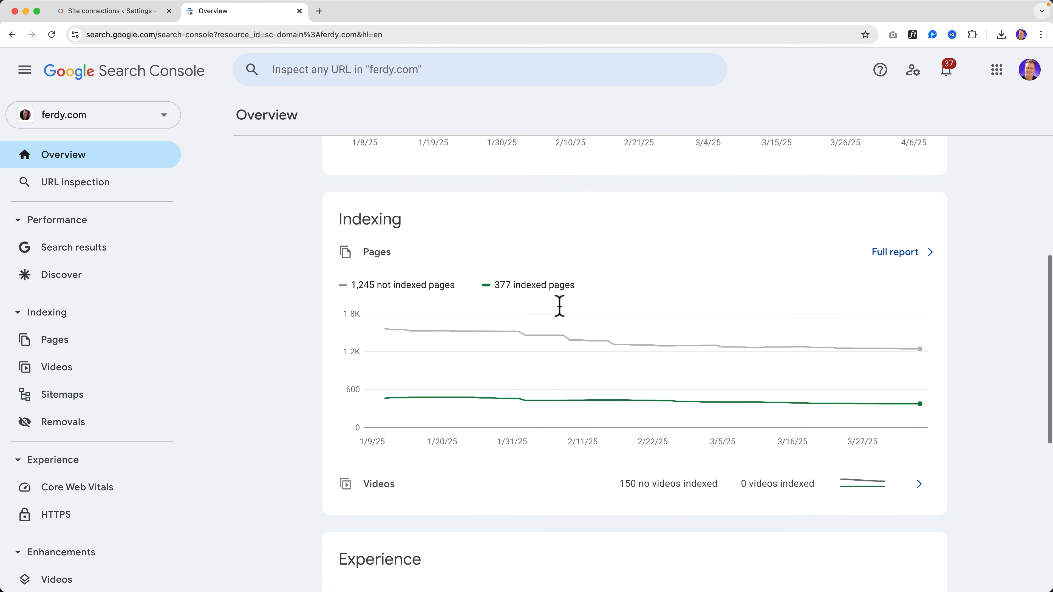
scroll(372, 286, down, 8)
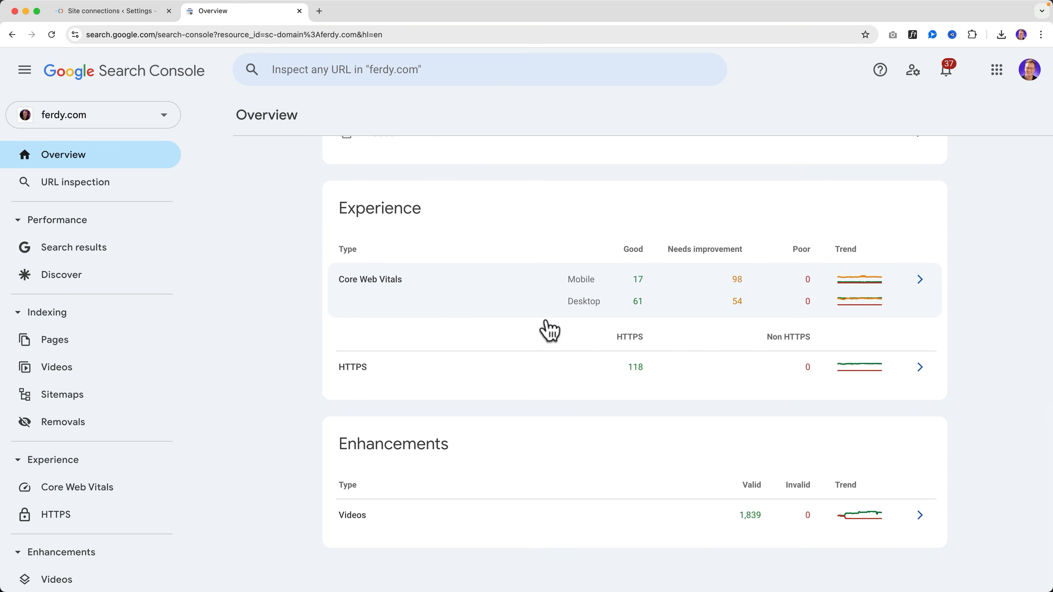
scroll(564, 334, up, 15)
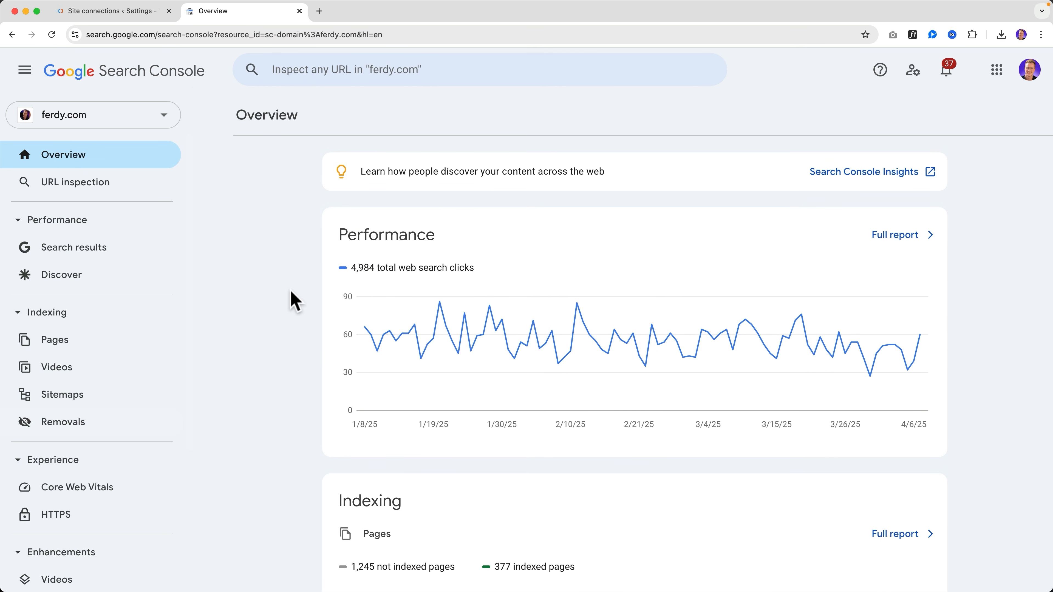
click(299, 11)
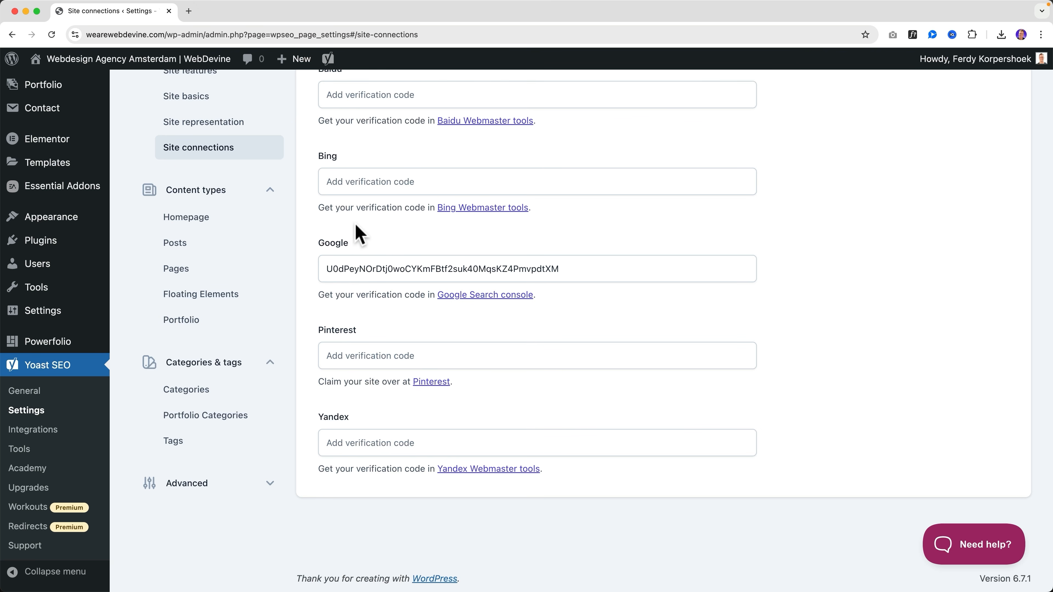
Step: Open Bing Webmaster Tools from the Bing verification setting, accept its cookies and sign in with the Google account
scroll(388, 236, up, 1)
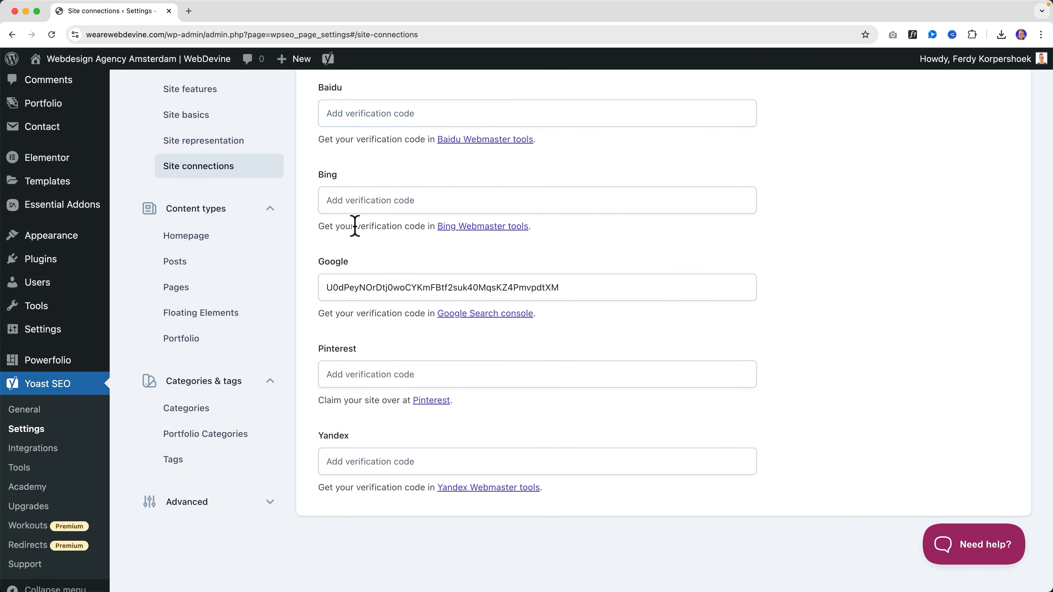
click(474, 228)
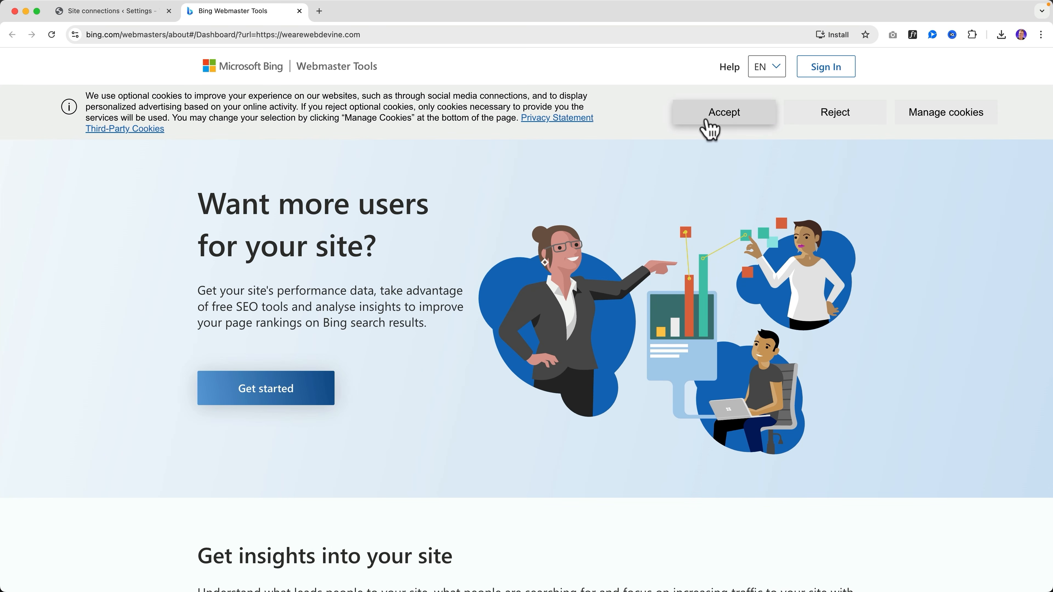
click(703, 118)
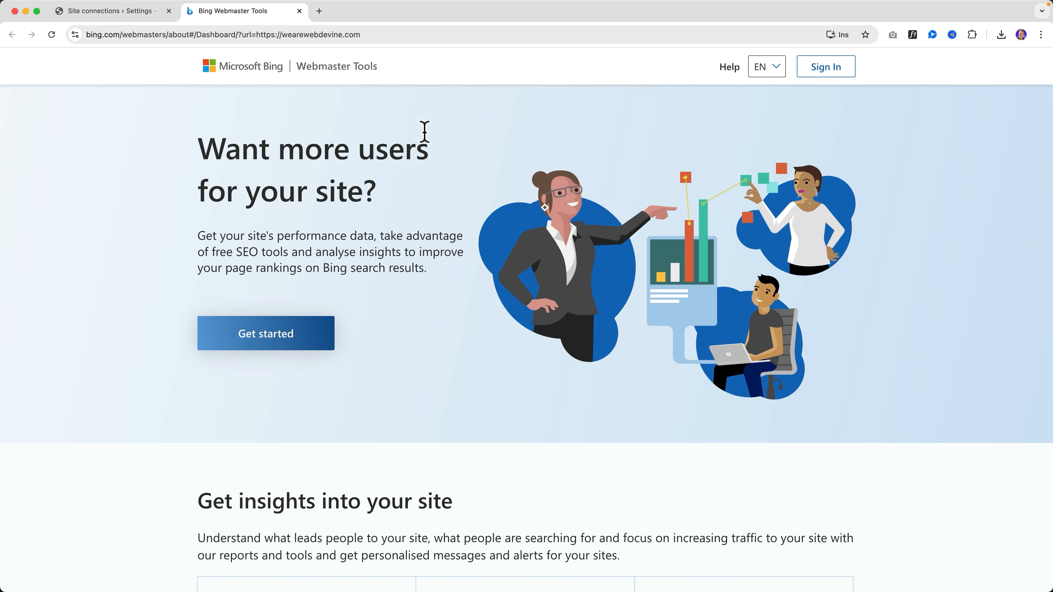
click(825, 74)
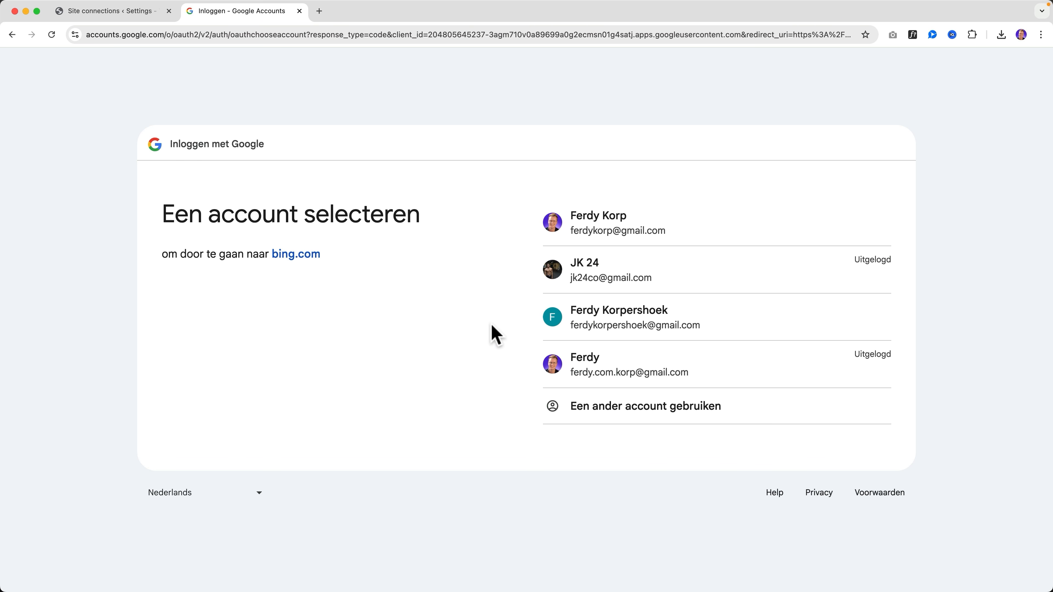
click(612, 226)
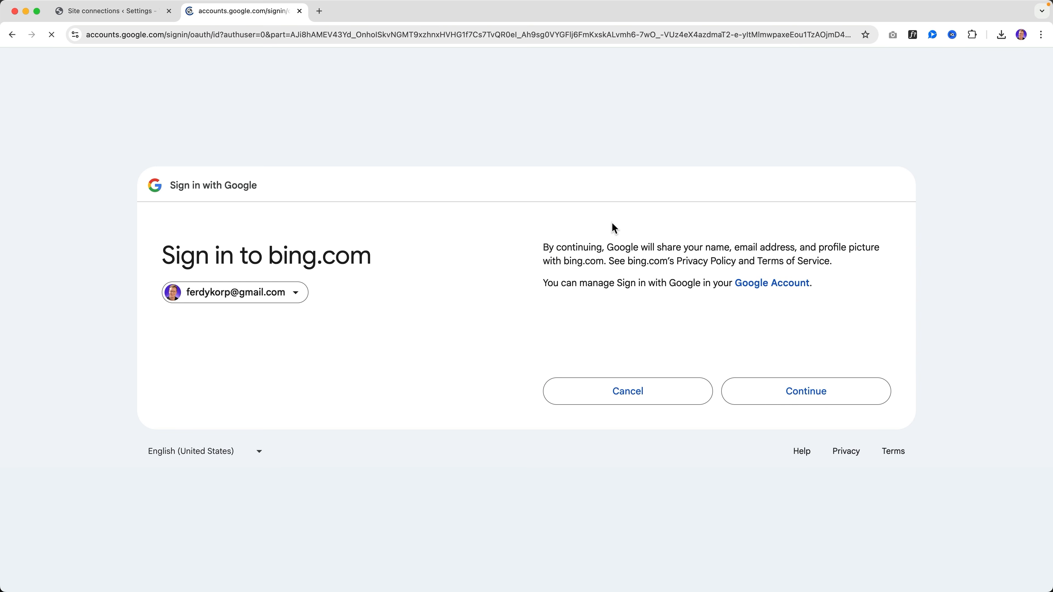
click(786, 391)
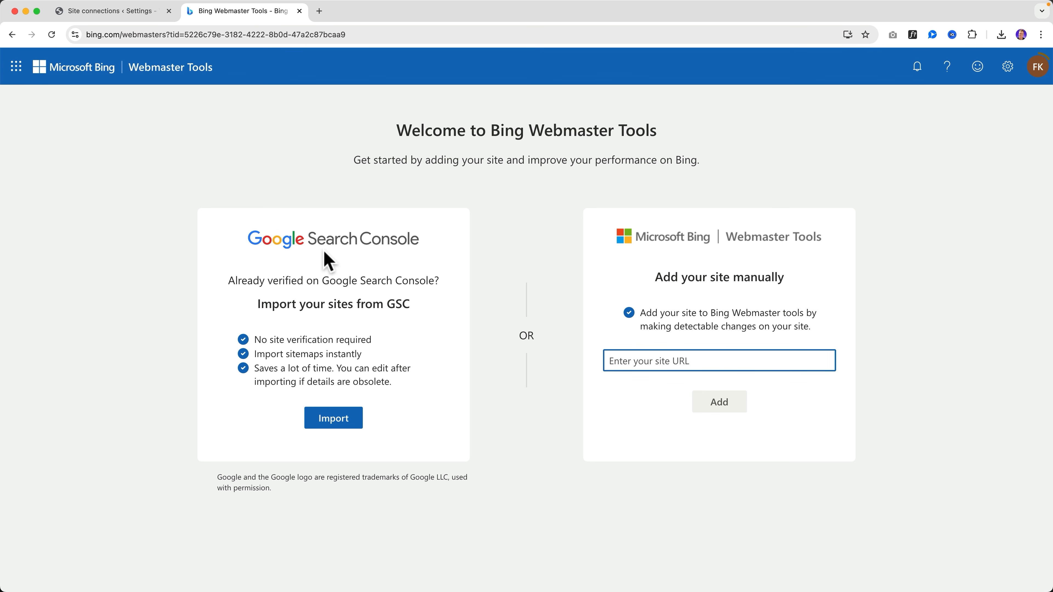
Step: Start importing sites from Google Search Console into Bing Webmaster Tools and grant bing.com access to the Google account
click(120, 12)
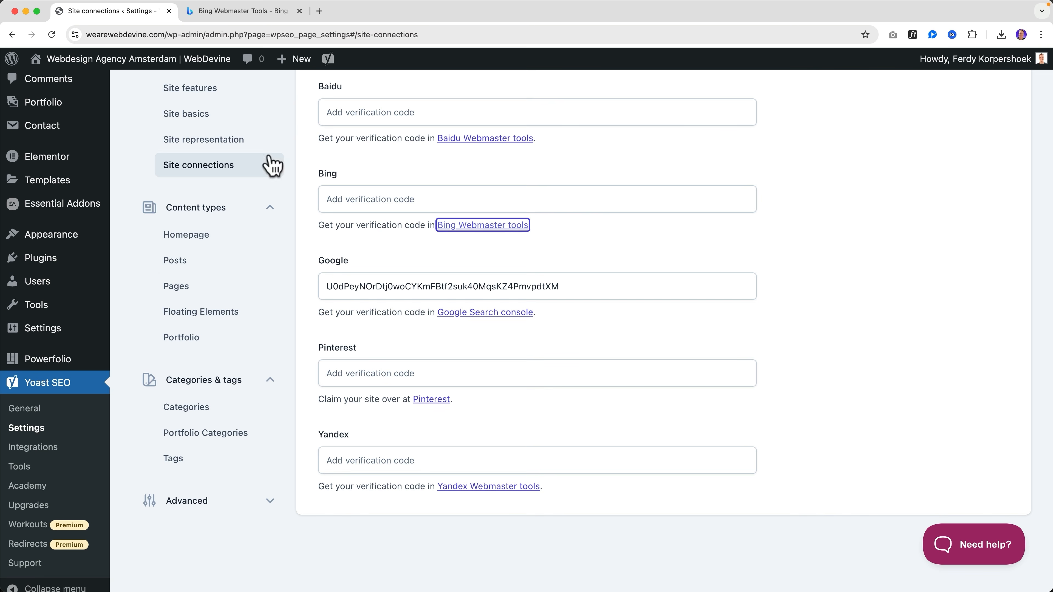
click(238, 11)
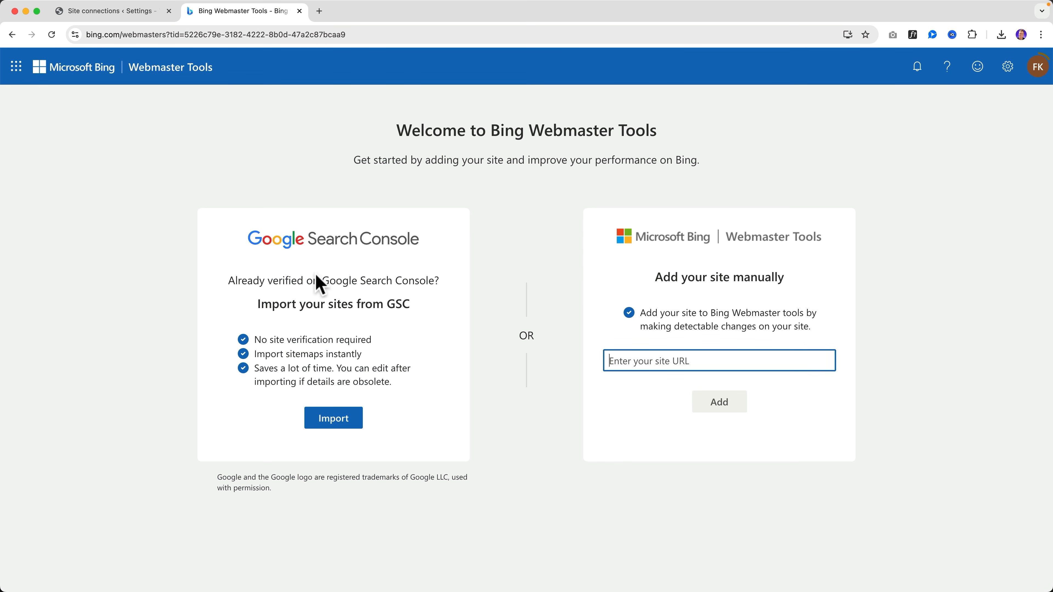
click(334, 419)
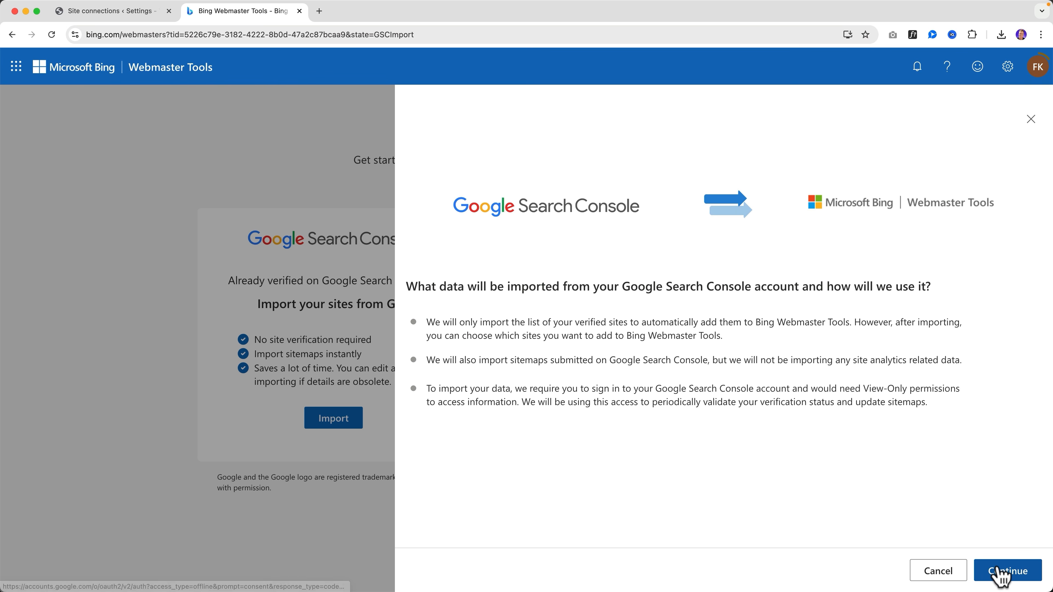
click(999, 575)
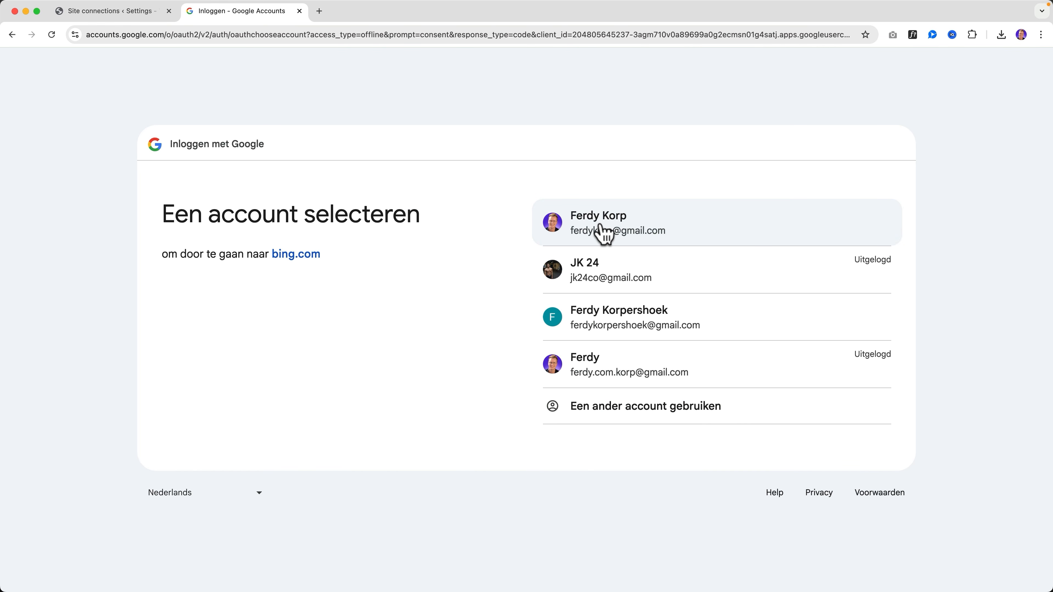
click(601, 224)
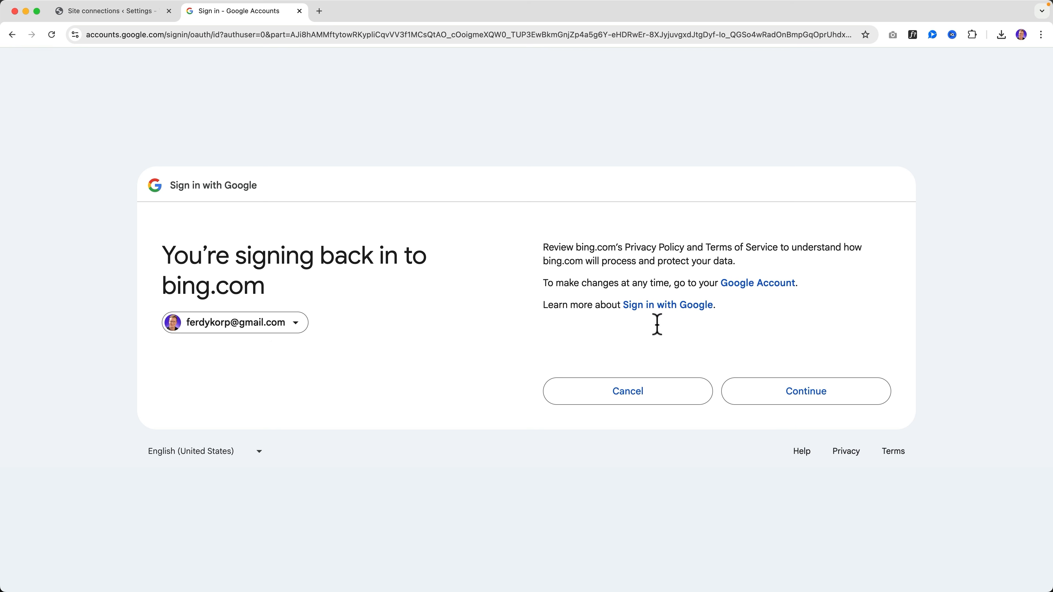
click(805, 403)
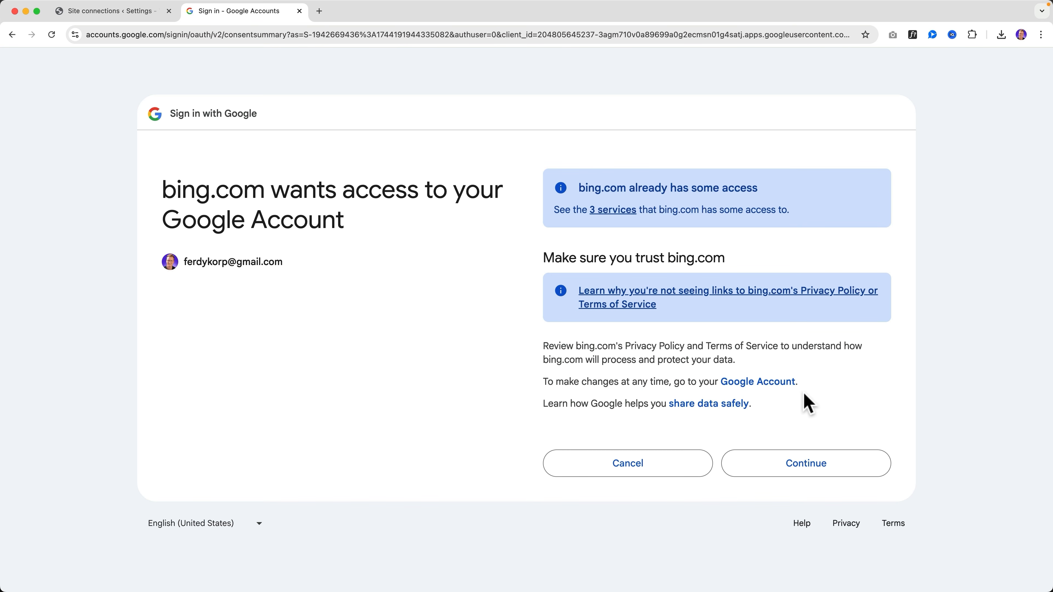
click(808, 460)
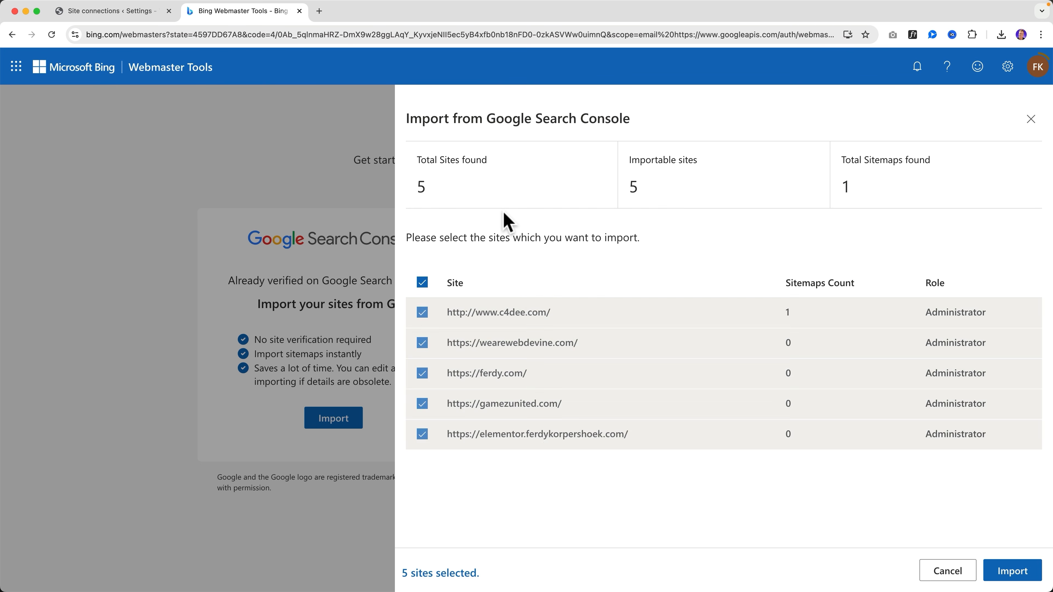
click(422, 285)
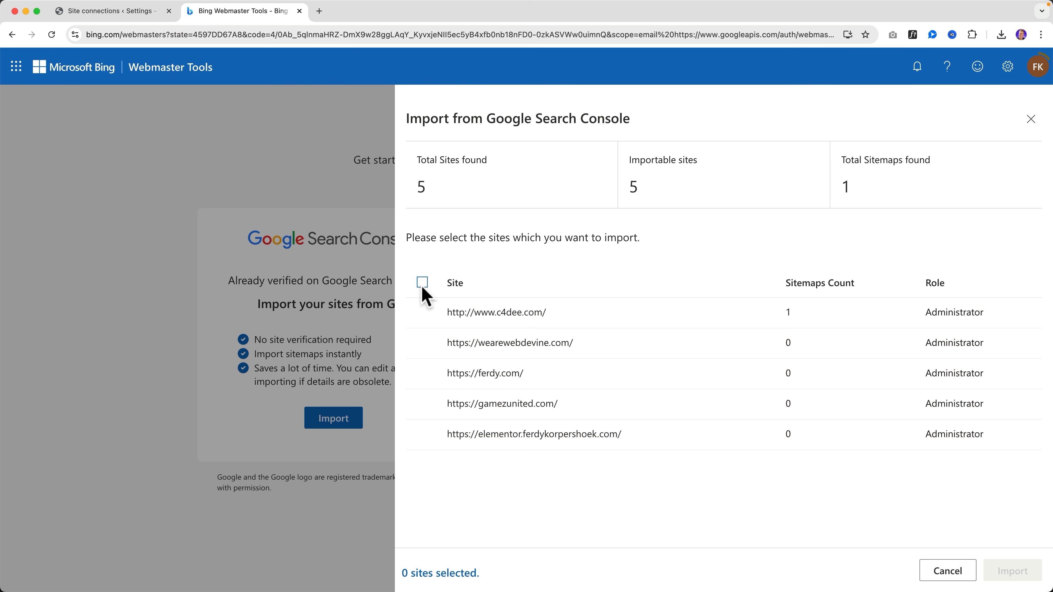
click(423, 343)
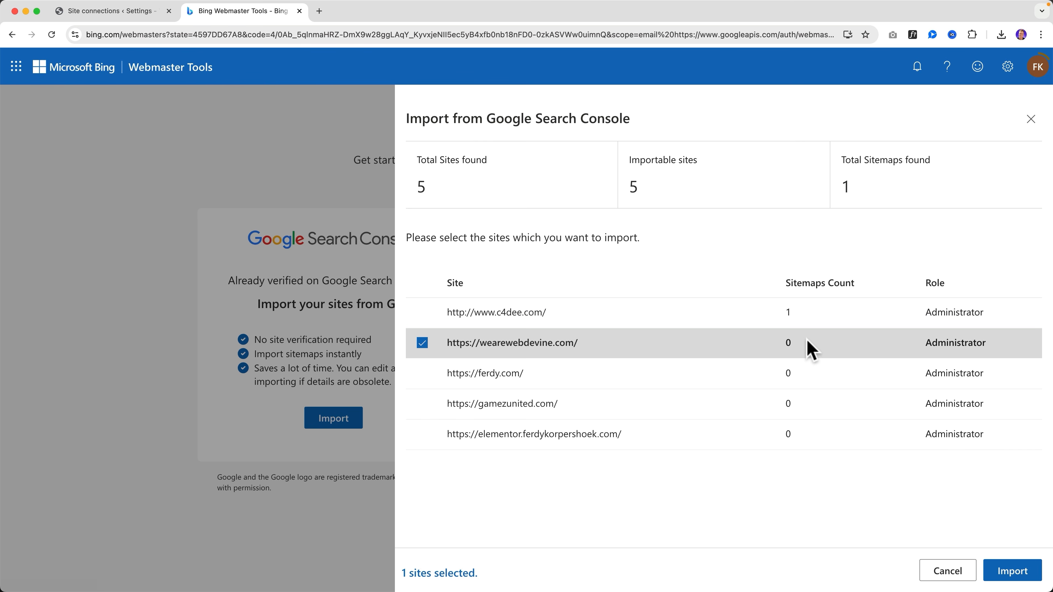
click(1007, 576)
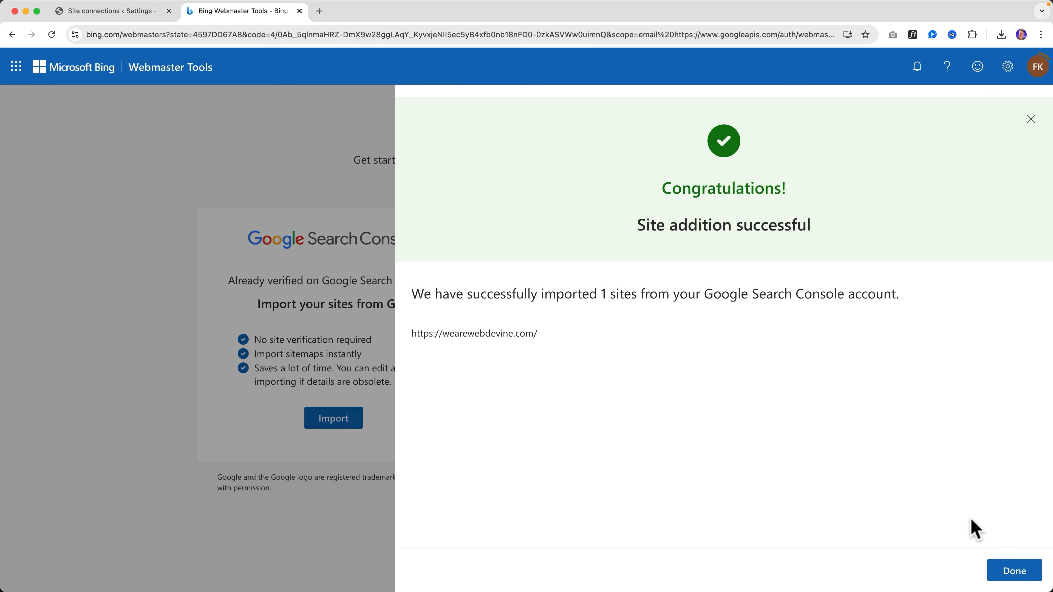
click(1013, 576)
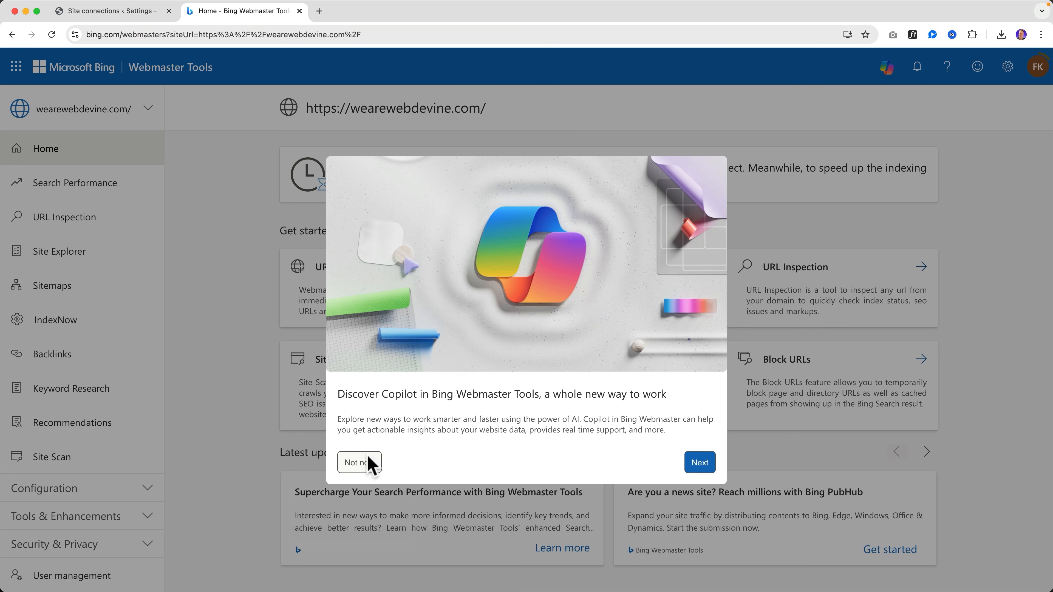
click(359, 463)
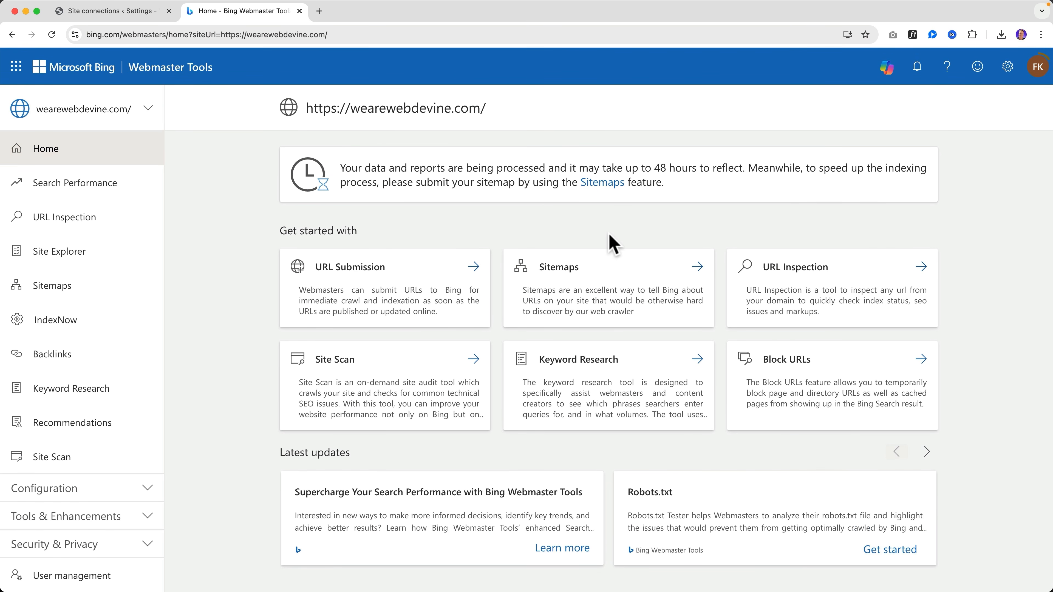
click(299, 11)
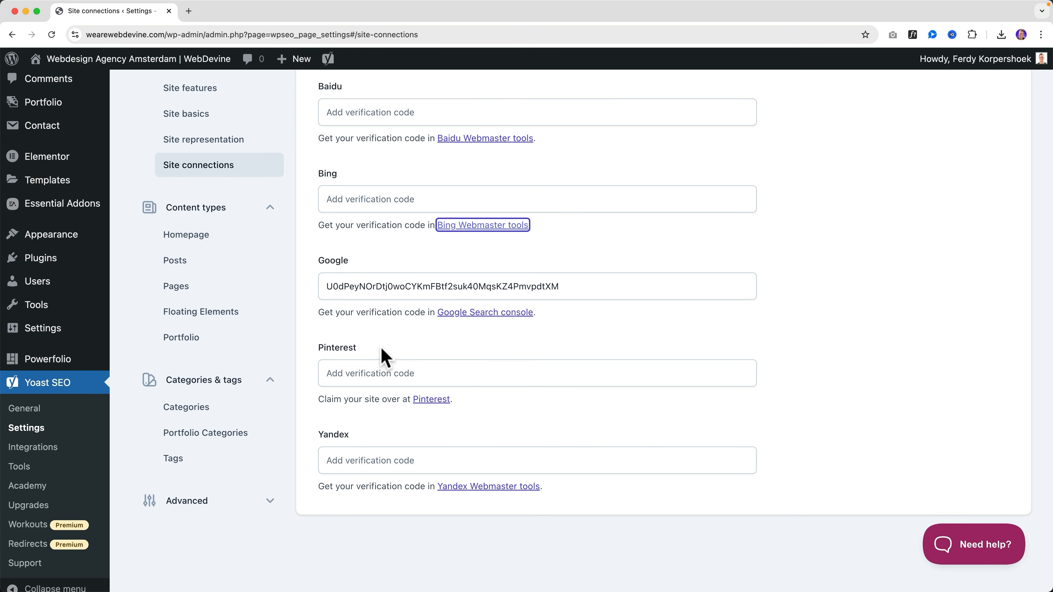
Step: Open Pinterest's claimed accounts from the Pinterest verification setting, start claiming a website and copy the HTML tag
click(373, 340)
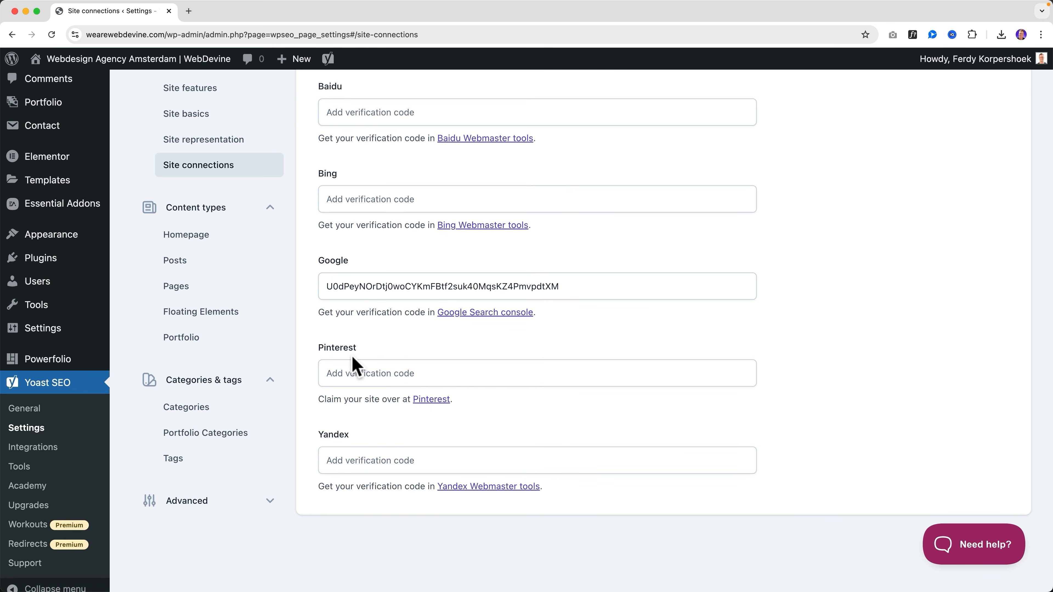
drag(312, 352, 498, 414)
click(512, 415)
click(431, 400)
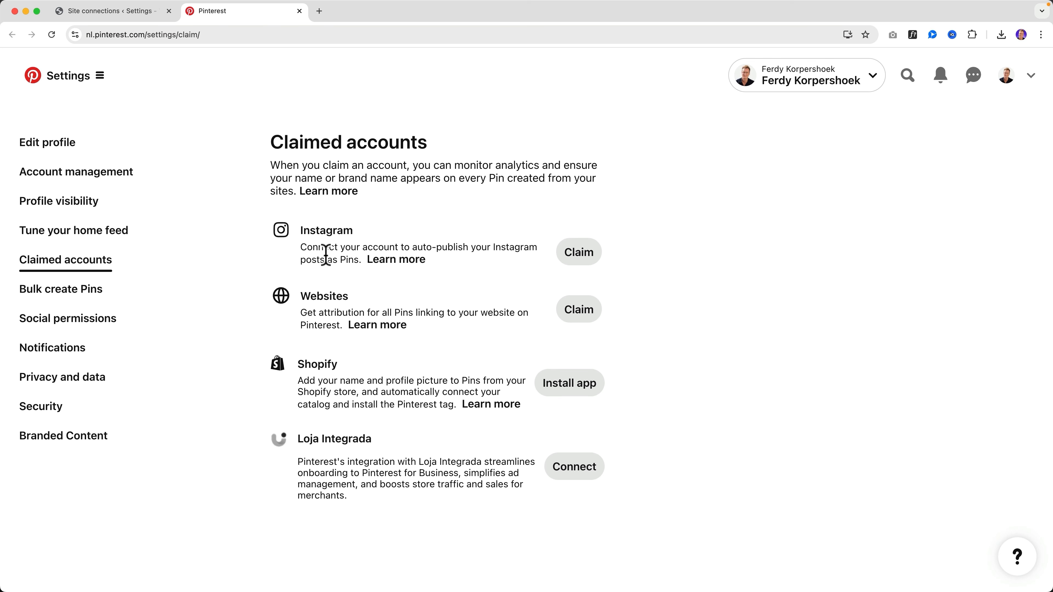
click(576, 311)
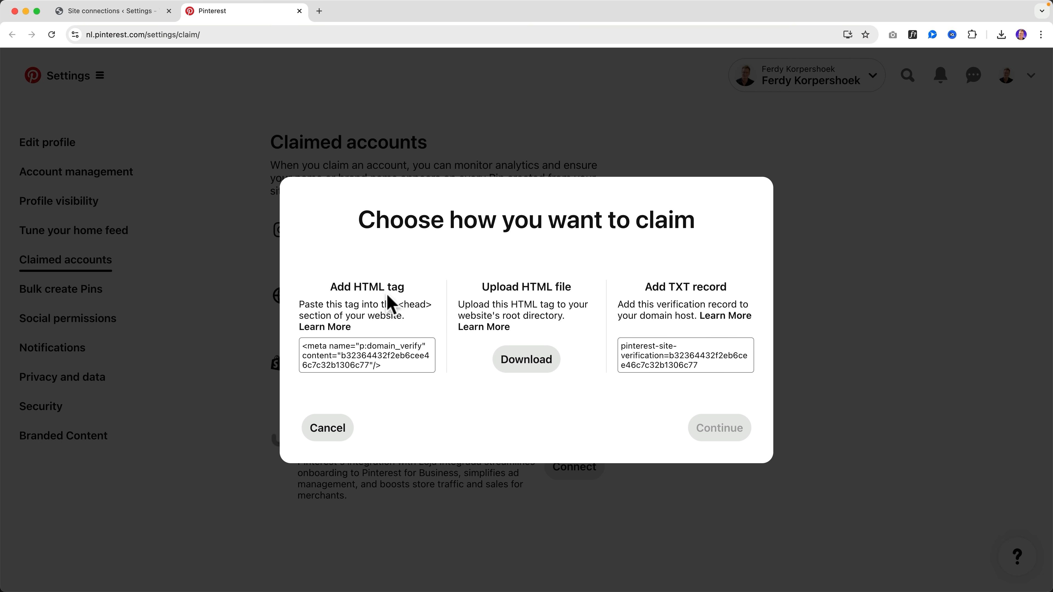
click(380, 368)
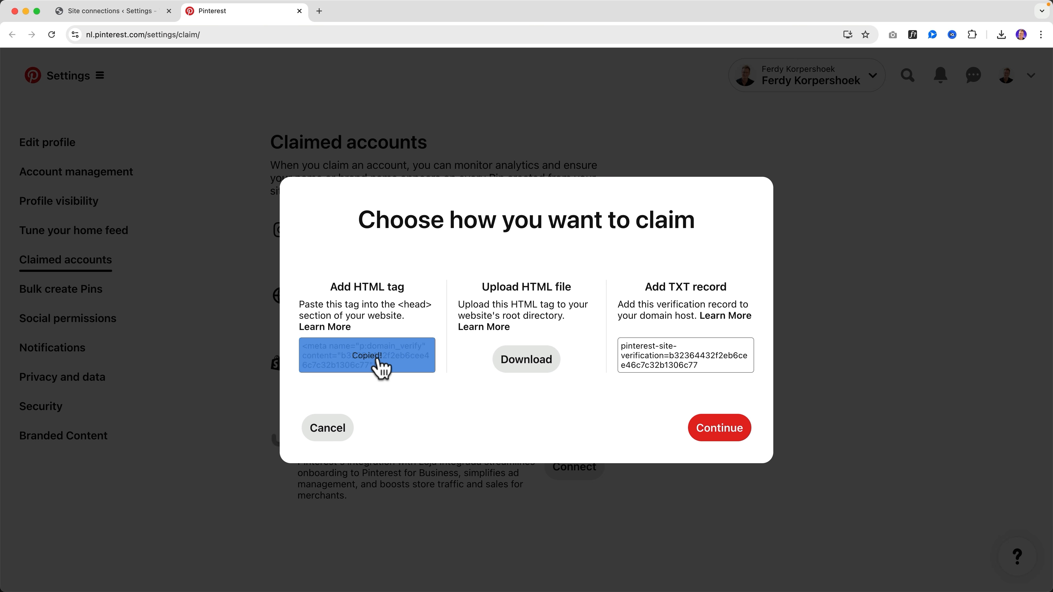
Step: Paste the Pinterest verification code into the Pinterest field of the Yoast site connections and save the changes
click(89, 13)
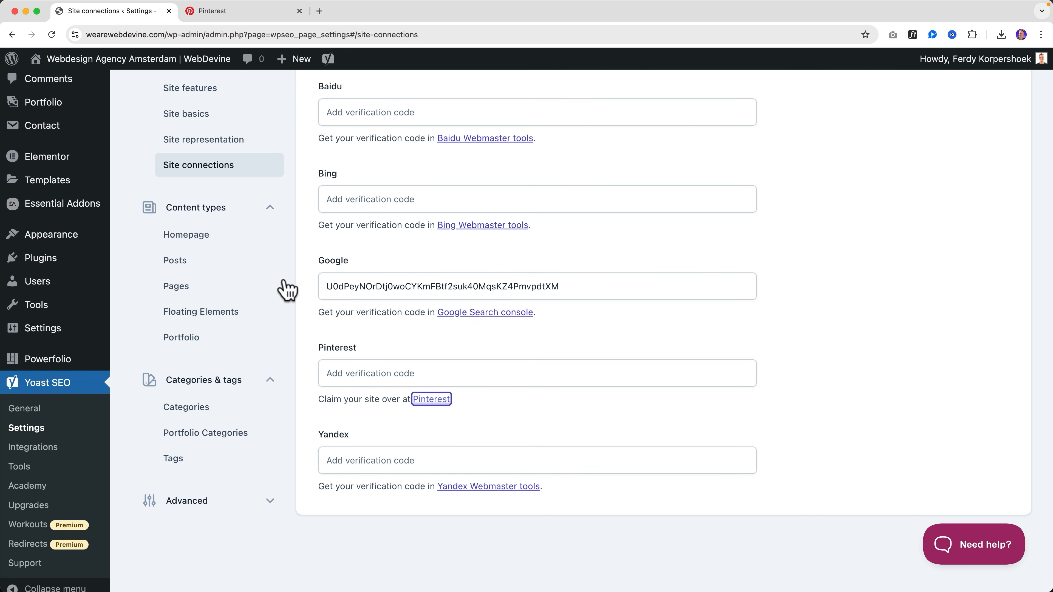
click(363, 373)
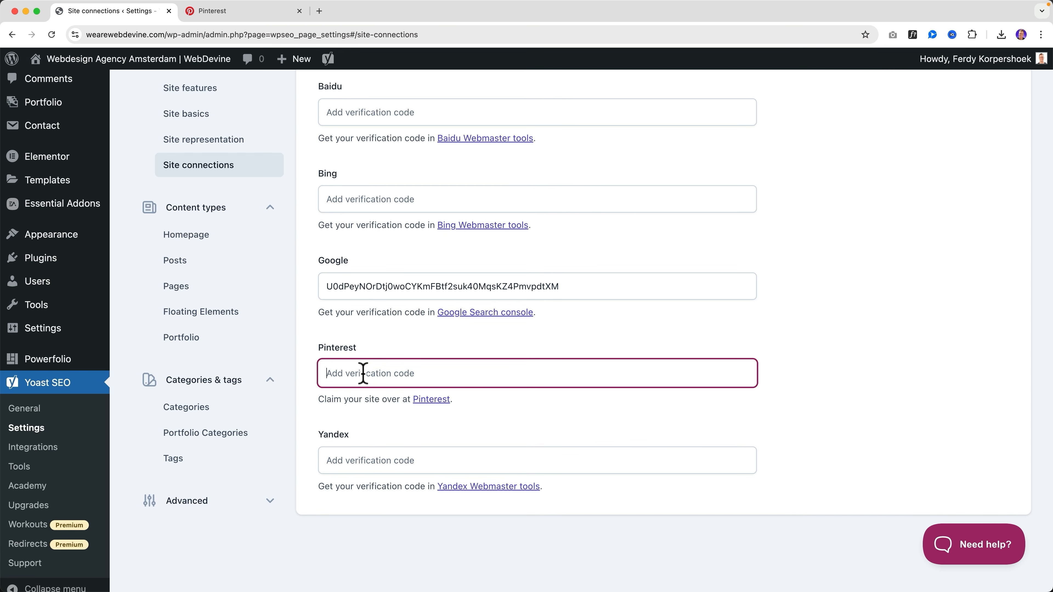
text(b32364432f2eb6cee46c7c32b1306c77)
scroll(357, 375, down, 2)
click(356, 493)
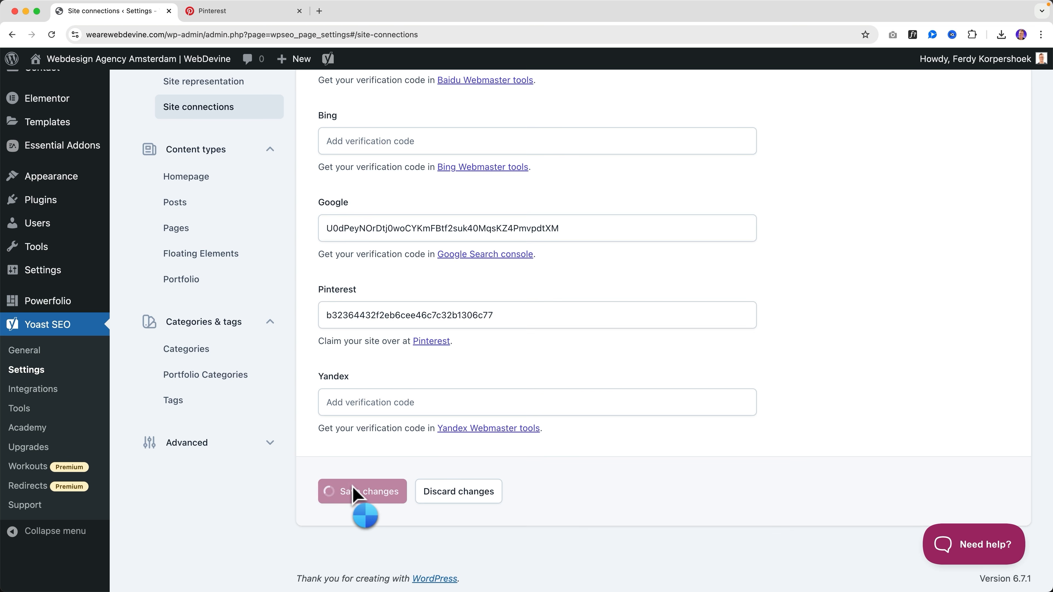
click(232, 12)
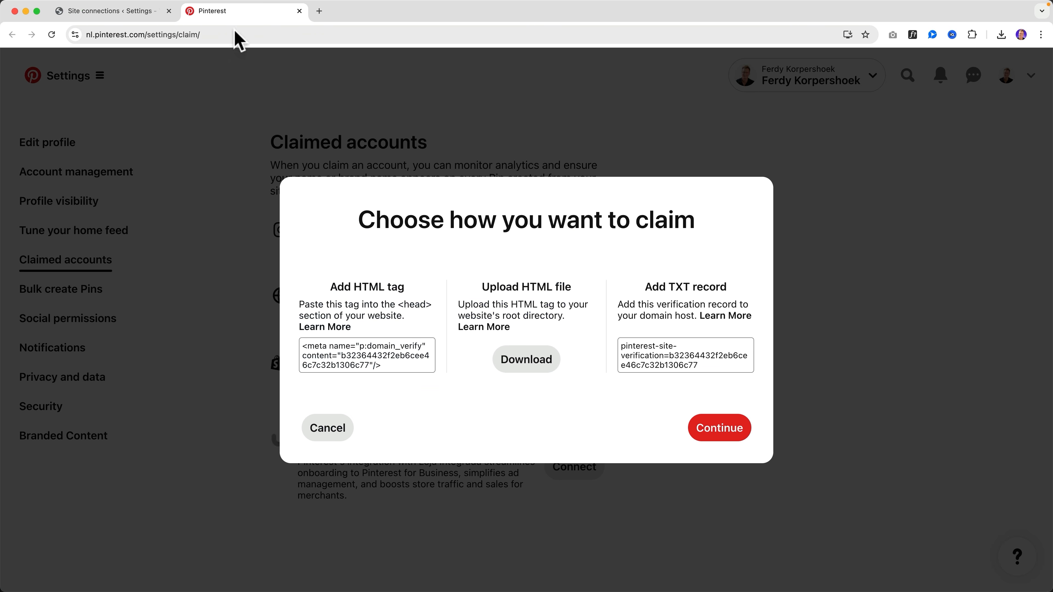
click(716, 430)
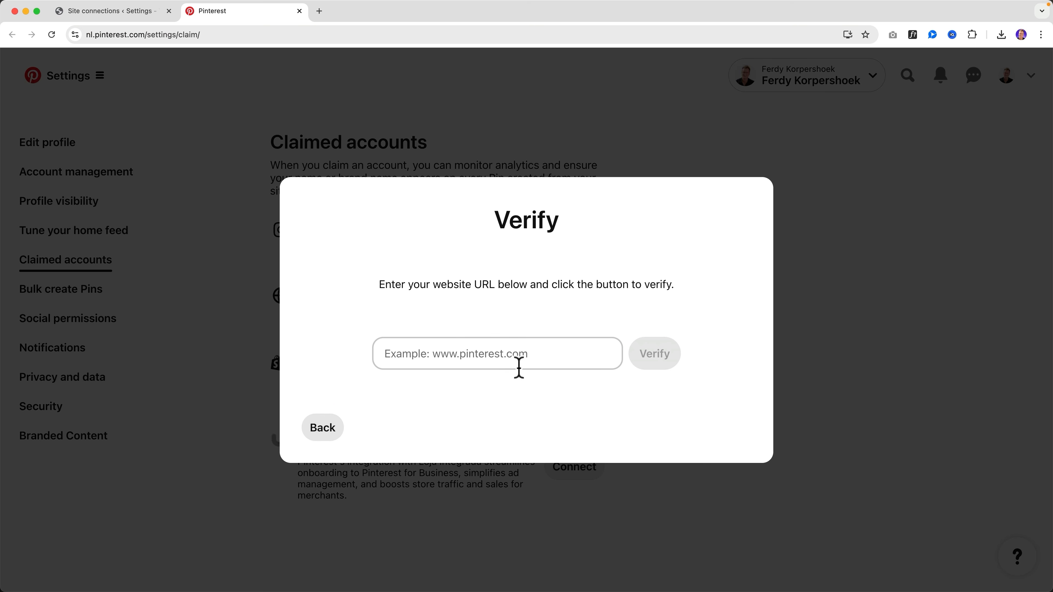
click(509, 359)
click(111, 11)
click(146, 35)
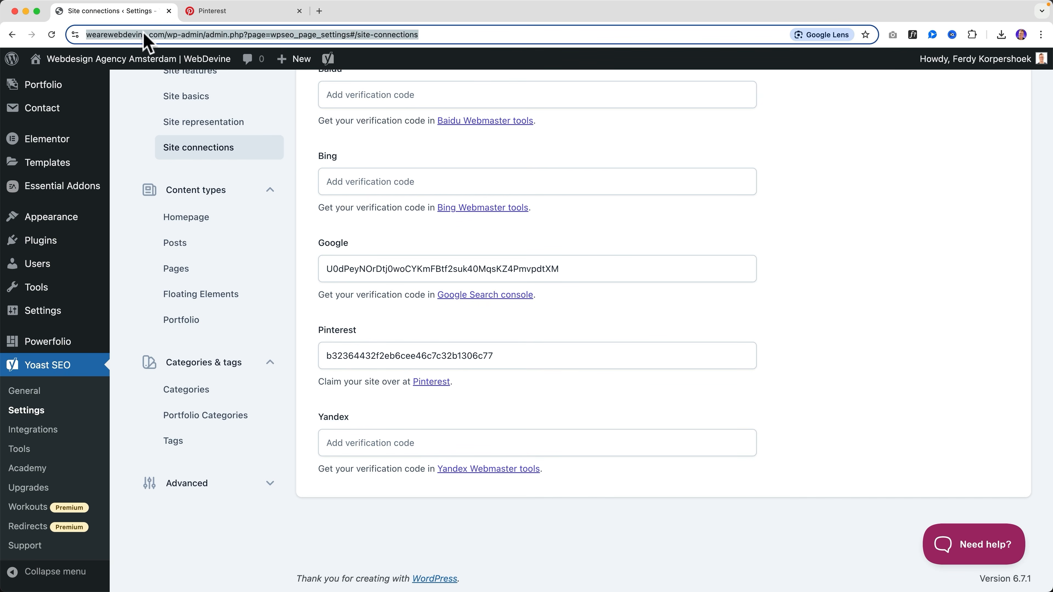
click(180, 35)
drag(187, 35, 77, 34)
key(super+c)
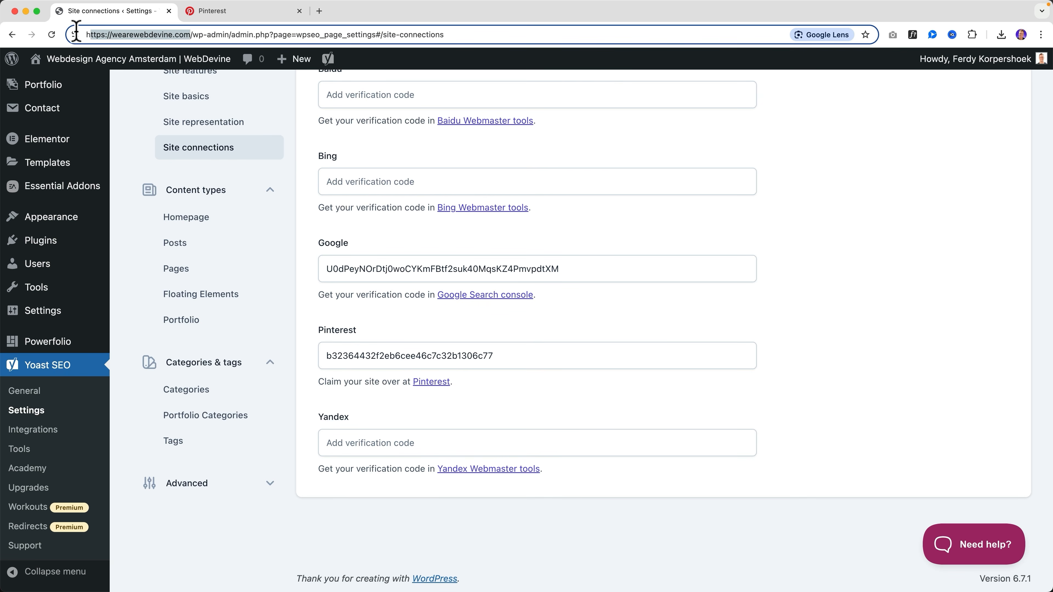
click(247, 14)
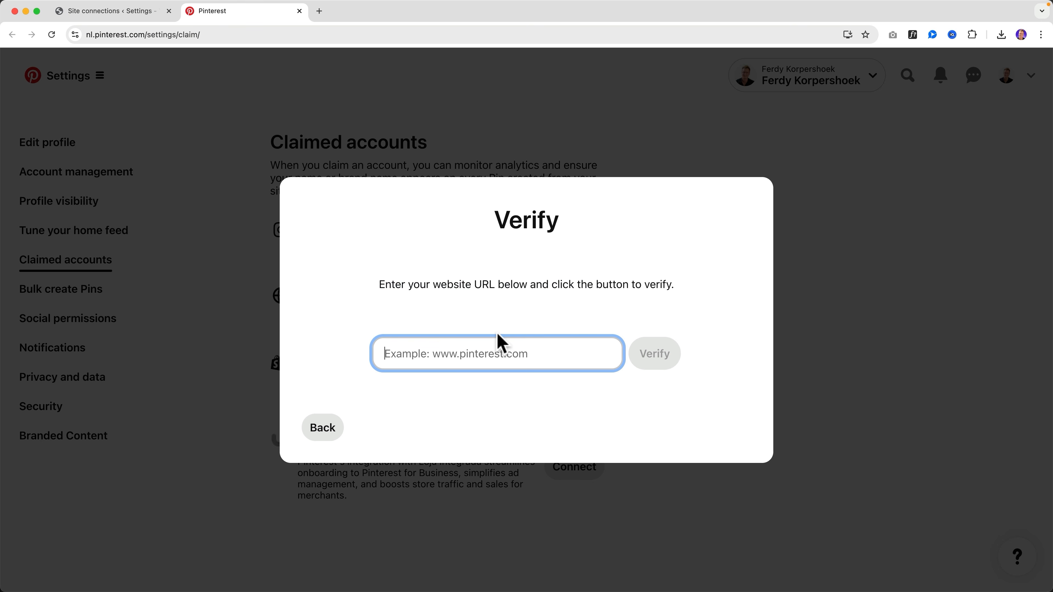
key(super+v)
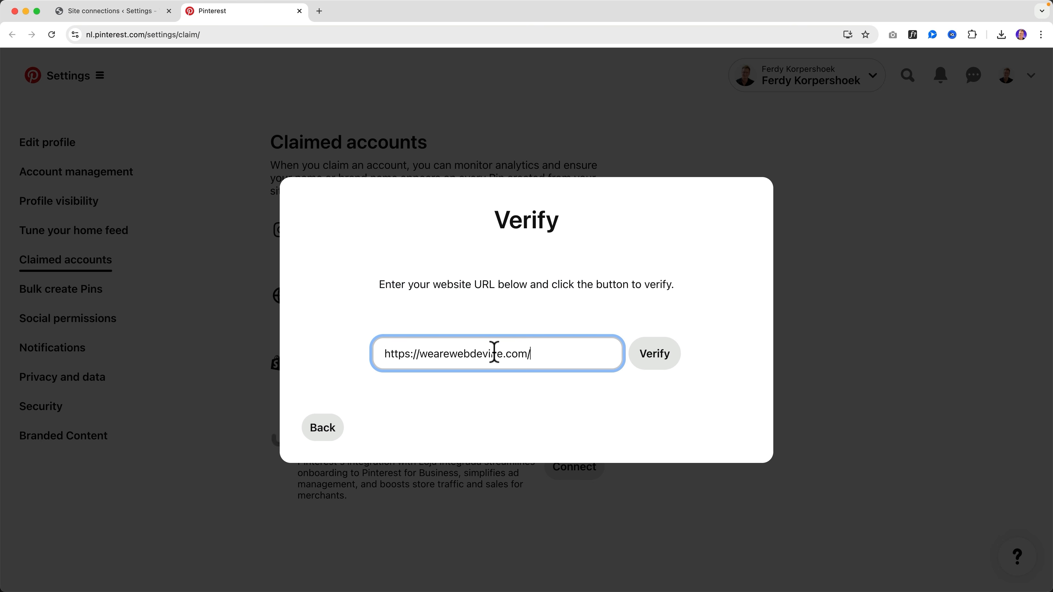
click(659, 357)
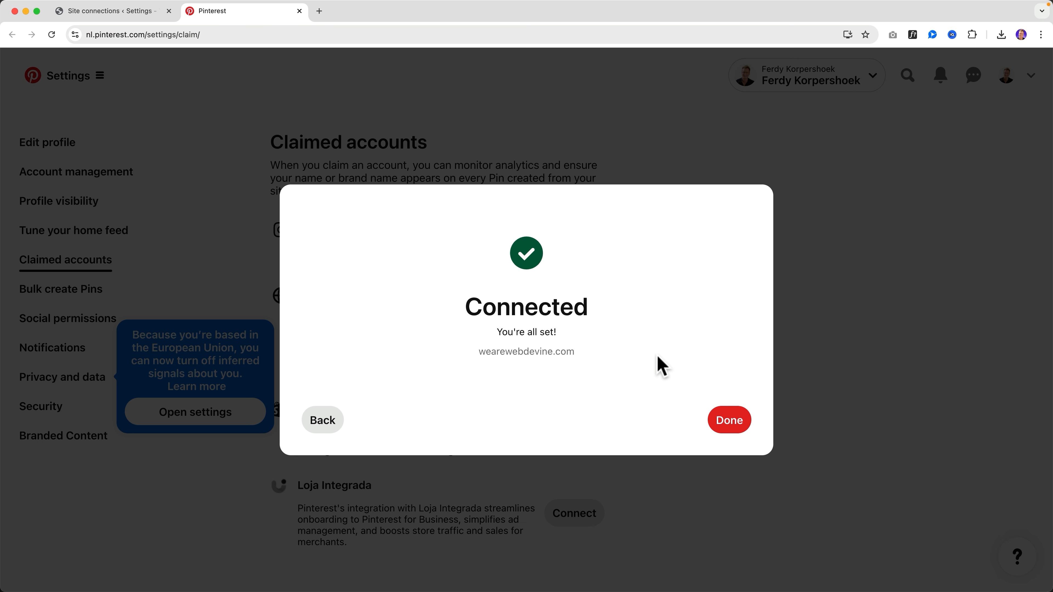
click(725, 427)
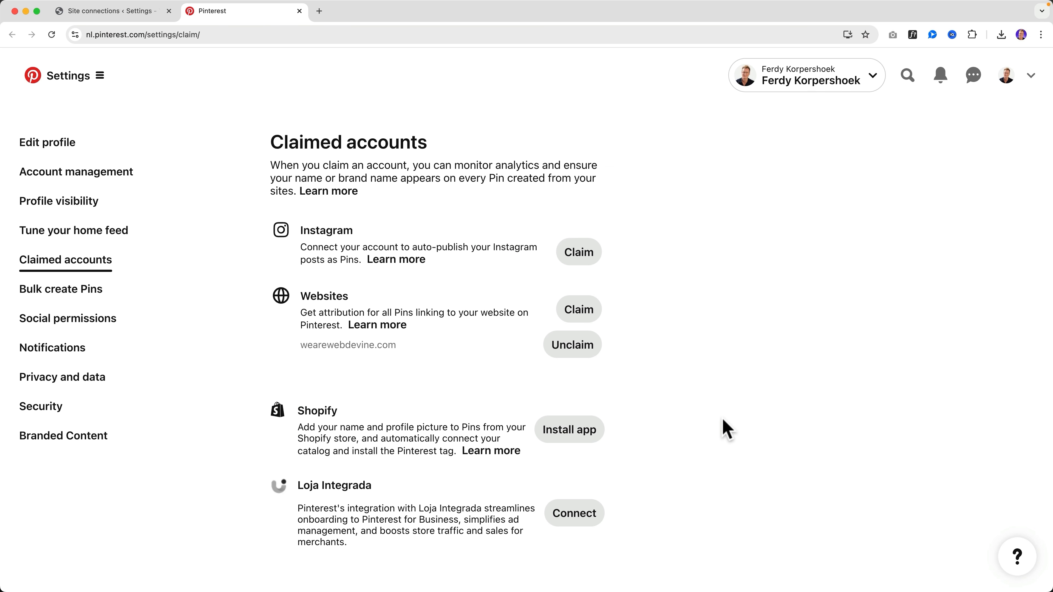
click(299, 10)
Step: Review the Baidu, Bing, Google, Pinterest and Yandex verification fields in the Yoast site connections
scroll(617, 245, up, 4)
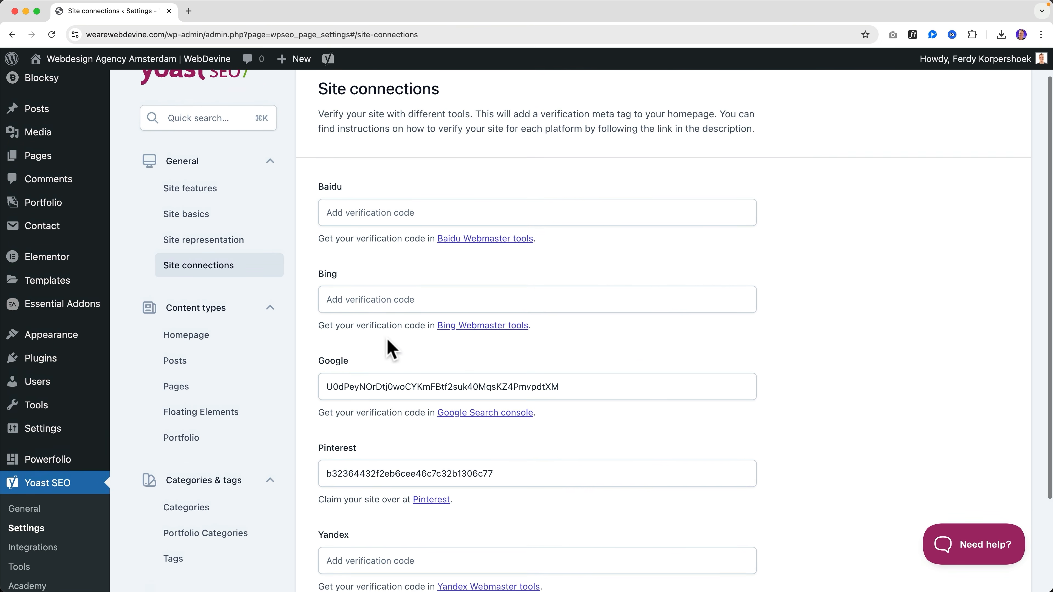
scroll(380, 306, down, 3)
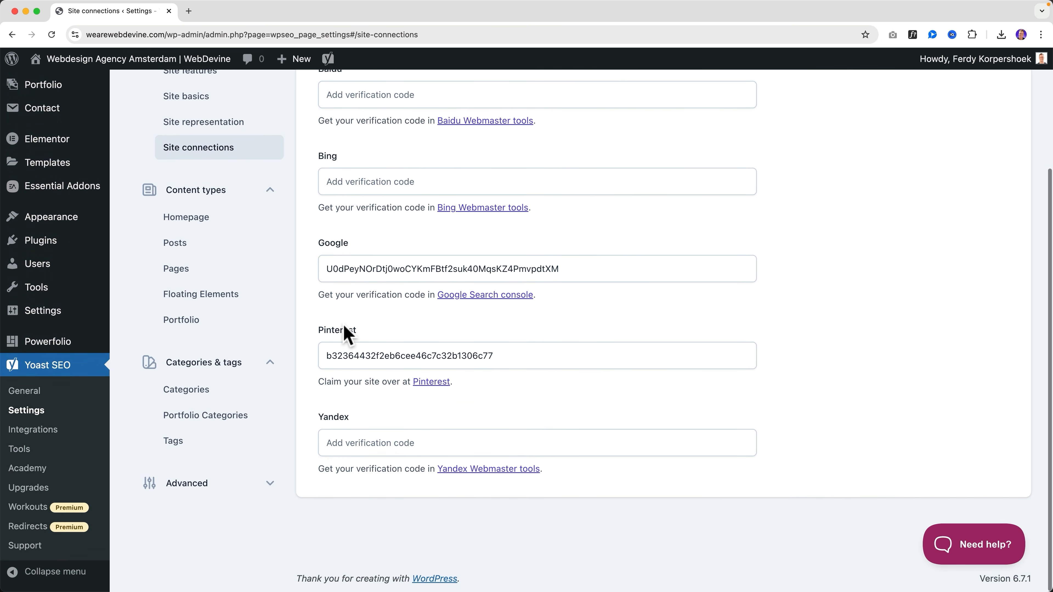
scroll(423, 320, up, 4)
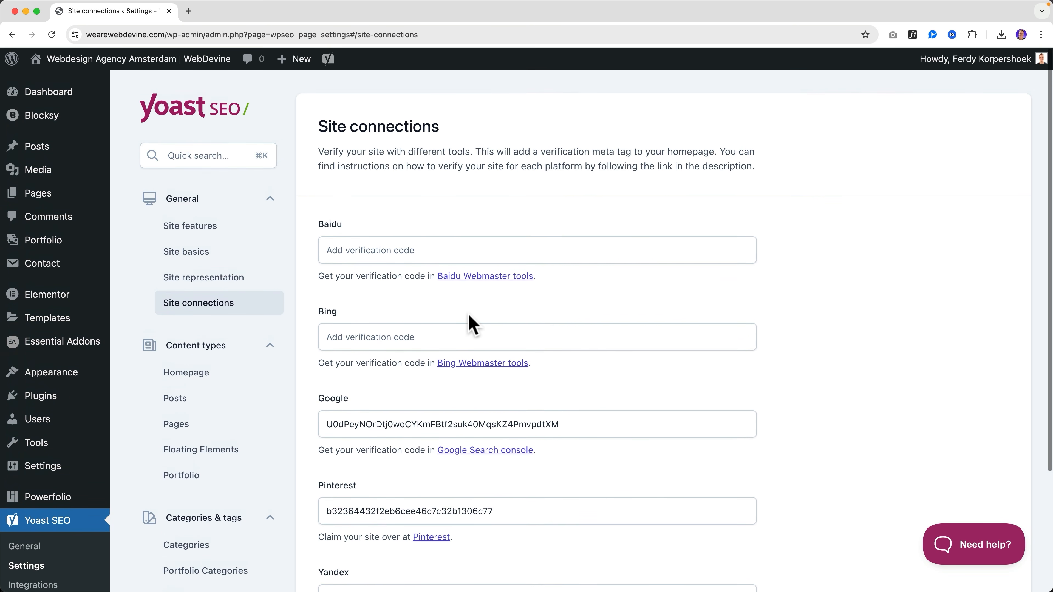
scroll(472, 321, down, 3)
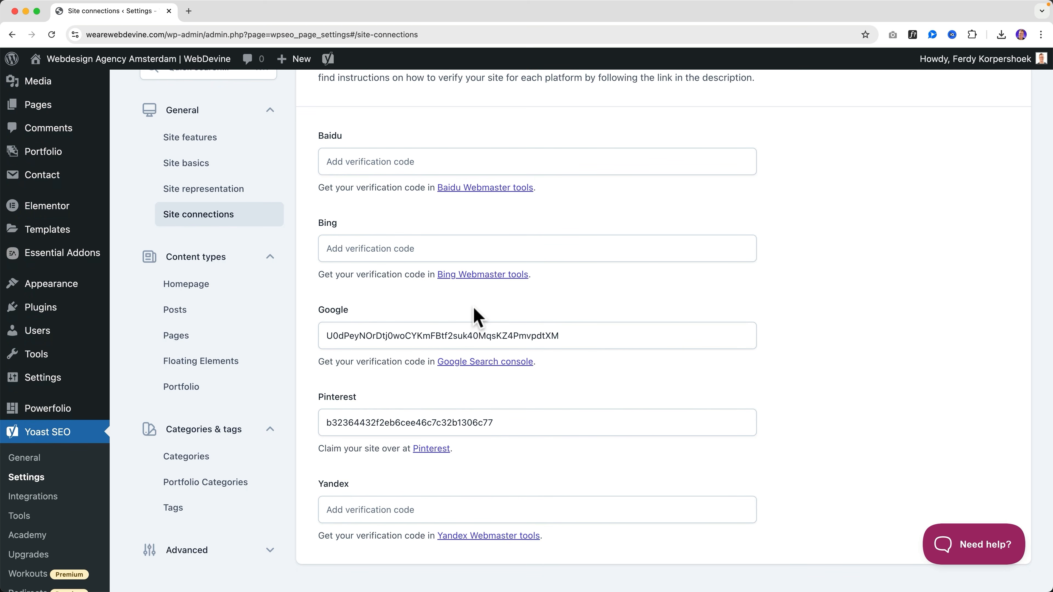
scroll(477, 315, down, 2)
scroll(472, 315, up, 2)
scroll(472, 328, up, 3)
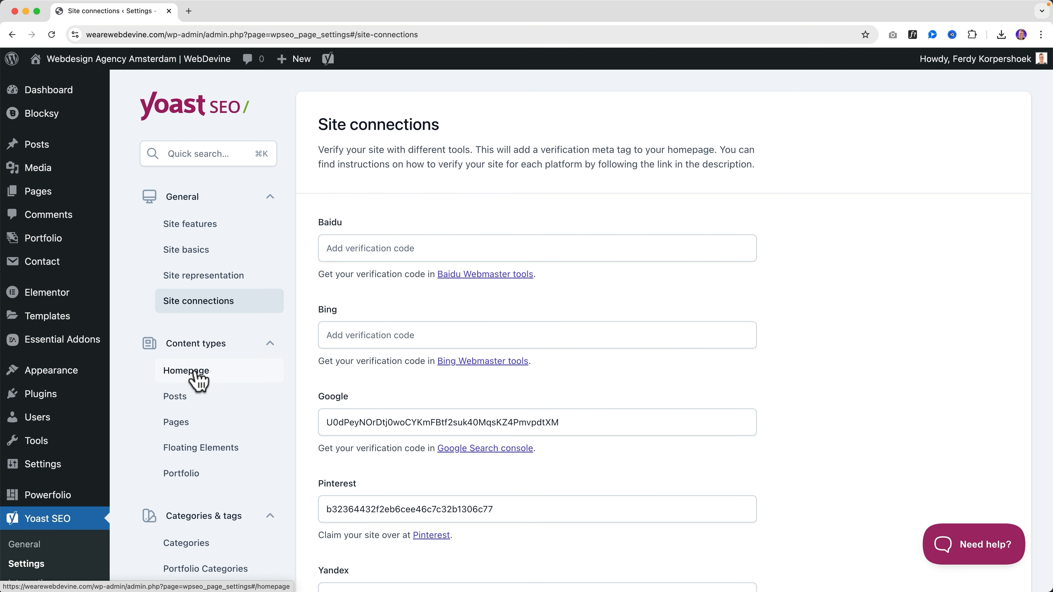
Step: Read the Homepage content type notes in the Yoast settings, and open the Posts settings to view their search appearance
click(190, 371)
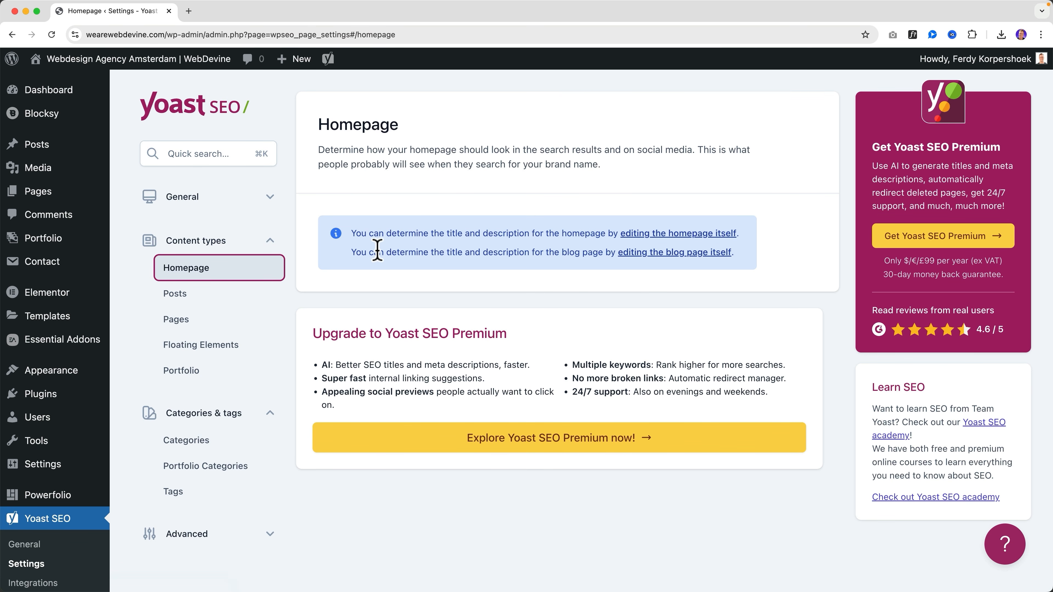
drag(378, 252, 580, 249)
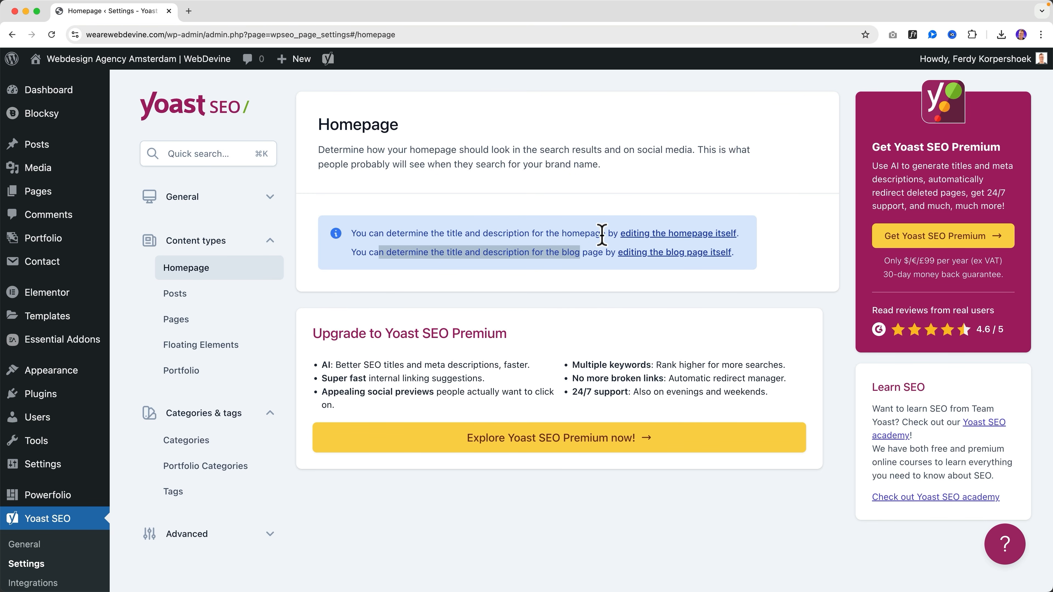
click(194, 298)
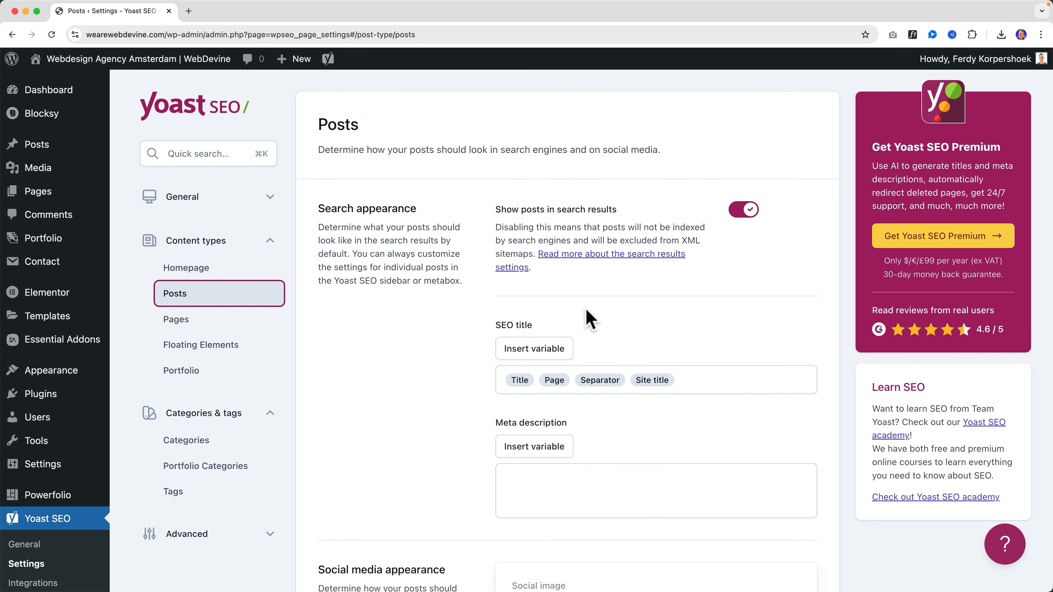
scroll(588, 319, down, 5)
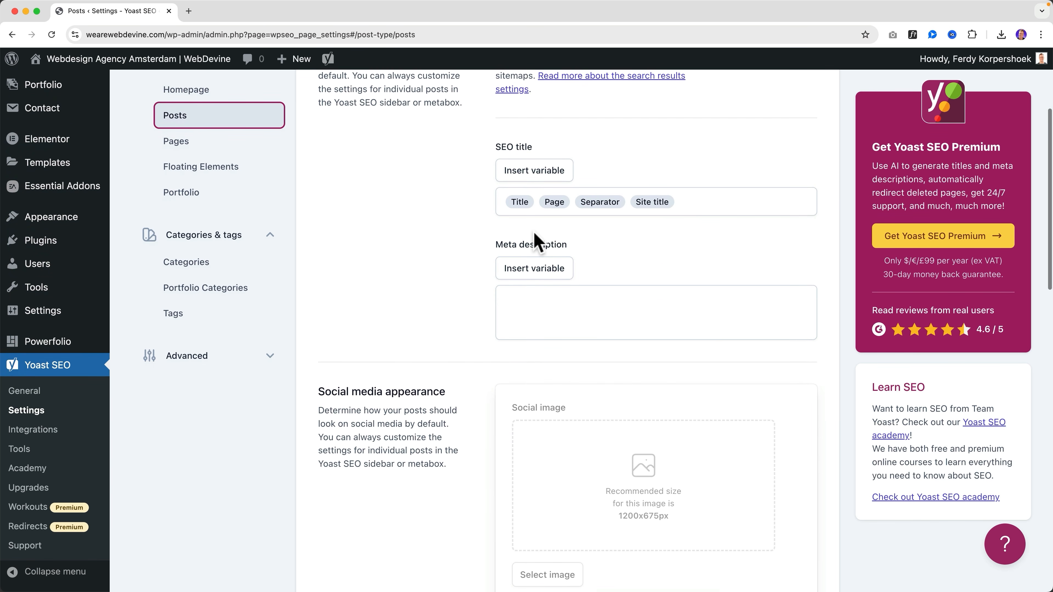
scroll(534, 240, up, 1)
Step: Search Google in a new tab for "how to make a wordpress website"
click(188, 11)
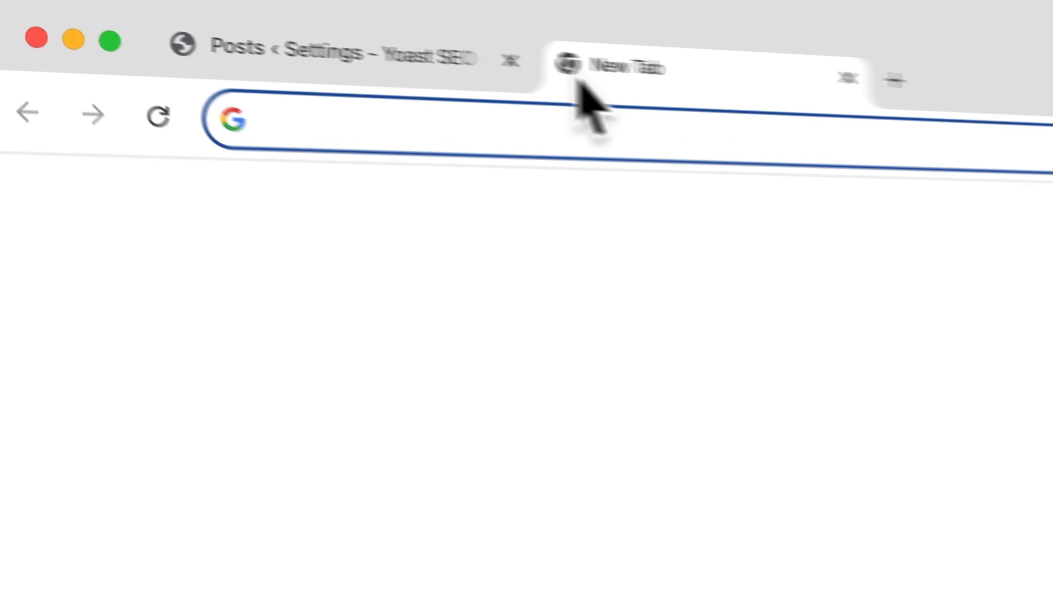
text(how to make a 2o)
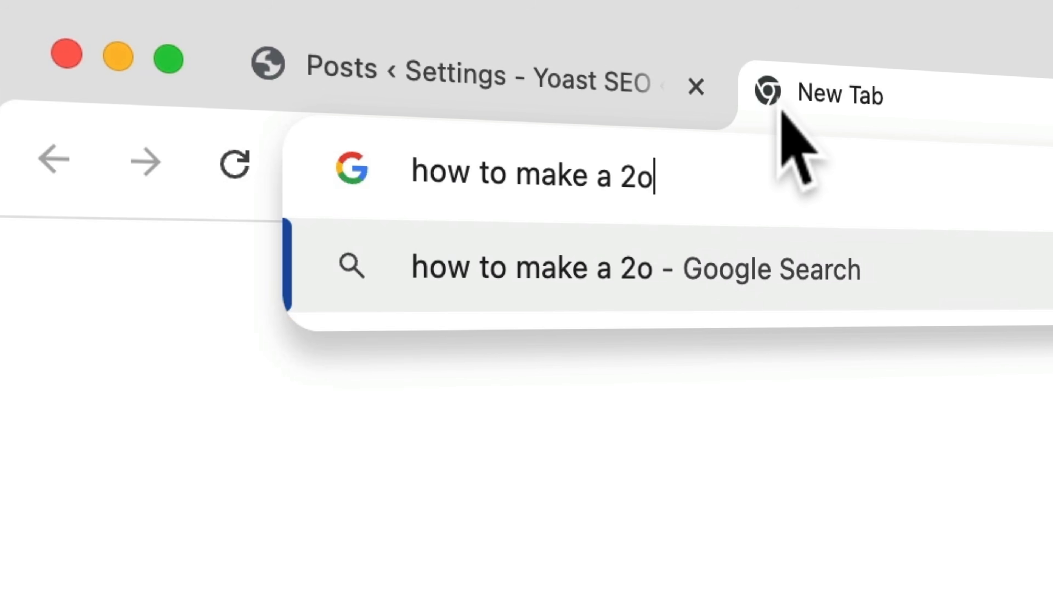
key(BackSpace)
key(BackSpace)
text(wordpress website)
key(Return)
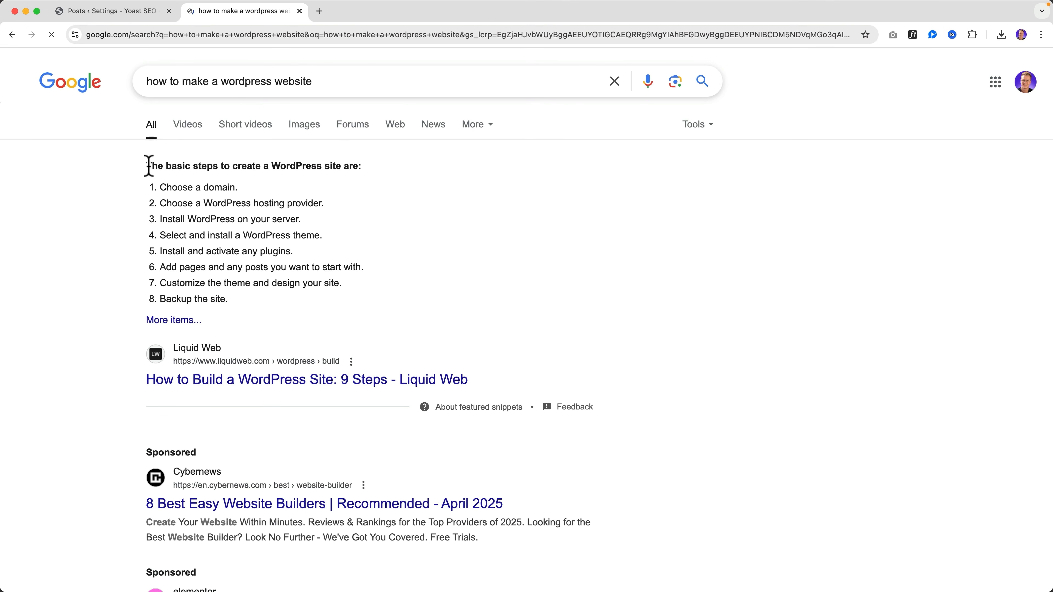
Step: Examine the title and description of the HubSpot Blog search result and compare them with Yoast's SEO title and meta description settings for posts
scroll(100, 224, down, 10)
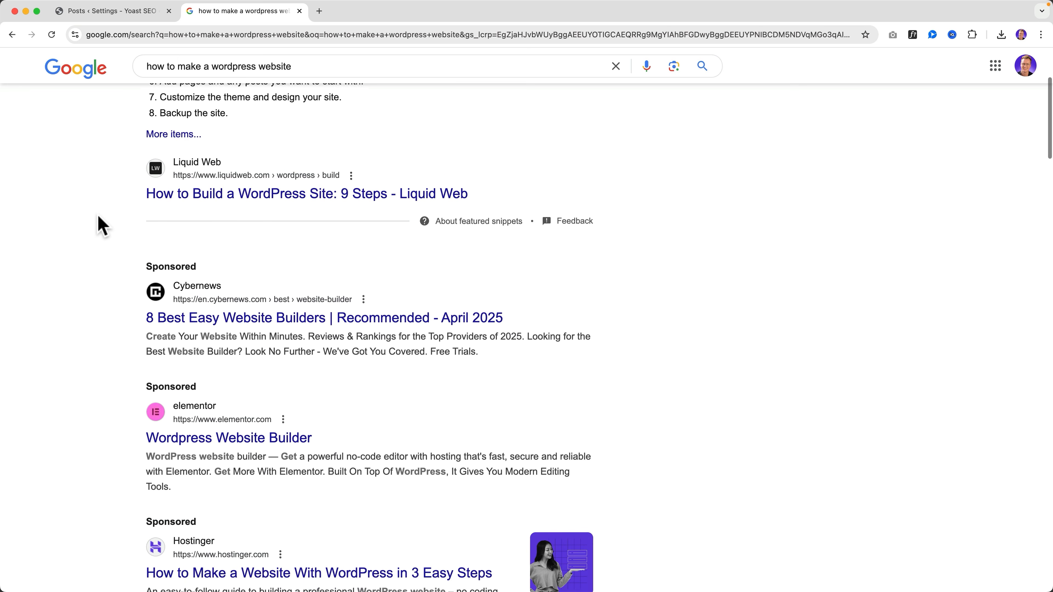
scroll(107, 215, down, 15)
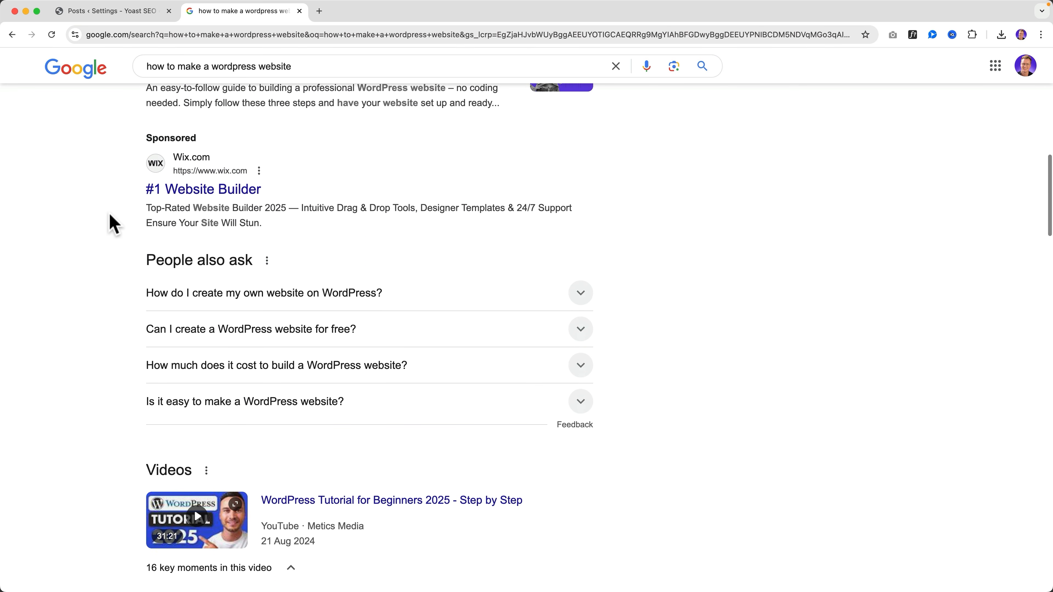
scroll(114, 223, down, 15)
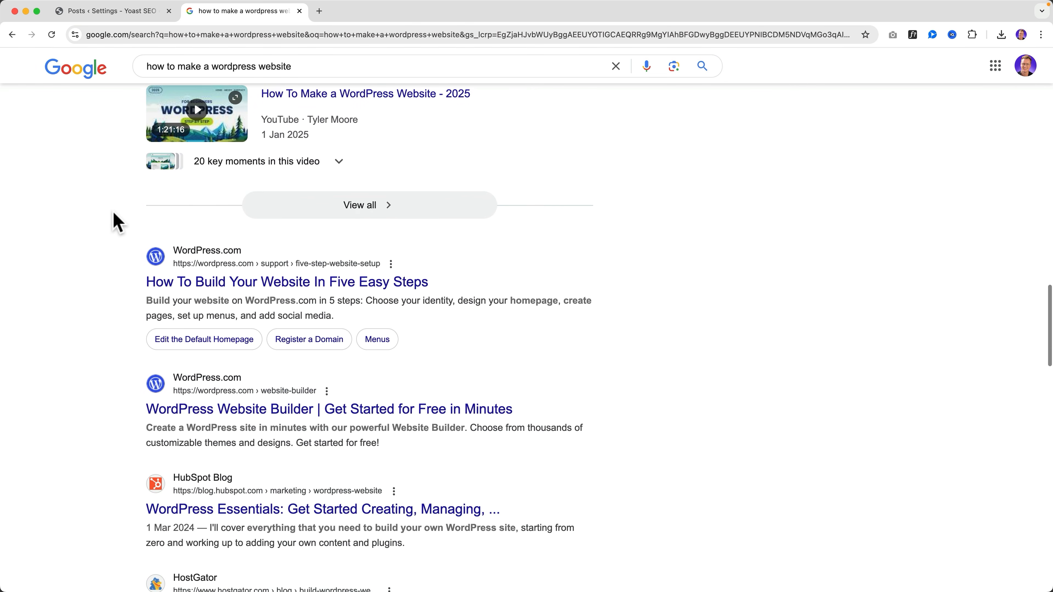
scroll(116, 220, down, 4)
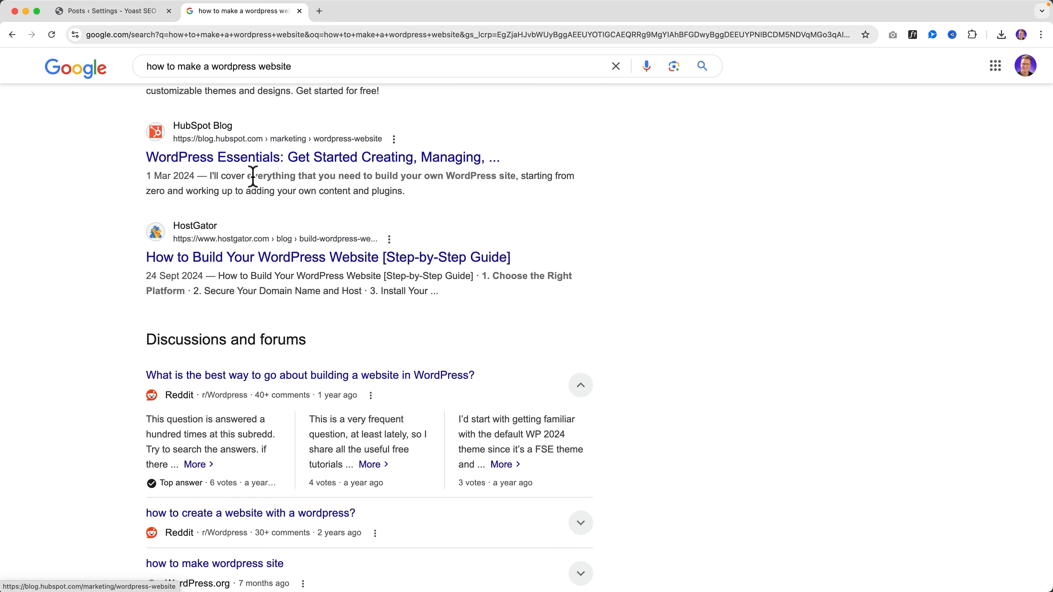
mouse_move(208, 176)
mouse_down()
mouse_move(408, 193)
mouse_move(208, 176)
mouse_up()
click(409, 191)
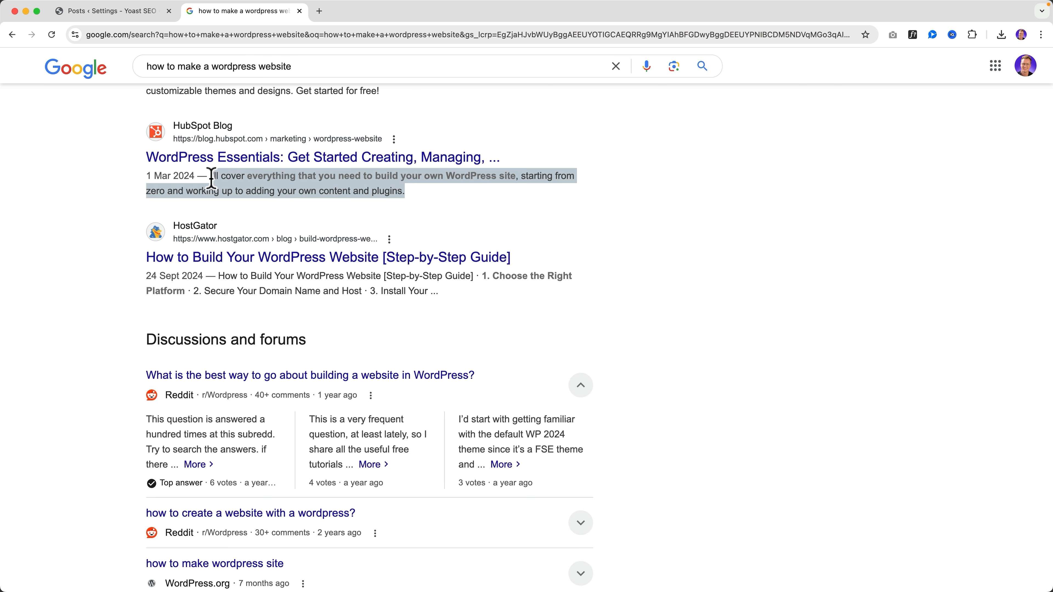
click(210, 175)
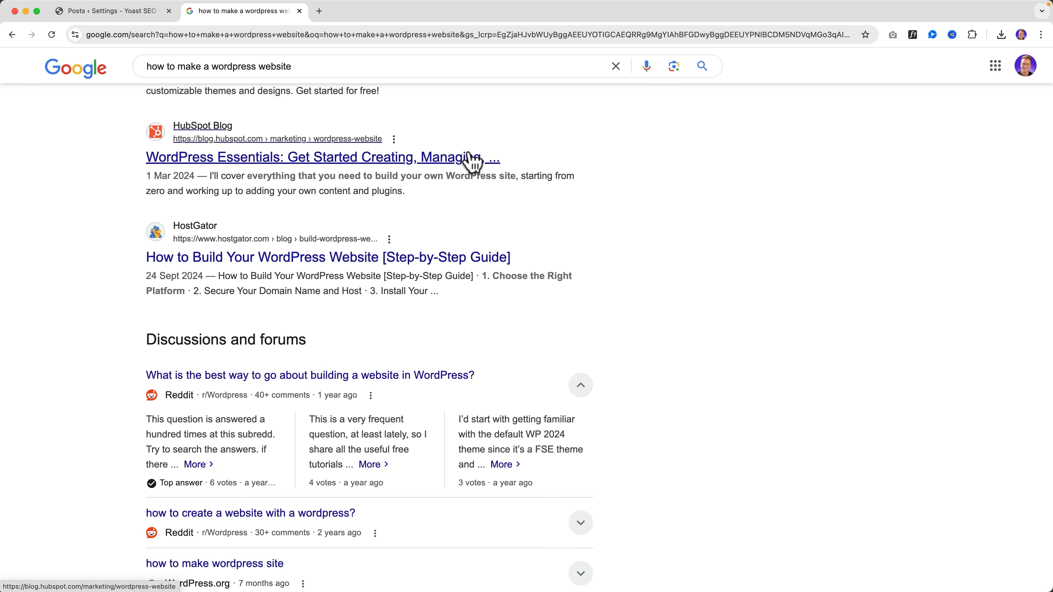
click(137, 17)
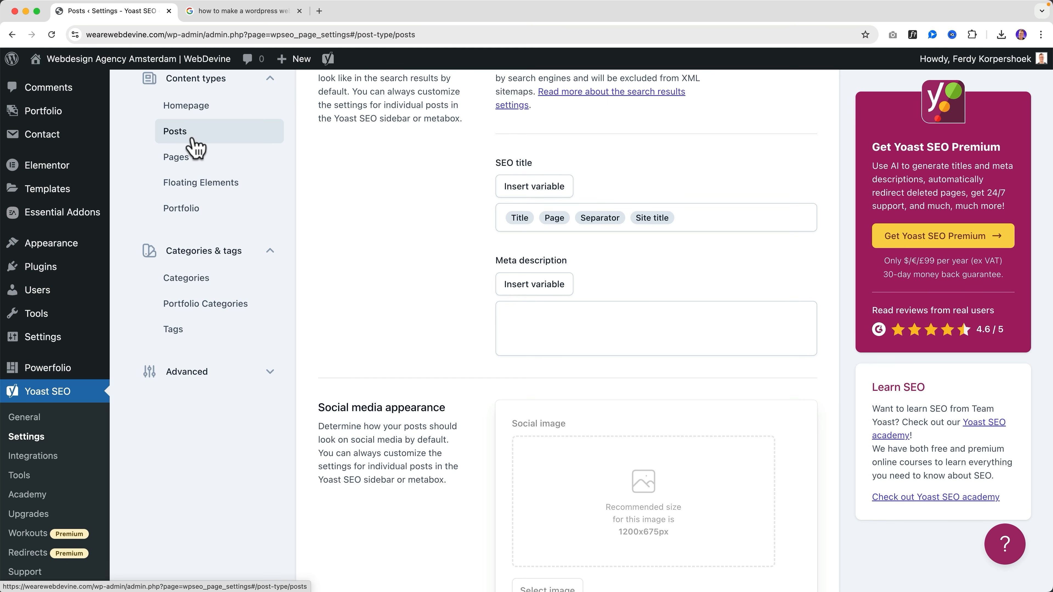
click(261, 11)
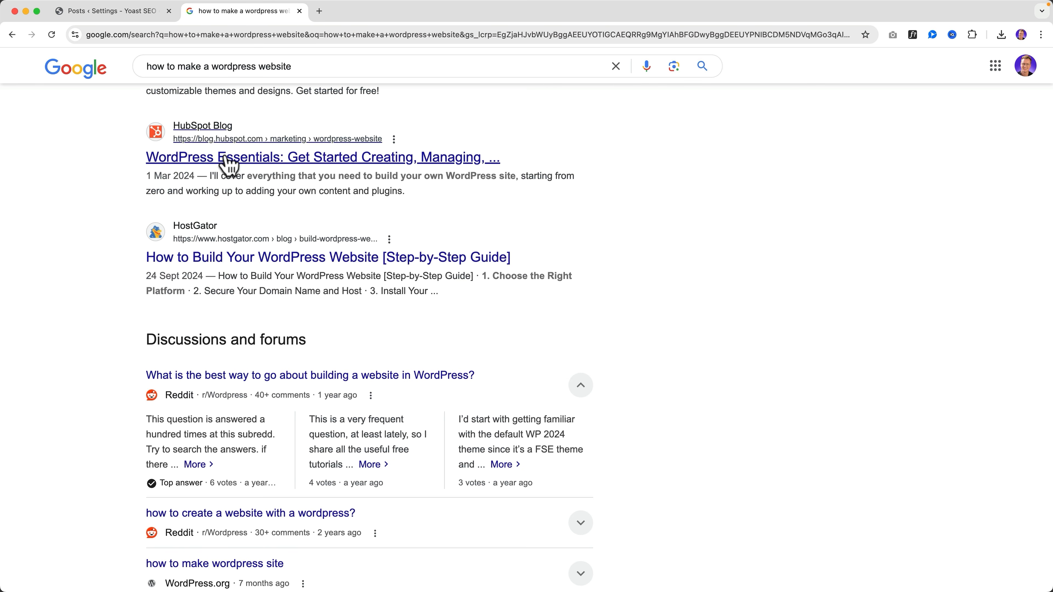
click(150, 17)
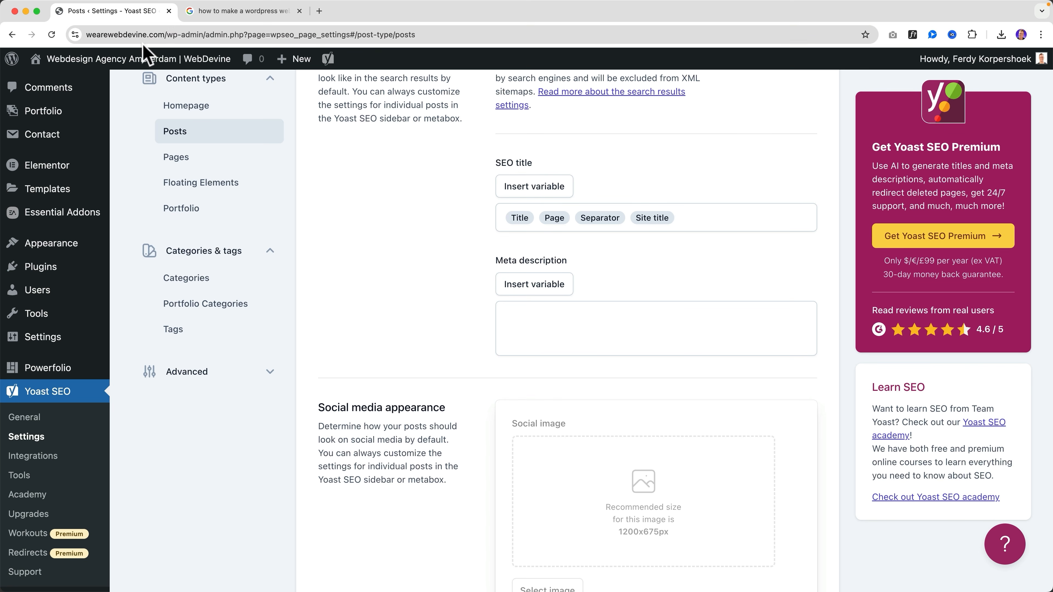
Step: Open the live website in a new tab and view the blog post "What Is A VPN And How Does It Work?"
mouse_move(145, 59)
super+click(47, 83)
click(207, 11)
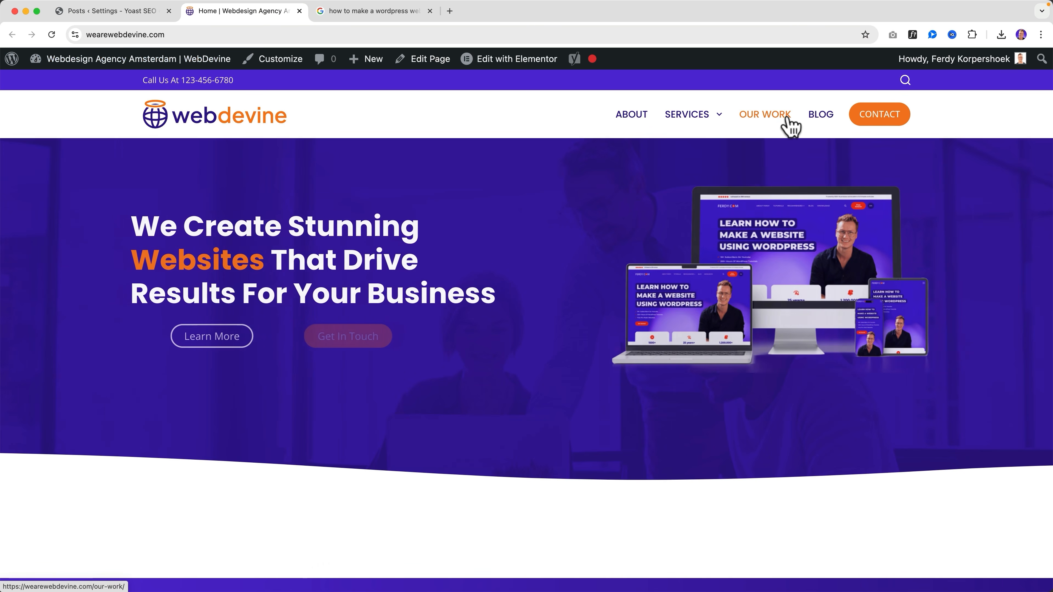
click(822, 120)
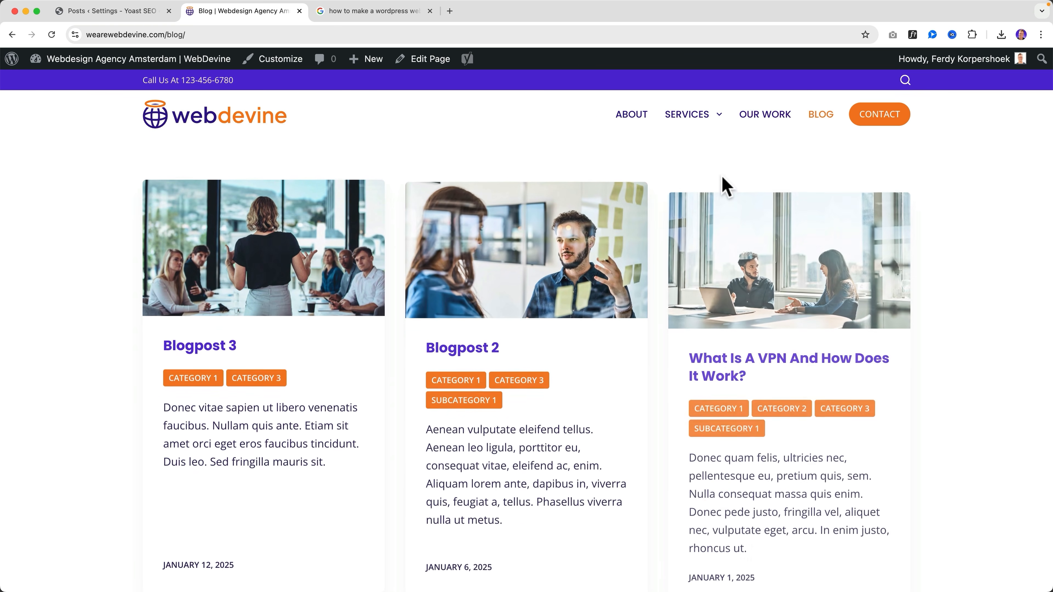
click(766, 353)
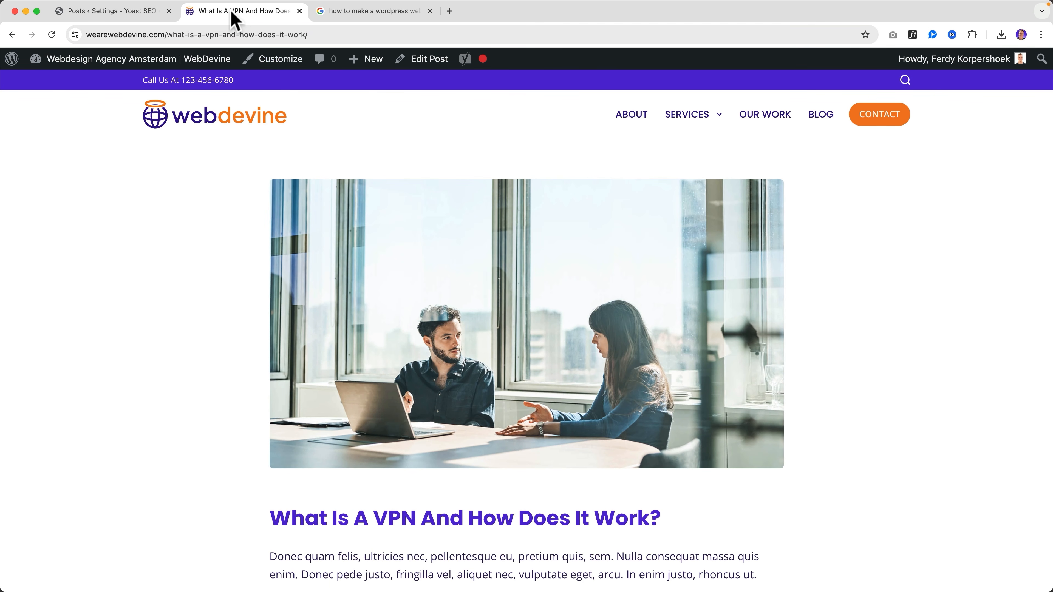
Step: Remove the Page, Separator and Site title variables from the posts' SEO title in the Yoast settings, leaving only Title
click(130, 14)
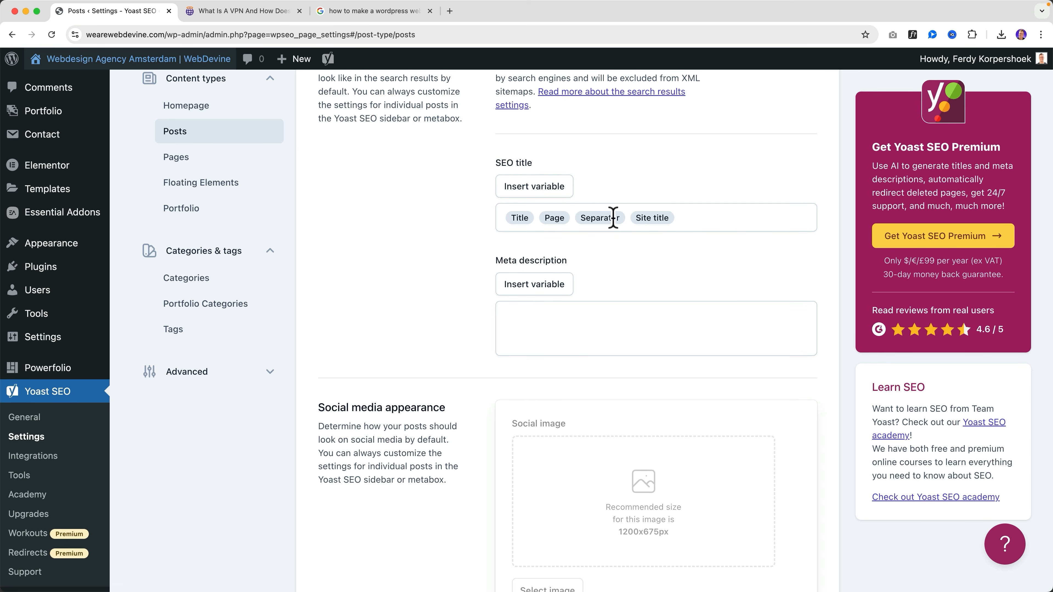
click(538, 217)
drag(695, 217, 579, 217)
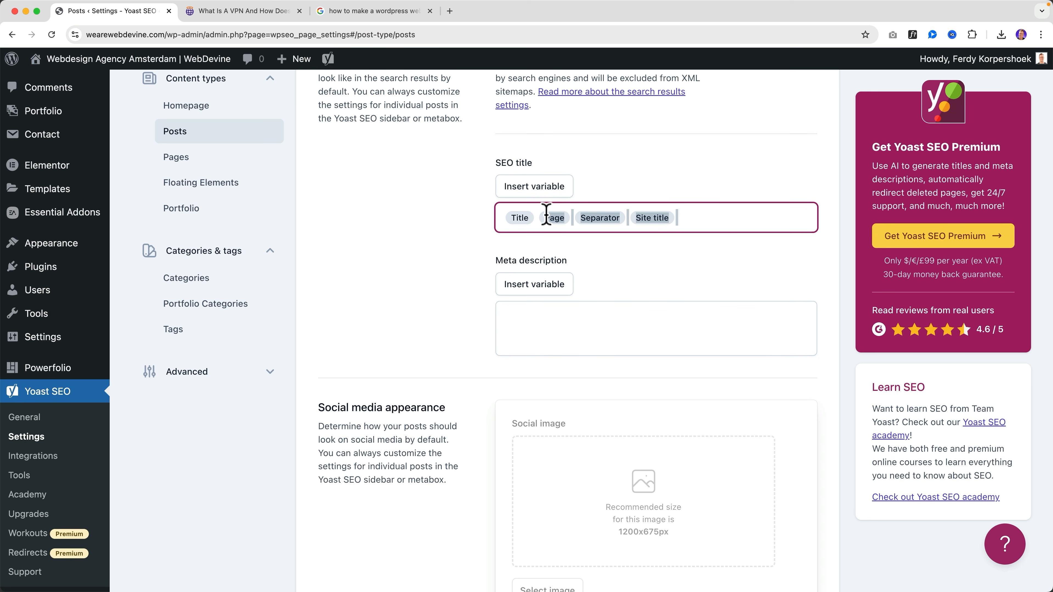
key(BackSpace)
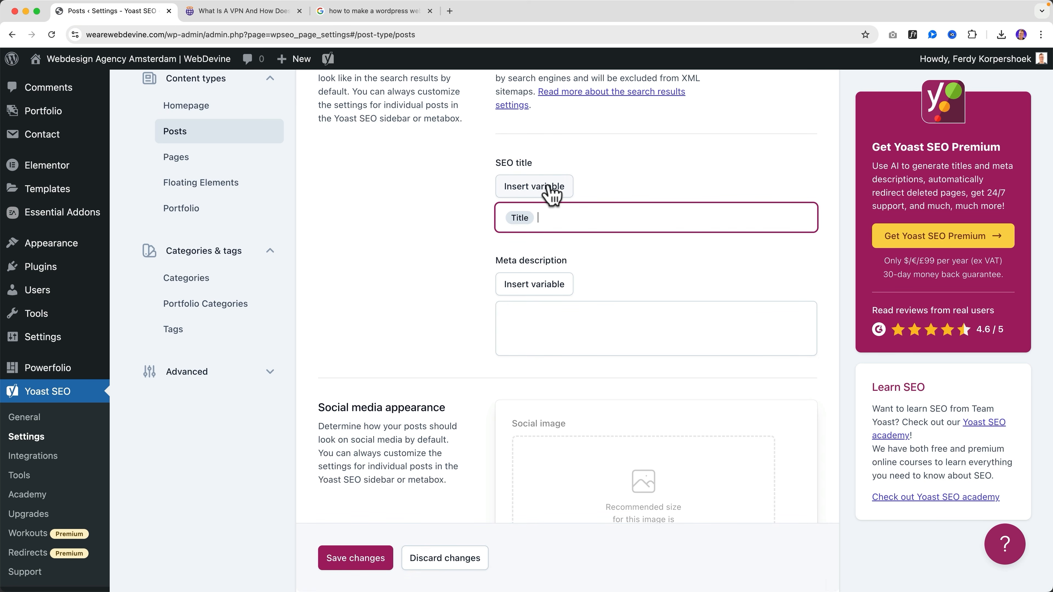
Step: Search Google in a new tab for "yoast seo variables" and open the article listing the available snippet variables in Yoast SEO
text(%)
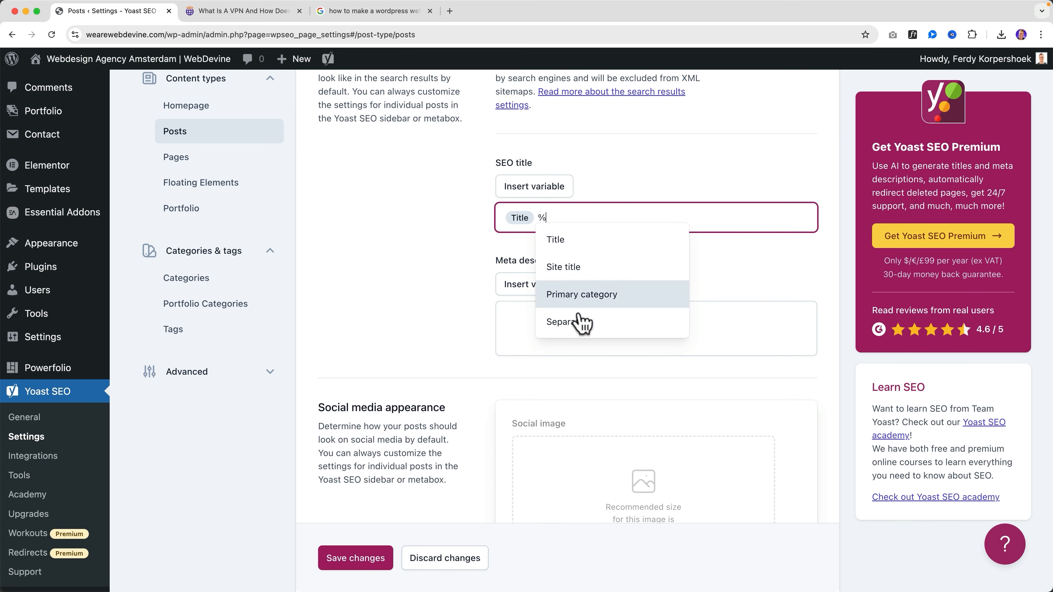
click(711, 253)
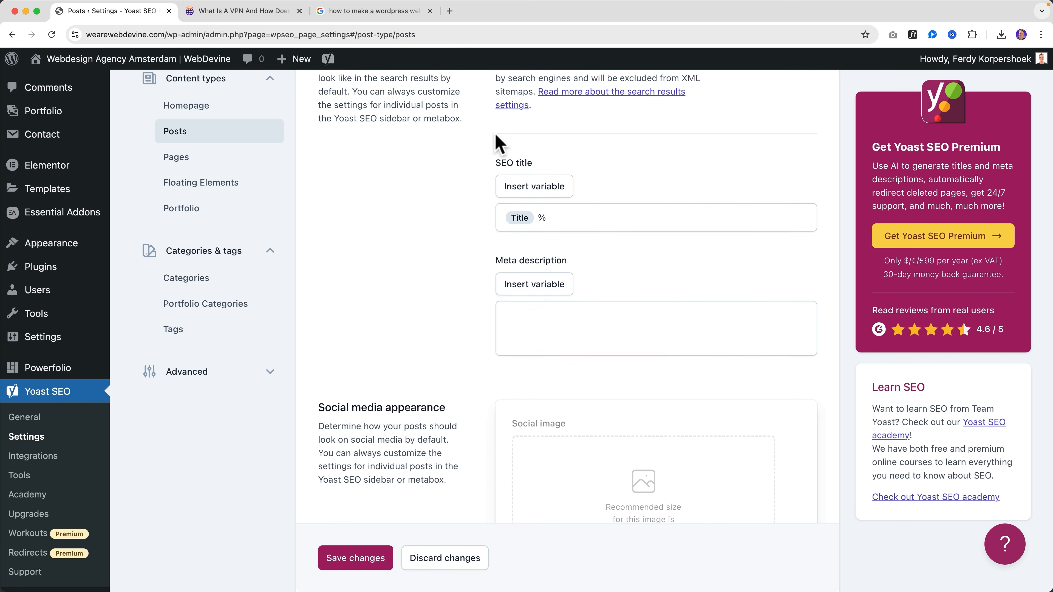
click(449, 10)
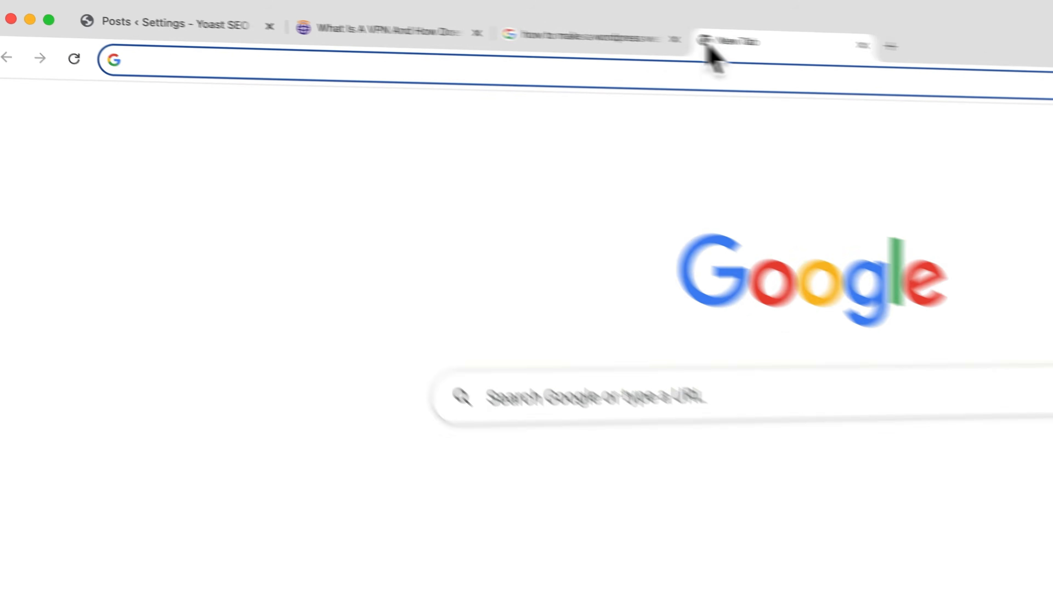
text(yoast seo )
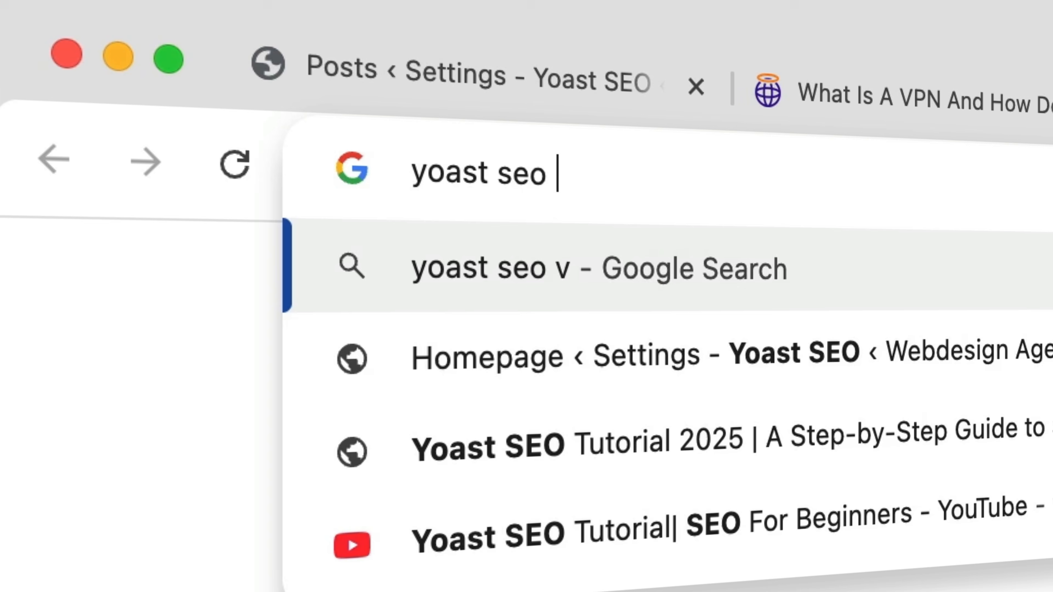
text(variables)
key(Return)
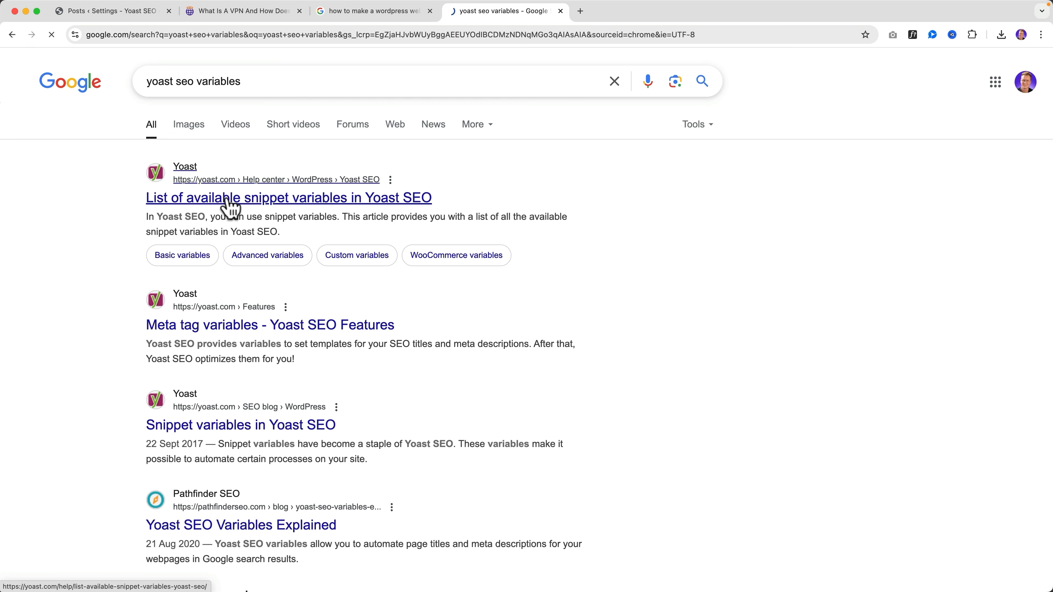
click(227, 200)
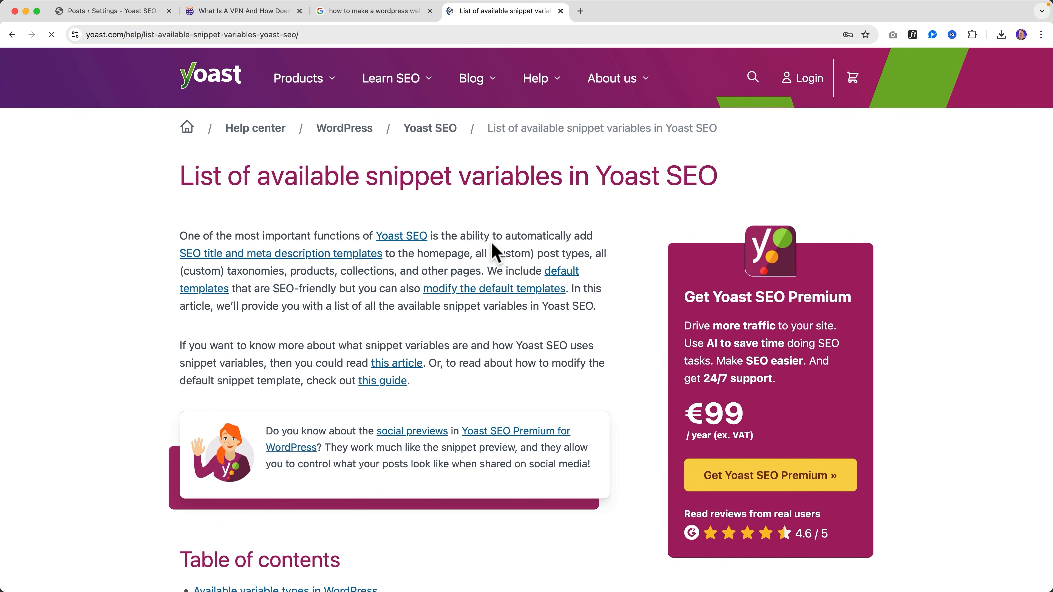
Step: Find "year" on the article page and copy the %%currentyear%% variable
scroll(494, 251, down, 5)
key(super+f)
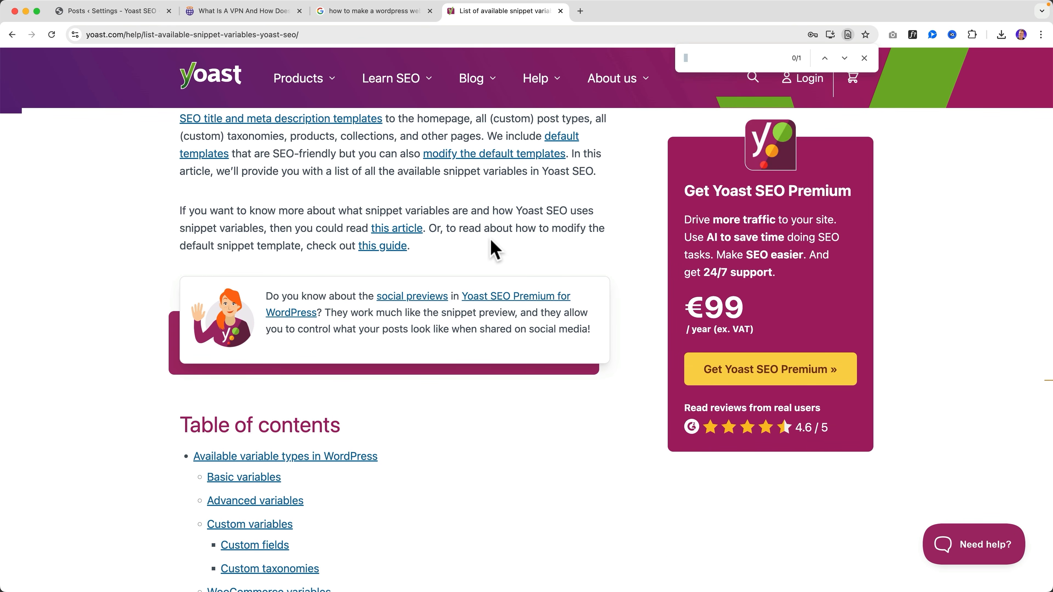
text(year)
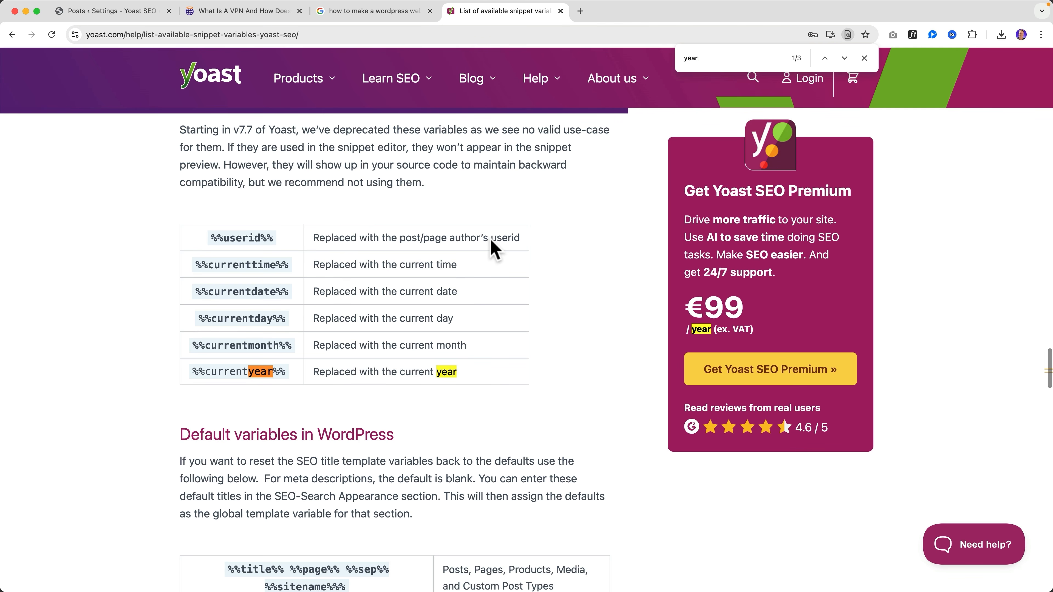
drag(286, 372, 199, 371)
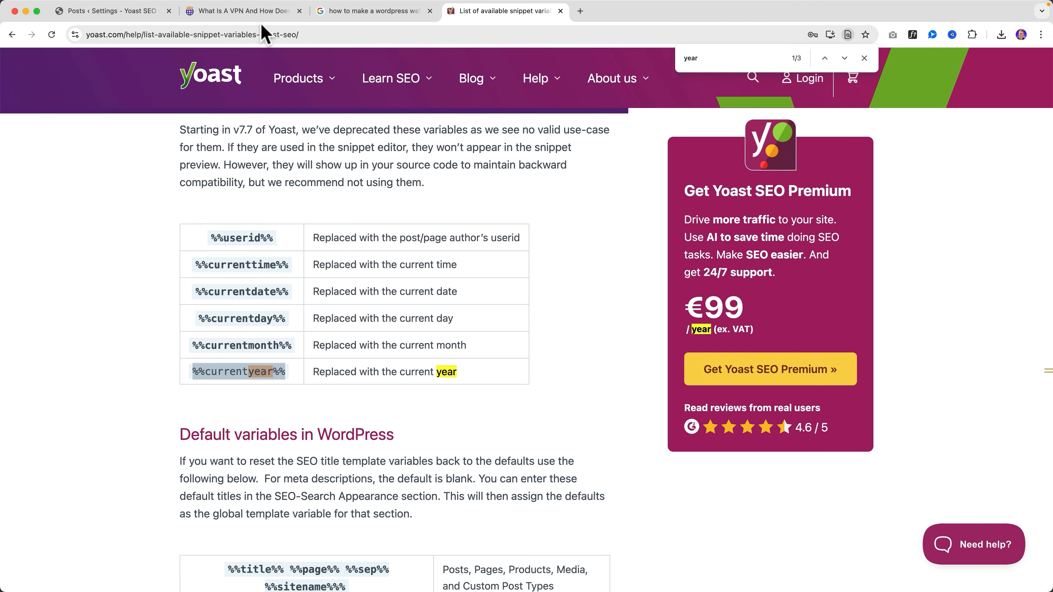
Step: Add the Current year variable after Title in the posts' SEO title and compare it with the VPN blog post's title
click(143, 11)
click(566, 216)
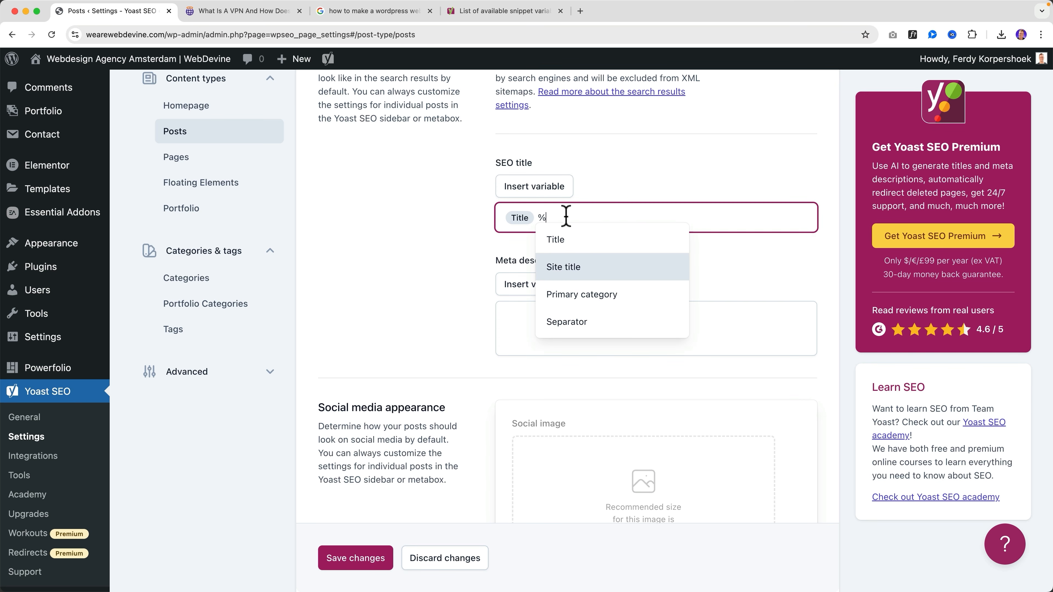
key(BackSpace)
text(Current year)
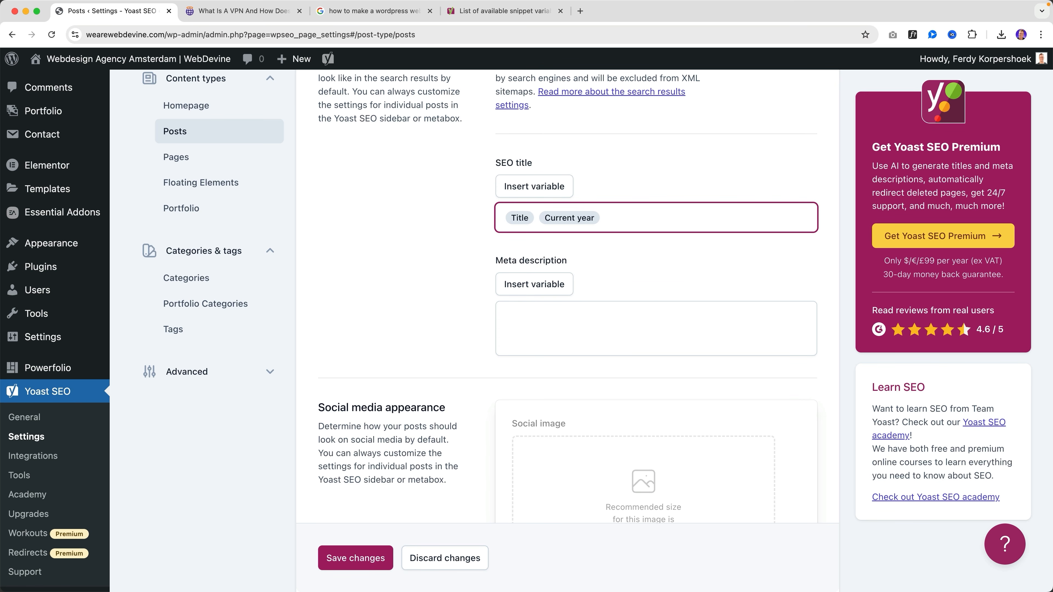
click(269, 14)
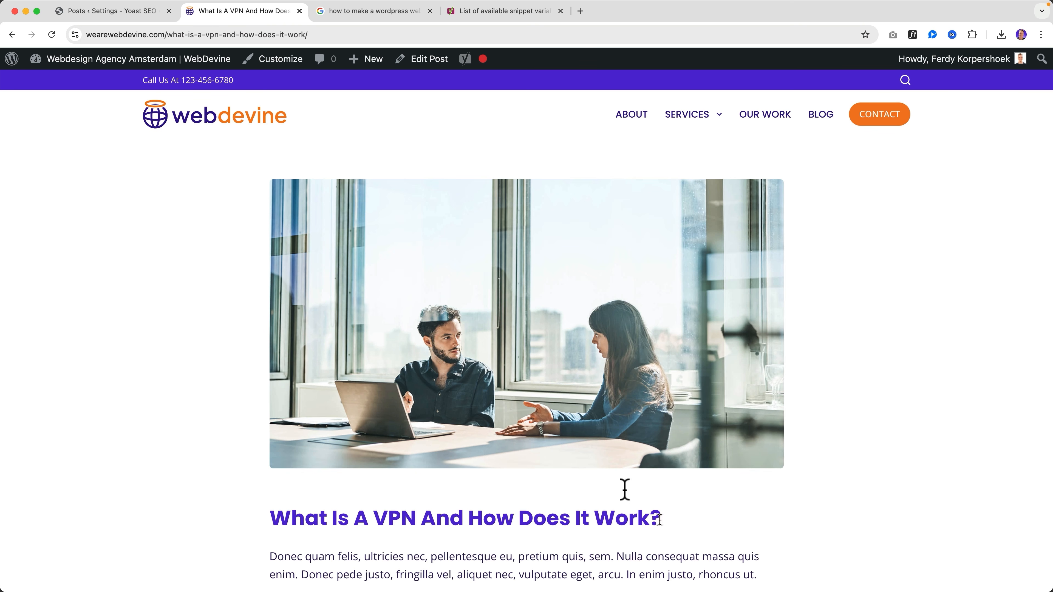
click(125, 17)
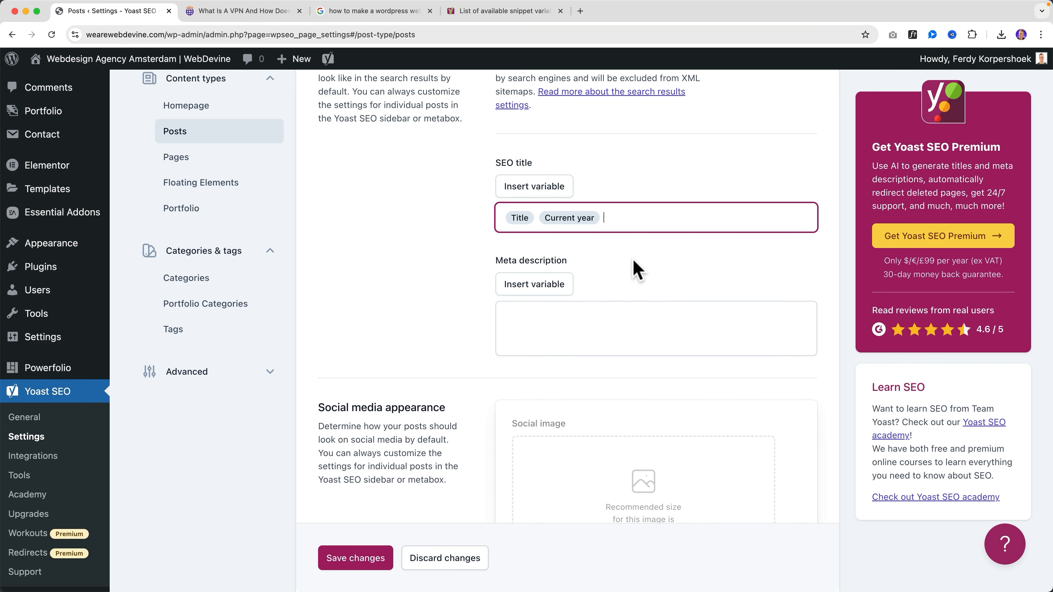
Step: Try "Hey there." as the posts' meta description and clear the text again
scroll(628, 257, down, 3)
scroll(622, 254, up, 1)
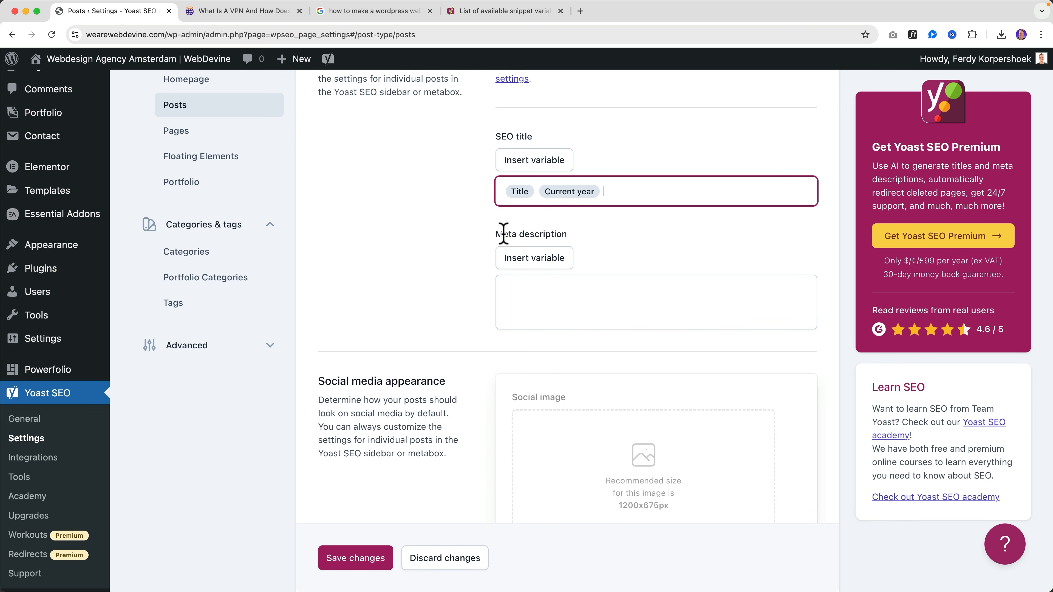
click(532, 295)
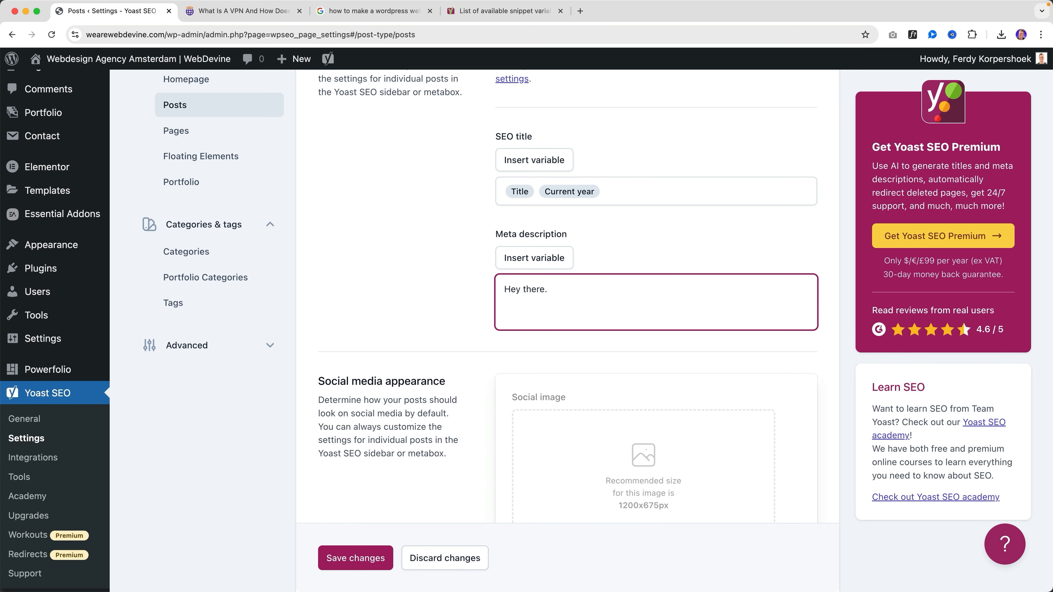
key(super+a)
key(BackSpace)
Step: Examine the Social media appearance settings for posts alongside the live VPN blog post
scroll(471, 293, down, 5)
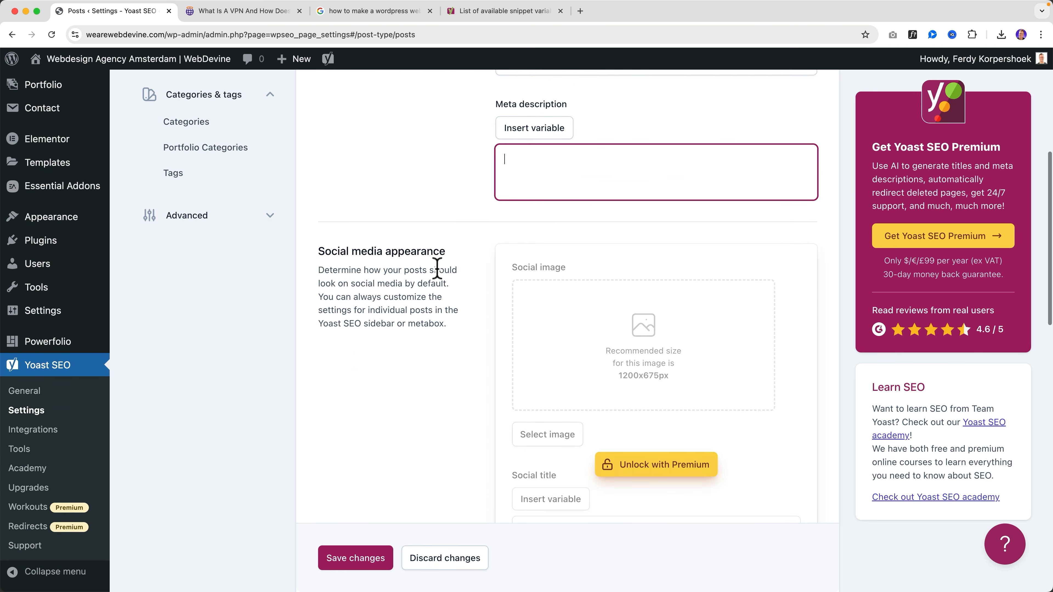
click(367, 248)
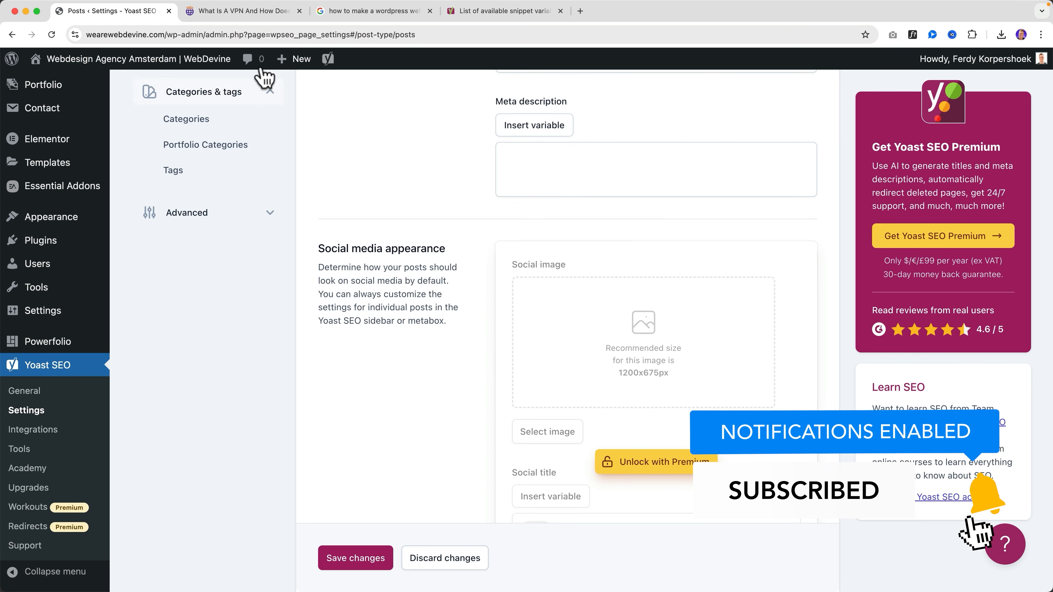
click(248, 12)
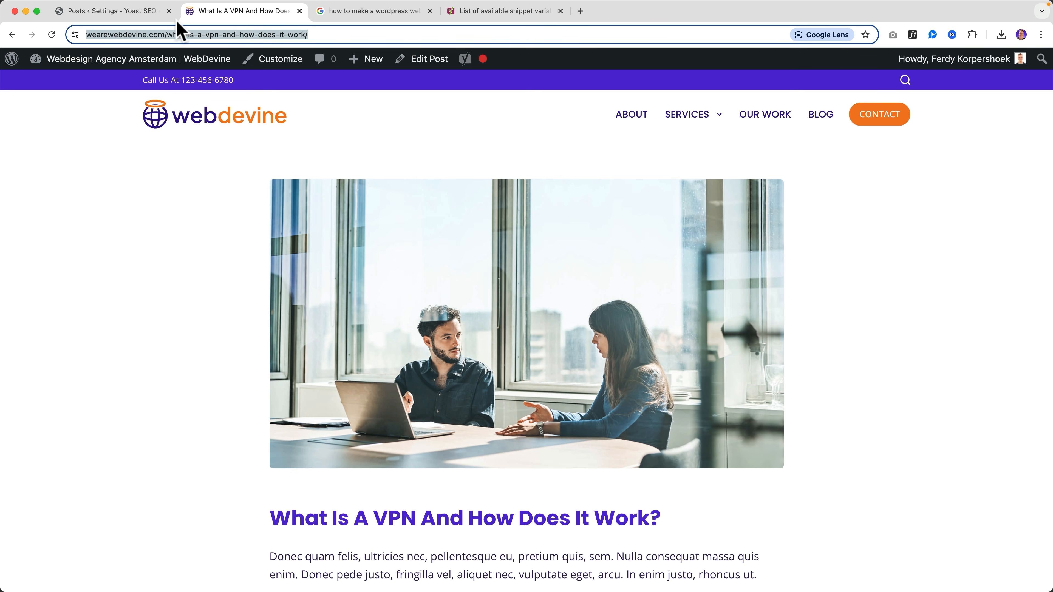
click(112, 12)
click(220, 13)
click(135, 17)
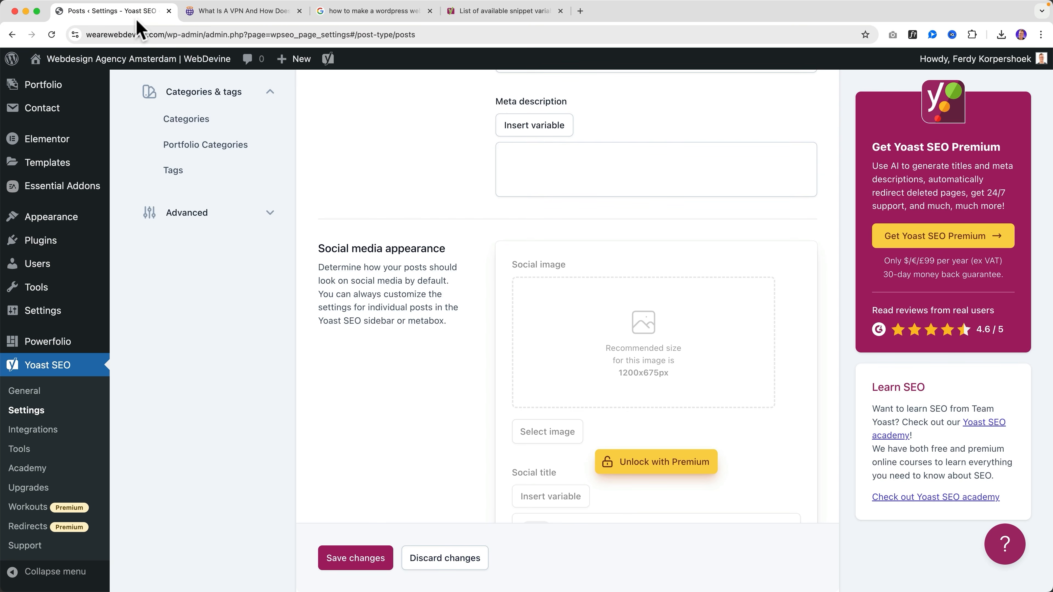
scroll(514, 334, down, 4)
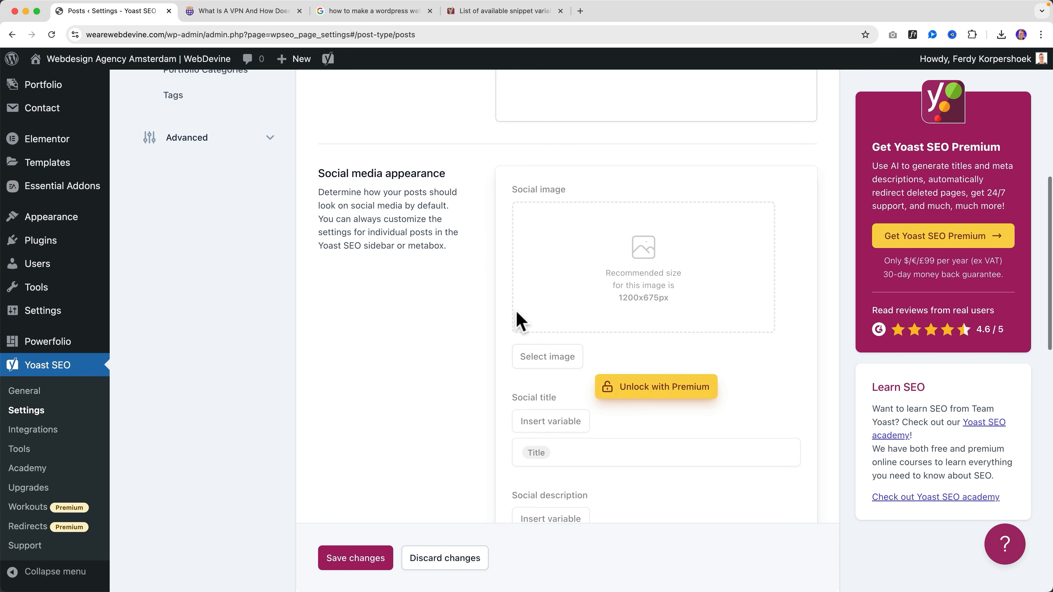
Step: Open facebook.com in a new tab and paste the VPN blog post's URL into a new post to preview its link card
click(251, 16)
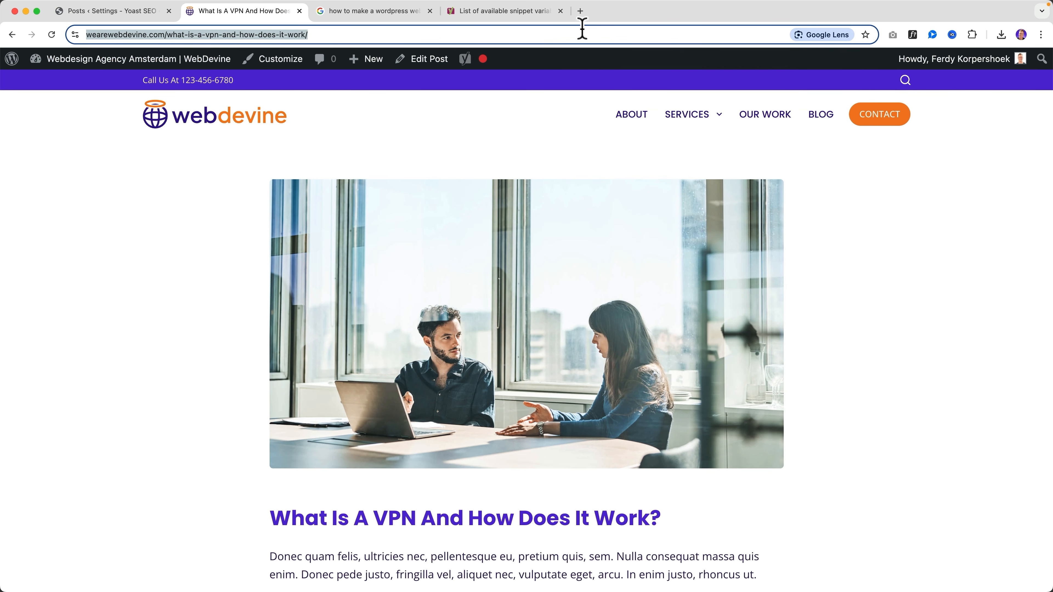
click(579, 11)
text(facebook.com)
key(Return)
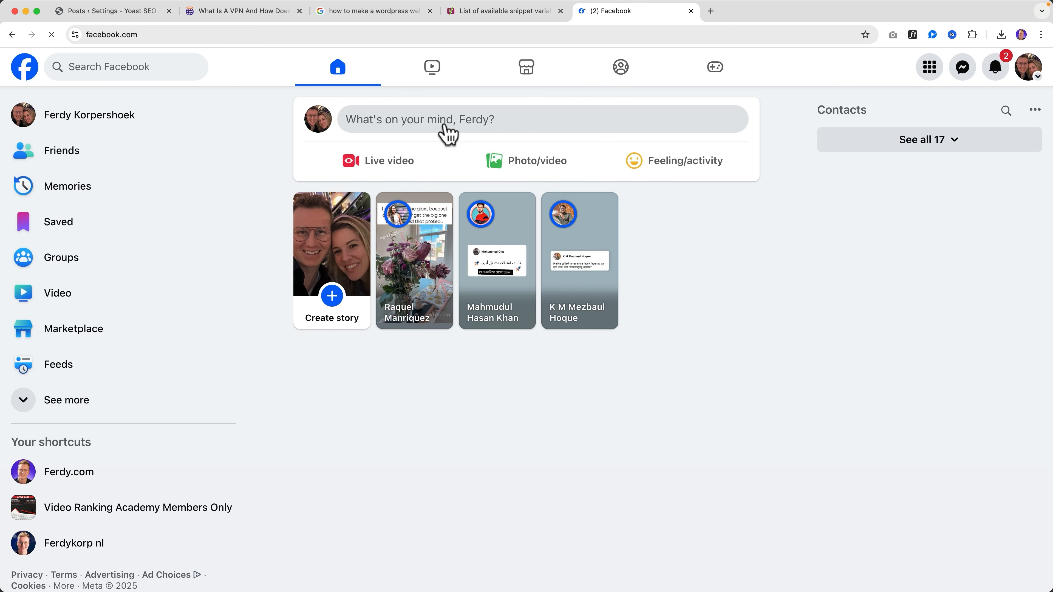
click(448, 128)
text(https://wearewebdevine.com/what-is-a-vpn-and-how-does-it-work/)
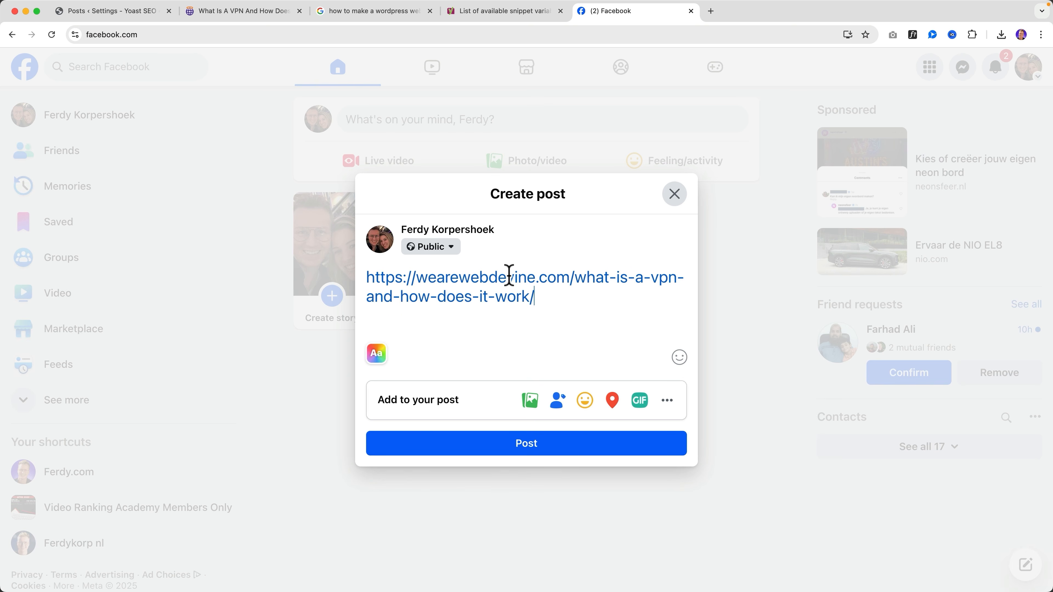
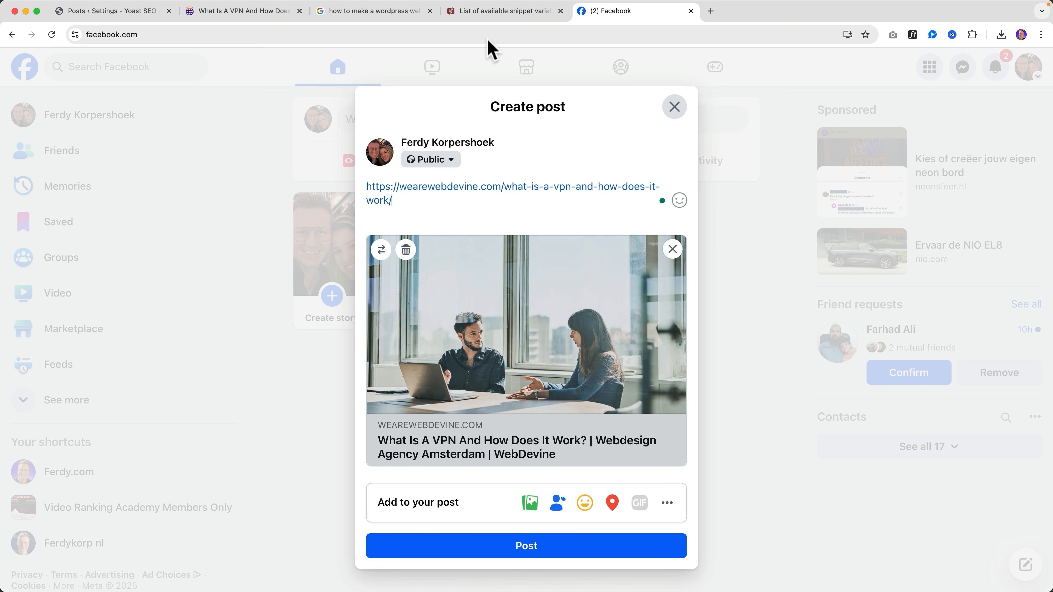
Step: Return to the Yoast settings for posts and save the changes
click(473, 12)
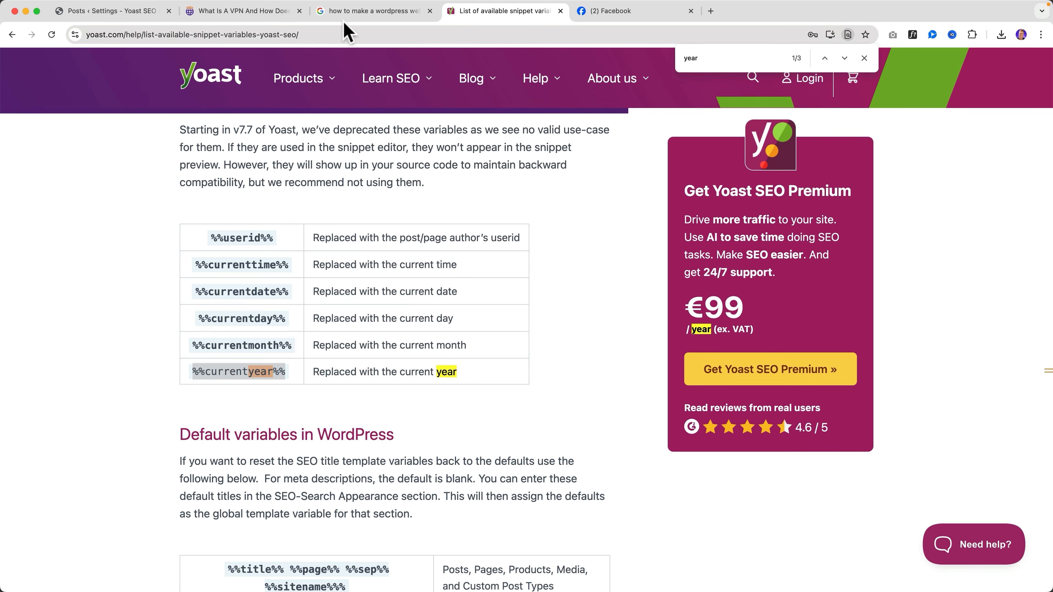
click(258, 12)
click(158, 13)
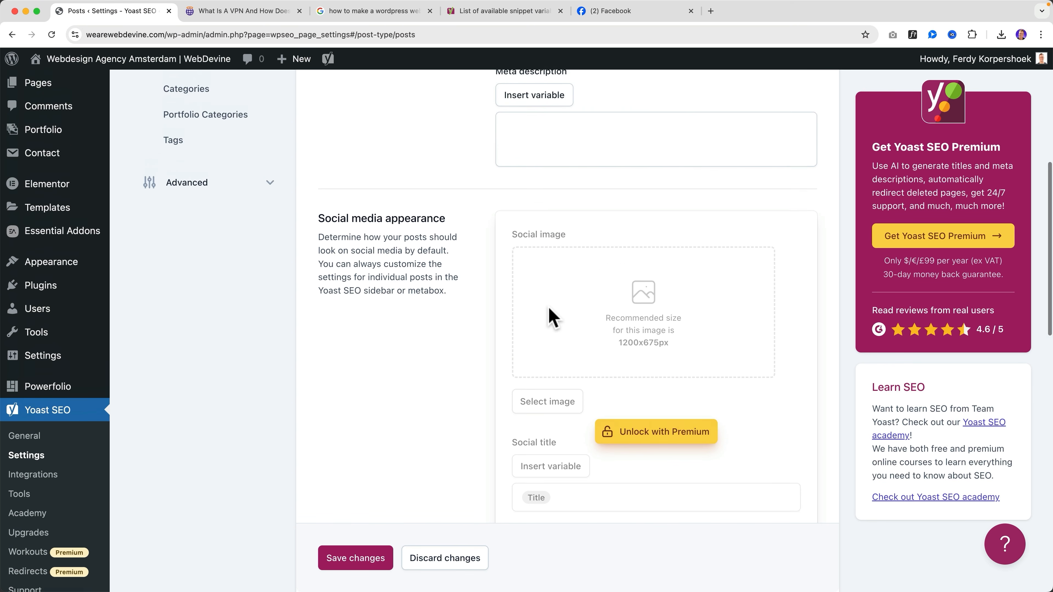
scroll(551, 317, up, 10)
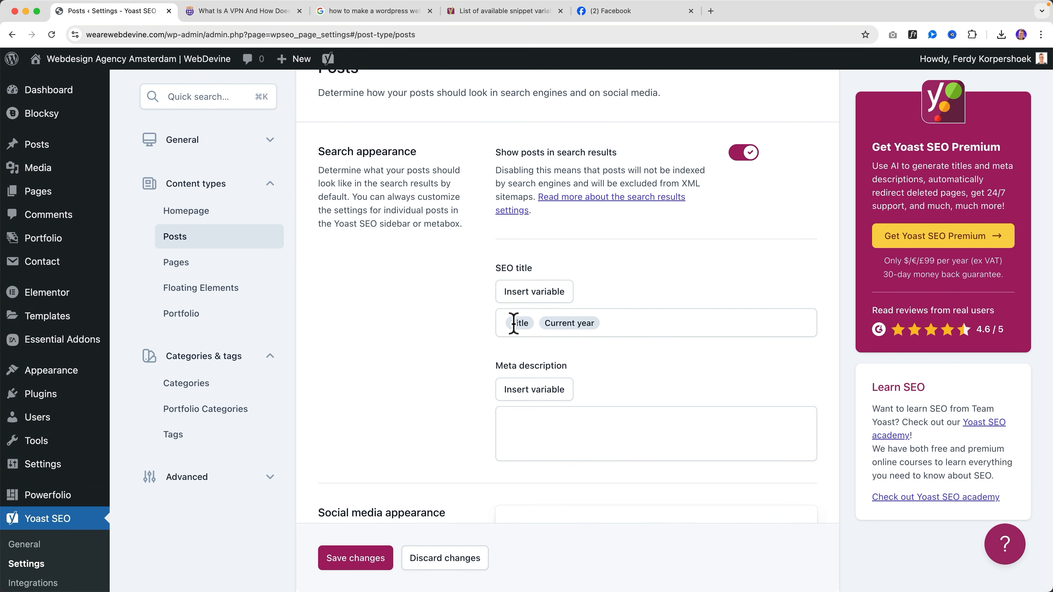
scroll(399, 383, down, 15)
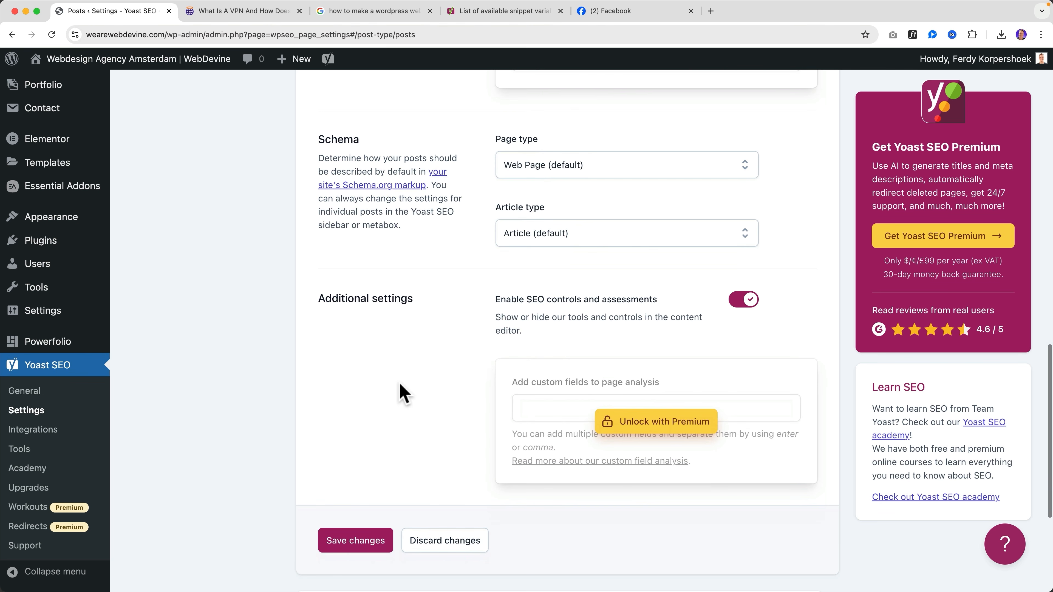
click(370, 516)
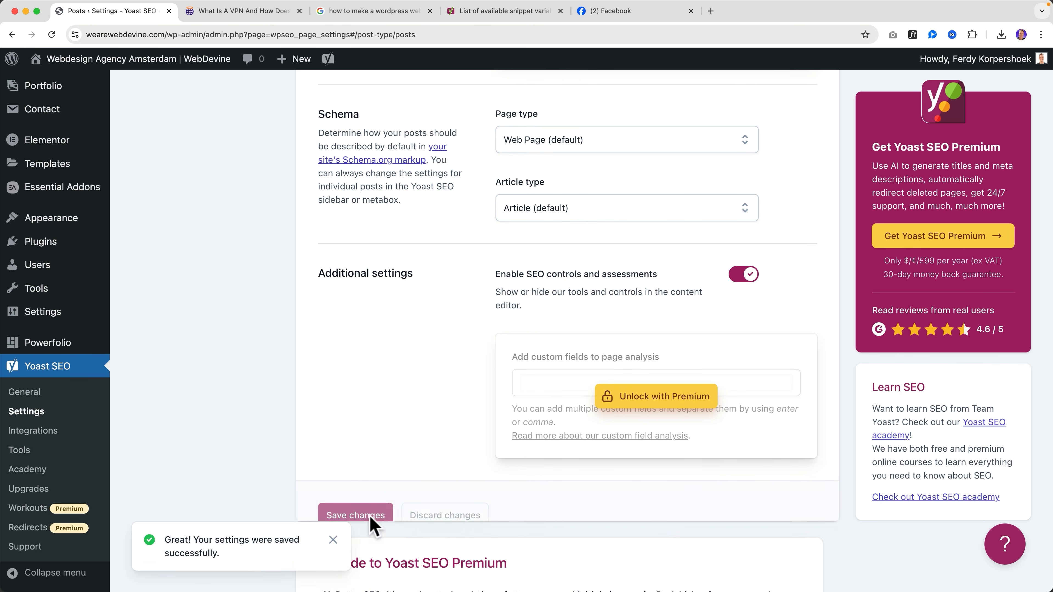
Step: Close the Facebook post draft without publishing it and switch back to the Yoast settings for posts
click(584, 10)
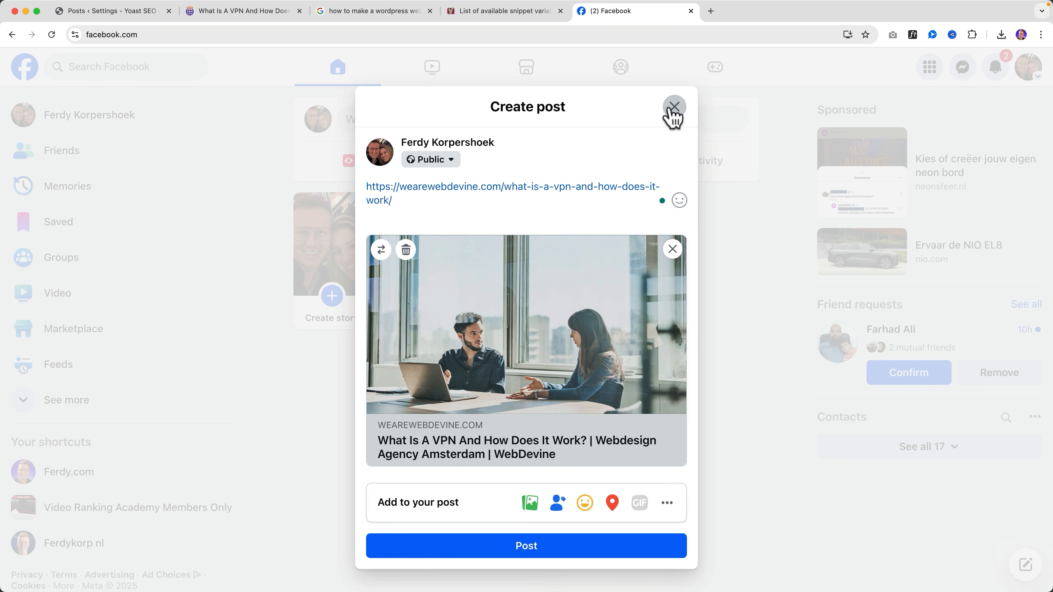
click(674, 108)
click(137, 12)
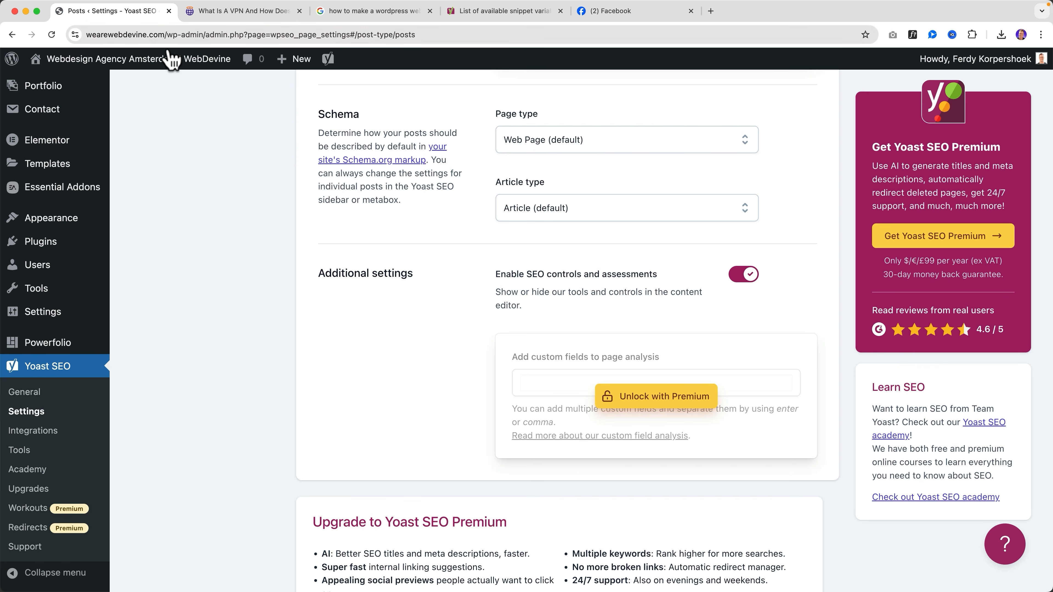
Step: Set the Schema article type for posts to Blog Post
scroll(556, 280, up, 15)
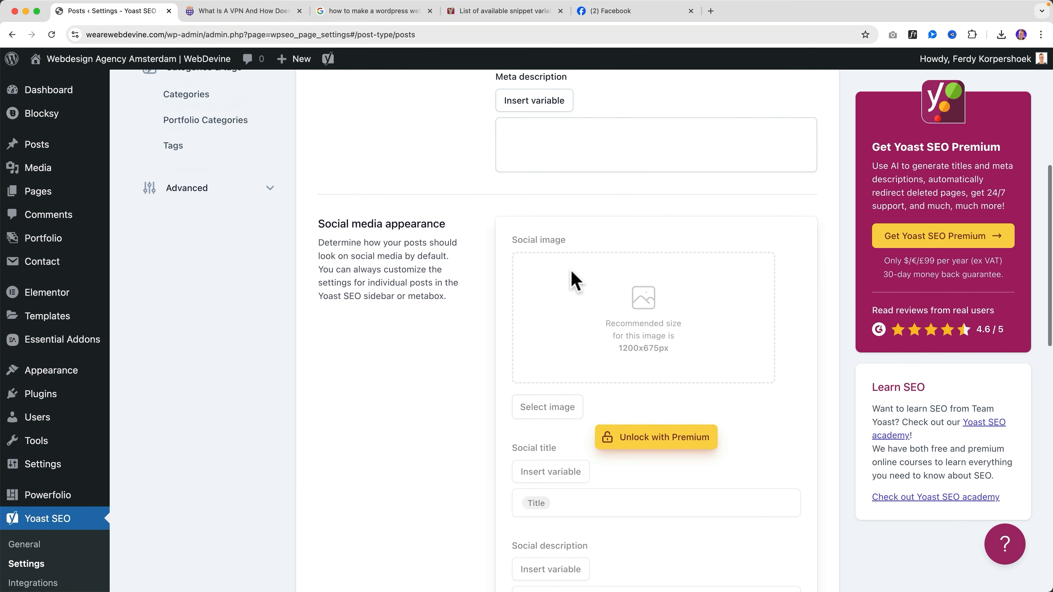
scroll(546, 320, down, 12)
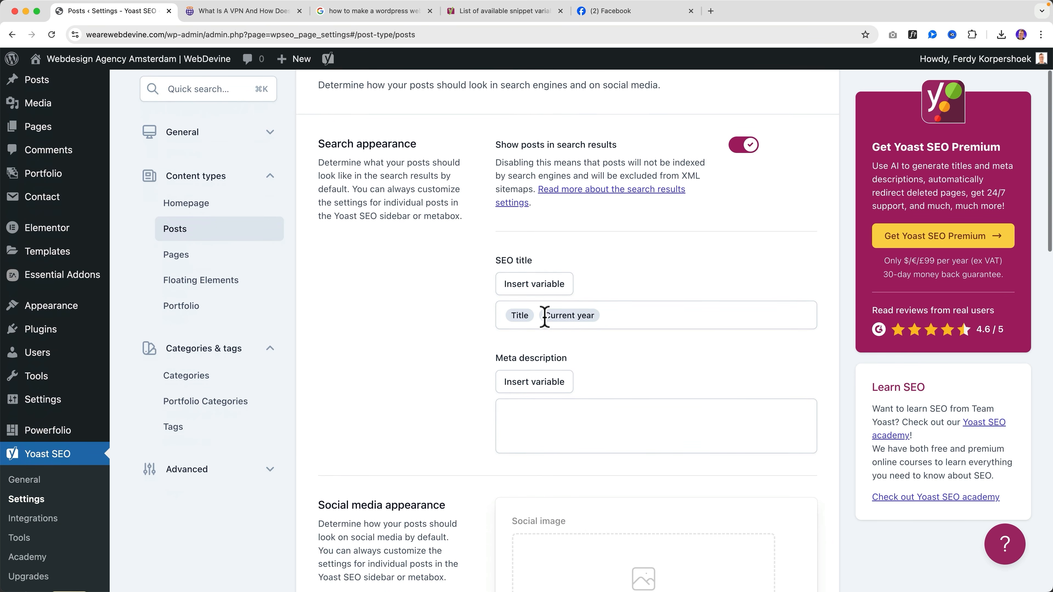
scroll(546, 321, down, 8)
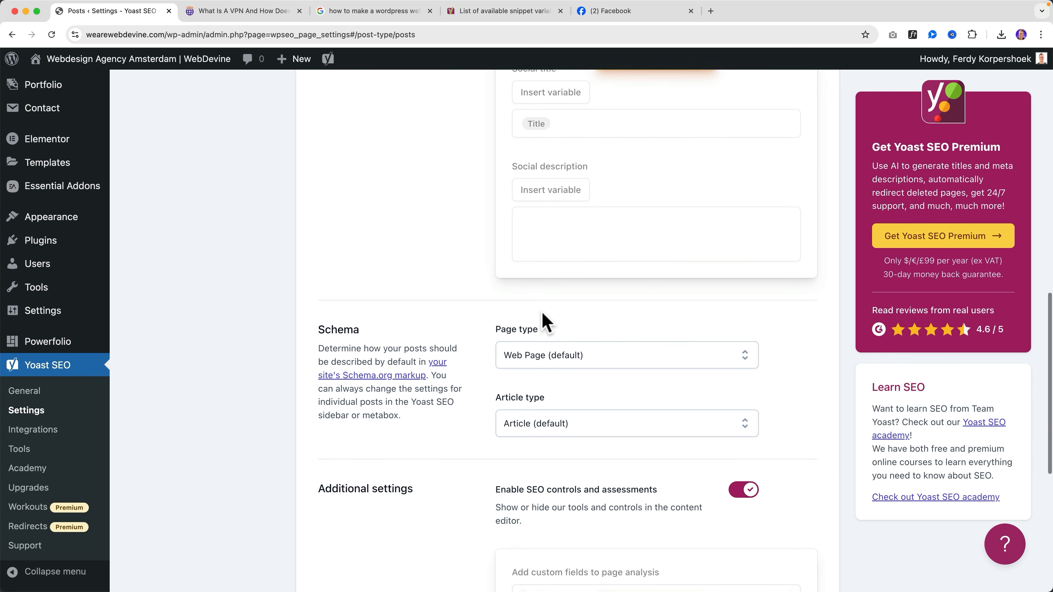
scroll(494, 280, down, 1)
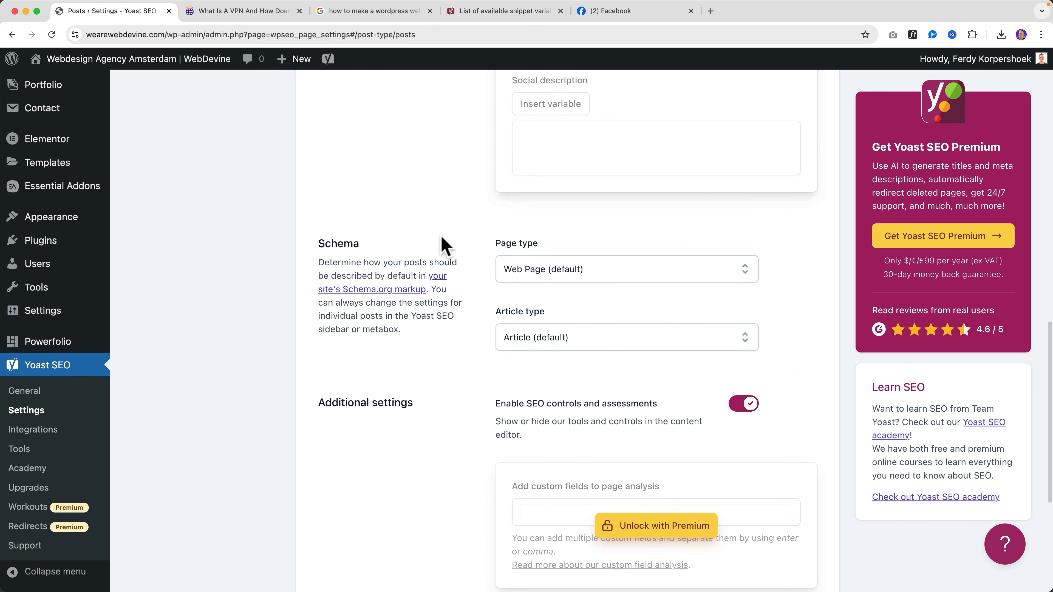
scroll(235, 231, up, 18)
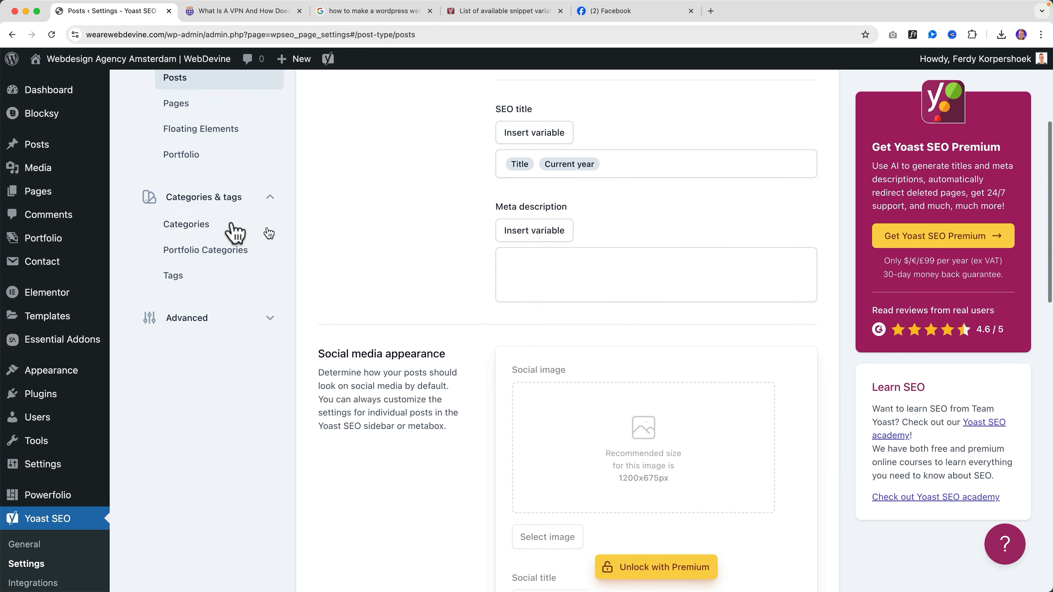
scroll(458, 296, down, 18)
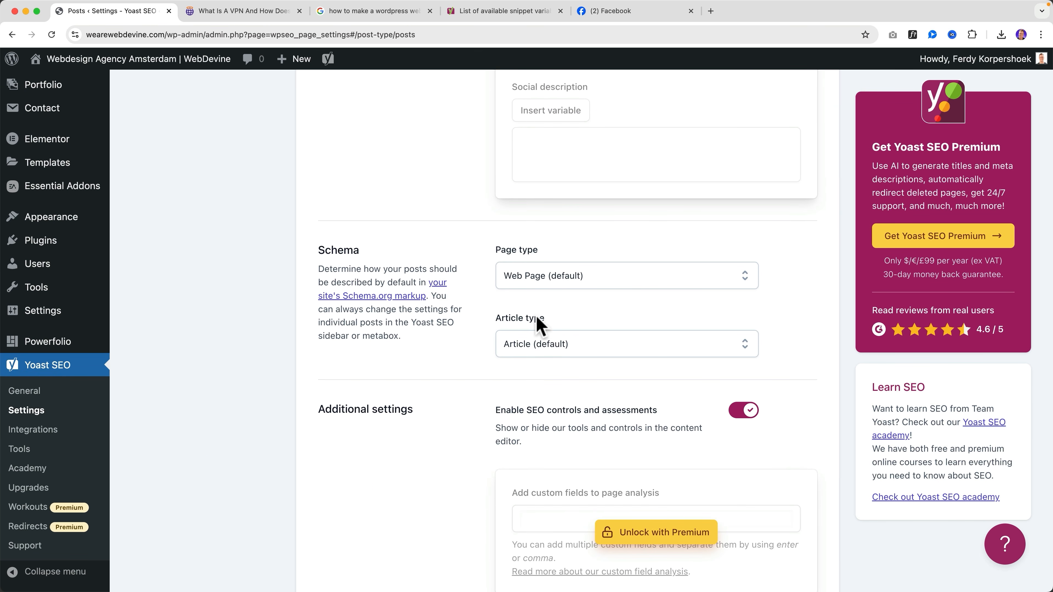
click(575, 347)
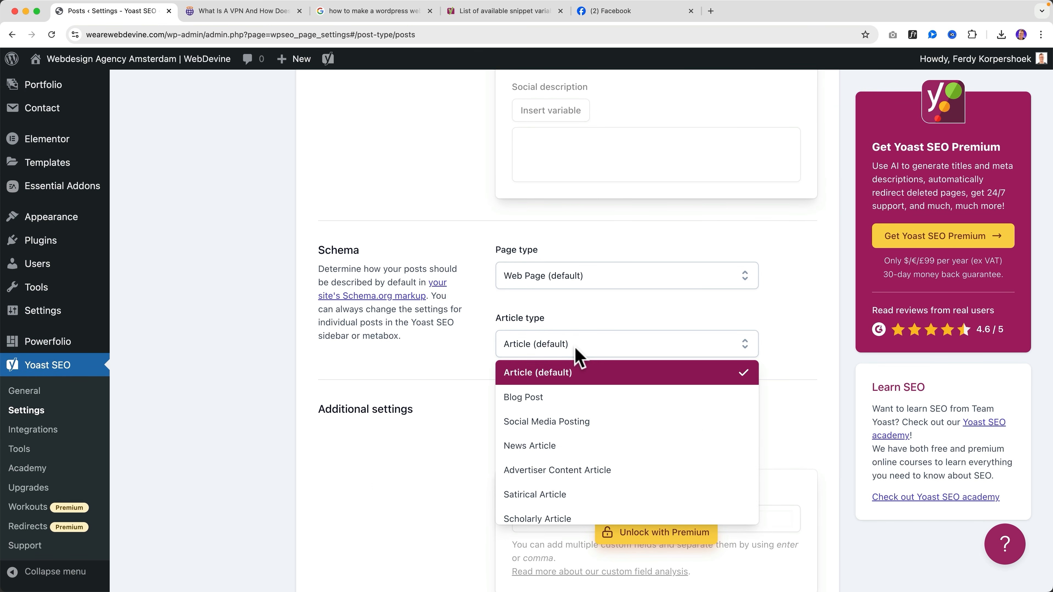
click(543, 397)
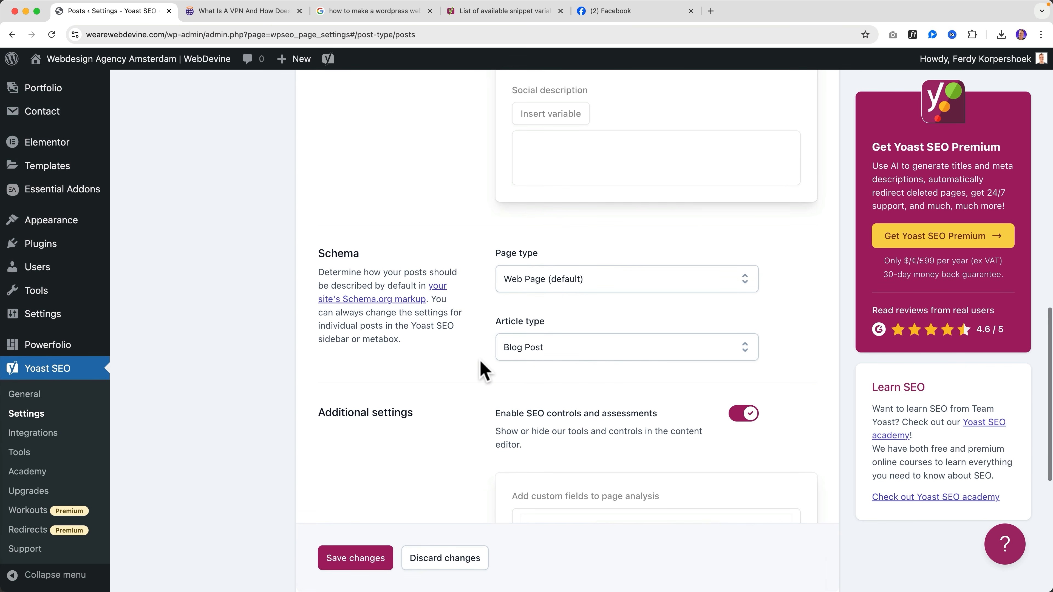
Step: Check the additional settings for posts and save the changes
scroll(481, 365, down, 4)
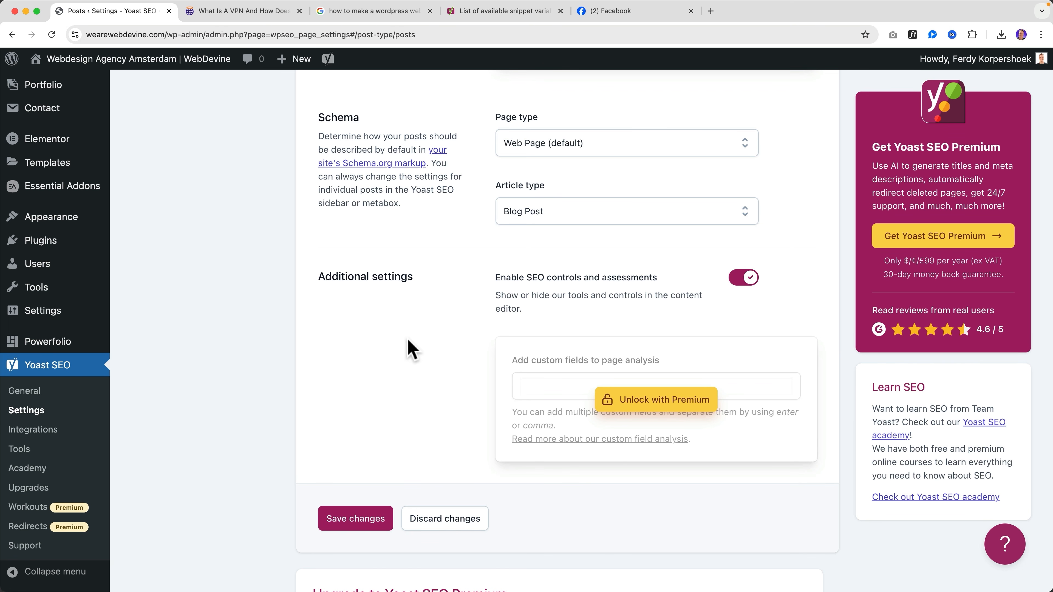
scroll(413, 345, down, 2)
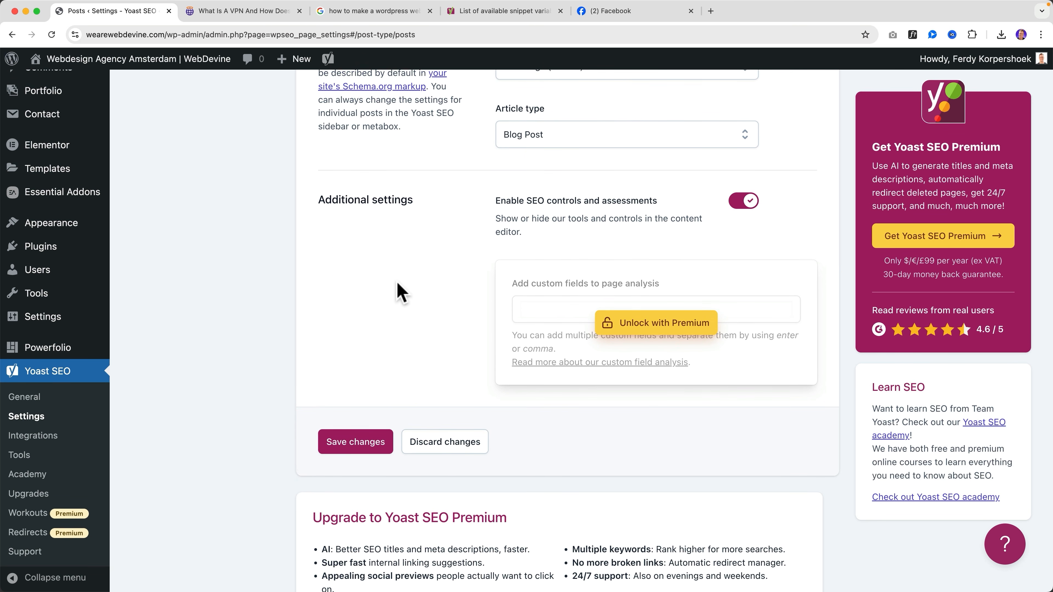
scroll(399, 290, down, 4)
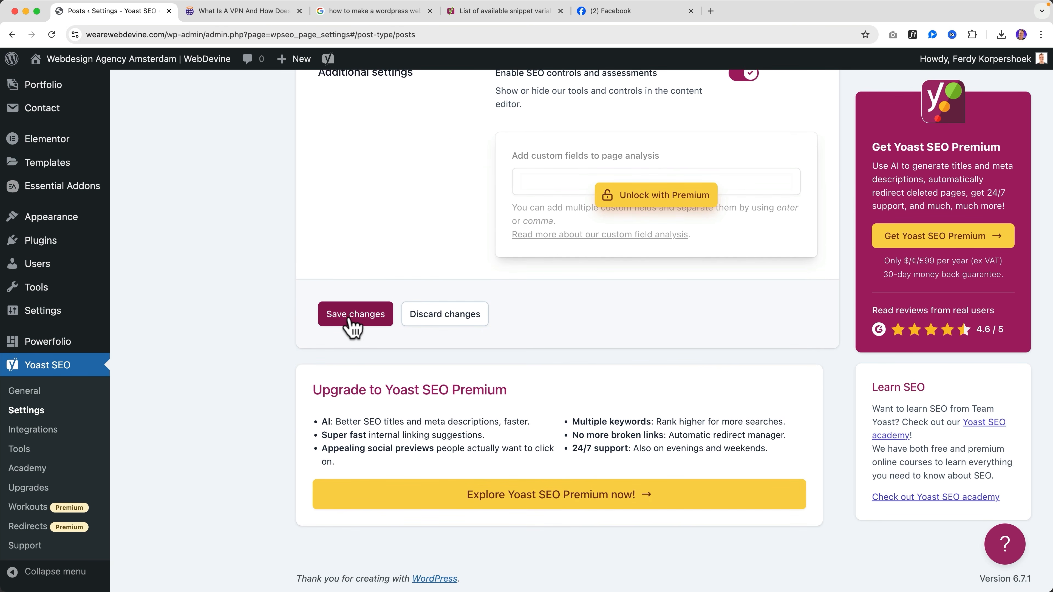
click(351, 320)
Step: Open the Pages content type settings and change the SEO title to the variables Title, Separator and Site title
scroll(414, 311, up, 5)
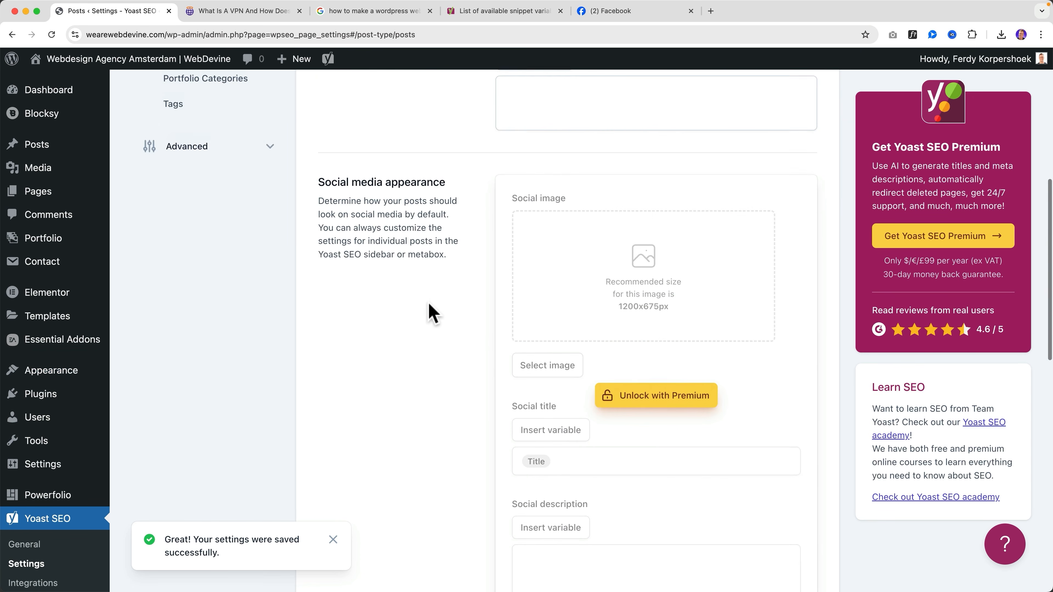
scroll(455, 302, up, 10)
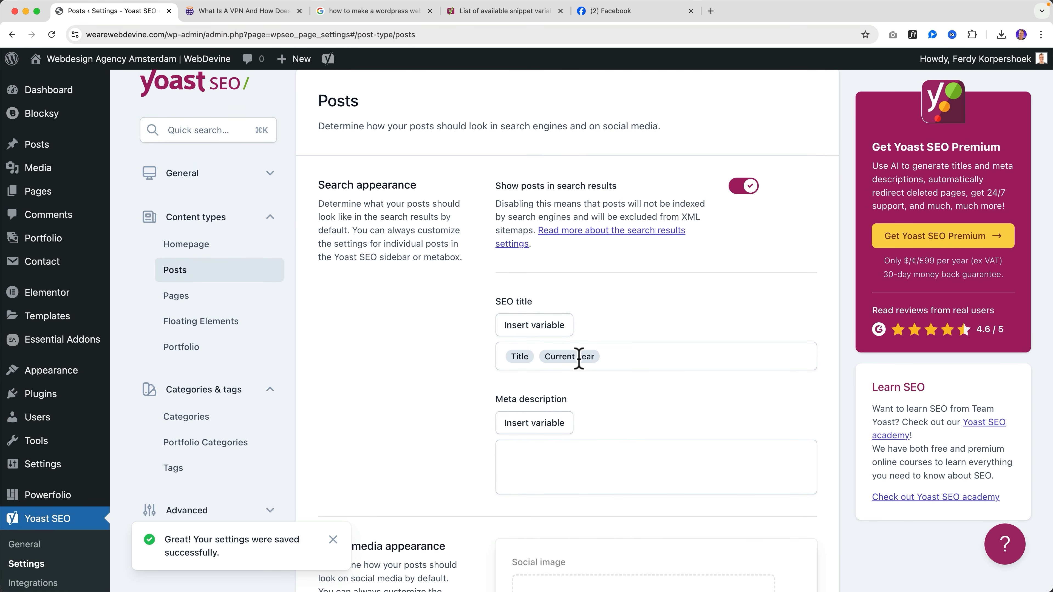
click(182, 299)
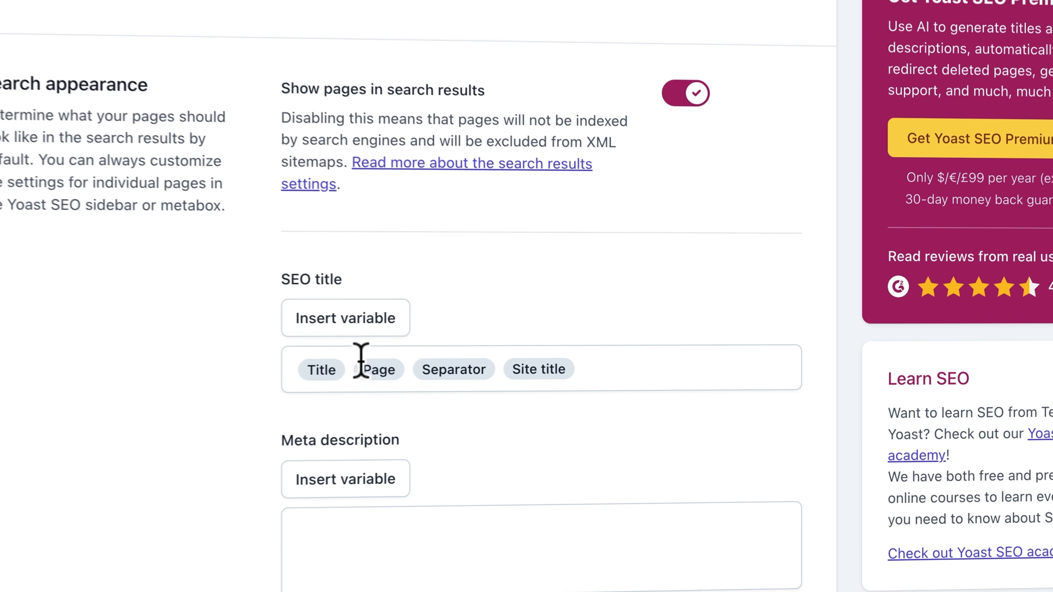
click(601, 365)
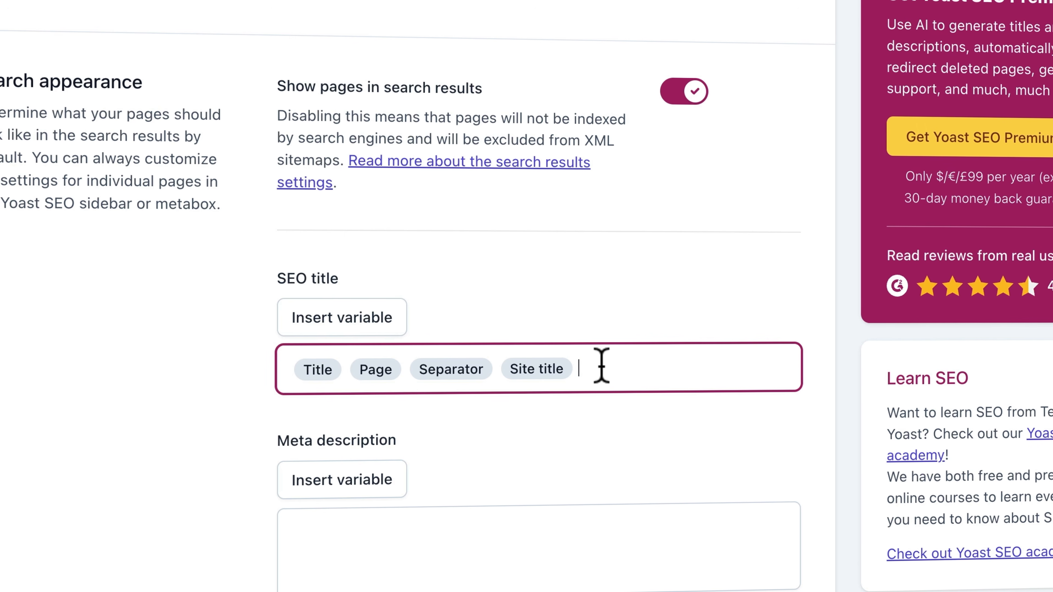
key(BackSpace)
key(BackSpace)
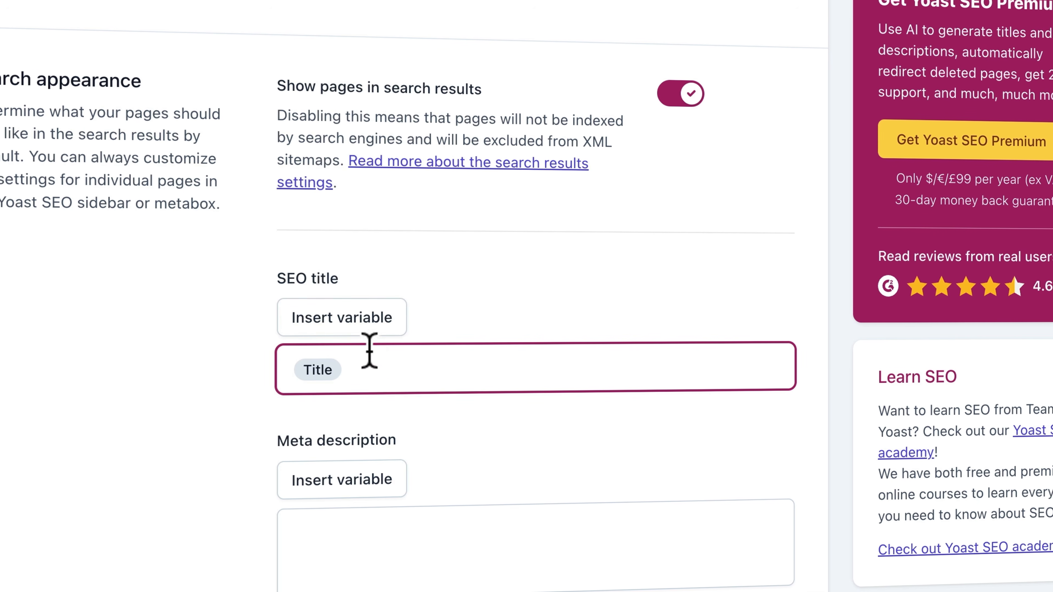
text(%)
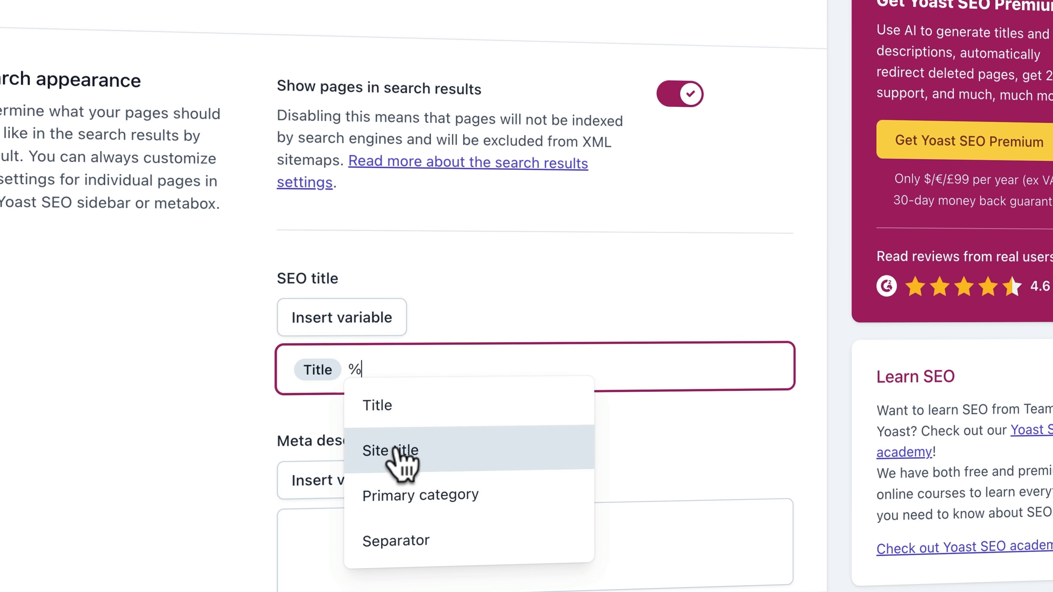
click(411, 537)
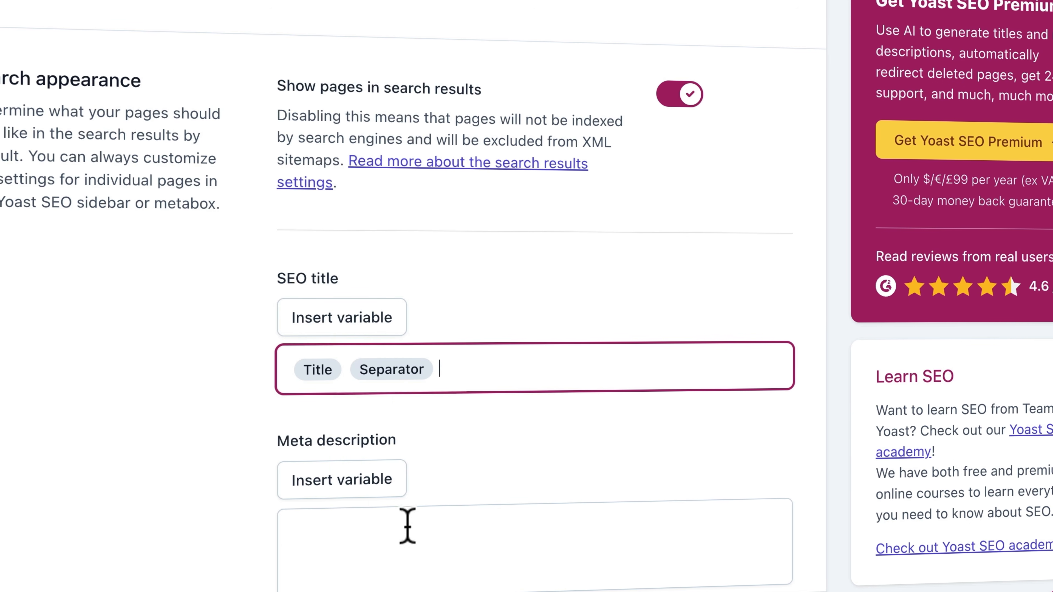
click(367, 326)
click(483, 450)
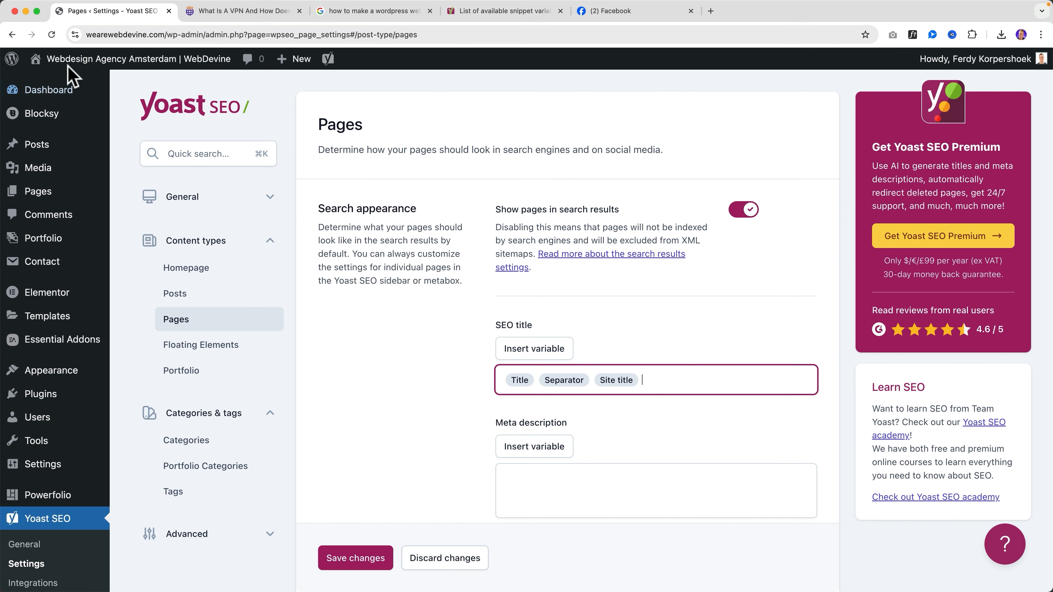
Step: Look over the social media, schema and additional settings for pages and save the changes
mouse_move(133, 71)
scroll(481, 330, down, 10)
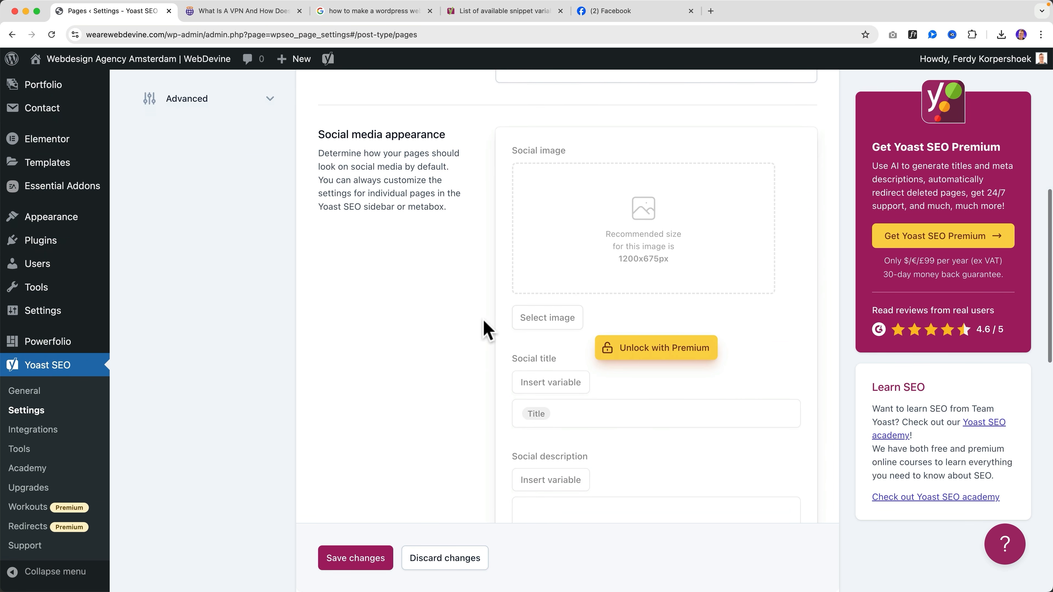
scroll(487, 330, down, 5)
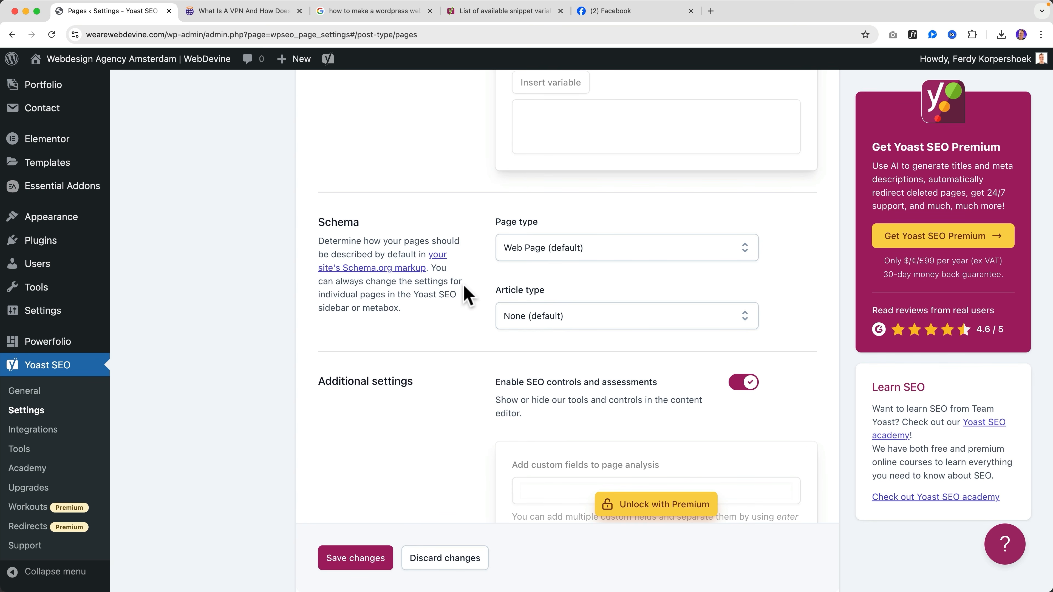
scroll(463, 285, up, 15)
scroll(408, 337, down, 10)
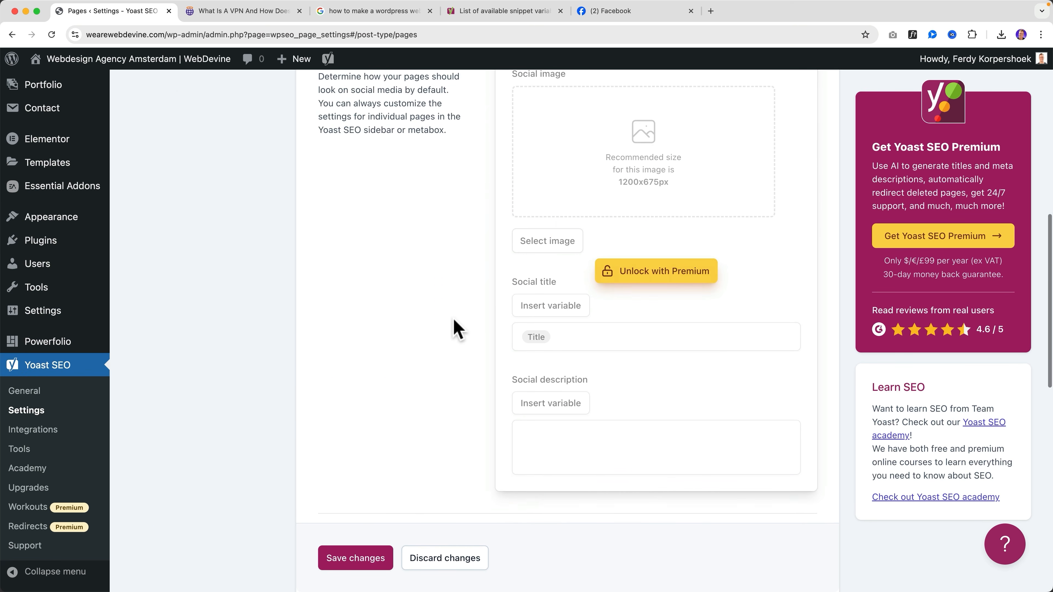
scroll(458, 324, down, 10)
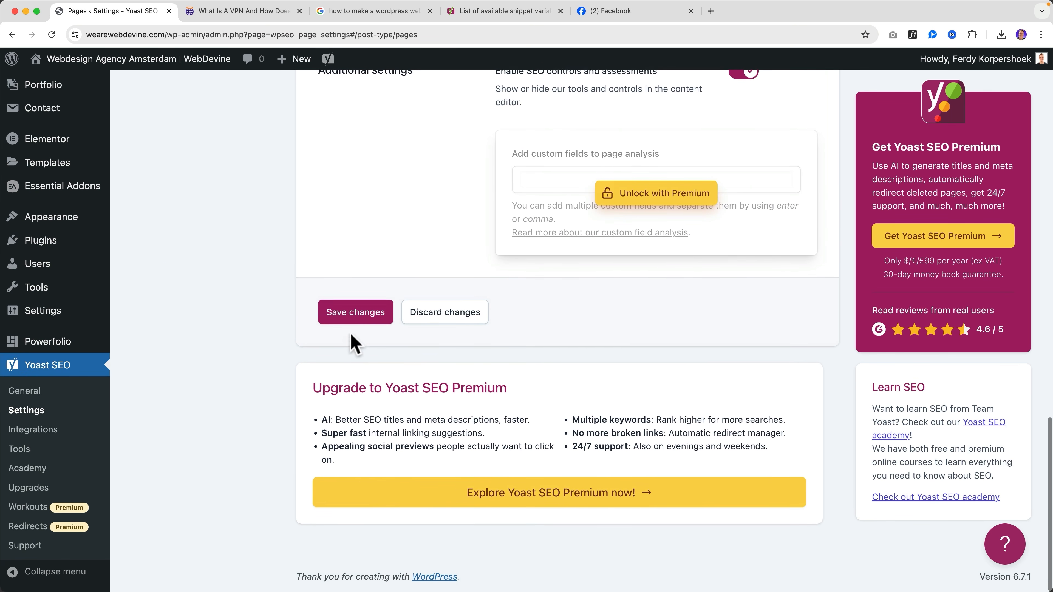
click(351, 318)
Step: Remove the Page variable from the SEO title for Floating Elements and save the changes
scroll(350, 329, up, 15)
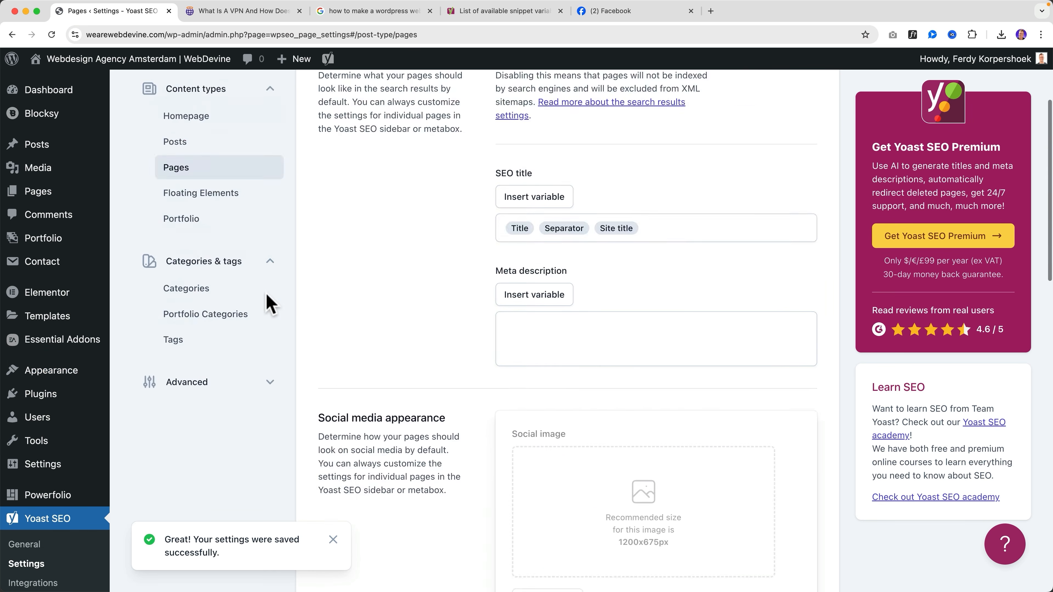
scroll(267, 302, up, 5)
click(217, 346)
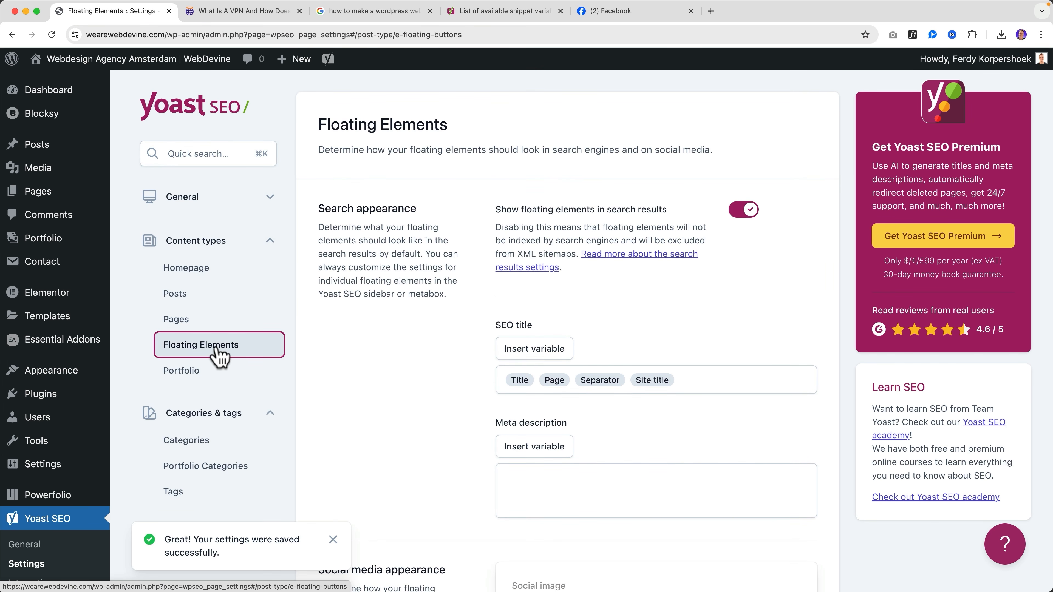
scroll(539, 269, down, 3)
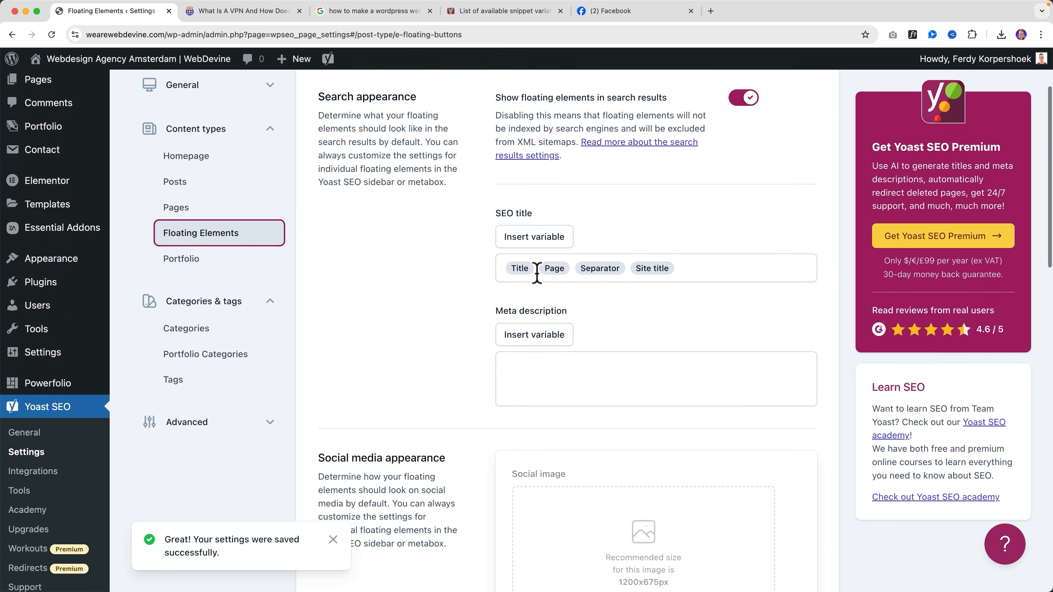
click(538, 270)
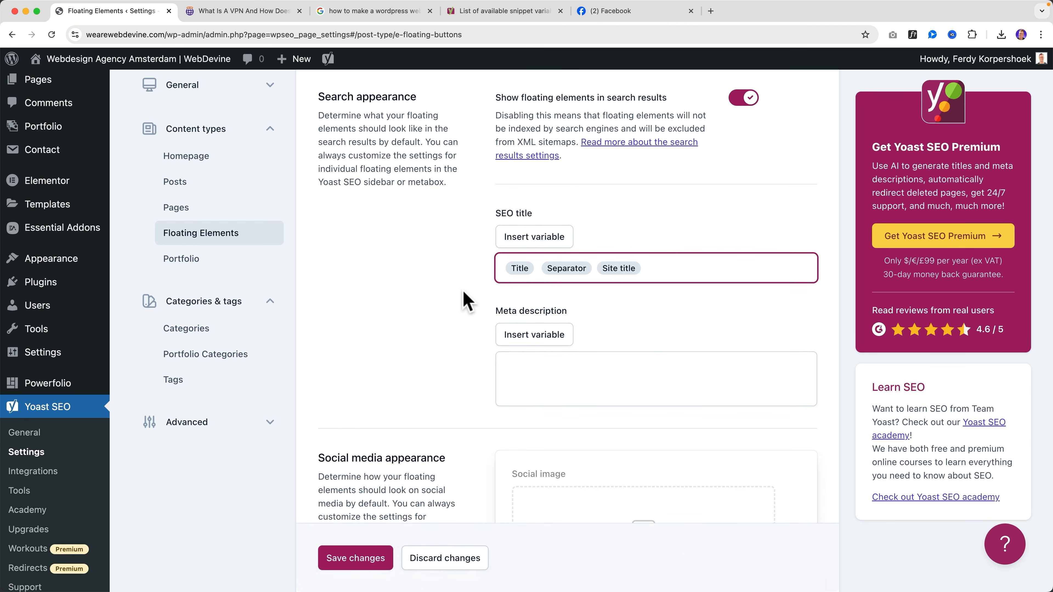
scroll(463, 292, down, 20)
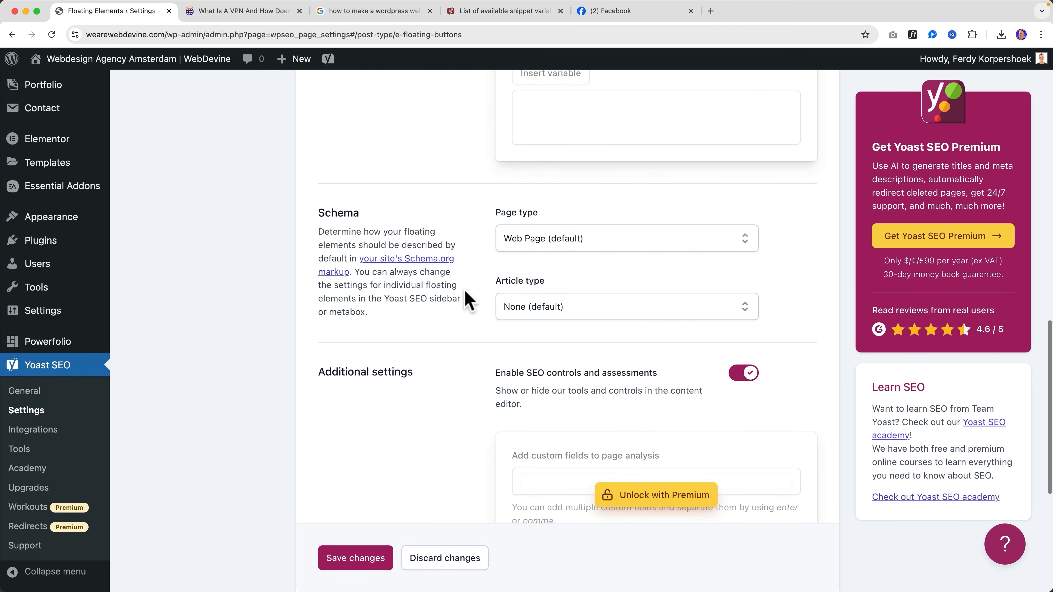
scroll(466, 295, down, 7)
click(352, 316)
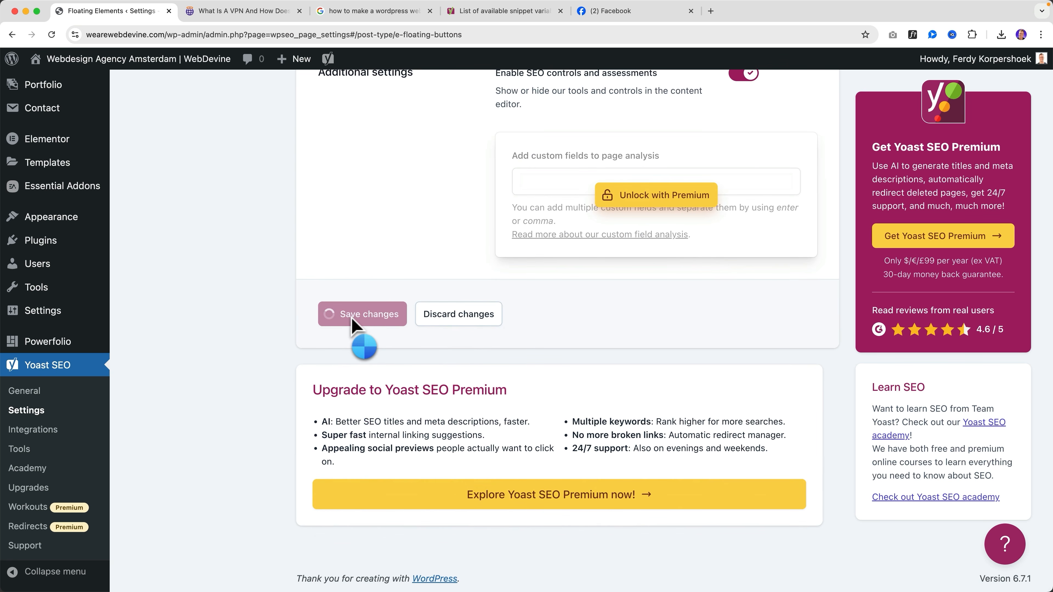
Step: Open the Portfolio content type settings and remove the Page variable from the SEO title
scroll(242, 313, up, 20)
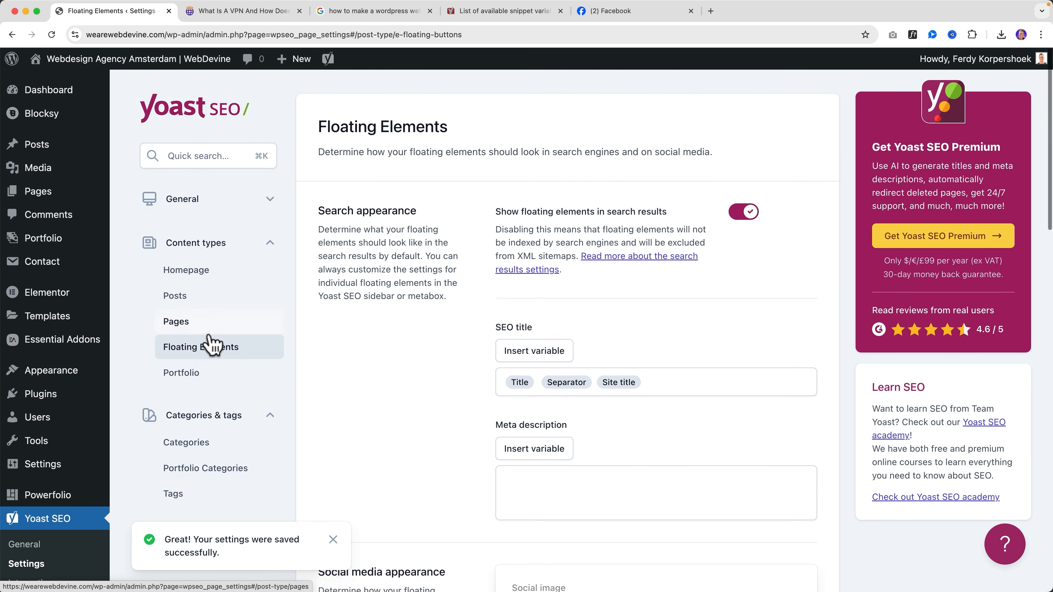
click(202, 372)
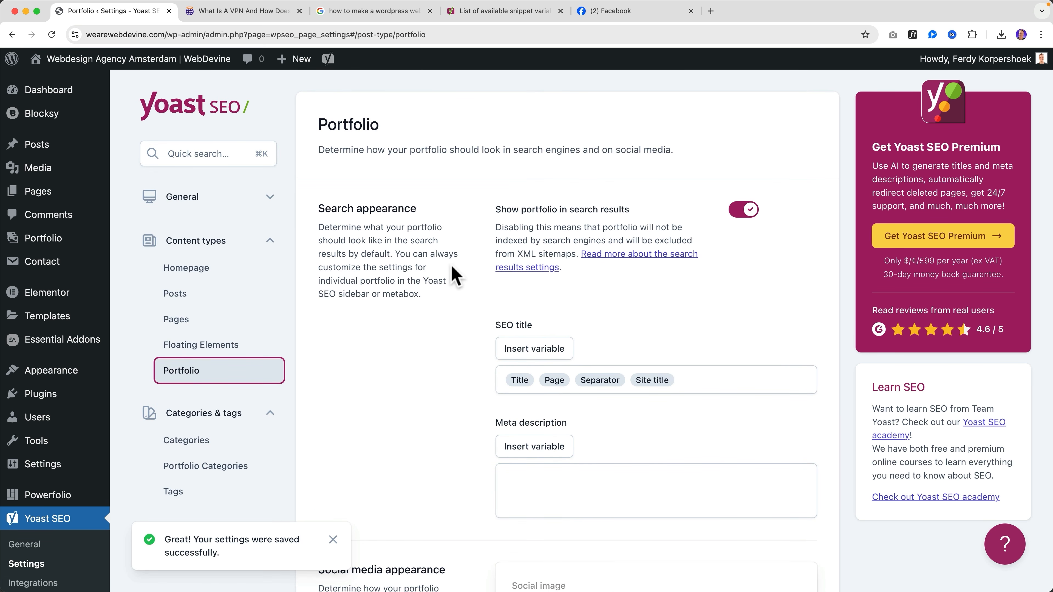
click(540, 382)
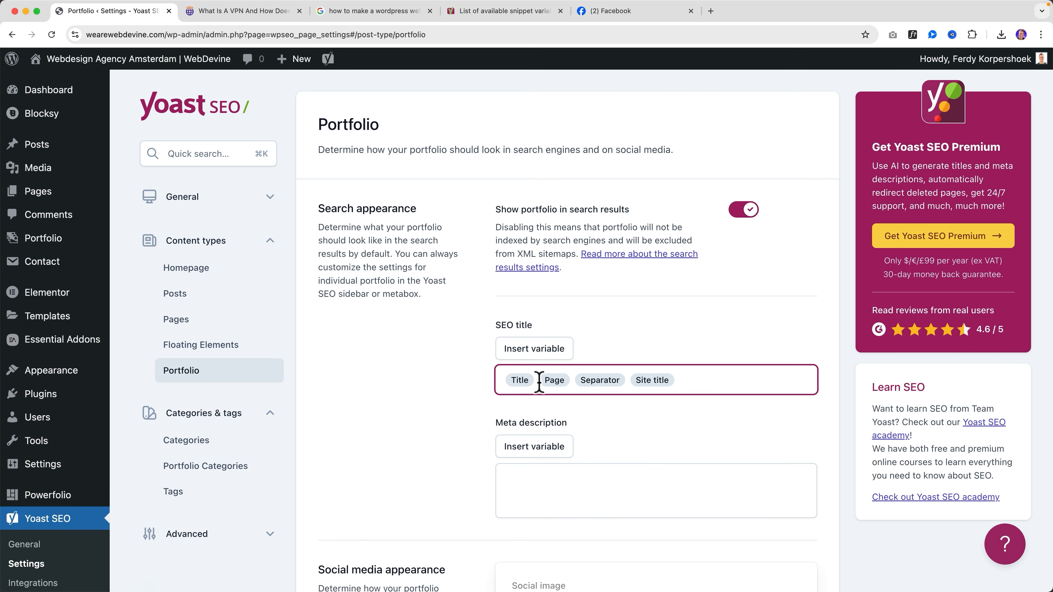
key(Delete)
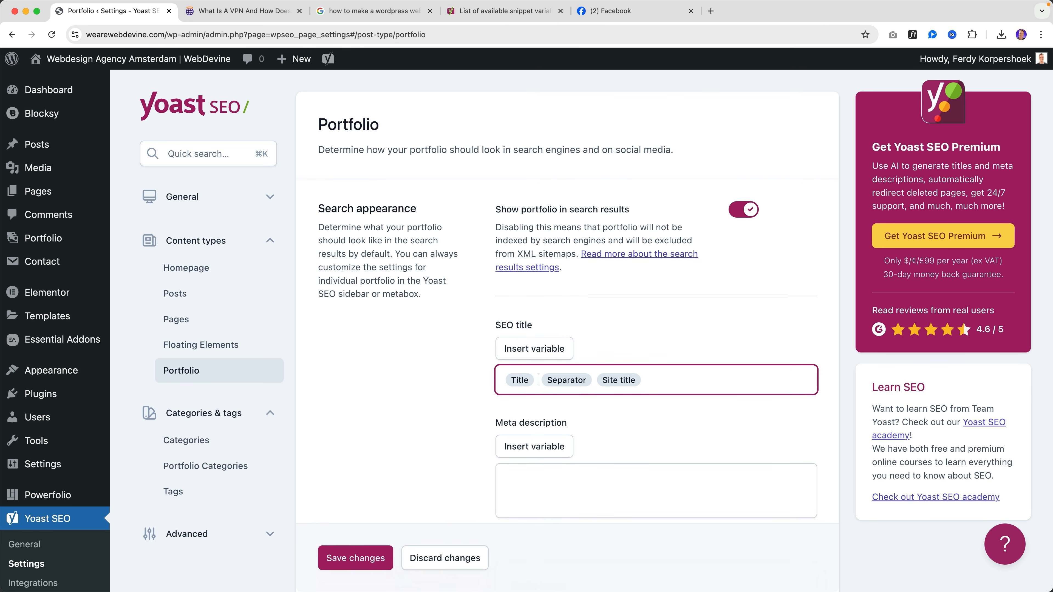
Step: Look over the remaining search, social media, schema and additional settings for the portfolio and save the changes
scroll(470, 388, down, 4)
scroll(451, 252, up, 2)
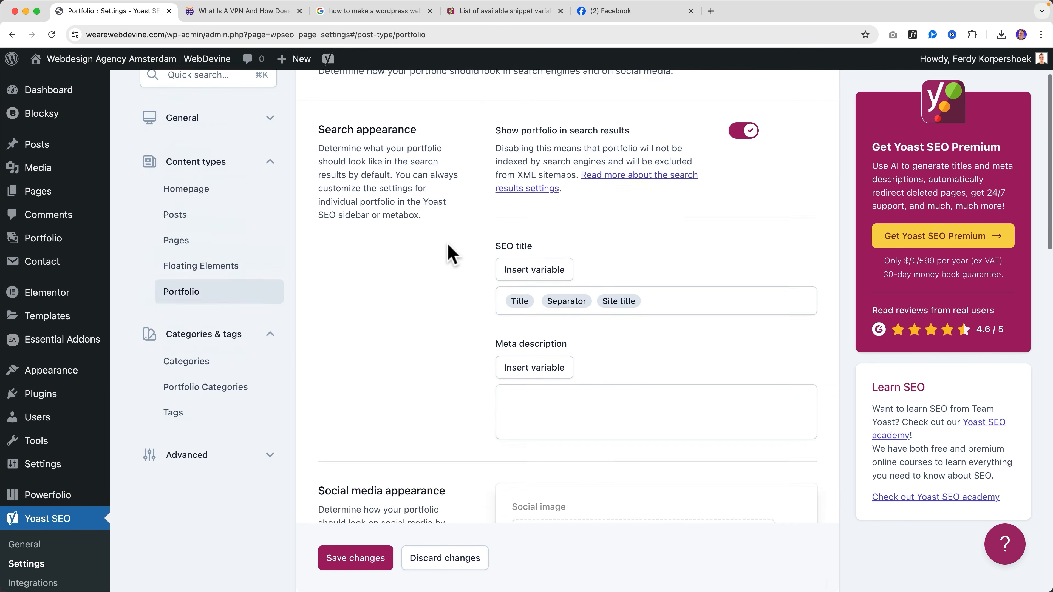
scroll(469, 258, down, 10)
scroll(471, 250, down, 10)
scroll(464, 250, up, 6)
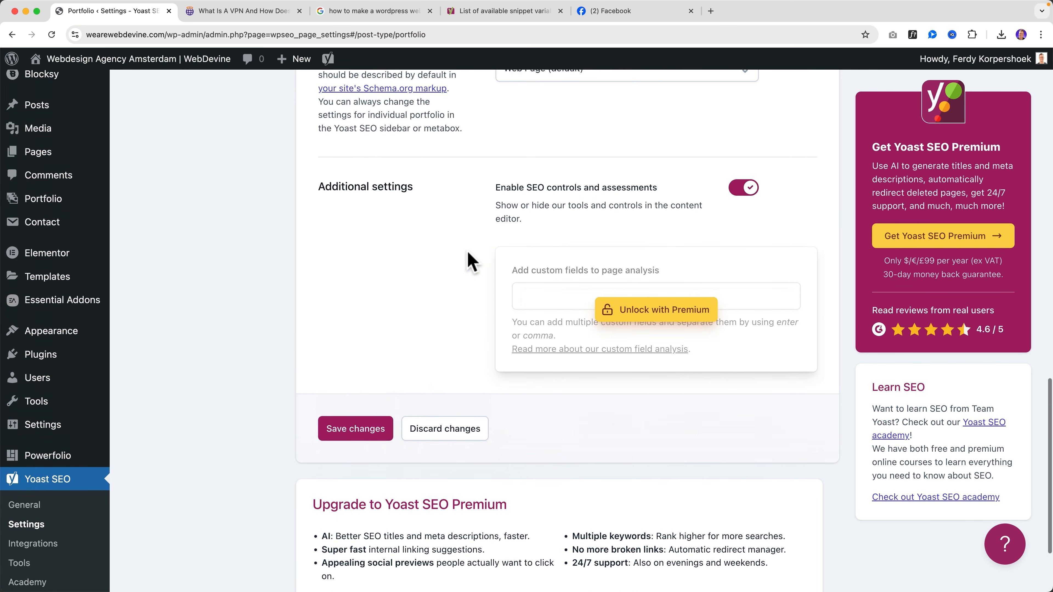
scroll(468, 270, down, 5)
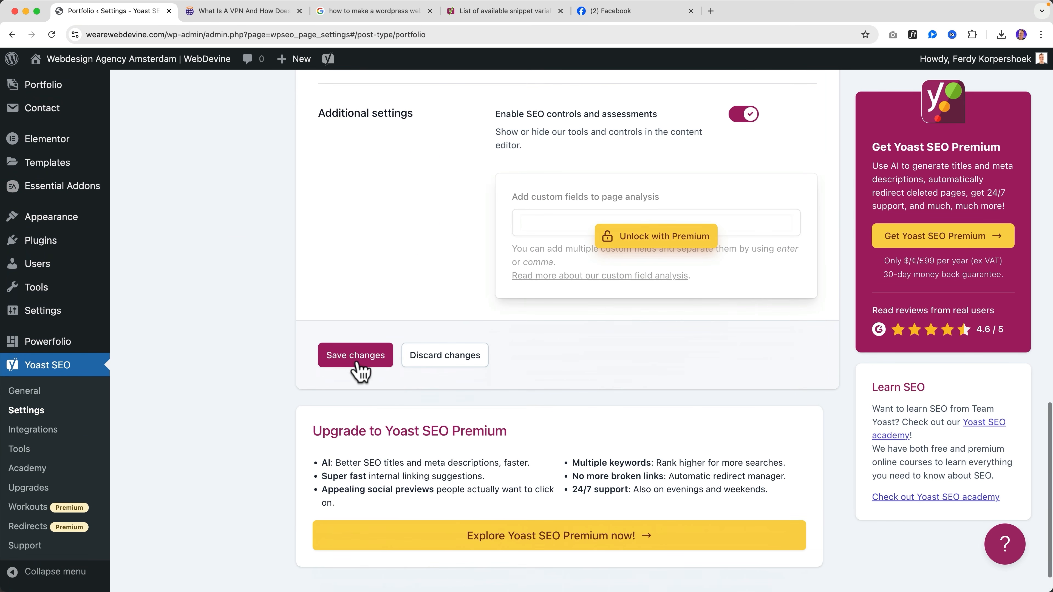
click(356, 356)
Step: Collapse the content types section and open the Categories settings under Categories & tags
scroll(287, 306, up, 15)
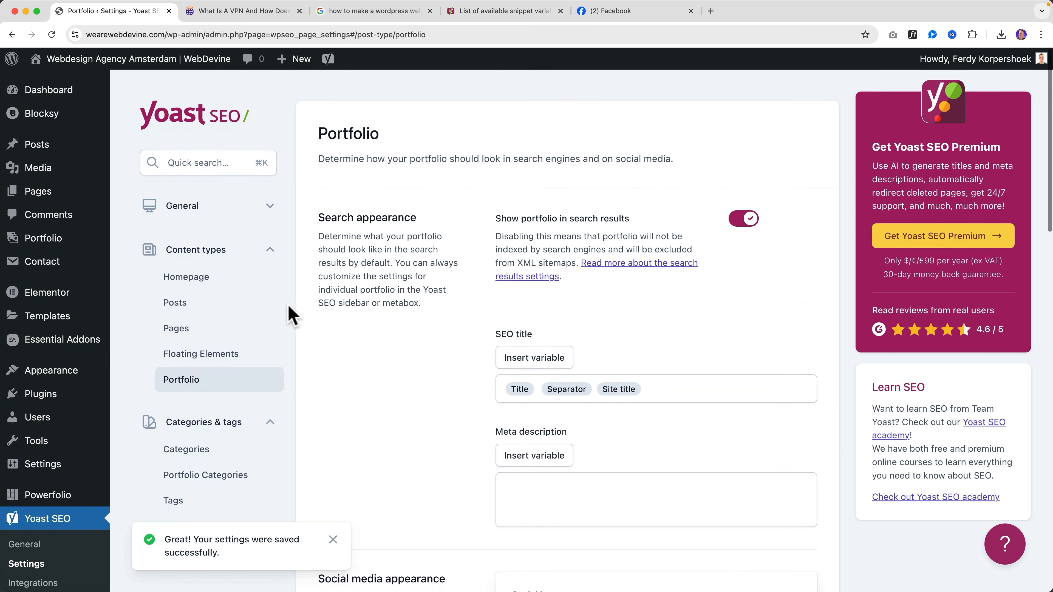
click(271, 249)
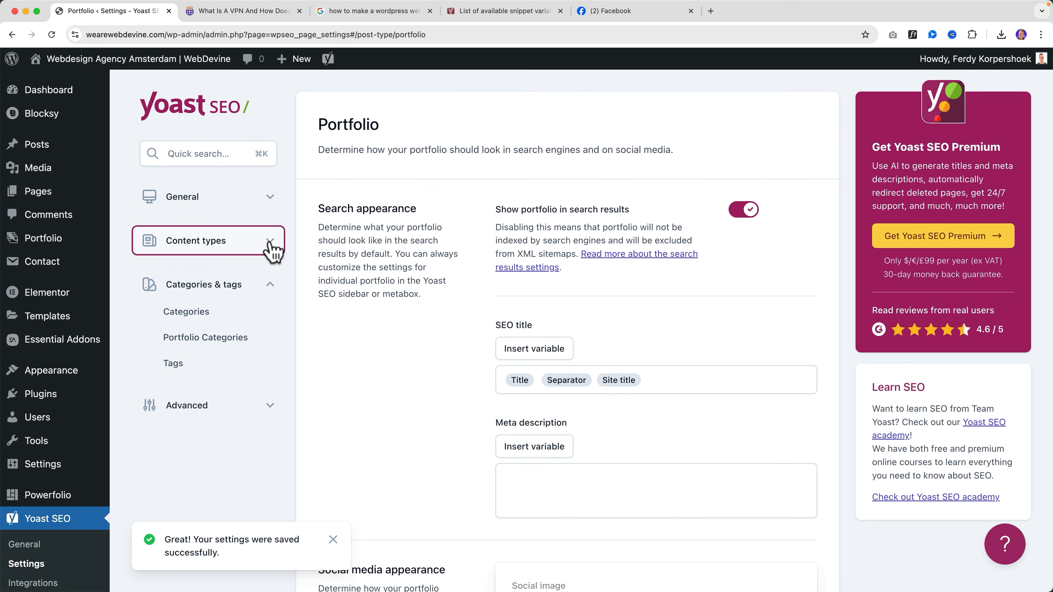
click(190, 320)
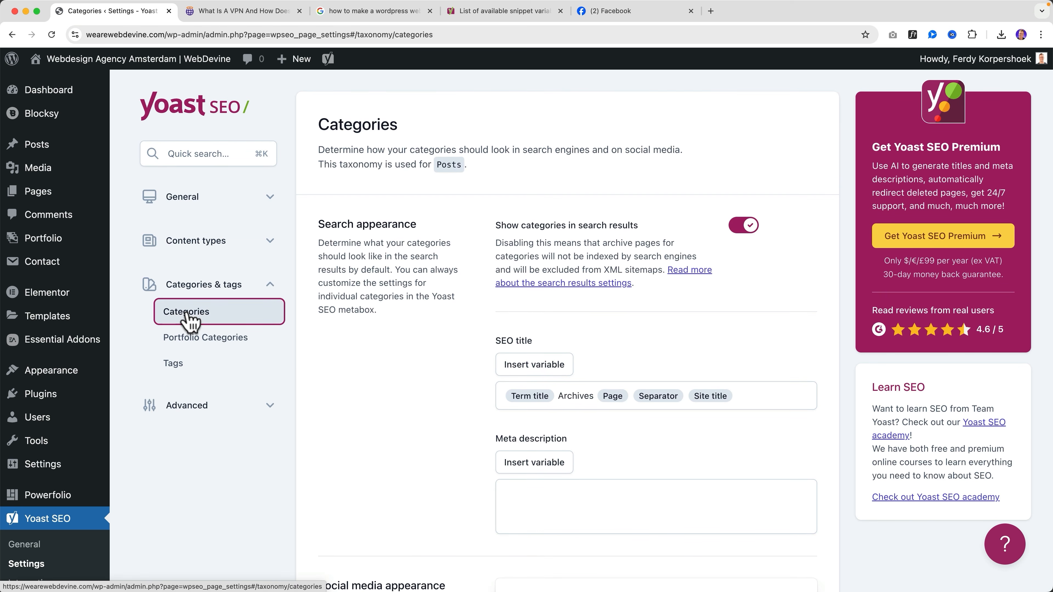
Step: View the VPN blog post on the live site and open its Category 2 archive page
click(242, 12)
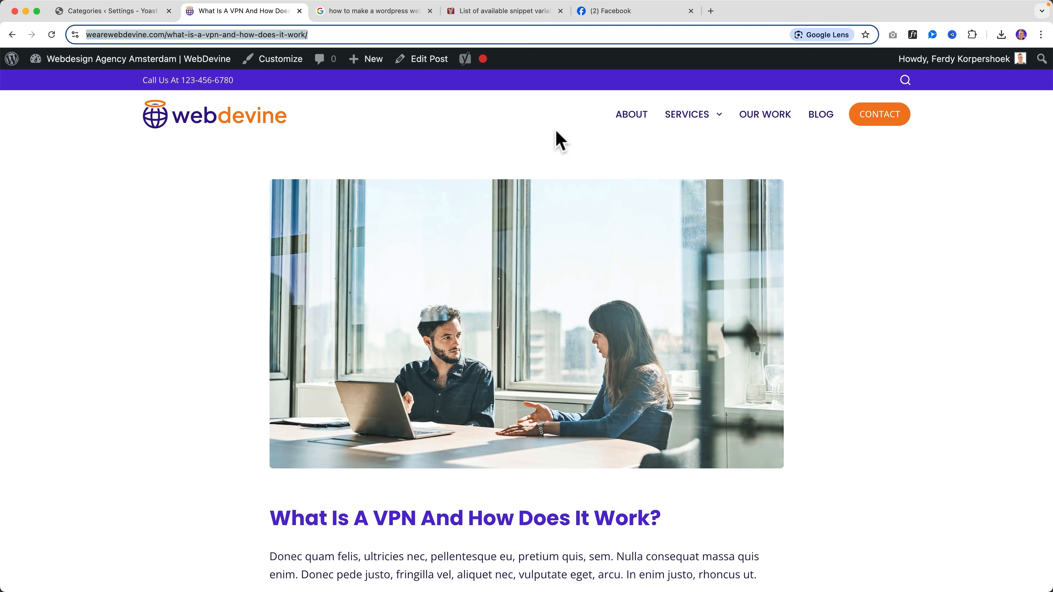
scroll(482, 172, down, 8)
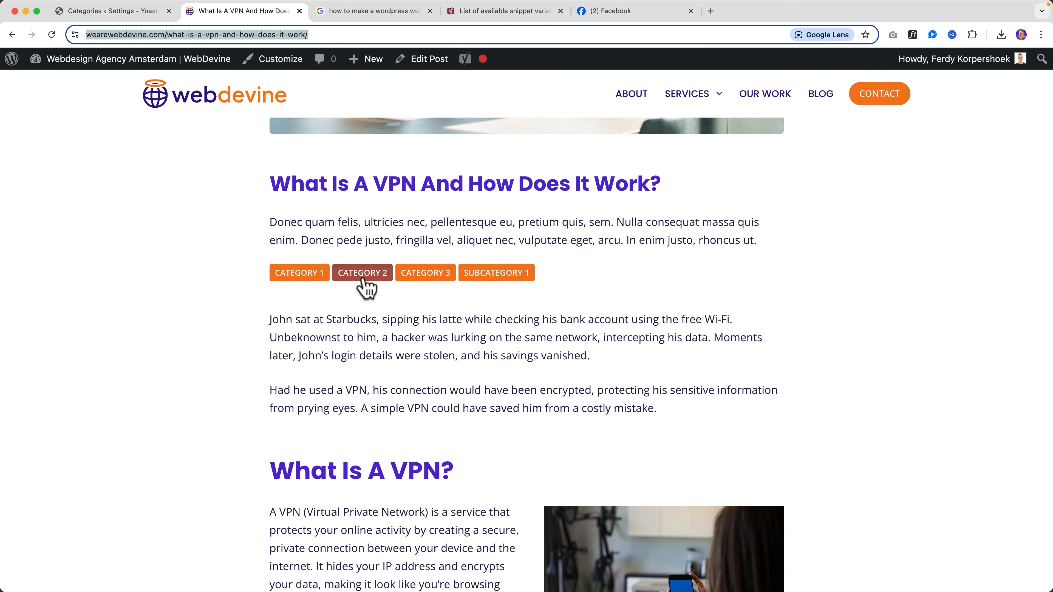
click(363, 280)
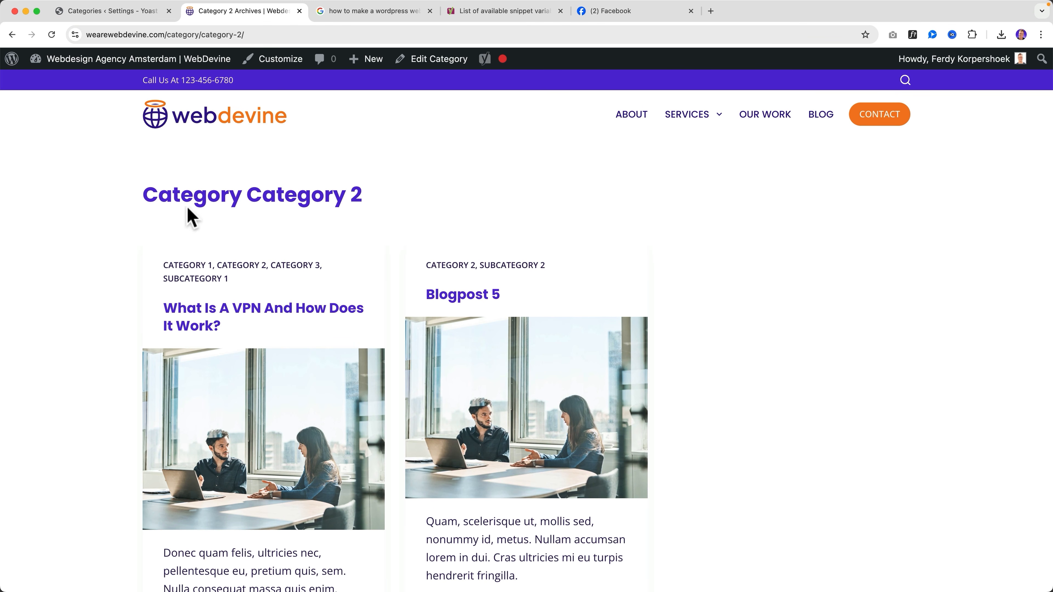
Step: Copy the Category 2 archive address, search Google for it and examine how the site's category and tag pages are listed
click(228, 35)
key(super+c)
click(709, 13)
text(google)
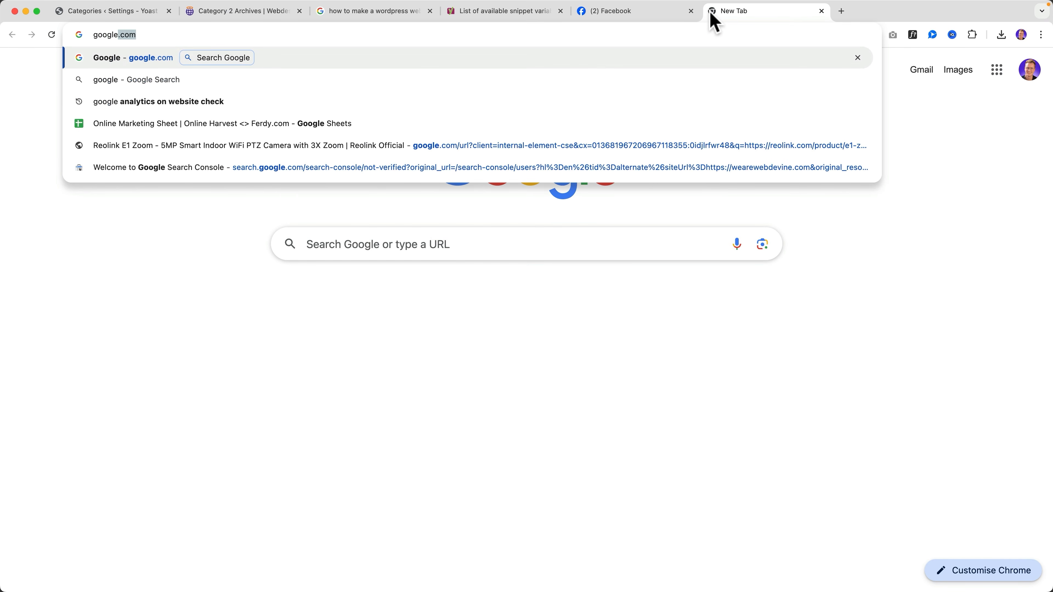
key(Return)
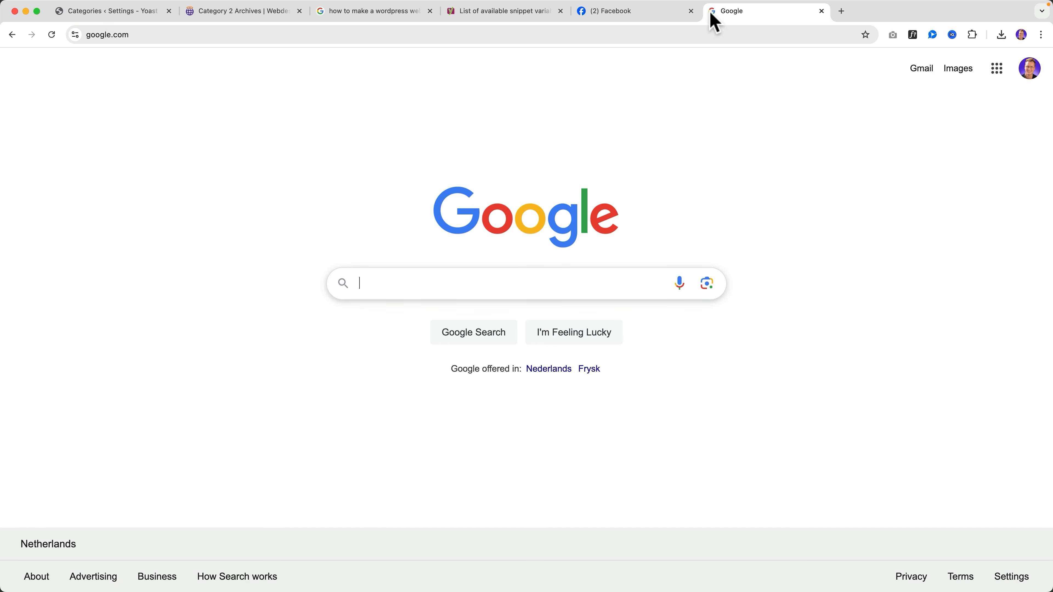
key(super+v)
key(Return)
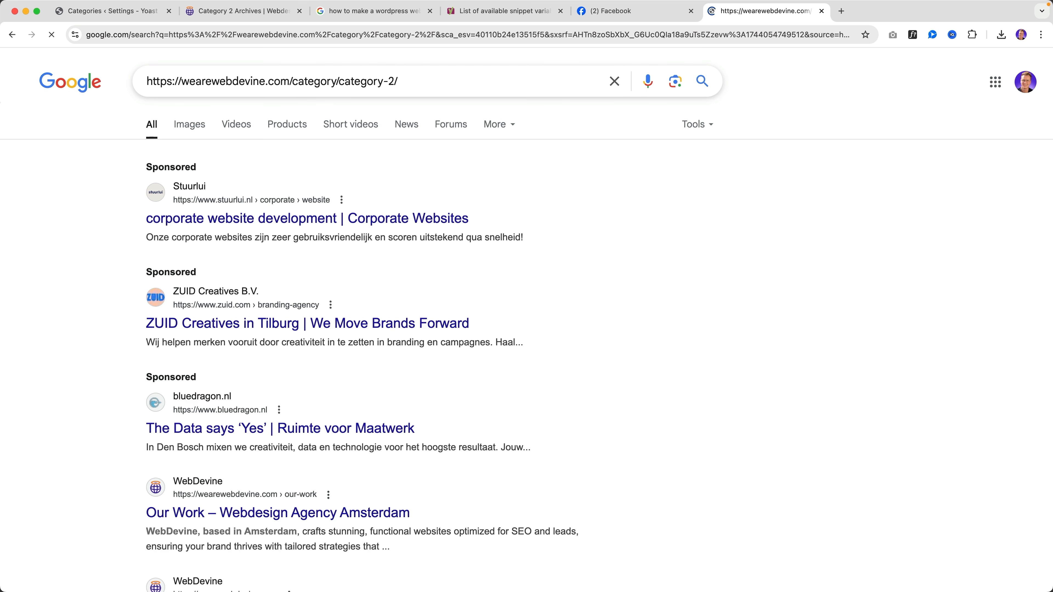
scroll(295, 319, down, 5)
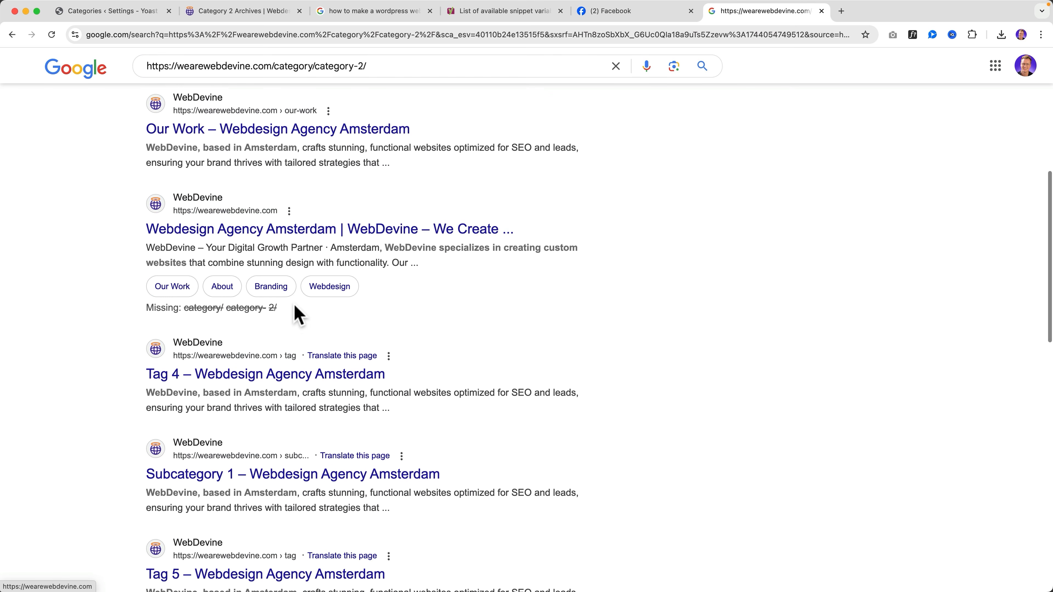
scroll(295, 306, down, 3)
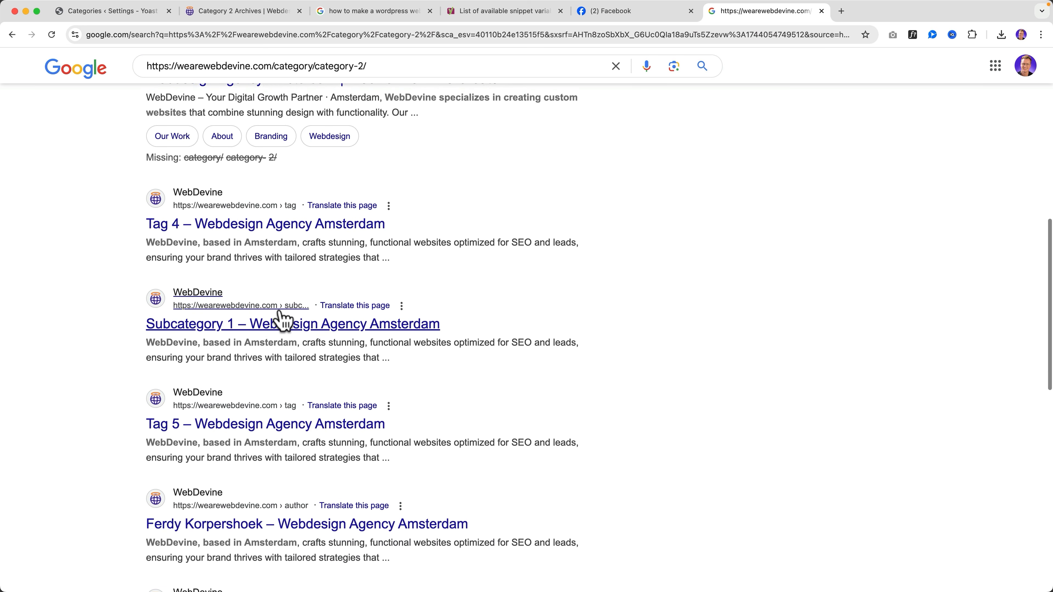
scroll(286, 302, down, 1)
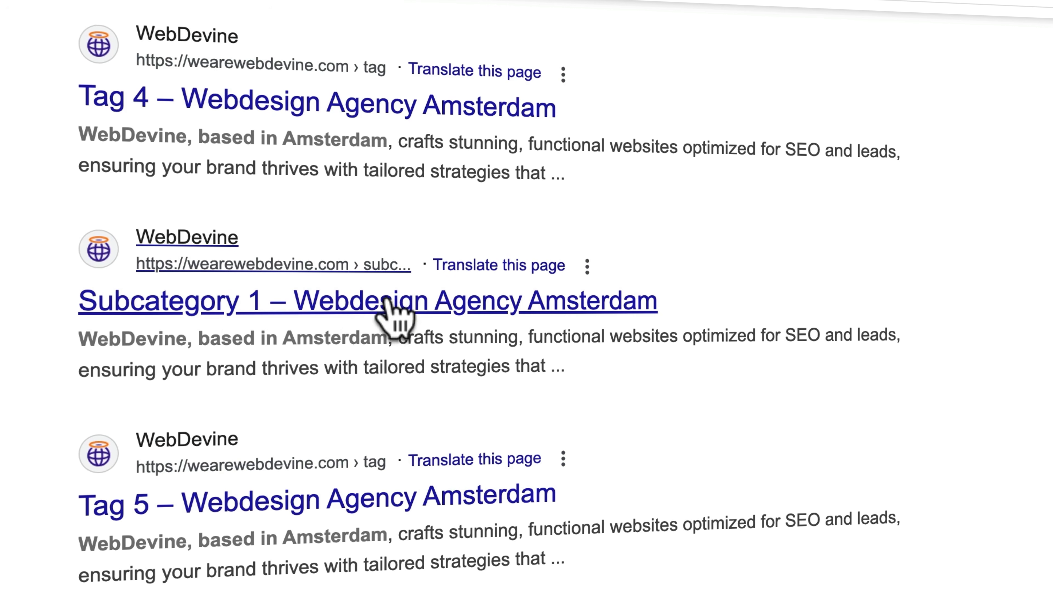
Step: Return to the Categories settings, clear the whole SEO title and check which variables can be inserted
click(138, 16)
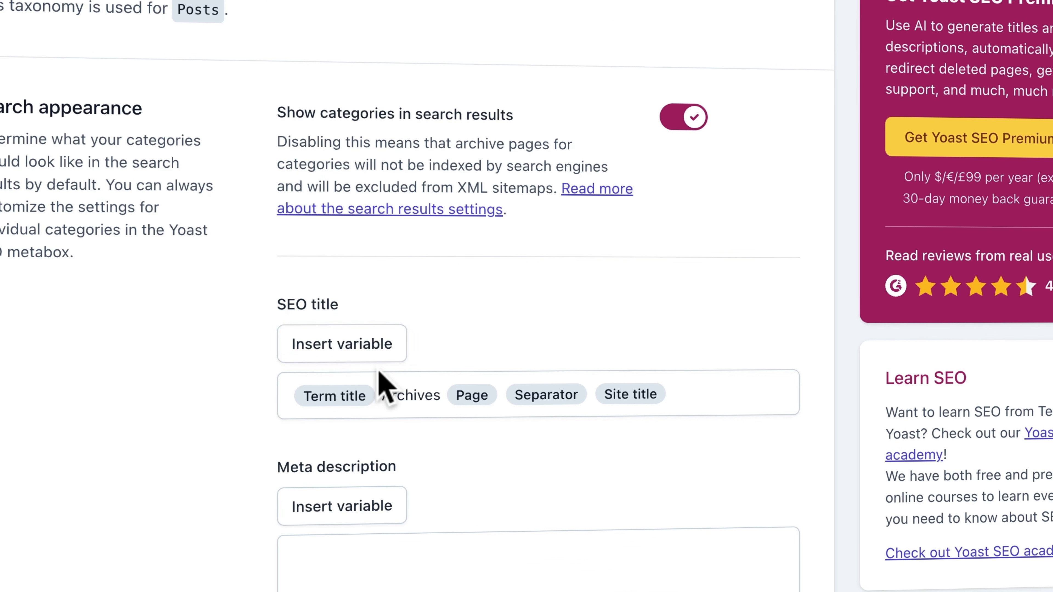
scroll(381, 380, down, 2)
double_click(409, 327)
key(BackSpace)
key(BackSpace)
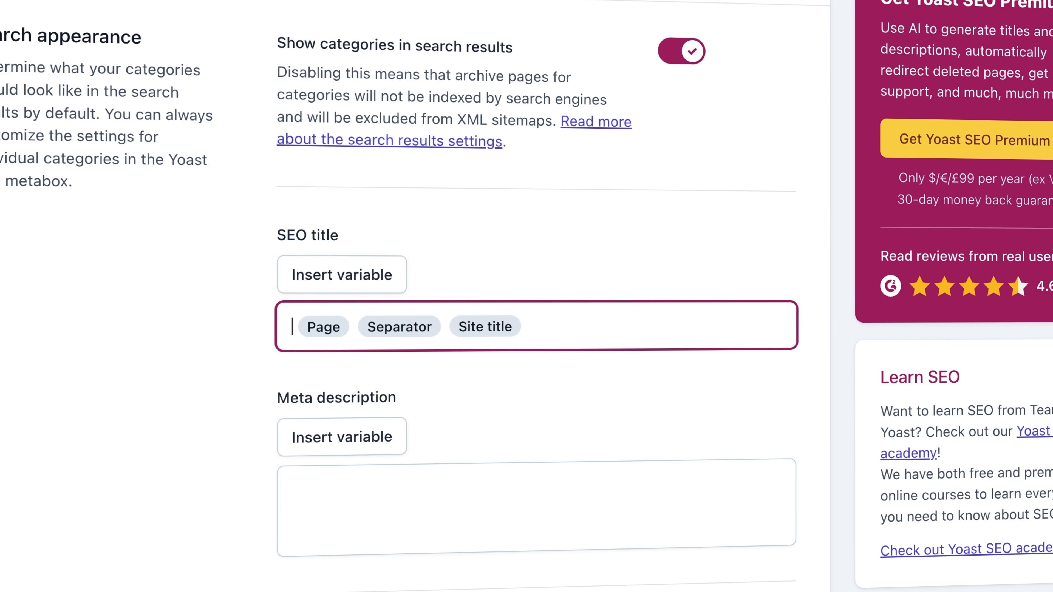
click(555, 327)
key(BackSpace)
key(BackSpace)
key(BackSpace)
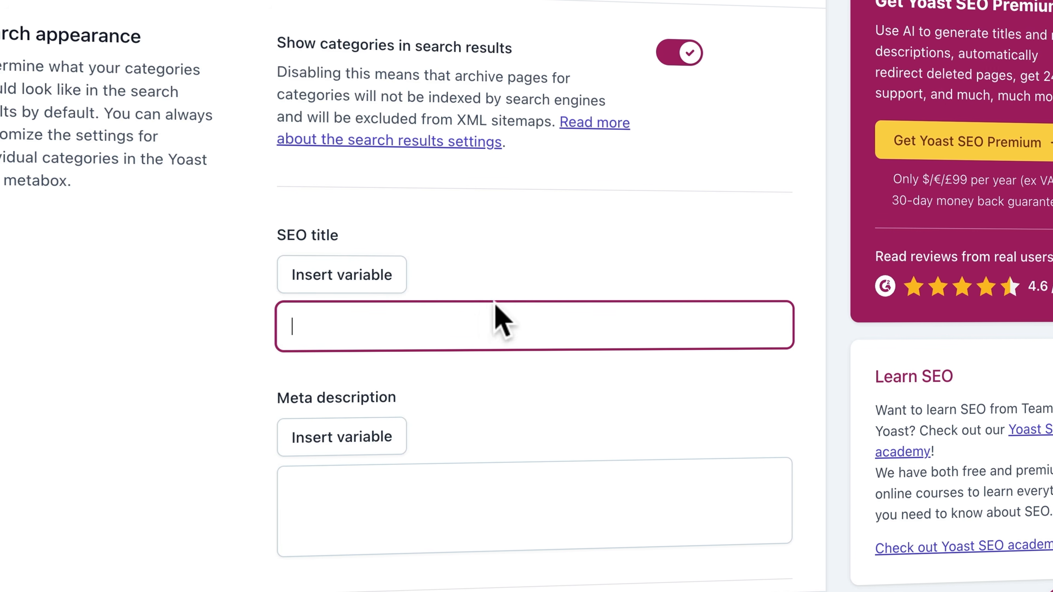
click(369, 280)
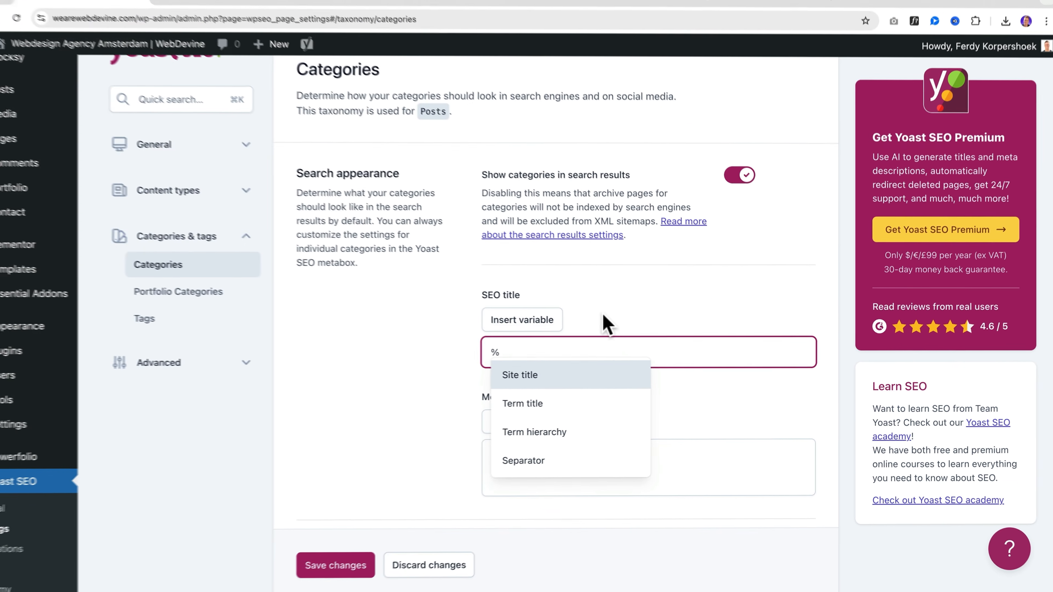
click(437, 241)
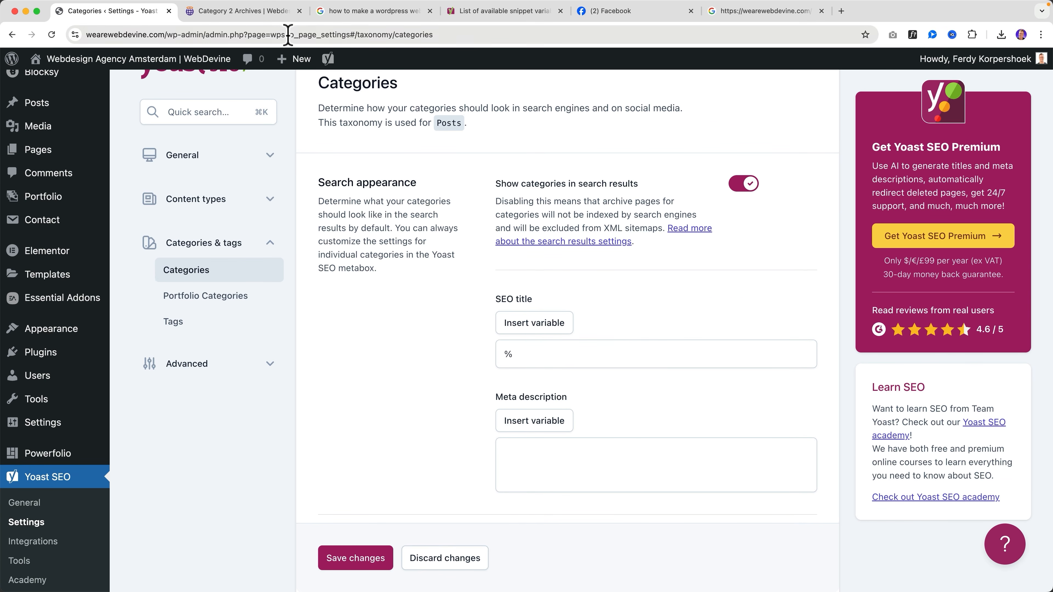
Step: Search Yoast's list of snippet variables for "category" and copy the %%category%% variable
click(512, 13)
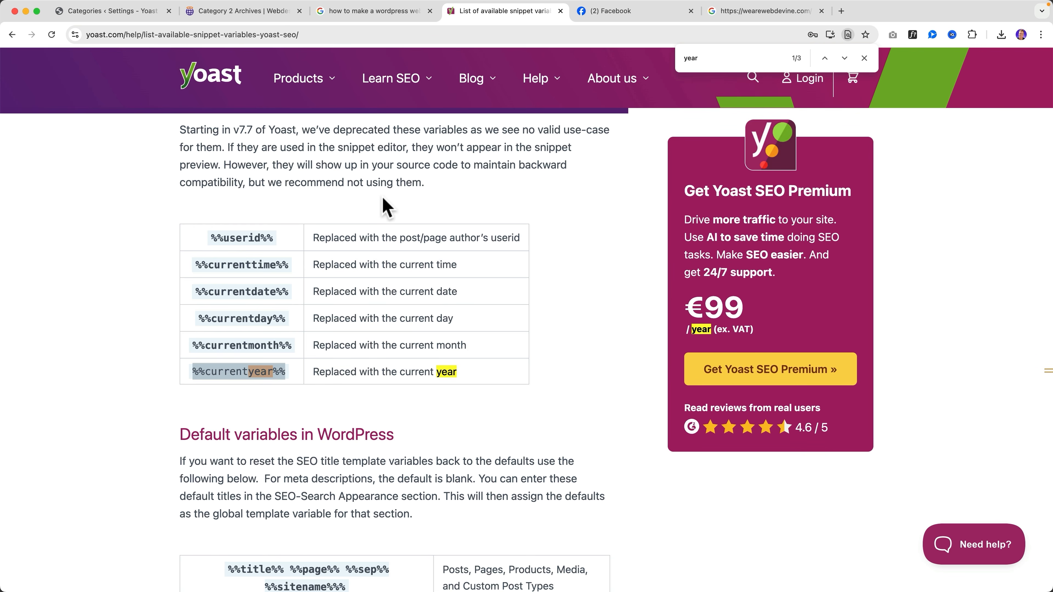
key(super+f)
text(category)
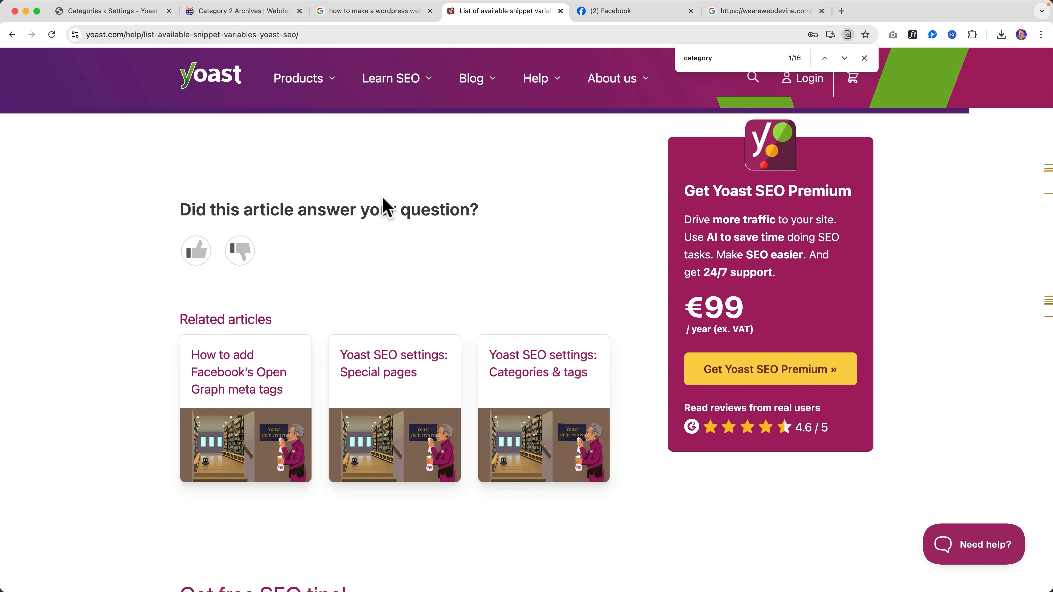
key(Return)
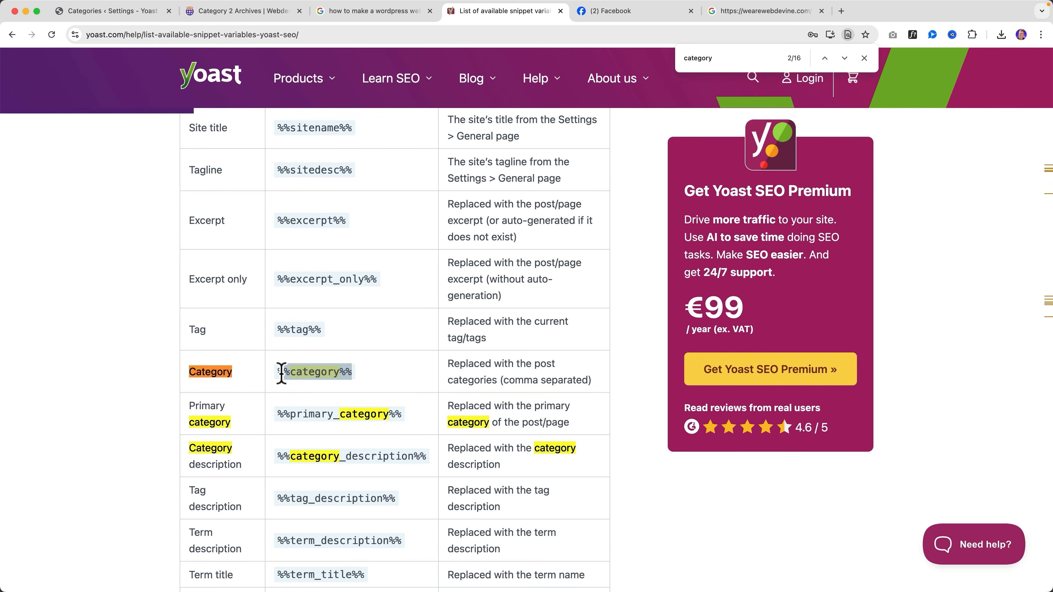
Step: Set the SEO title for categories to the variables Category, Separator and Site title
click(125, 11)
double_click(546, 353)
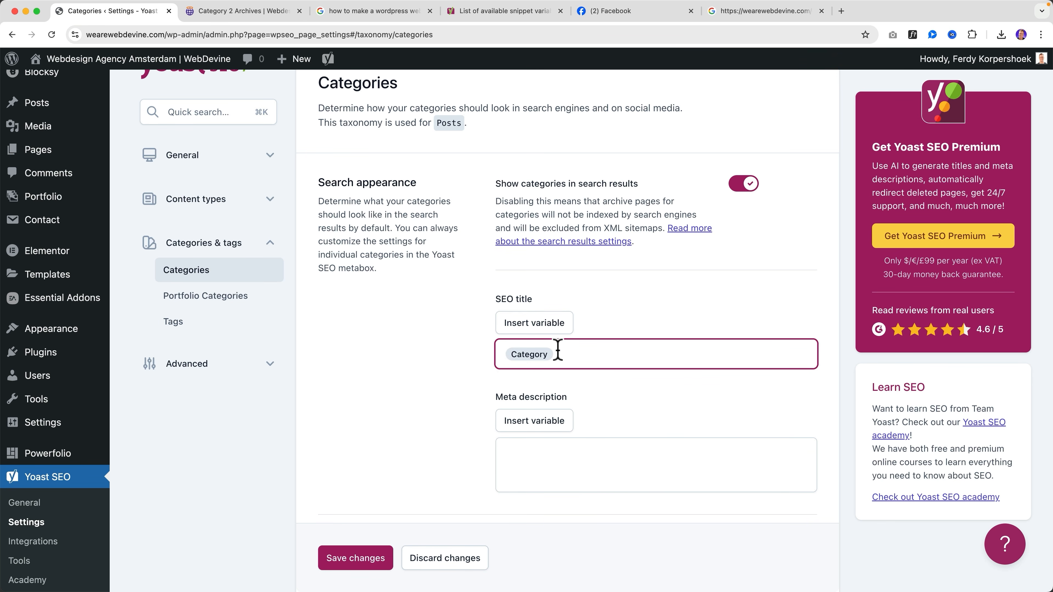
text(%)
text(%)
click(622, 376)
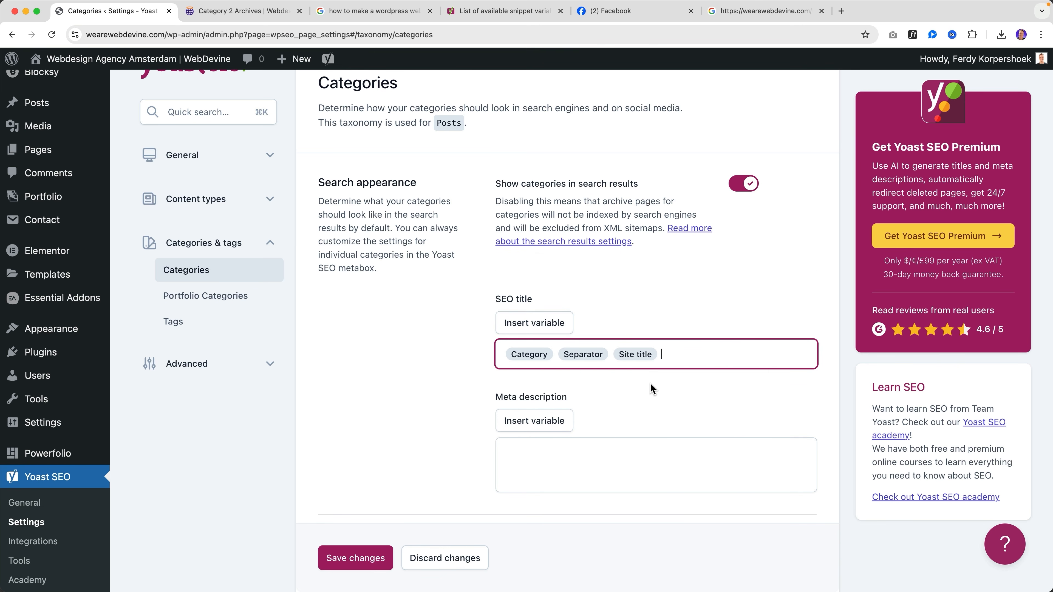
Step: Look over the social media and additional settings for categories and save the changes
scroll(459, 391, down, 5)
scroll(458, 396, down, 10)
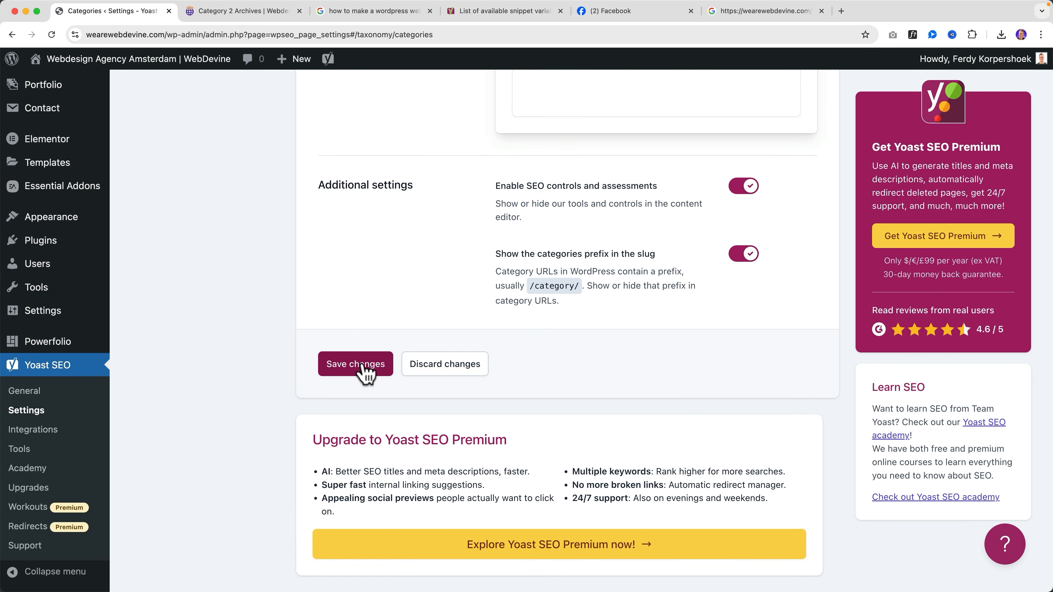
click(364, 365)
scroll(373, 373, up, 8)
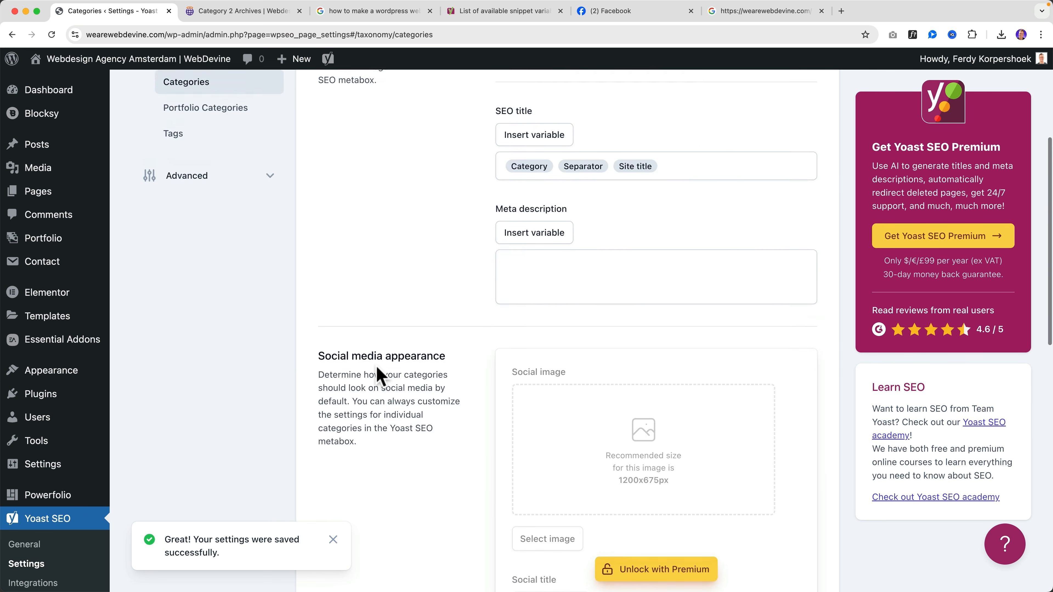
Step: Set the Portfolio Categories SEO title to the variables Category, Separator and Site title, and save the changes
scroll(365, 372, up, 5)
click(226, 342)
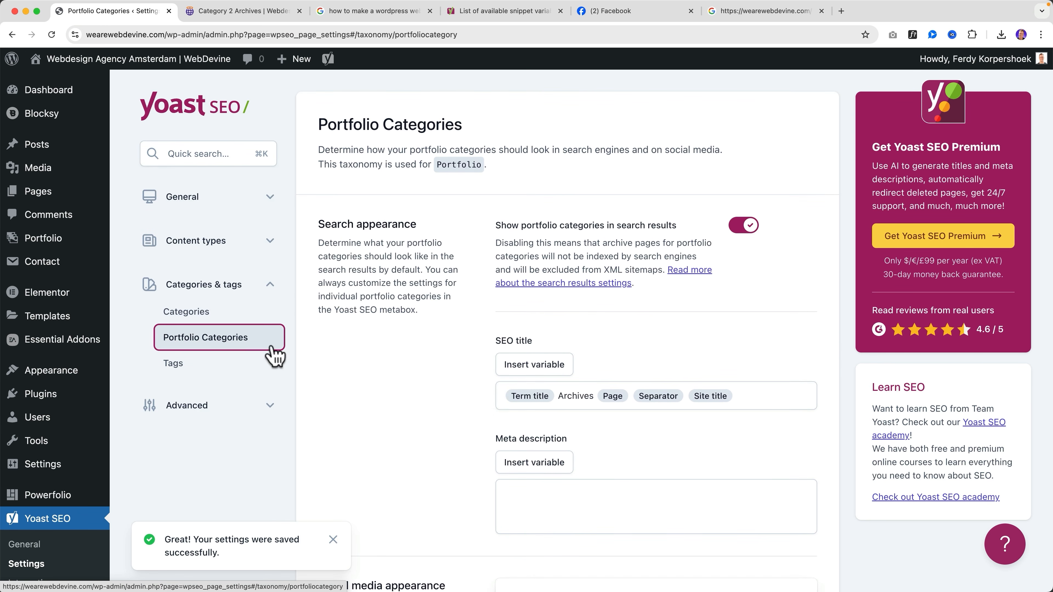
click(763, 396)
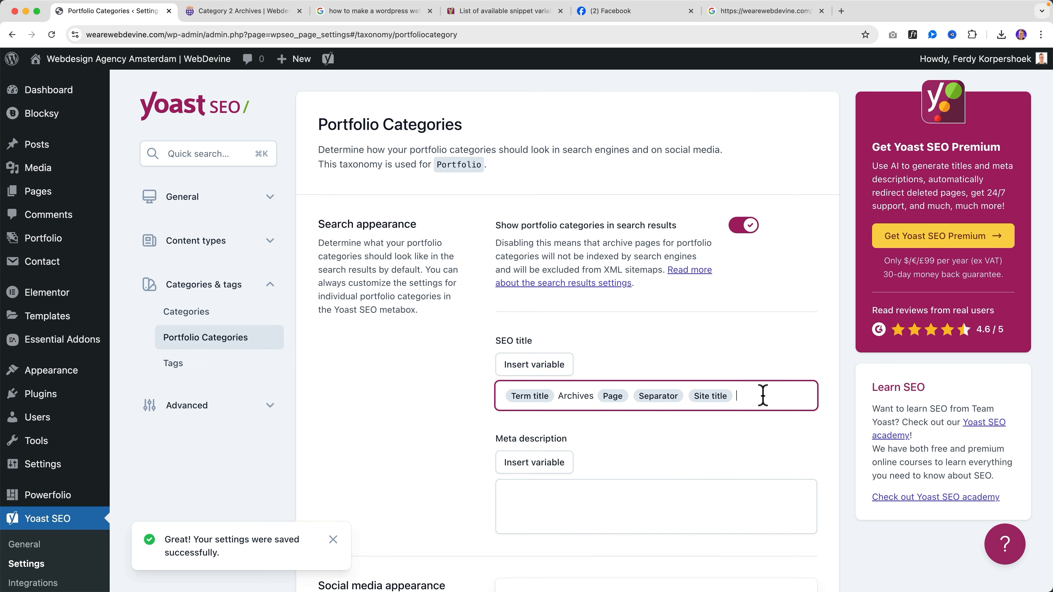
click(593, 395)
key(BackSpace)
key(BackSpace)
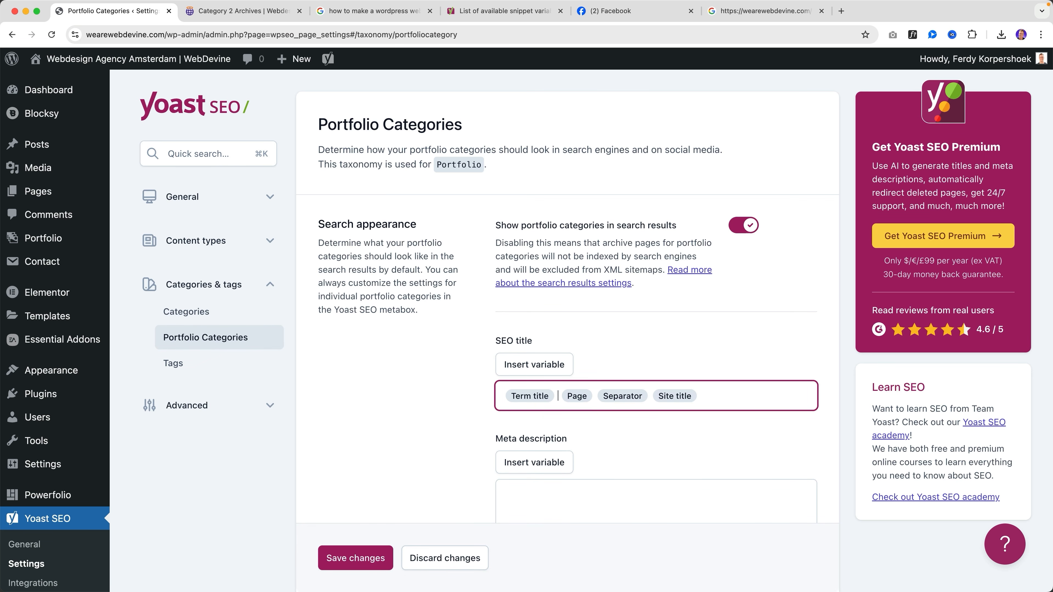
key(BackSpace)
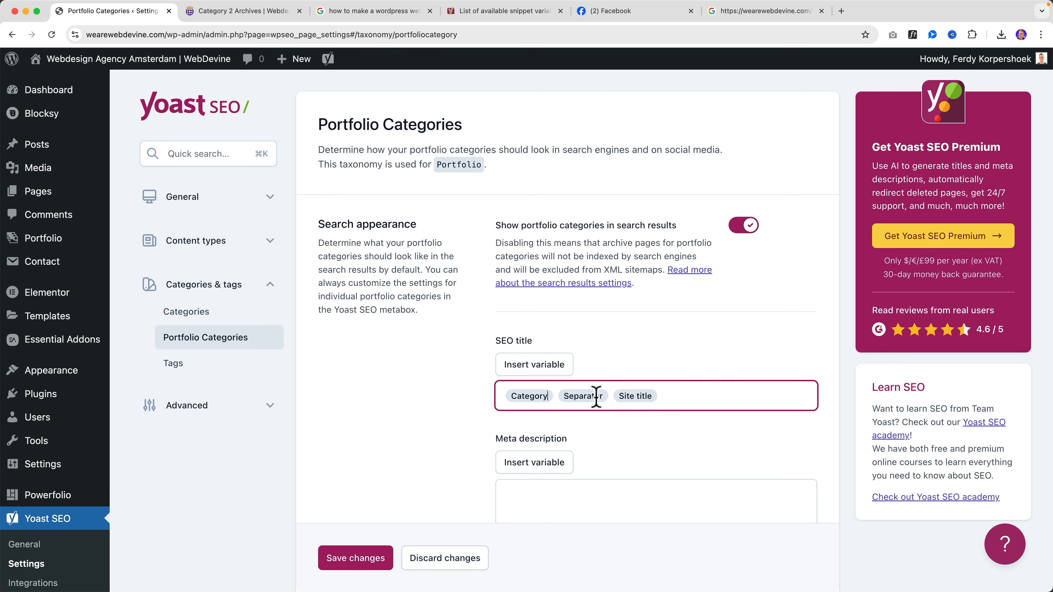
scroll(596, 398, down, 15)
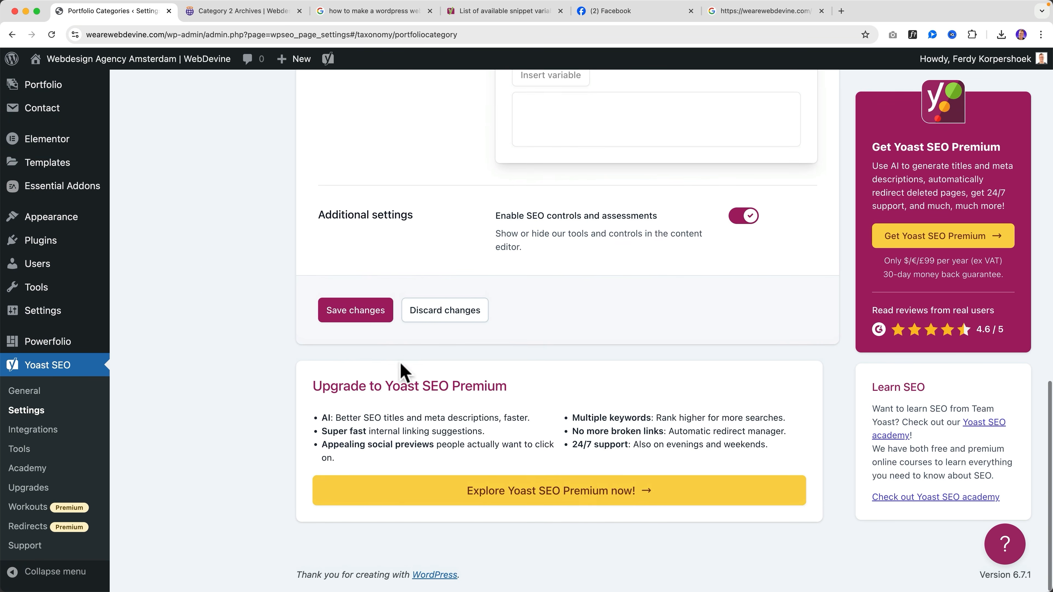
click(357, 317)
scroll(242, 298, up, 15)
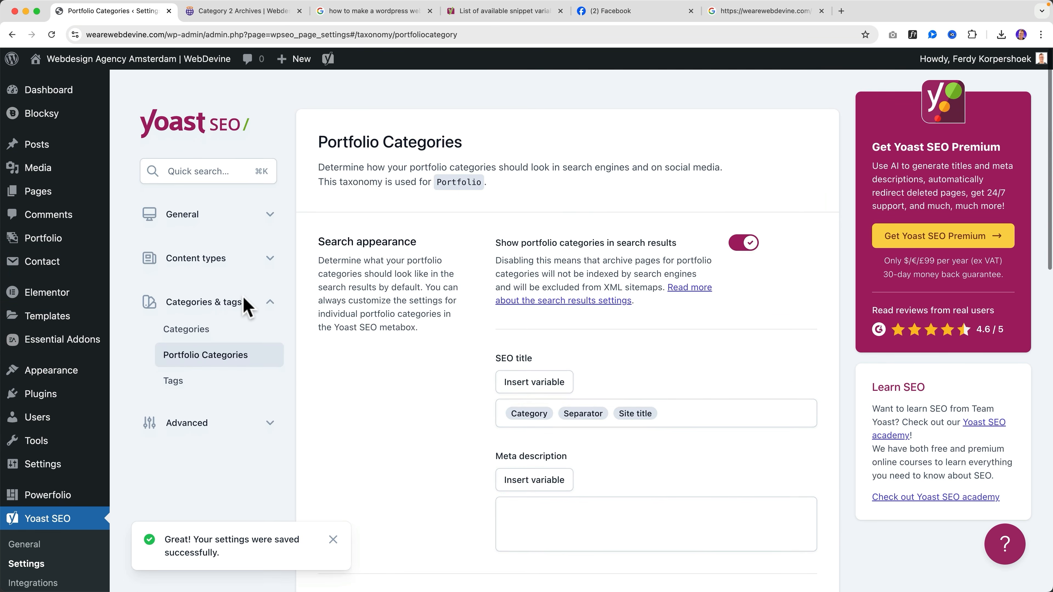
Step: Set the SEO title for tags to the variables Category, Separator and Site title, and save the changes
click(174, 363)
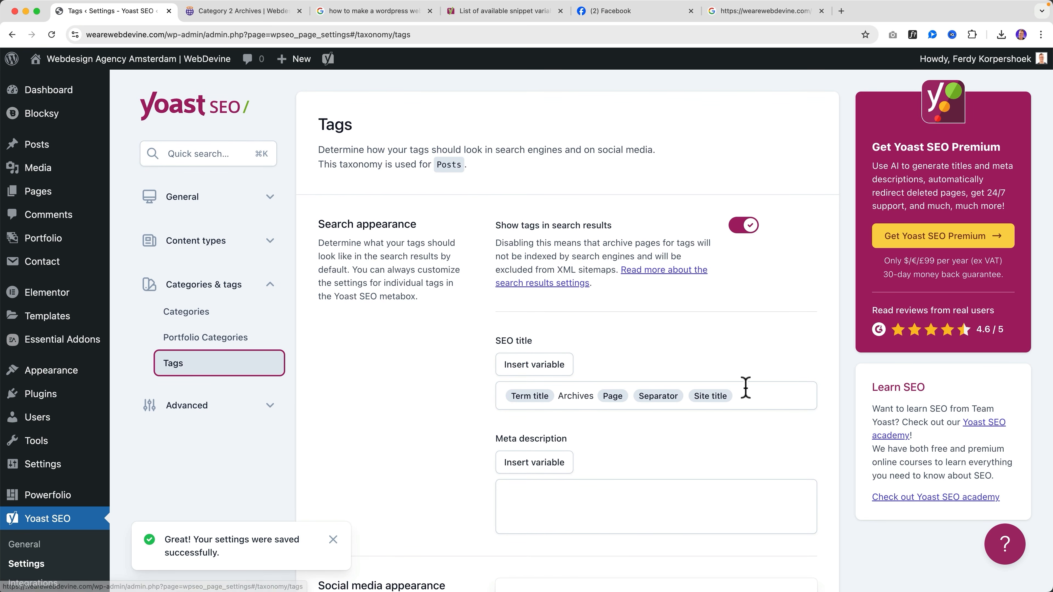
drag(745, 387, 491, 398)
key(BackSpace)
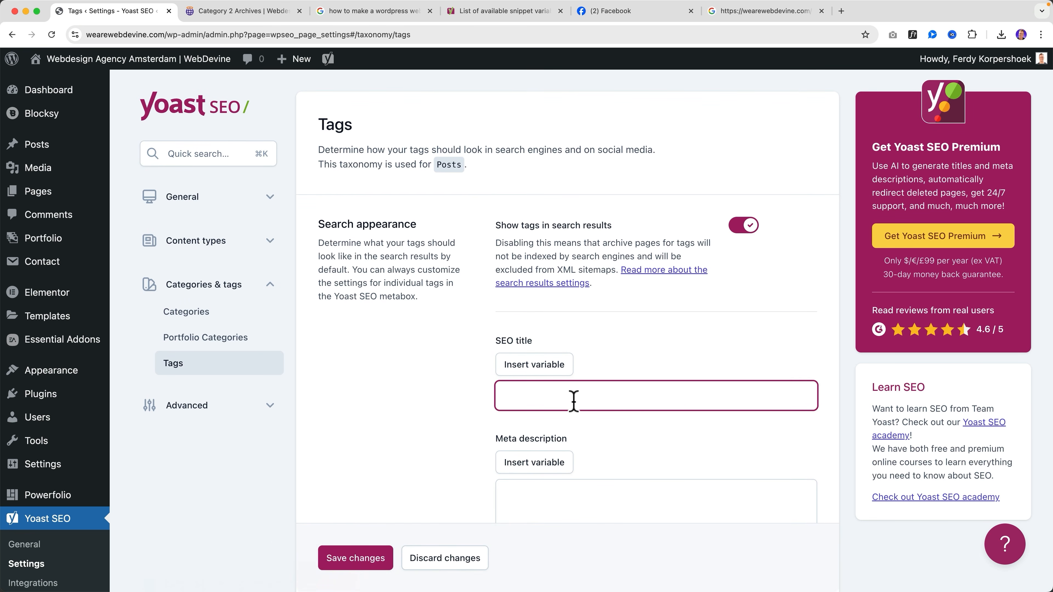
click(547, 371)
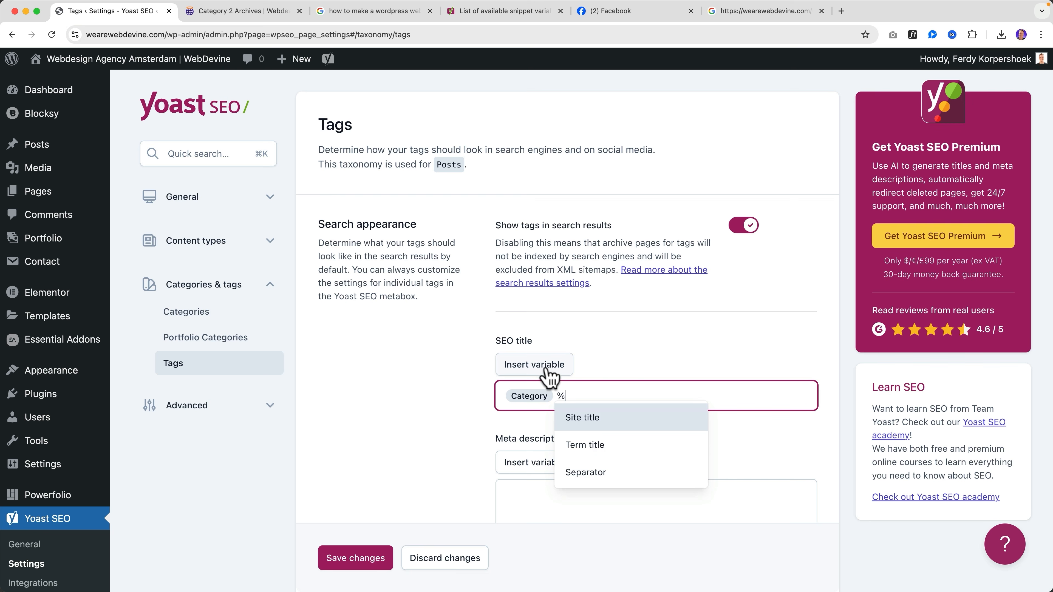
click(593, 472)
text(%)
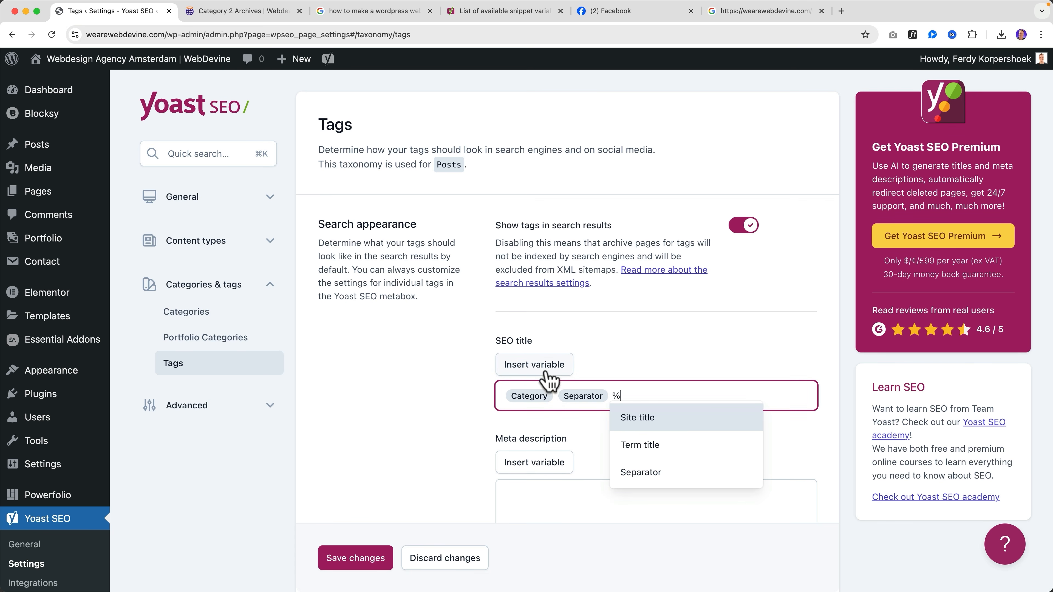
click(645, 419)
scroll(451, 400, down, 15)
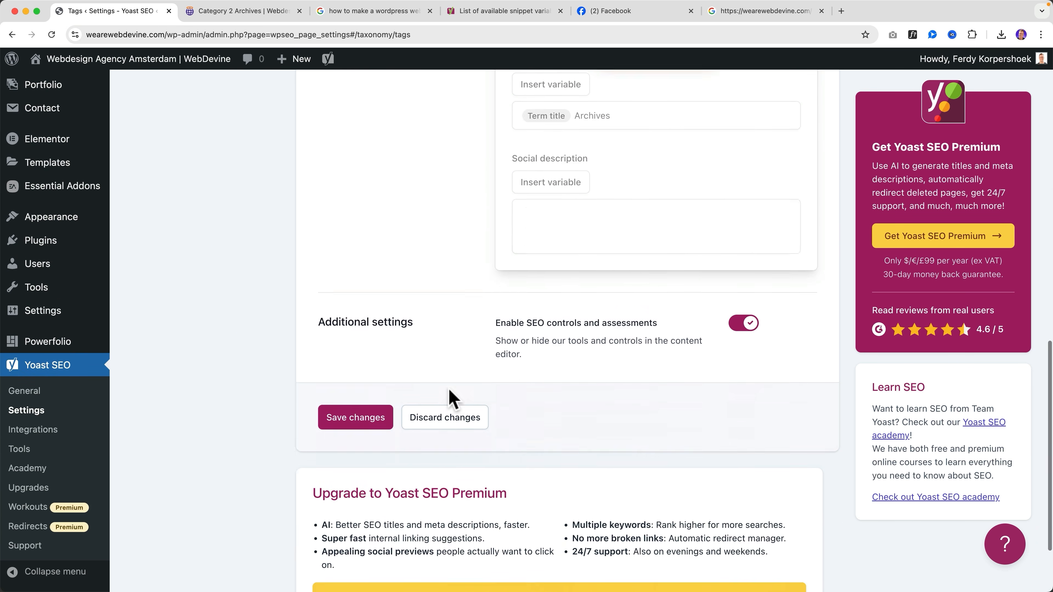
click(360, 320)
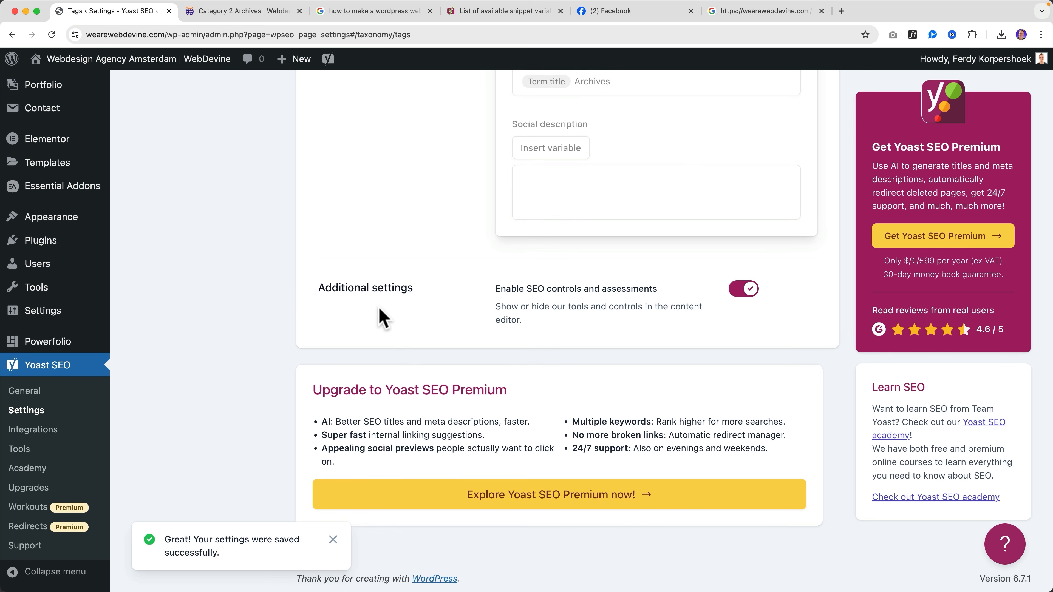
Step: Open the advanced crawl optimization settings
scroll(417, 299, up, 15)
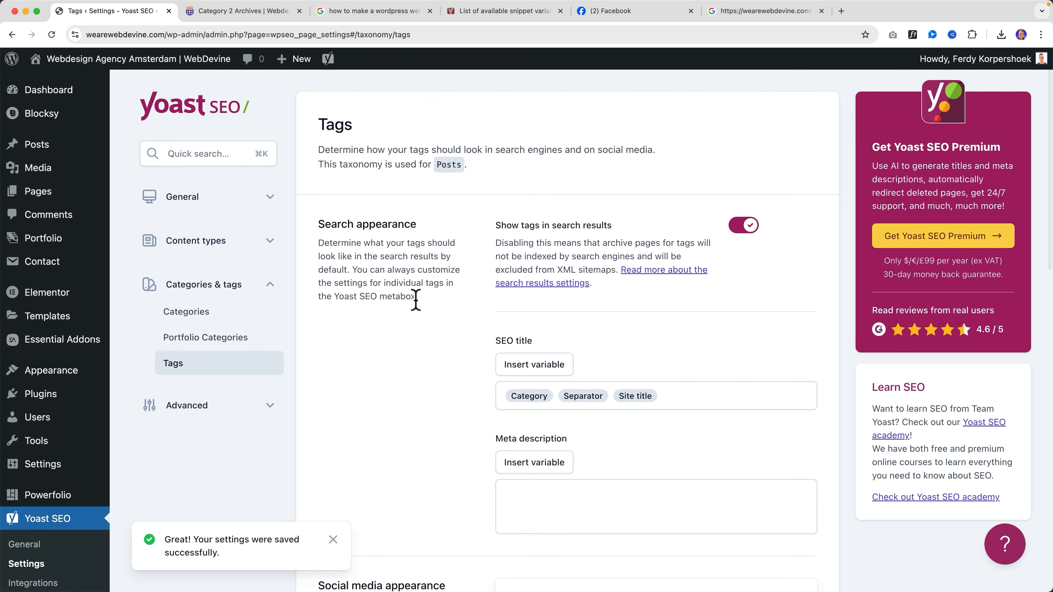
click(274, 290)
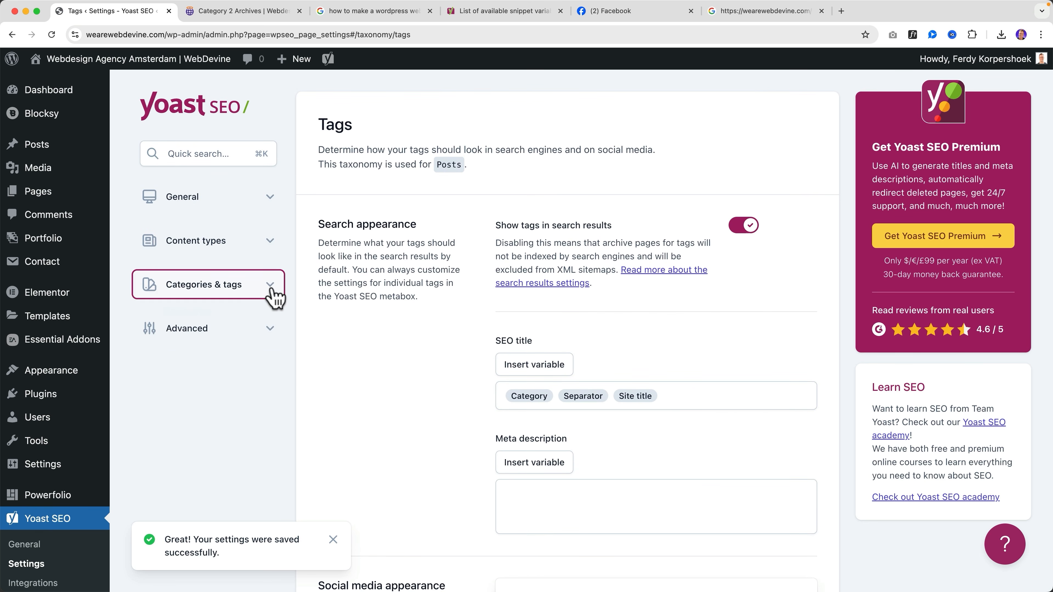
click(272, 336)
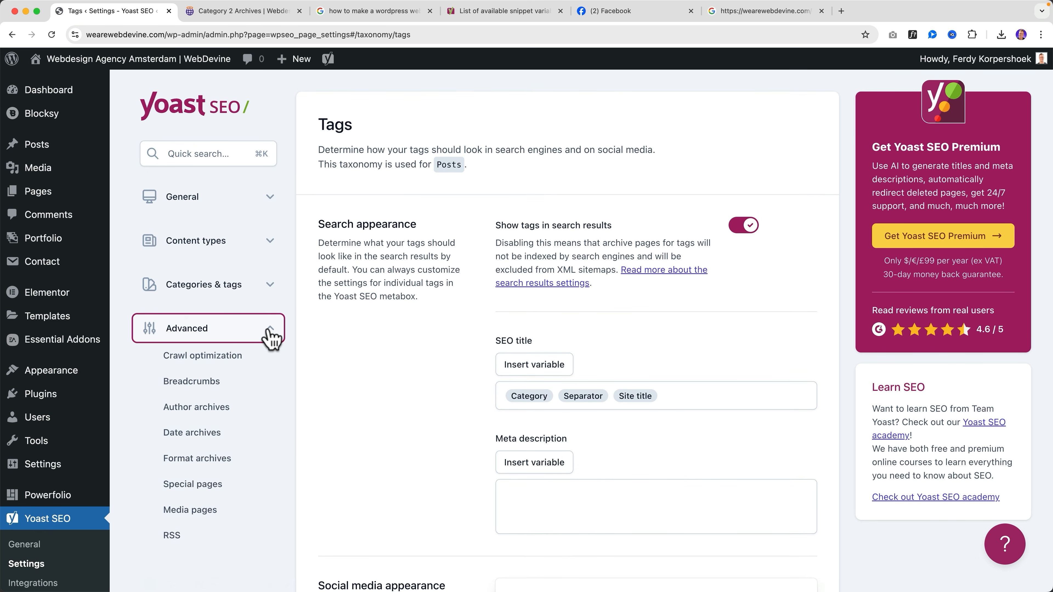
click(211, 365)
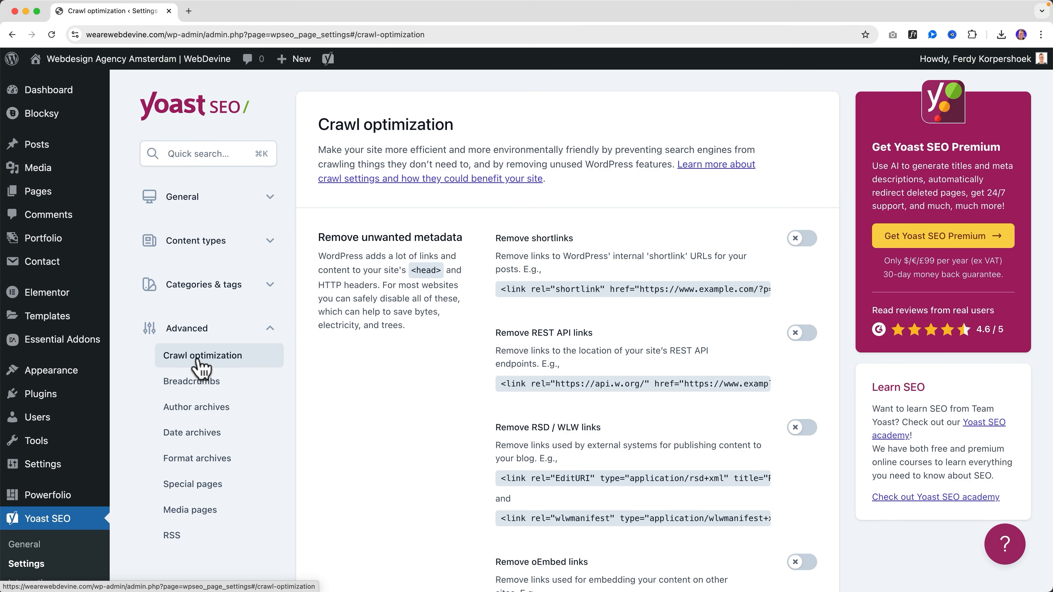
Step: Open the website's home page, examine the metadata in the head of its page source, and return to the crawl optimization settings
super+click(169, 60)
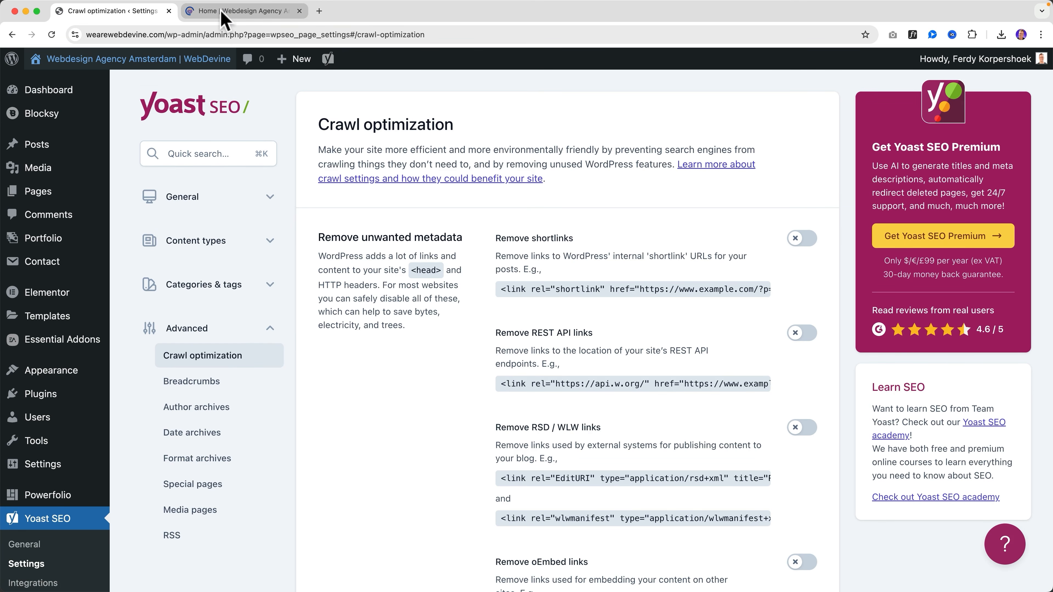
click(226, 12)
right_click(301, 340)
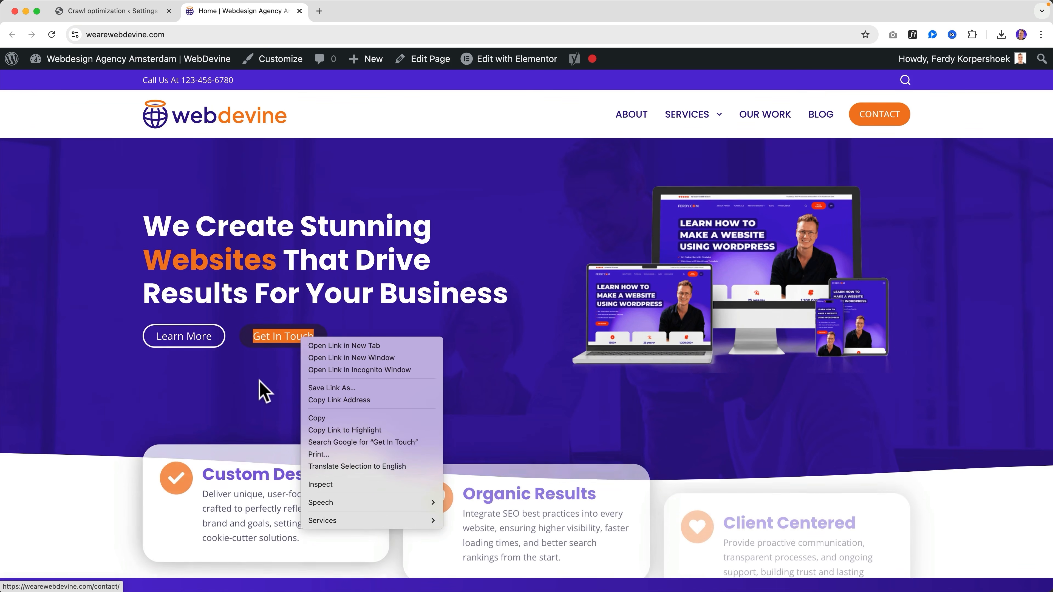
right_click(313, 381)
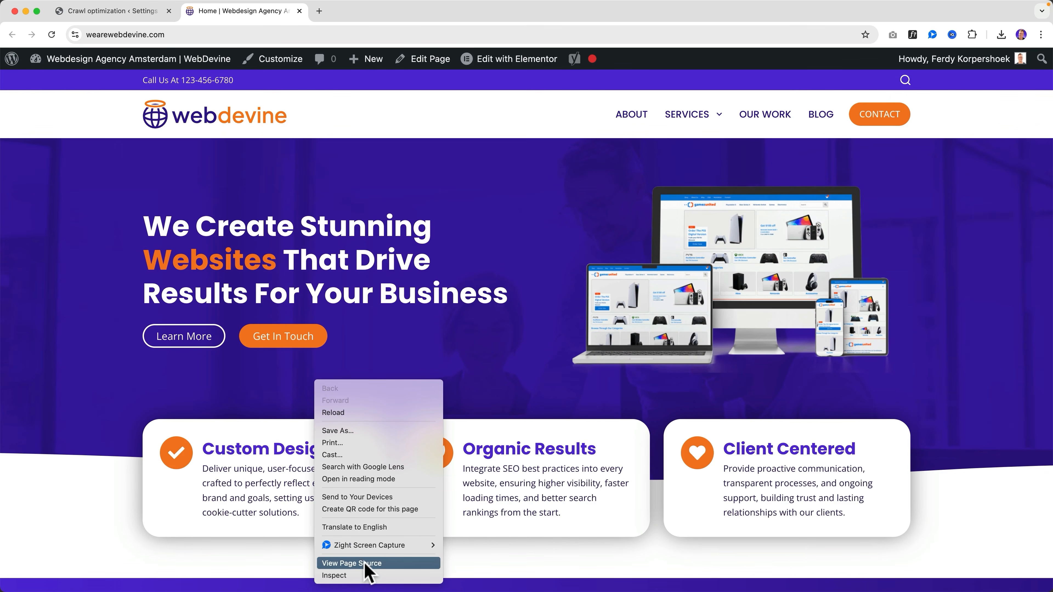
click(364, 563)
drag(53, 107, 651, 350)
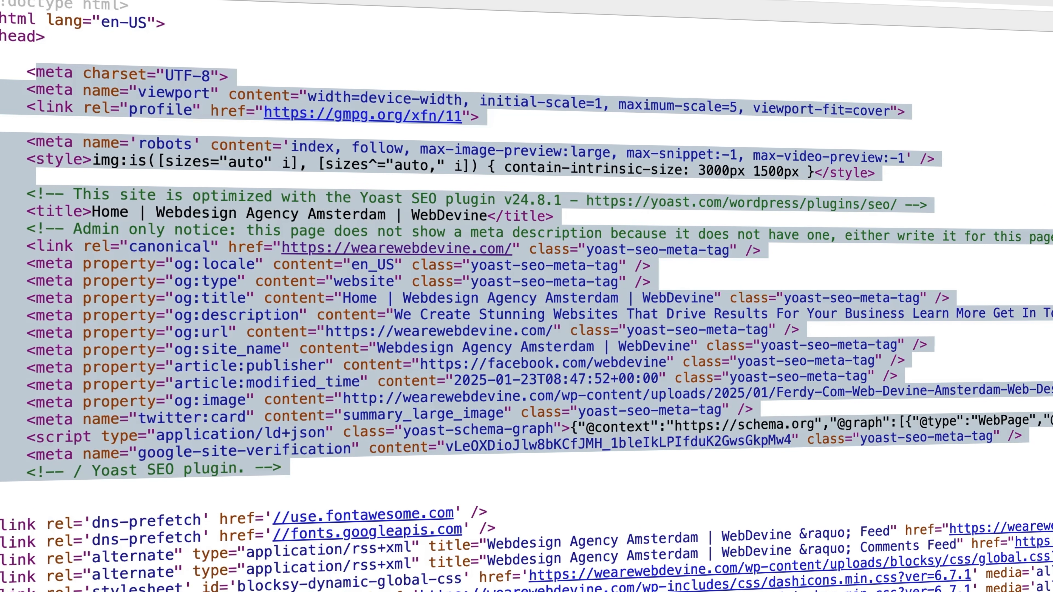
click(448, 203)
drag(8, 19, 721, 502)
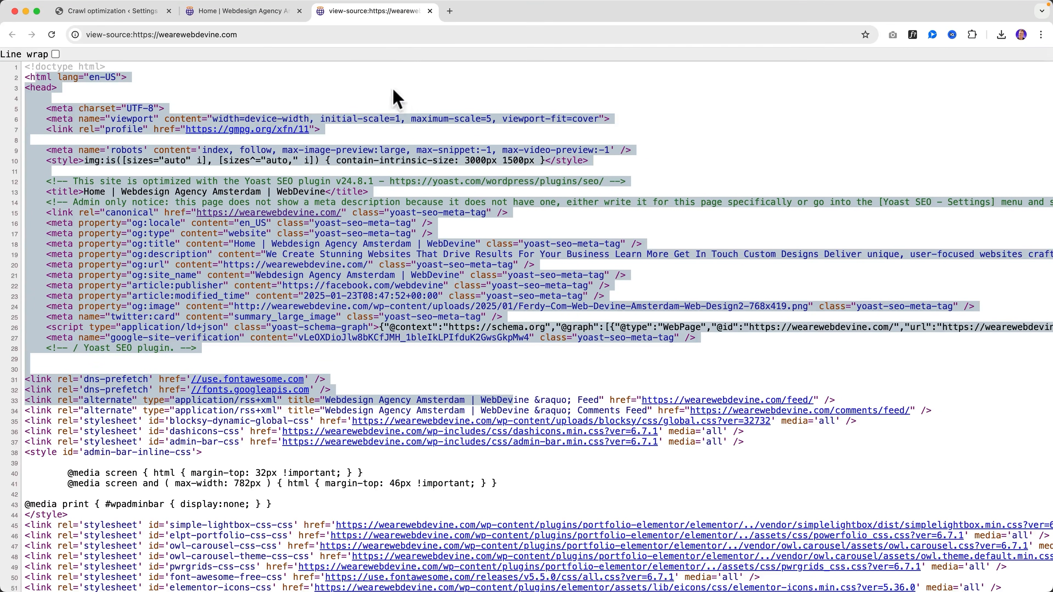
click(430, 11)
click(138, 18)
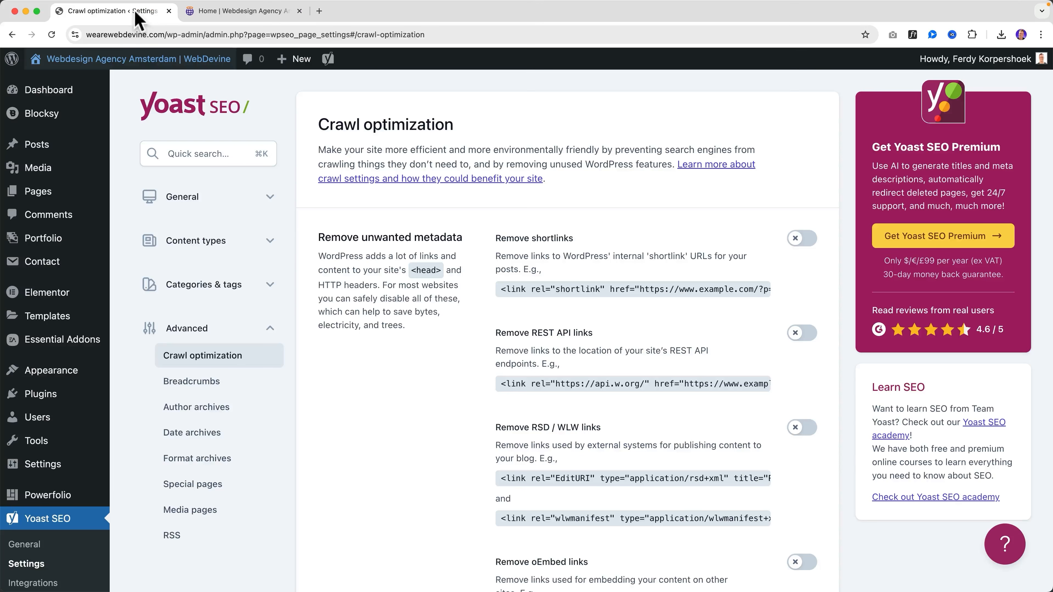
Step: Turn on the removal of shortlinks, REST API links and RSD / WLW links under unwanted metadata
drag(327, 237, 415, 238)
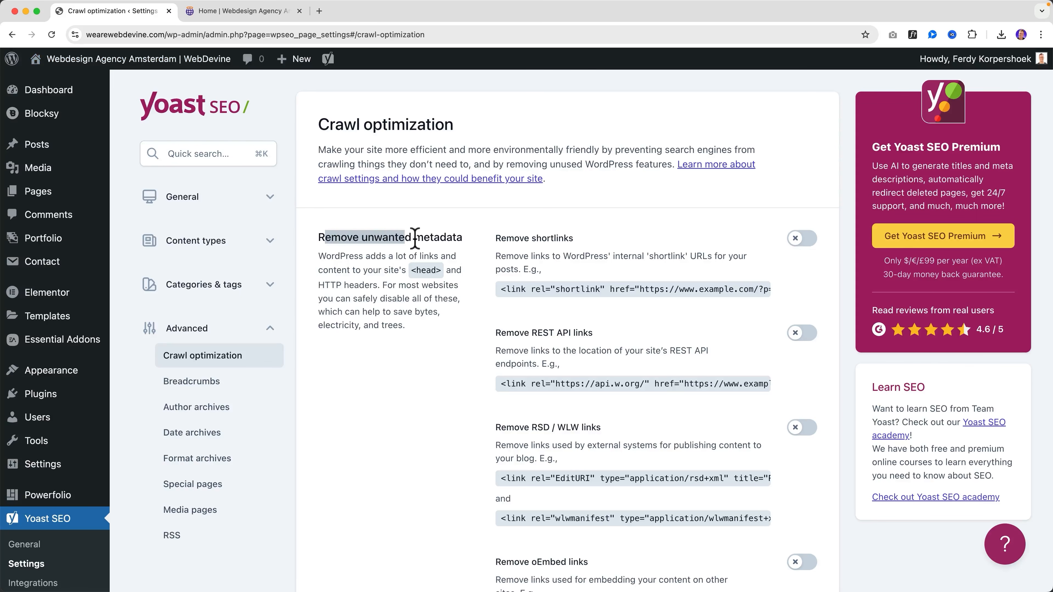
click(419, 240)
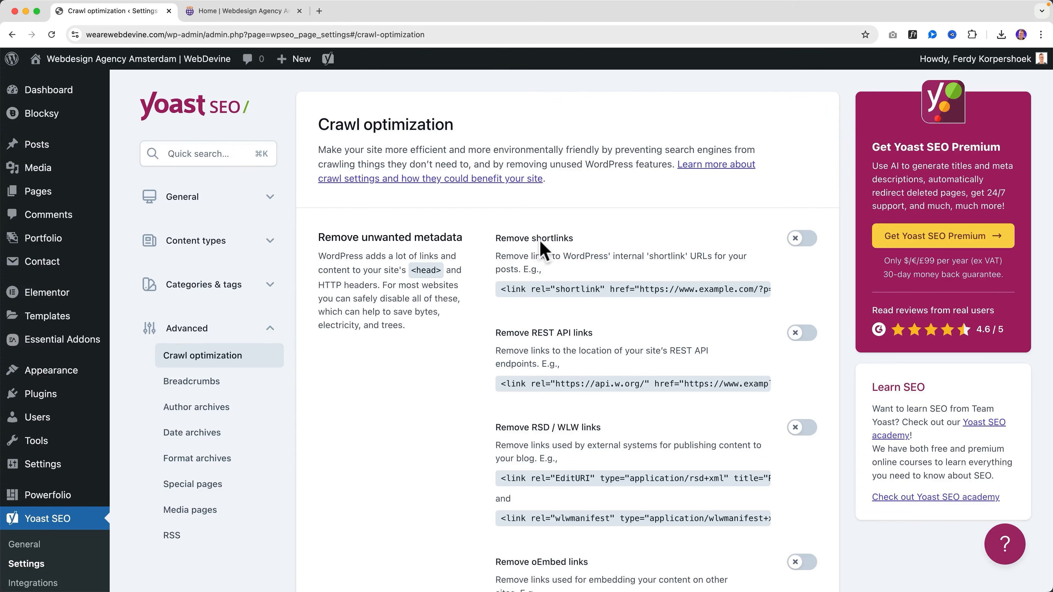
click(624, 303)
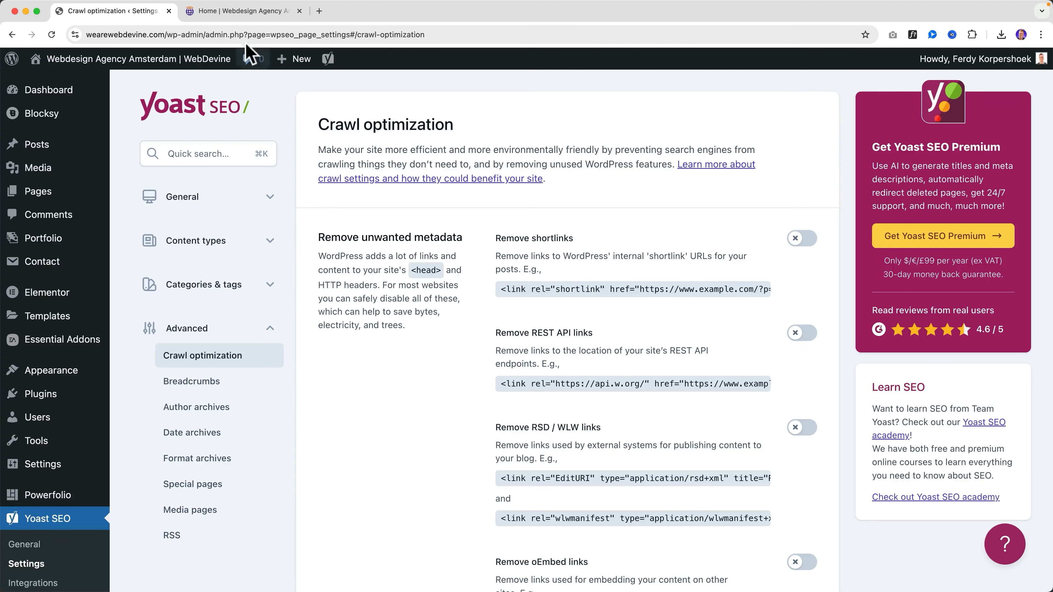
click(795, 241)
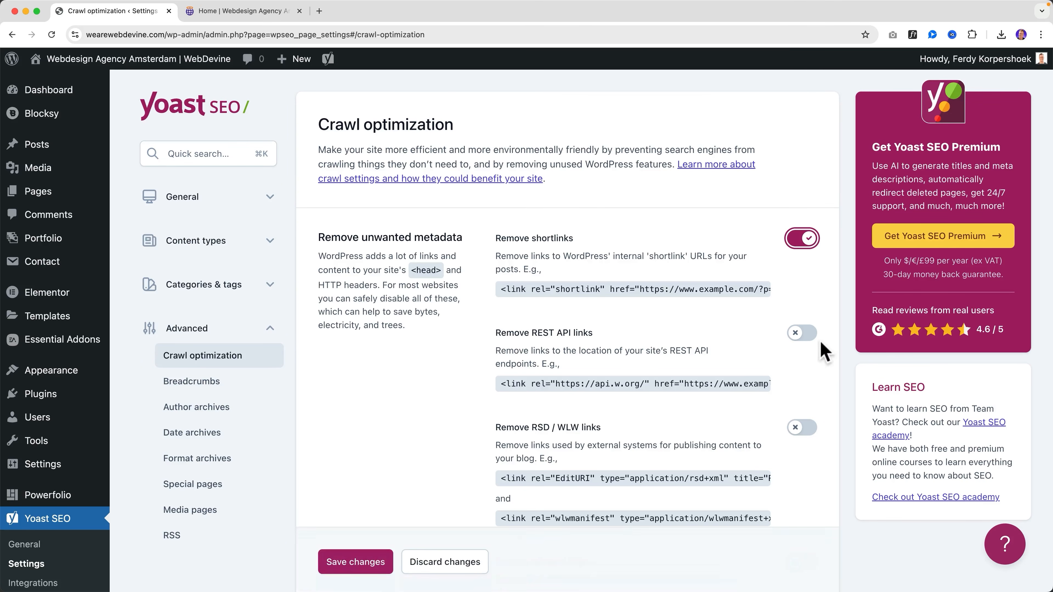
click(804, 333)
scroll(802, 344, down, 5)
click(801, 254)
scroll(802, 282, down, 4)
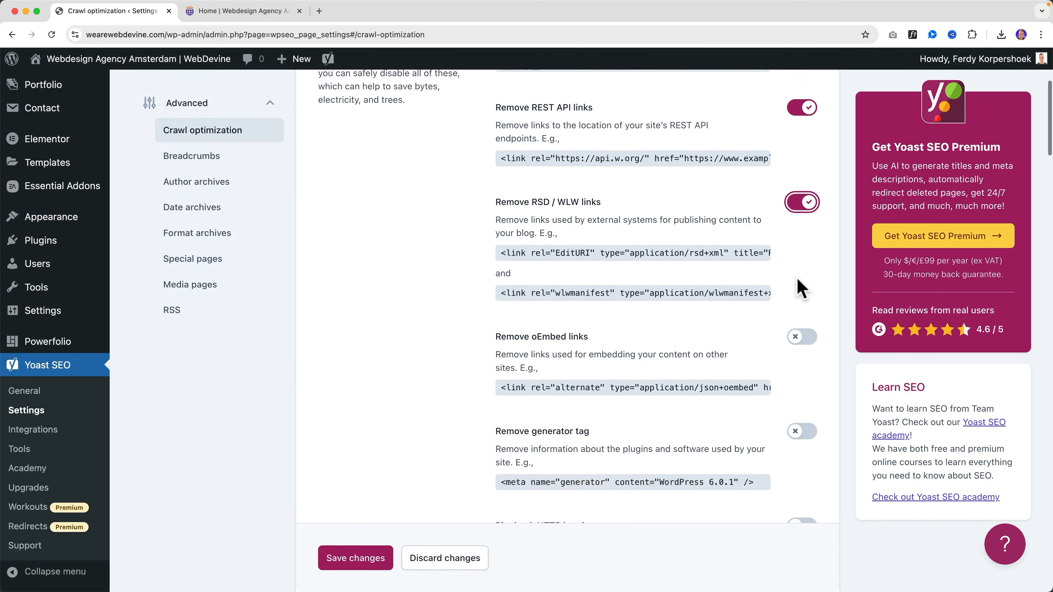
Step: Turn on the removal of oEmbed links, the generator tag, the pingback HTTP header and the powered by HTTP header
click(802, 227)
scroll(801, 262, down, 2)
click(801, 240)
scroll(800, 262, down, 2)
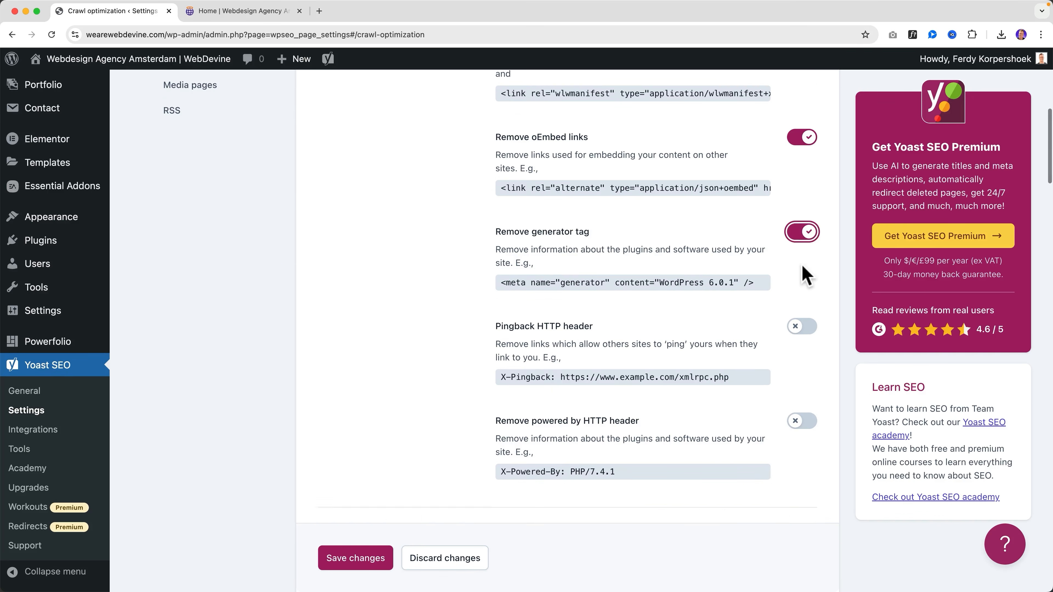
click(801, 268)
scroll(804, 274, down, 4)
click(803, 241)
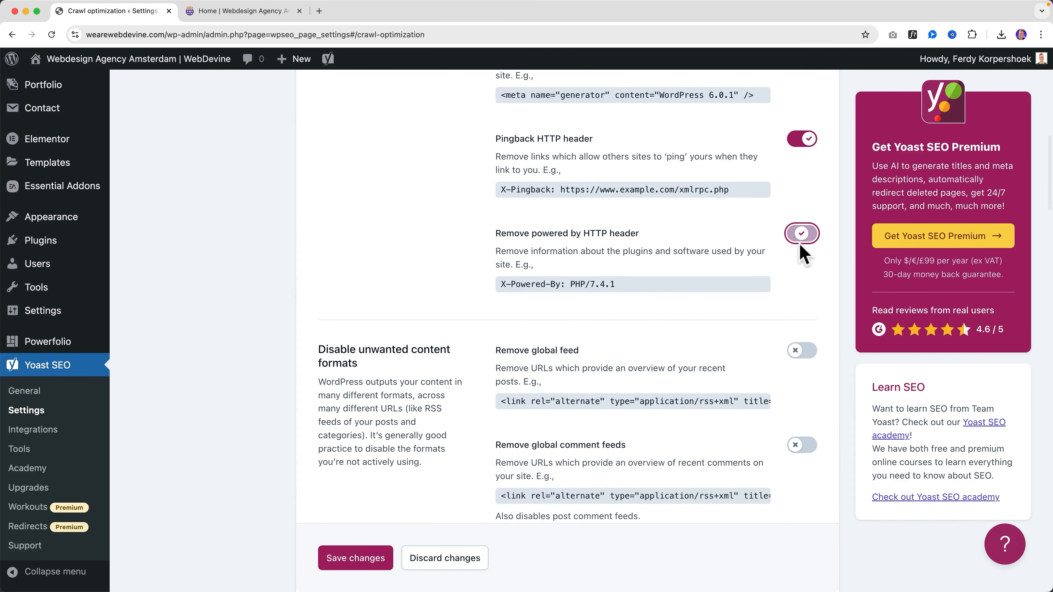
Step: Turn on the removal of the global feed and global comment feeds under unwanted content formats
scroll(797, 261, down, 3)
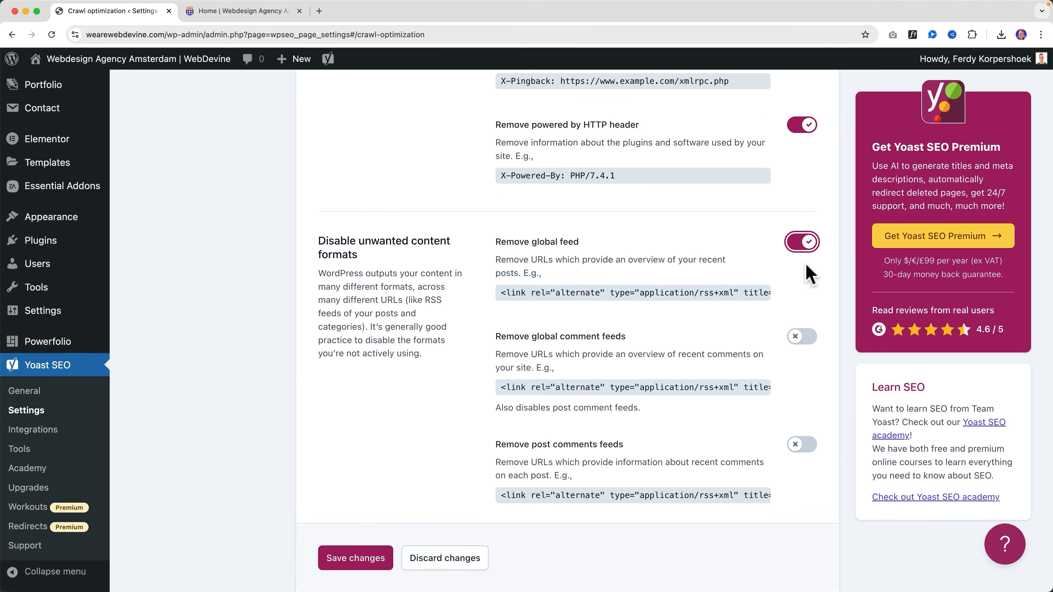
scroll(806, 267, down, 2)
click(804, 272)
scroll(805, 275, down, 7)
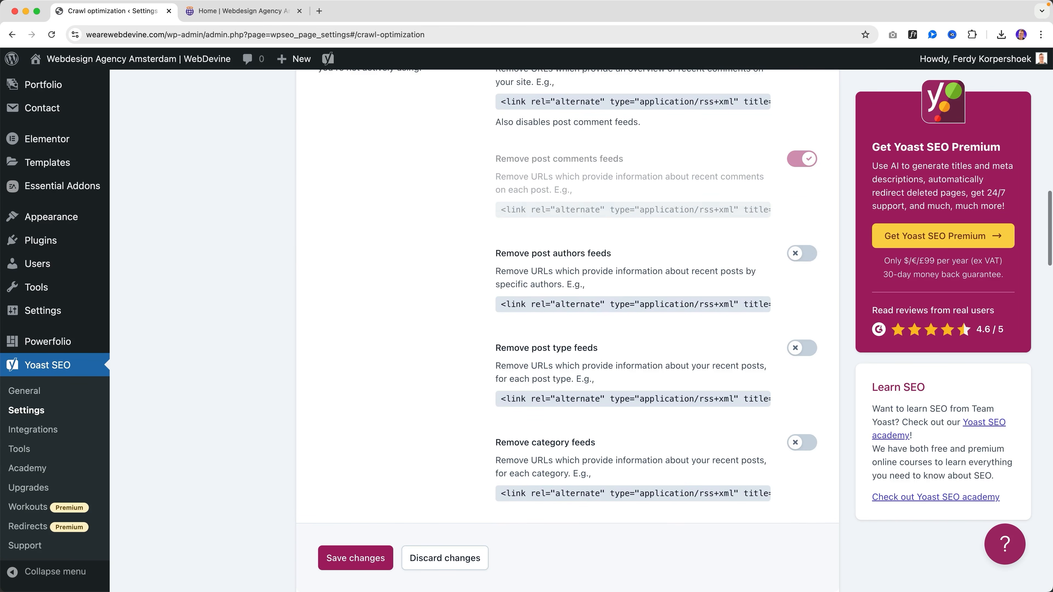
Step: Turn on the removal of post authors, post type, category, tag, custom taxonomy, search results and Atom / RDF feeds
click(805, 350)
scroll(806, 348, down, 2)
click(804, 351)
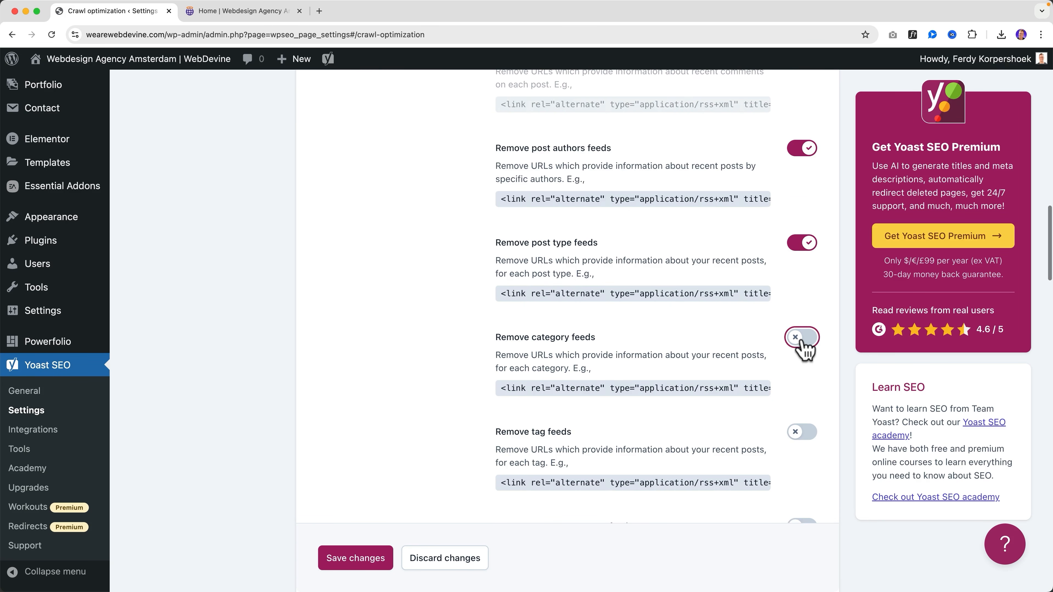
scroll(804, 346, down, 4)
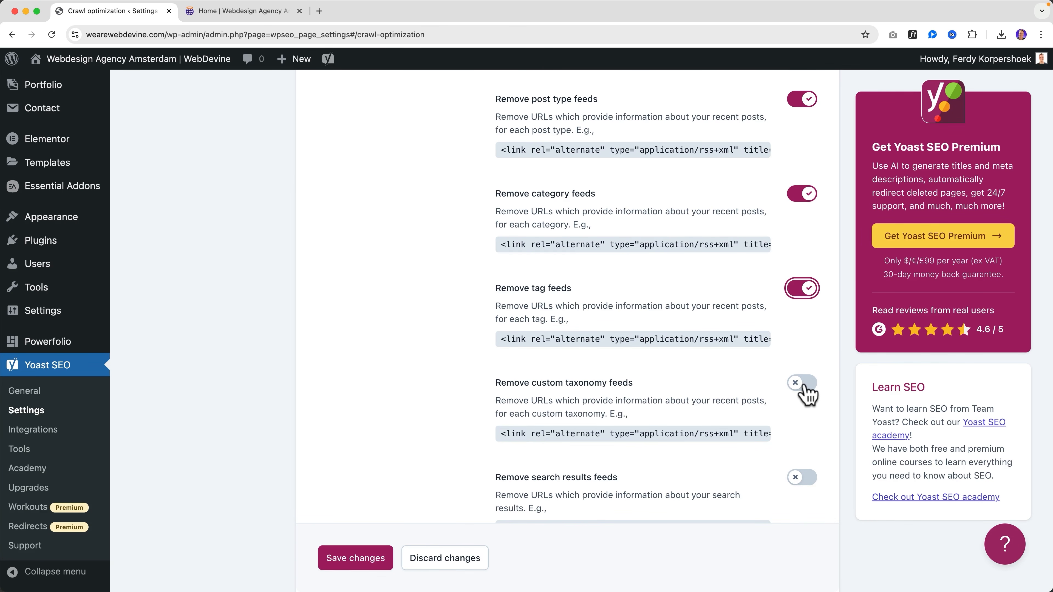
click(804, 394)
scroll(805, 390, down, 5)
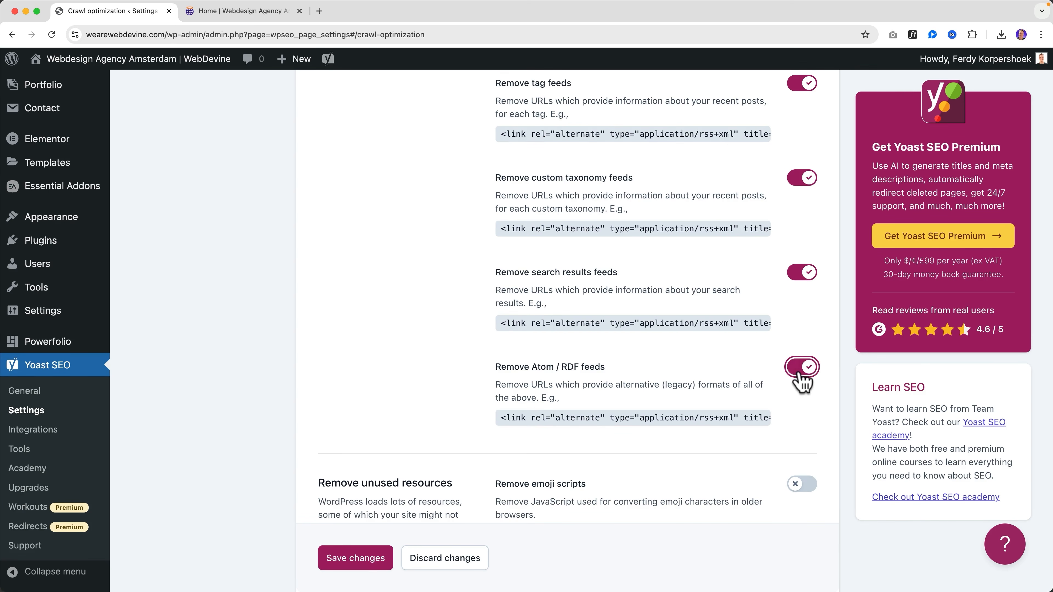
Step: Review the options for removing unused resources and look through the website's home page
scroll(802, 379, down, 4)
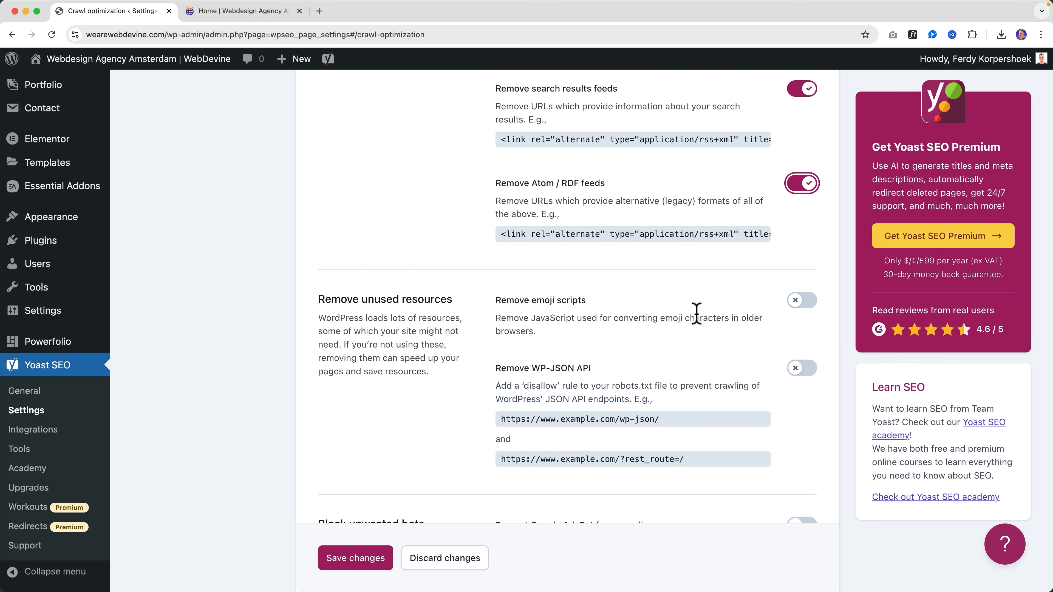
scroll(709, 311, down, 3)
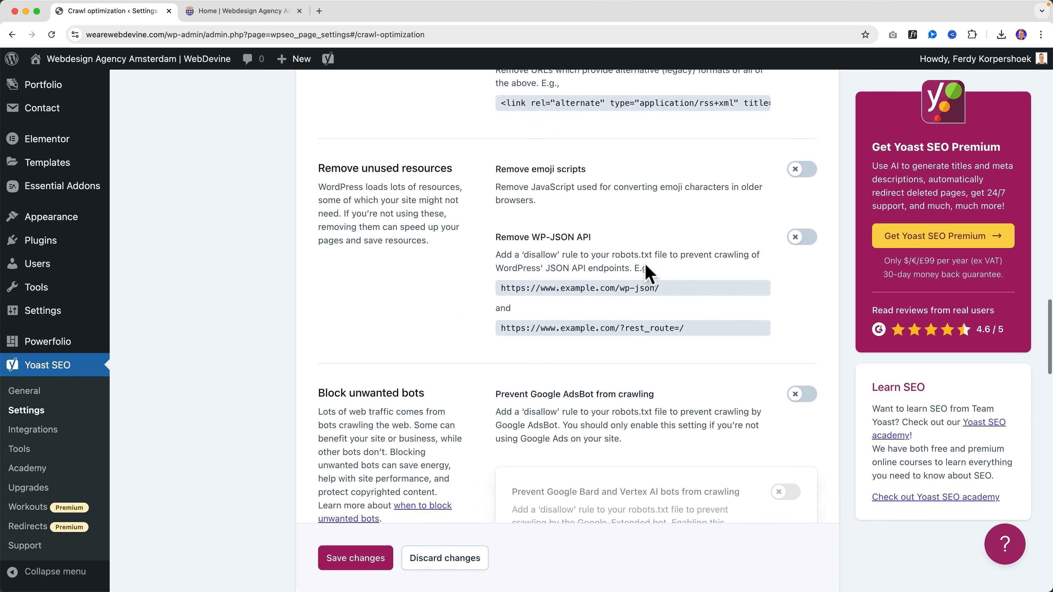
click(234, 11)
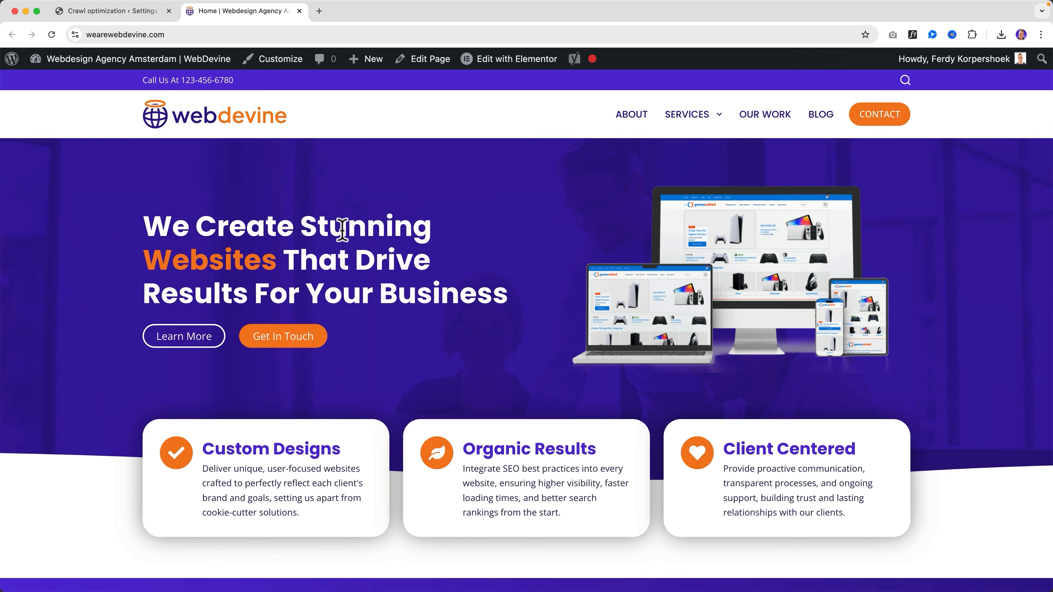
scroll(481, 249, down, 15)
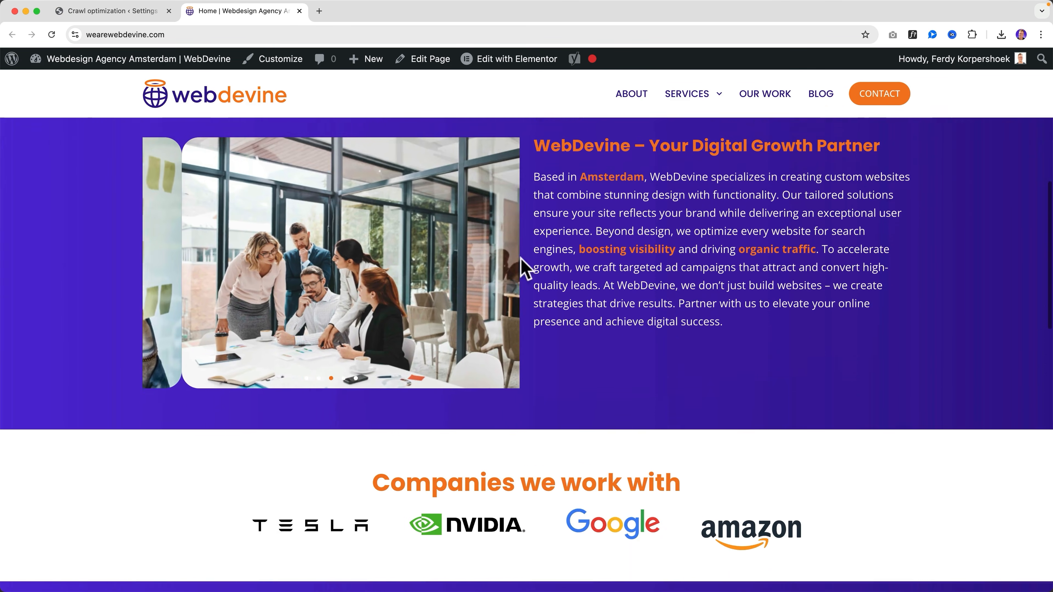
scroll(552, 274, down, 5)
scroll(415, 208, up, 20)
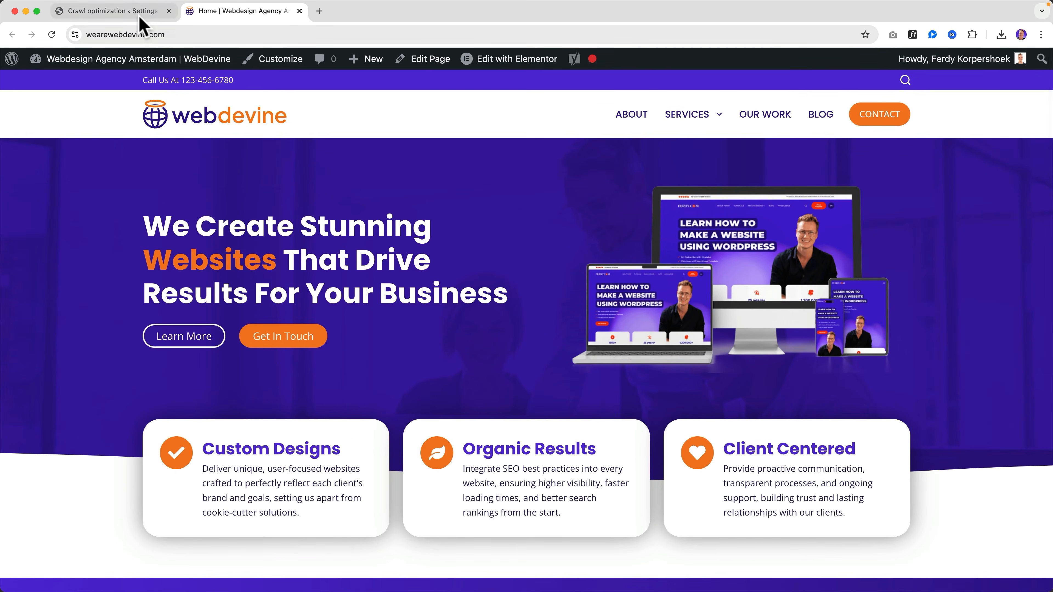
Step: Back in the crawl optimization settings, turn on removal of emoji scripts and the WP-JSON API, and prevent Google AdsBot from crawling
click(143, 12)
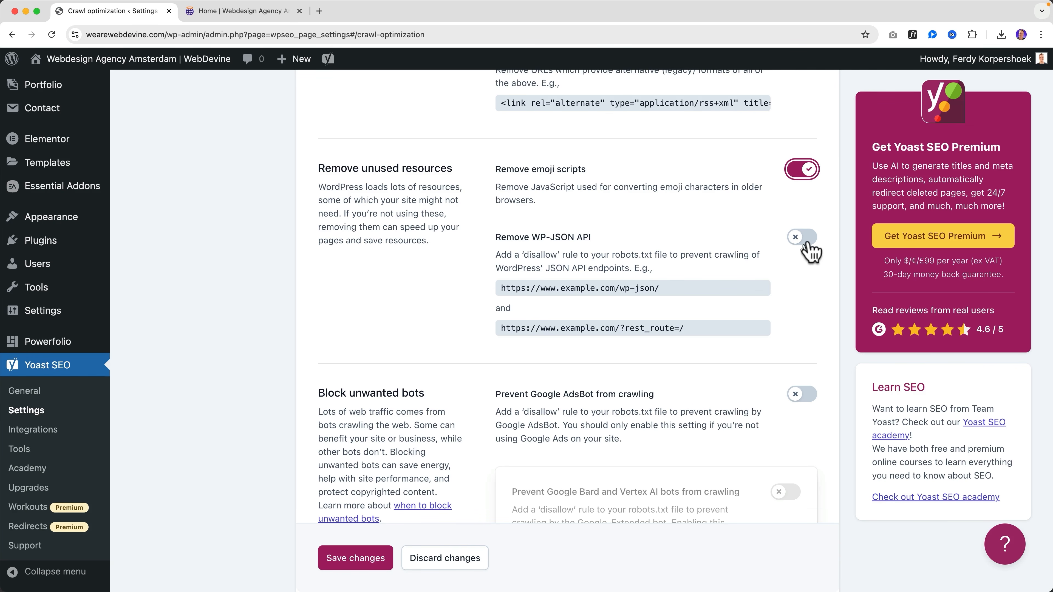
scroll(794, 301, down, 5)
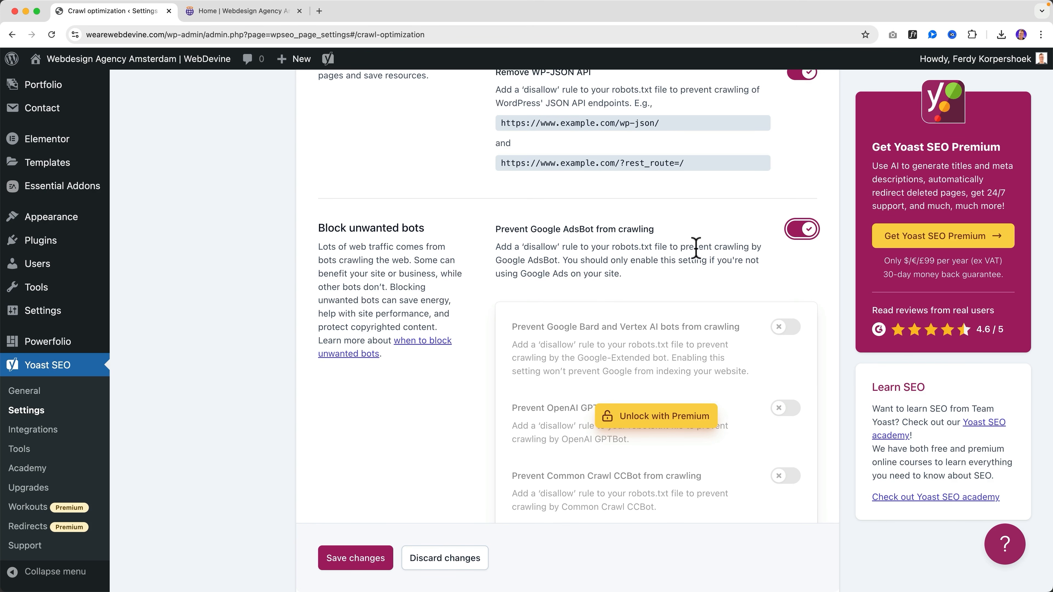
Step: Examine the remaining crawl optimization options, including bot blocking, internal site search cleanup and advanced URL cleanup
scroll(788, 262, down, 12)
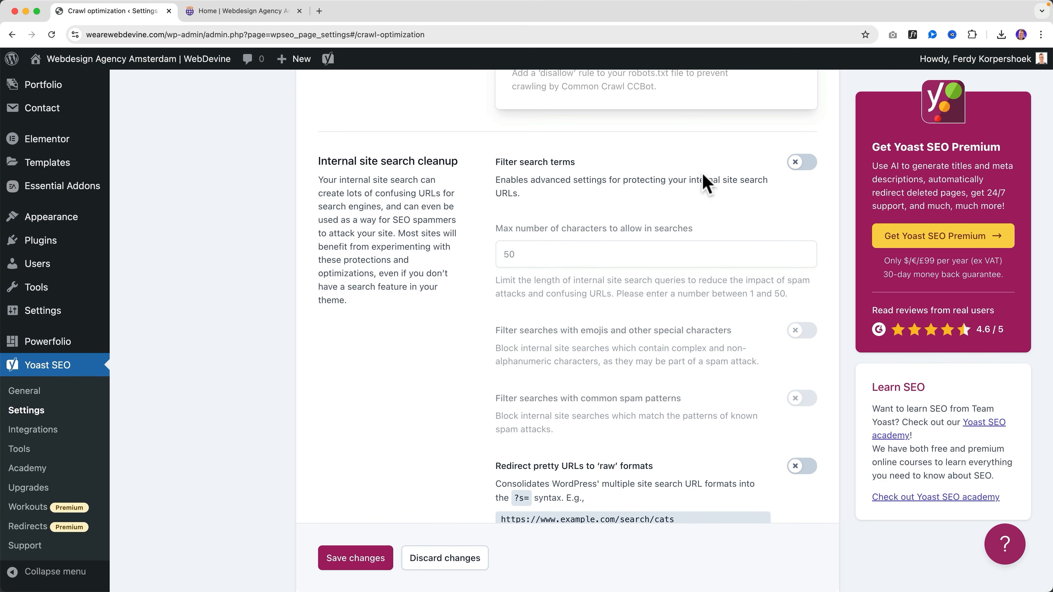
scroll(754, 199, down, 5)
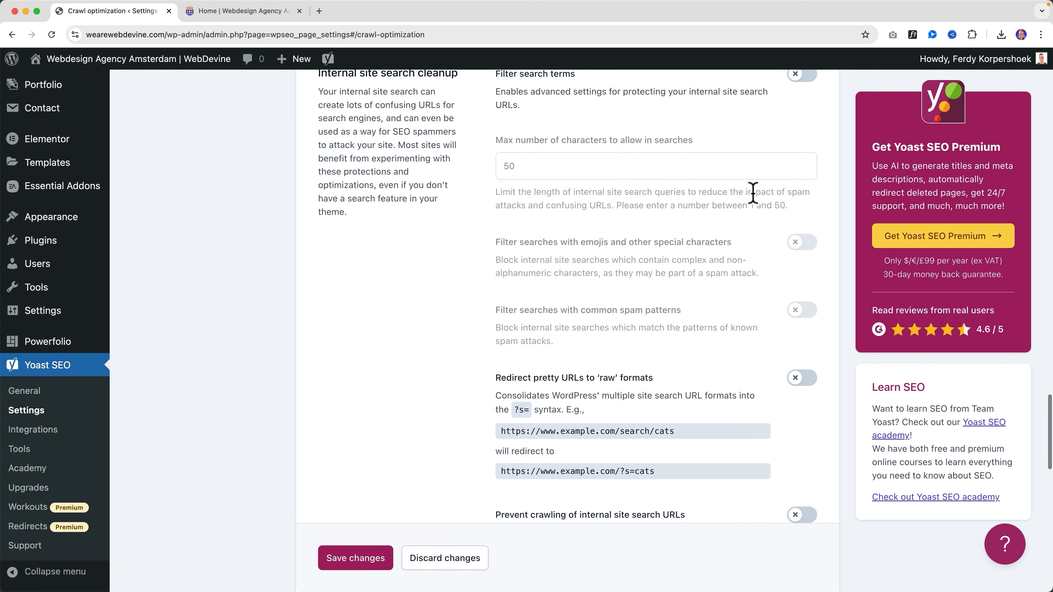
scroll(752, 195, up, 15)
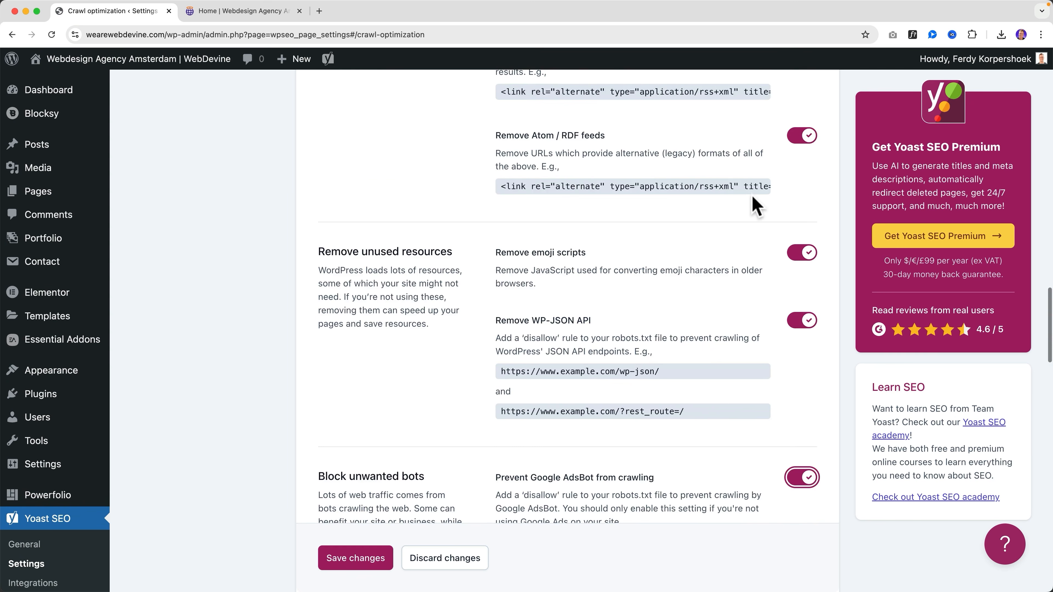
scroll(753, 199, down, 10)
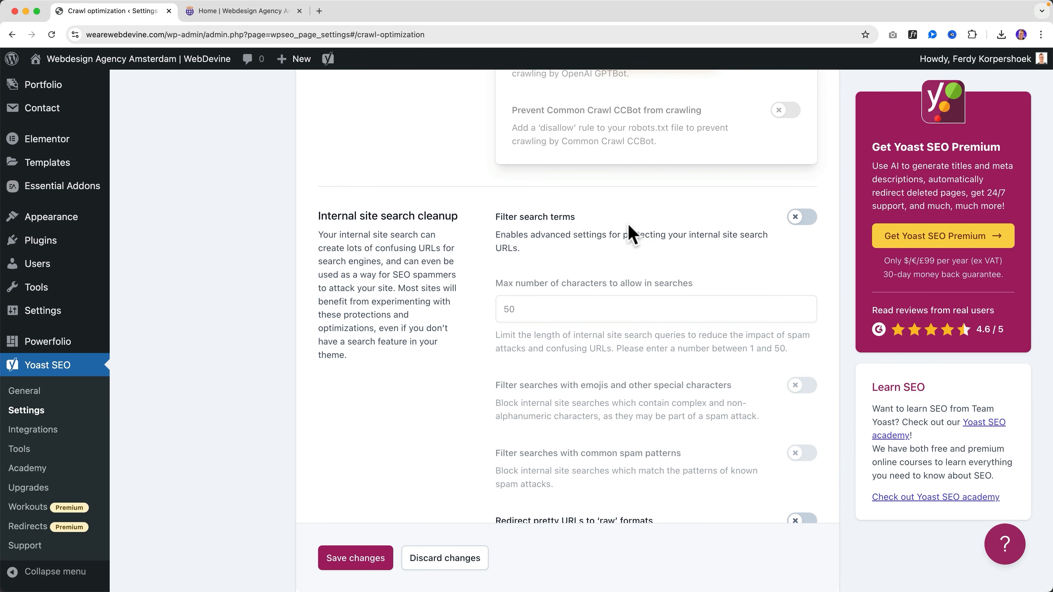
scroll(682, 235, down, 6)
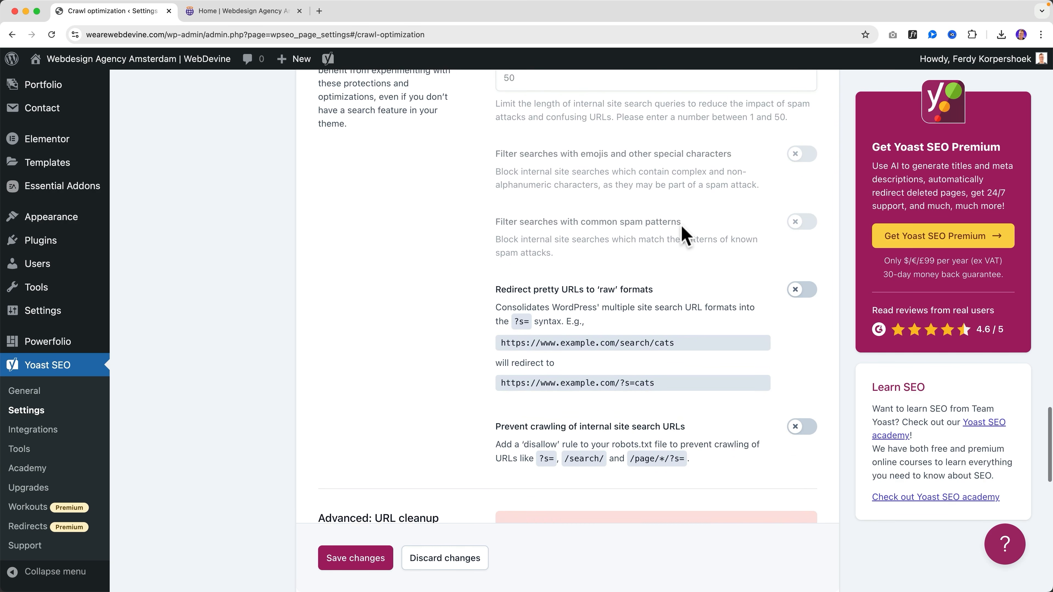
scroll(684, 235, down, 7)
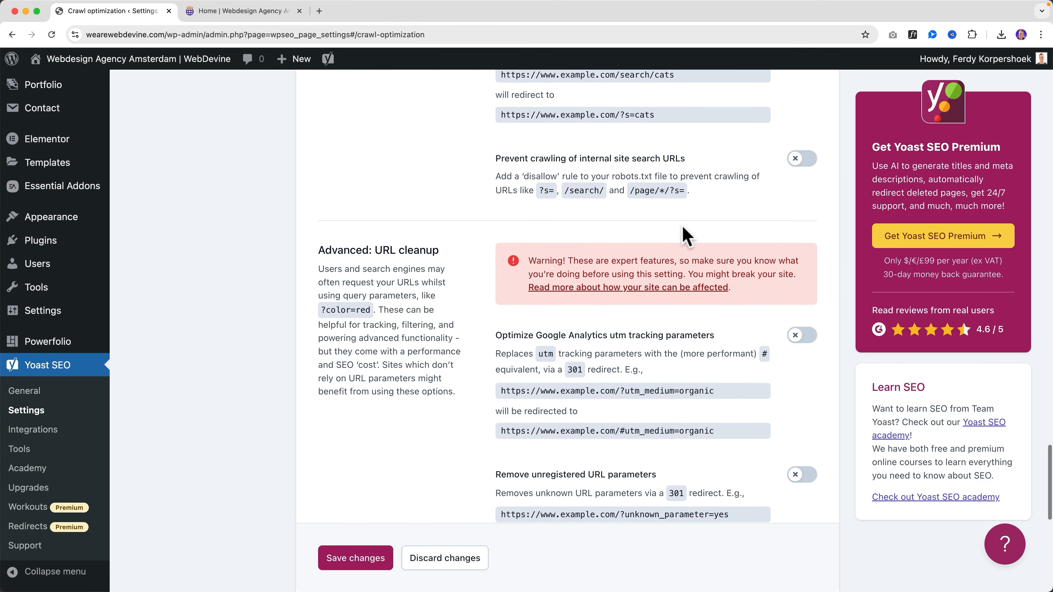
scroll(683, 236, up, 1)
scroll(684, 237, down, 13)
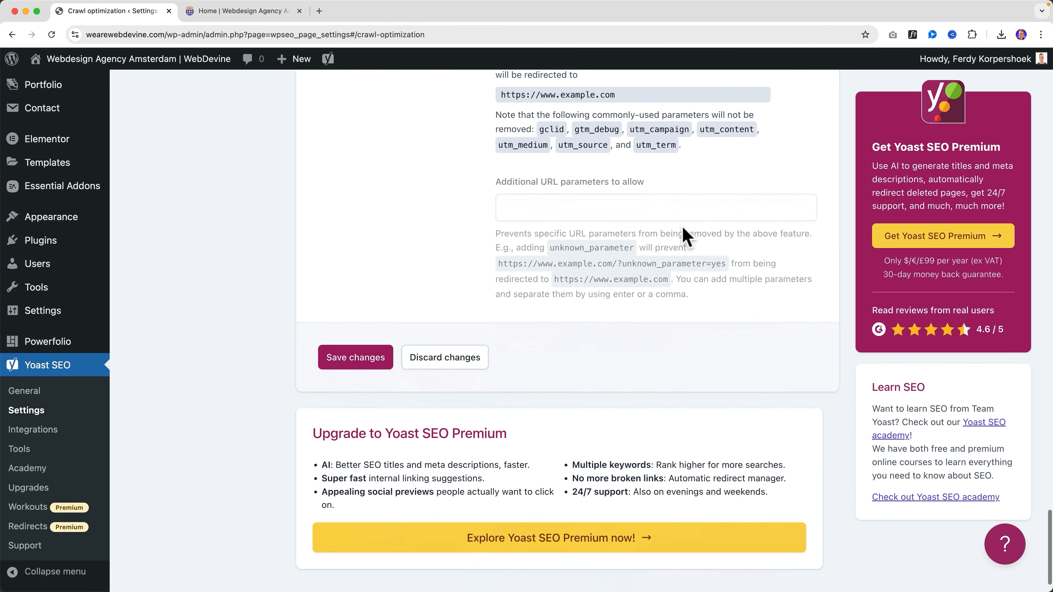
scroll(683, 235, up, 20)
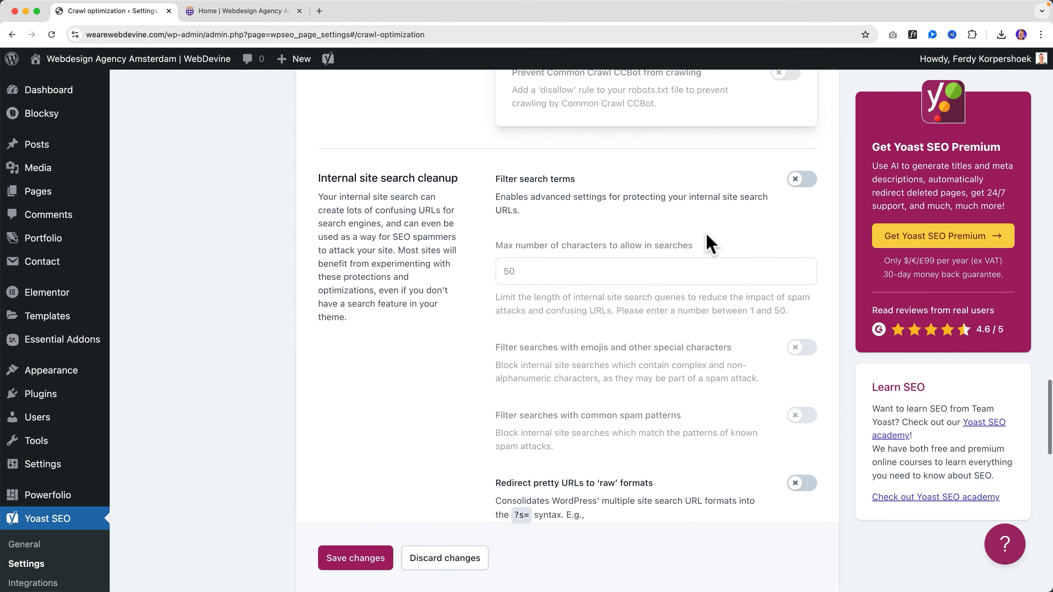
scroll(704, 208, up, 20)
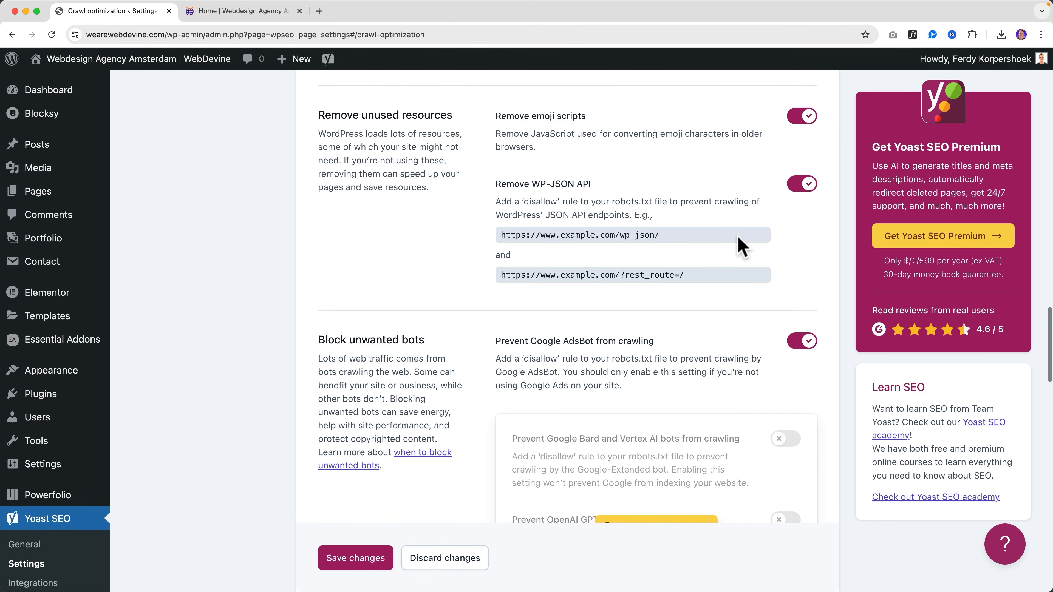
scroll(745, 242, down, 20)
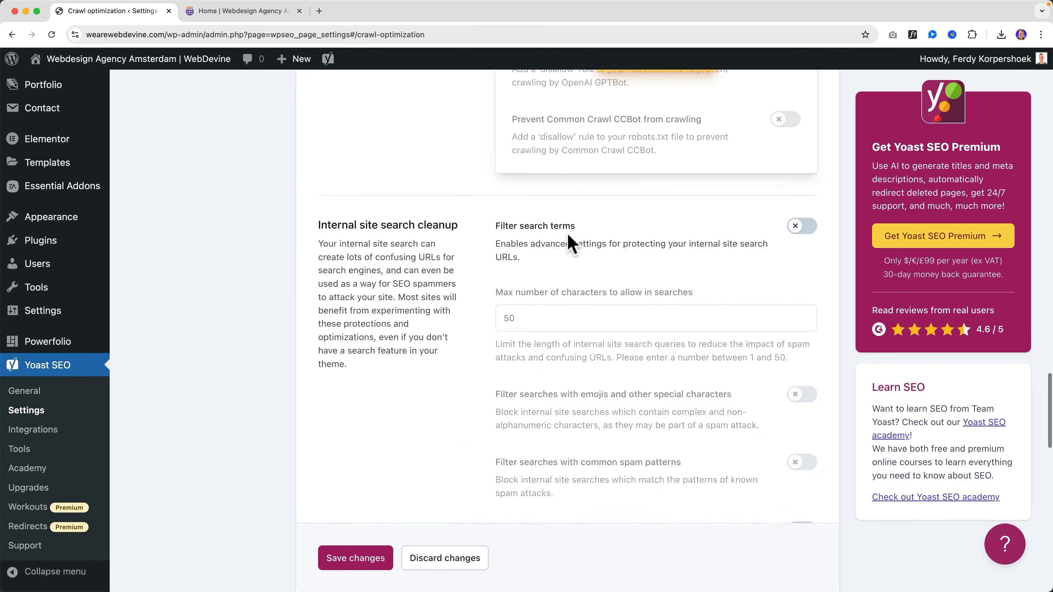
Step: Save the crawl optimization changes and open the advanced Breadcrumbs settings
click(353, 546)
scroll(365, 369, up, 20)
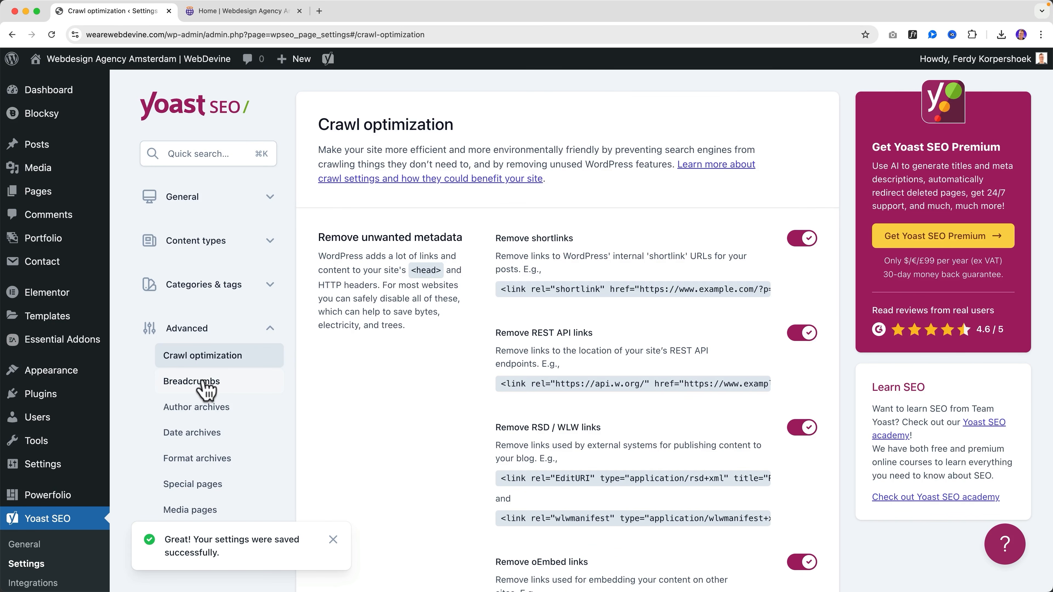
click(206, 390)
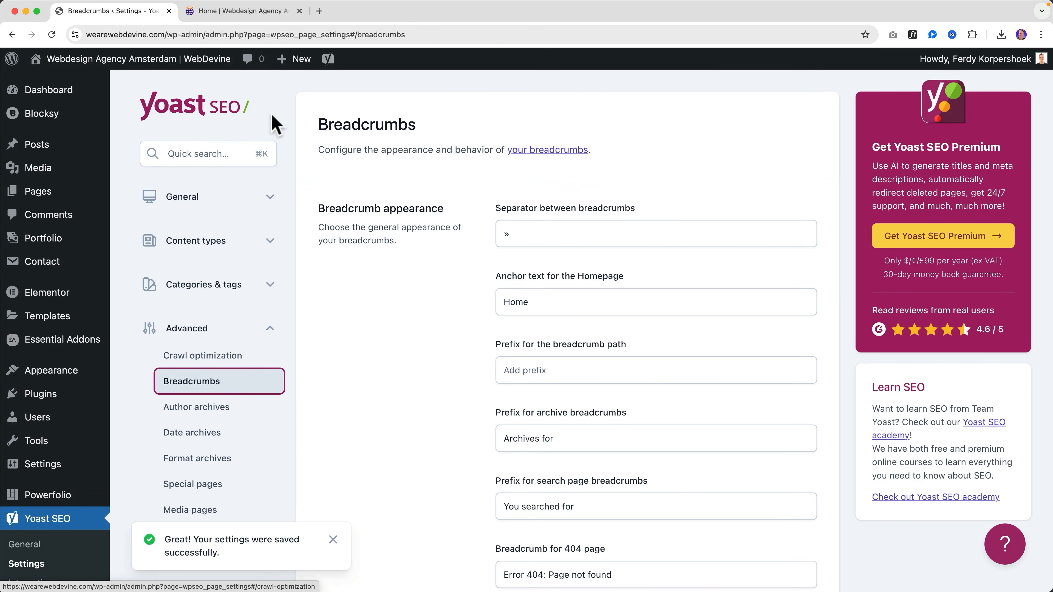
Step: On the website, open the blog post "What Is A VPN And How Does It Work?" and look through it
click(247, 17)
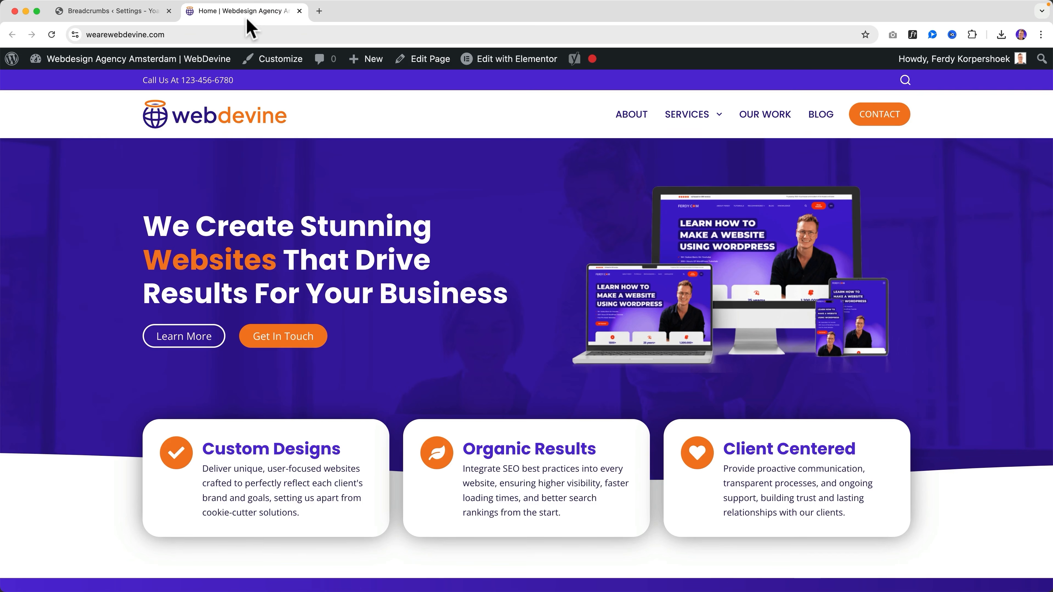
click(823, 121)
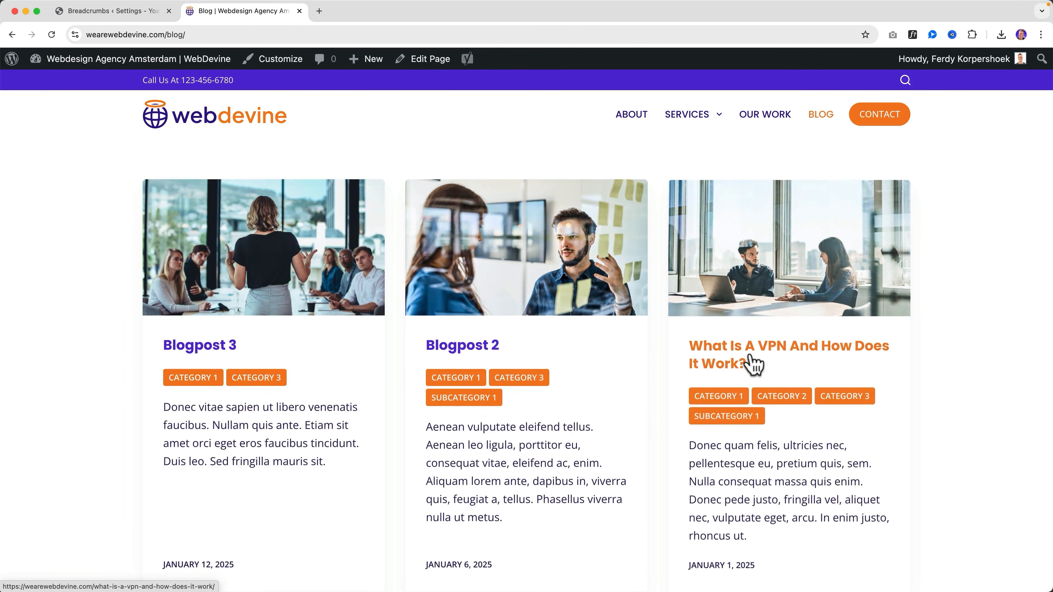
click(752, 364)
scroll(606, 341, down, 8)
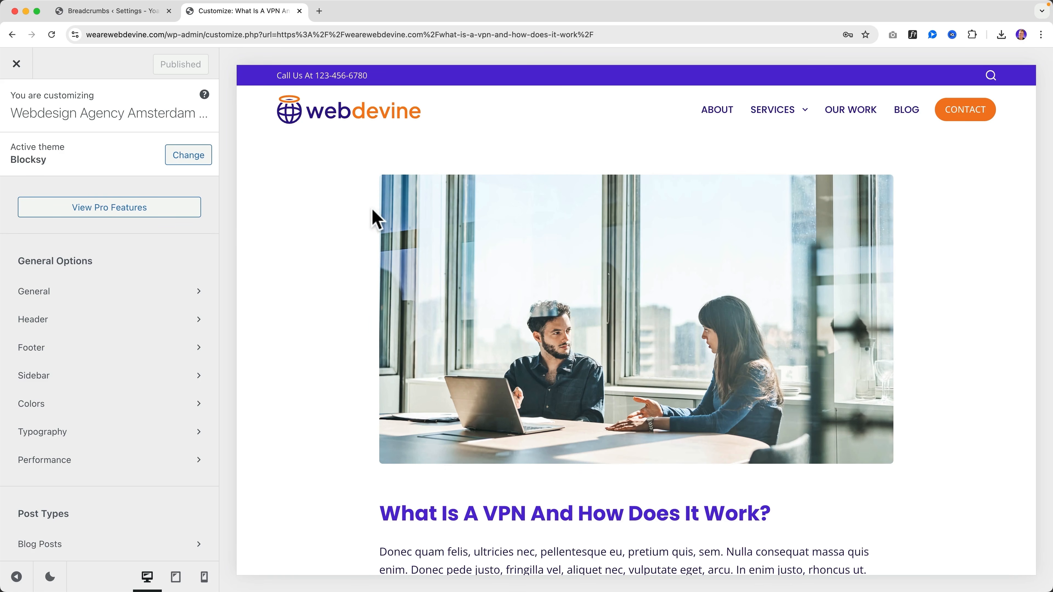
Step: Leave the theme customizer, check the Breadcrumbs settings and return to the VPN blog post on the website
click(12, 36)
click(111, 12)
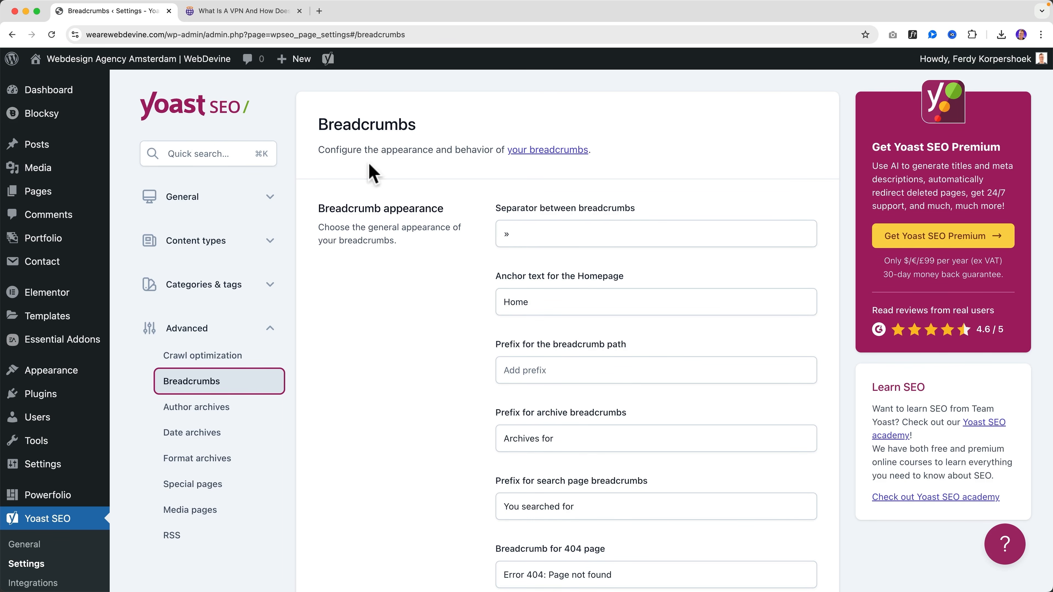
click(243, 11)
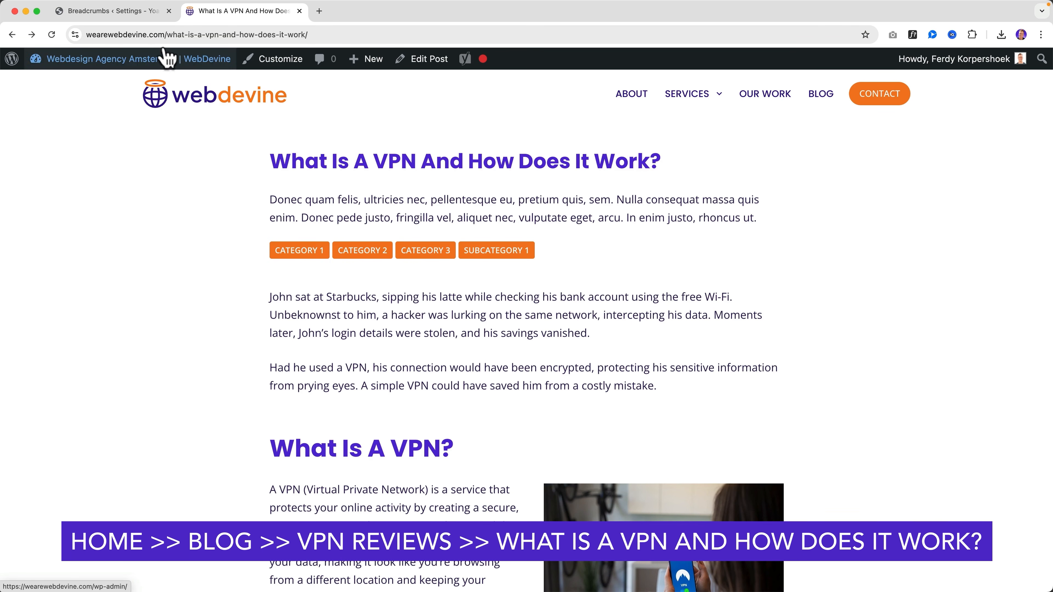
Step: Set the breadcrumb separator to ">" in the Yoast SEO settings and turn on bolding of the last page
click(153, 18)
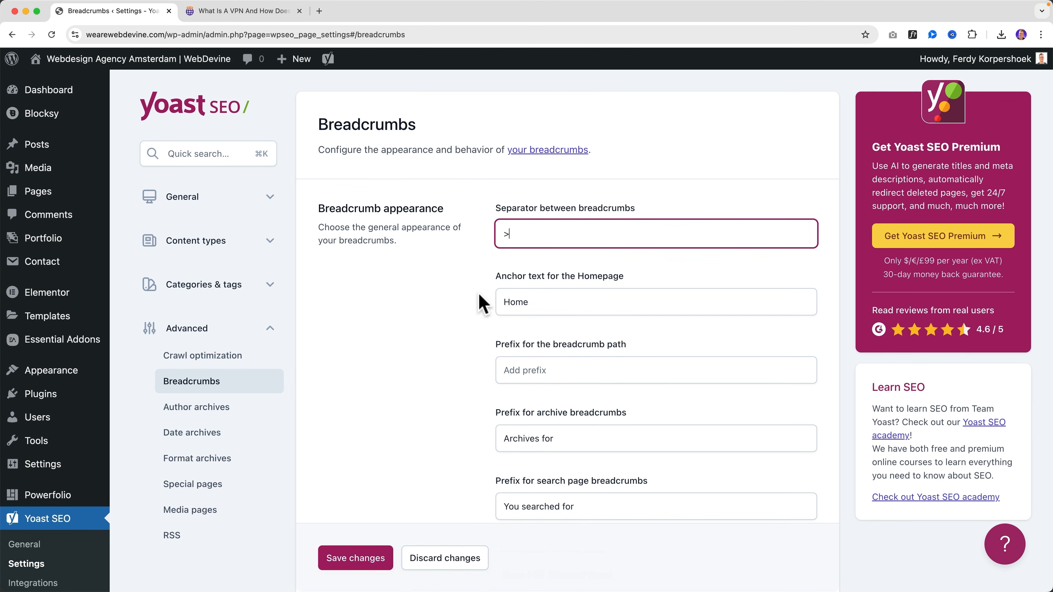
scroll(487, 306, down, 2)
click(518, 211)
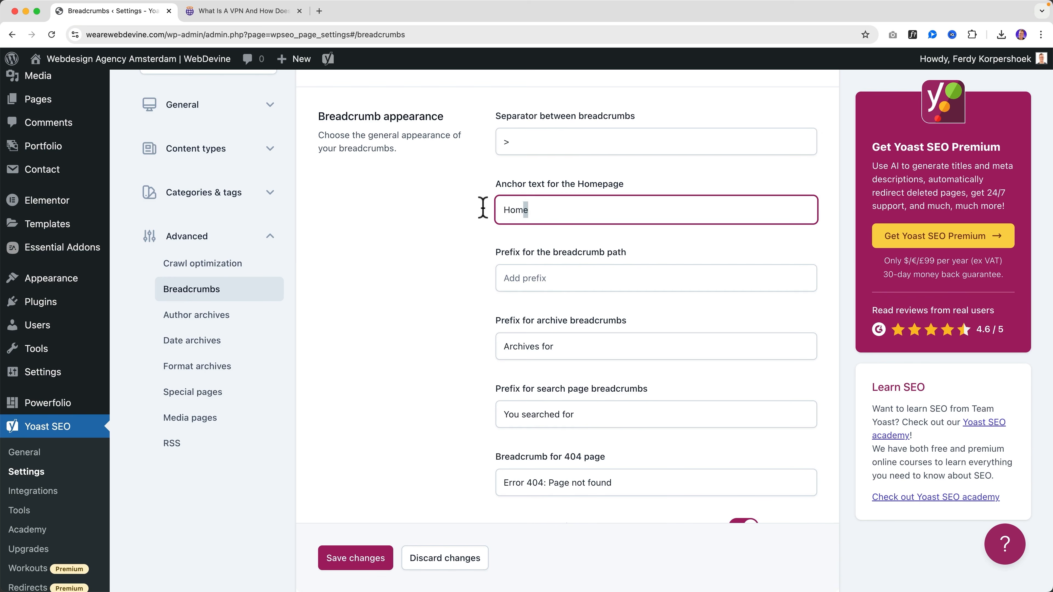
click(472, 210)
scroll(462, 258, down, 3)
scroll(466, 264, down, 3)
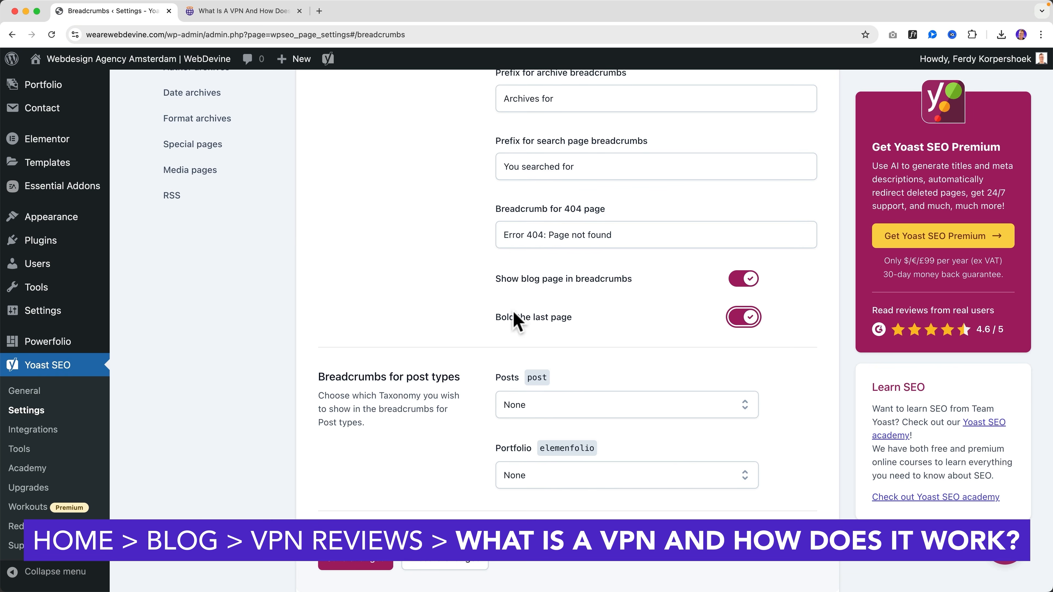
Step: Review the breadcrumb options for post types and taxonomies, and save the breadcrumb settings
scroll(446, 313, down, 5)
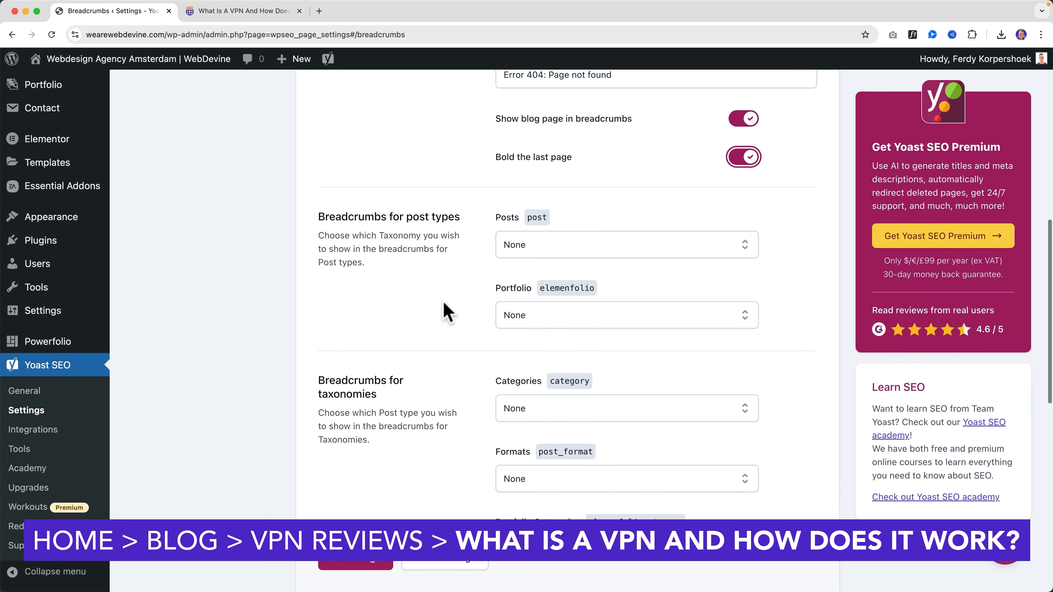
scroll(449, 313, down, 12)
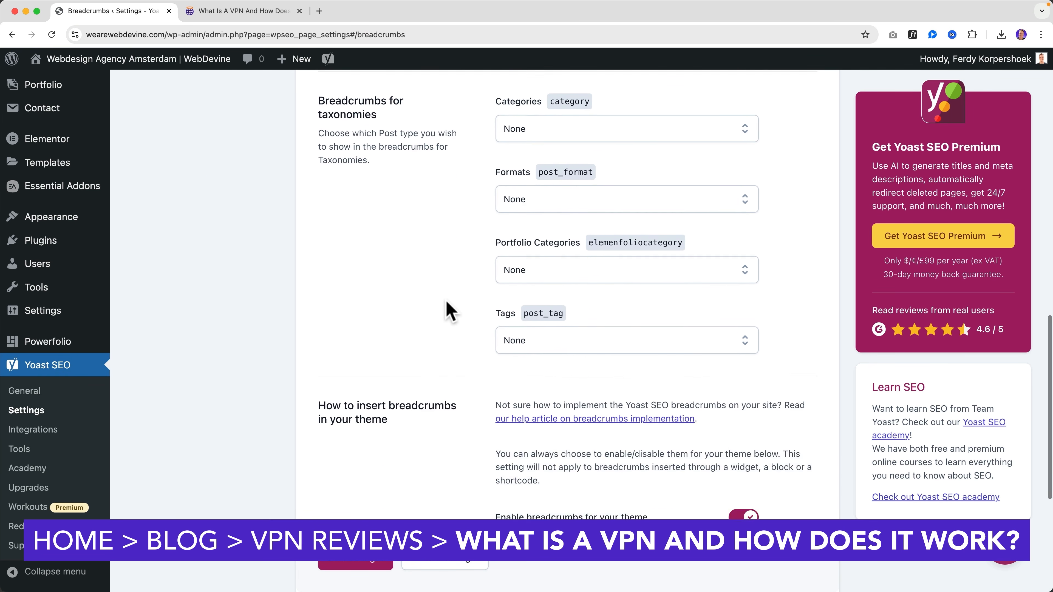
scroll(447, 301, up, 20)
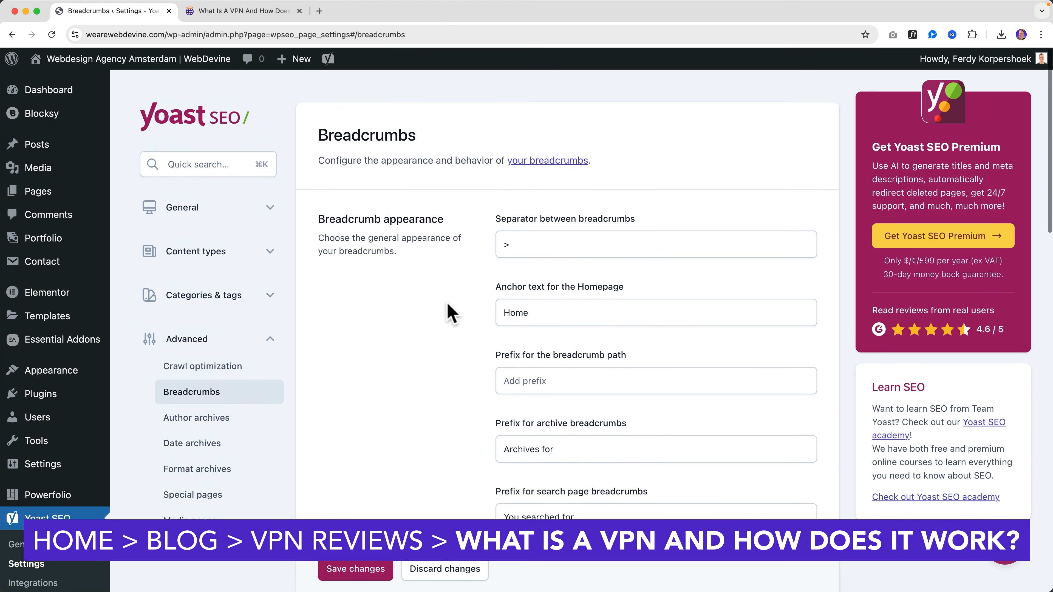
scroll(446, 303, down, 17)
scroll(445, 319, up, 1)
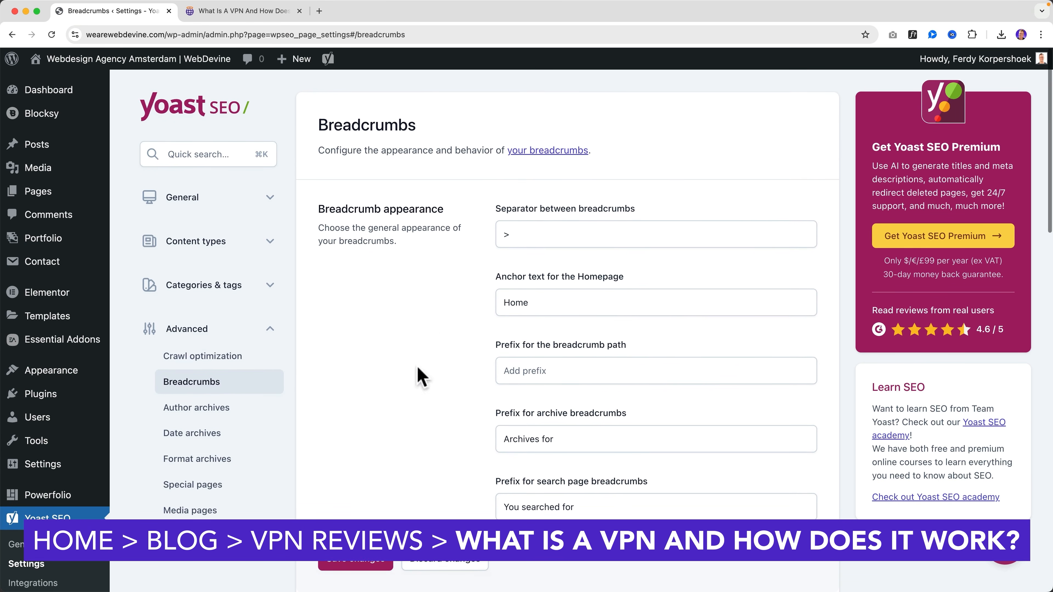
click(359, 564)
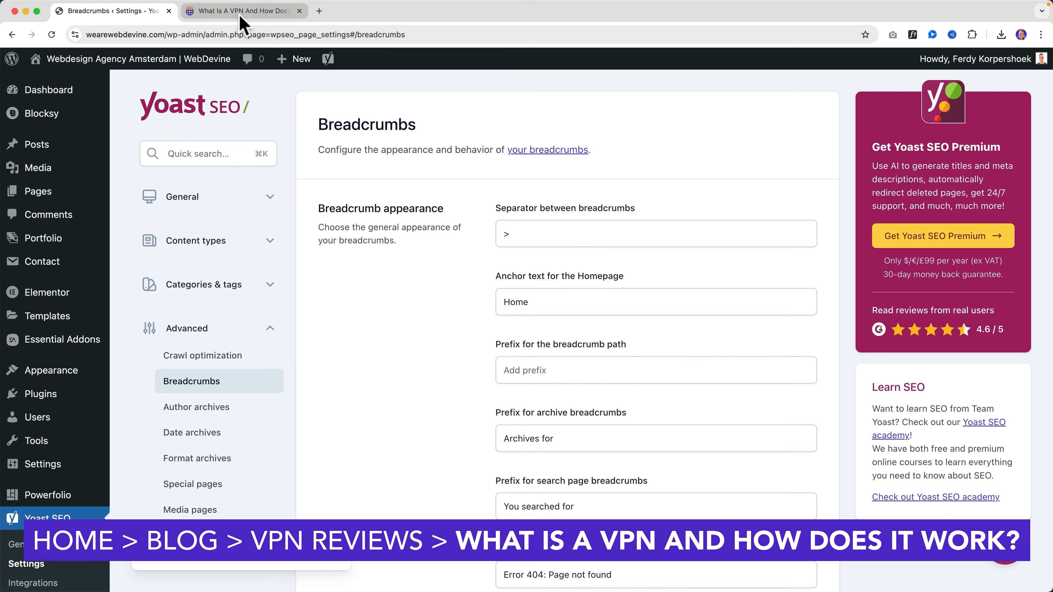
click(242, 12)
click(157, 11)
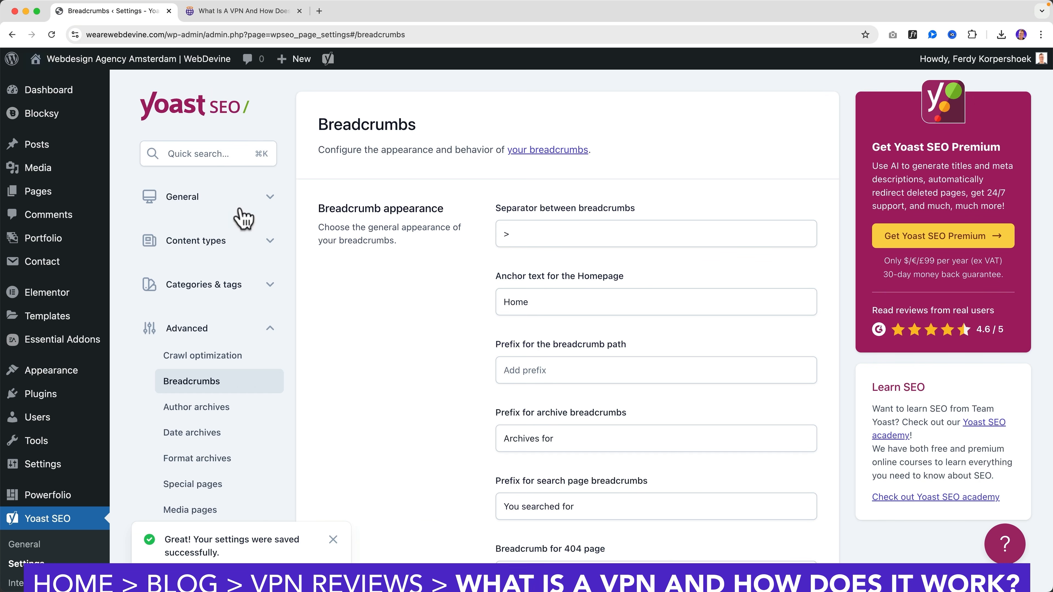
Step: Check the site's user list while in the author archives settings, and save with author archives disabled
click(206, 418)
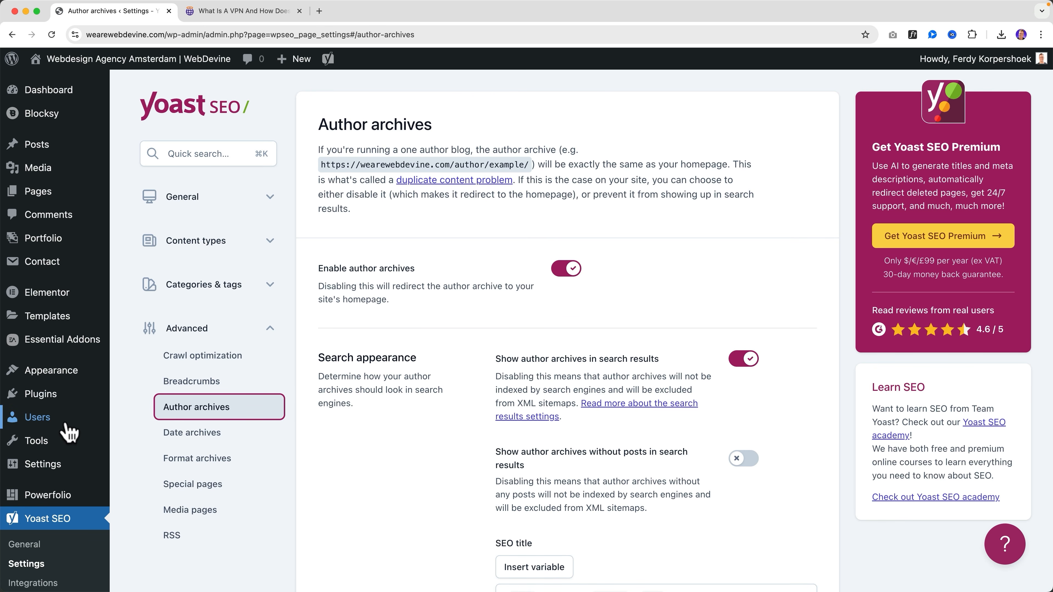
scroll(66, 430, down, 4)
mouse_move(46, 336)
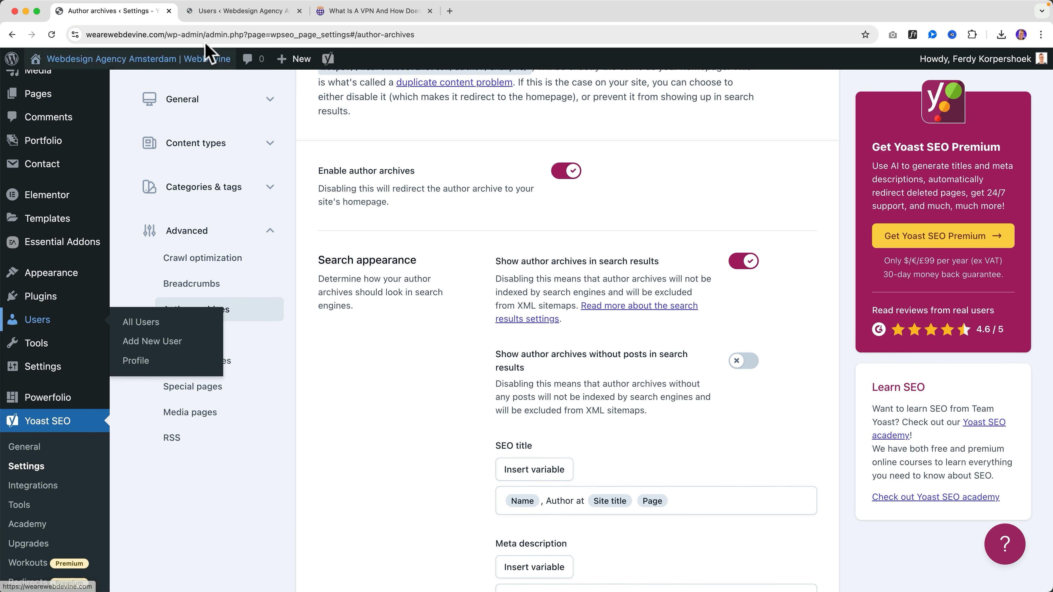
click(224, 11)
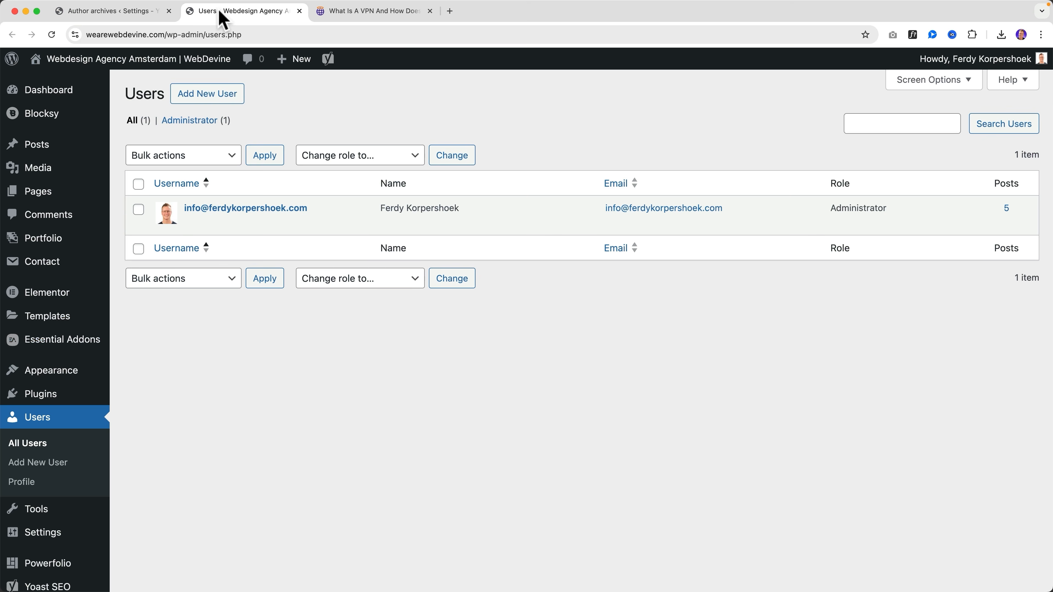
click(300, 10)
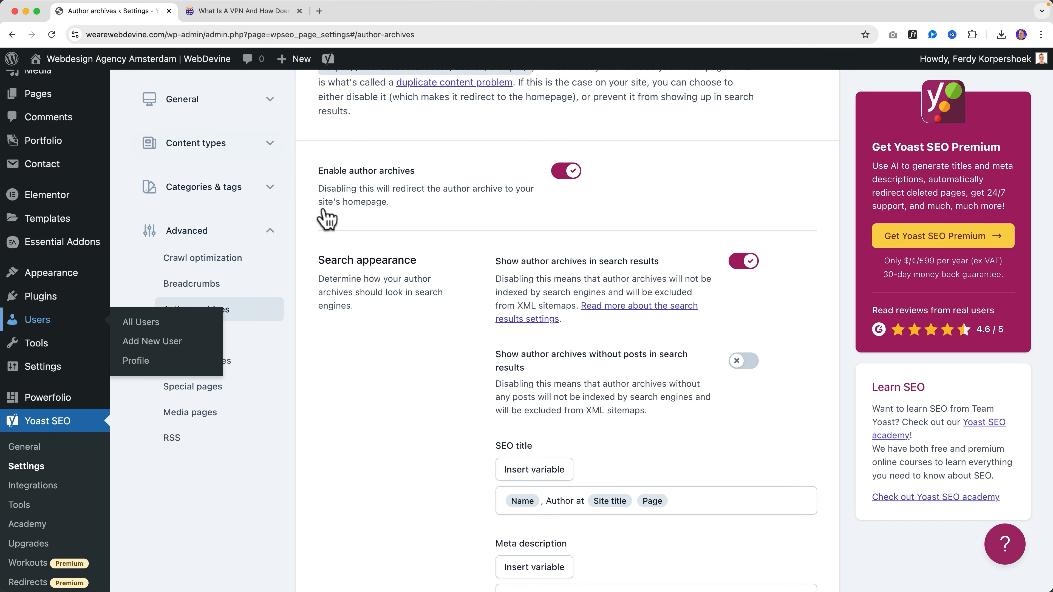
click(560, 171)
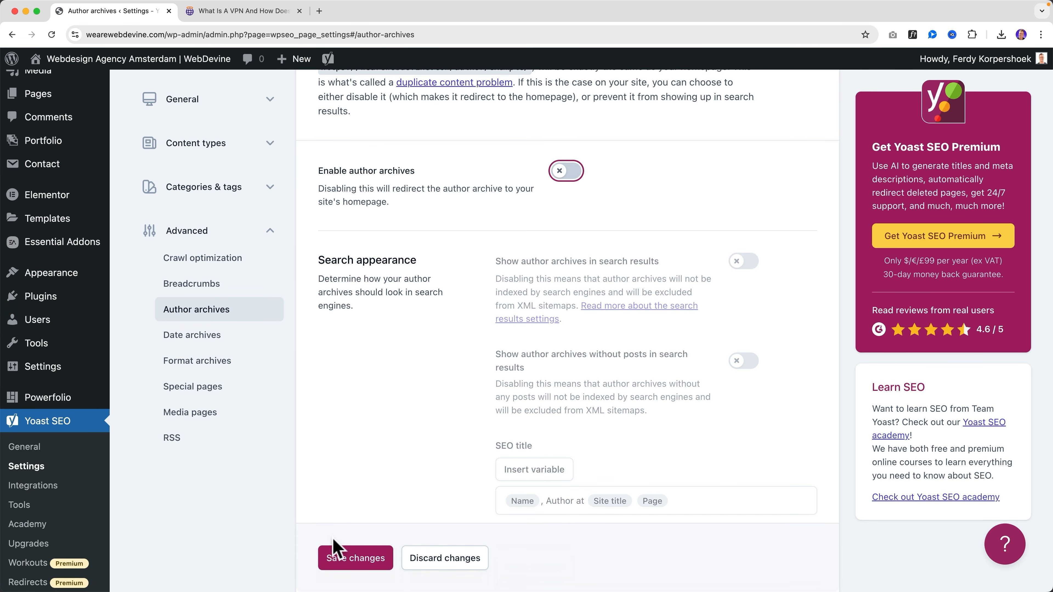
click(355, 558)
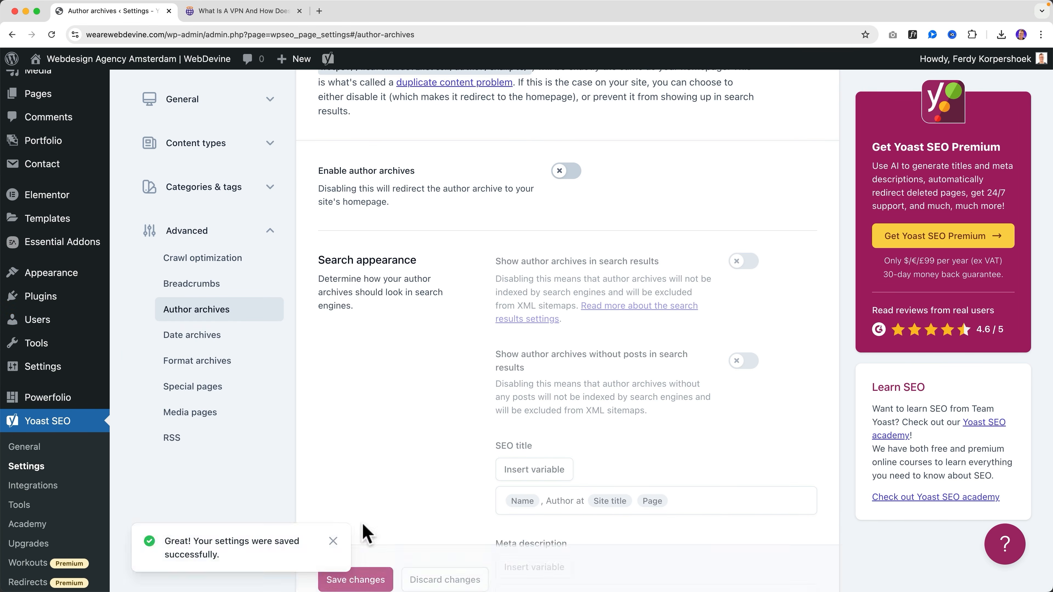
Step: Re-enable author archives, remove the Page variable from their SEO title, and save the changes
click(571, 175)
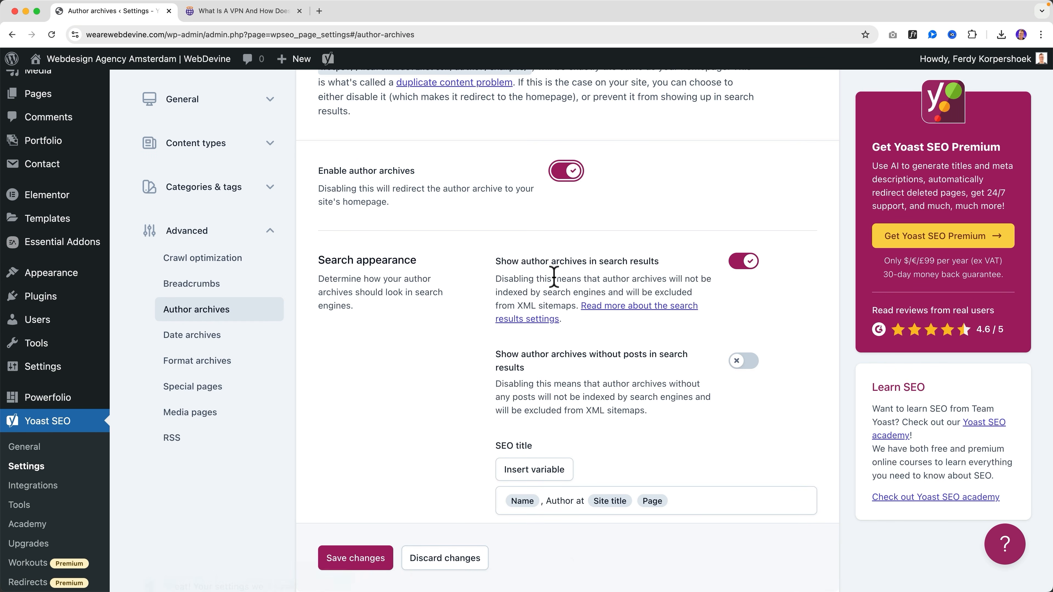
scroll(554, 277, down, 6)
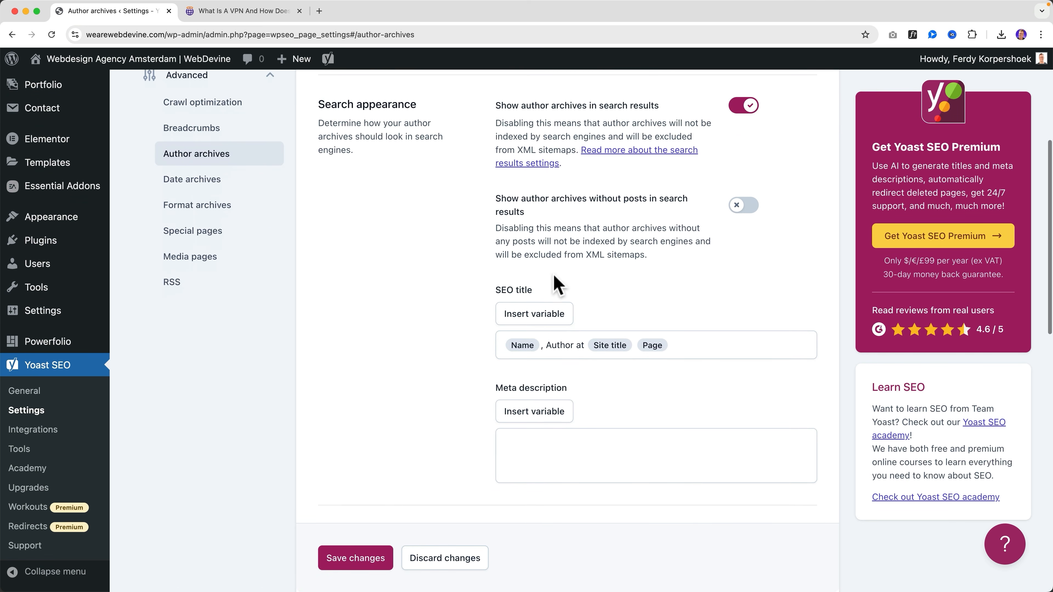
scroll(543, 253, up, 1)
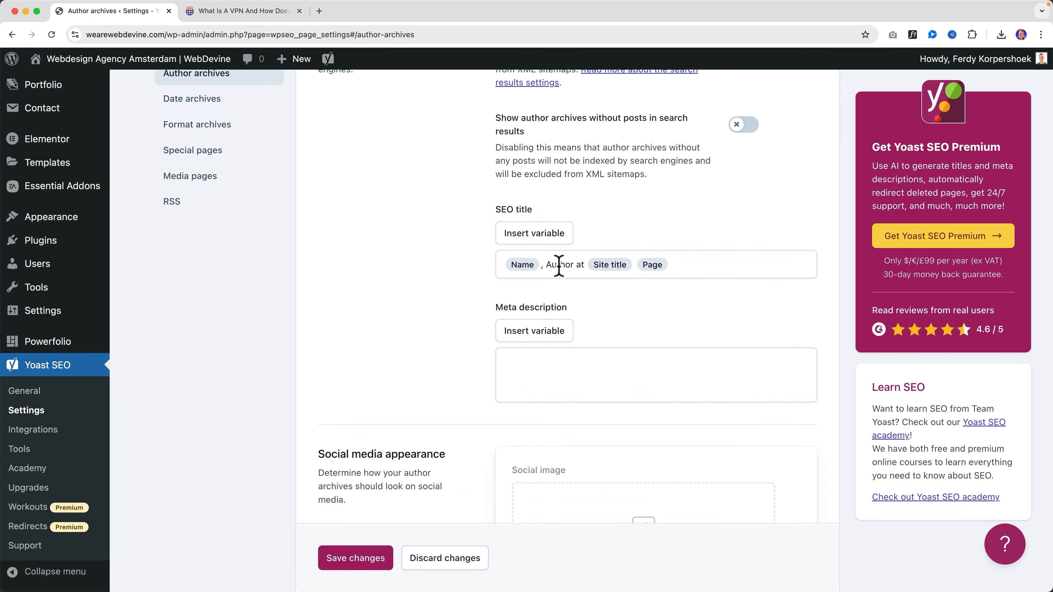
click(712, 265)
key(BackSpace)
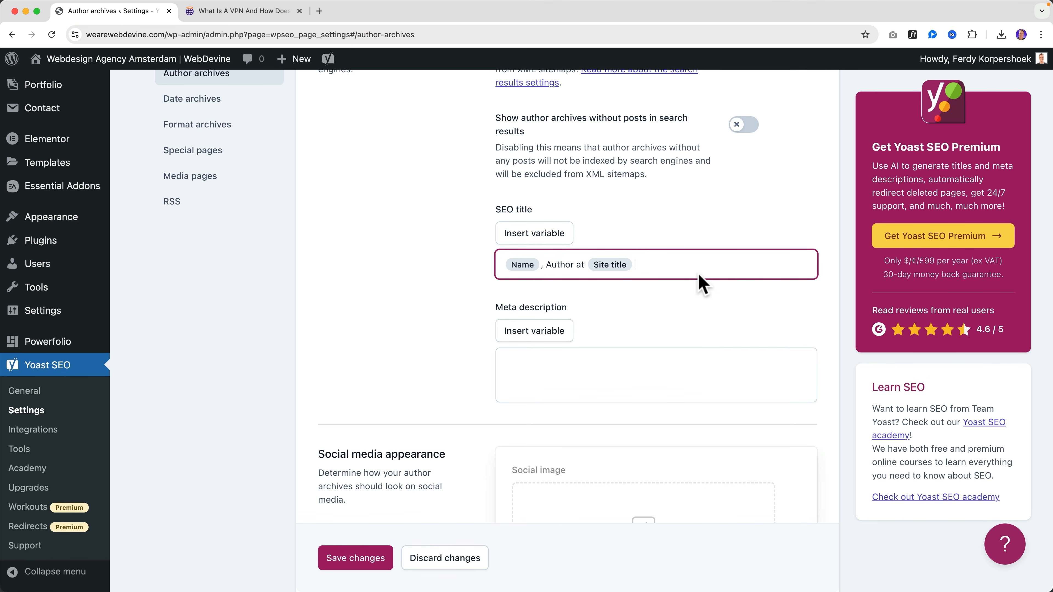
scroll(472, 286, down, 10)
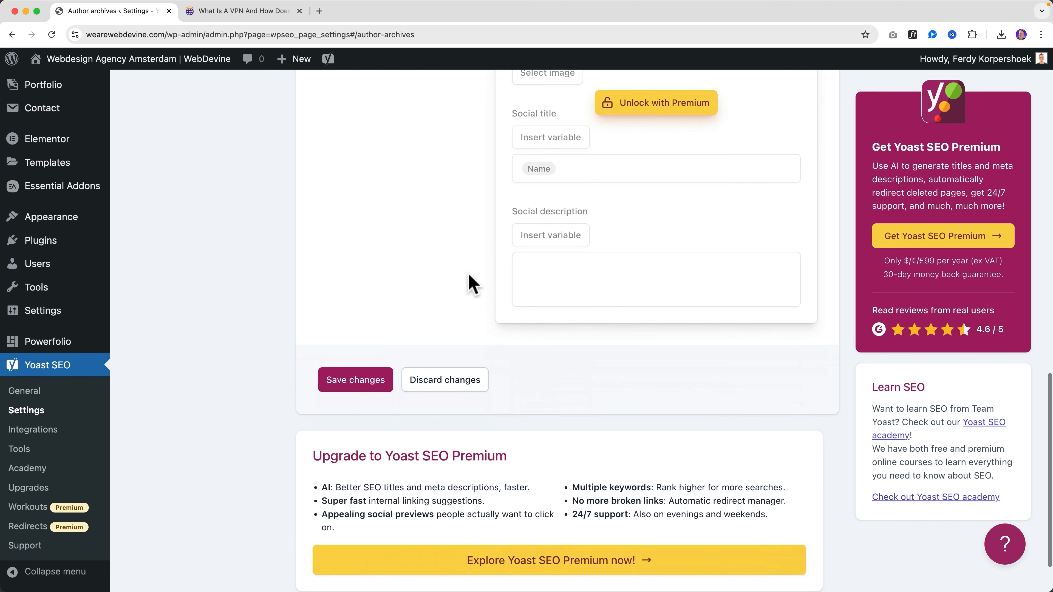
click(356, 380)
scroll(390, 346, up, 15)
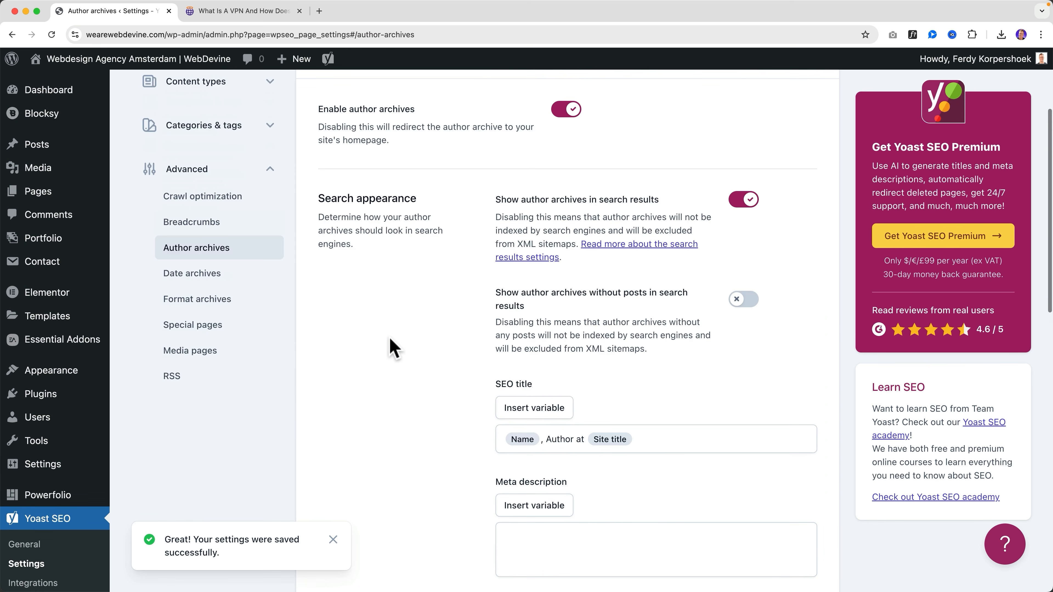
Step: Turn author archives off again and save the settings
click(560, 273)
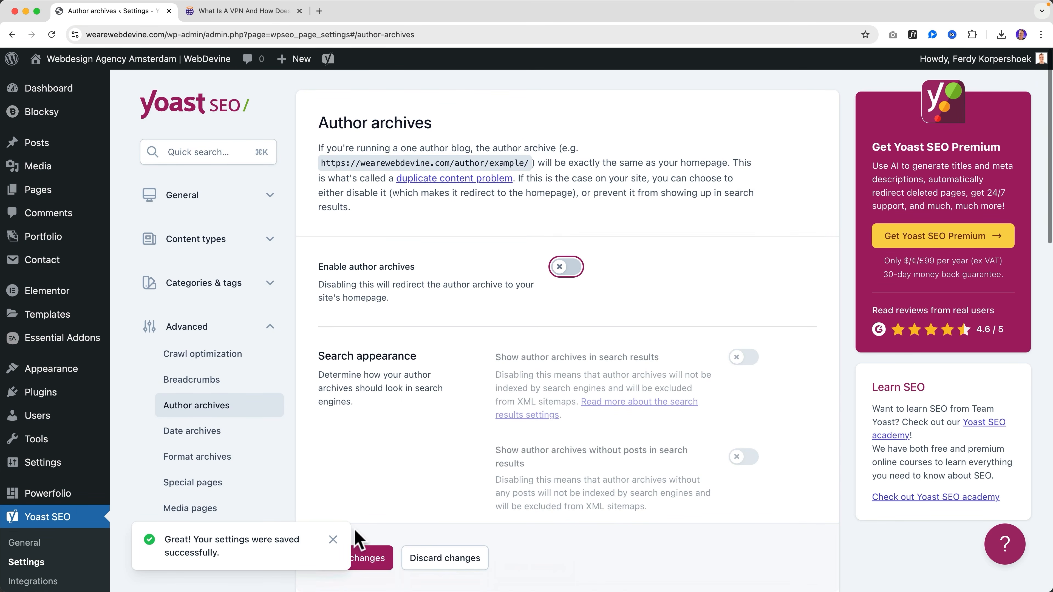
click(357, 574)
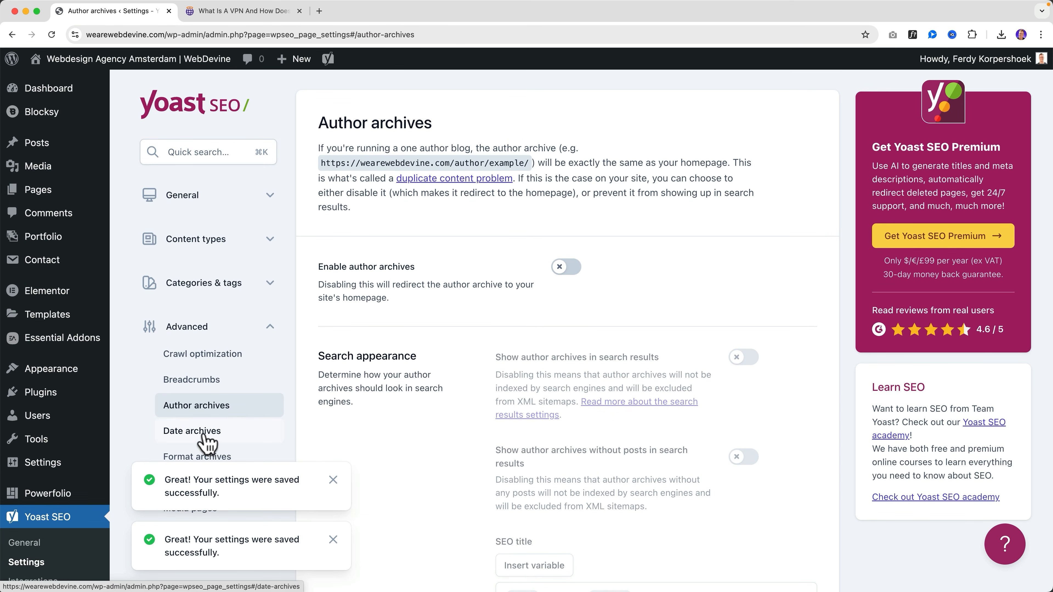
Step: Open the date archives settings and examine the publication dates of the posts on the website's blog page
click(205, 436)
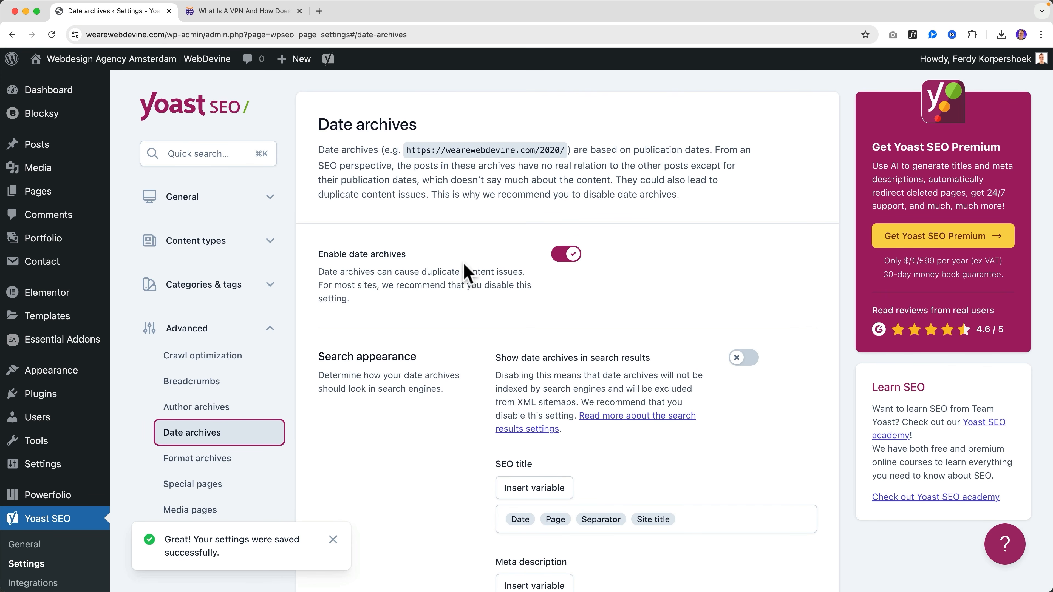
click(243, 12)
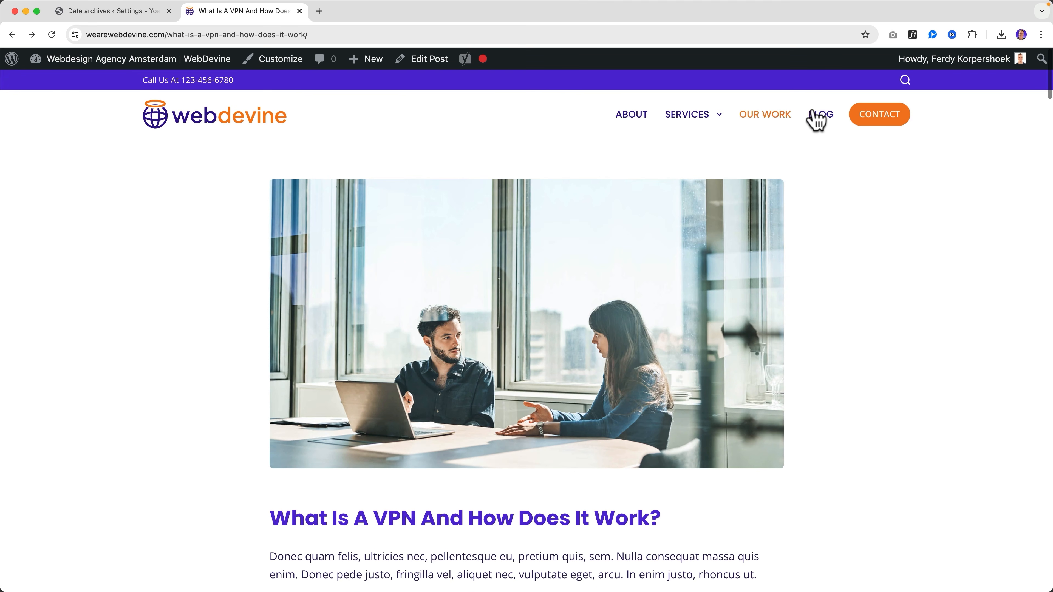
click(819, 116)
scroll(526, 253, down, 10)
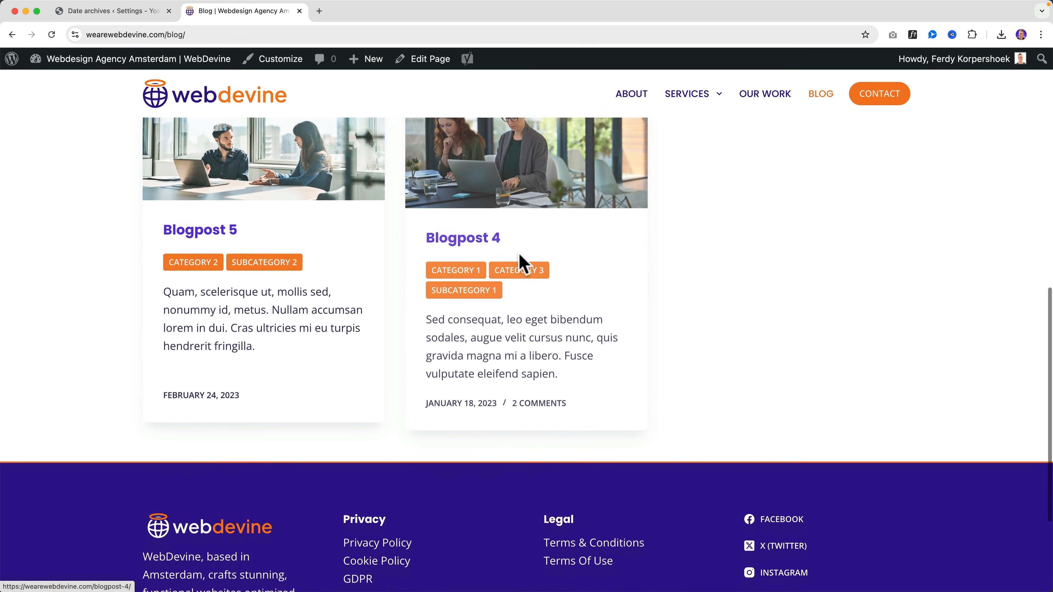
scroll(519, 262, down, 3)
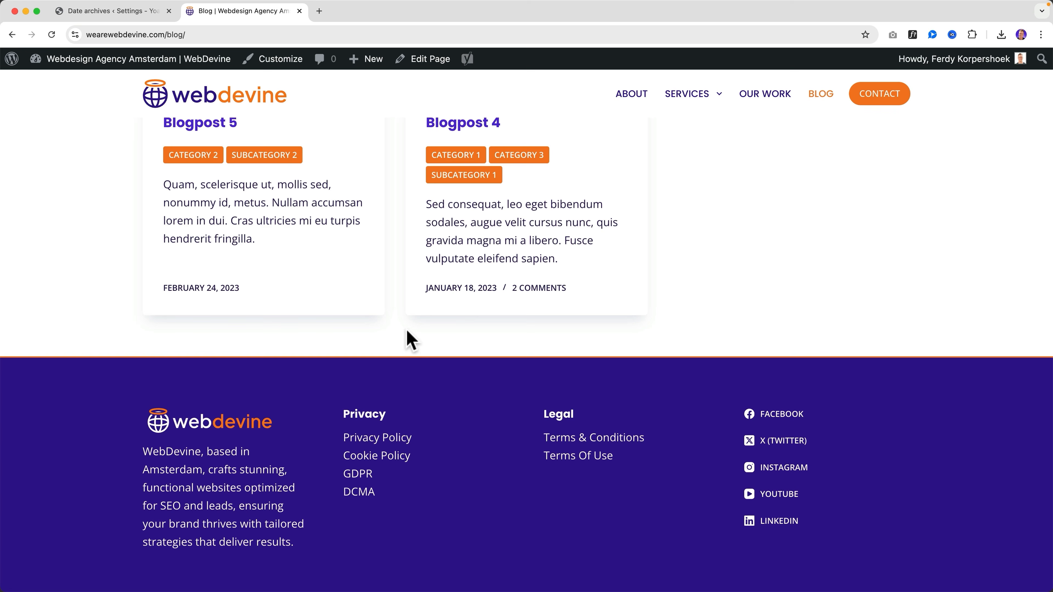
scroll(476, 282, up, 6)
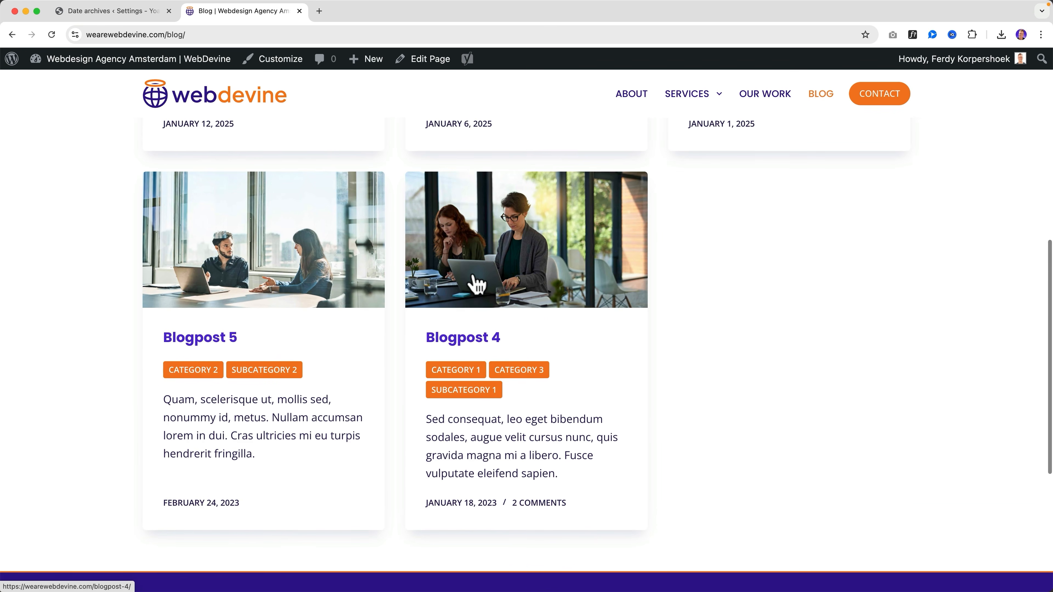
scroll(472, 277, up, 10)
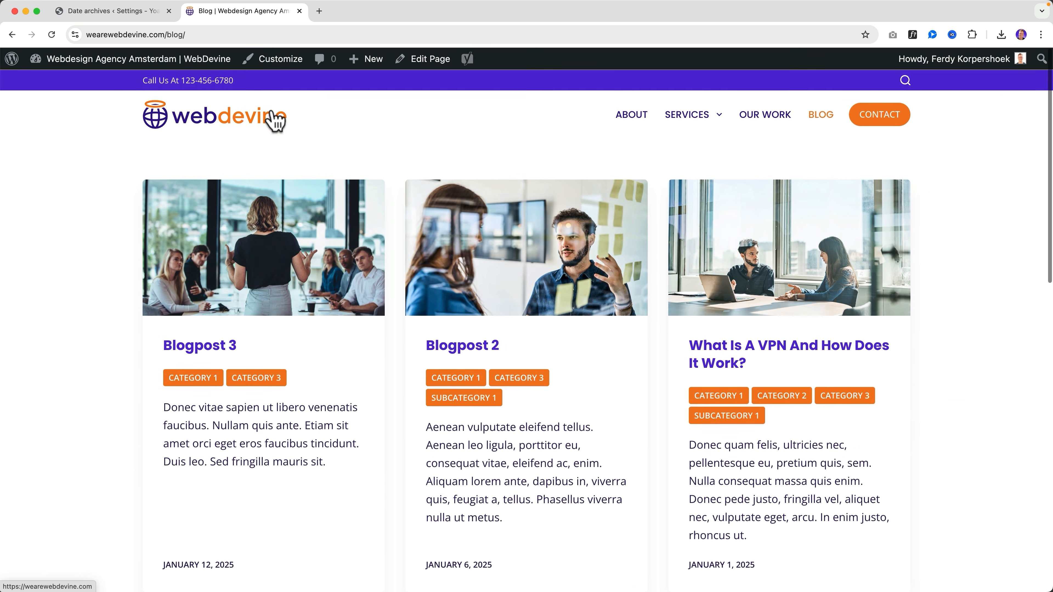
Step: Disable date archives in the Yoast SEO settings and save the changes
click(149, 17)
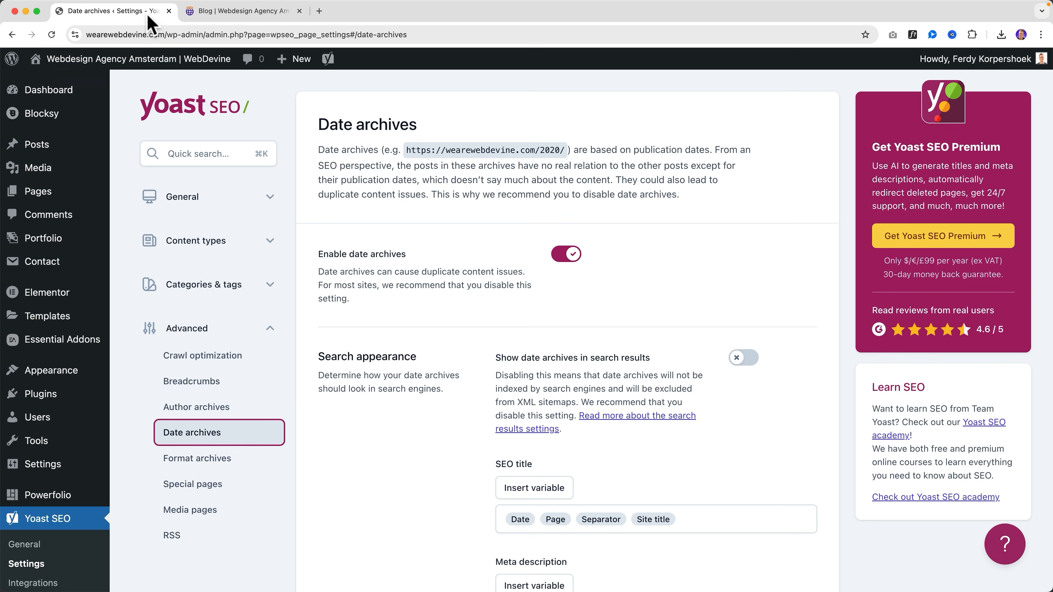
click(563, 256)
click(351, 558)
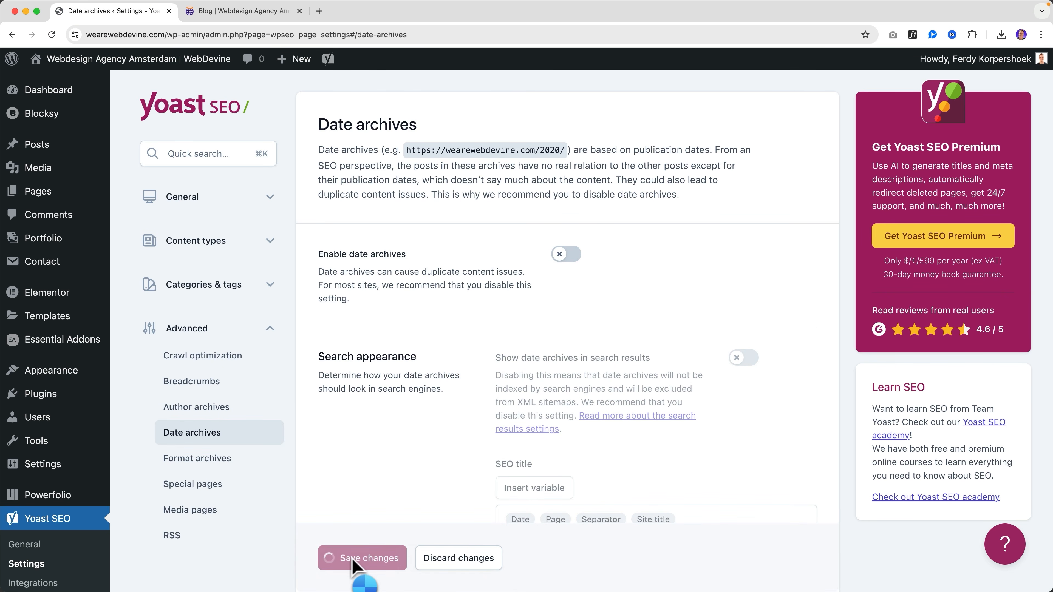
Step: Open the format archives settings and turn on showing format archives in search results
click(209, 461)
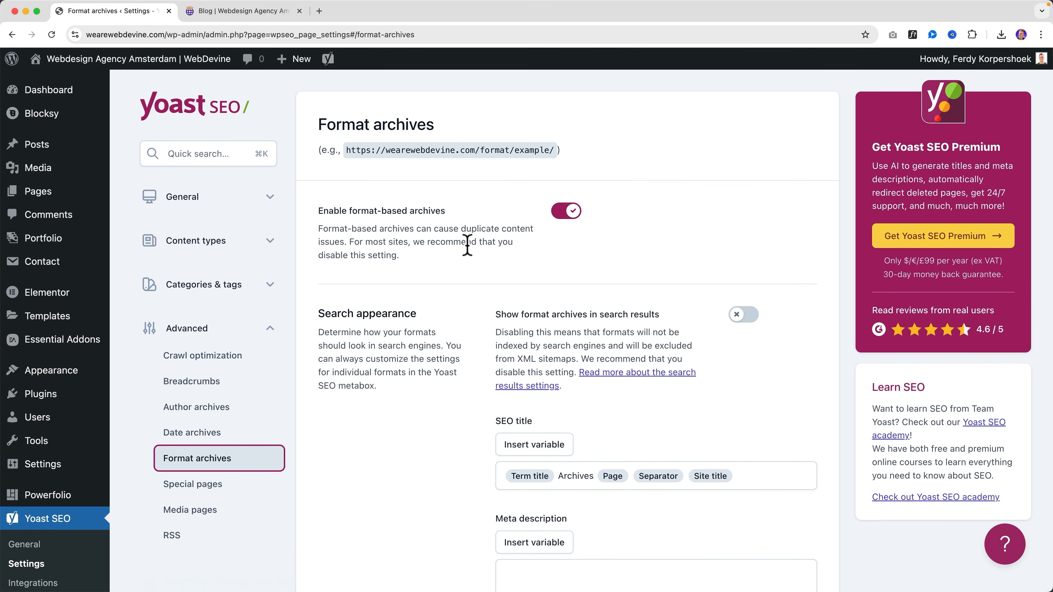
scroll(467, 244, down, 1)
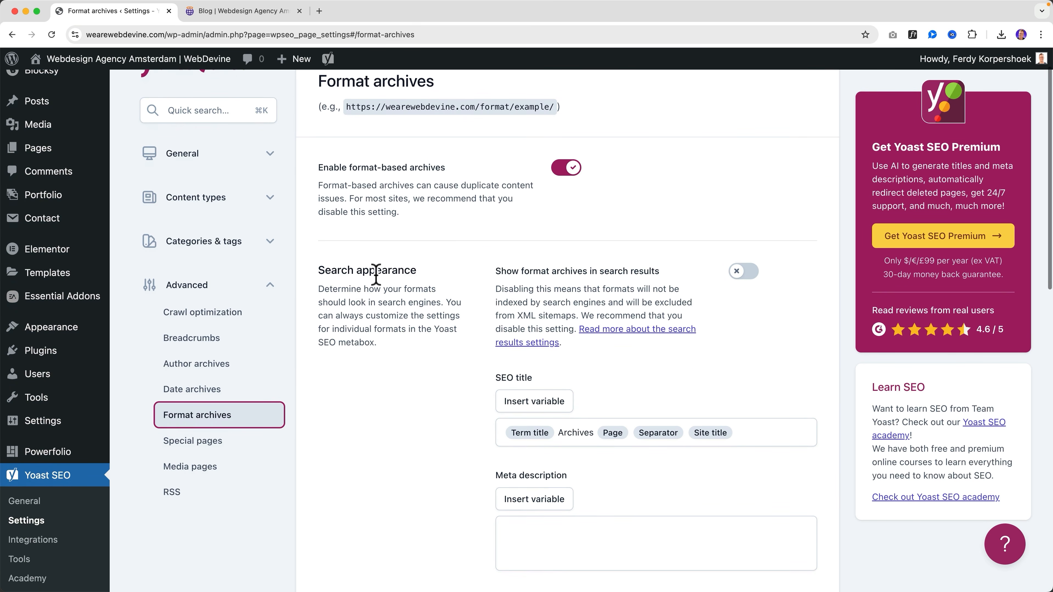
click(741, 272)
scroll(570, 440, down, 3)
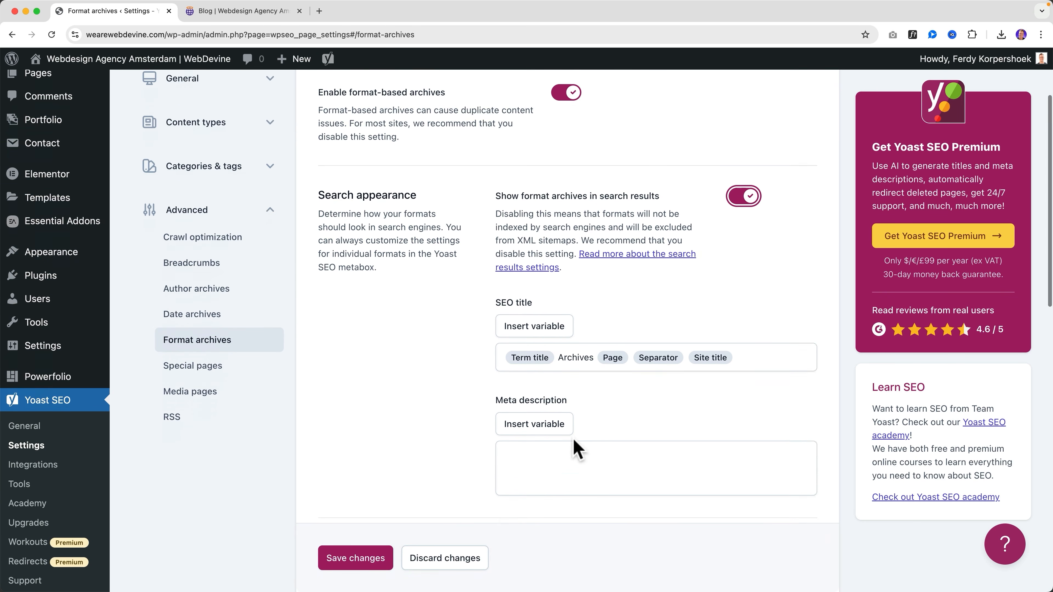
Step: Clear the format archives' SEO title and enter "Searchresults For" in its place
click(742, 300)
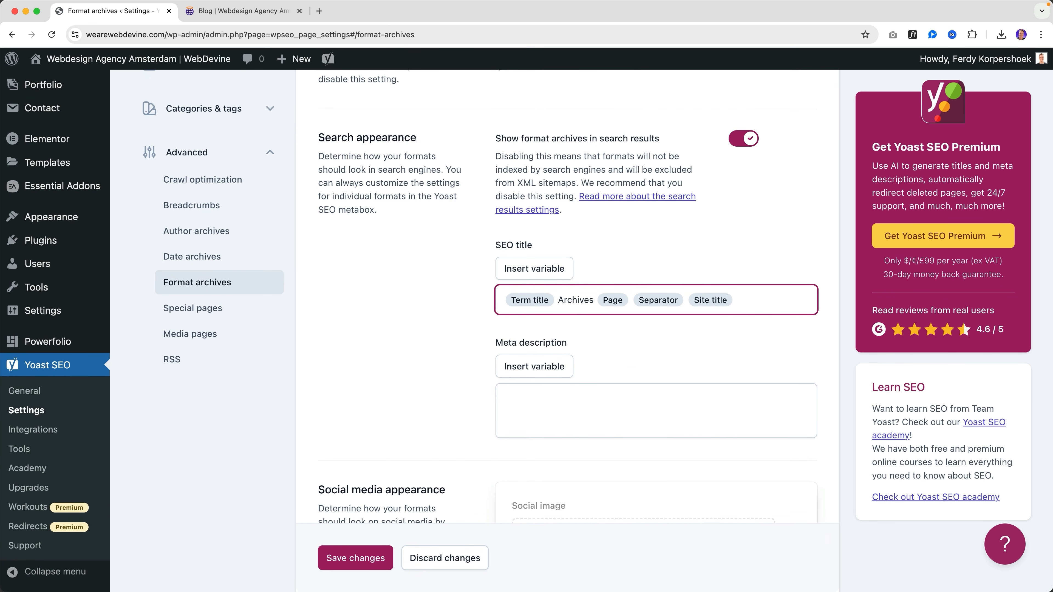
key(BackSpace)
key(BackSpace)
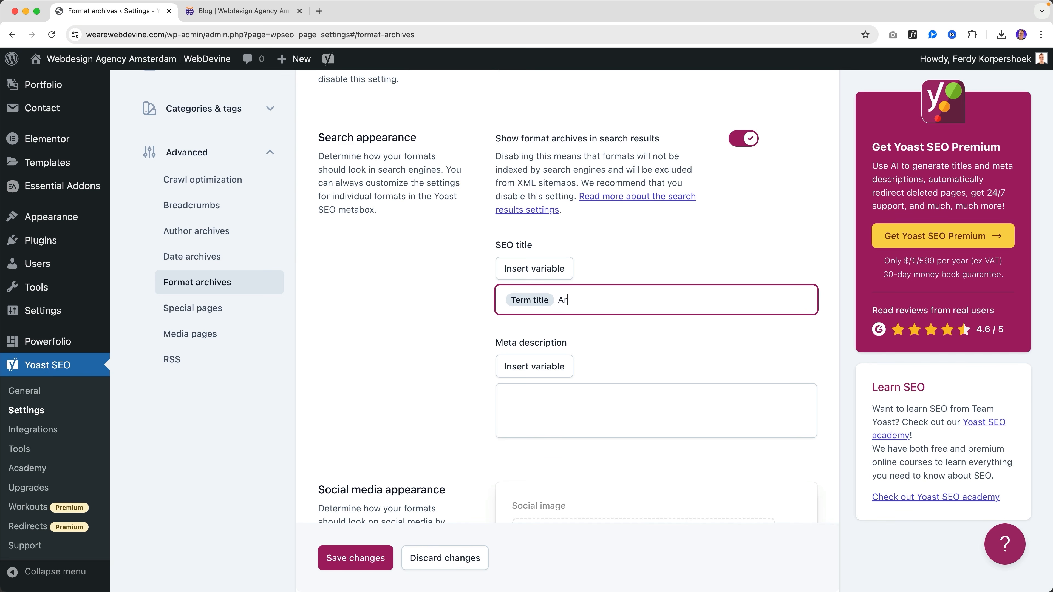
key(BackSpace)
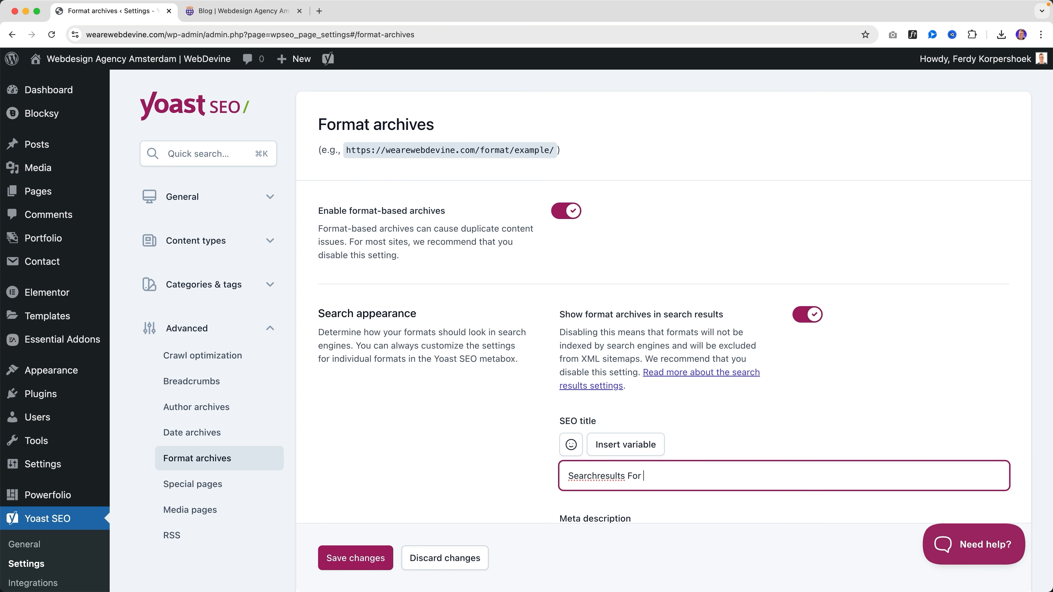
text(%)
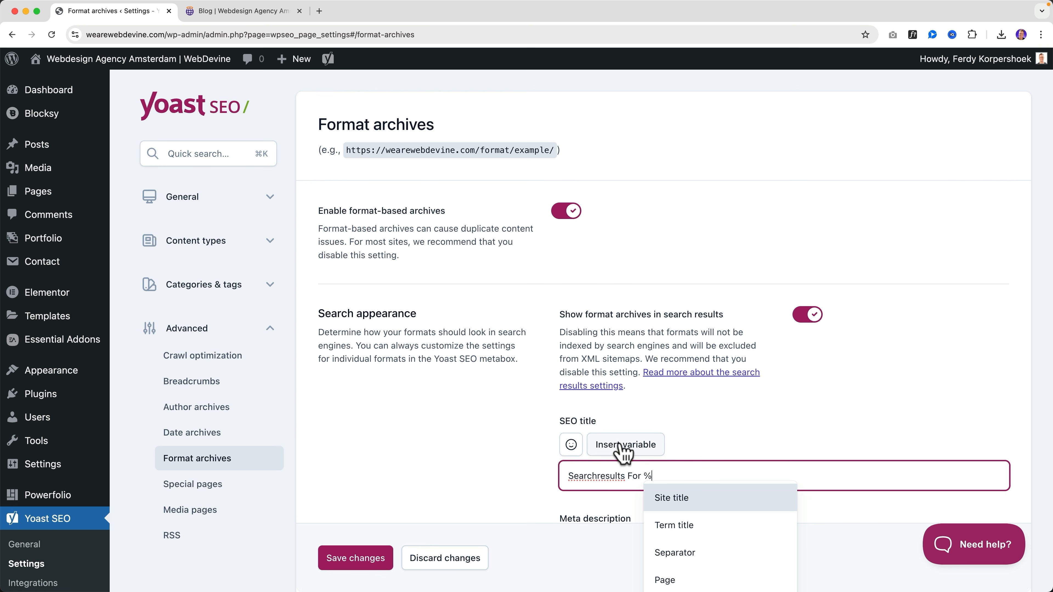
scroll(725, 494, down, 2)
scroll(726, 493, up, 2)
click(704, 441)
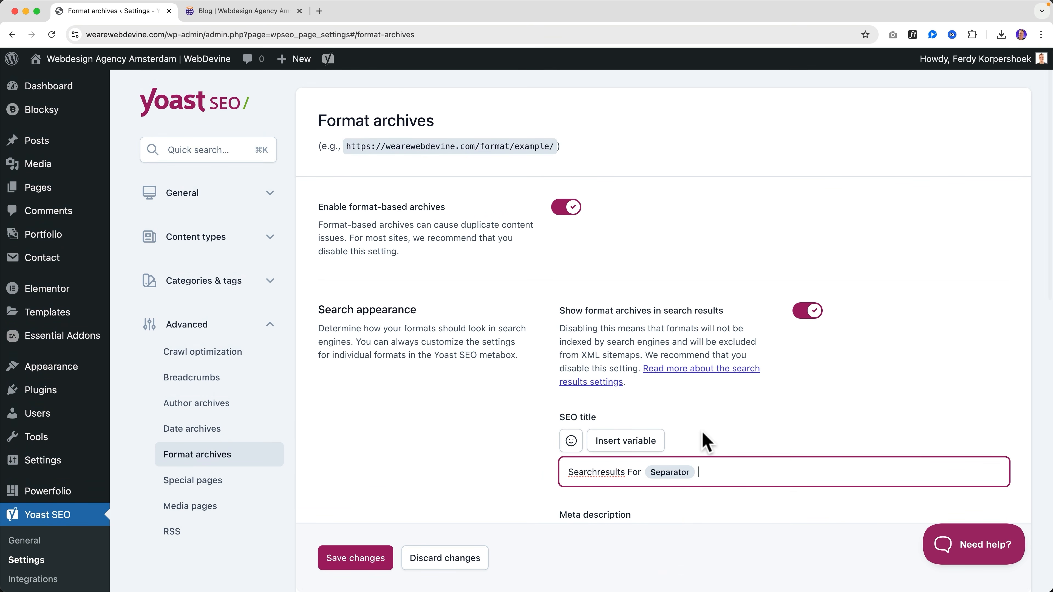
key(BackSpace)
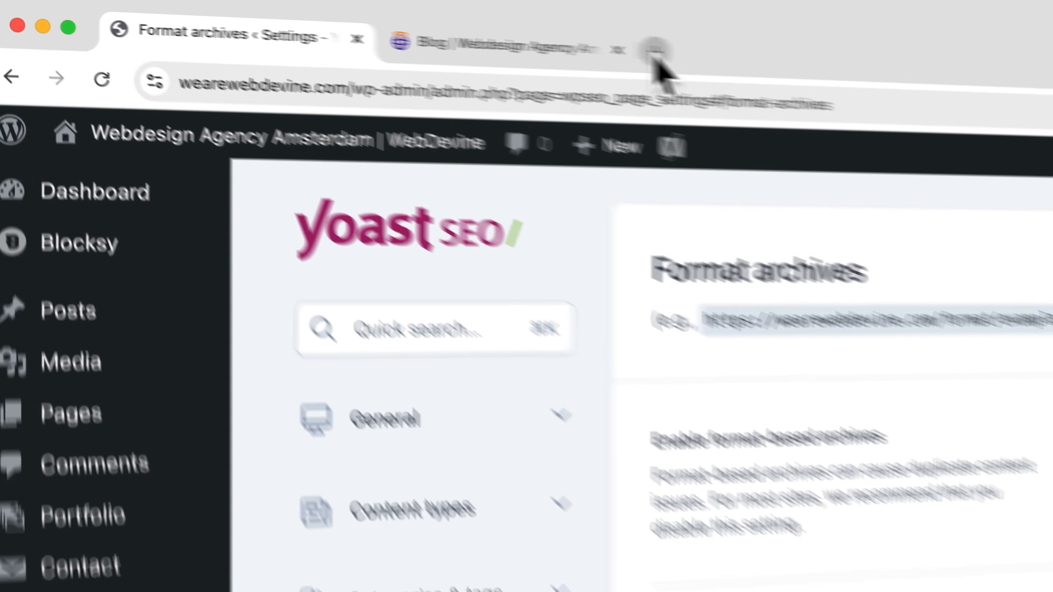
Step: Search Google for "yoast seo variables" in a new browser tab and open Yoast's list of available snippet variables
click(319, 11)
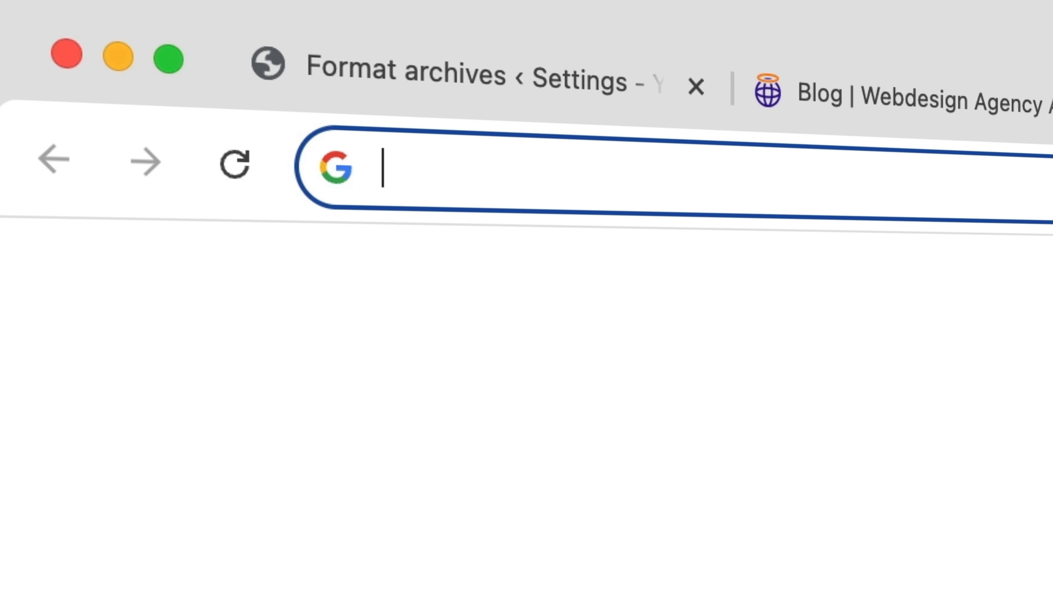
text(yoast seo variables)
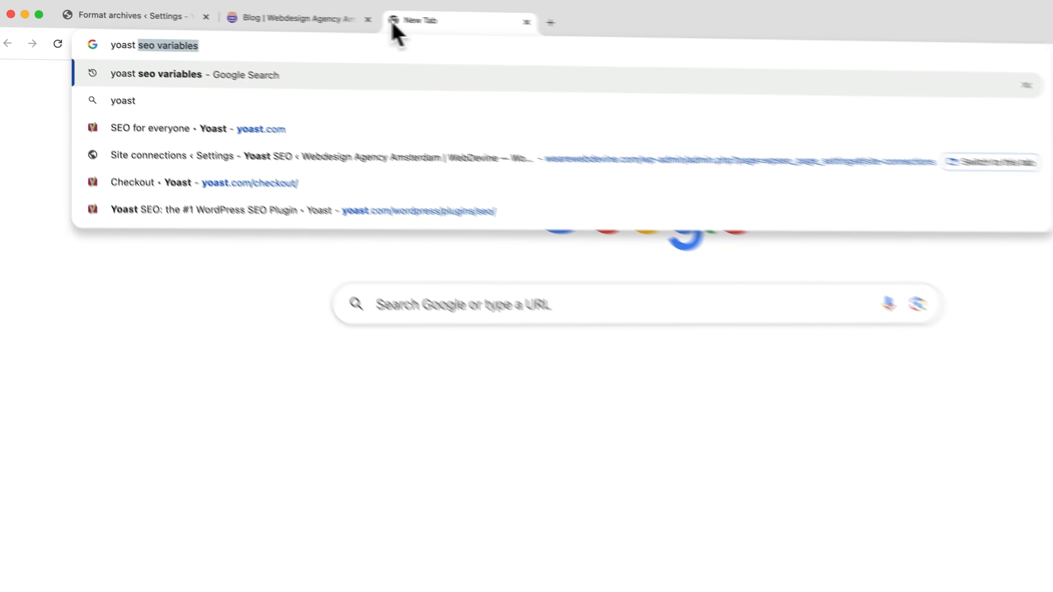
key(Return)
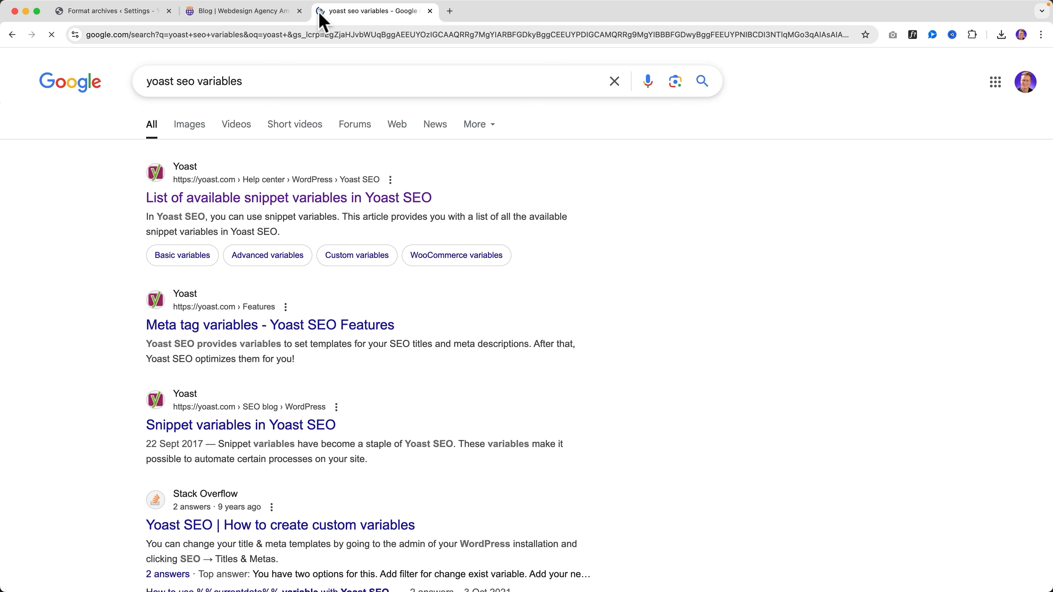
click(322, 203)
Step: Find "search" on the help page, copy the %%searchphrase%% variable, and close the page
key(super+f)
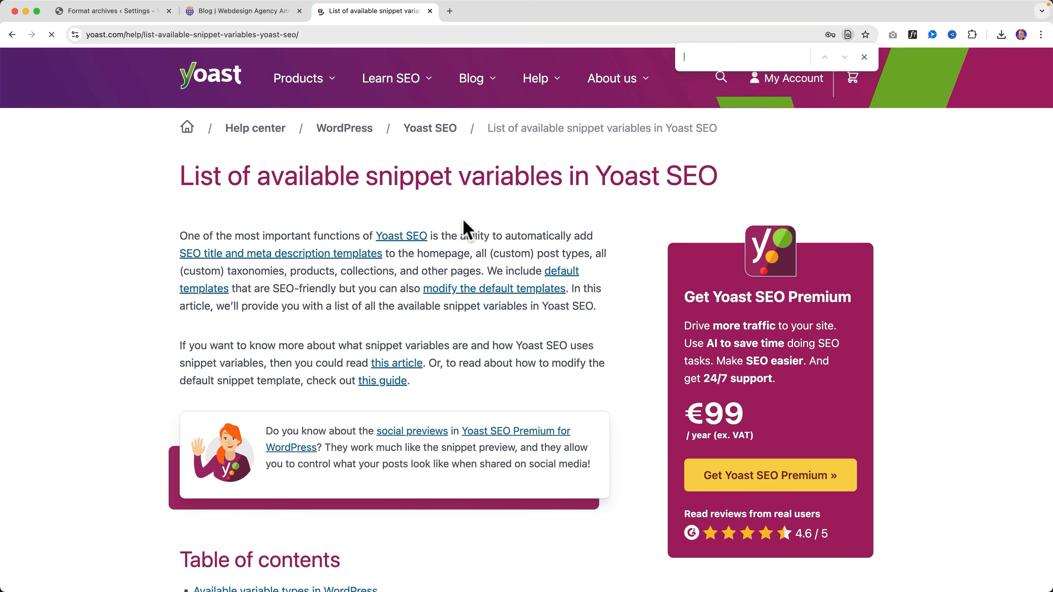
text(search)
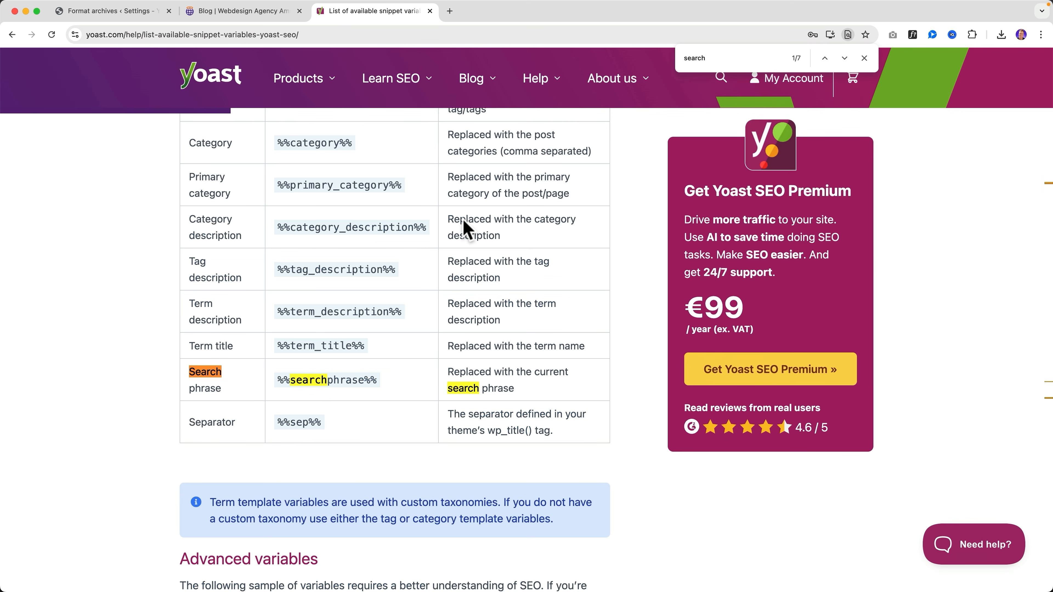
drag(405, 378, 299, 380)
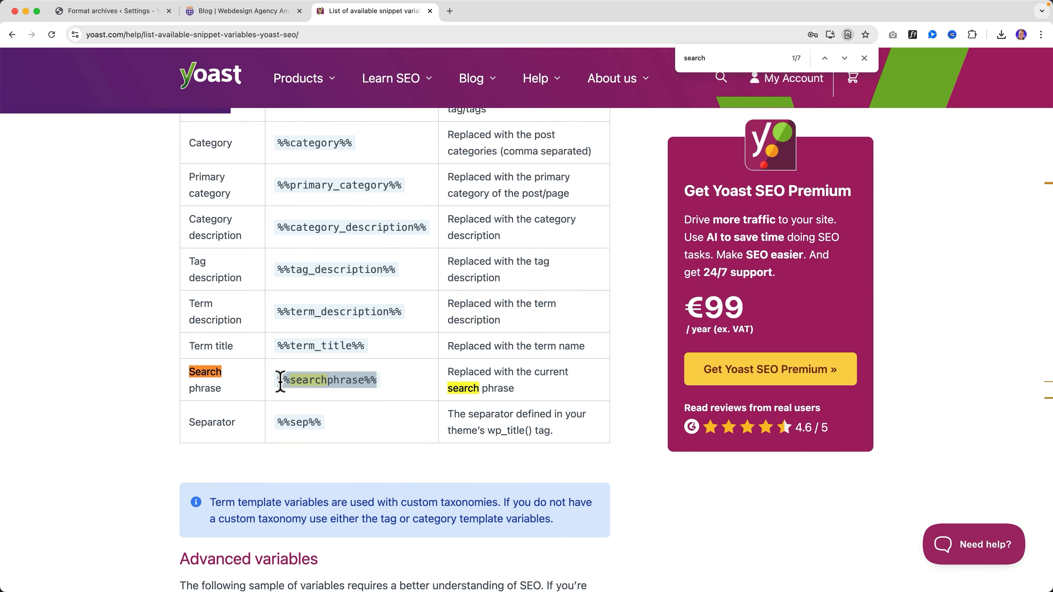
key(super+c)
key(super+w)
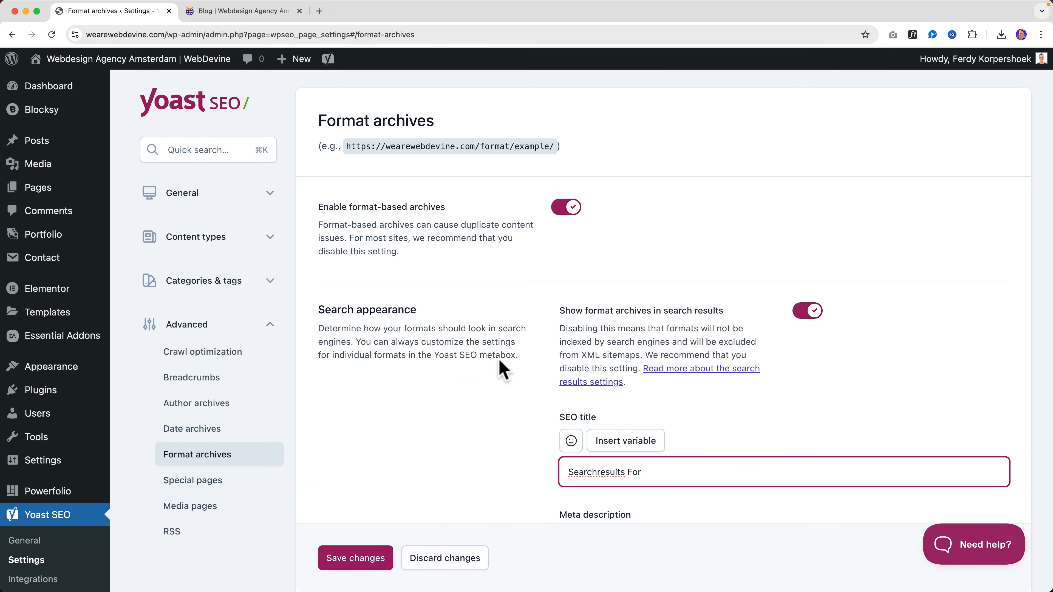
Step: Add the copied %%searchphrase%% variable after "Searchresults For" in the format archives' SEO title and save the changes
key(super+v)
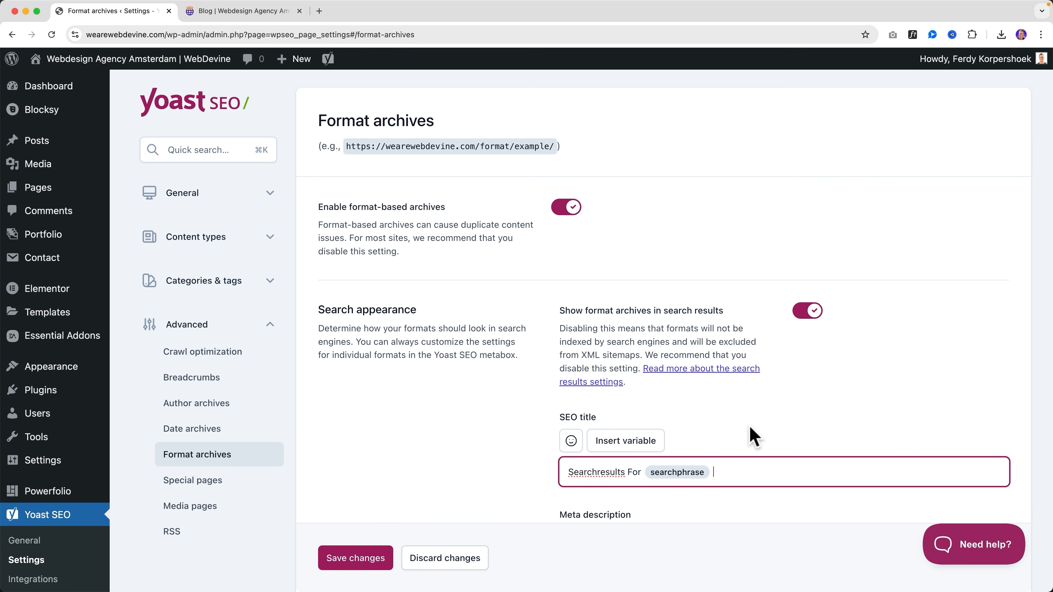
scroll(752, 435, down, 5)
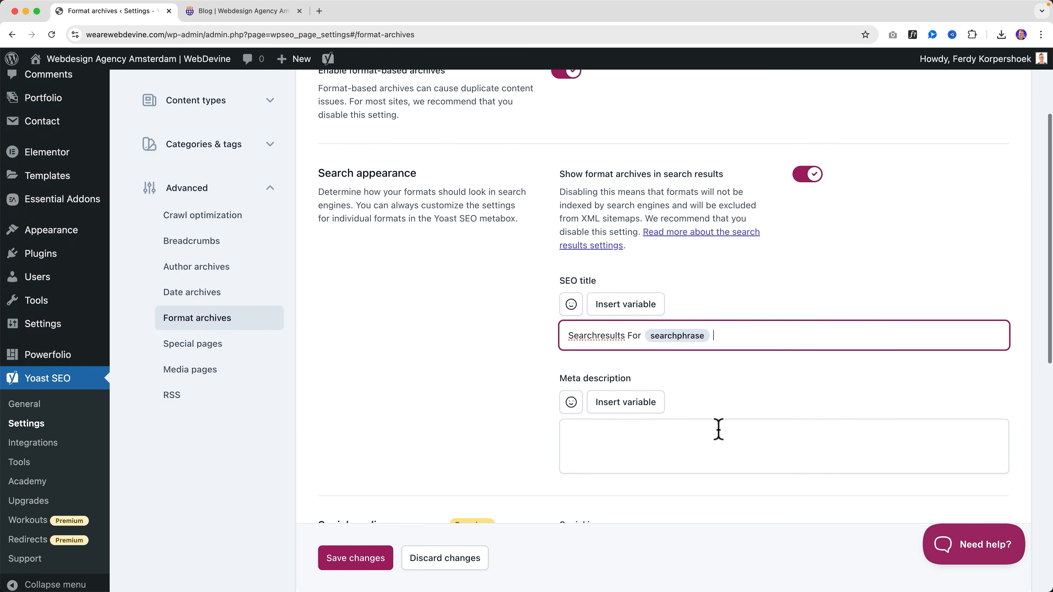
scroll(615, 458, down, 5)
scroll(606, 456, up, 4)
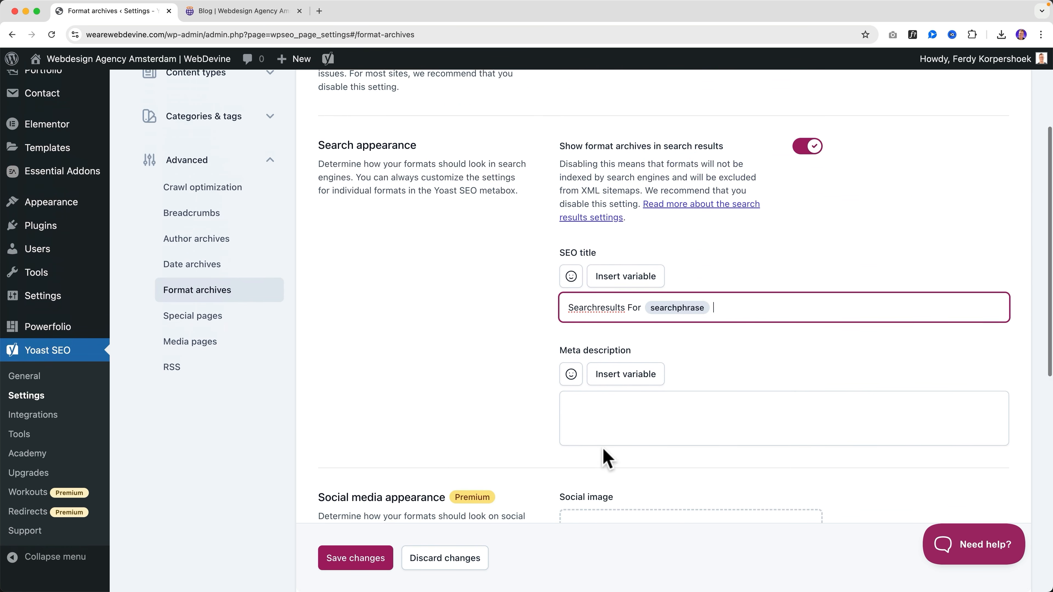
scroll(606, 458, up, 1)
click(357, 559)
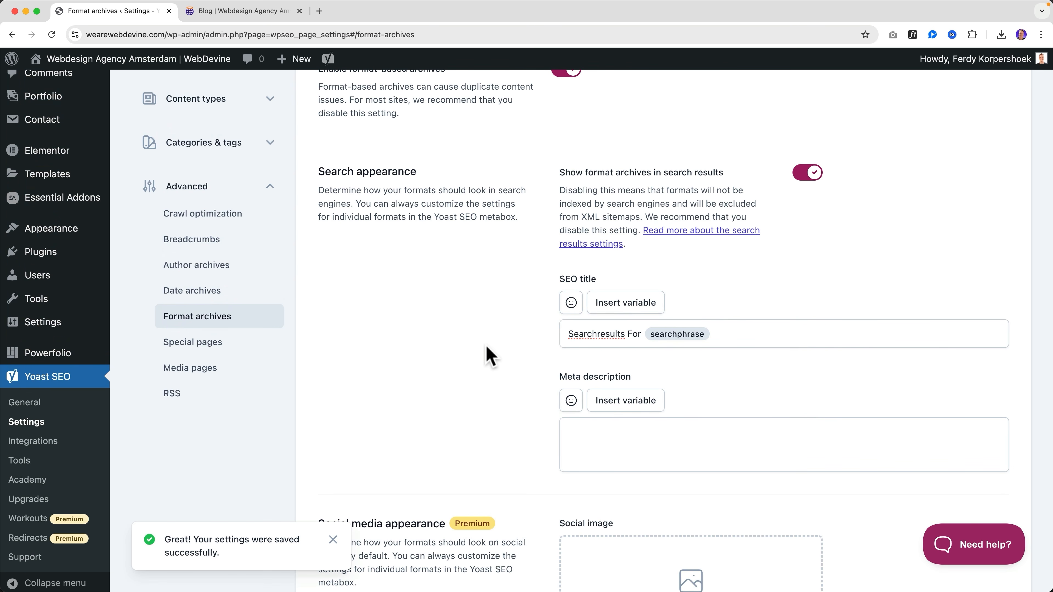
Step: In the special pages settings, remove the Separator and Site title variables from the internal search page title and save the changes
scroll(489, 358, down, 15)
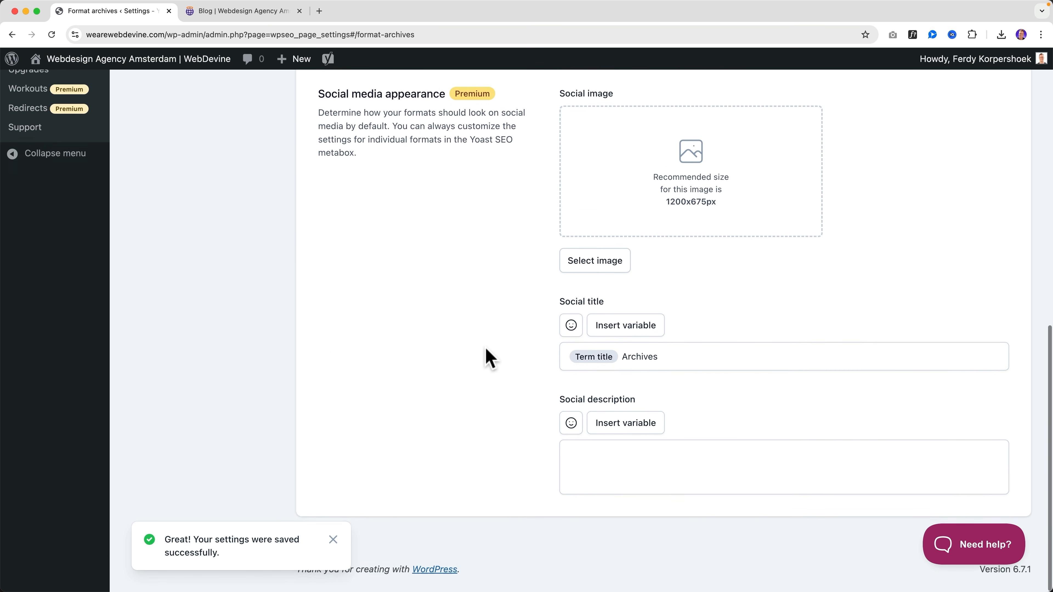
scroll(489, 359, up, 18)
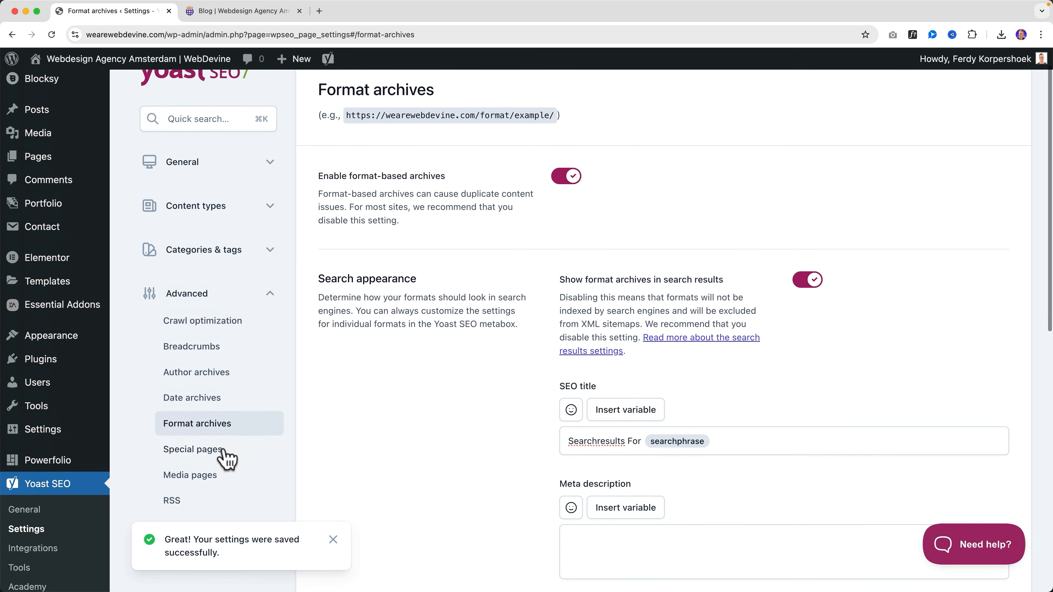
click(207, 456)
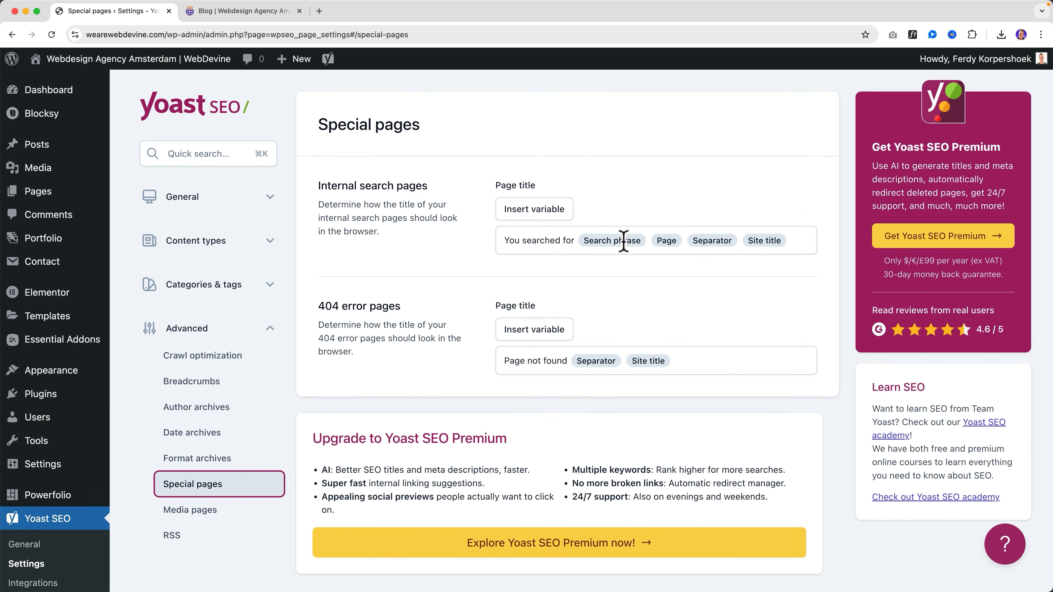
click(689, 240)
drag(688, 240, 792, 240)
key(BackSpace)
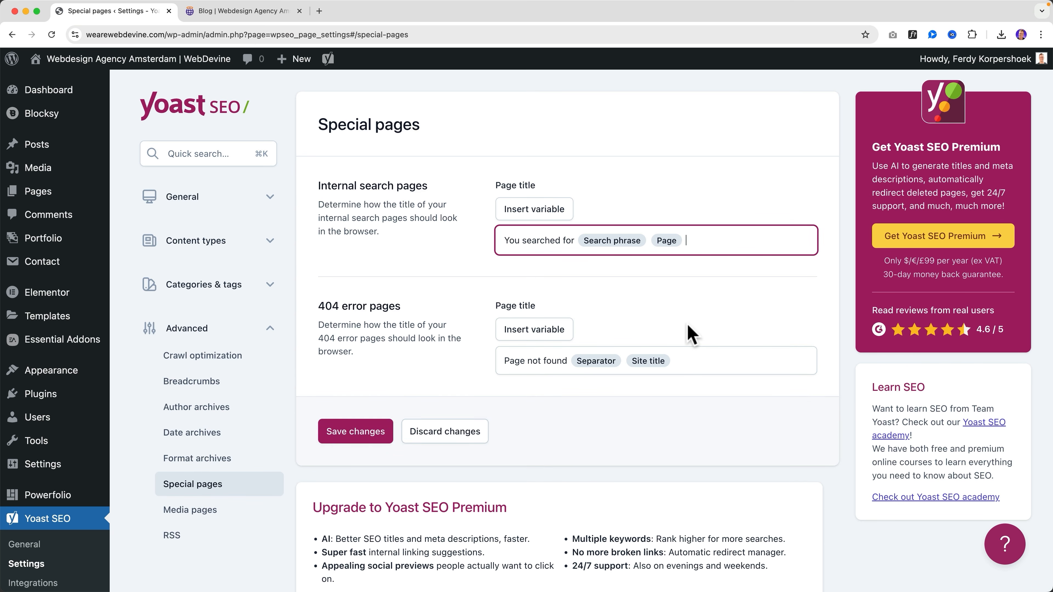
click(622, 361)
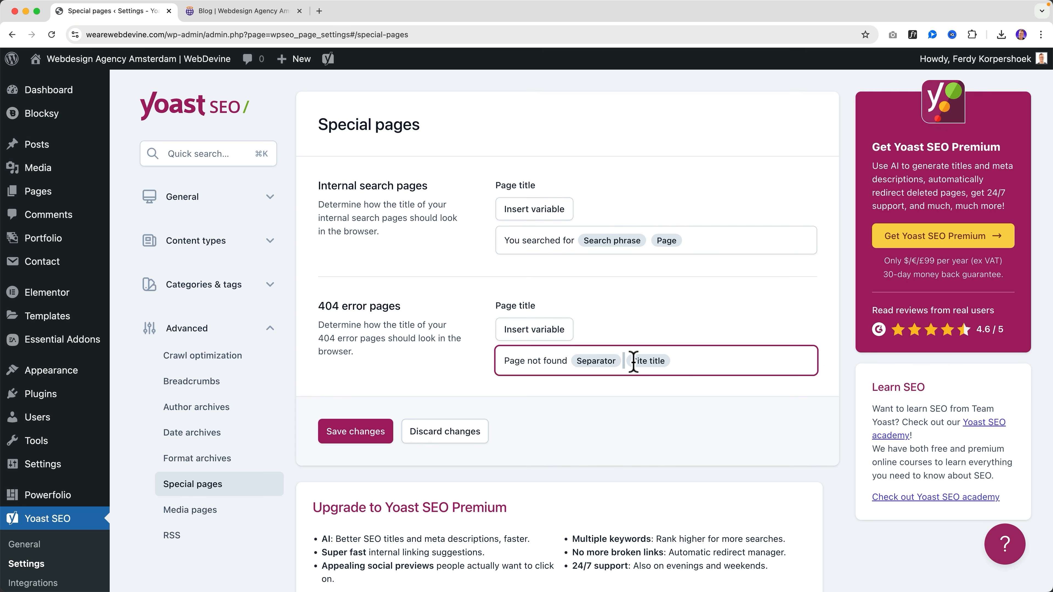
click(572, 360)
click(367, 435)
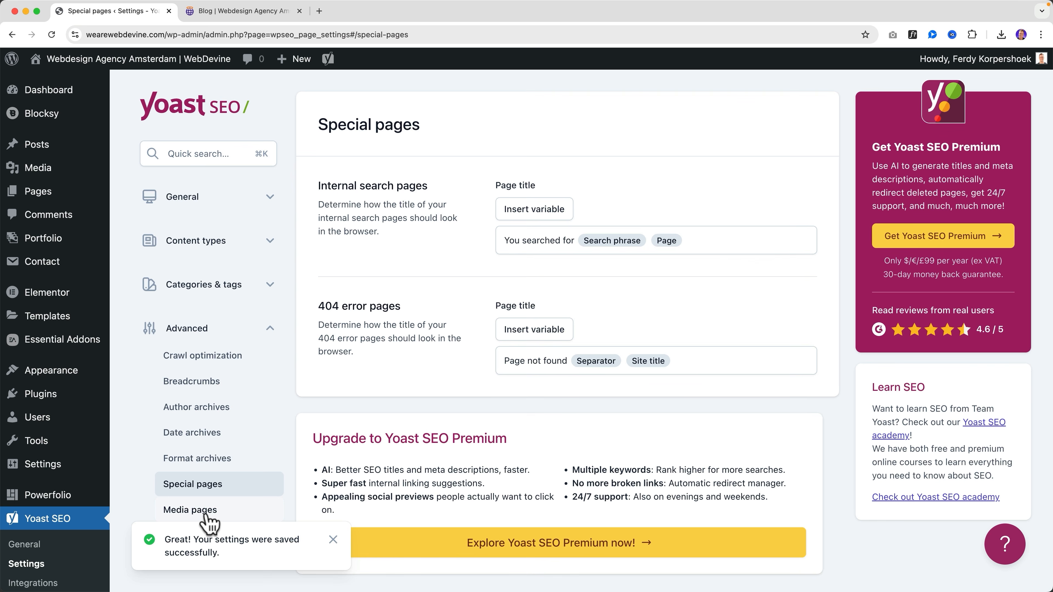
Step: Open the media pages settings, examine their options, and view the site's Media Library in a separate tab before closing it
click(205, 515)
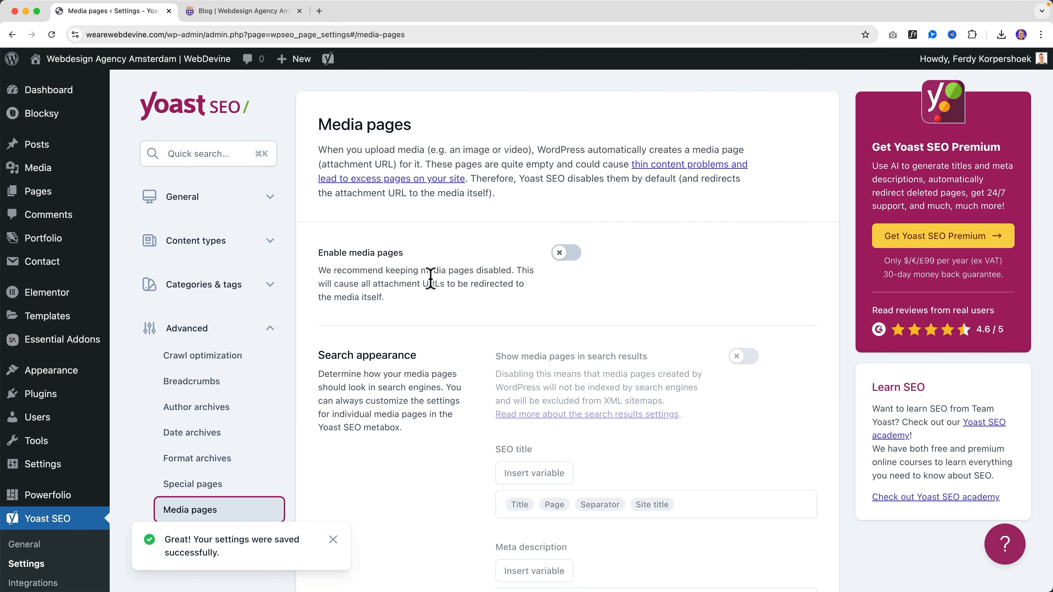
scroll(430, 282, down, 10)
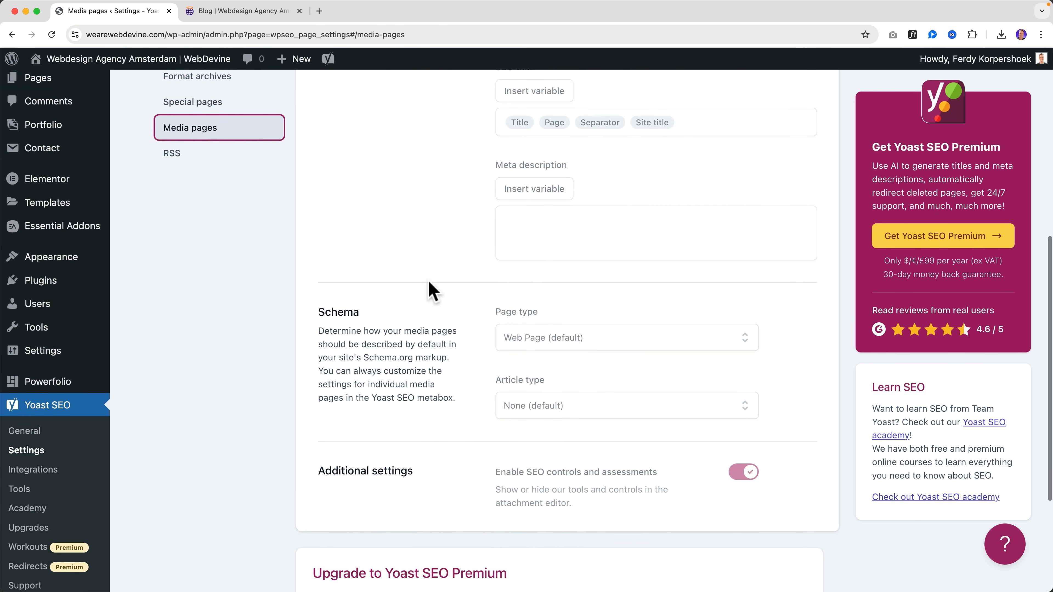
scroll(427, 280, up, 10)
super+click(40, 167)
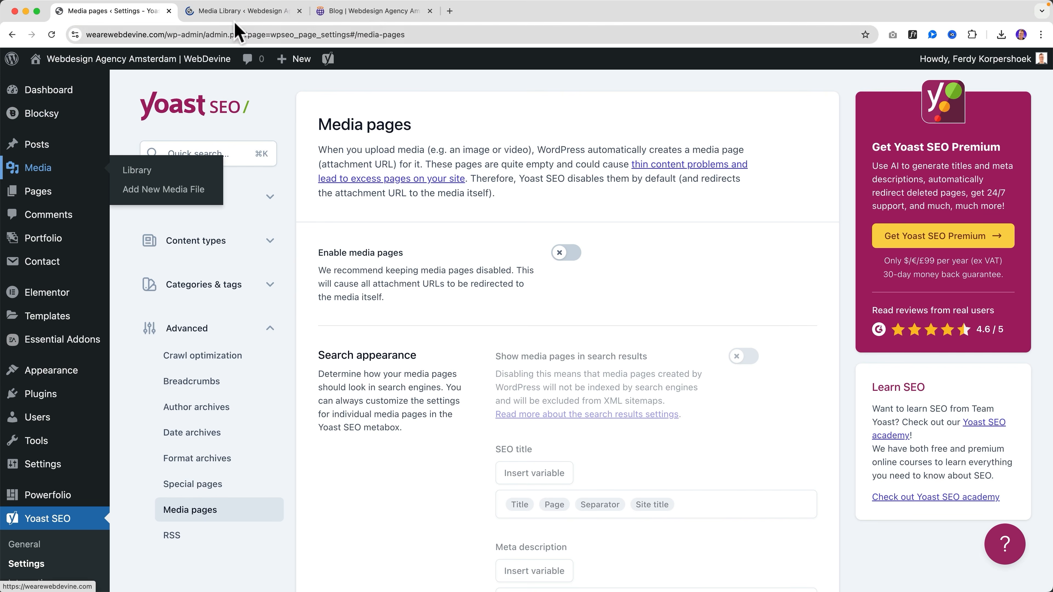
click(238, 11)
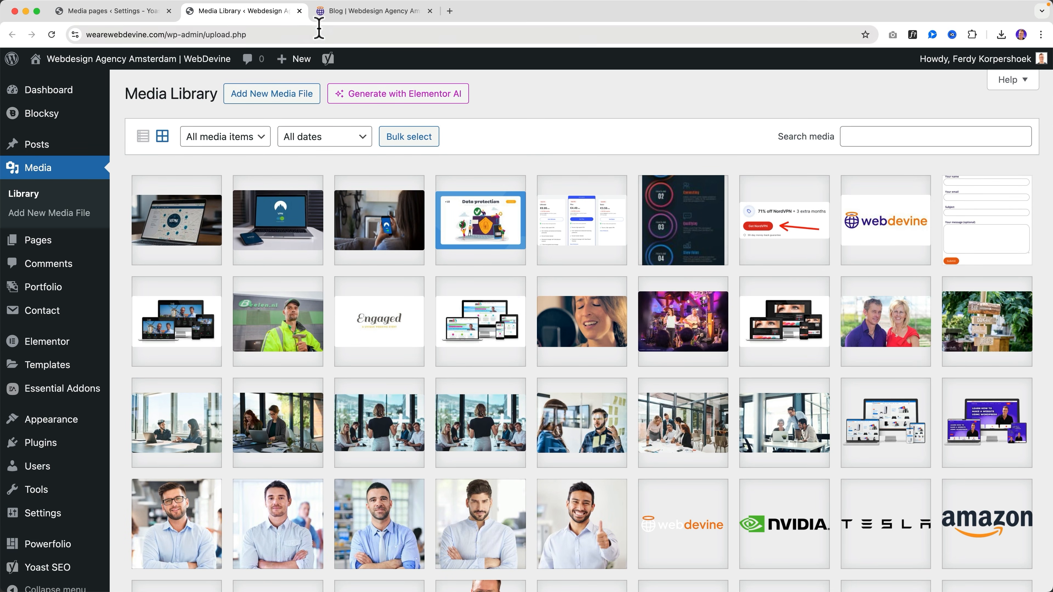
click(299, 12)
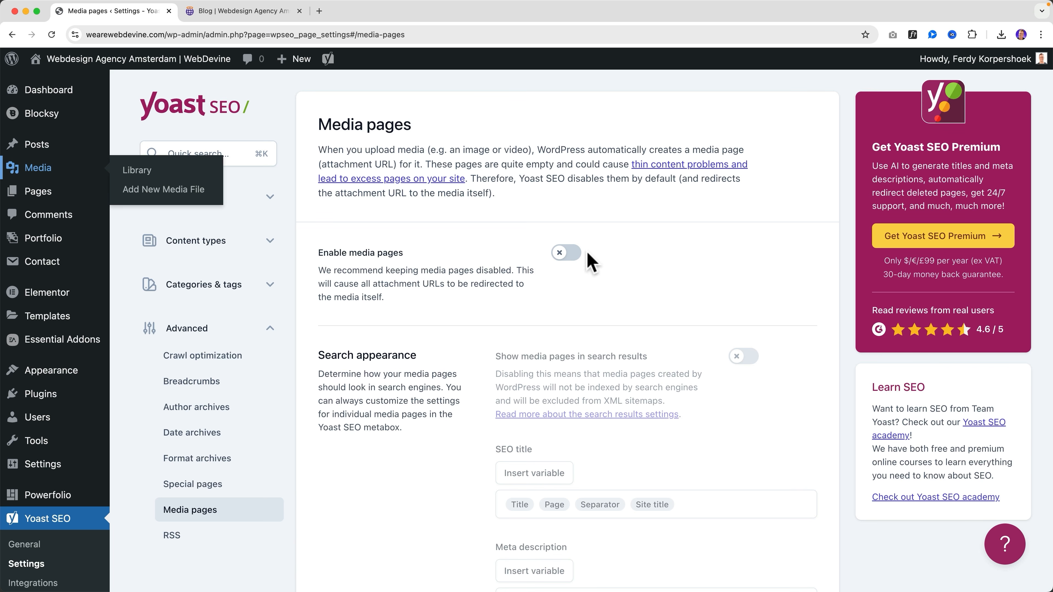
Step: Open the RSS settings and examine the feed content fields and the available variables
scroll(177, 367, down, 3)
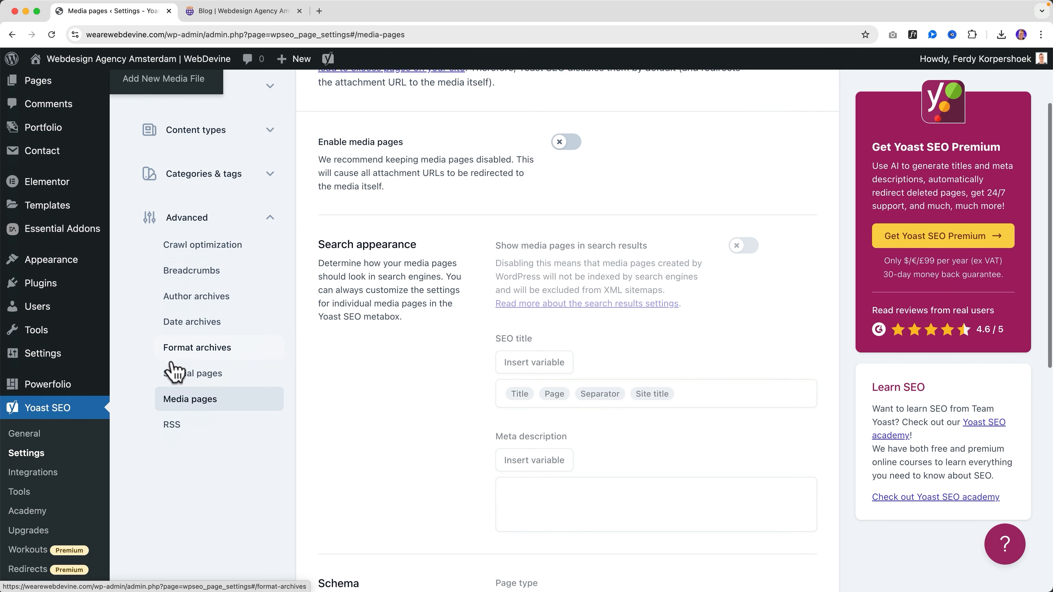
click(186, 431)
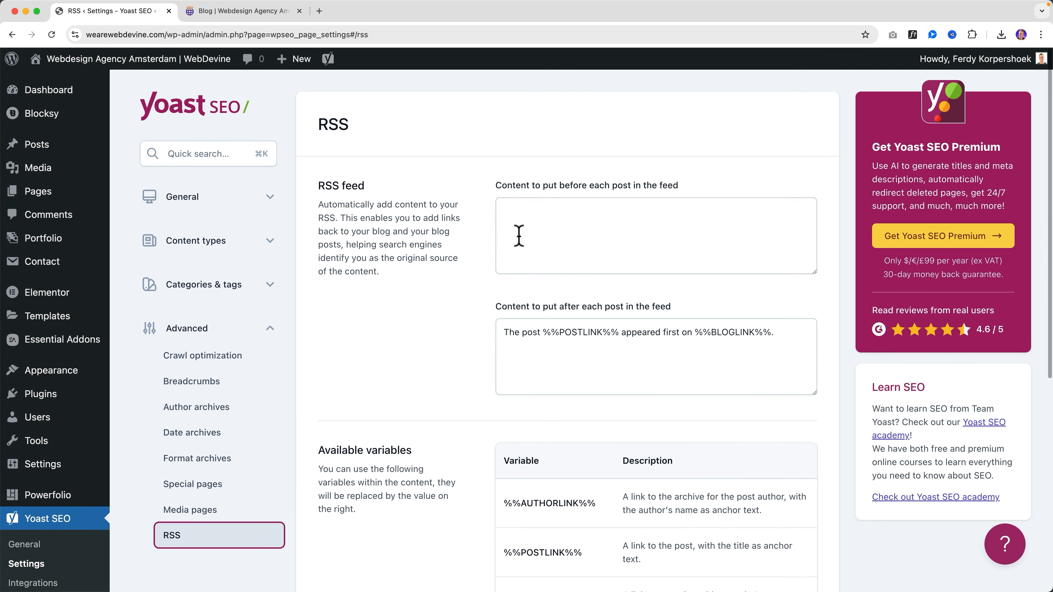
scroll(580, 219, down, 5)
scroll(583, 228, down, 3)
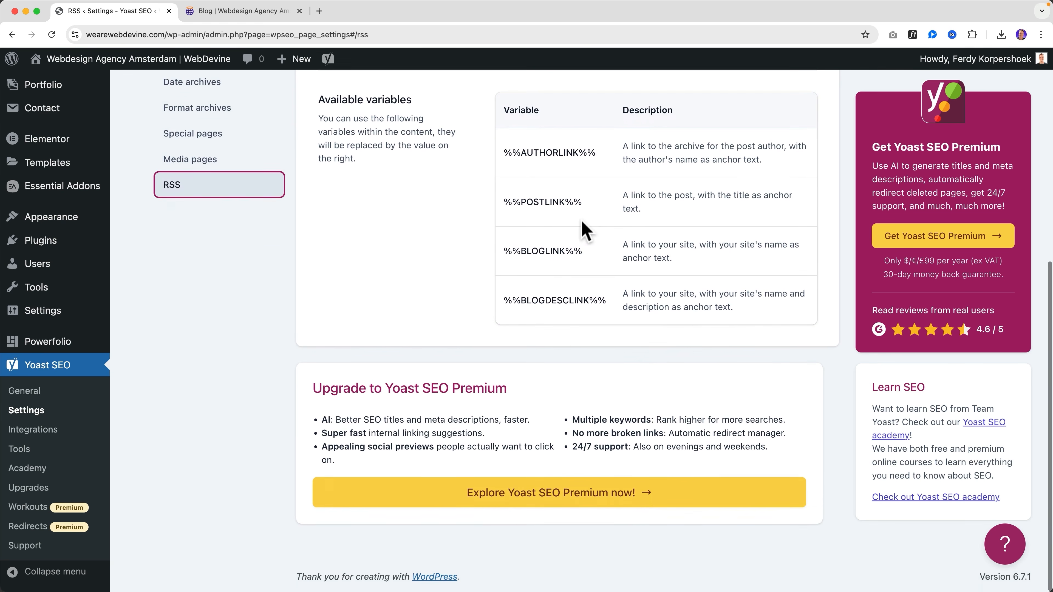
scroll(581, 226, up, 8)
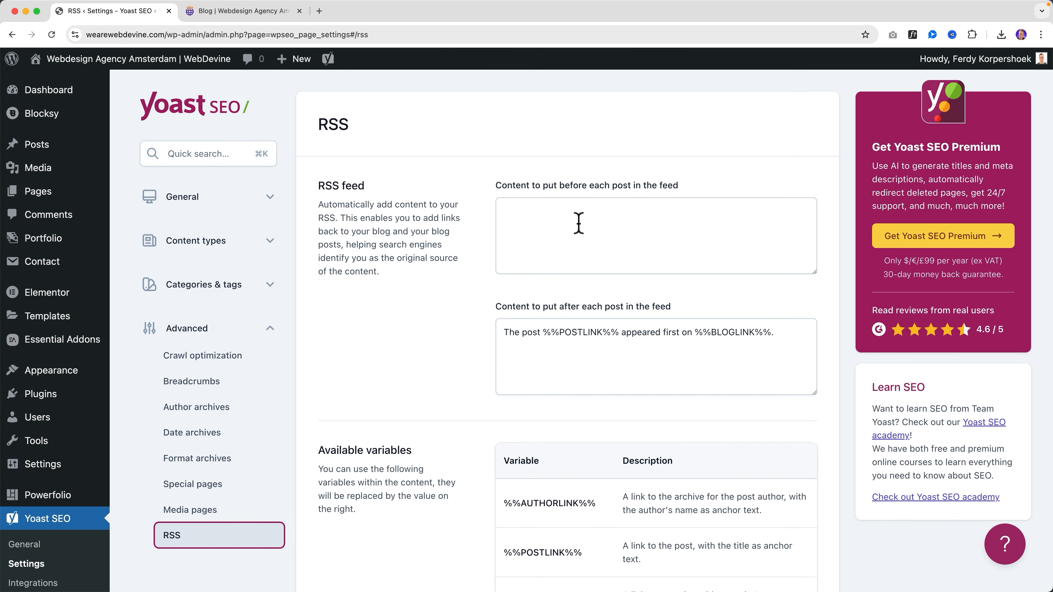
Step: Enter "Written by %%AUTHORLINK%%" as the content to put before each post in the RSS feed, using the listed author link variable
click(577, 223)
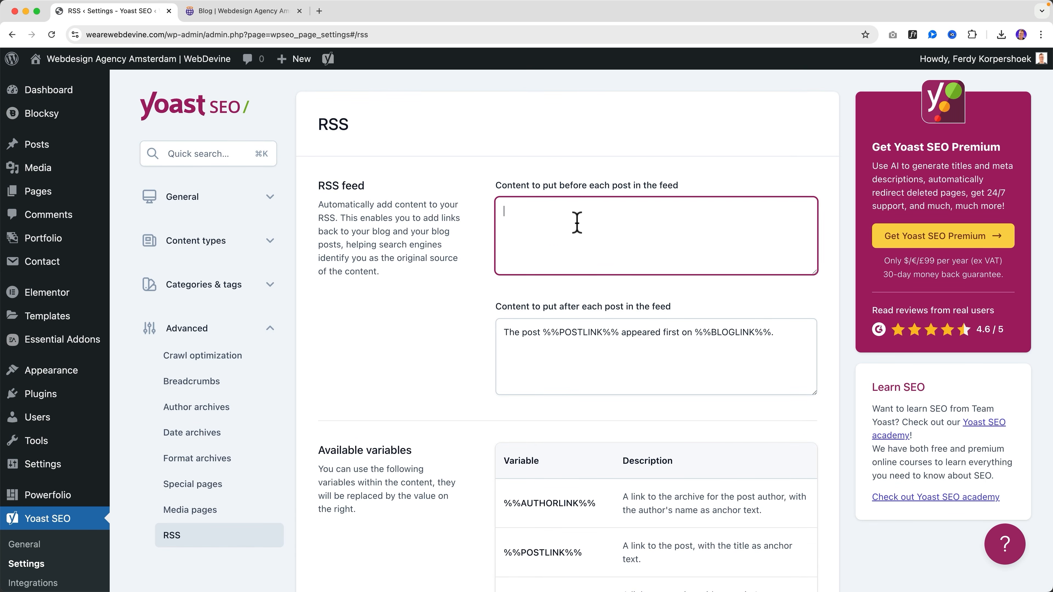
scroll(460, 246, down, 5)
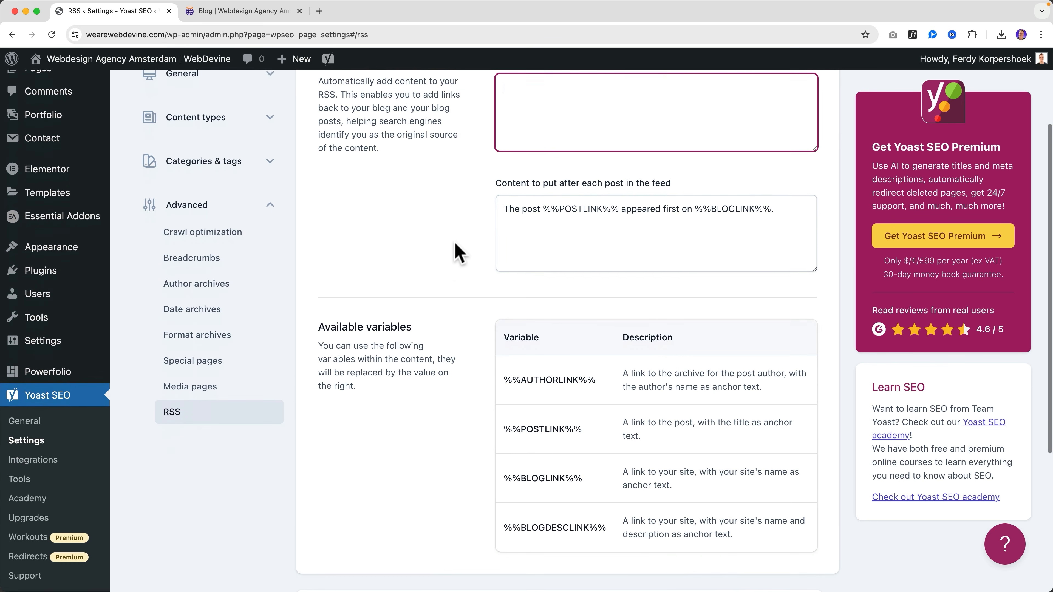
scroll(430, 301, up, 5)
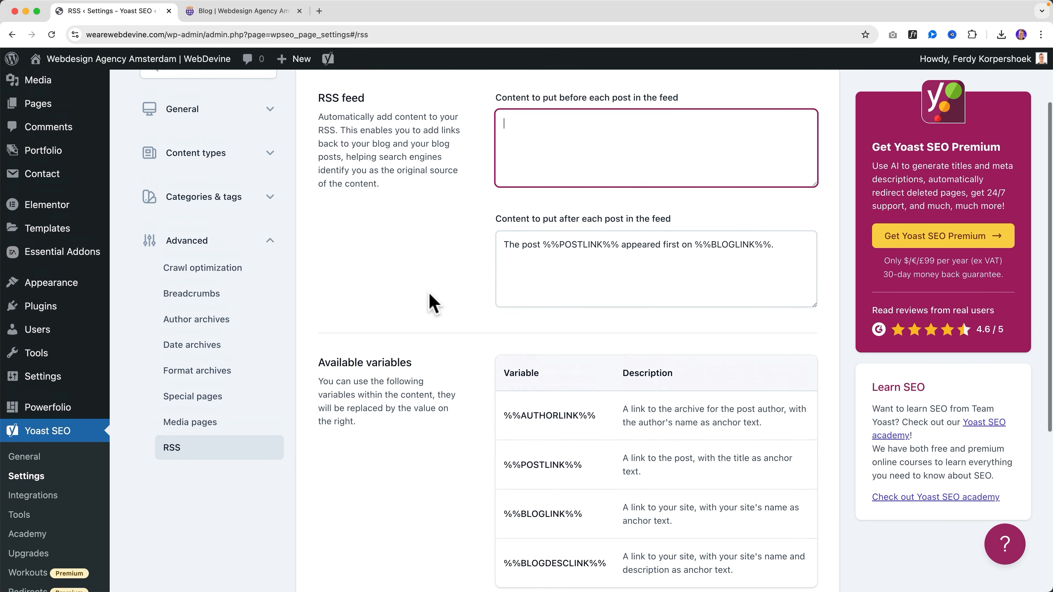
scroll(555, 225, down, 2)
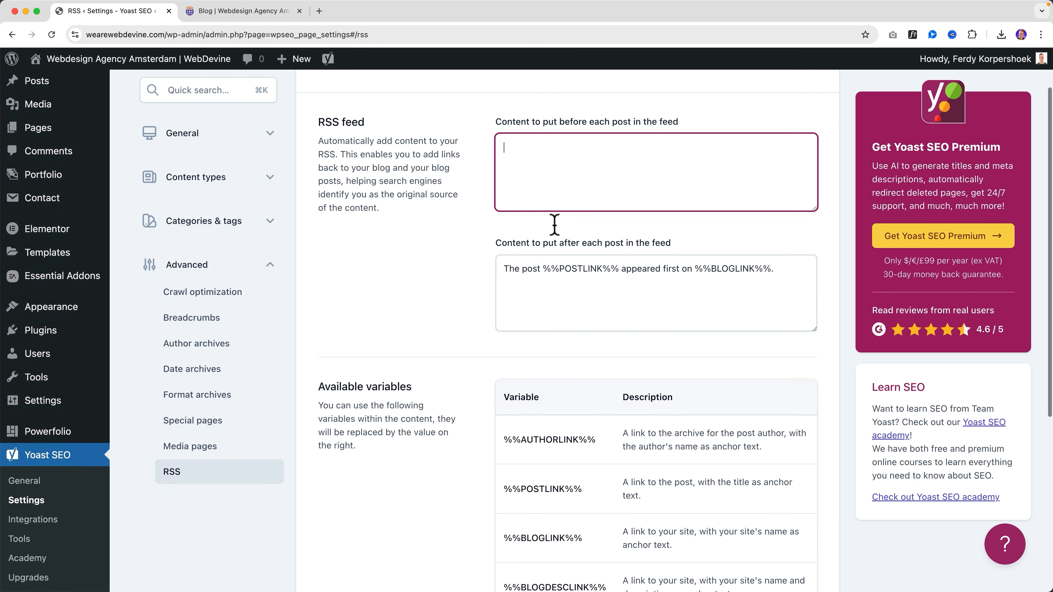
scroll(554, 225, up, 1)
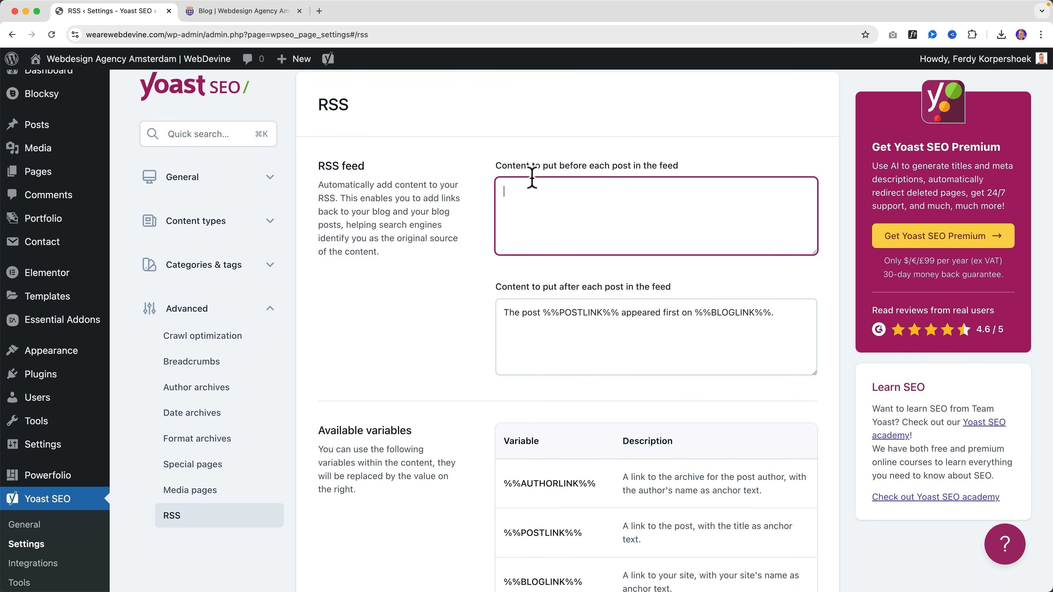
scroll(518, 203, down, 6)
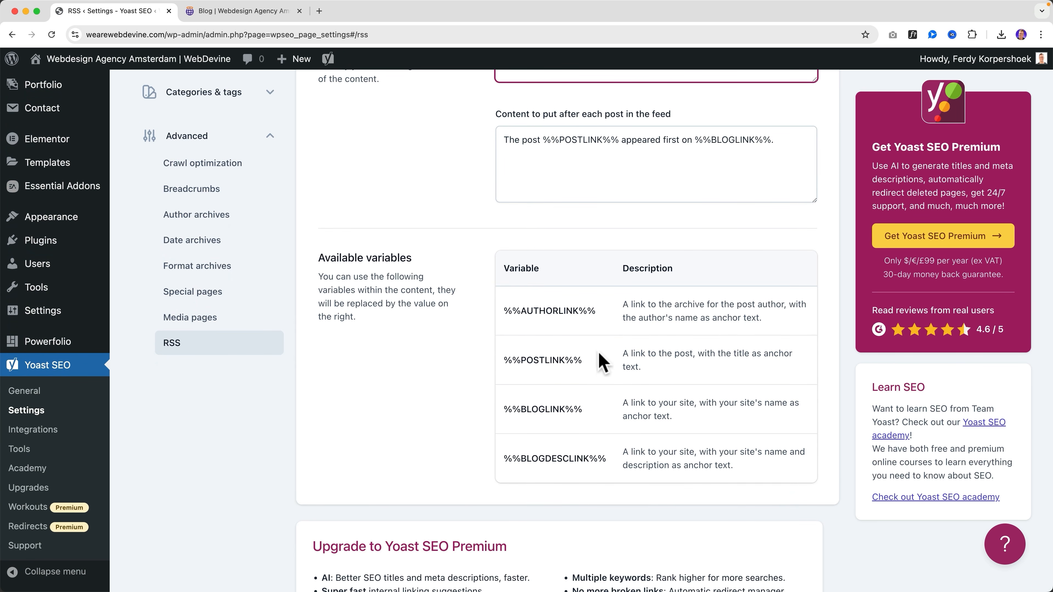
drag(598, 311, 511, 311)
scroll(557, 334, up, 6)
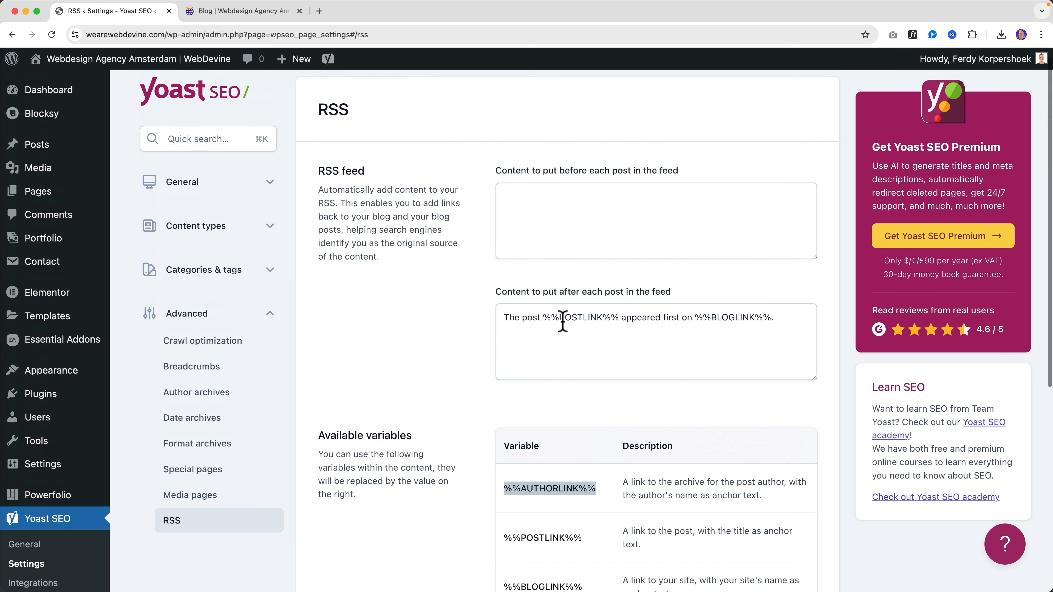
click(552, 215)
text(%%AUTHORLINK%%)
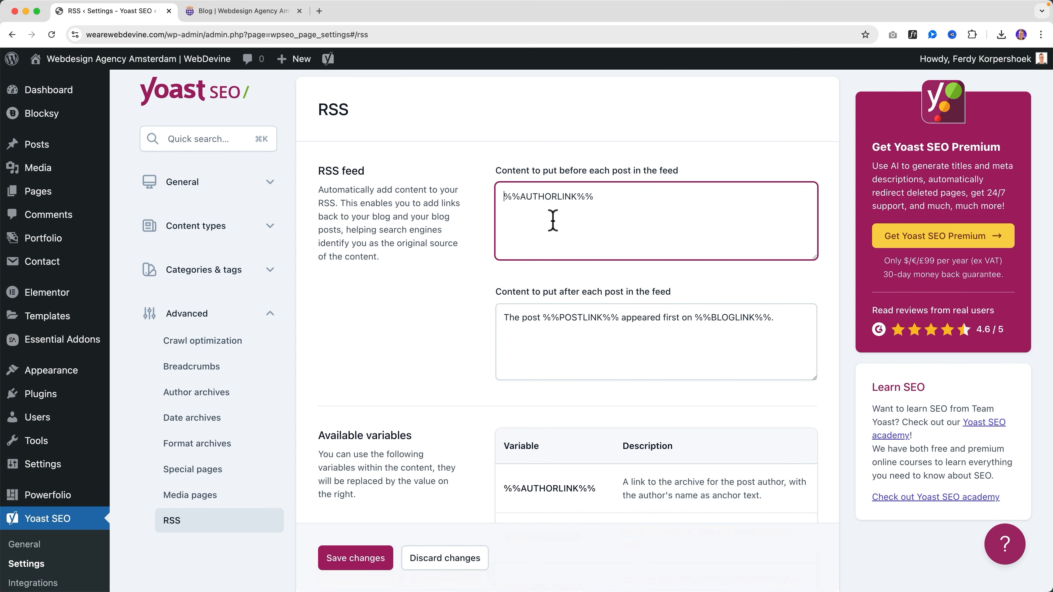
key(super+Up)
text(Written by)
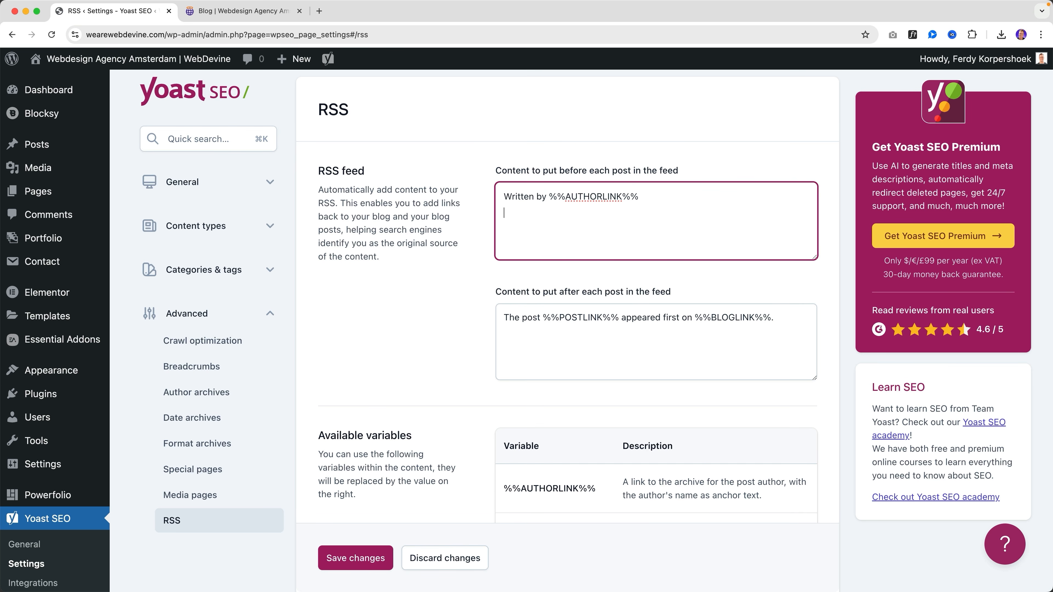
Step: Add a second line "Blogpost: %%POSTLINK%%" to the content before each post, copying the variable from the available variables
scroll(575, 270, down, 4)
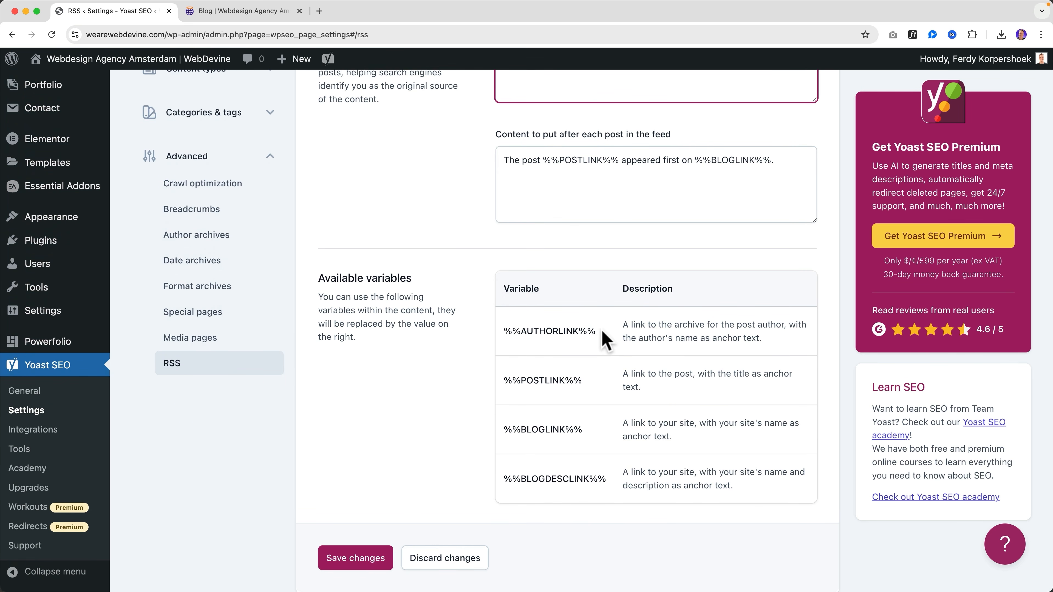
drag(592, 381, 512, 376)
click(588, 380)
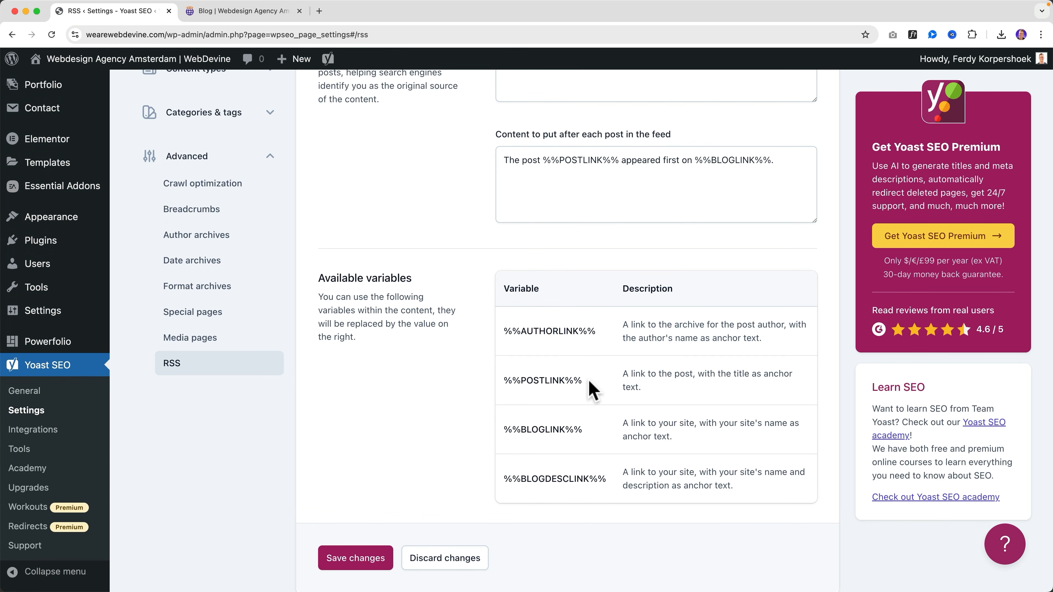
drag(588, 380, 508, 382)
scroll(547, 345, up, 5)
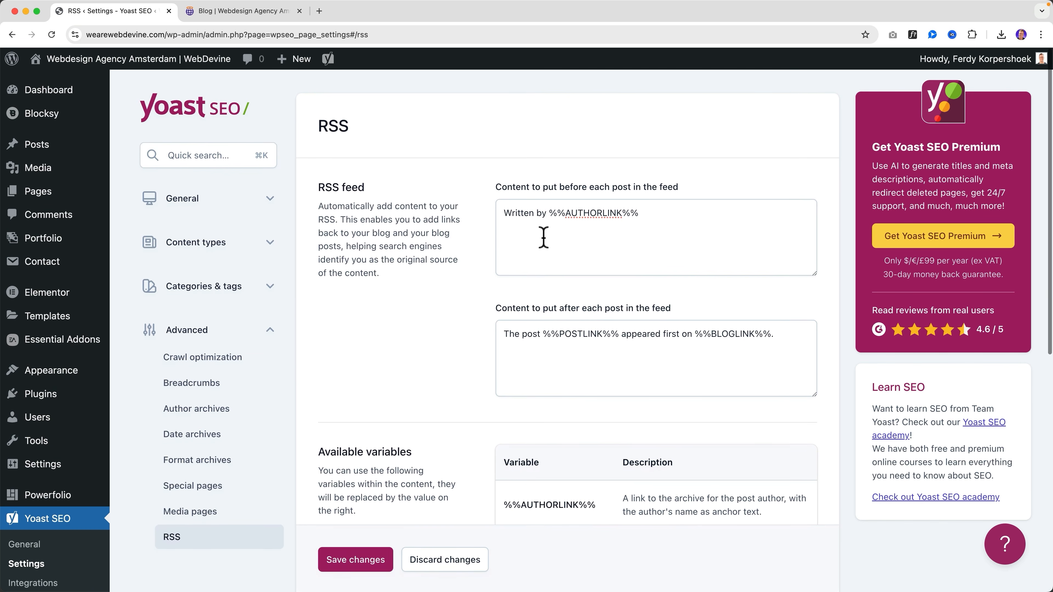
click(542, 235)
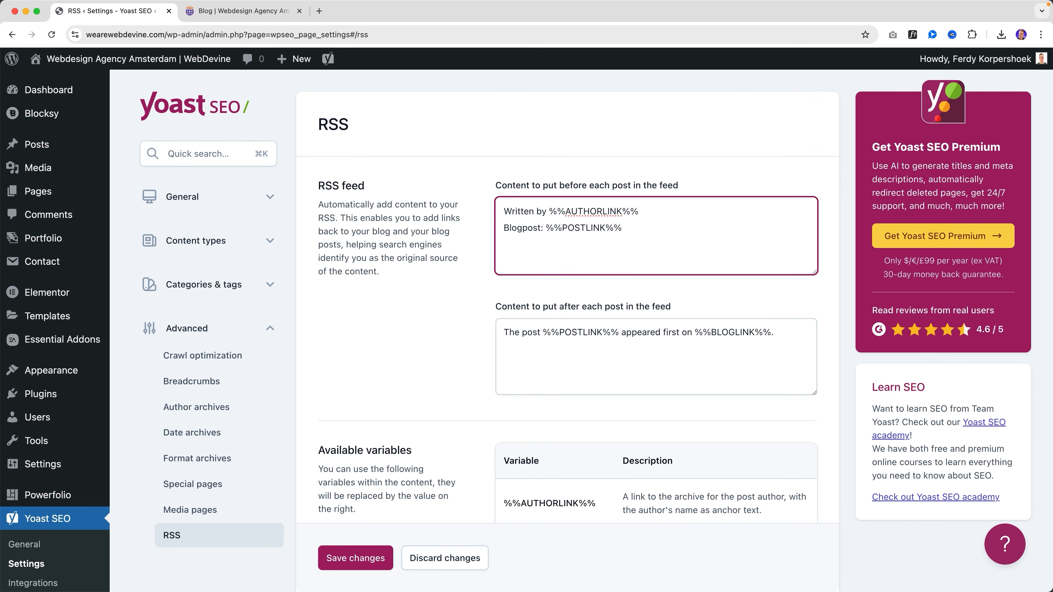
Step: Clear all the text from the content to put before each post in the feed
key(super+a)
click(585, 243)
key(super+a)
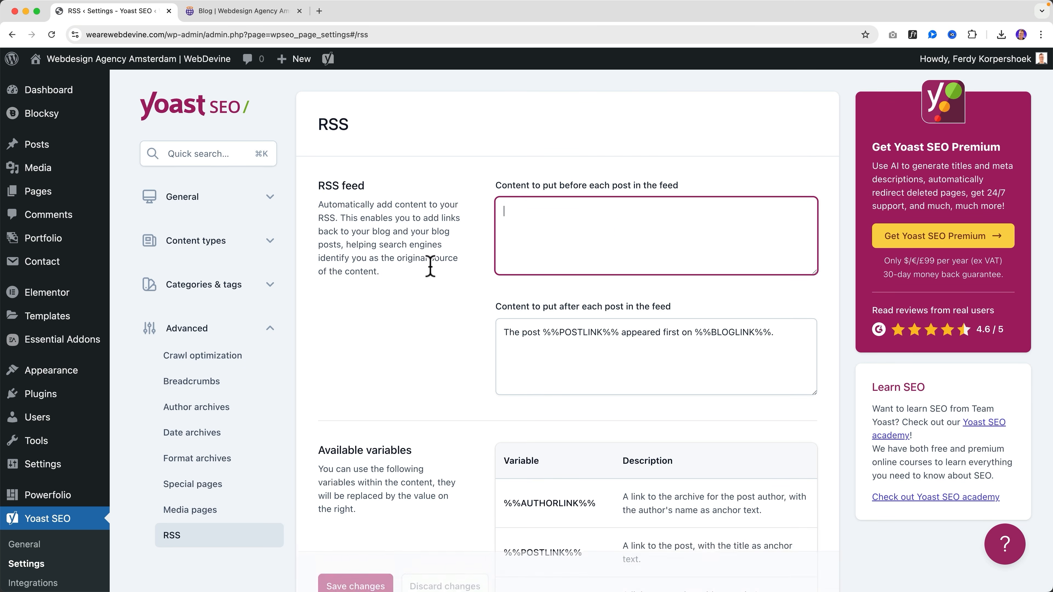
scroll(383, 277, down, 10)
scroll(382, 363, up, 10)
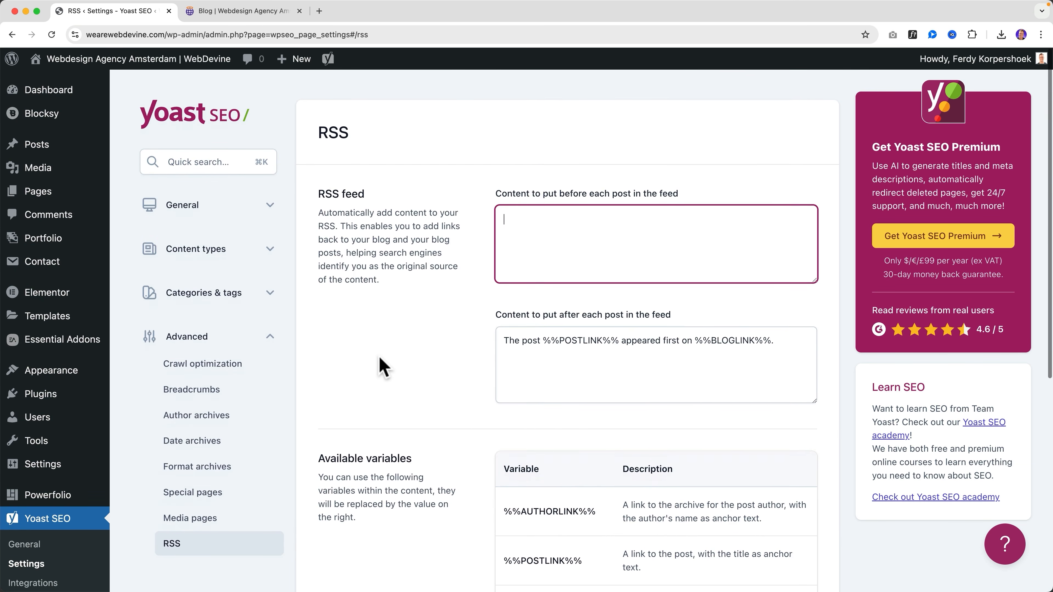
scroll(383, 367, down, 10)
scroll(365, 361, up, 10)
Step: Collapse the advanced settings and view the homepage settings under the content types
click(270, 336)
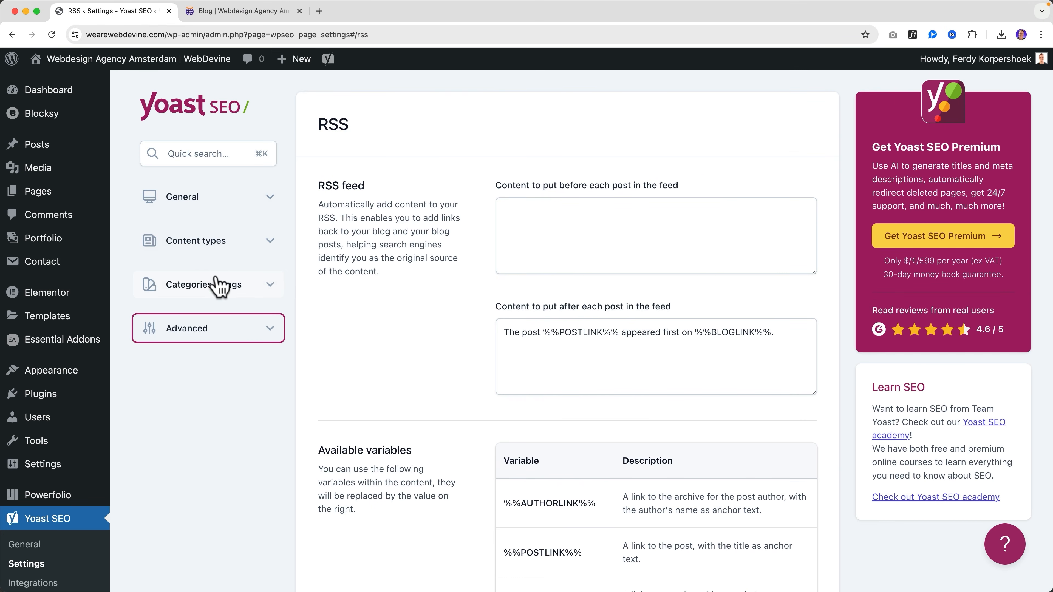
click(206, 253)
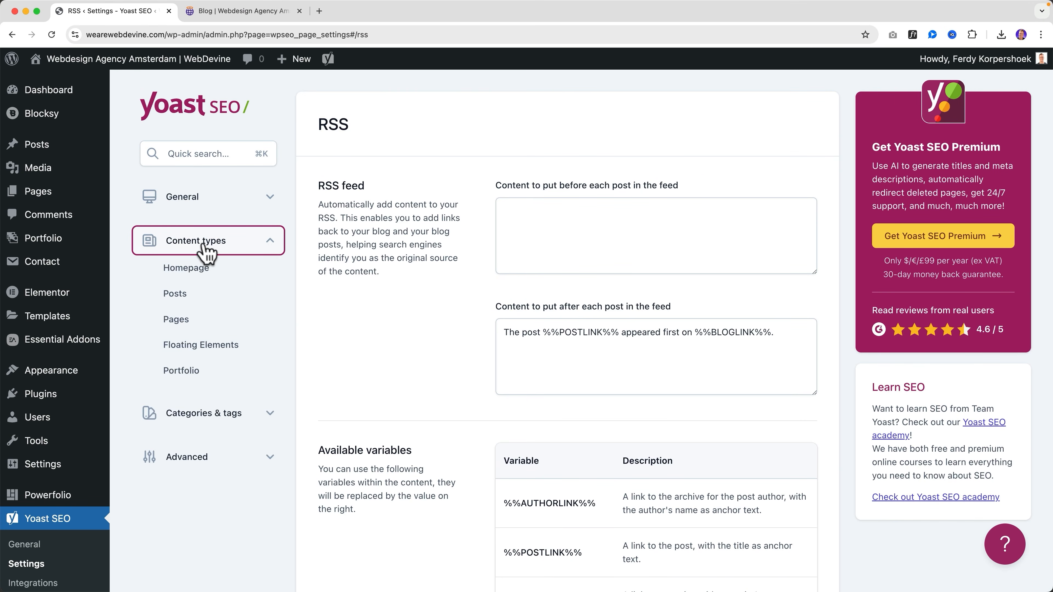
click(201, 276)
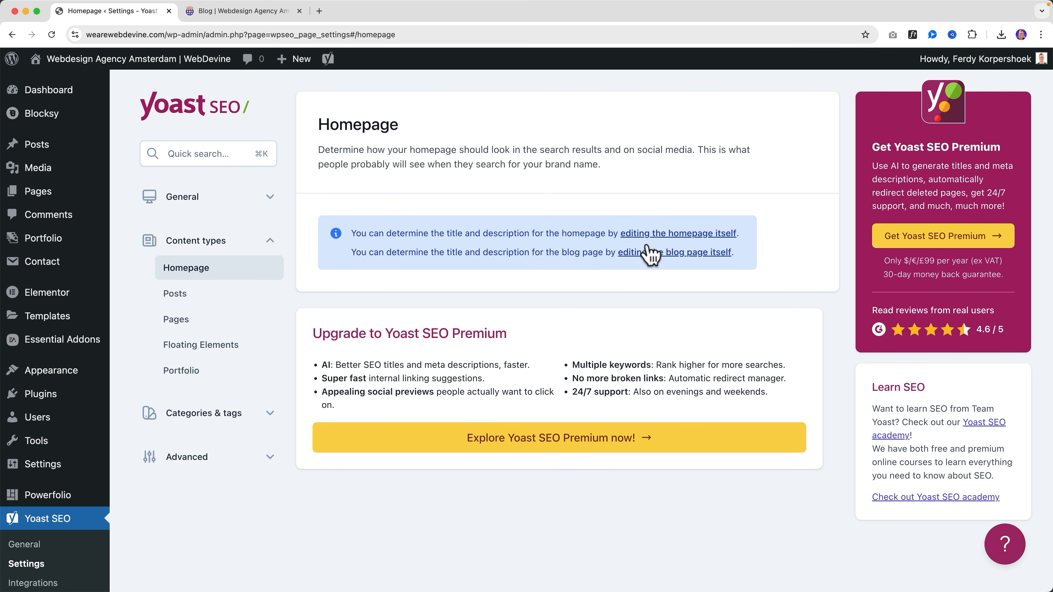
Step: Edit the site's home page with Elementor and show the Yoast SEO section of its page settings, closing the spare Blog tab
mouse_move(158, 63)
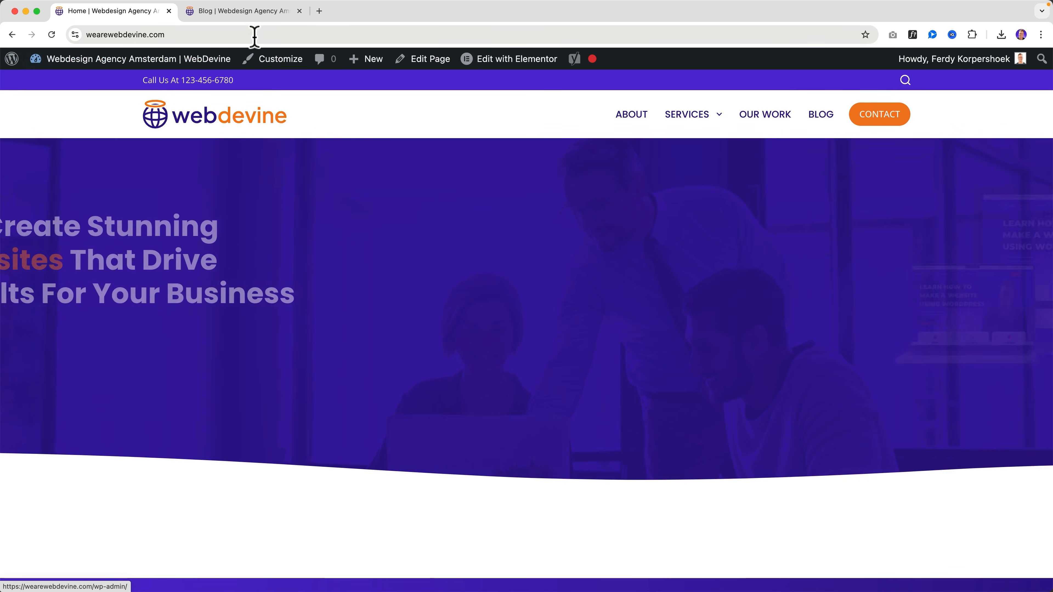
click(299, 11)
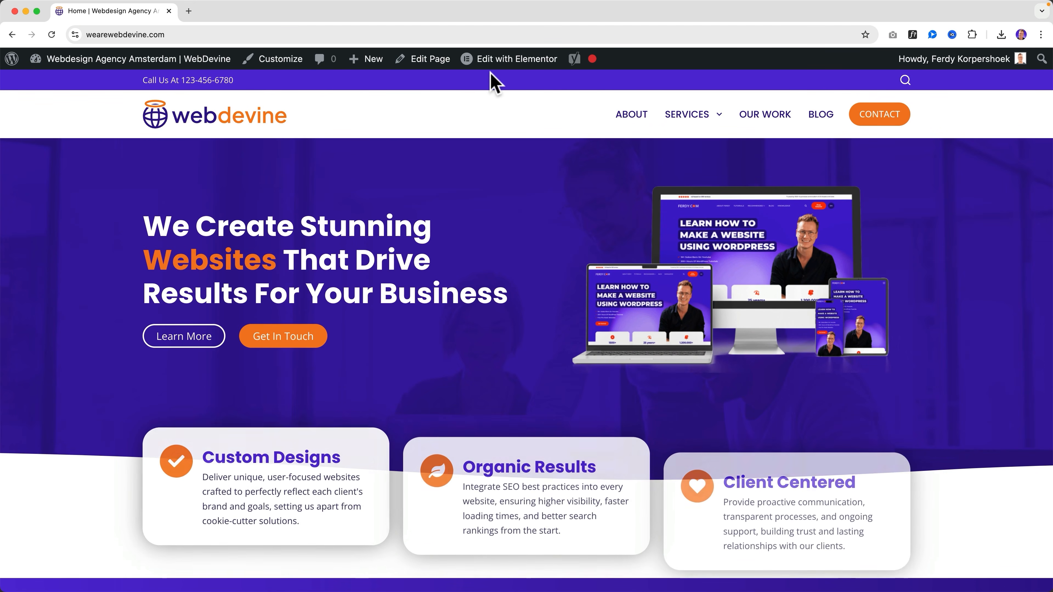
mouse_move(590, 70)
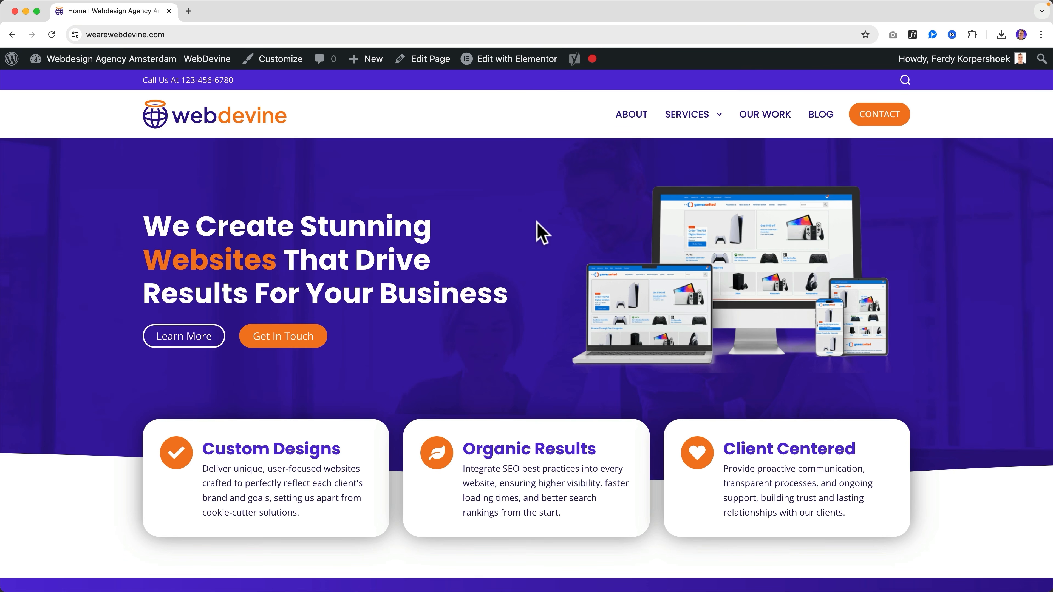
mouse_move(514, 69)
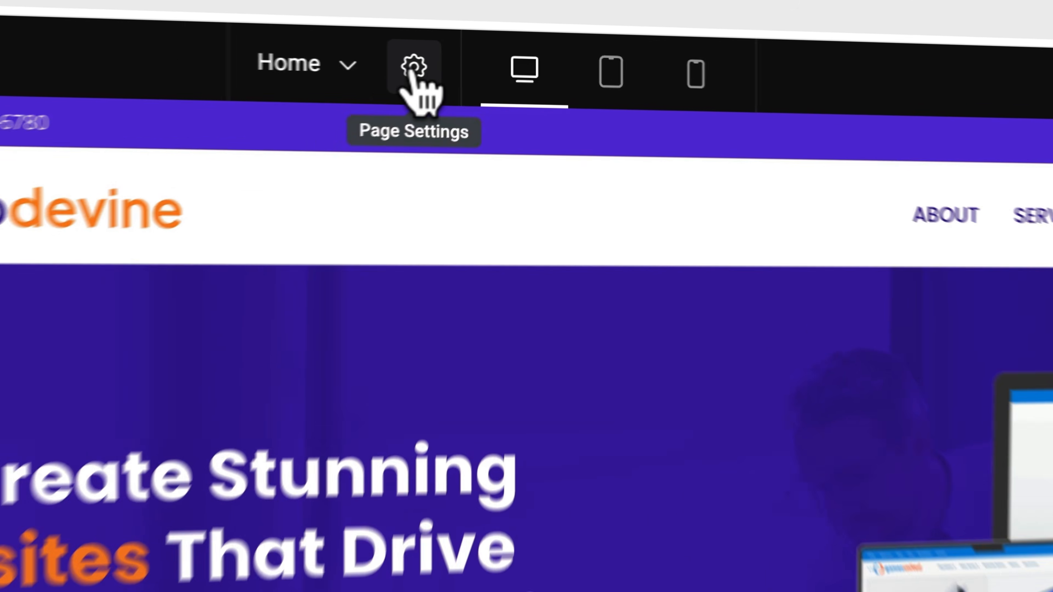
click(382, 70)
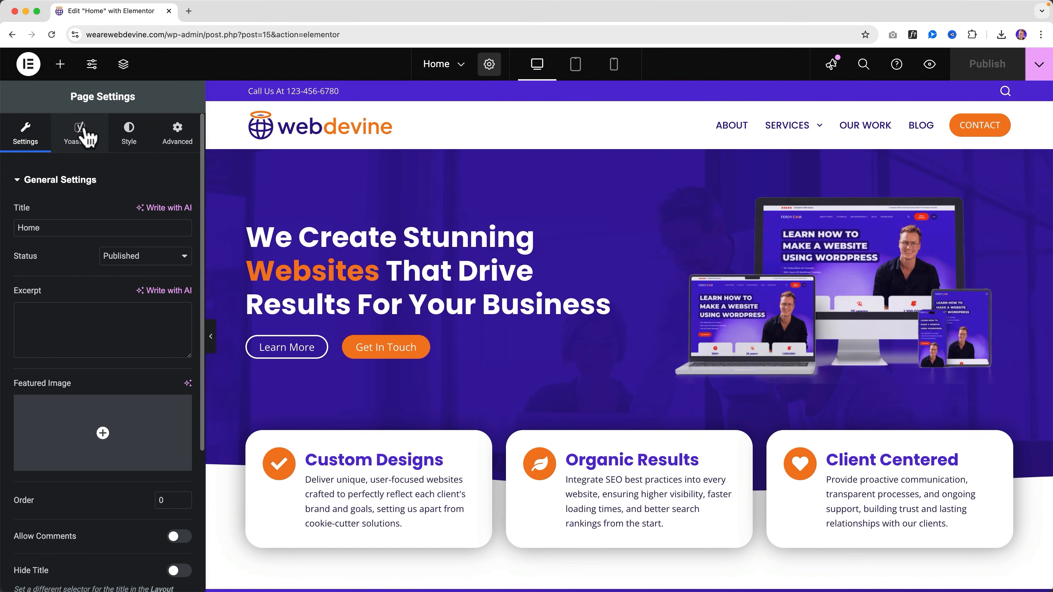
click(82, 133)
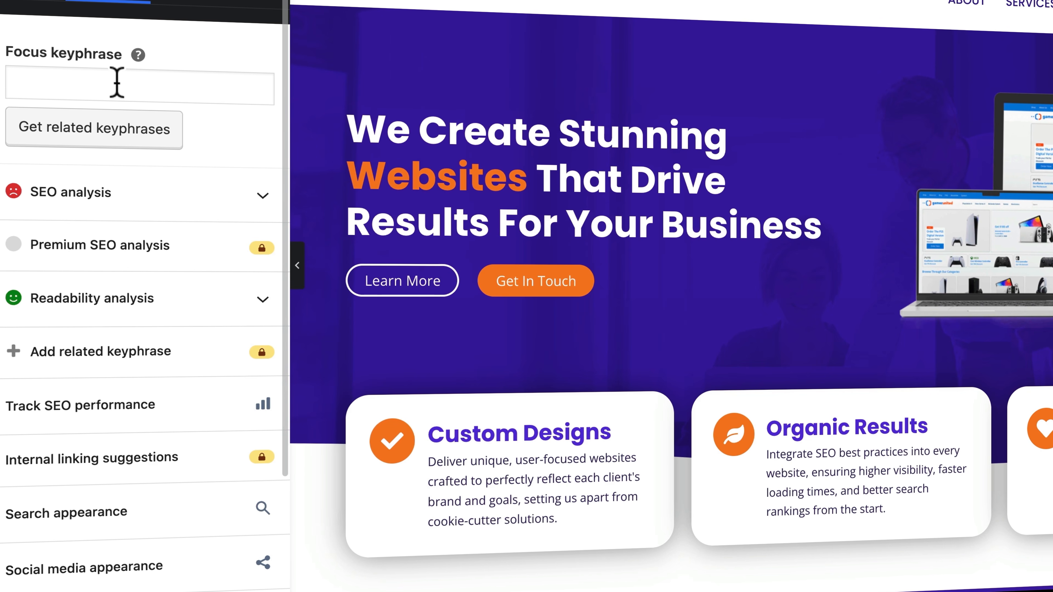
Step: Set the home page's focus keyphrase to "Webdesign" and publish the change
scroll(580, 169, down, 5)
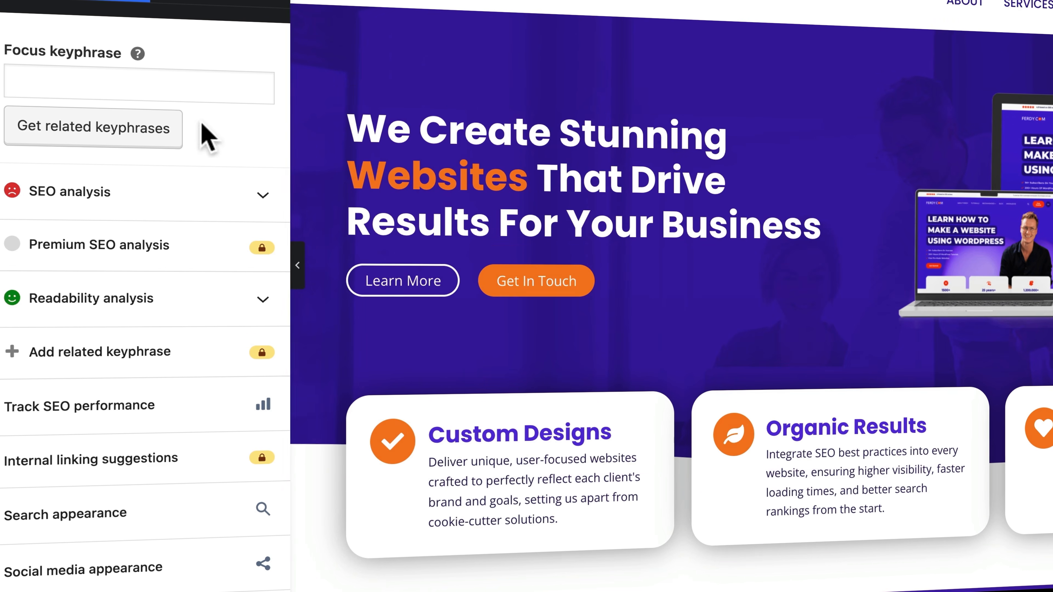
click(166, 92)
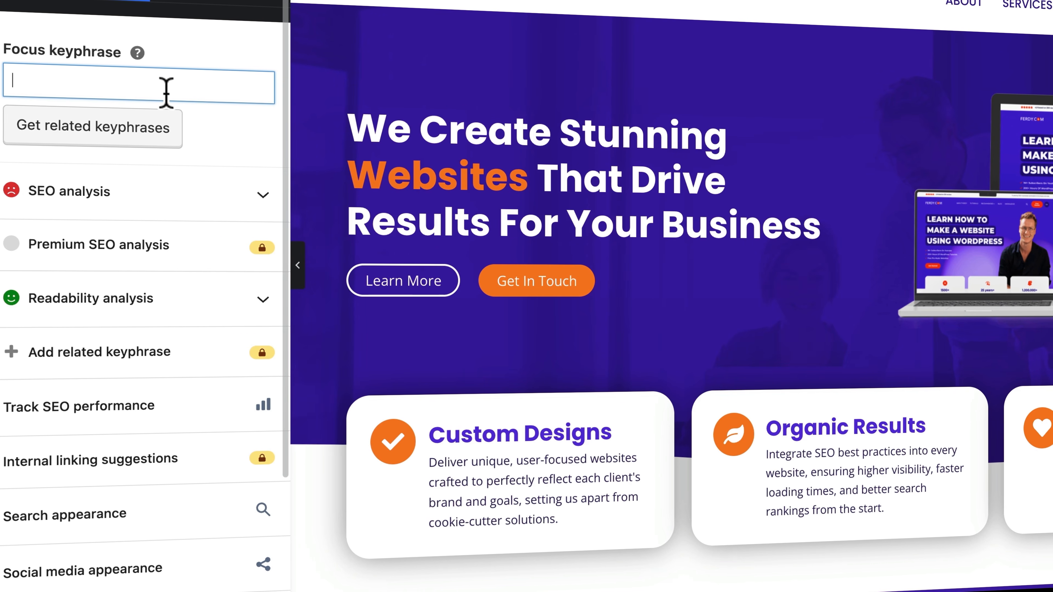
text(Webdesign)
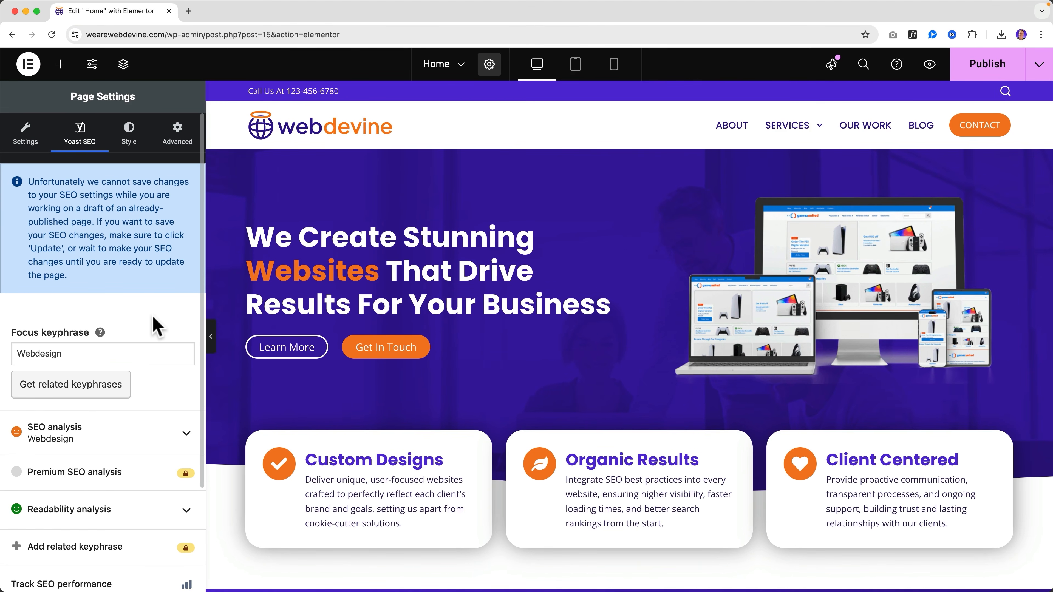
scroll(154, 325, down, 5)
click(982, 74)
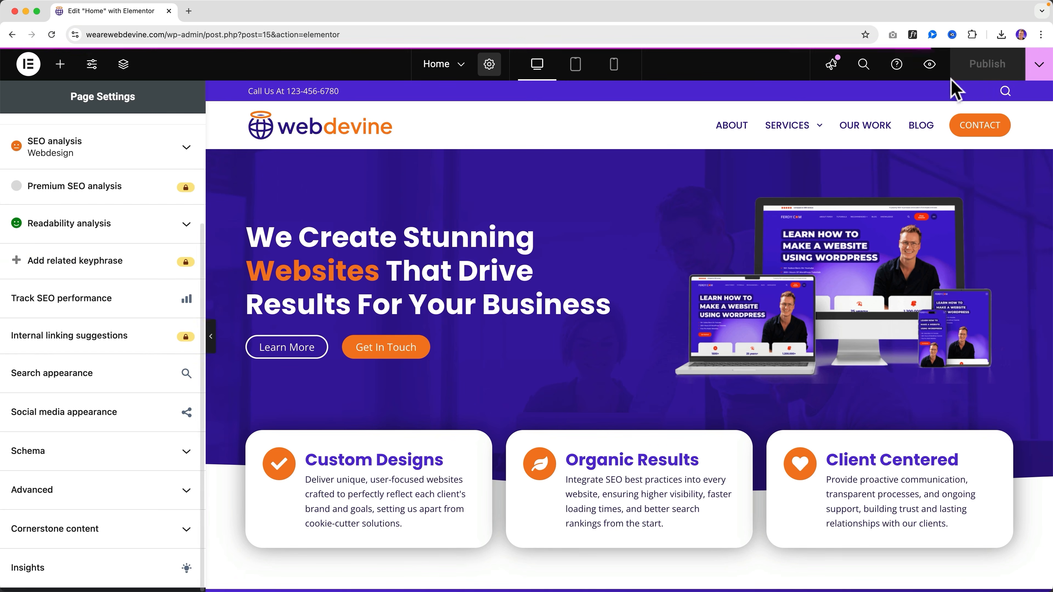
Step: Expand the home page's SEO analysis and examine the listed problems, improvements and good results for the focus keyphrase
scroll(94, 235, up, 4)
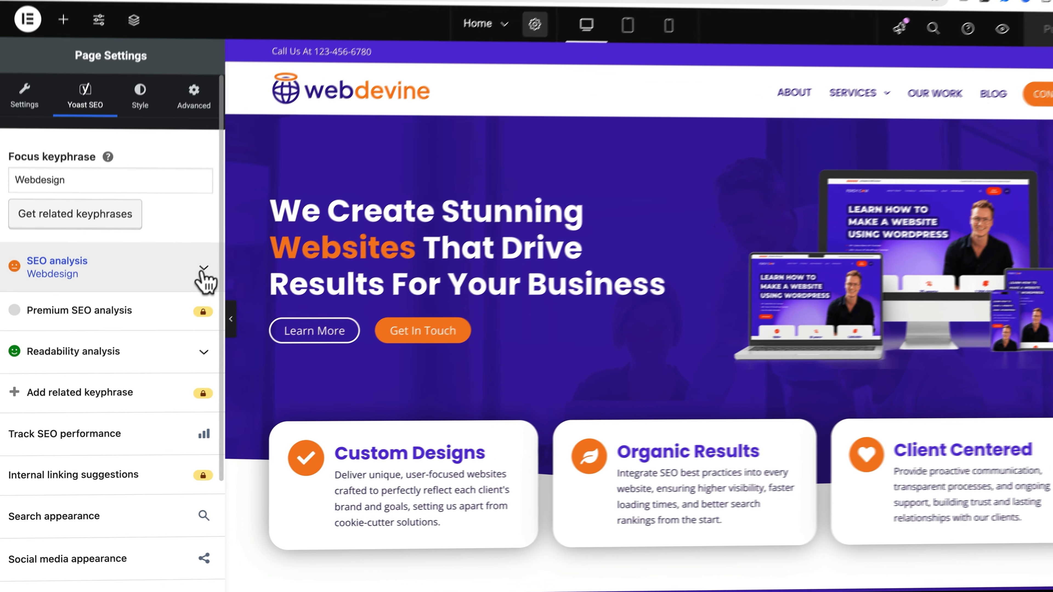
click(187, 291)
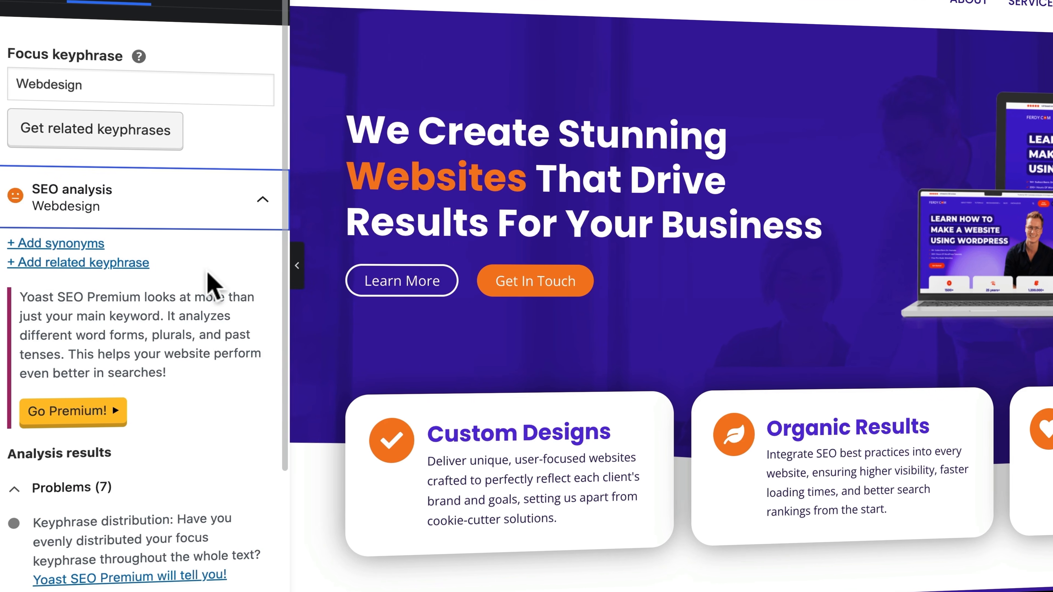
scroll(209, 286, down, 10)
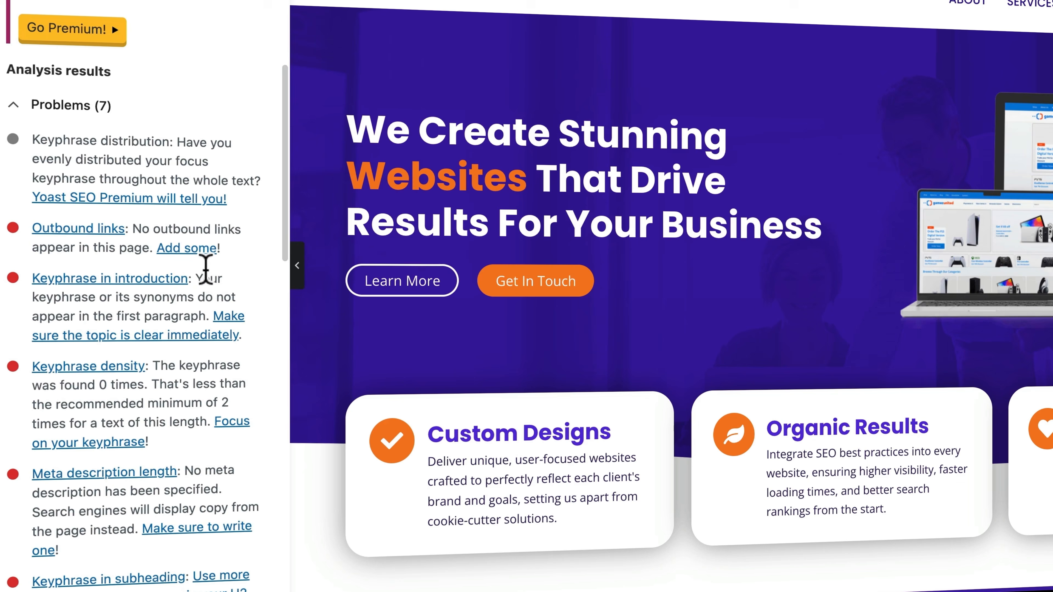
scroll(206, 270, down, 2)
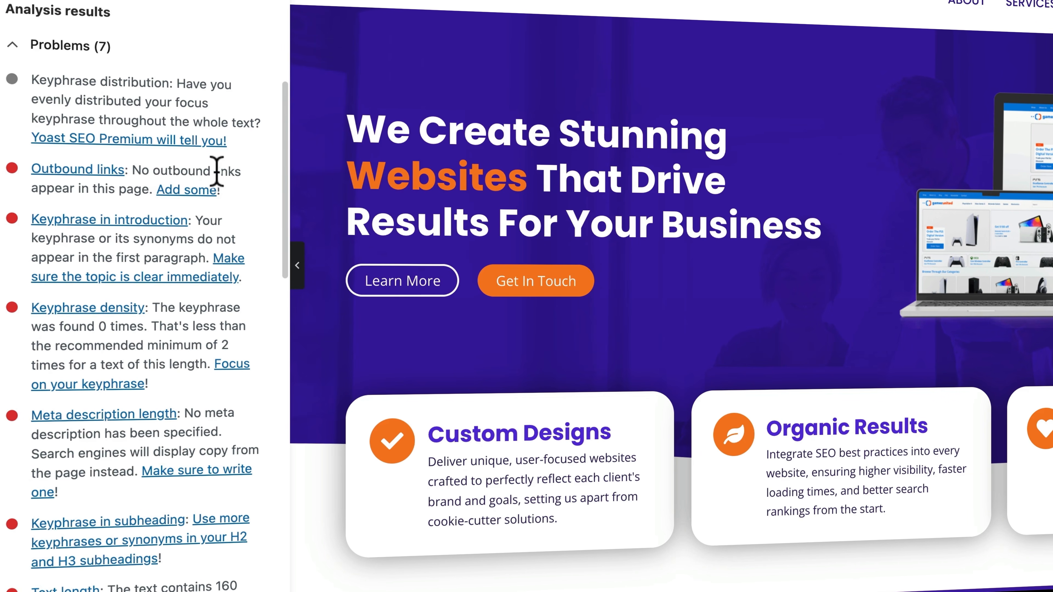
scroll(82, 249, down, 10)
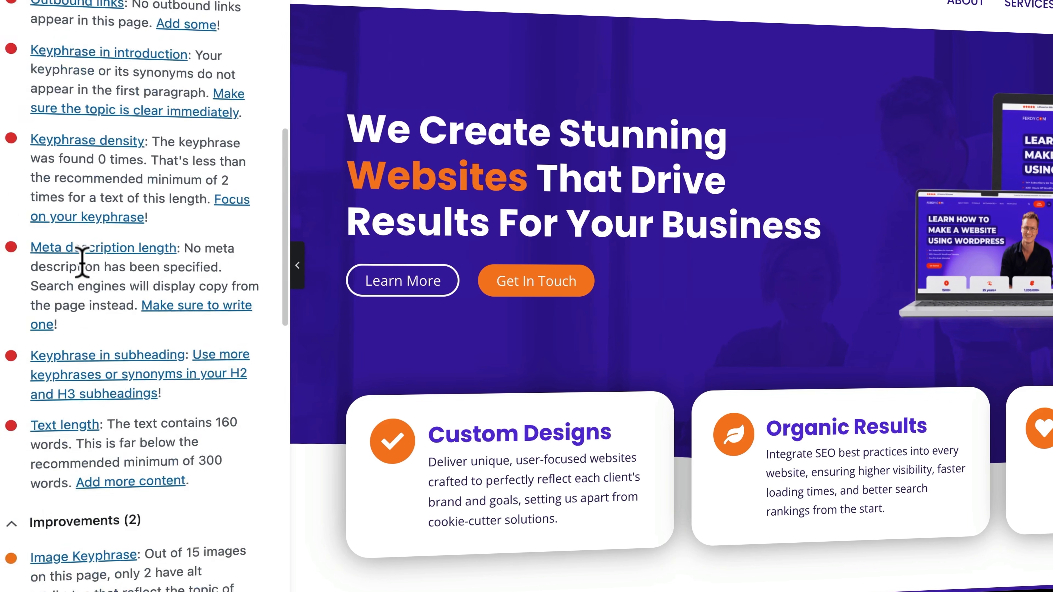
scroll(116, 248, down, 3)
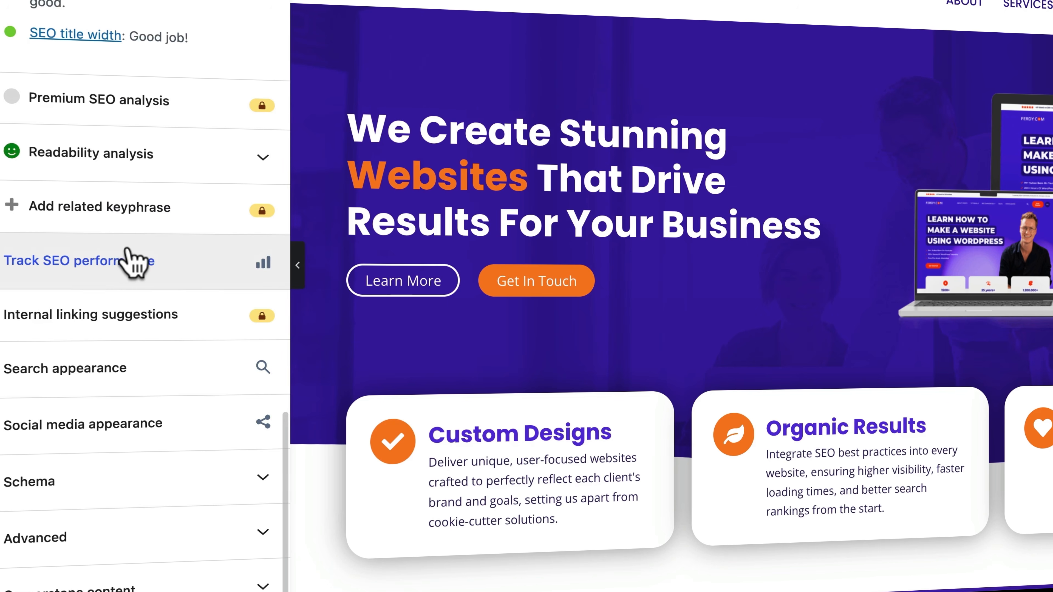
scroll(130, 249, down, 1)
scroll(126, 248, up, 15)
scroll(126, 248, up, 10)
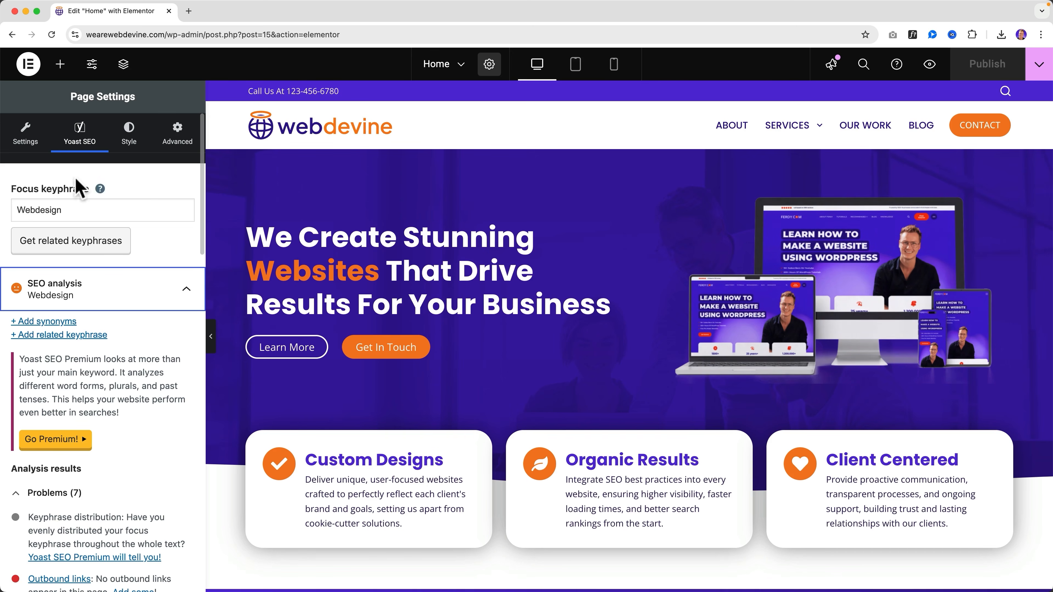
Step: Preview the home page on the live site, close its editor tab, and open the blog post "What Is A VPN And How Does It Work?"
click(930, 66)
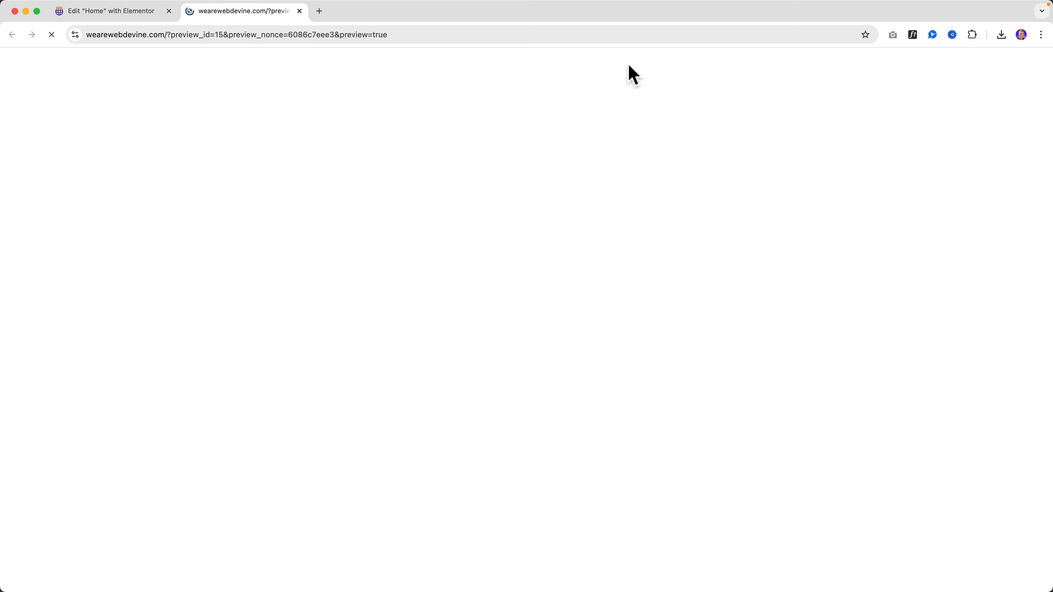
click(169, 11)
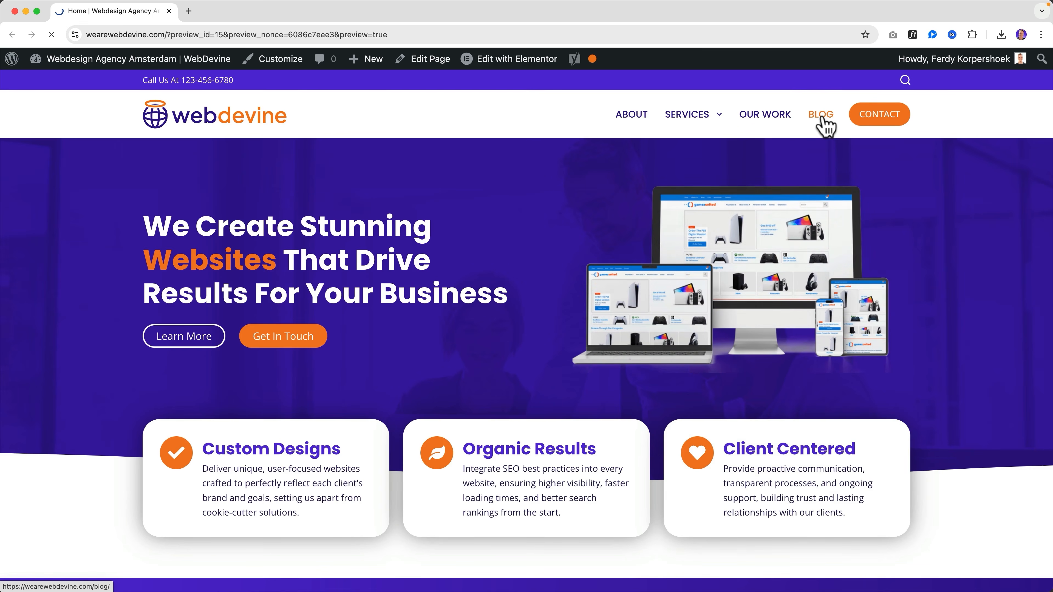
click(823, 121)
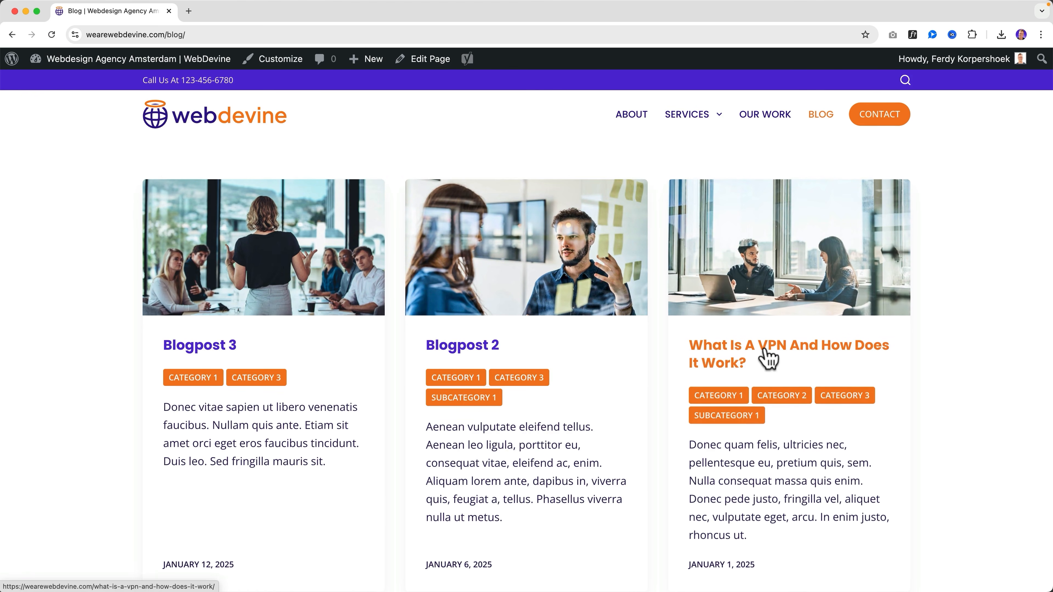
click(763, 360)
Step: Search YouTube in a new tab for "how to write a blogpost" together with the creator's first name
click(188, 12)
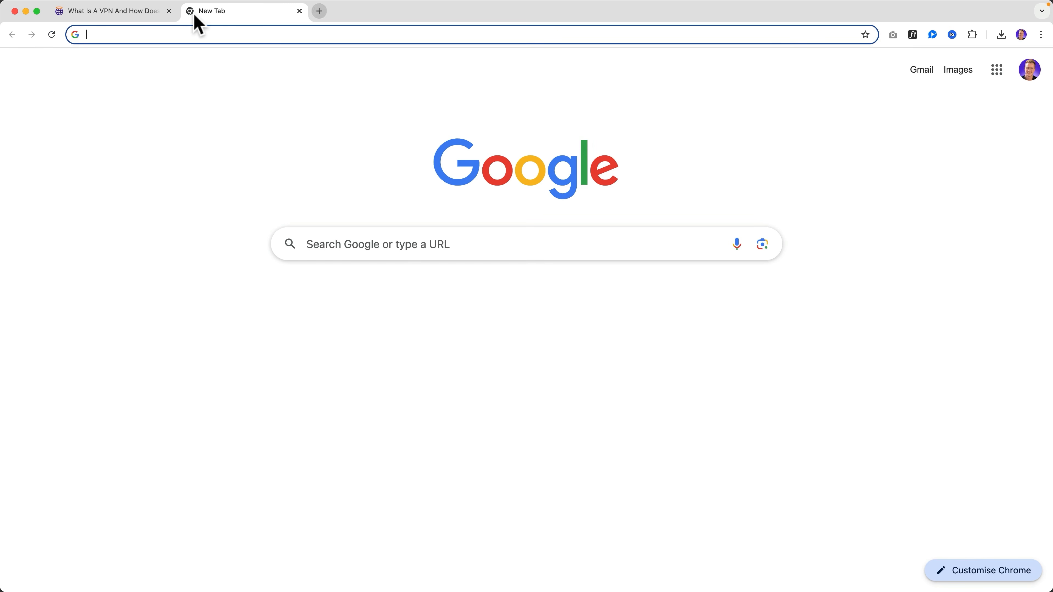
text(youtube.com)
key(Return)
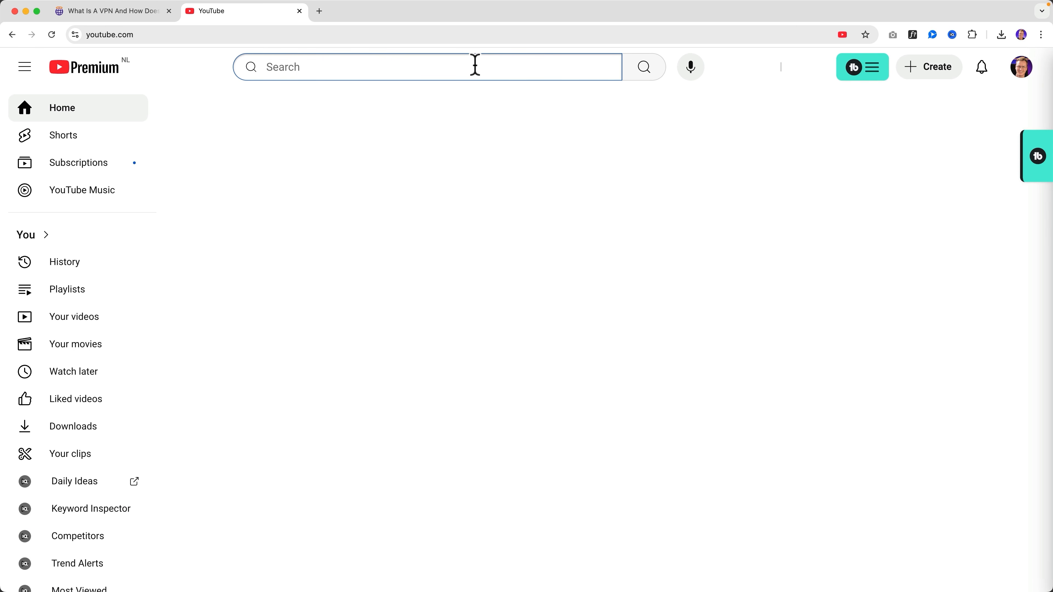
text(how to write a blog)
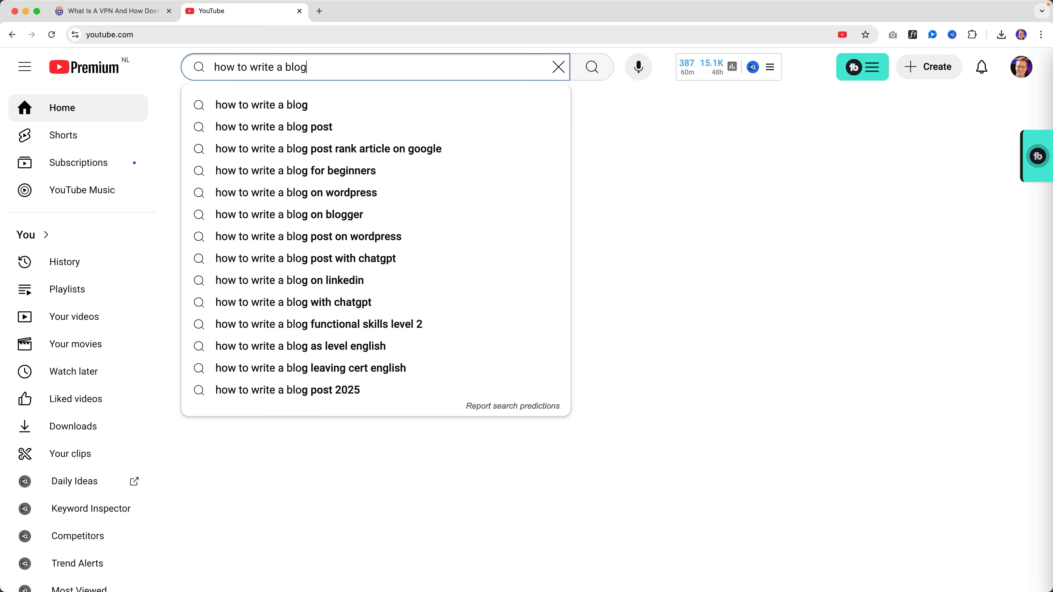
text(post ferdy)
key(Return)
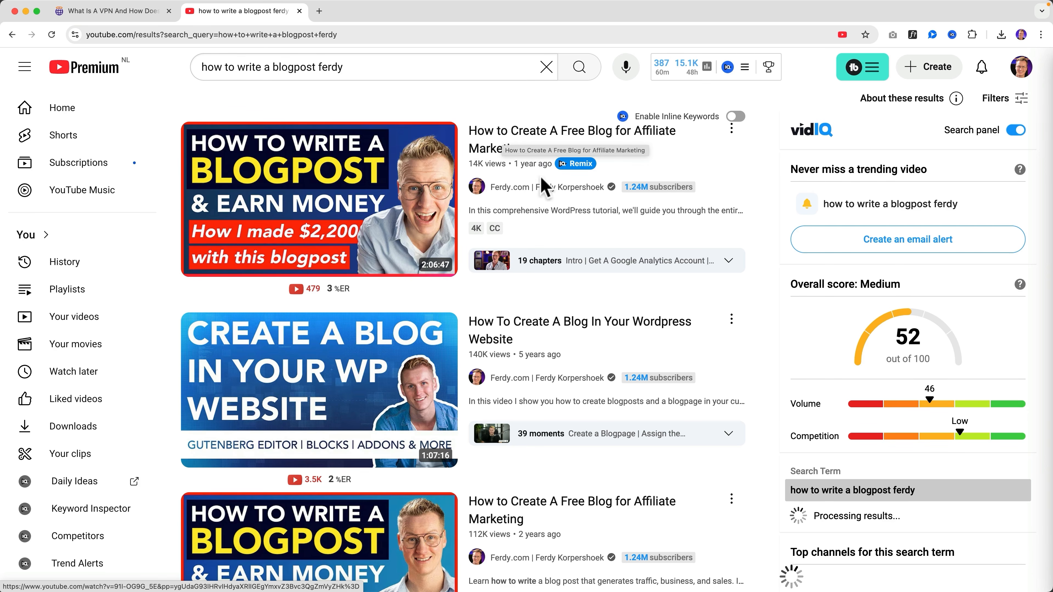
Step: Look through the blog-writing tutorials in the YouTube results and close that tab
scroll(543, 187, down, 6)
scroll(508, 312, up, 6)
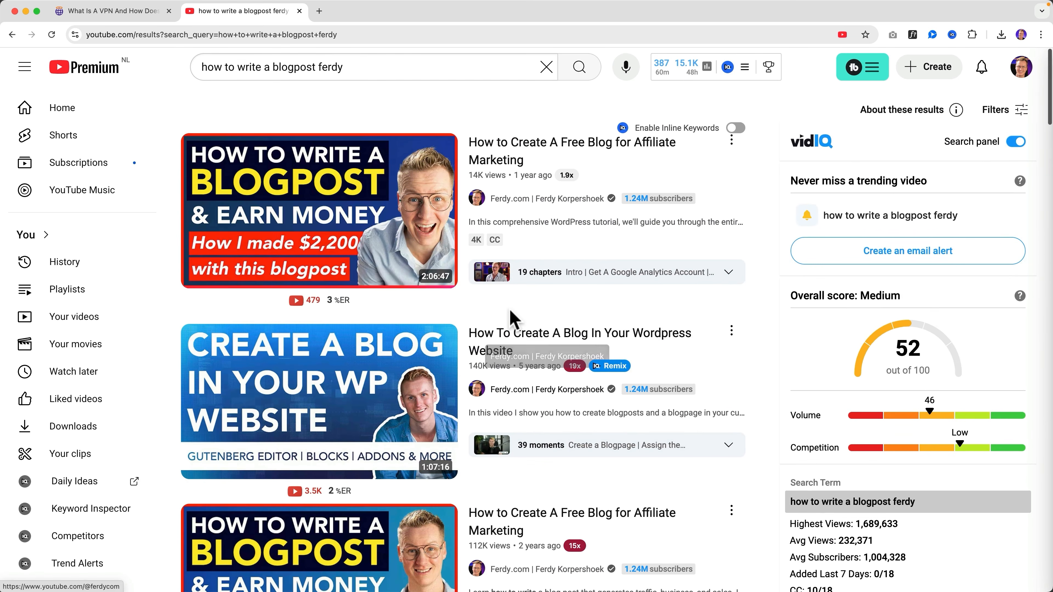
scroll(512, 307, down, 1)
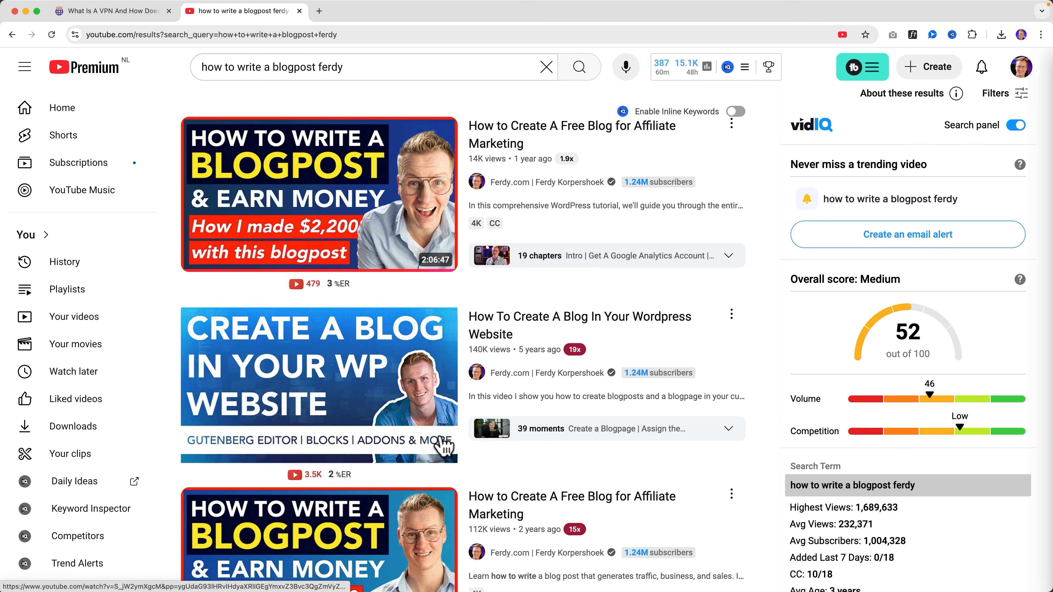
scroll(438, 438, down, 6)
scroll(399, 377, up, 6)
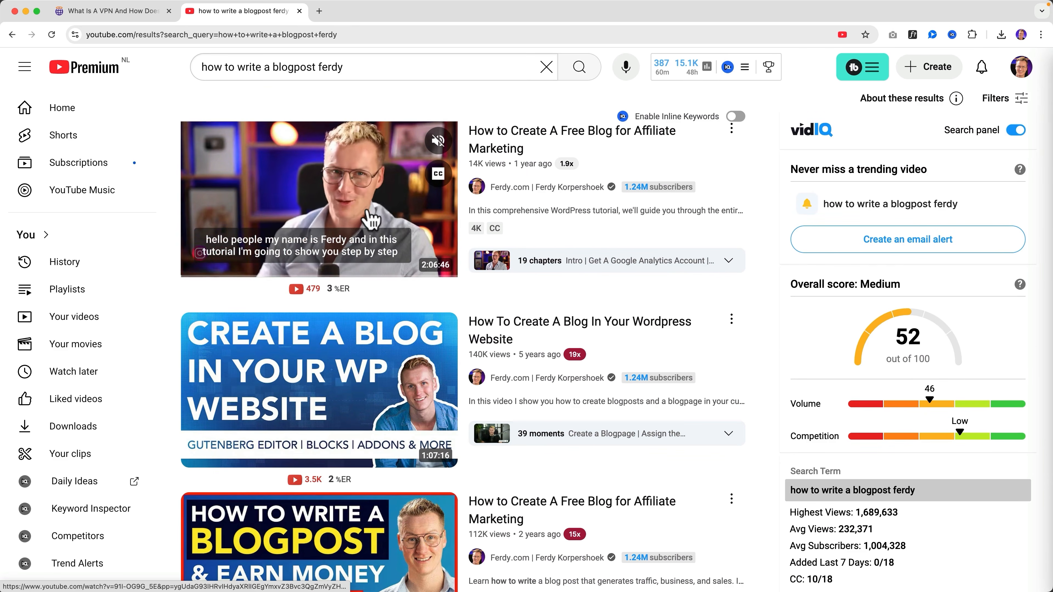
click(299, 11)
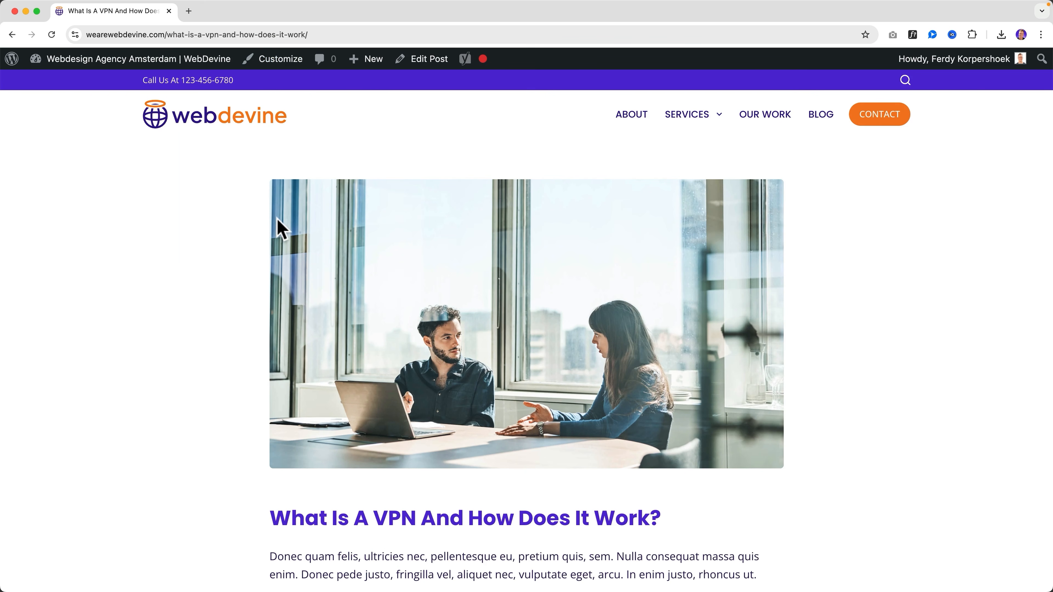
Step: Examine the structure of the VPN blog post, from its introduction and headings to the NordVPN section
scroll(373, 183, down, 10)
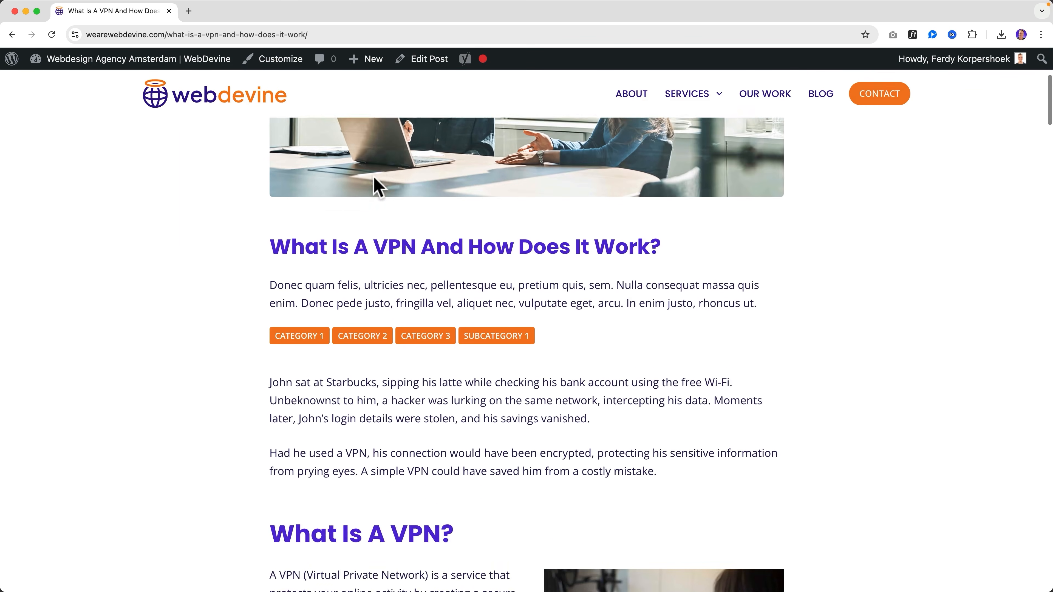
scroll(489, 176, down, 6)
scroll(488, 178, up, 16)
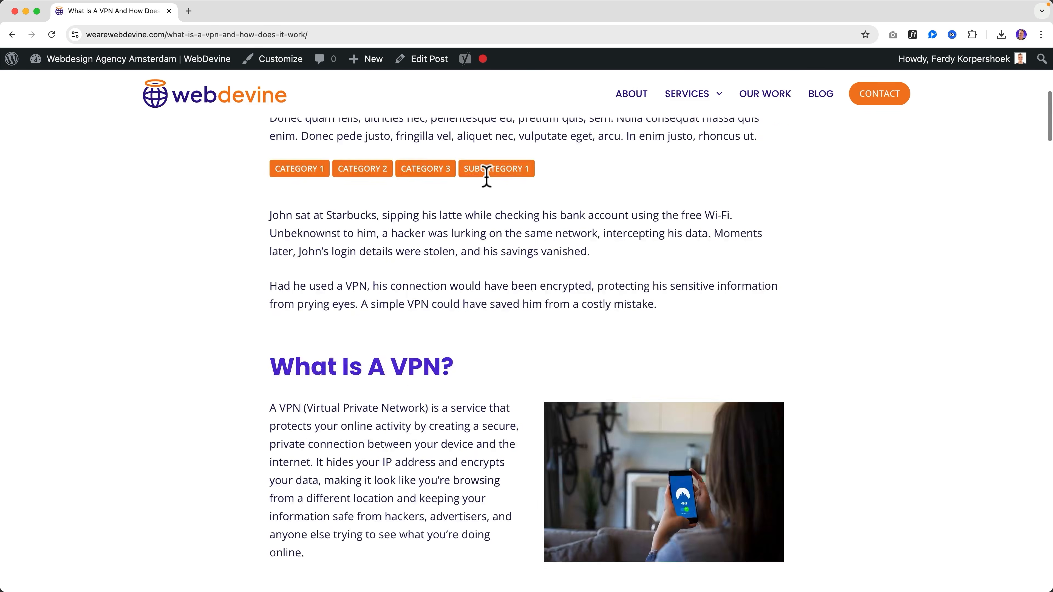
scroll(487, 183, down, 20)
scroll(493, 191, down, 20)
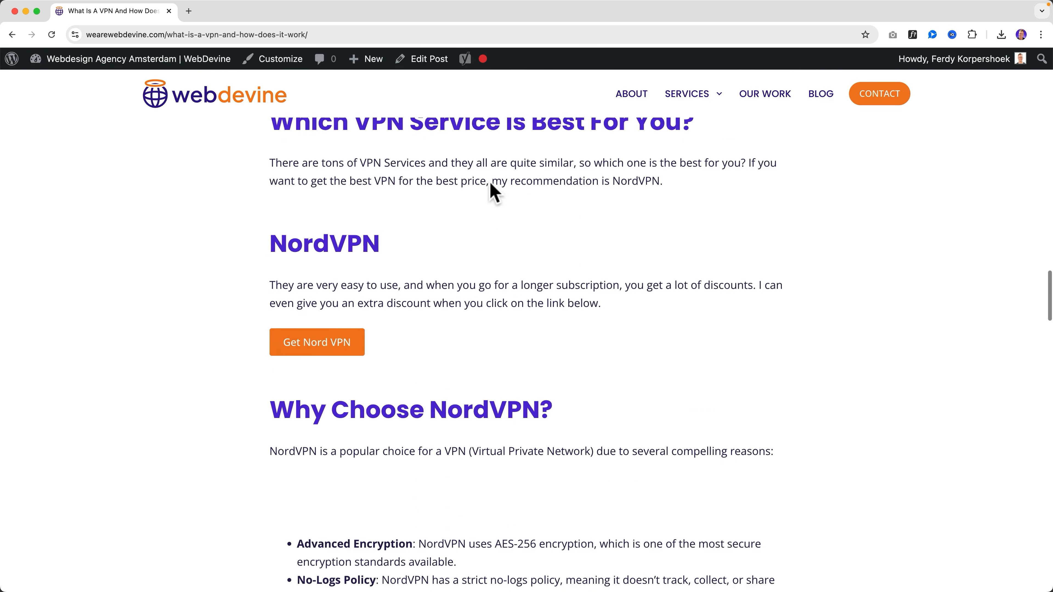
scroll(491, 182, up, 20)
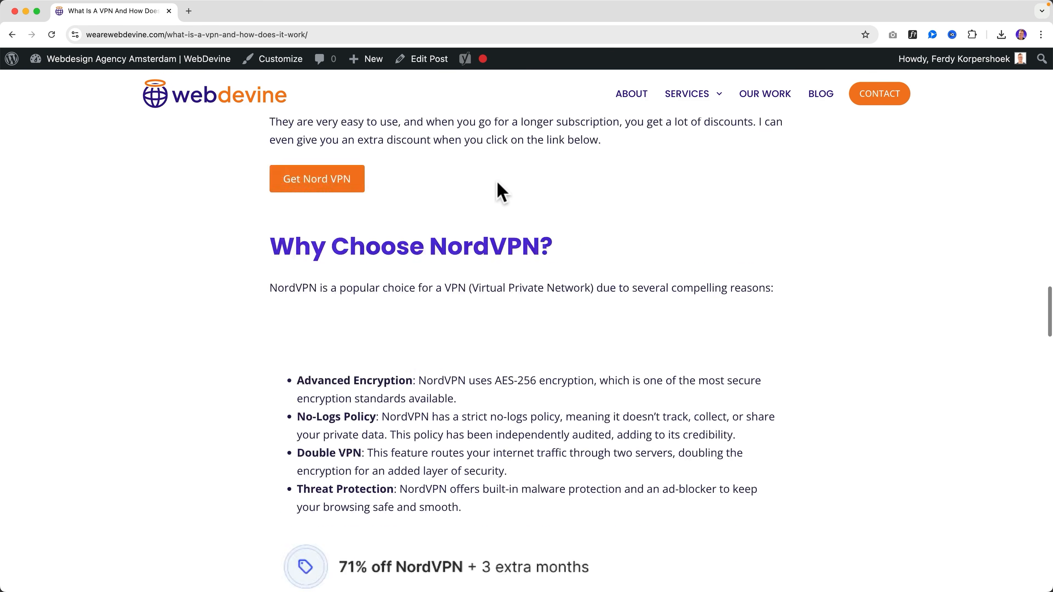
Step: Edit the VPN post in the WordPress editor and switch from the code editor to the visual editor
mouse_move(482, 66)
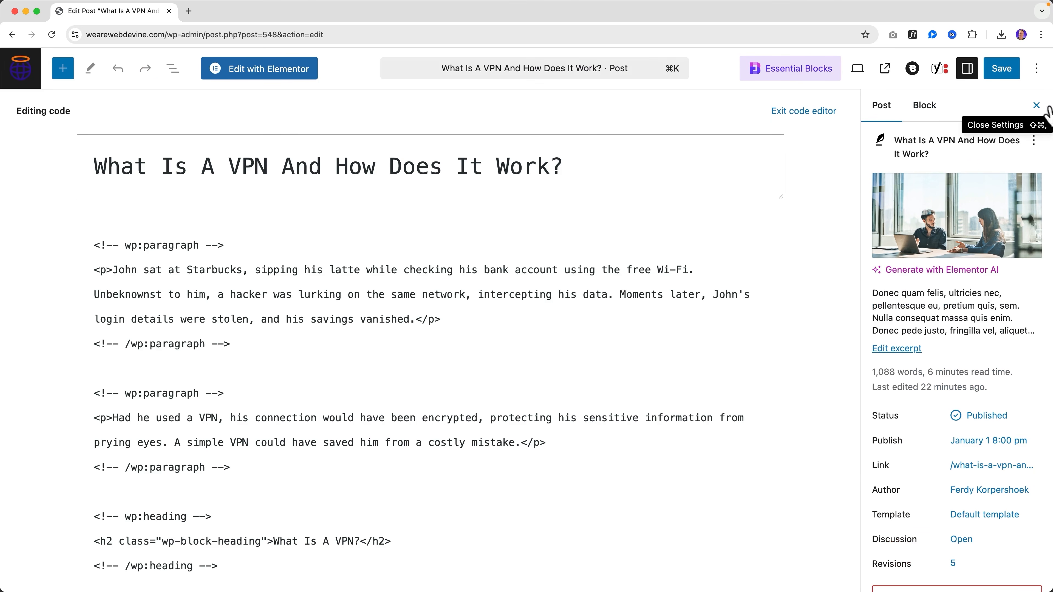
click(1036, 68)
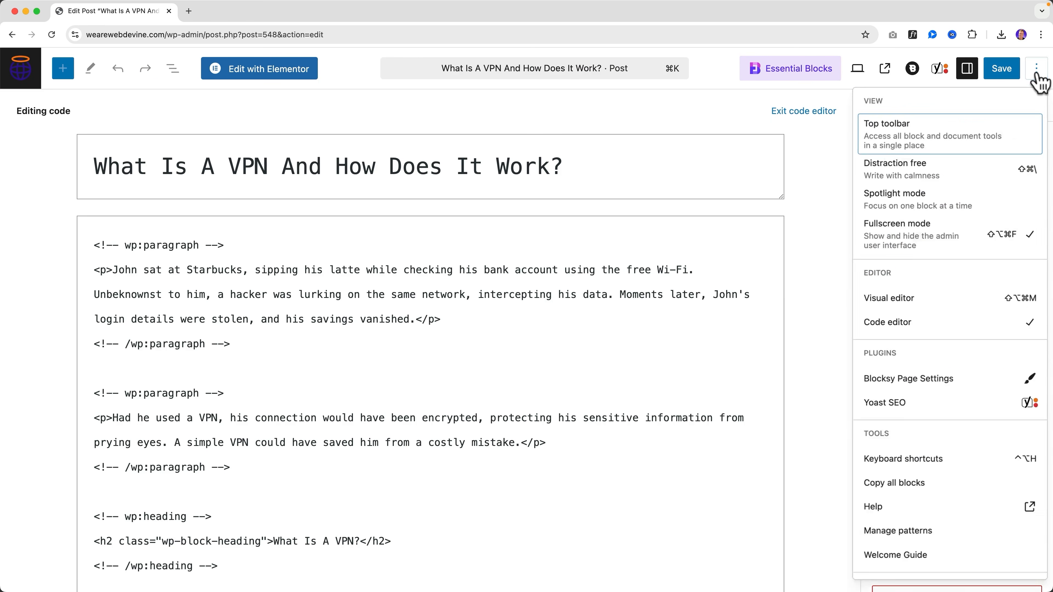
click(895, 309)
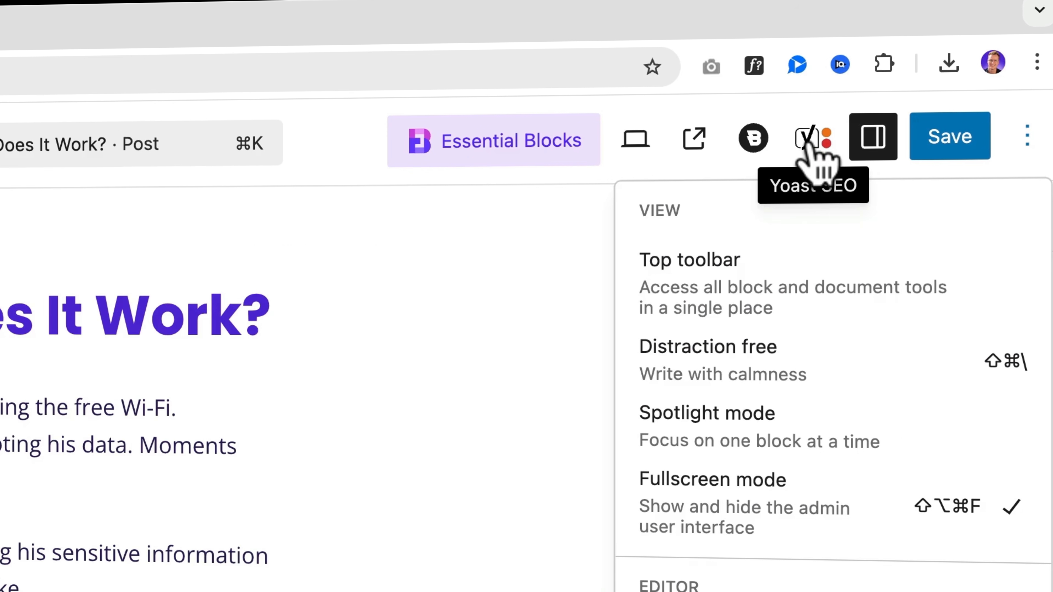
Step: Show the post's Yoast SEO settings and set the focus keyphrase to "VPN"
click(806, 143)
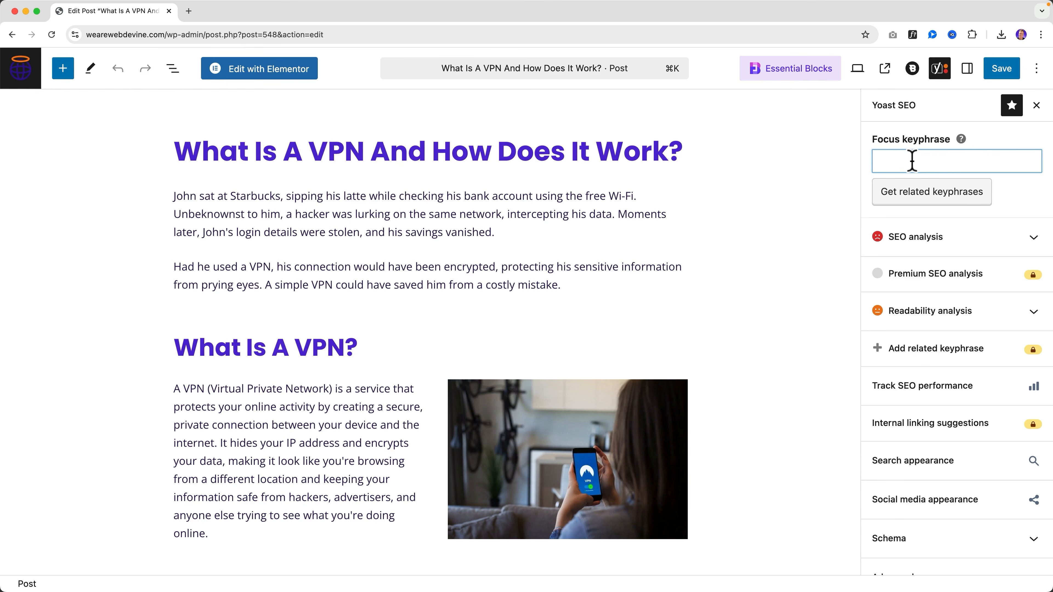
text(VPN)
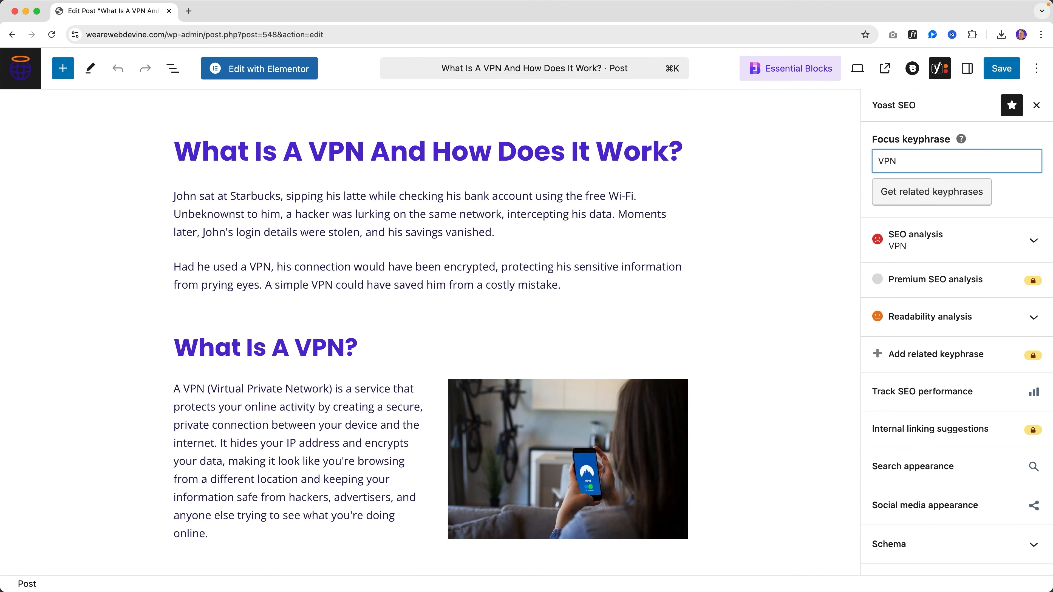
text(,)
key(BackSpace)
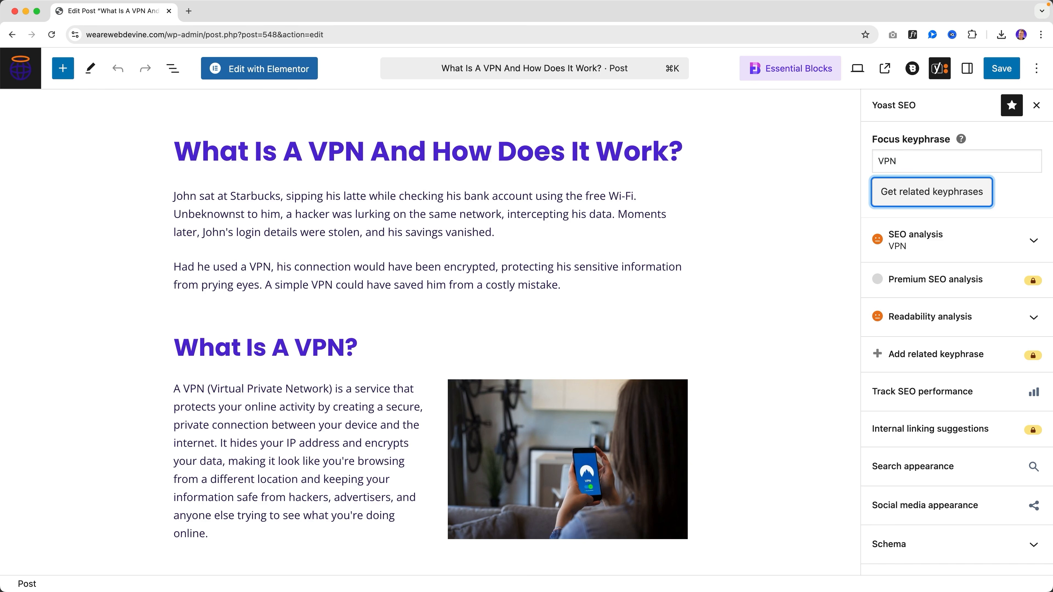
click(1011, 192)
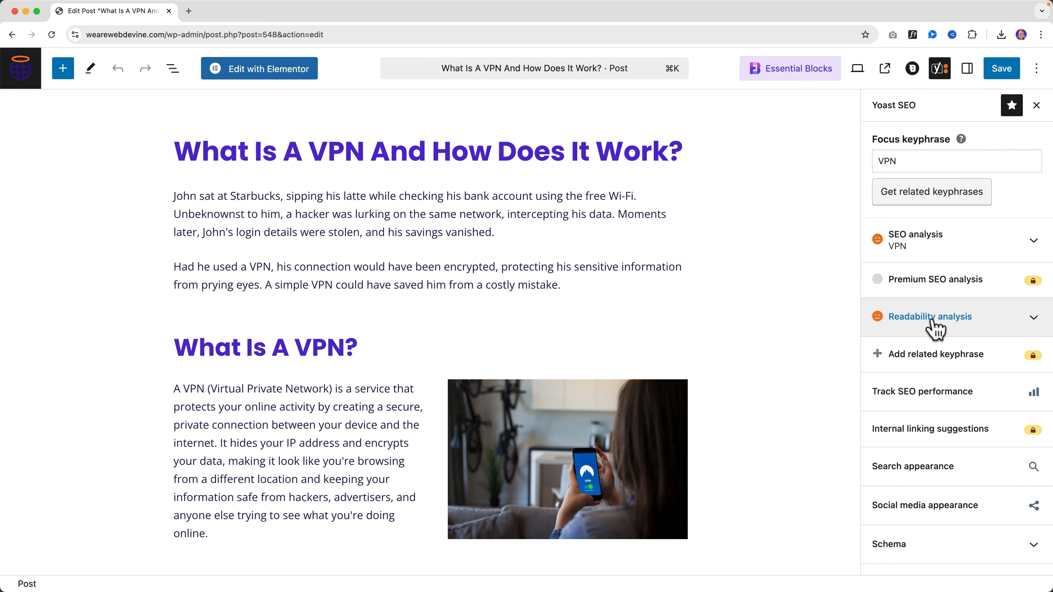
Step: Expand the post's SEO analysis and compare the listed problems with the introduction and headings in the text
scroll(946, 334, down, 3)
scroll(940, 334, up, 3)
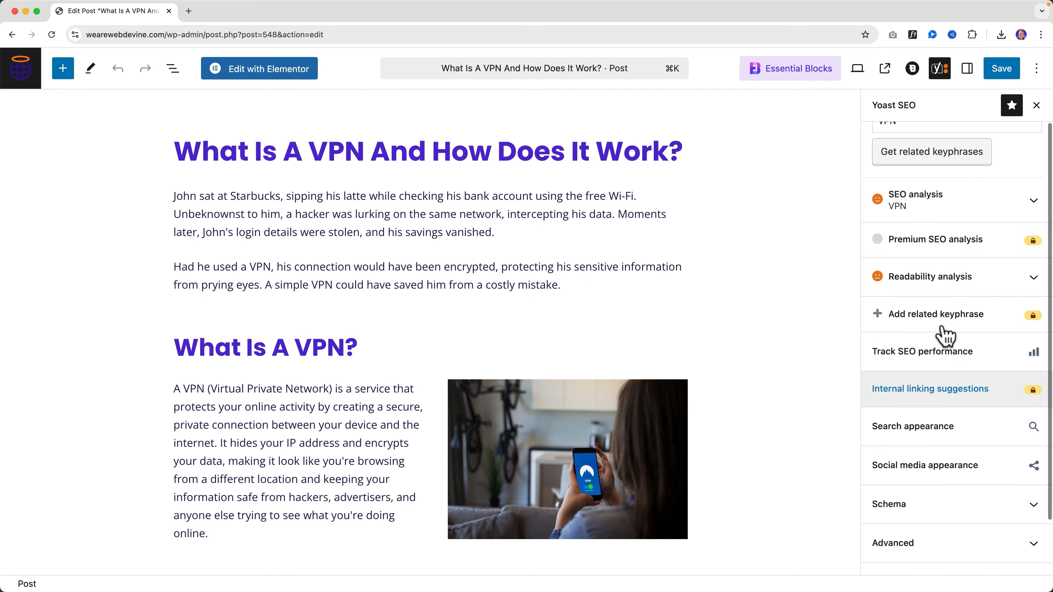
click(1034, 245)
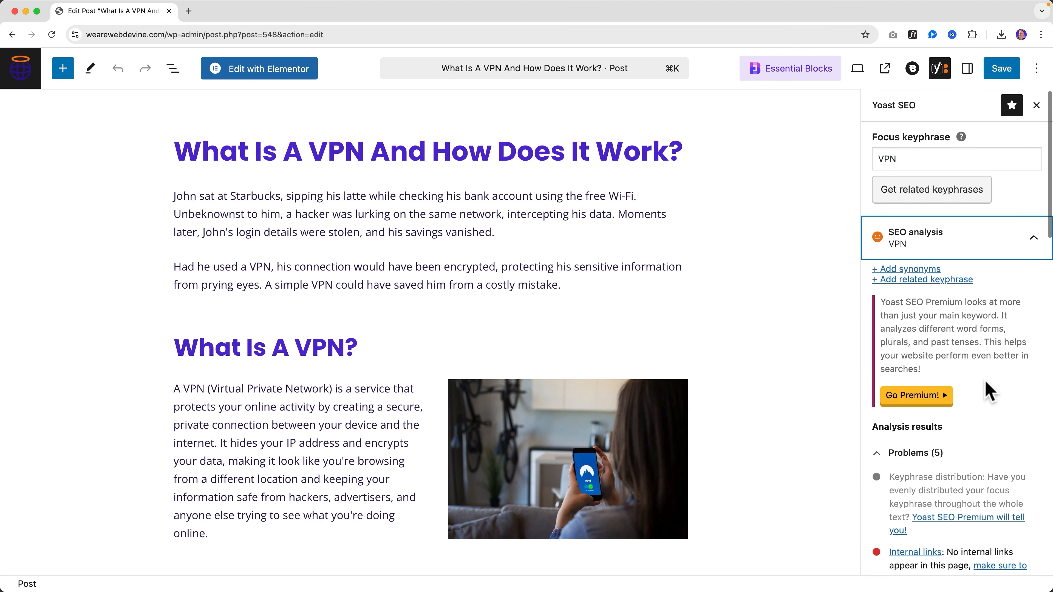
scroll(968, 405, down, 5)
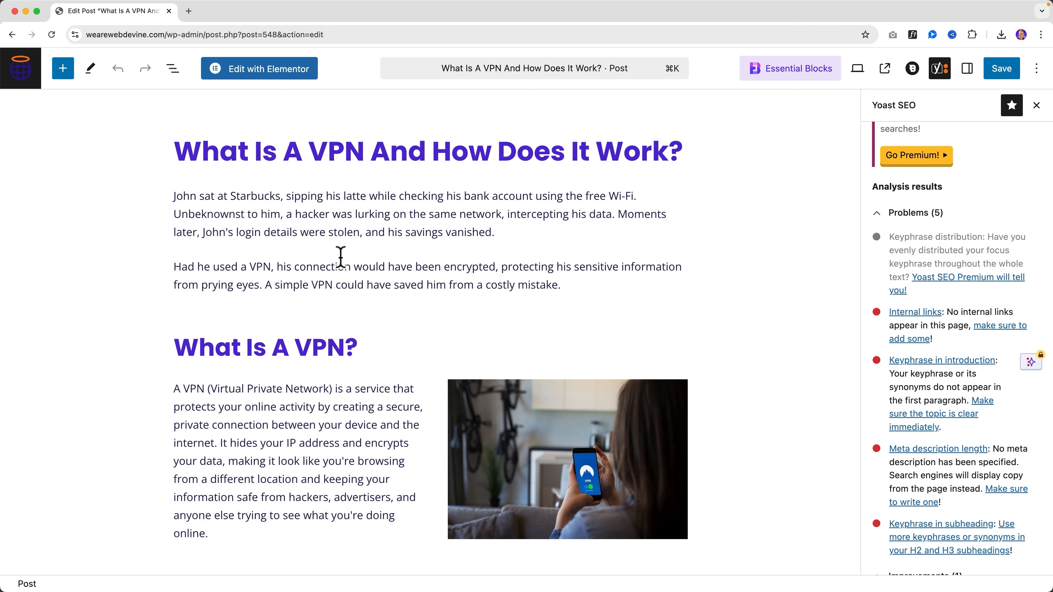
click(233, 201)
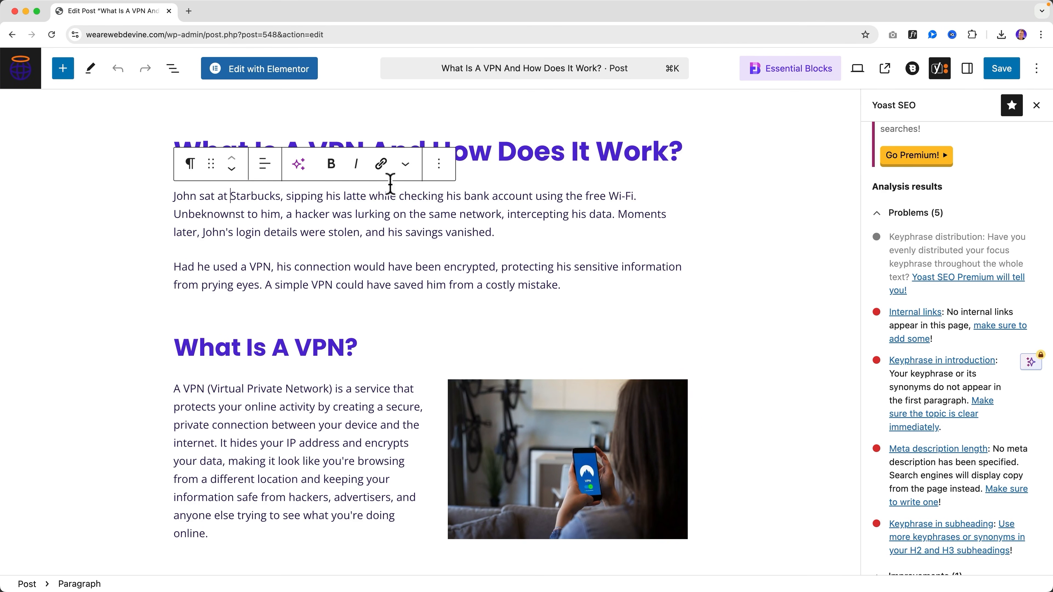
scroll(317, 230, down, 20)
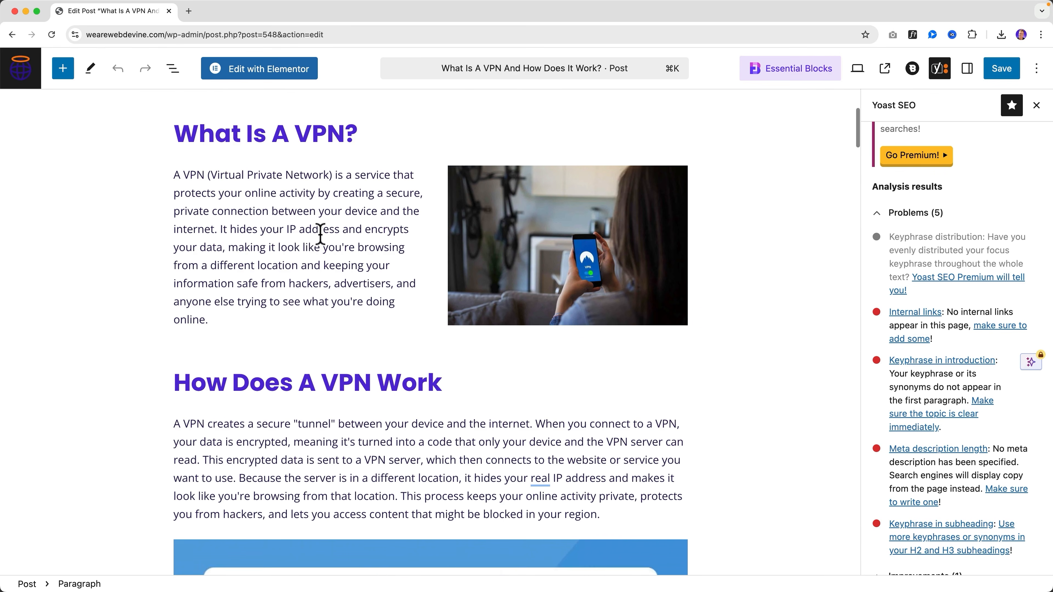
scroll(319, 234, up, 20)
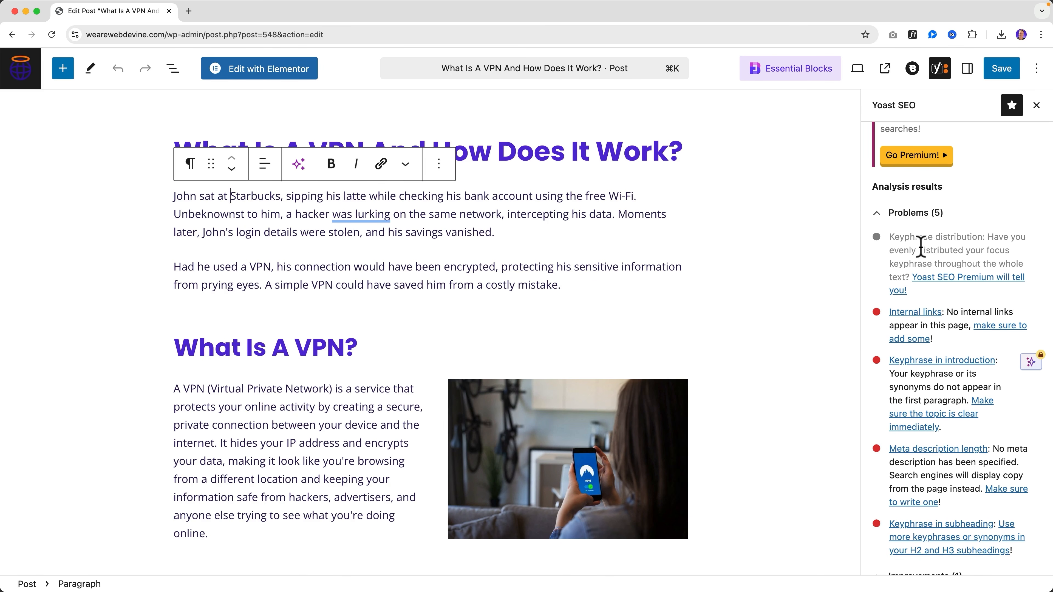
scroll(920, 246, down, 3)
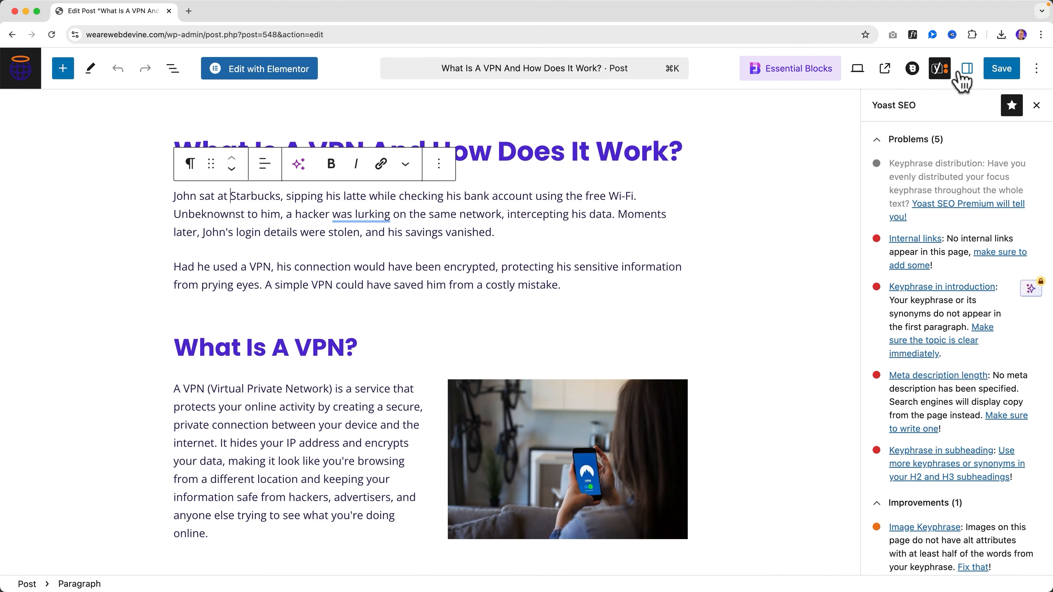
Step: Save the VPN post with its new focus keyphrase and view it on the live site
click(1011, 73)
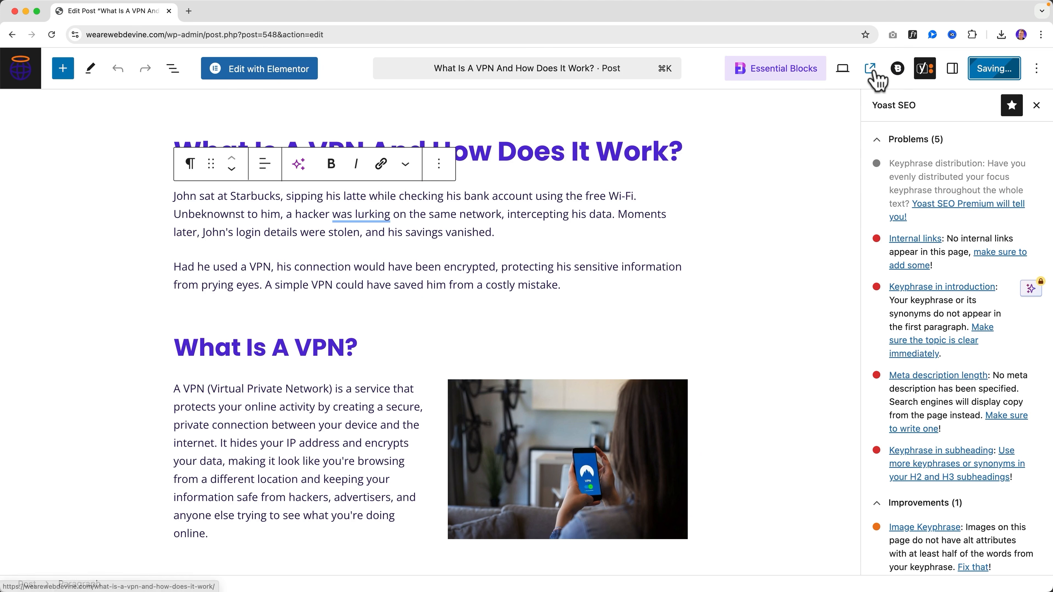
click(886, 71)
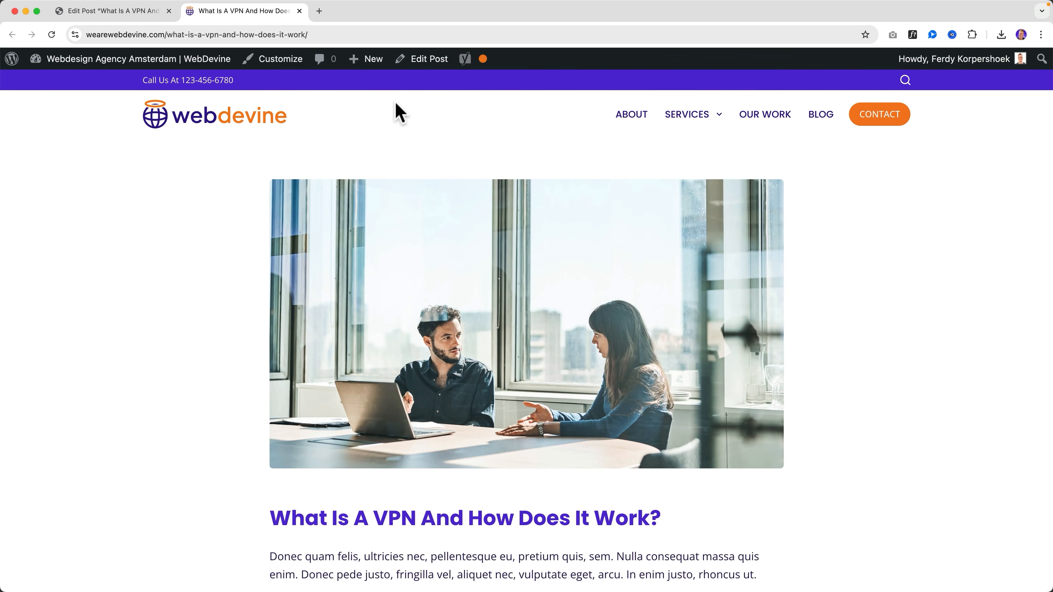
Step: Open Blogpost 3 from the site's blog page, look it over, and bring it into the WordPress post editor
click(817, 116)
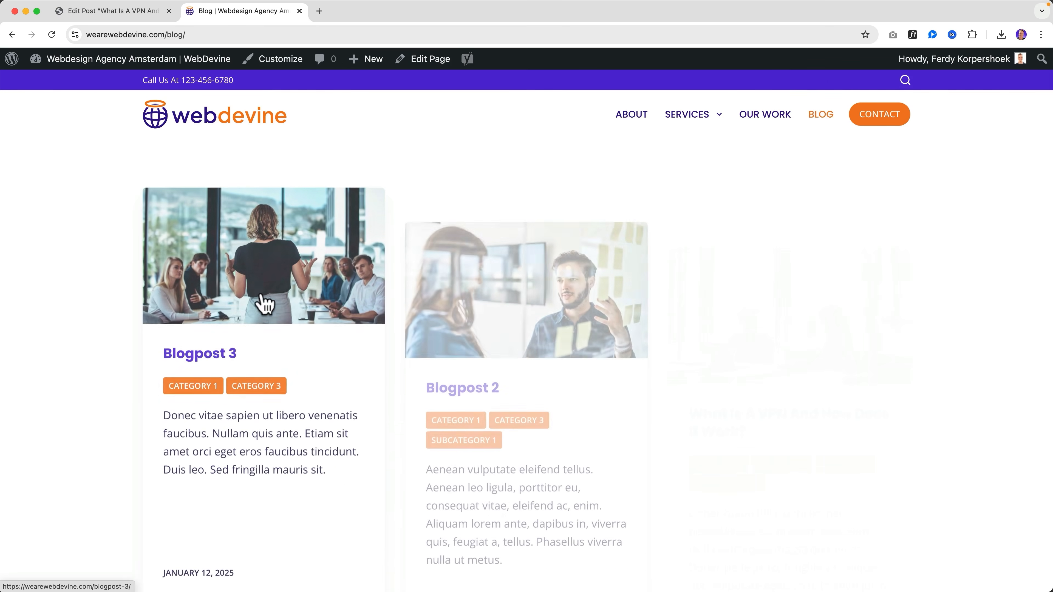
click(204, 358)
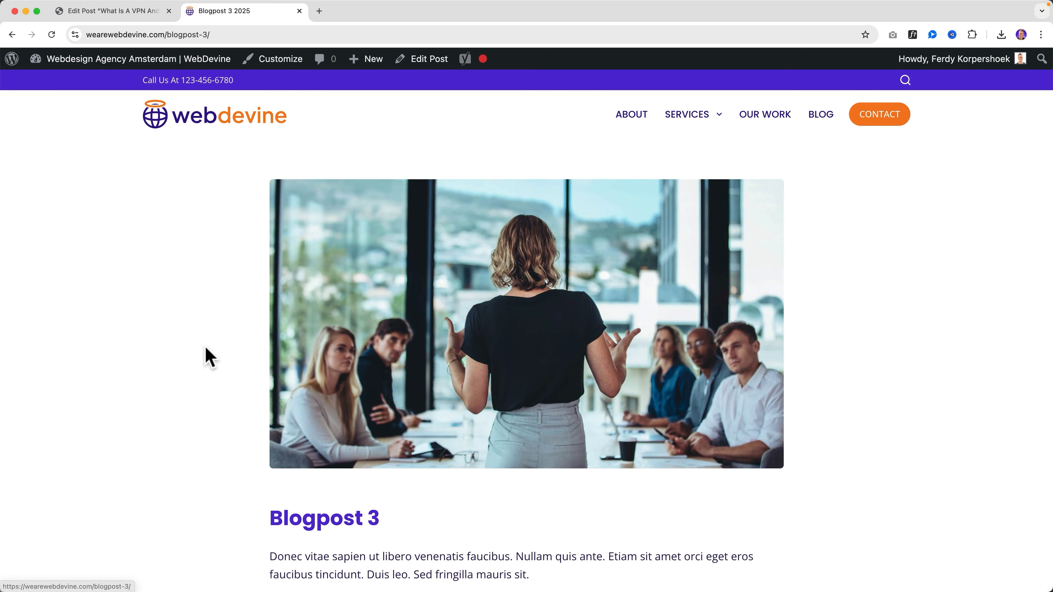
scroll(477, 307, down, 3)
scroll(477, 344, up, 4)
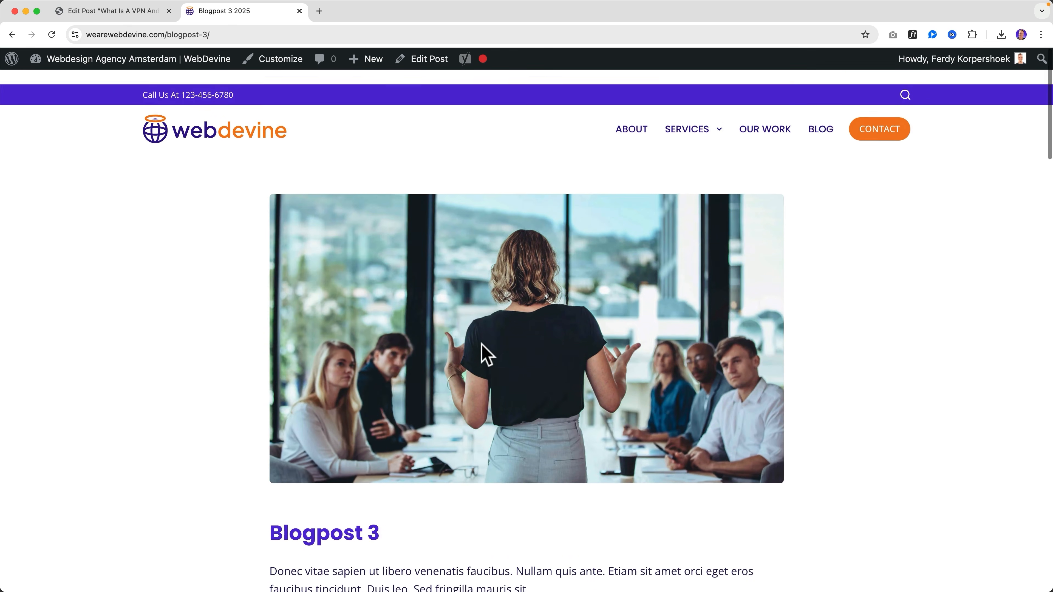
mouse_move(191, 59)
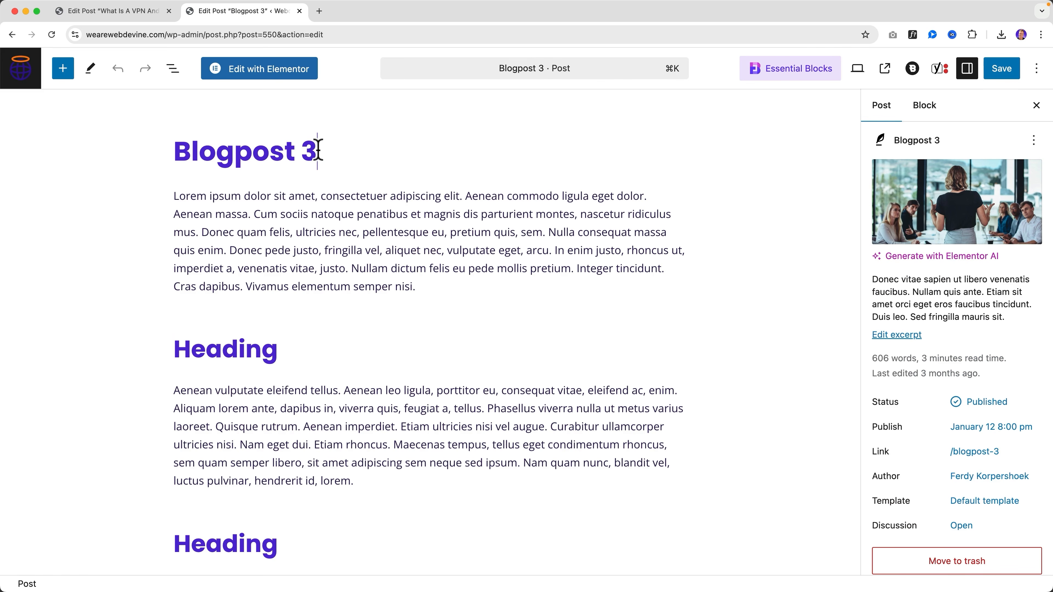
Step: Replace the title of Blogpost 3 with "5 Reasons Why You Should Use A VPN"
triple_click(317, 150)
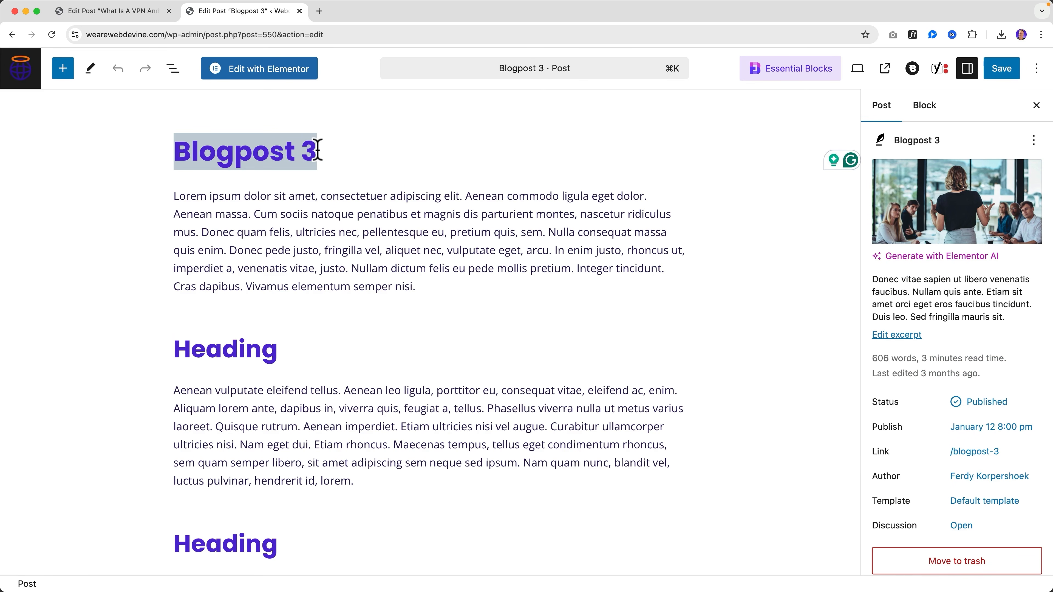
text(5 Reason W)
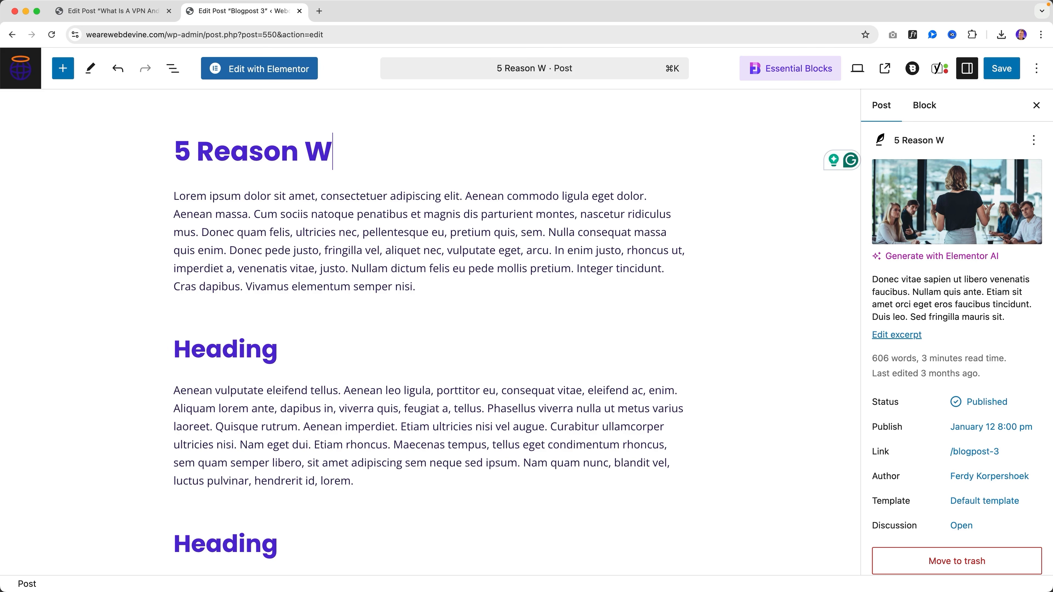
key(BackSpace)
key(BackSpace)
text(s Why Yo)
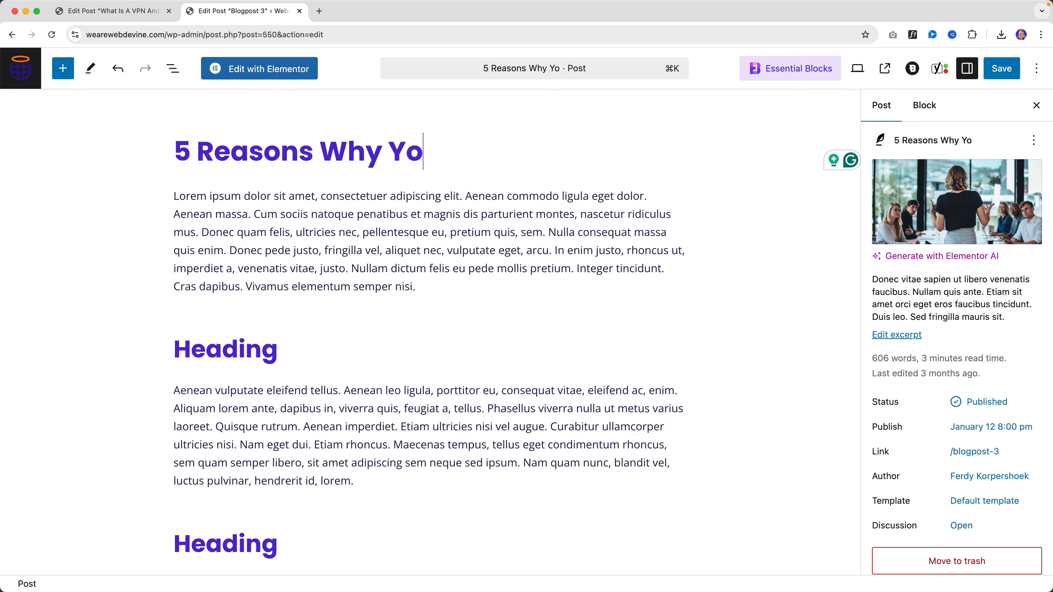
text(u Shou)
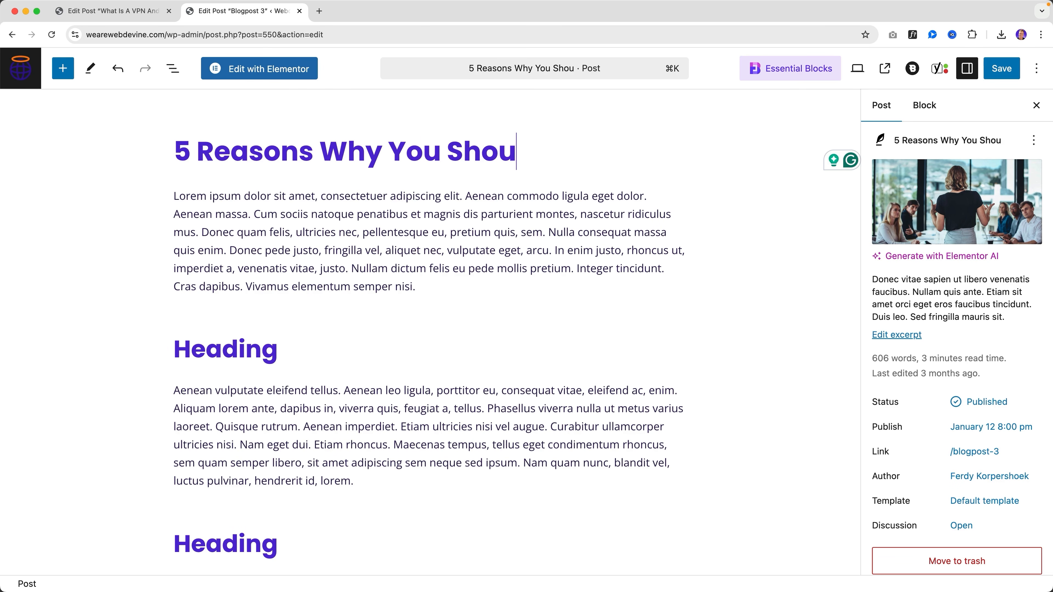
text(ld Use a)
key(BackSpace)
text(A )
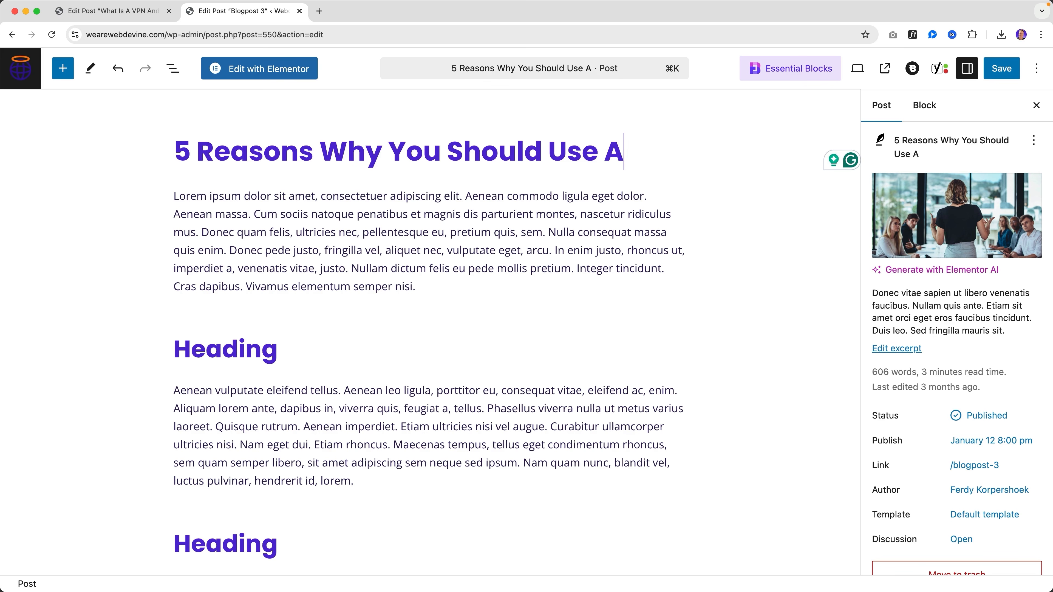
text(VPN)
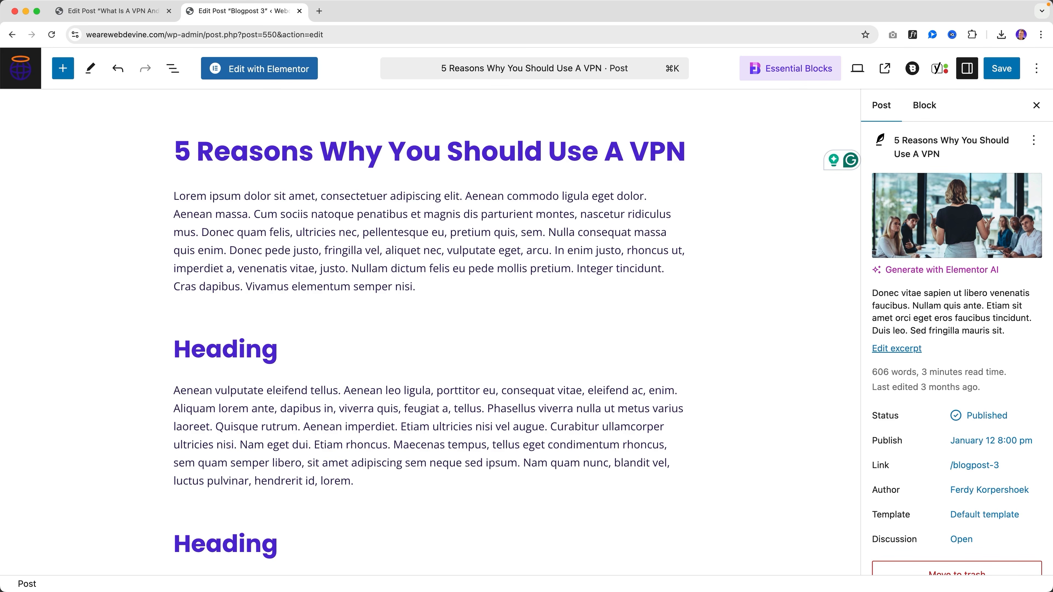
Step: Reword the post title to "5 Reasons Why You Should Always Use A VPN" and save the post
click(607, 153)
text(Always )
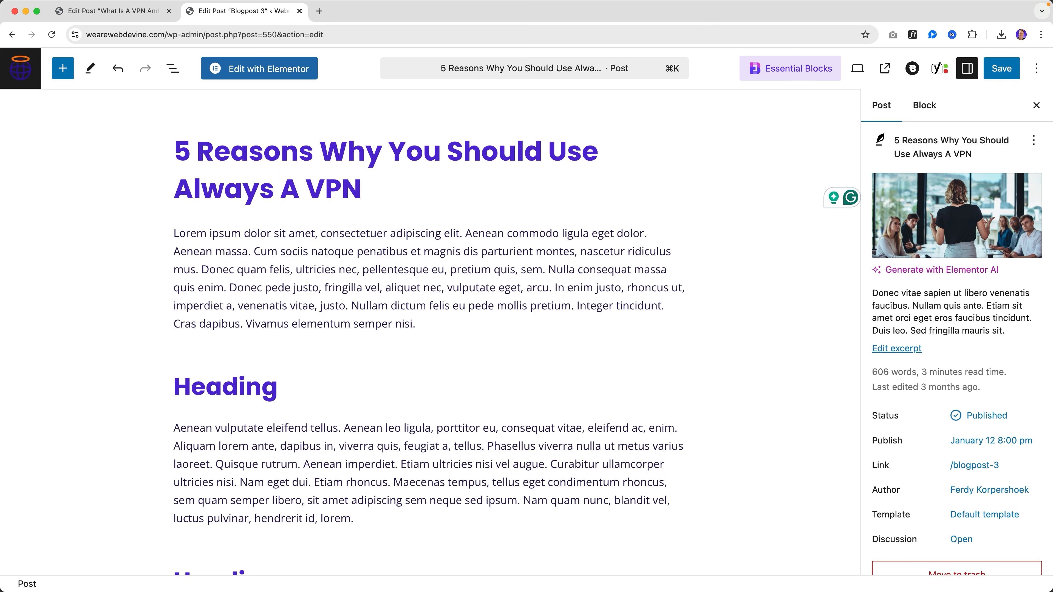
text(Use)
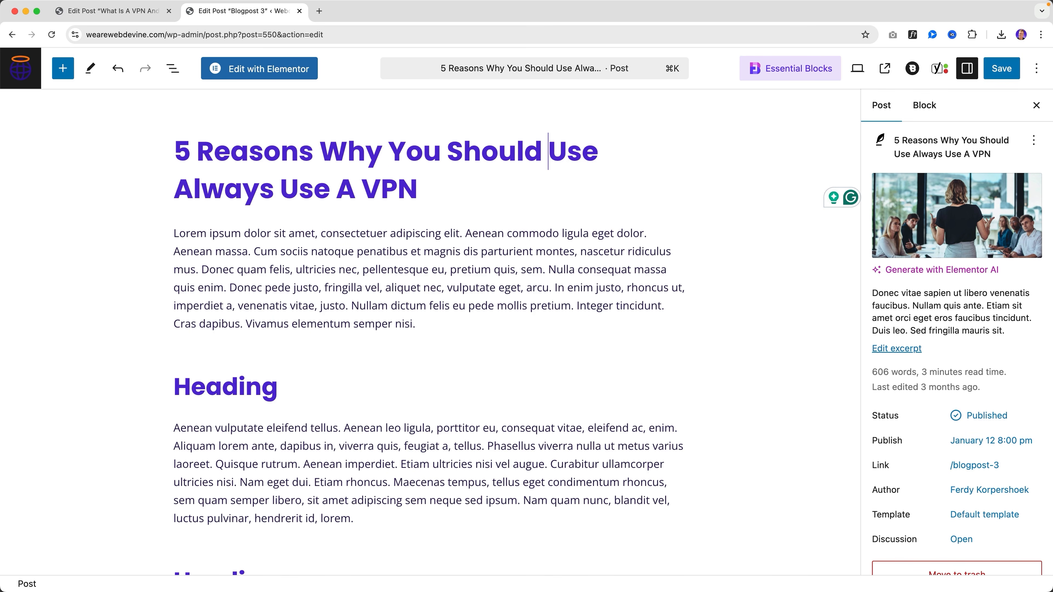
key(Delete)
key(Delete)
key(Delete)
key(Delete)
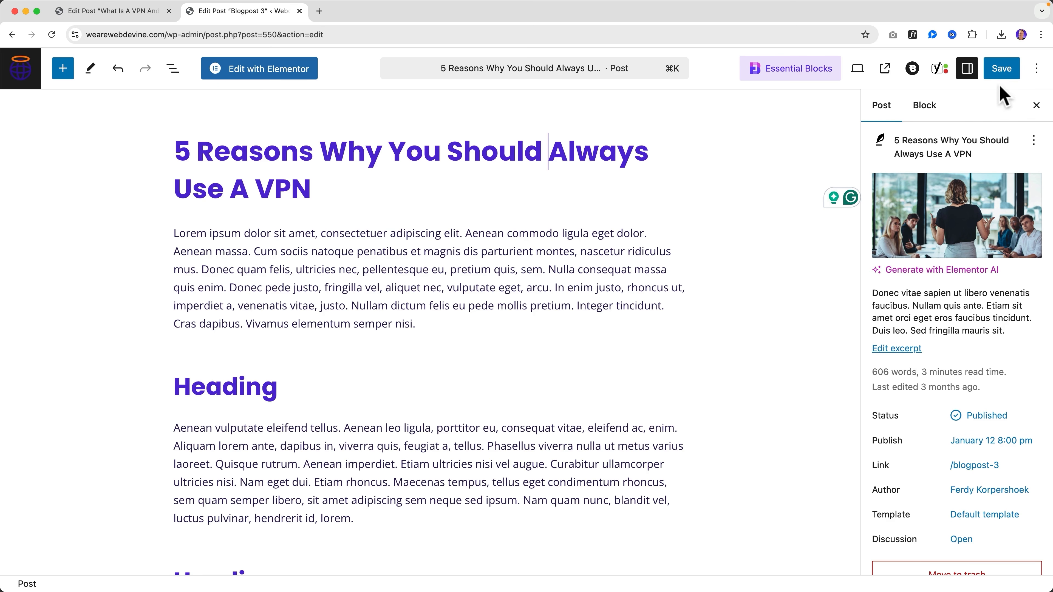
click(998, 77)
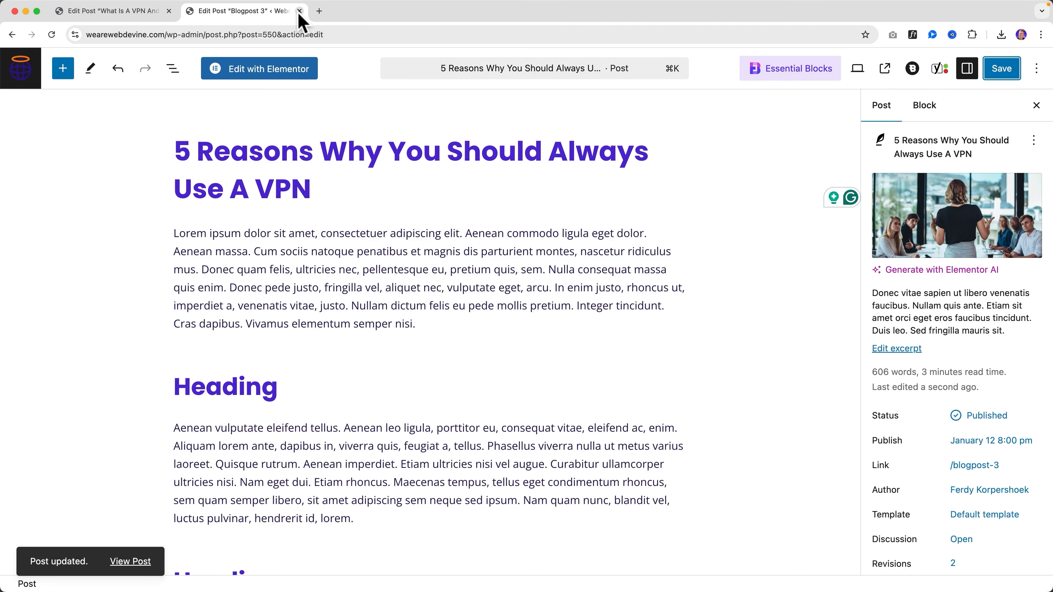
Step: Return to the post "What Is A VPN And How Does It Work?" and show the problems in its Yoast SEO analysis
click(299, 11)
click(1002, 68)
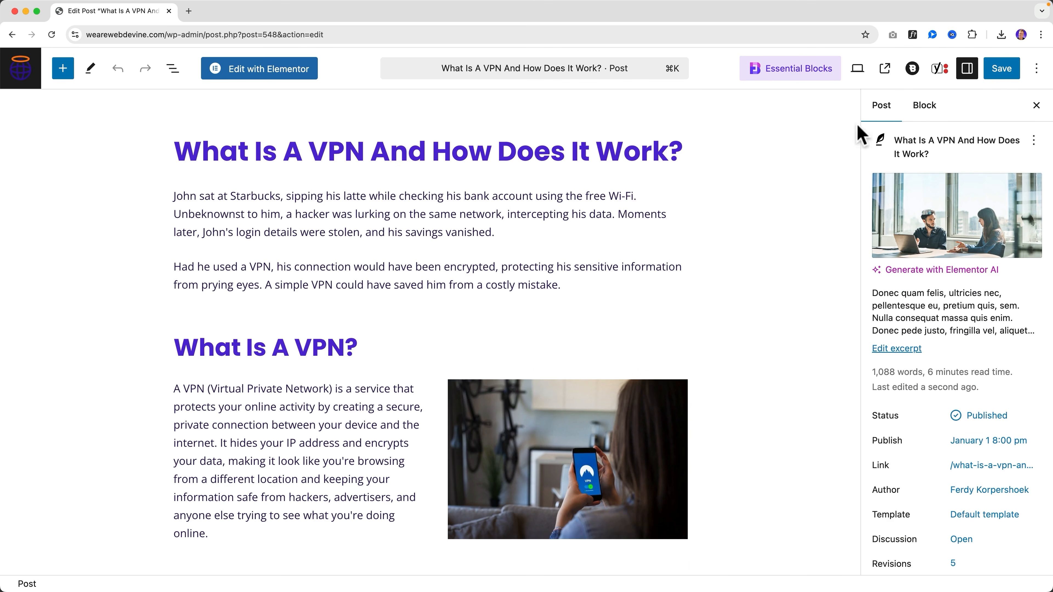
click(939, 69)
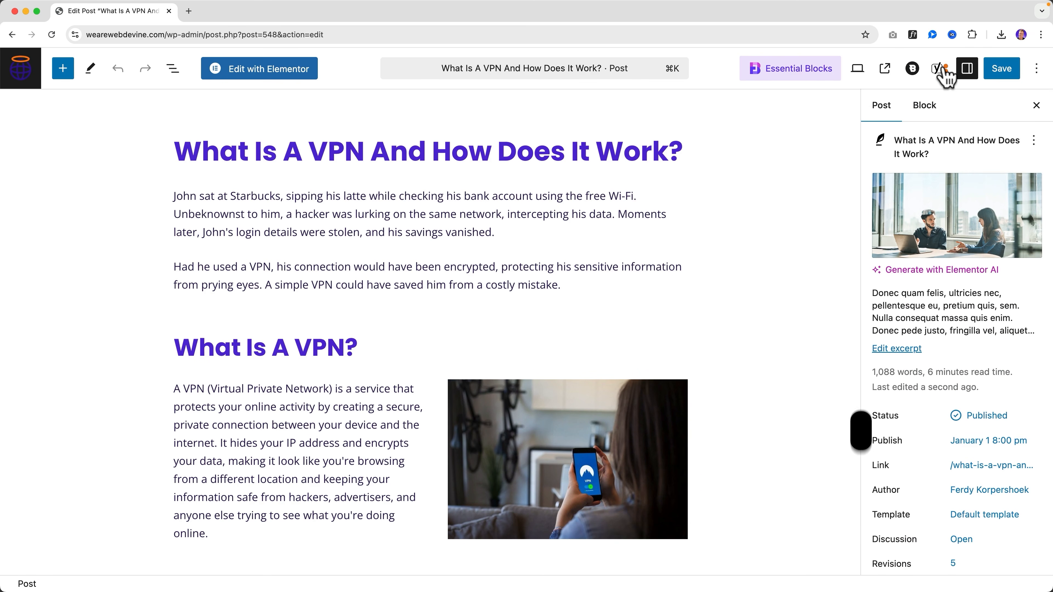
click(1004, 249)
scroll(921, 328, down, 5)
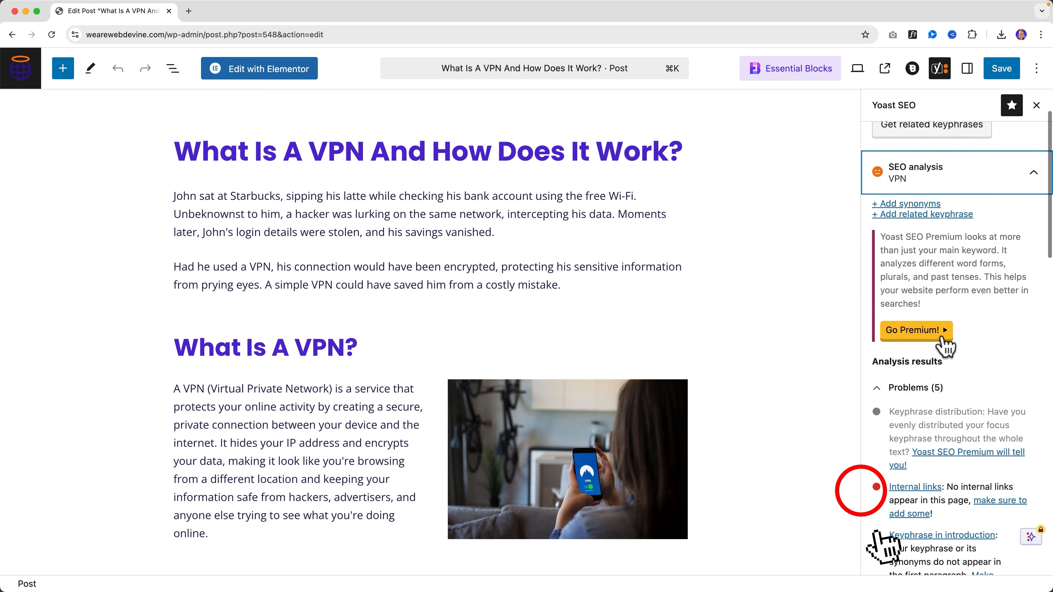
Step: Add the paragraph "Here you can find 5 more reasons why you should always use a VPN" at the end of section 04 on Wi-Fi restriction
scroll(373, 307, down, 15)
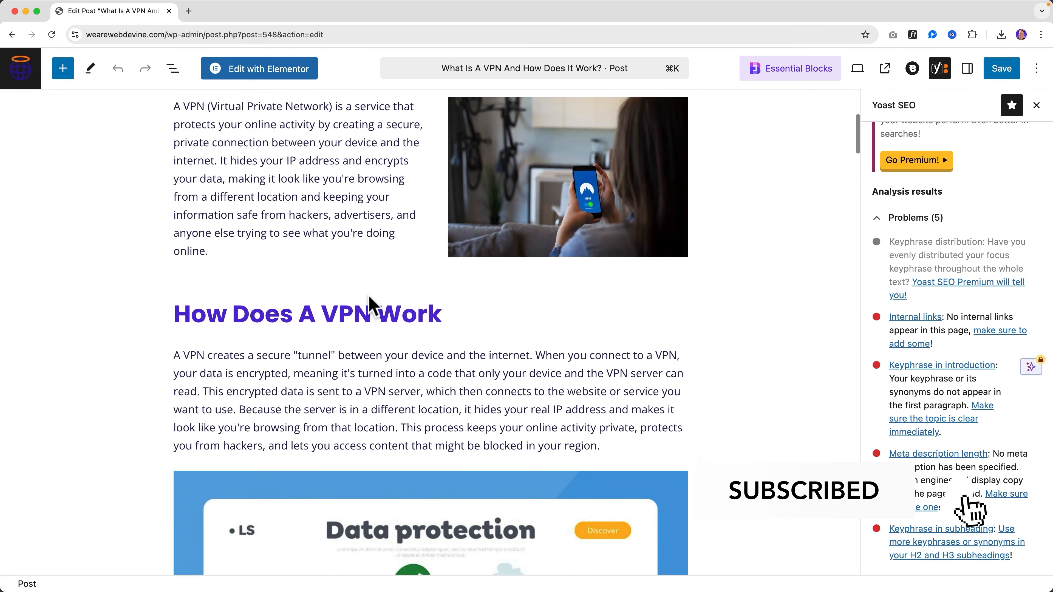
scroll(373, 306, up, 15)
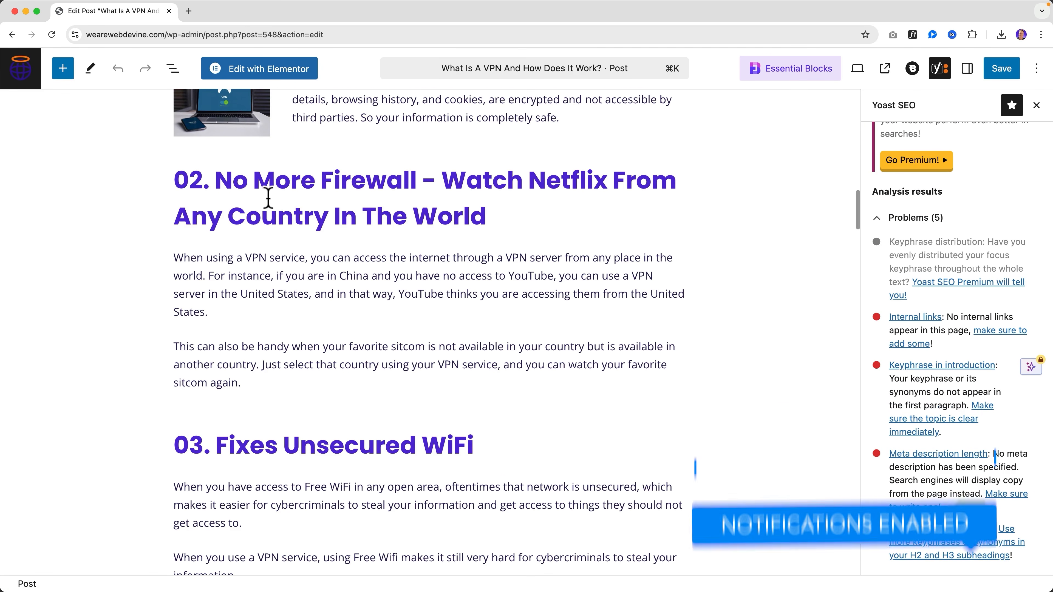
scroll(278, 222, up, 5)
scroll(277, 224, down, 5)
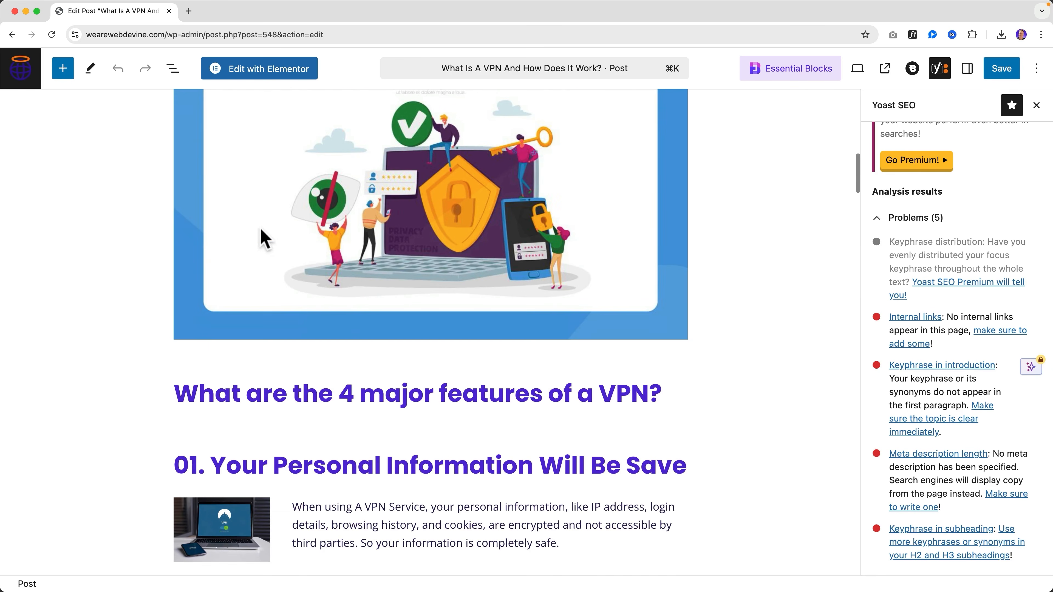
scroll(489, 400, down, 15)
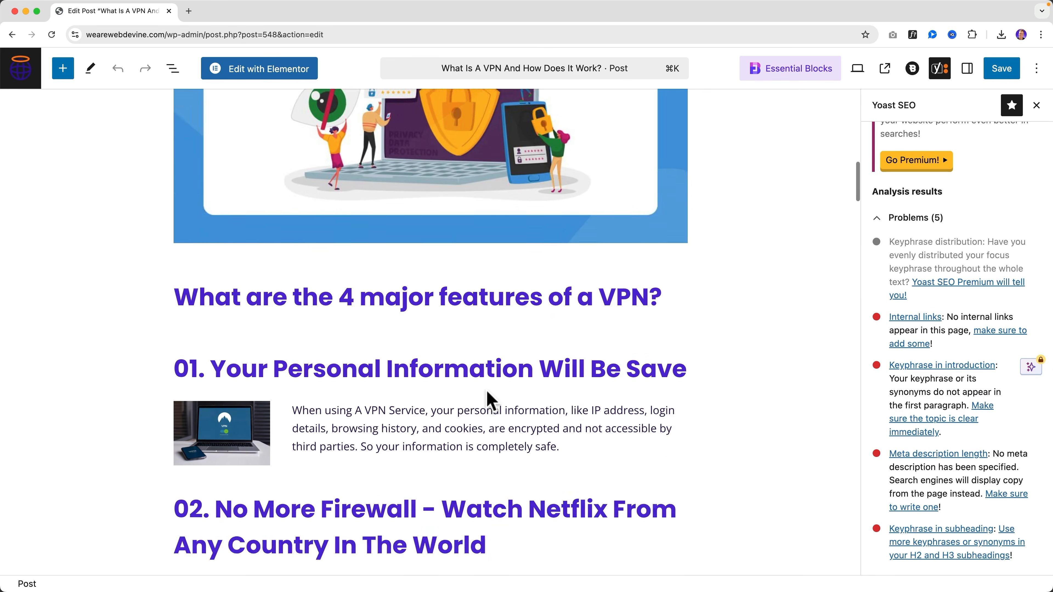
scroll(447, 376, down, 3)
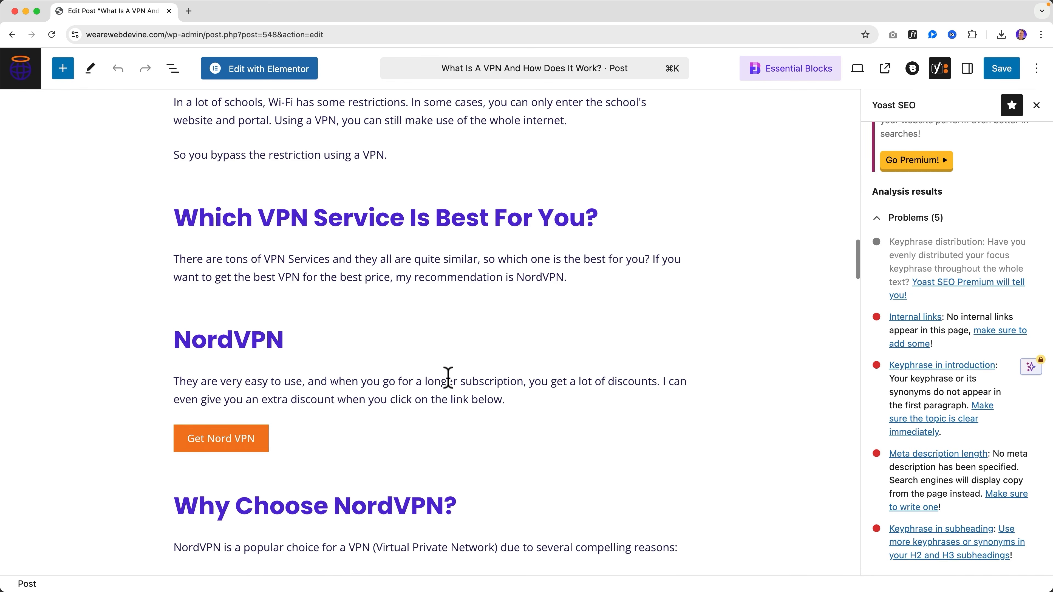
scroll(566, 240, up, 3)
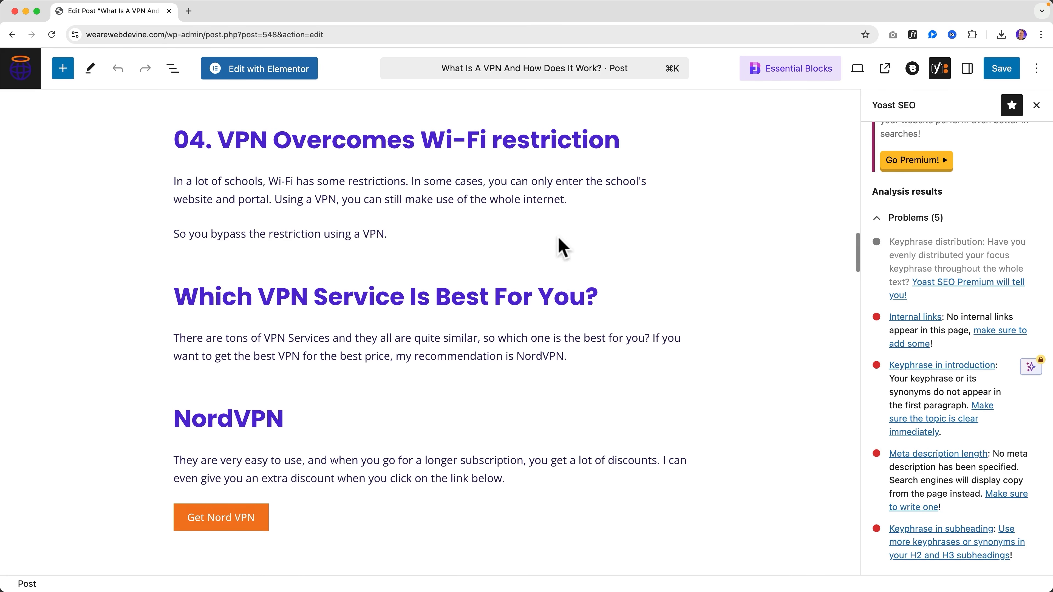
click(423, 236)
key(Return)
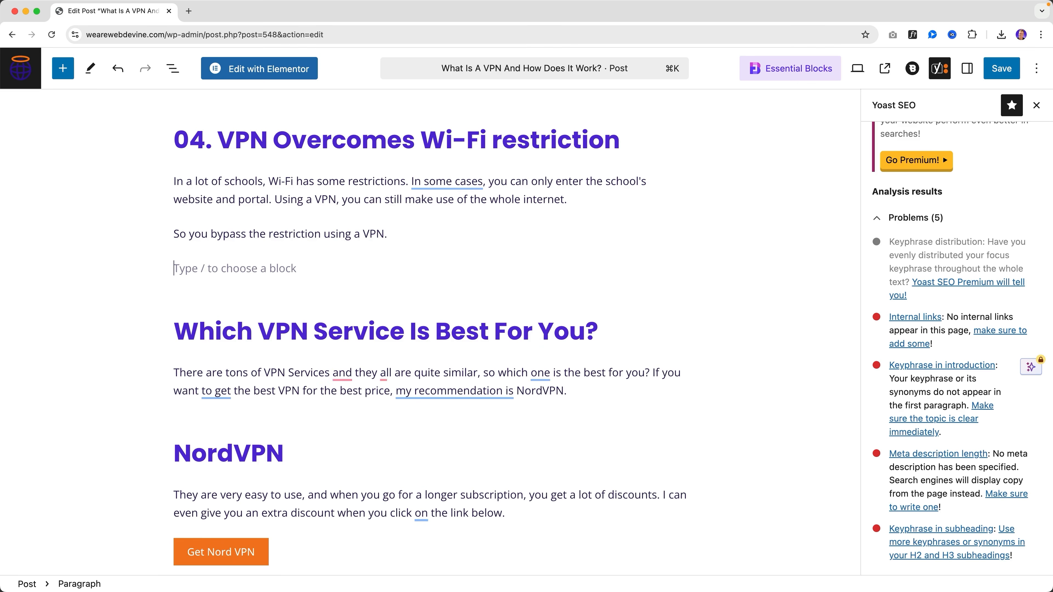
text(Hr)
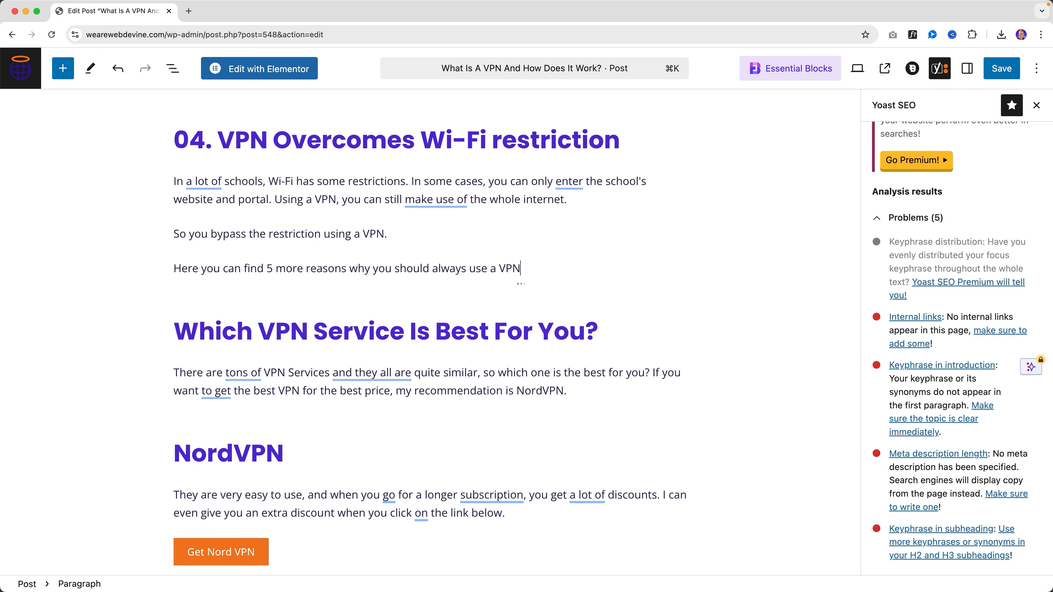
Step: Link the whole new paragraph to the post "5 Reasons Why You Should Always Use A VPN" and make it bold
key(super+a)
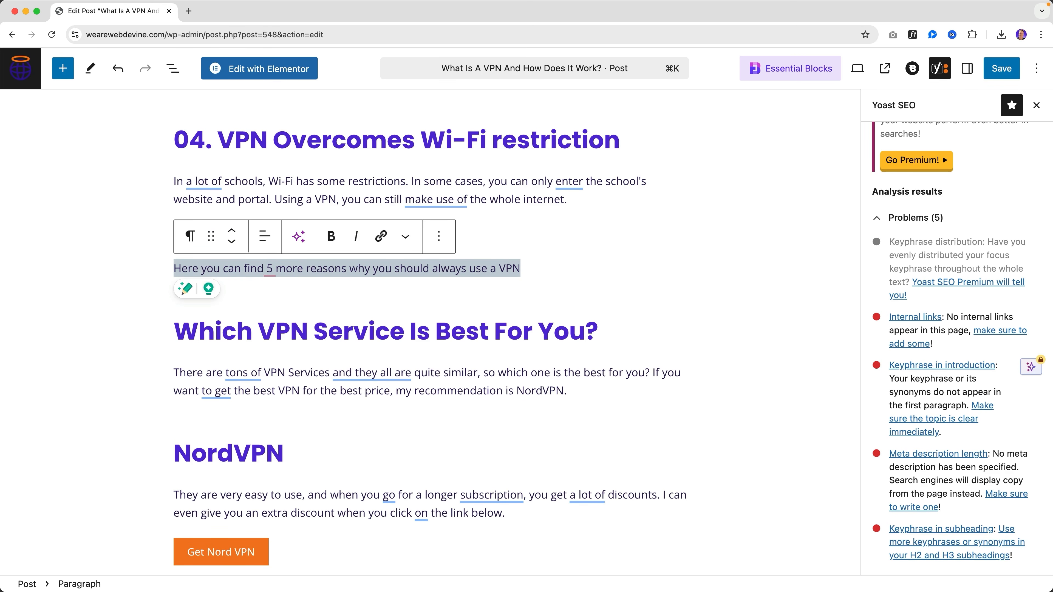
key(super+k)
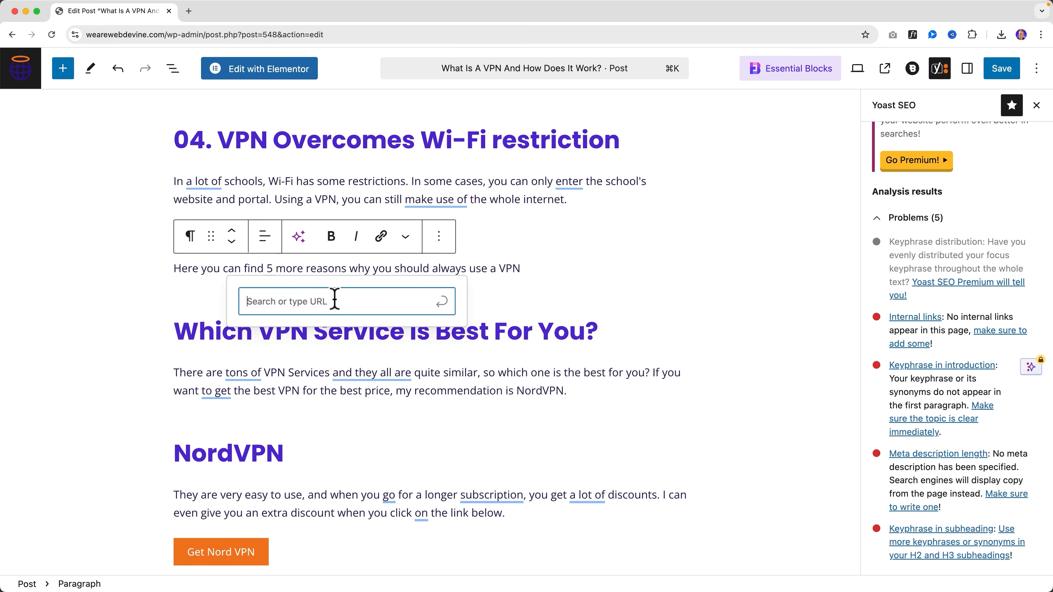
text(why)
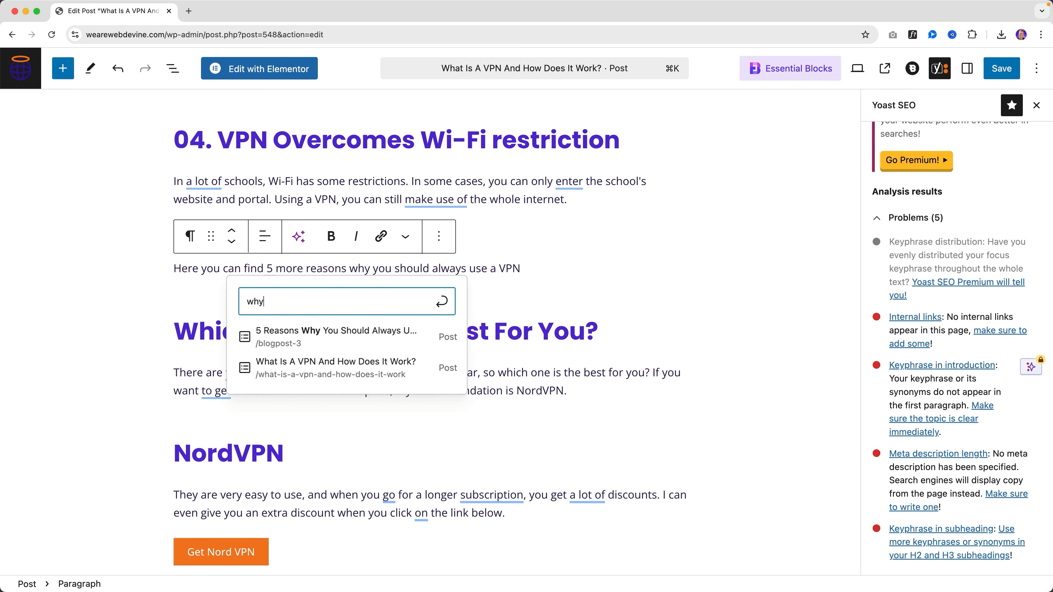
click(329, 335)
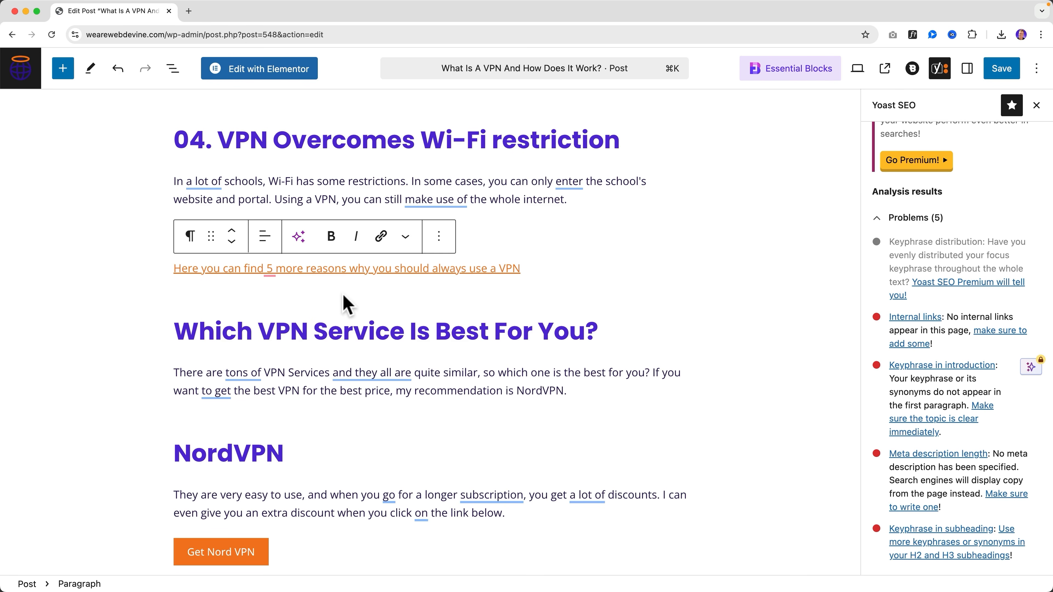
drag(537, 269, 186, 276)
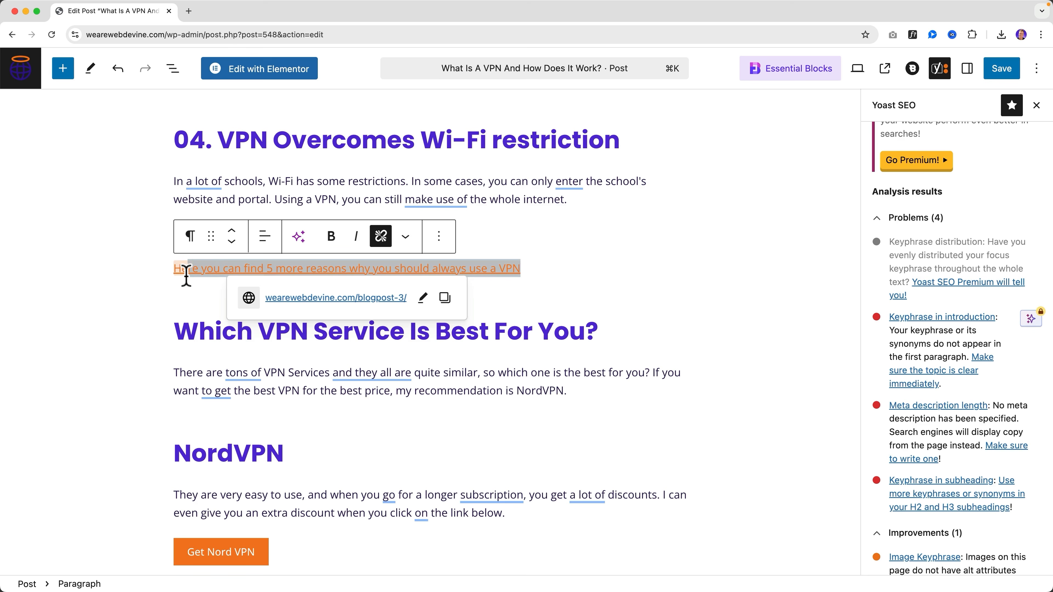
click(599, 240)
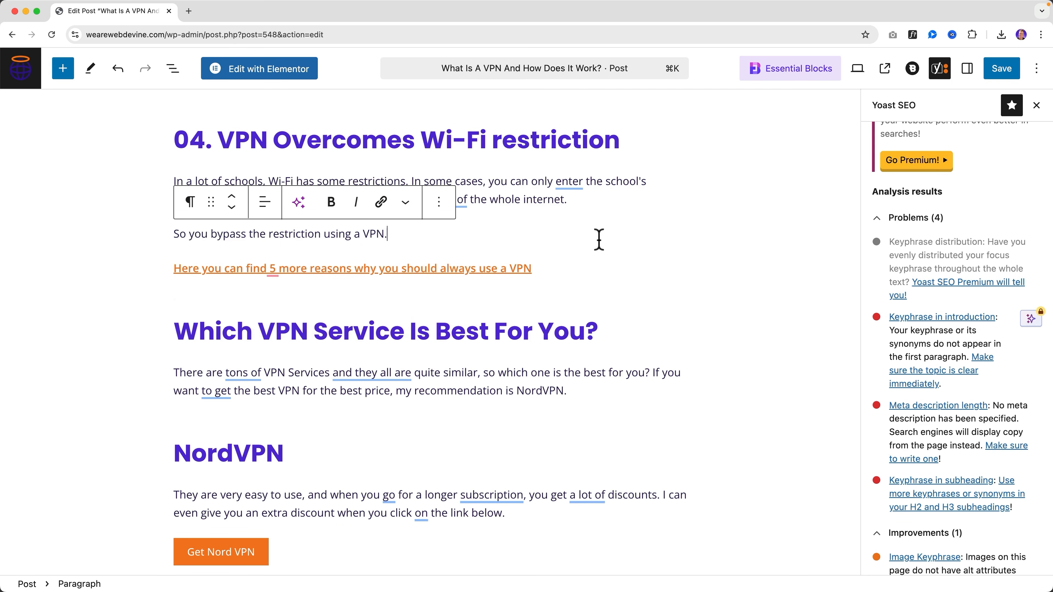
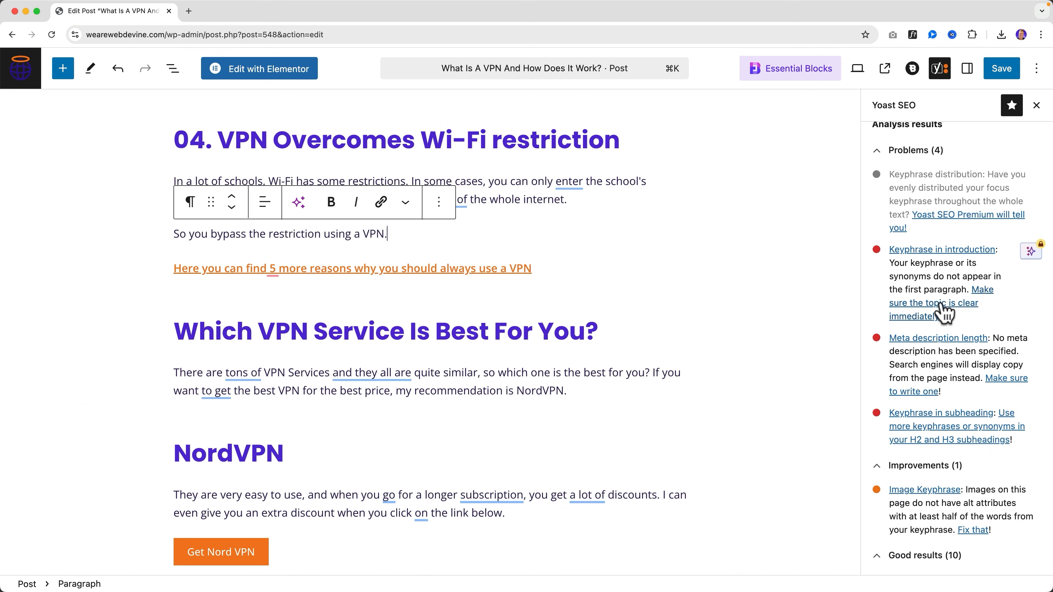
Step: Insert "When I think about VPN, I think about the following story:" at the start of the post's first paragraph
scroll(522, 240, up, 20)
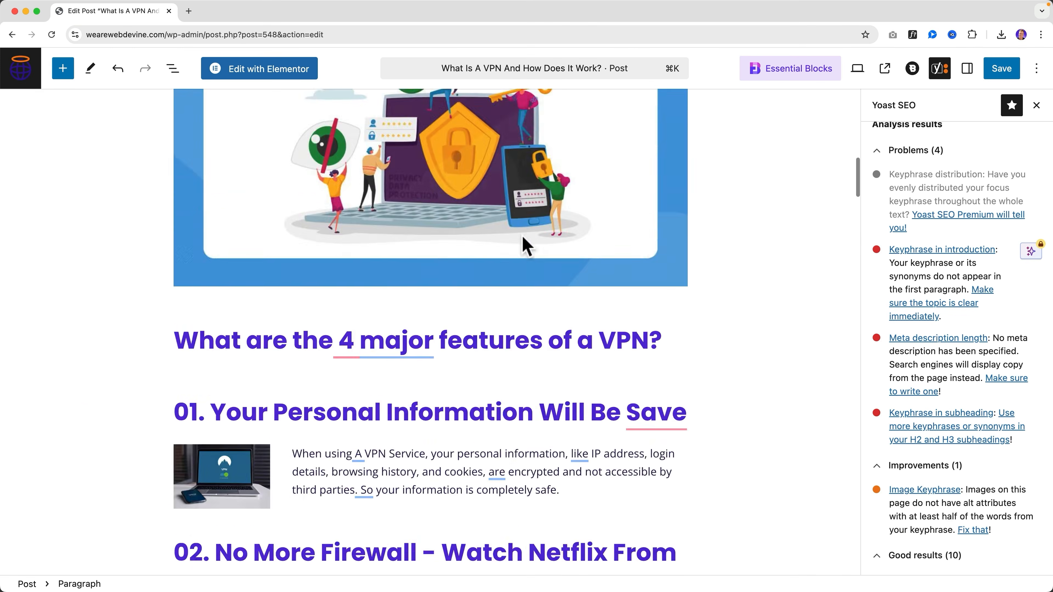
scroll(514, 249, up, 4)
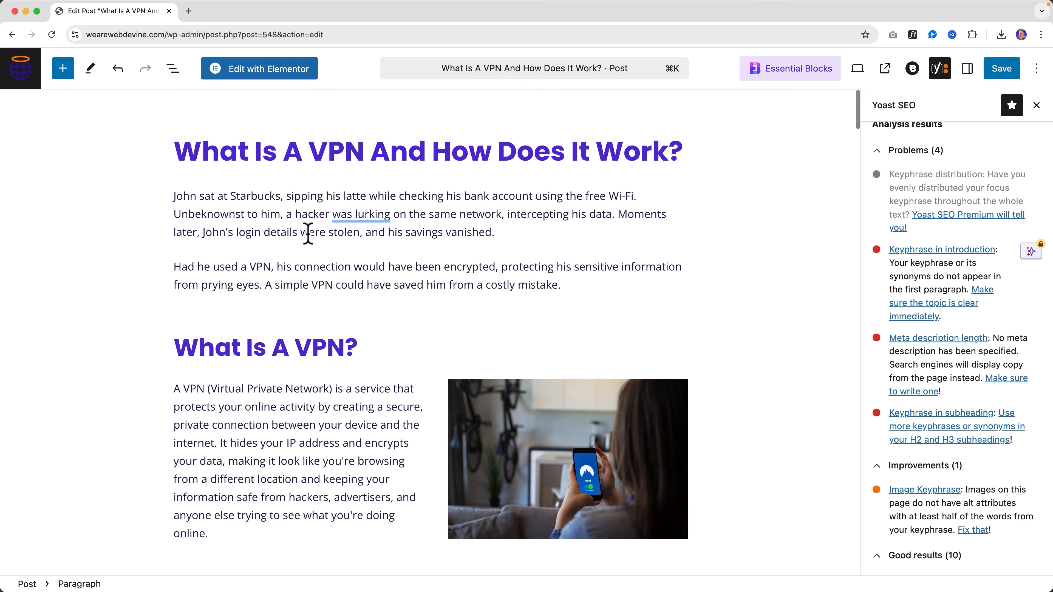
click(274, 224)
scroll(924, 174, up, 7)
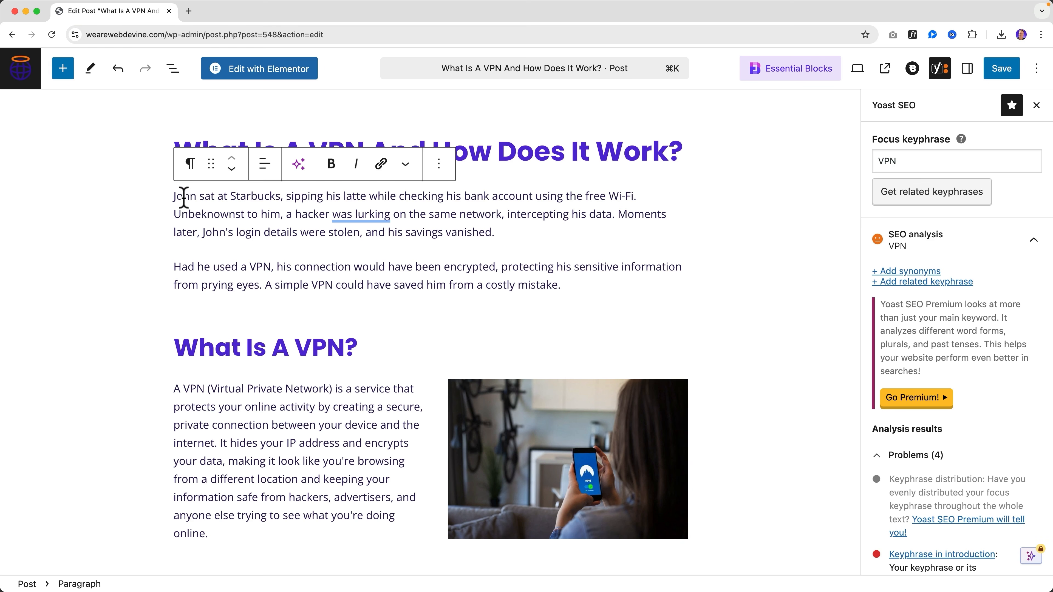
click(173, 197)
click(176, 196)
text(When I th)
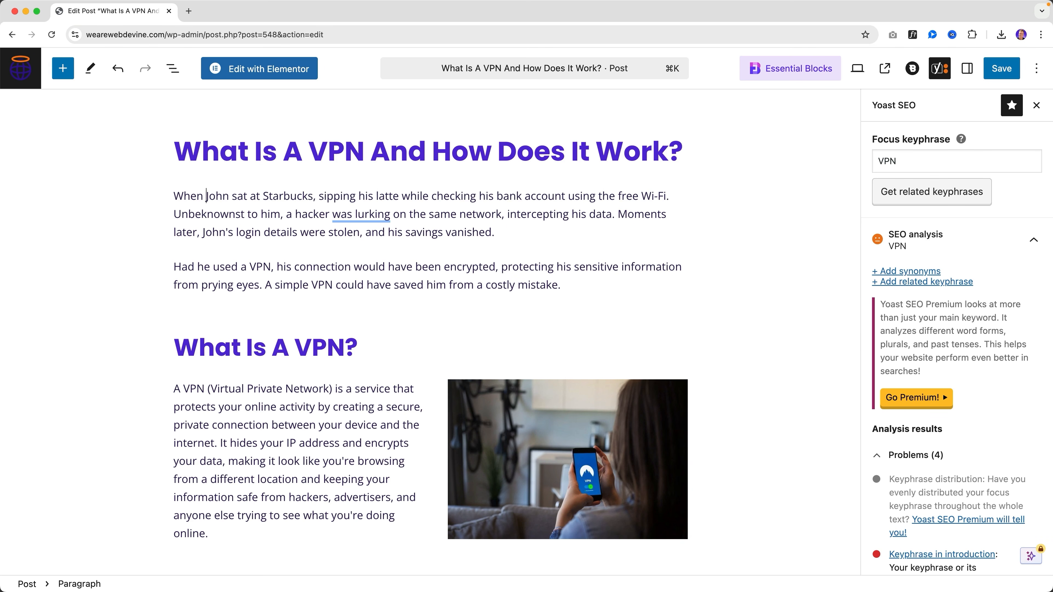
text(ink about VP)
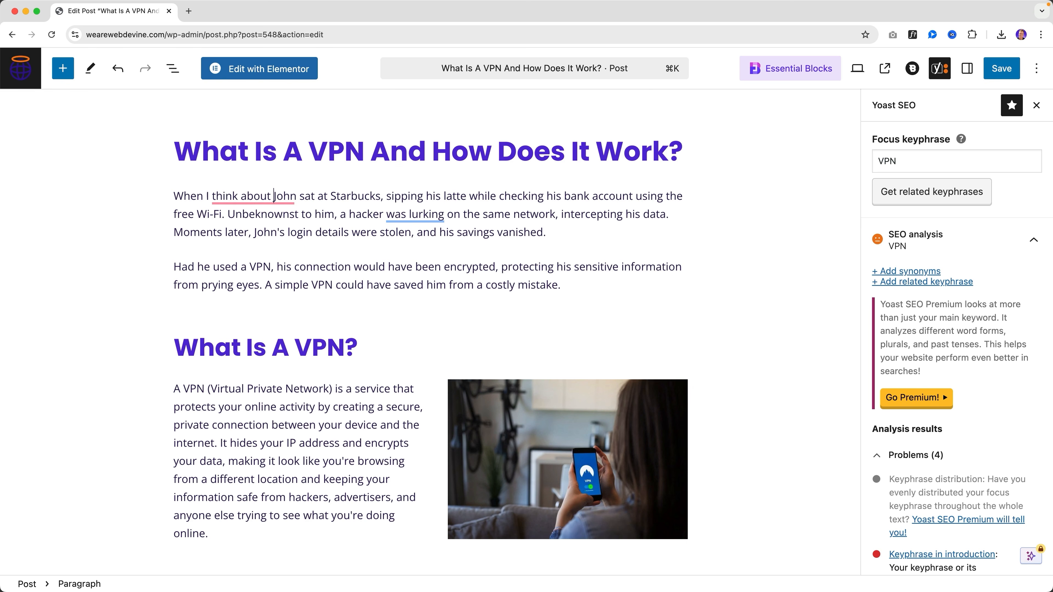
text(N, I thin)
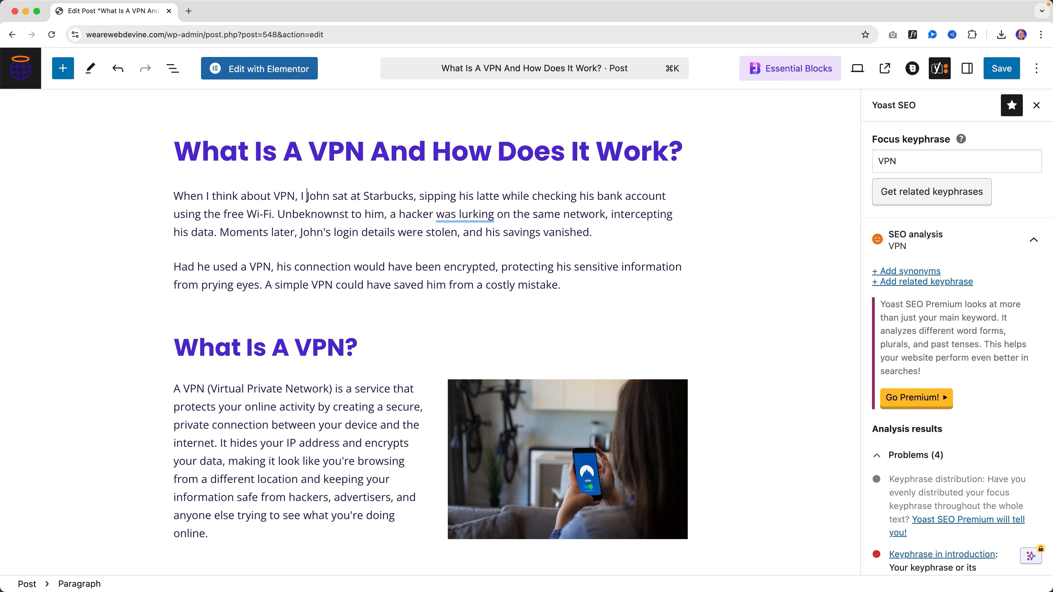
text(k about the follo)
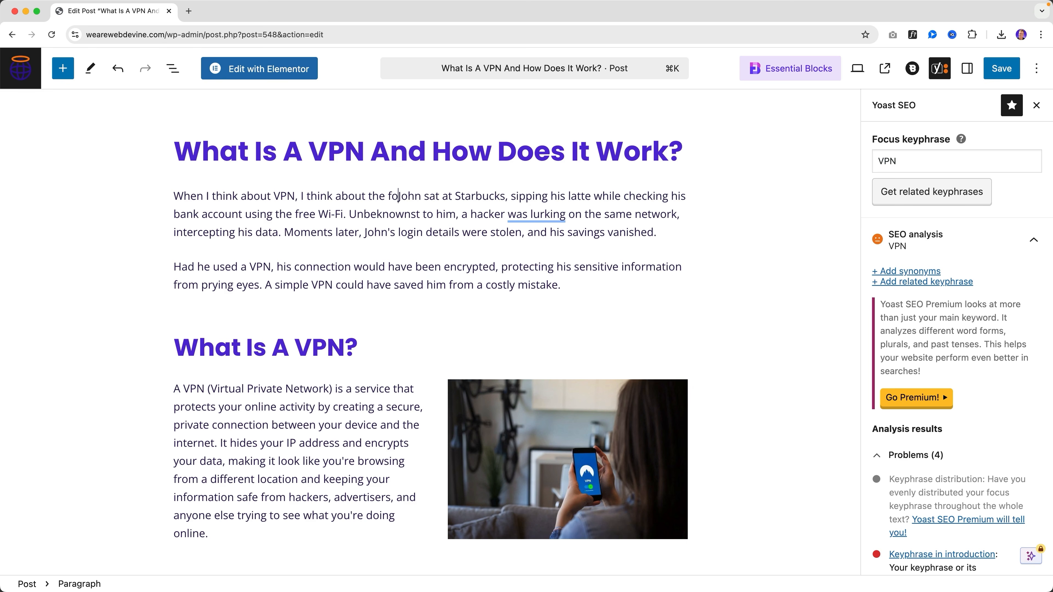
text(wing stor)
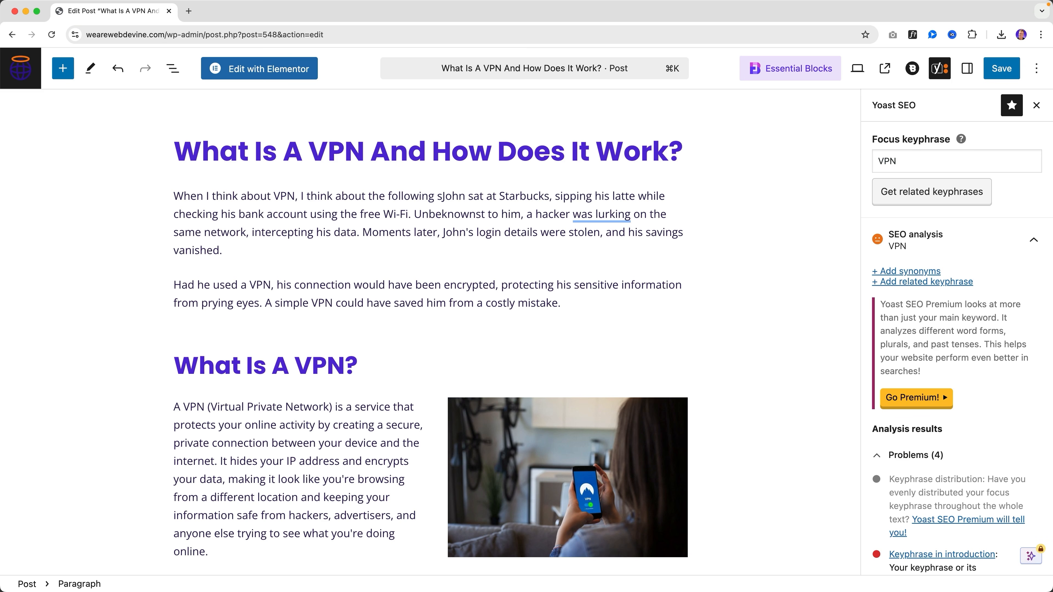
text(y:)
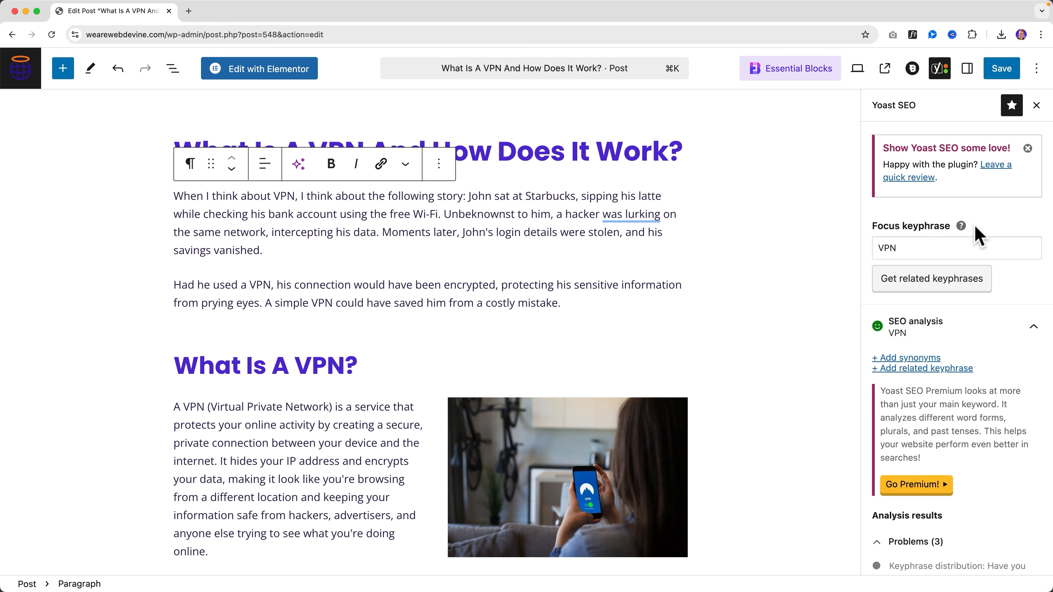
Step: Write the post's meta description "Learn why everyone should use VPN and the problems you can avoid by using a VPN service."
scroll(966, 348, down, 5)
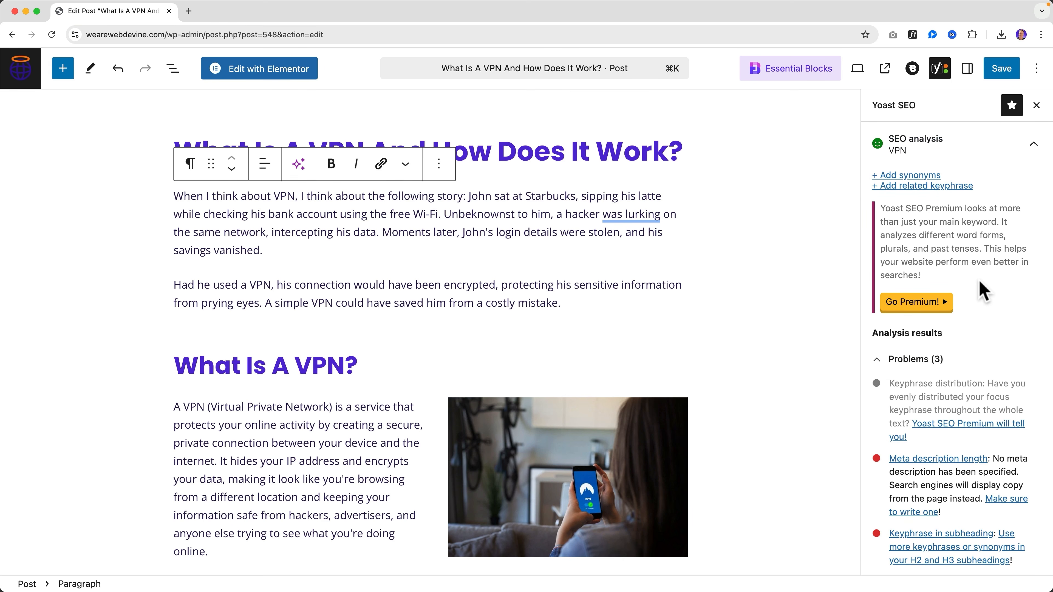
scroll(975, 287, down, 4)
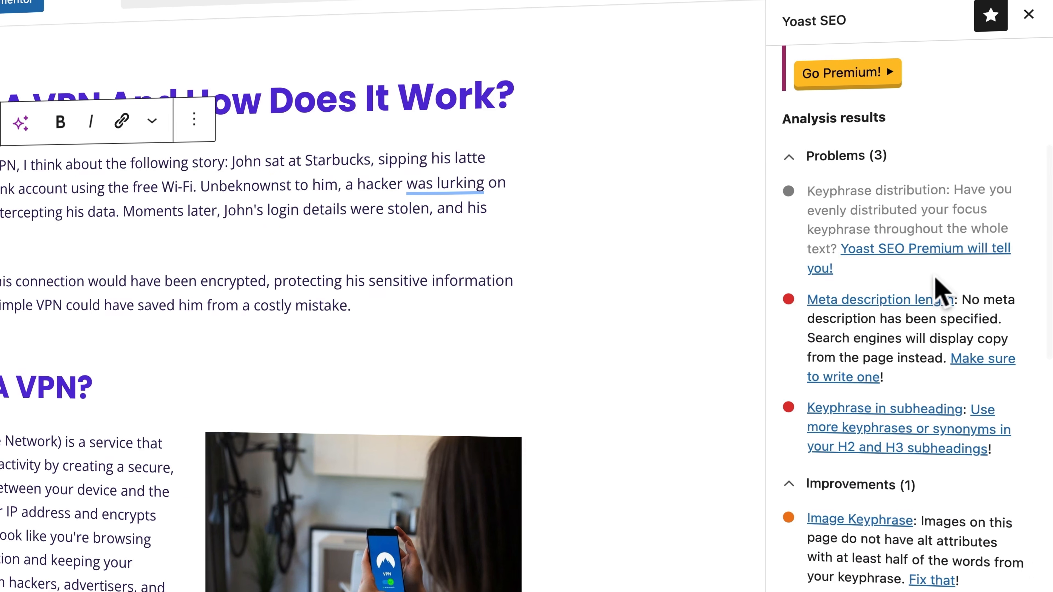
scroll(975, 290, down, 3)
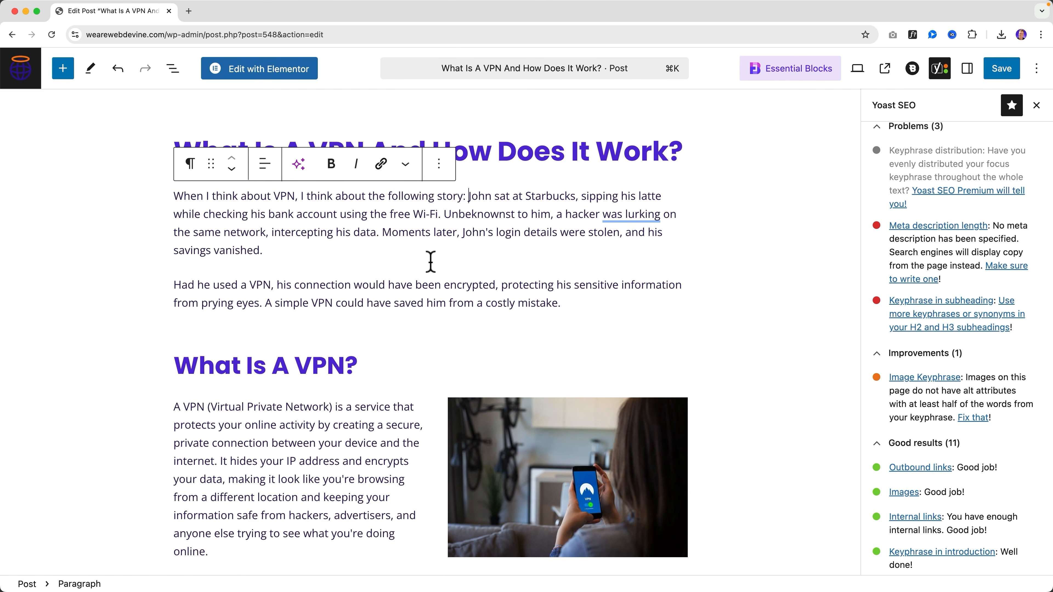
scroll(431, 262, down, 20)
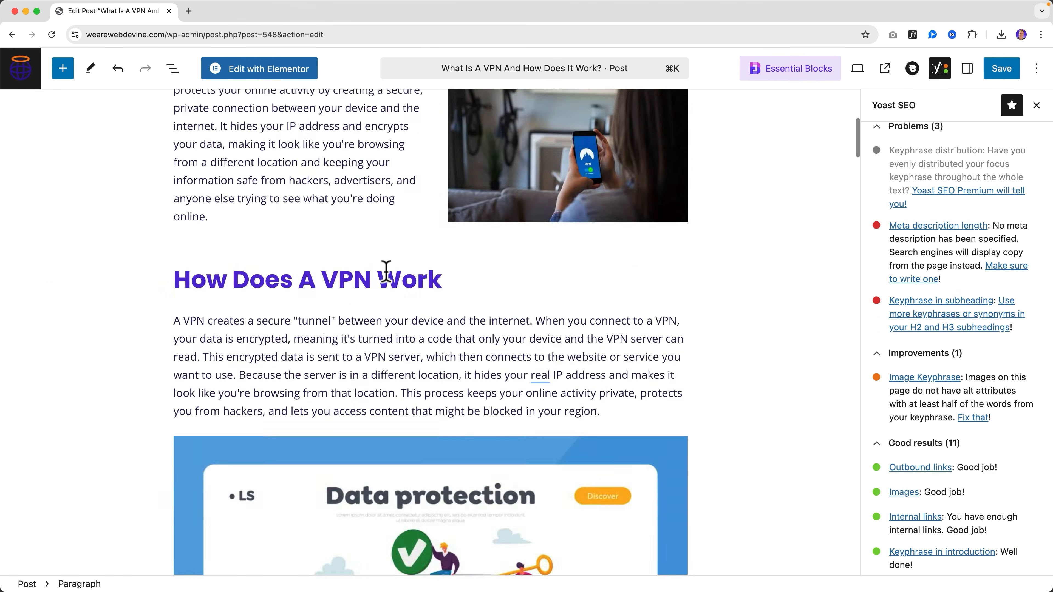
scroll(385, 272, down, 15)
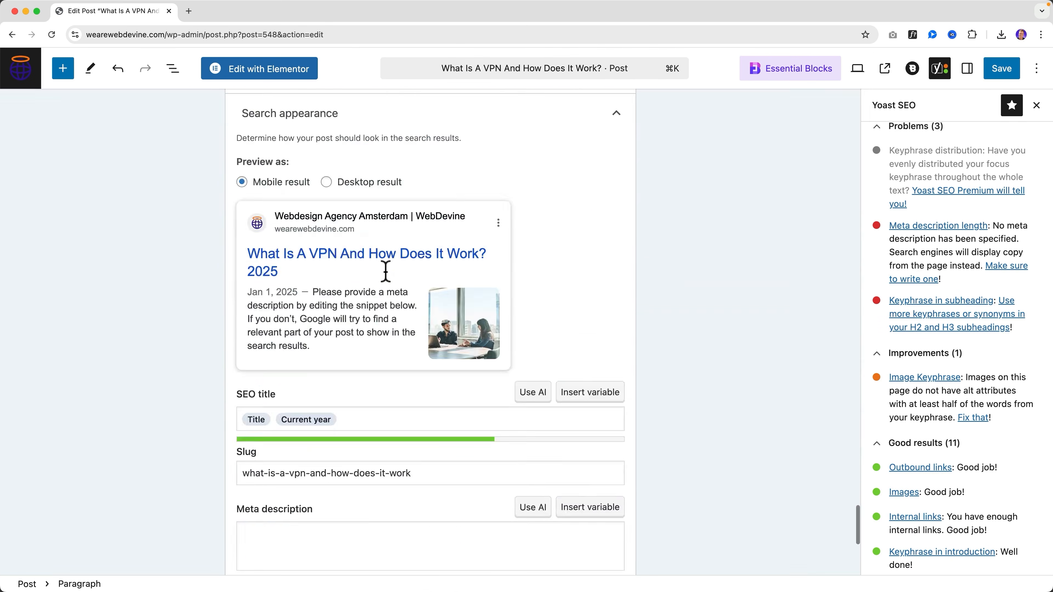
scroll(383, 284, up, 8)
scroll(106, 324, down, 10)
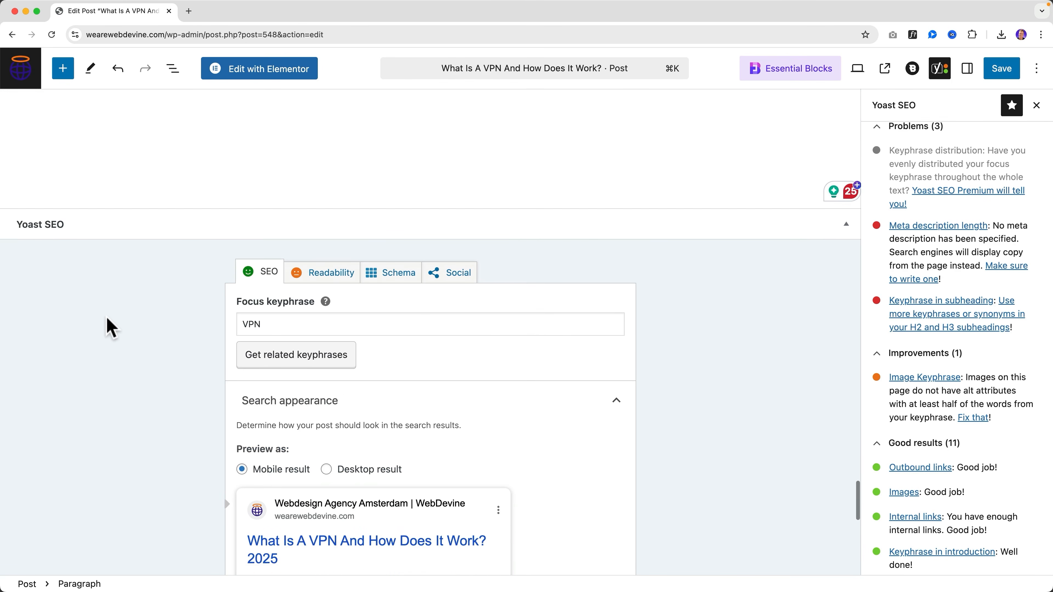
scroll(199, 315, down, 3)
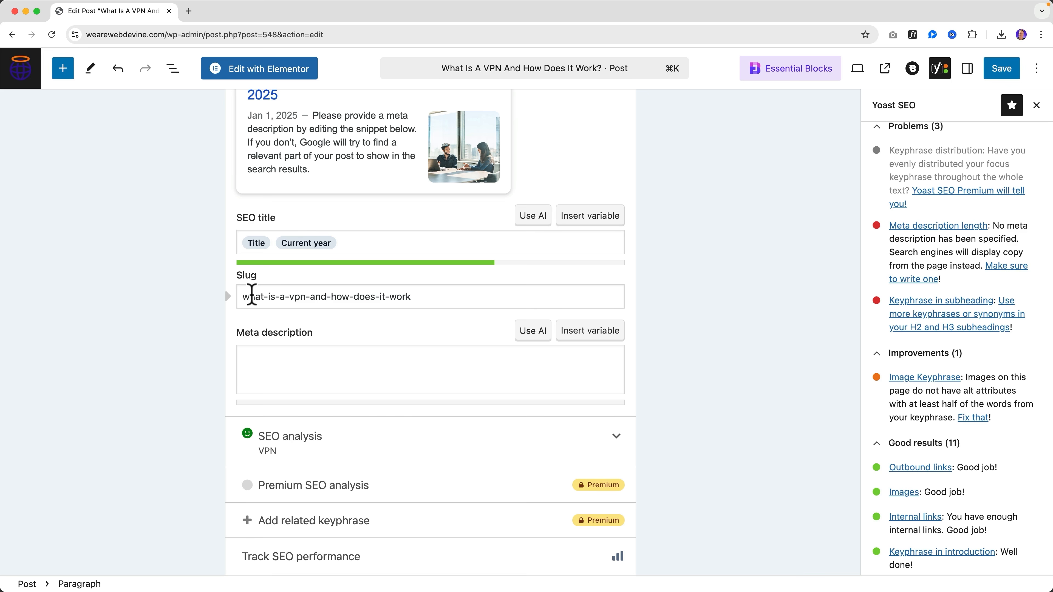
scroll(265, 355, down, 2)
click(280, 311)
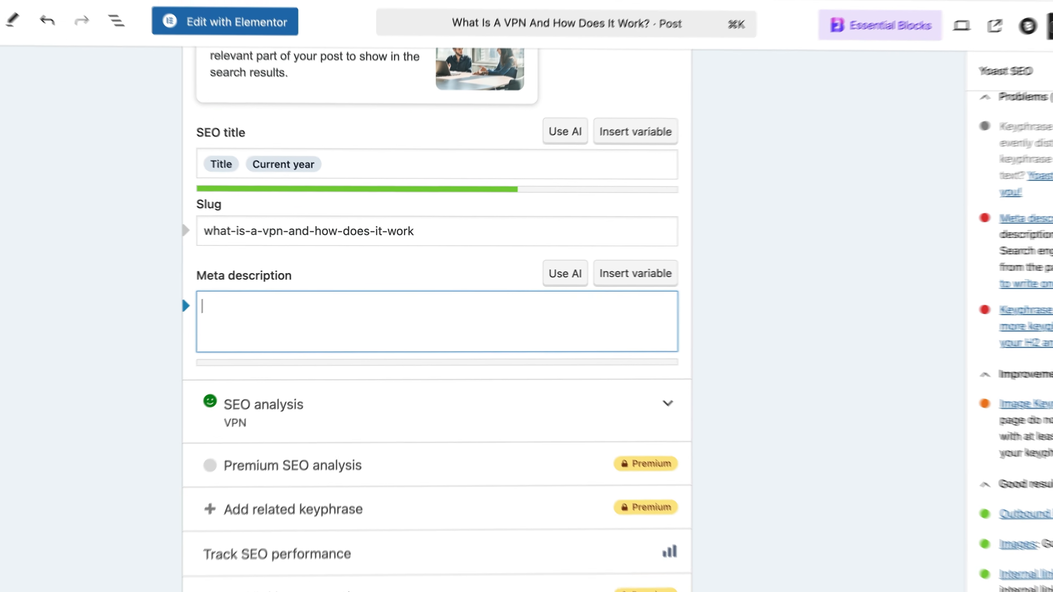
text(Learn ho)
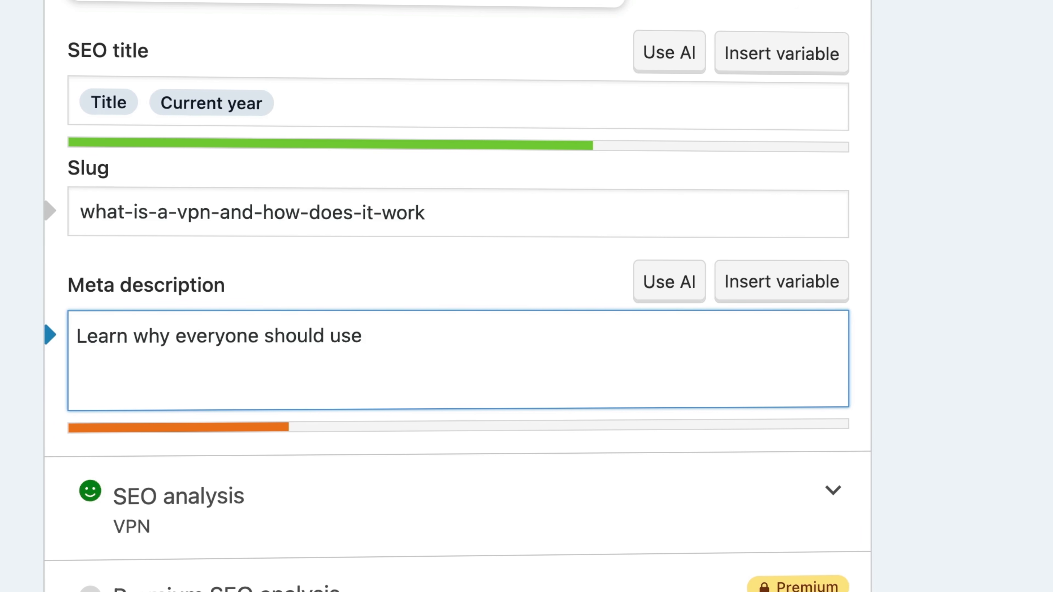
text(nd )
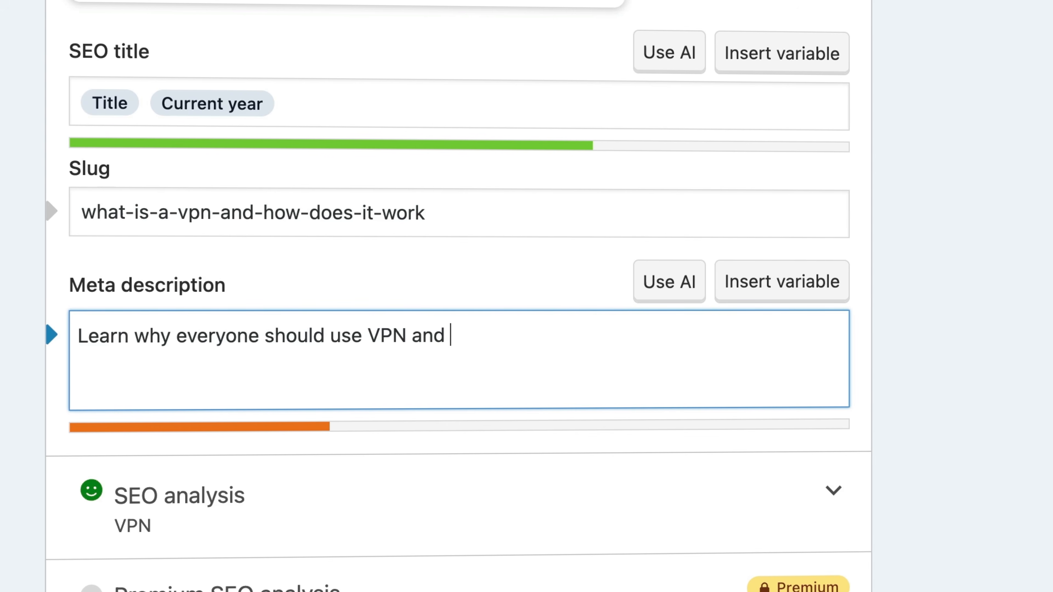
text(the problems ou a)
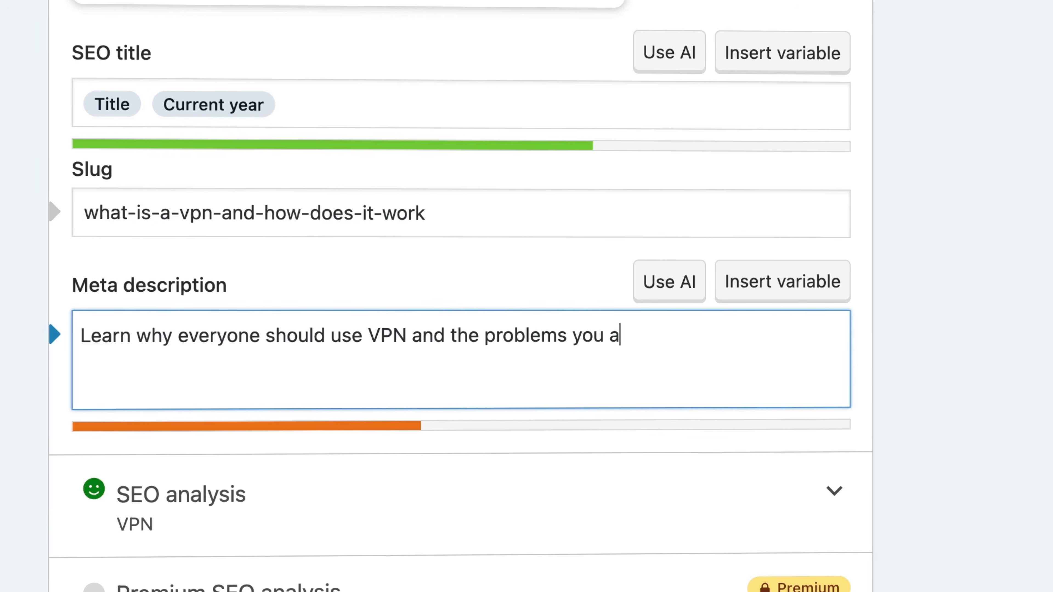
key(BackSpace)
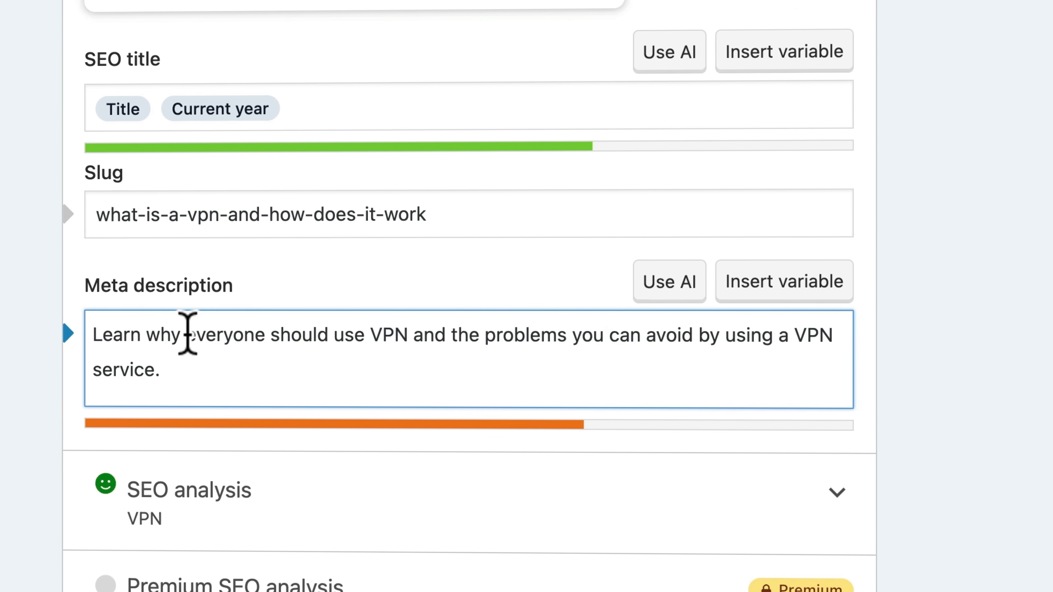
Step: Insert "5 reasons" after "Learn" in the meta description and append "This can save you a lot of money."
click(149, 334)
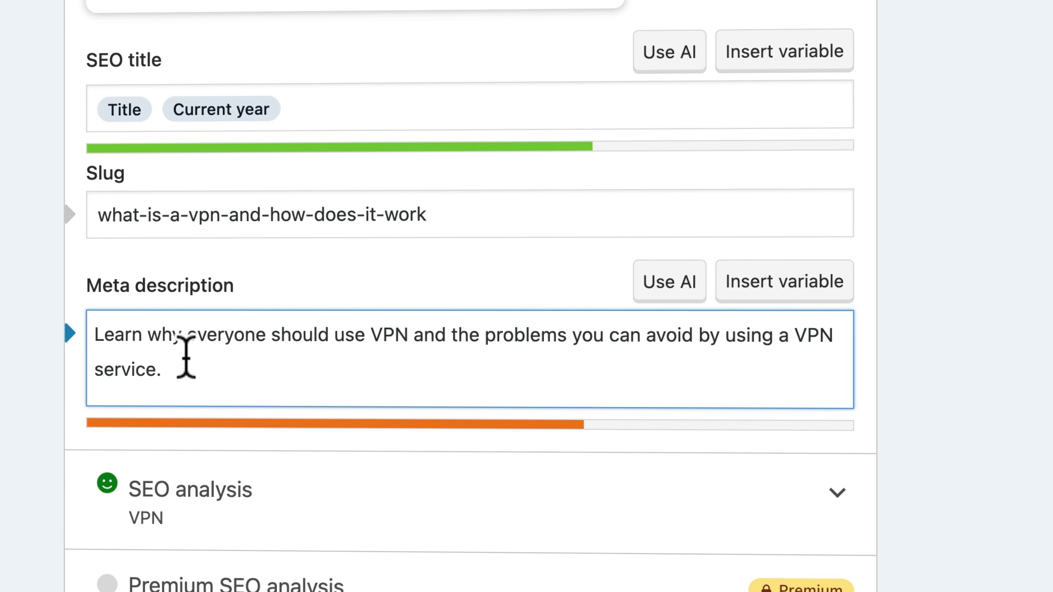
text(5 reasons)
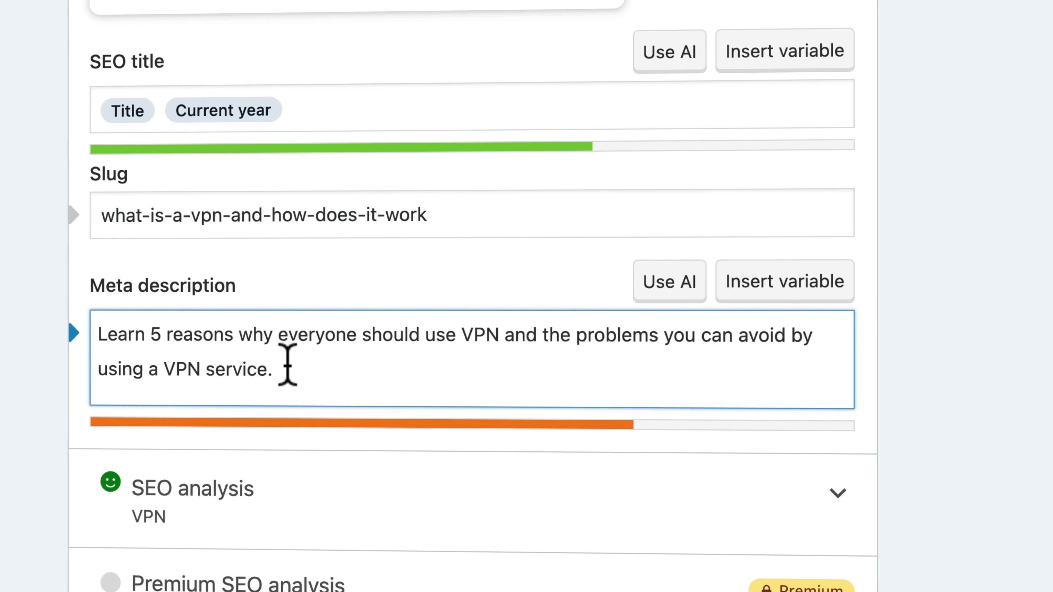
click(298, 365)
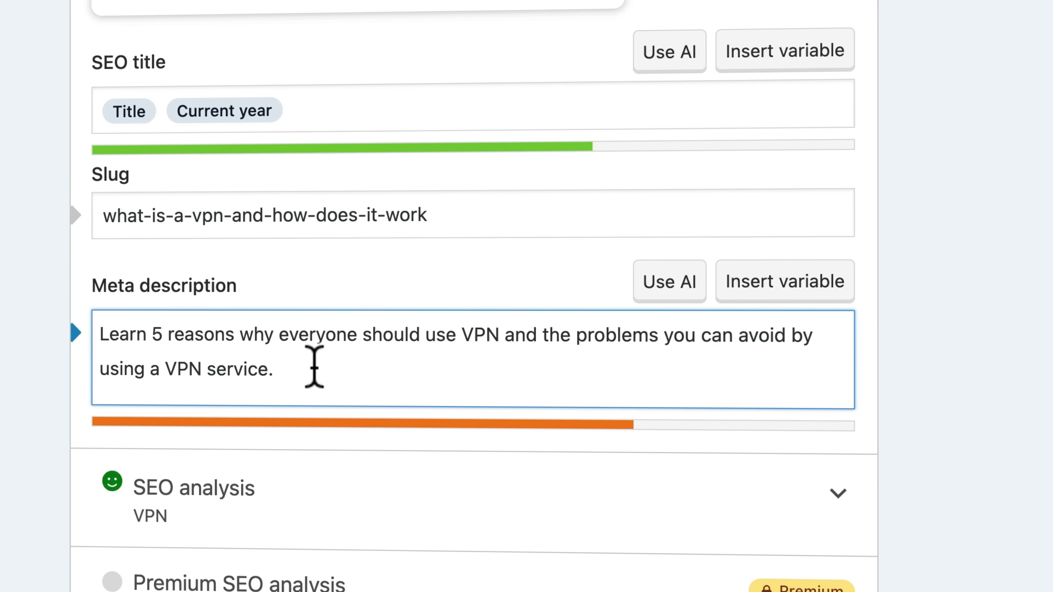
text(This can save you)
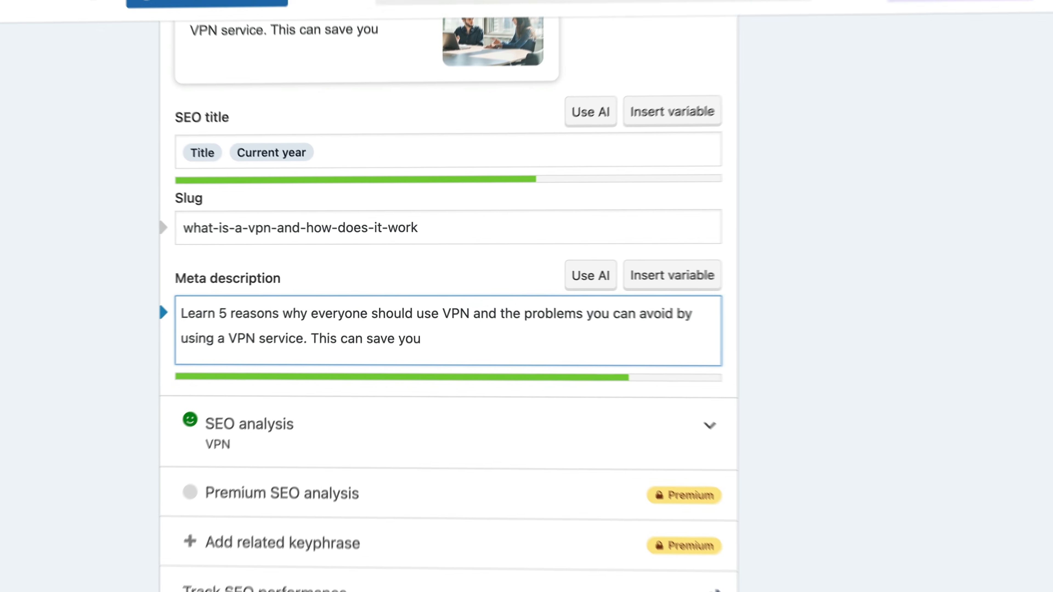
text( a lot of mo)
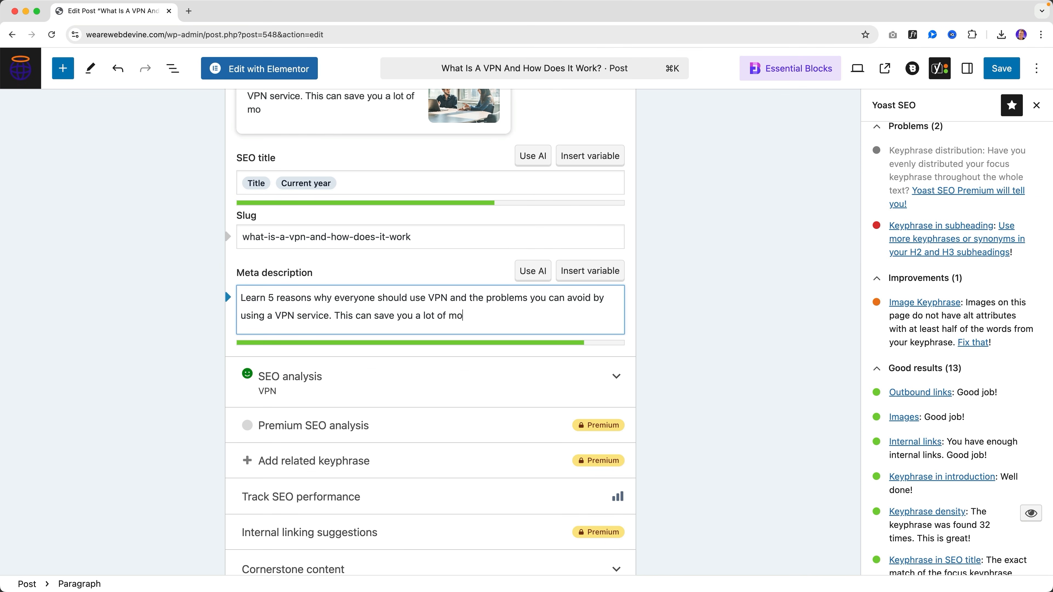
text(ney.)
Step: Review the completed meta description and preview the post's search snippet as a desktop and a mobile result
scroll(538, 315, up, 20)
scroll(507, 331, up, 15)
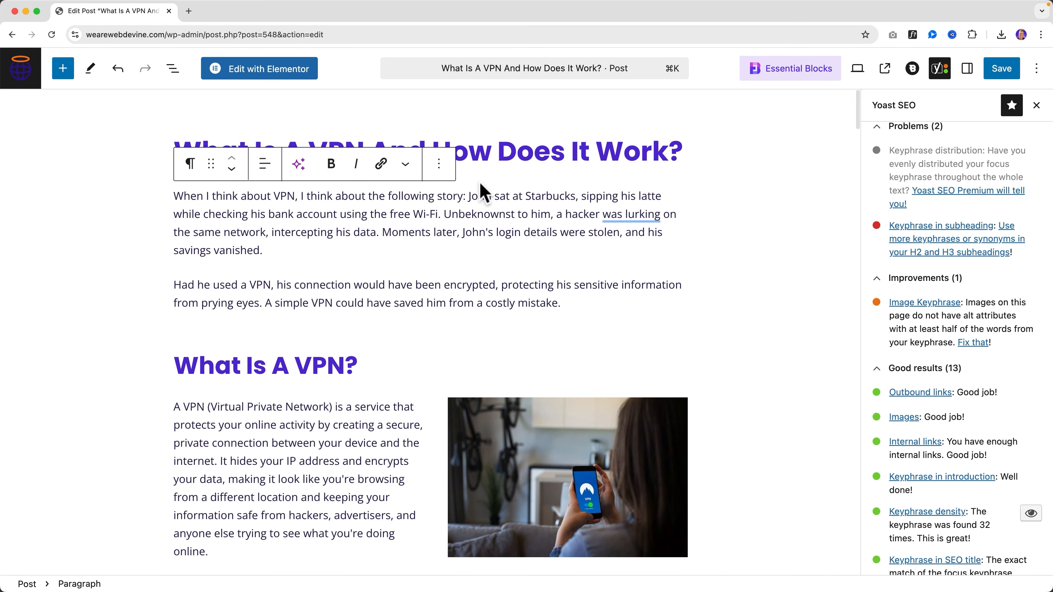
scroll(444, 247, down, 20)
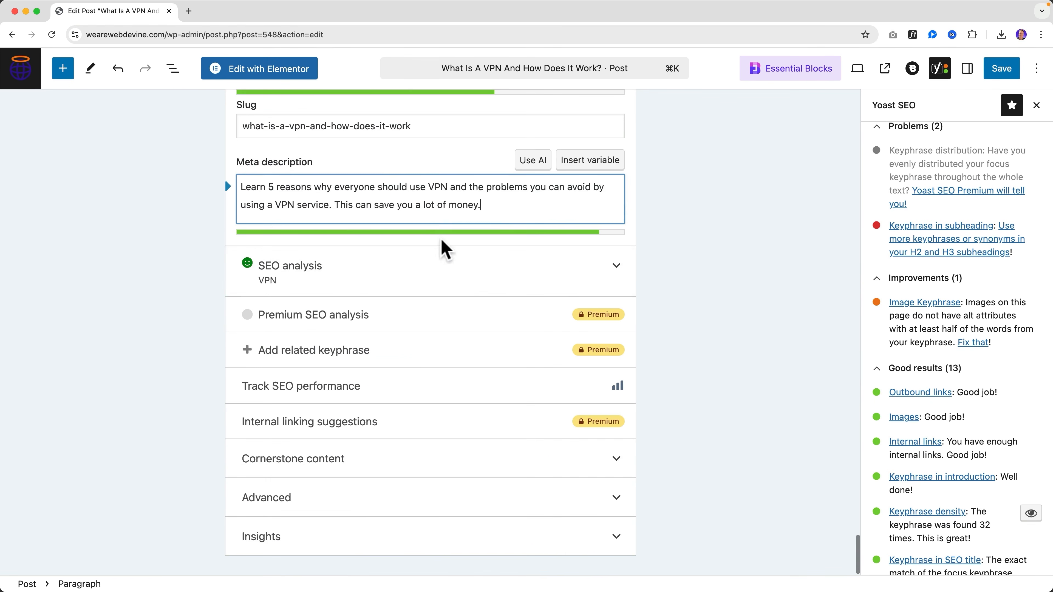
scroll(446, 249, up, 4)
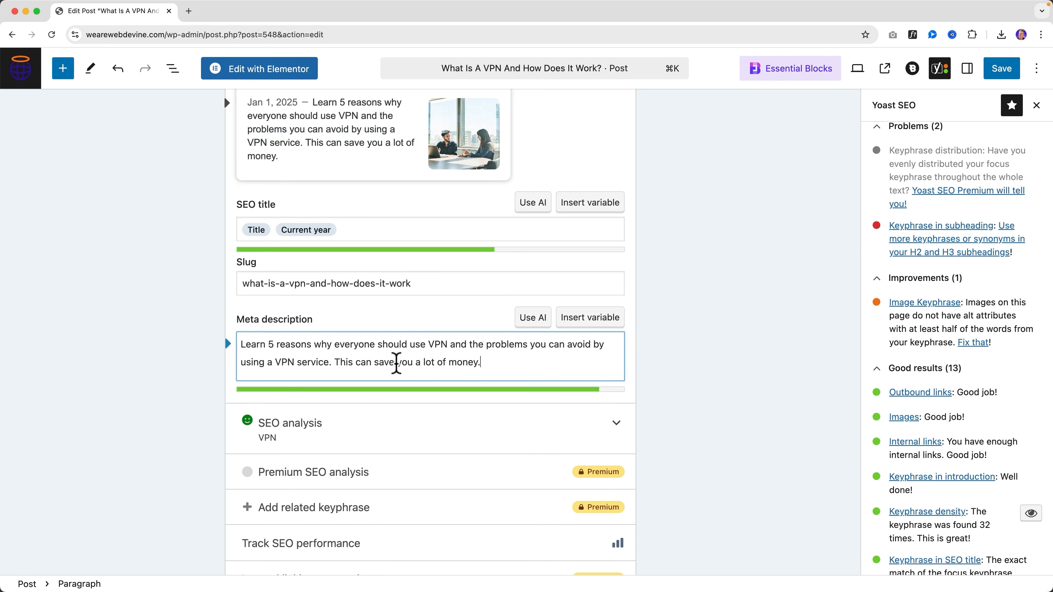
mouse_move(335, 358)
mouse_down()
mouse_move(465, 365)
mouse_move(343, 362)
mouse_up()
click(344, 362)
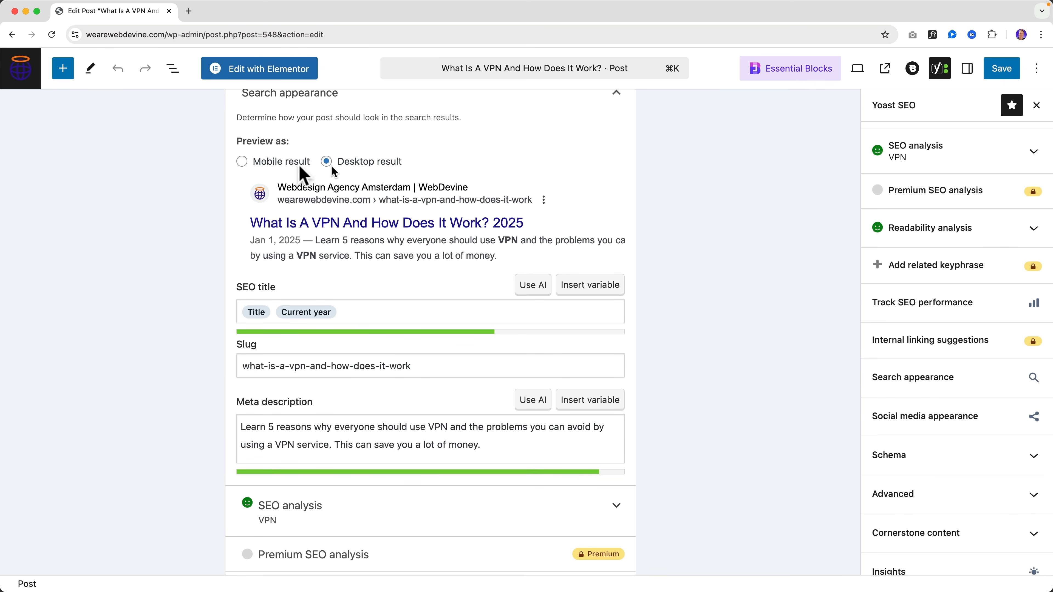
click(267, 163)
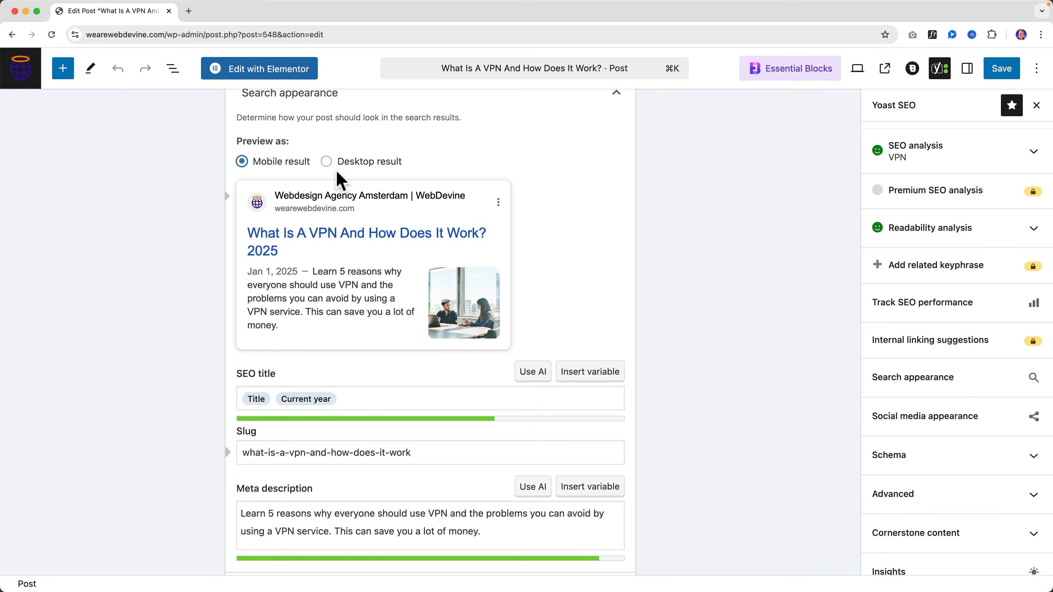
scroll(336, 242, up, 2)
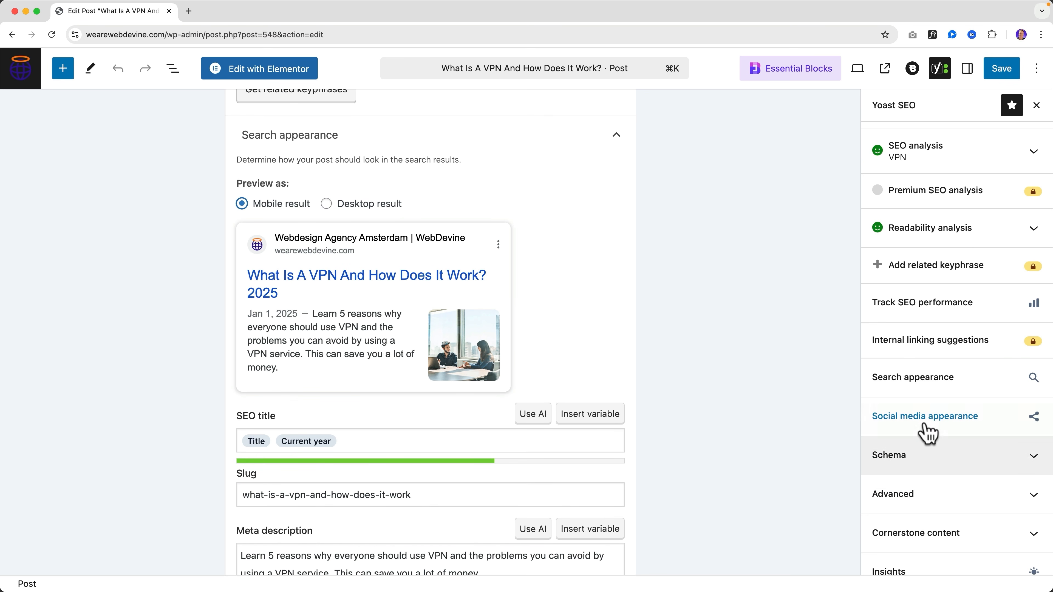
Step: Open the separate Search appearance window and compare the post's desktop and mobile result previews there
click(919, 386)
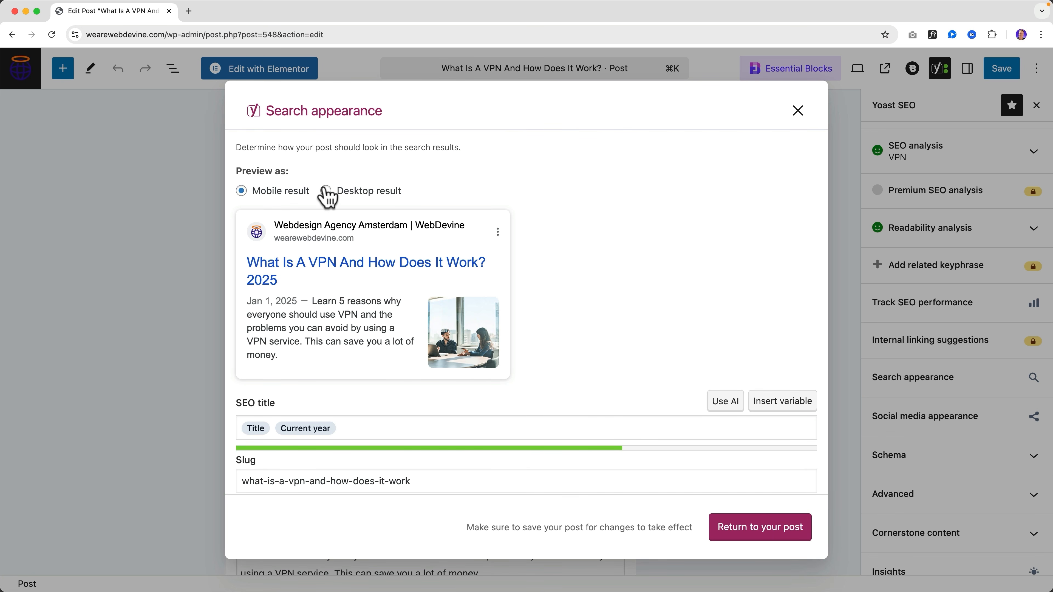
click(351, 192)
click(278, 195)
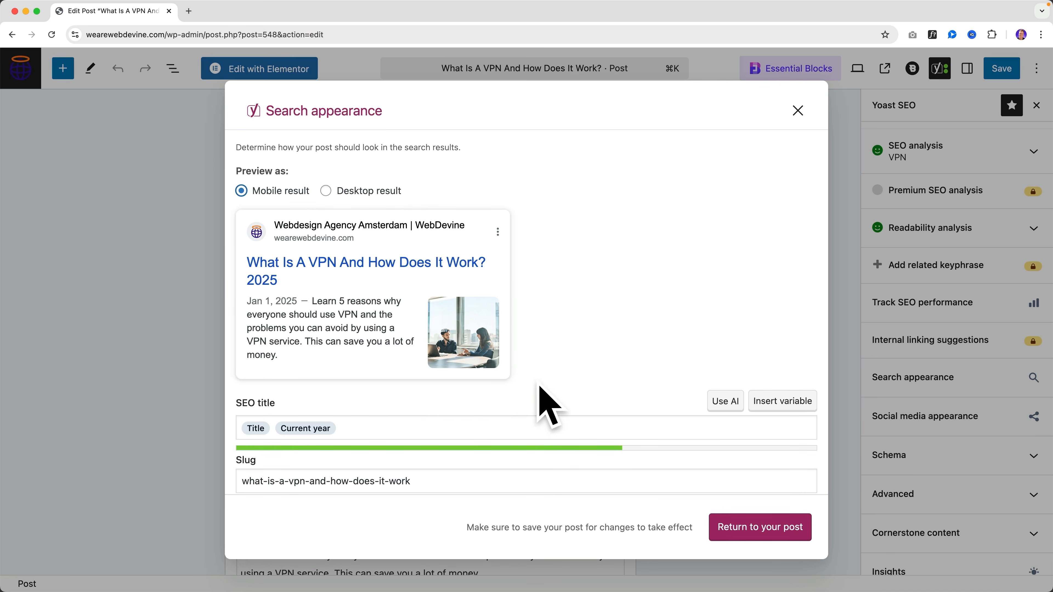
scroll(539, 393, down, 3)
scroll(510, 400, up, 3)
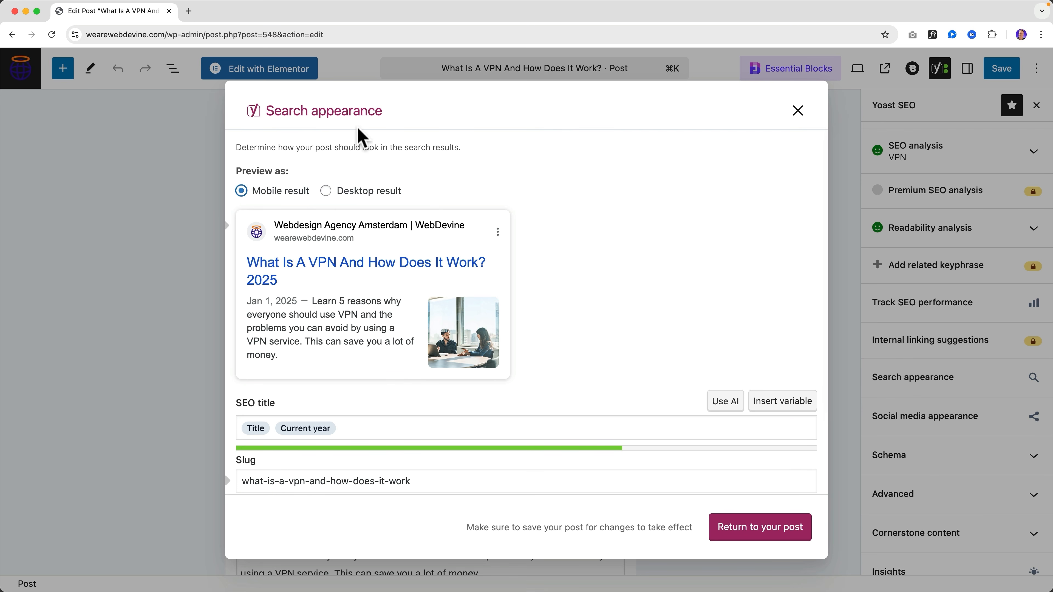
Step: Close the Search appearance window and review the VPN post's SEO analysis, including its problems and good results
click(800, 118)
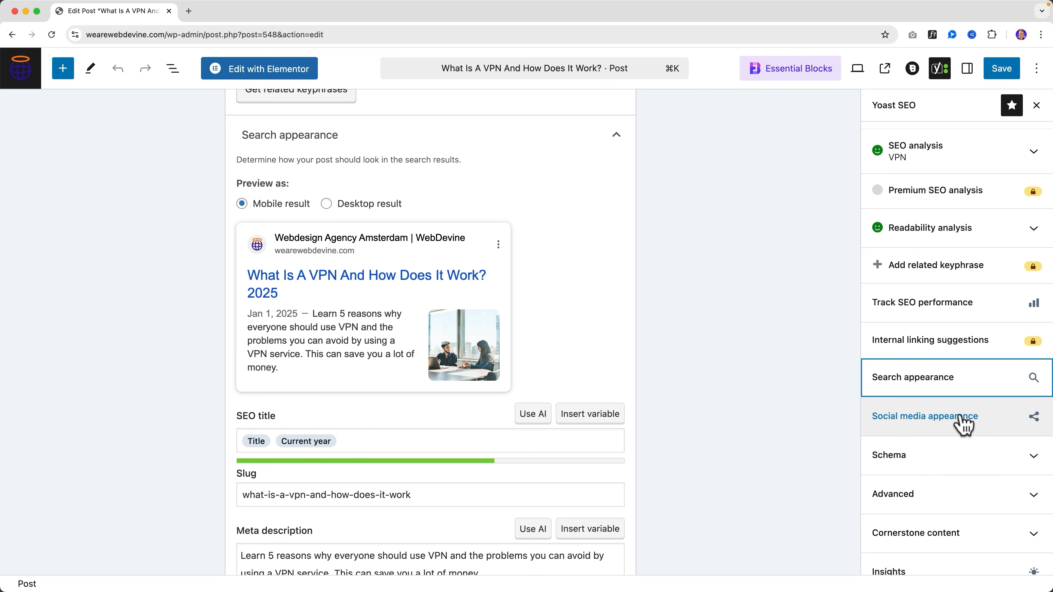
scroll(514, 369, up, 5)
scroll(512, 365, up, 5)
scroll(512, 374, down, 10)
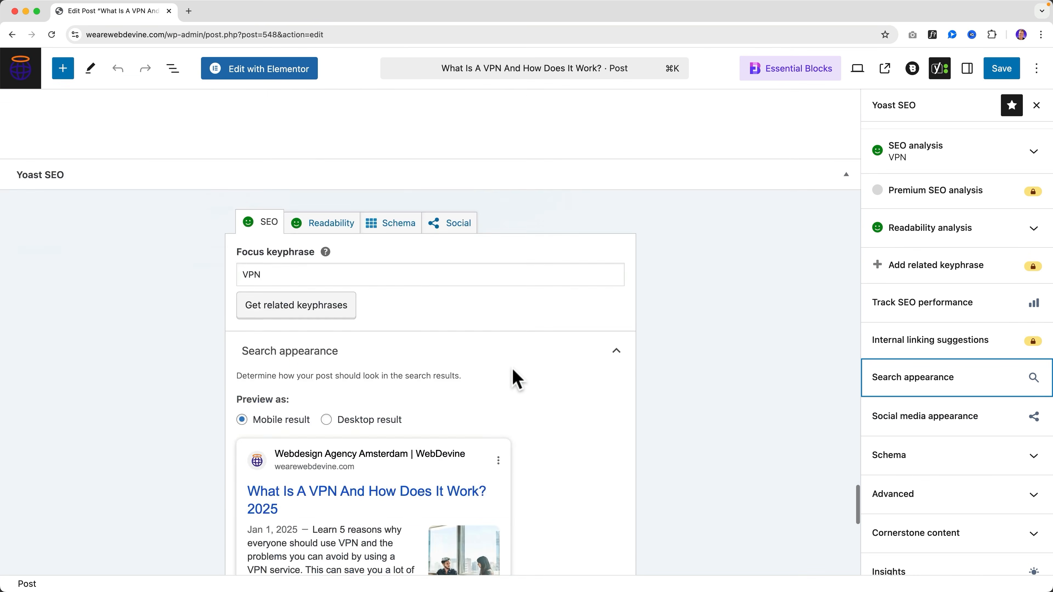
scroll(505, 373, up, 3)
scroll(506, 338, up, 15)
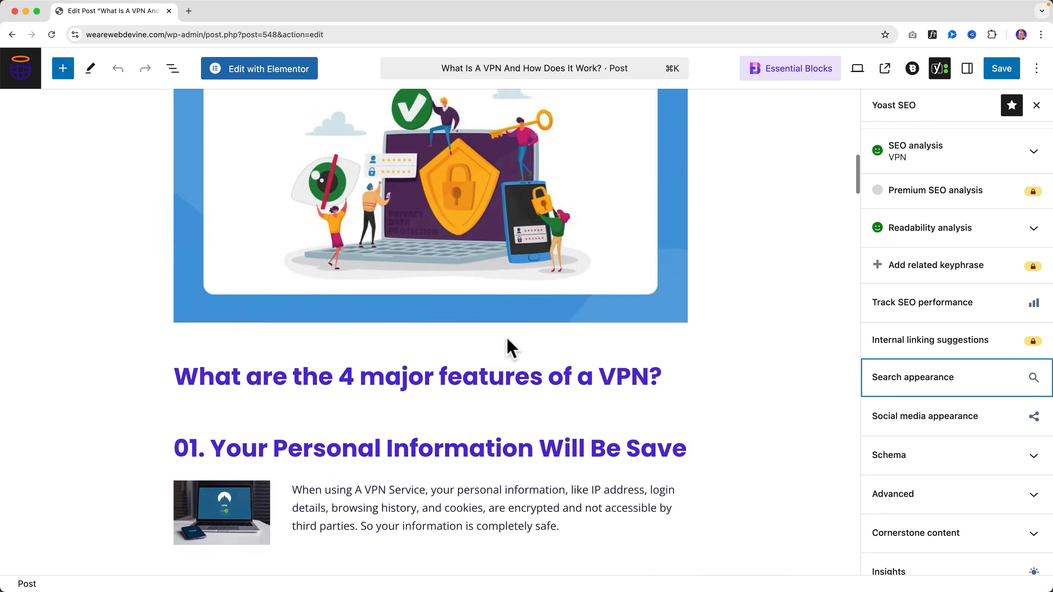
click(952, 159)
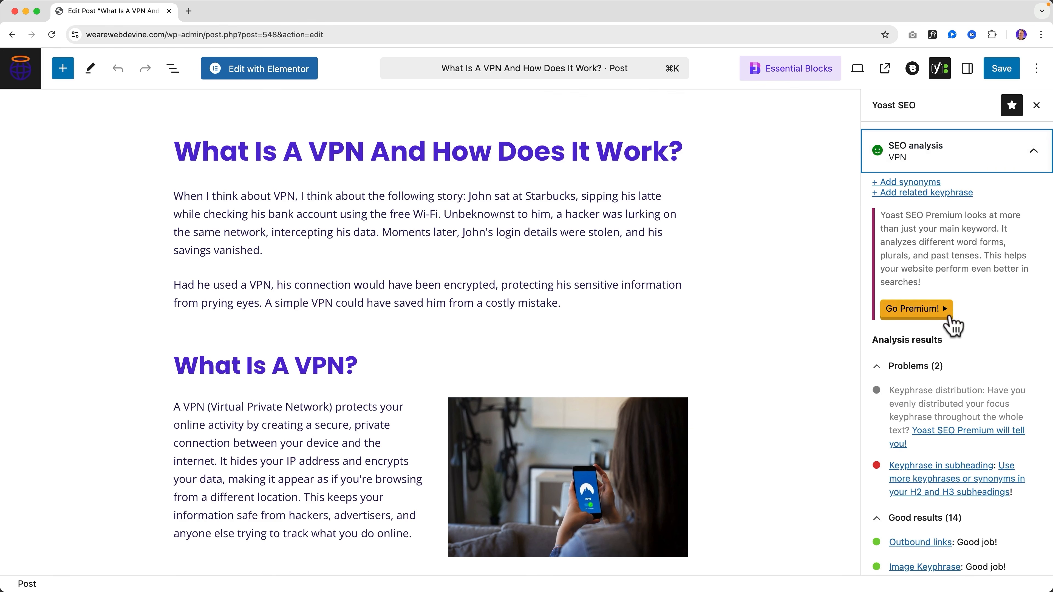
scroll(955, 332, down, 6)
scroll(966, 278, down, 2)
scroll(966, 283, up, 10)
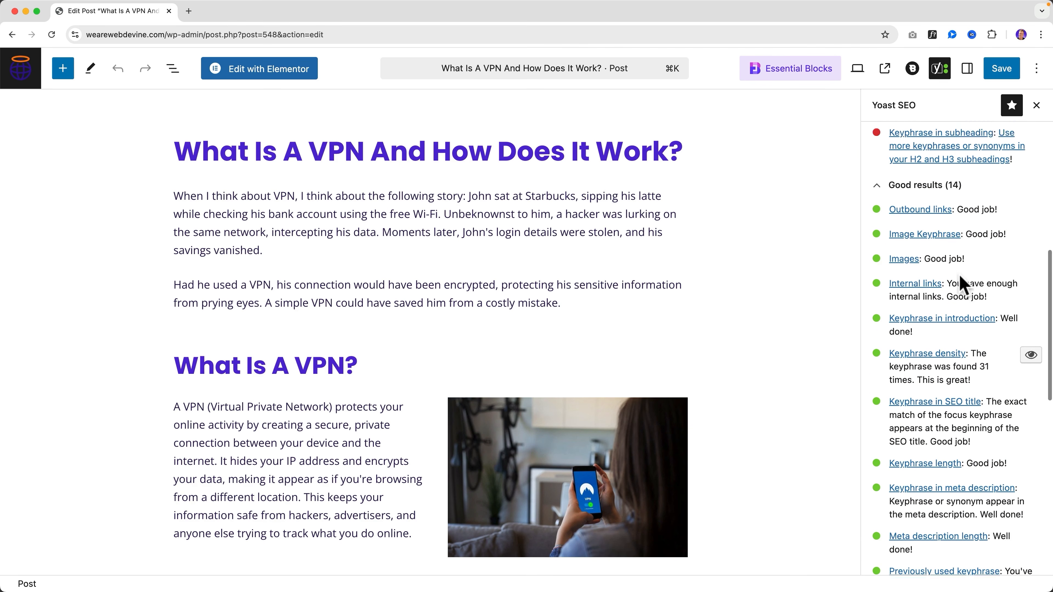
click(994, 210)
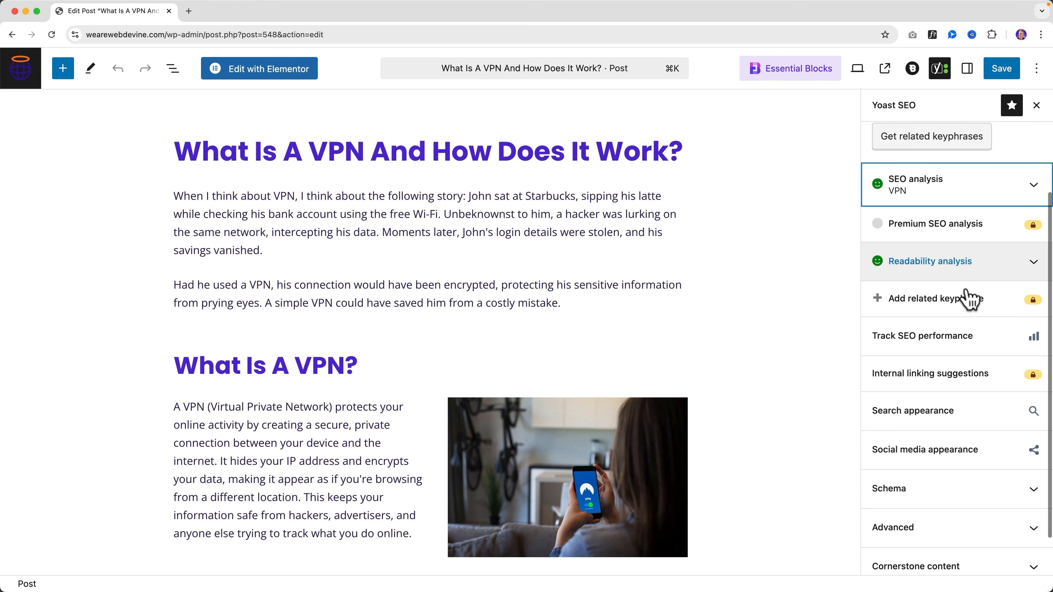
Step: Look over the SEO title, slug and meta description in the separate Search appearance window and return to the post
click(935, 370)
scroll(364, 412, down, 3)
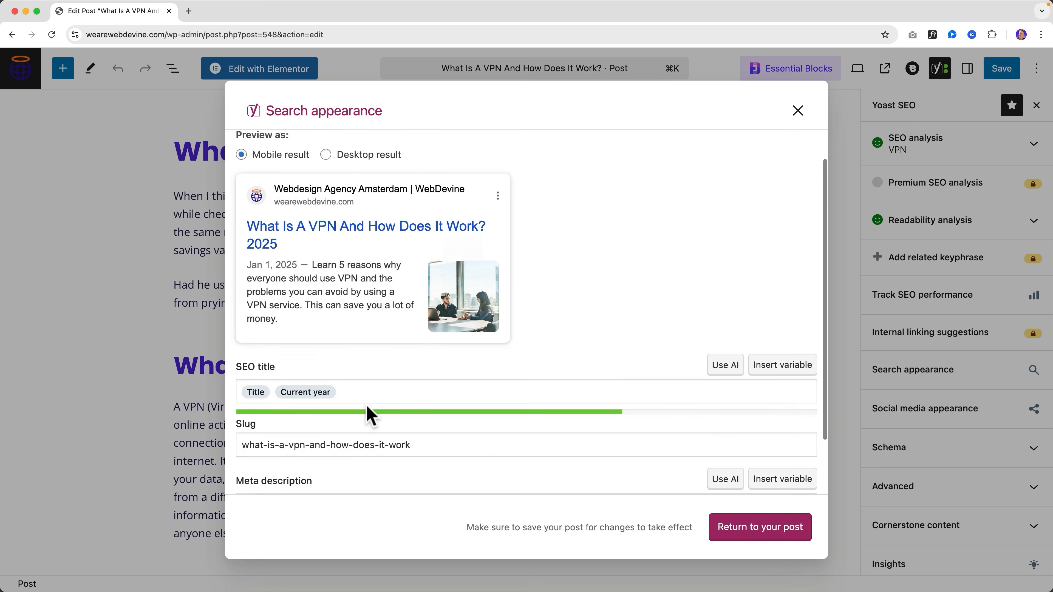
click(303, 450)
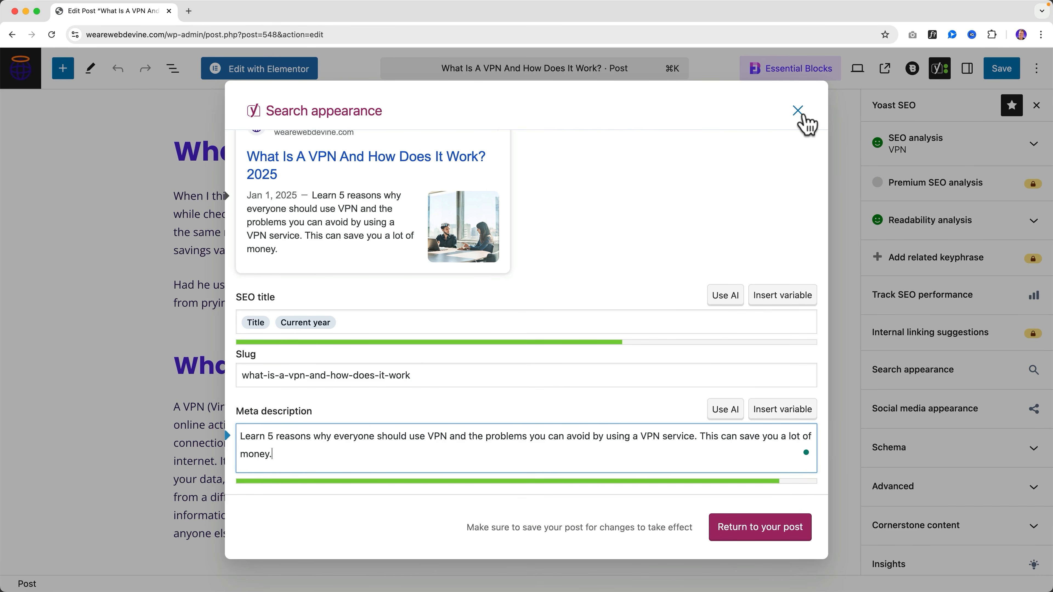
click(798, 112)
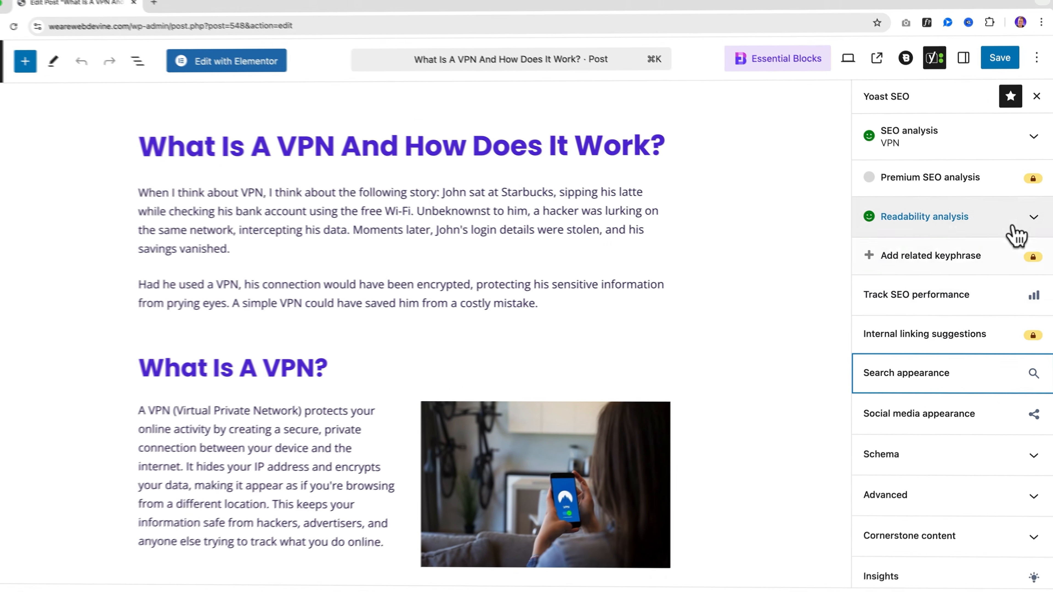
Step: Check the post's subheadings for the keyphrase and insert "VPN" before "Fixes Unsecured WiFi" in heading 03
click(1014, 227)
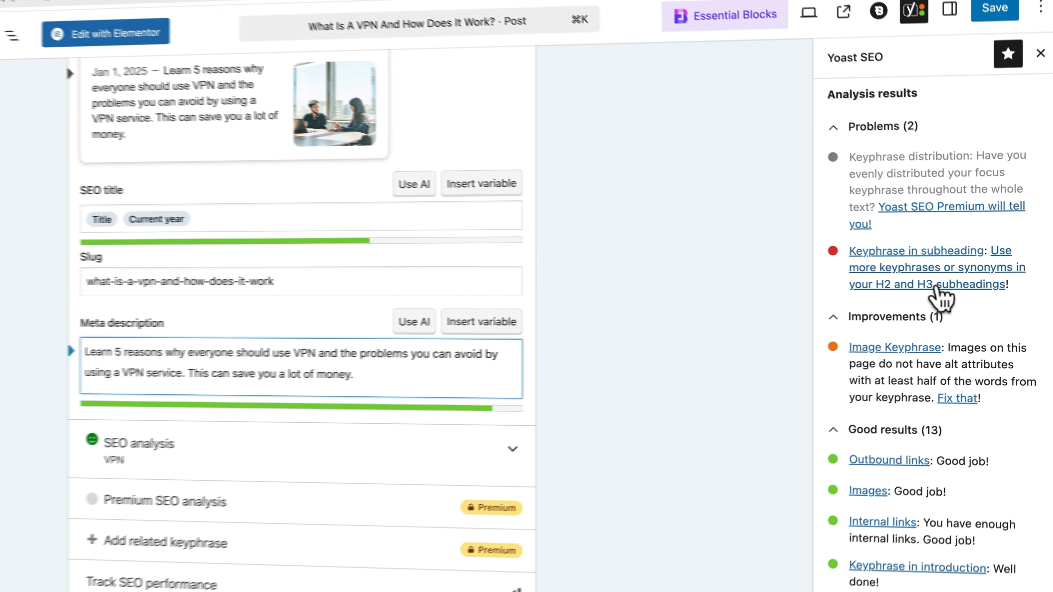
scroll(390, 236, up, 20)
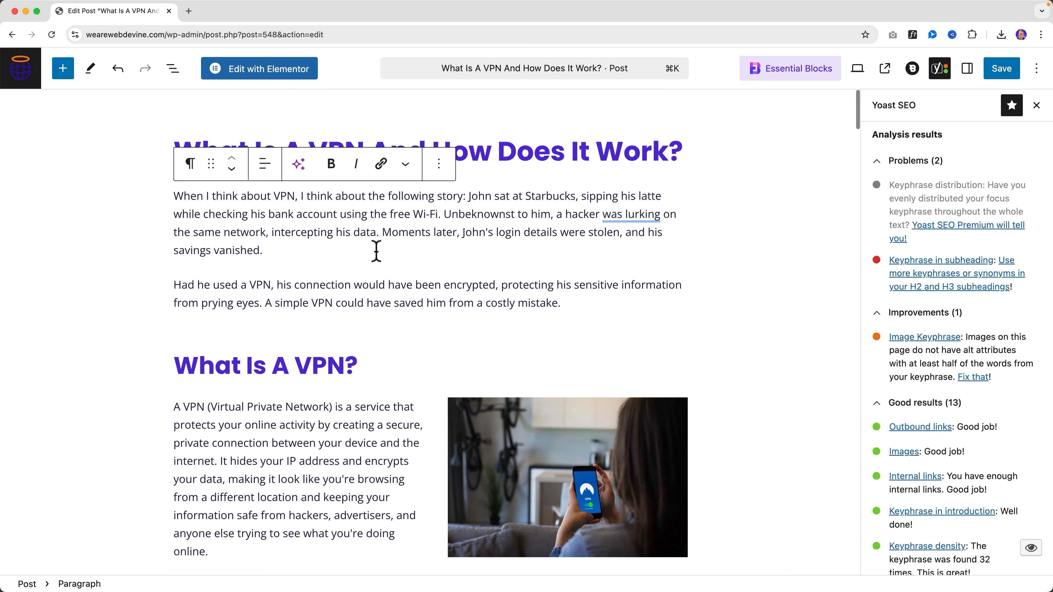
click(326, 368)
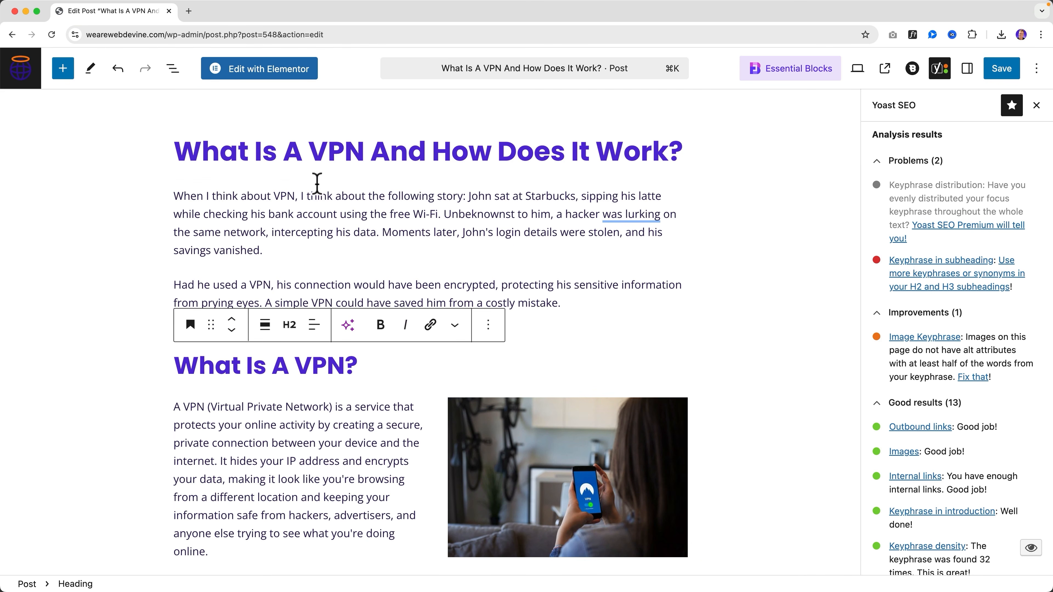
scroll(347, 228, down, 9)
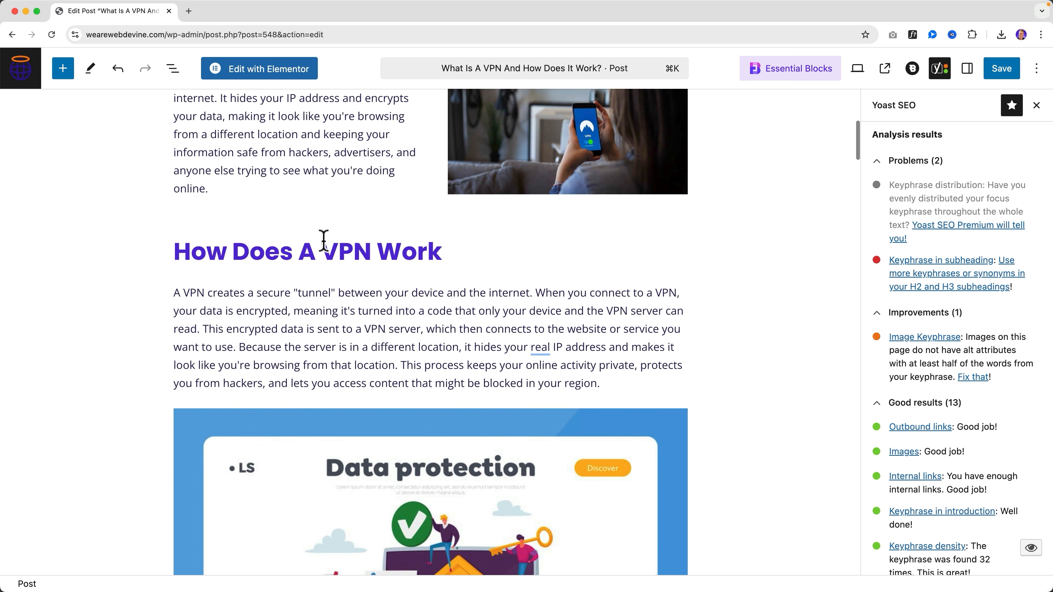
click(349, 253)
scroll(370, 254, down, 12)
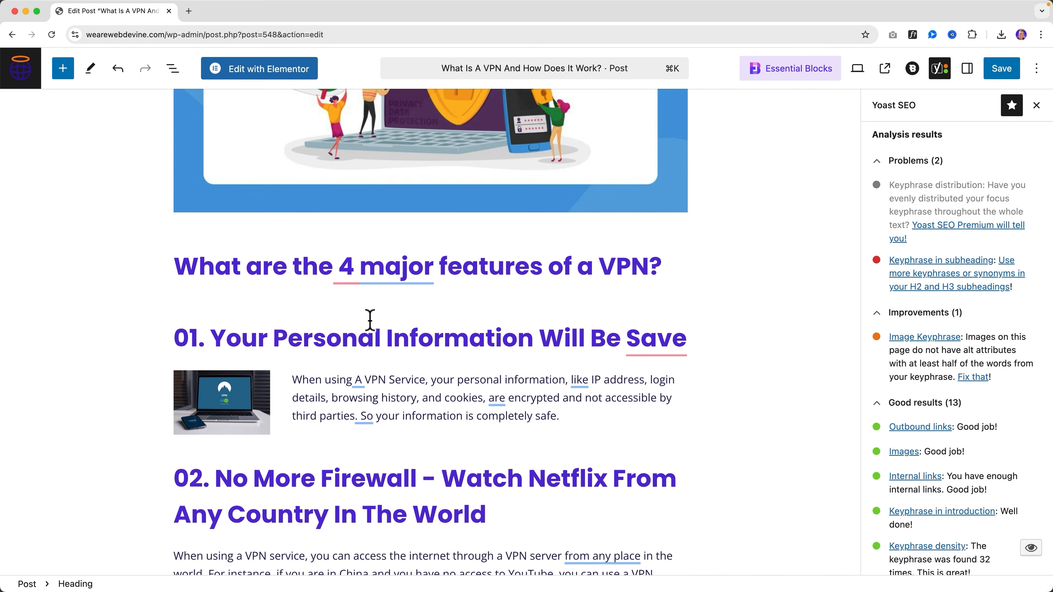
scroll(458, 350, down, 4)
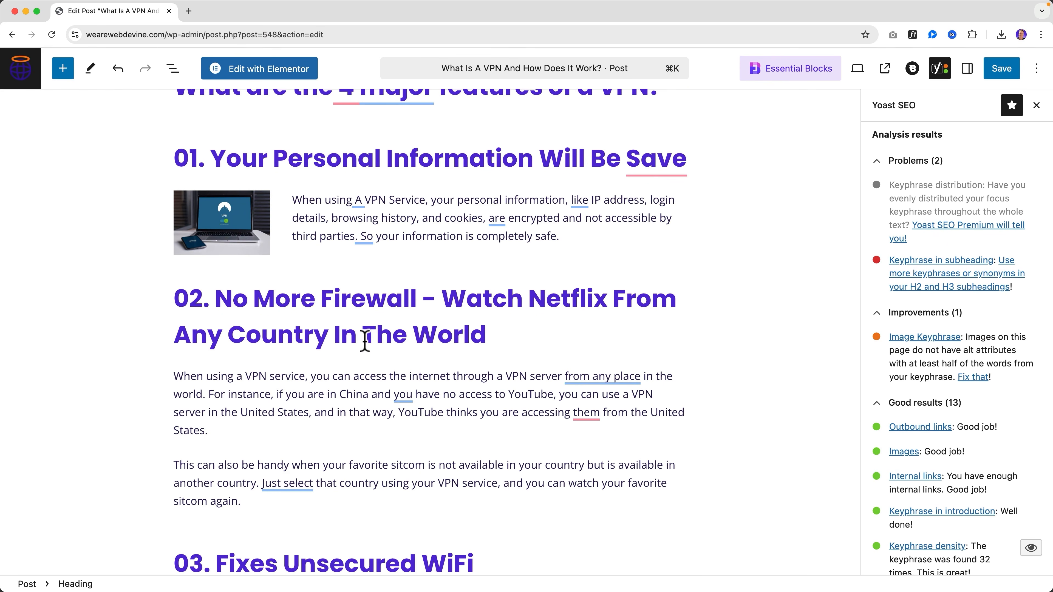
scroll(365, 340, down, 6)
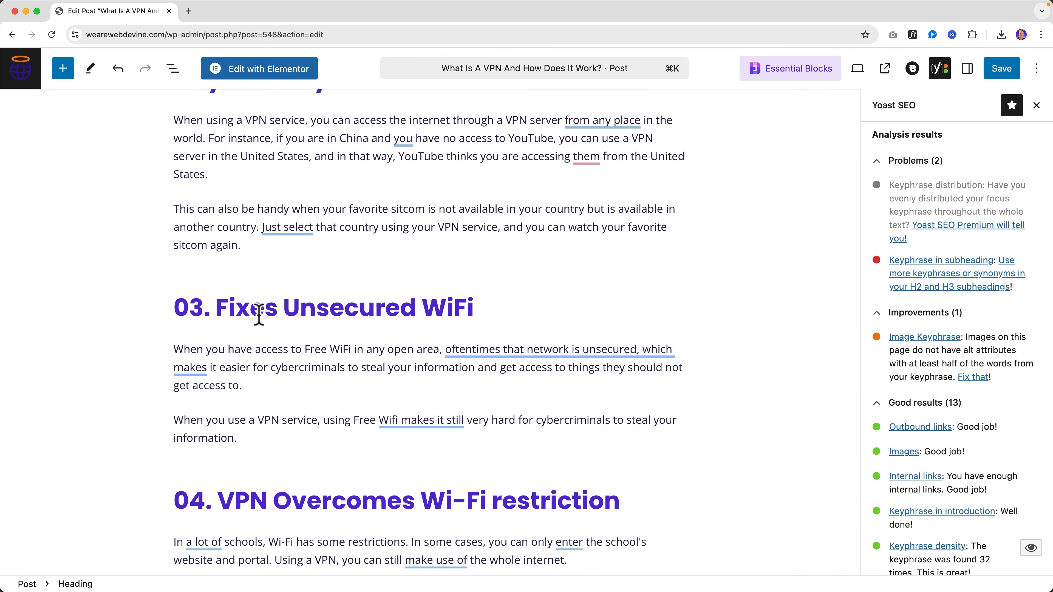
click(215, 306)
text(VPN)
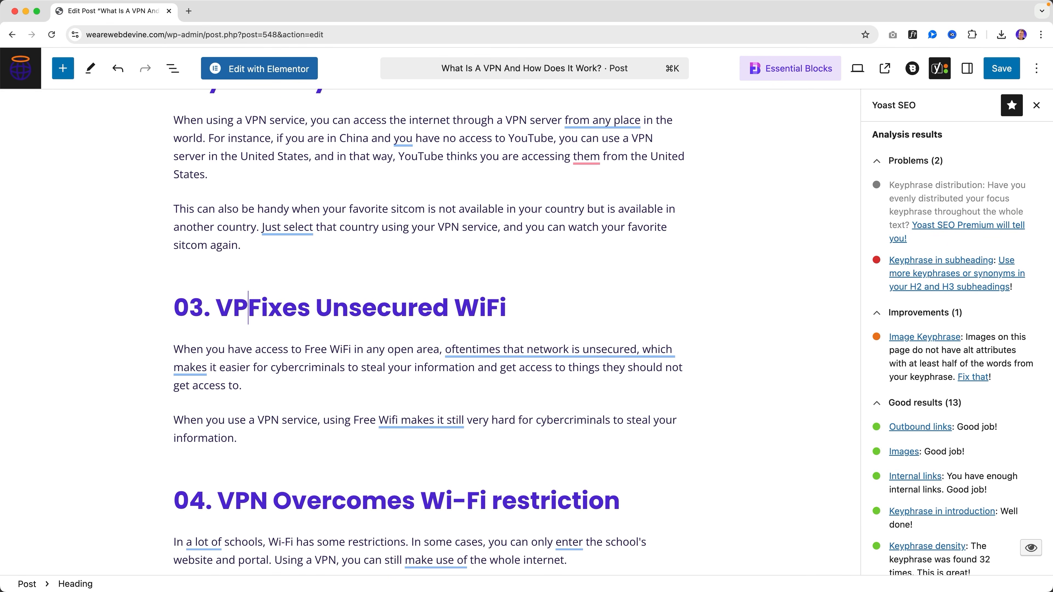
Step: Remove "VPN" from heading 04 and reword it as "04. Overcome Wi-Fi restriction"
scroll(293, 313, down, 10)
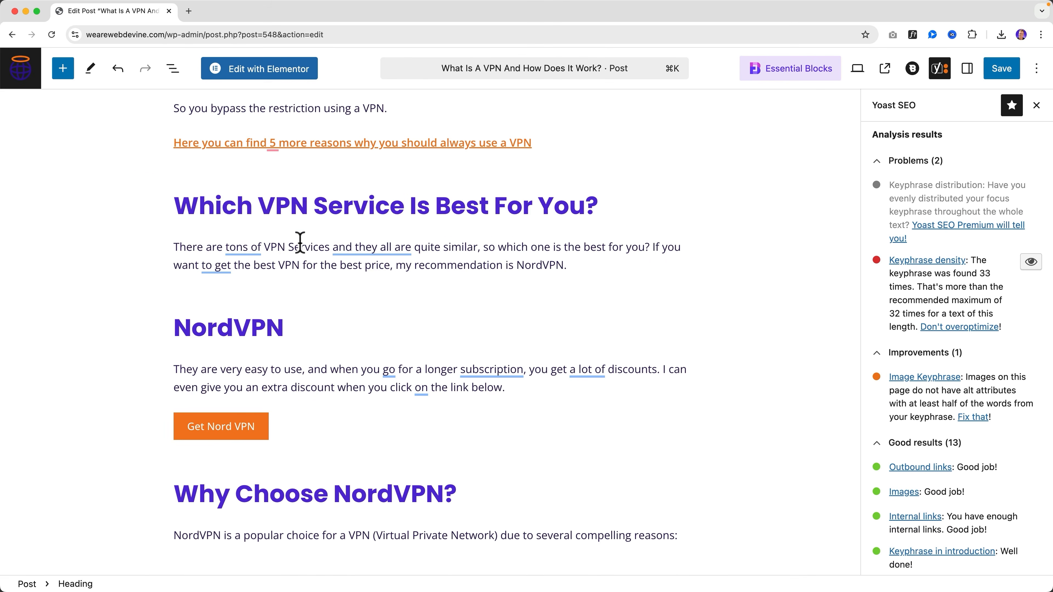
scroll(276, 315, up, 8)
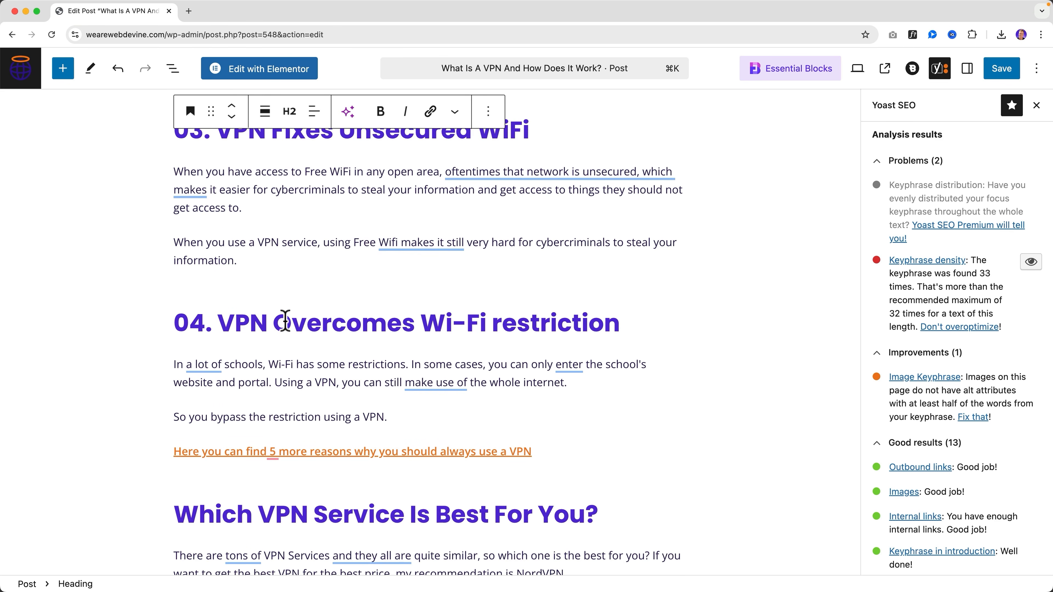
drag(278, 324, 247, 323)
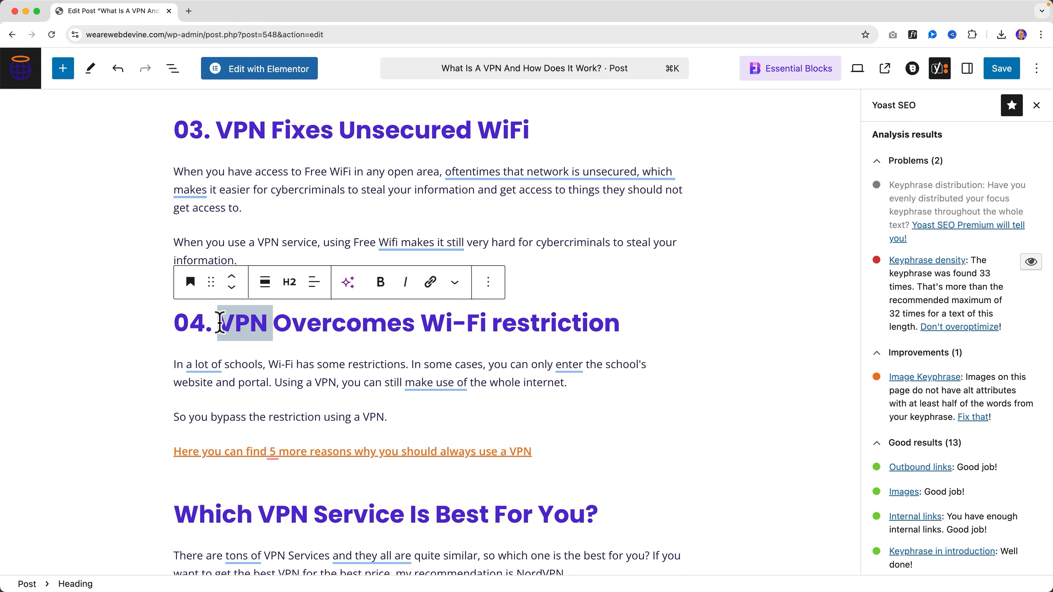
key(BackSpace)
click(350, 323)
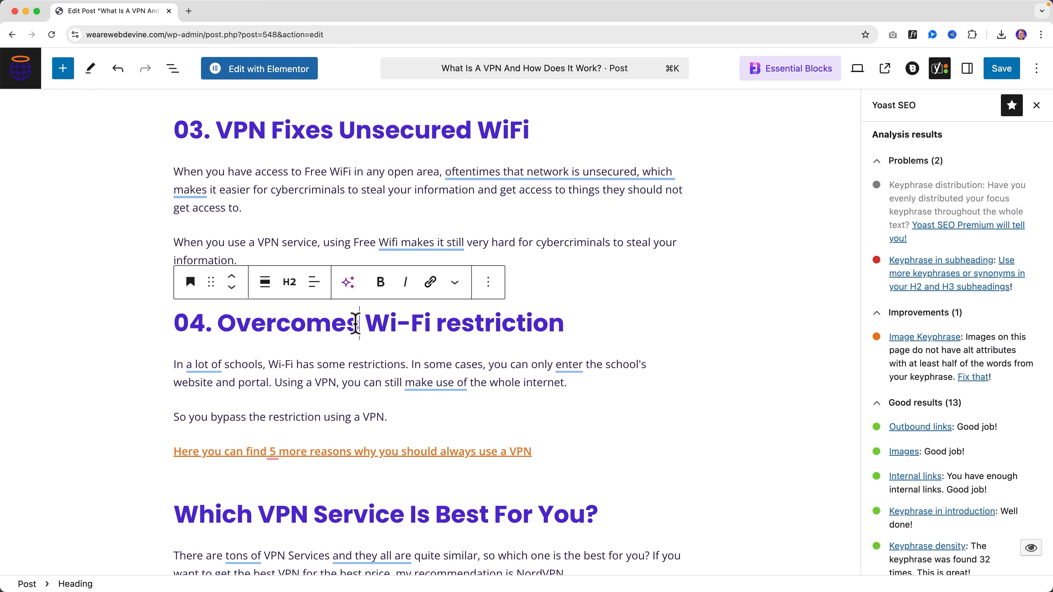
key(BackSpace)
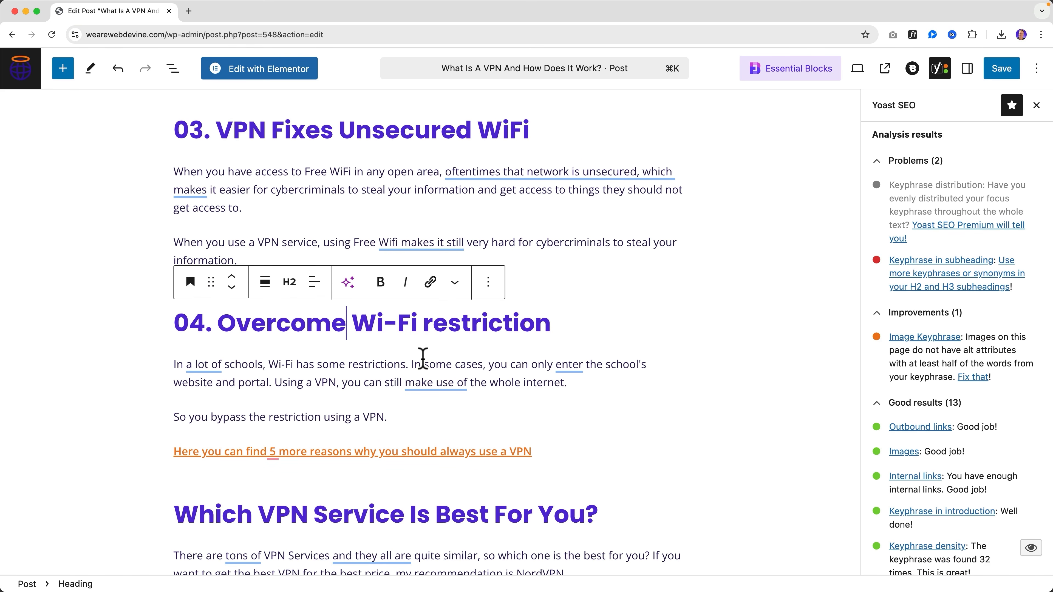
click(423, 359)
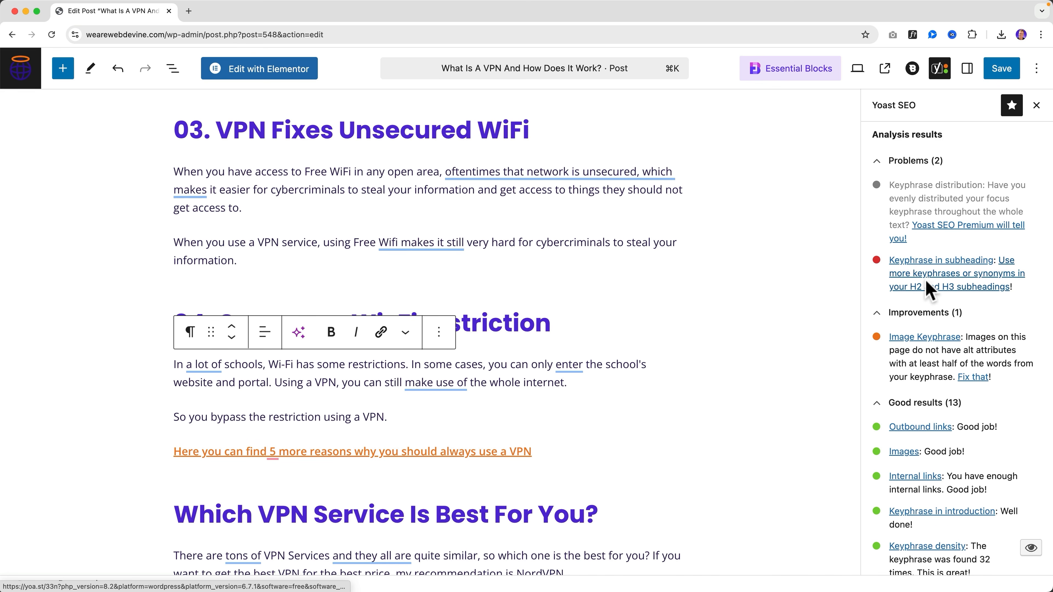
Step: Open Yoast's article on using headings from the keyphrase-in-subheading problem, skim its guidance, and close it
click(961, 280)
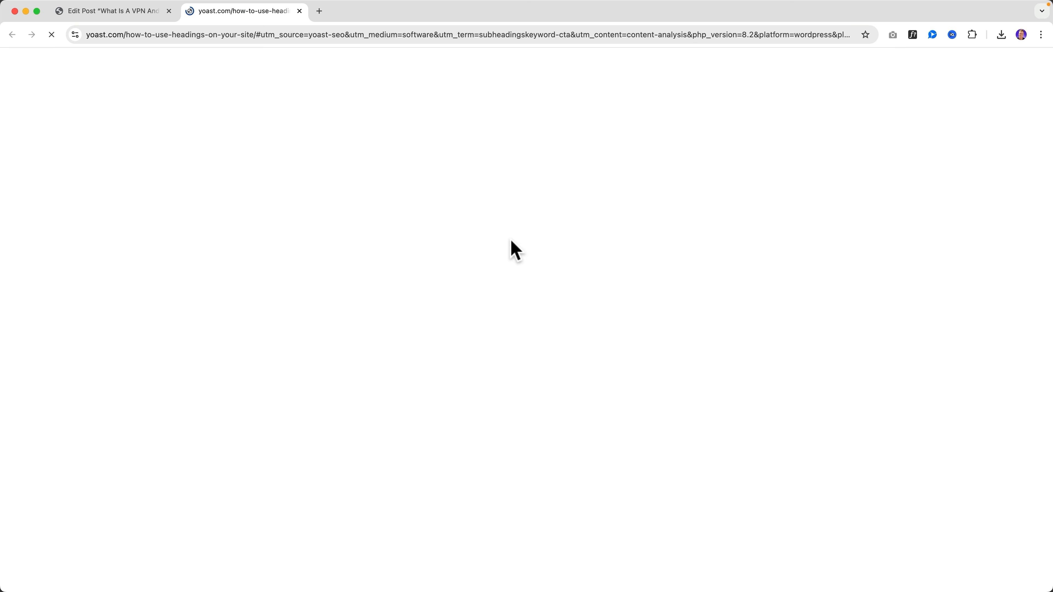
scroll(513, 240, down, 20)
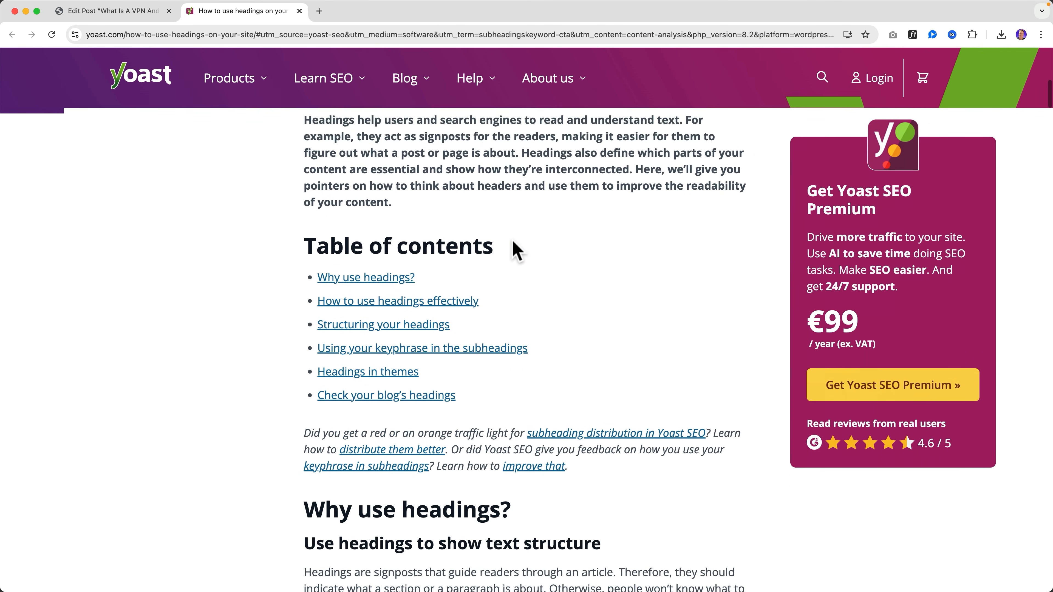
scroll(512, 240, down, 5)
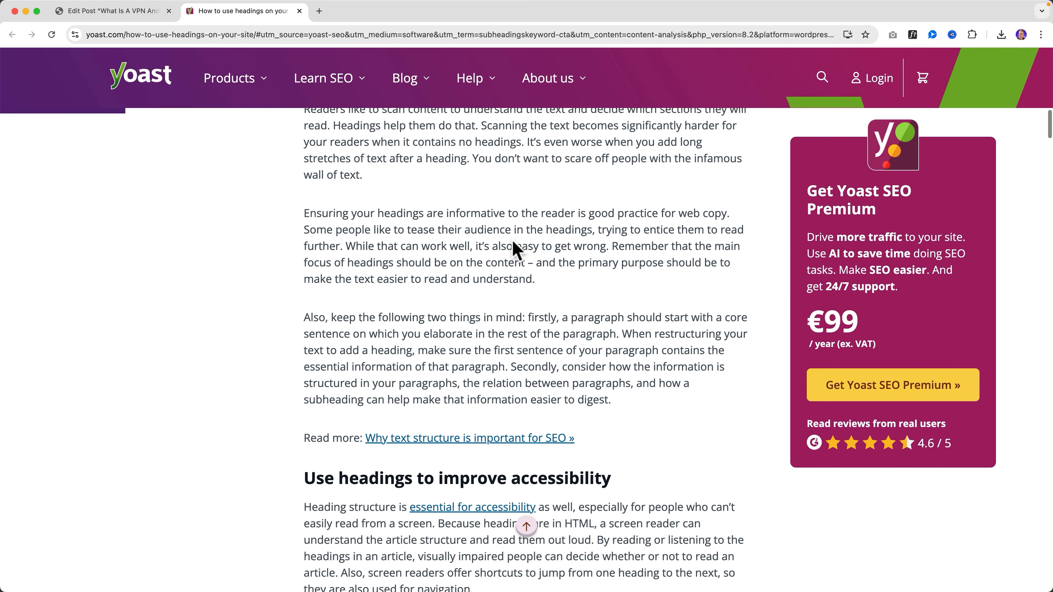
click(299, 11)
Step: Replace "VPN" with "It" in heading 03, making it "03. It Fixes Unsecured WiFi"
scroll(413, 247, up, 10)
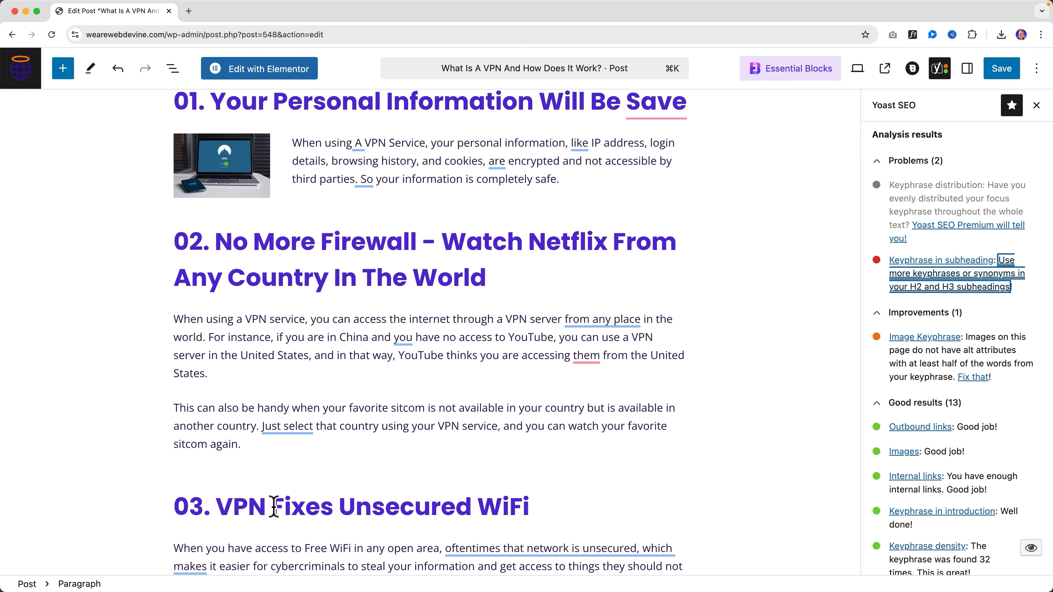
drag(264, 507, 231, 506)
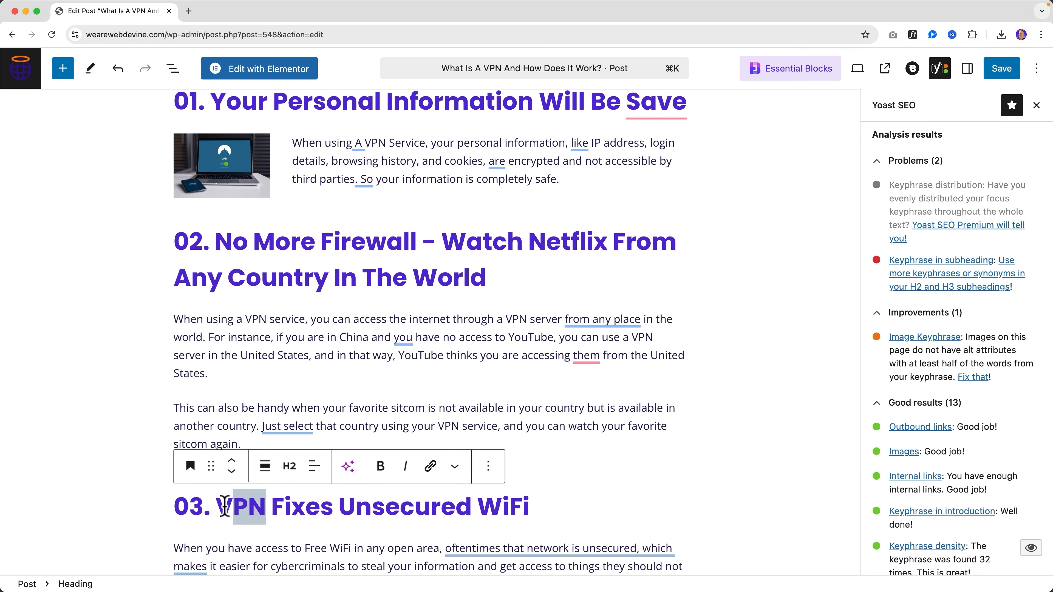
text(It)
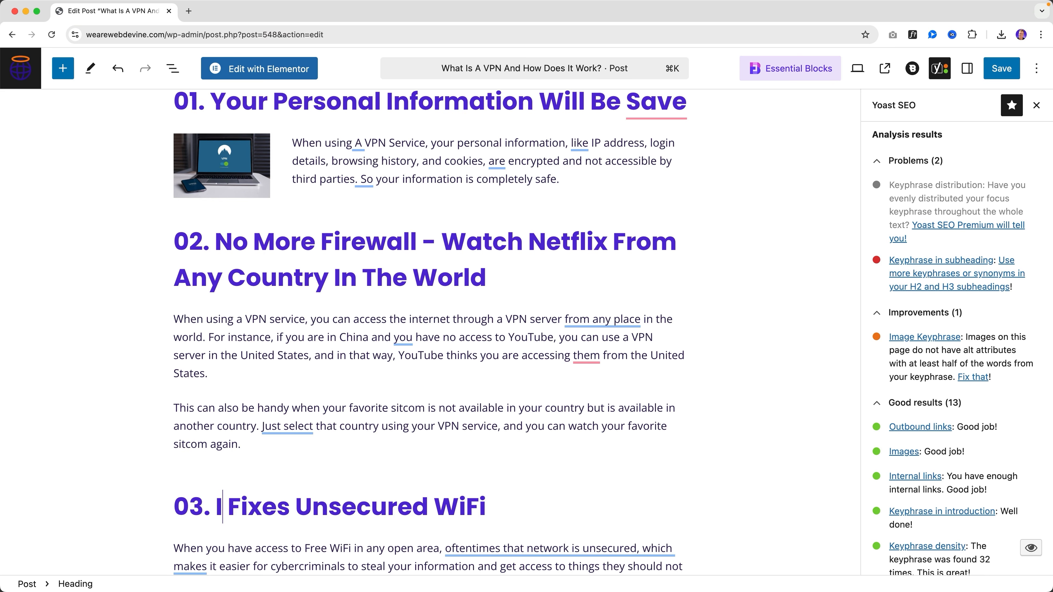
Step: Insert "VPN" into heading 5 so it reads "5. Additional VPN Features"
scroll(463, 405, down, 10)
scroll(467, 405, down, 15)
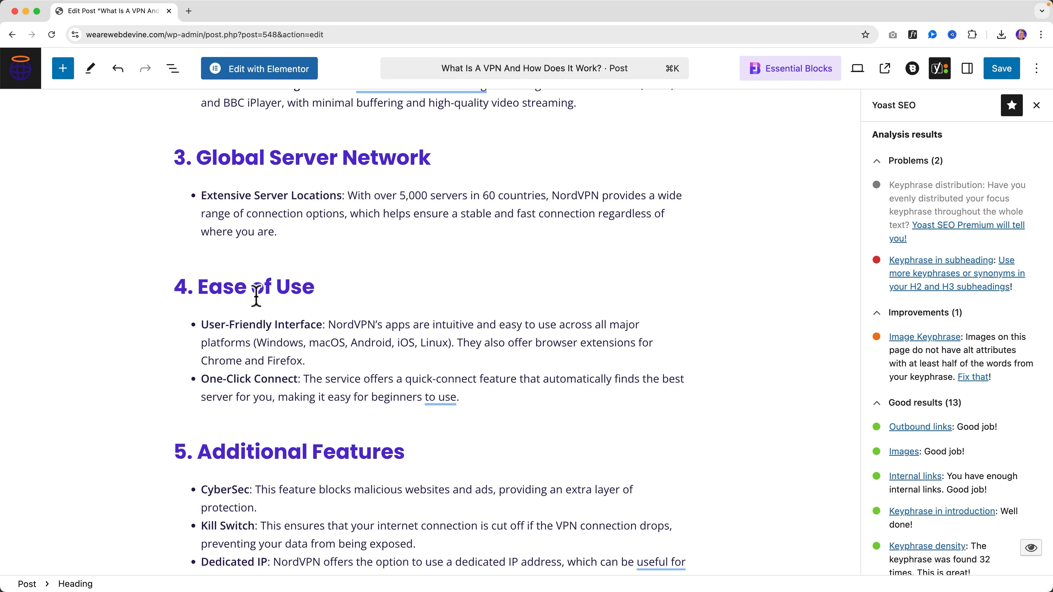
scroll(256, 296, down, 10)
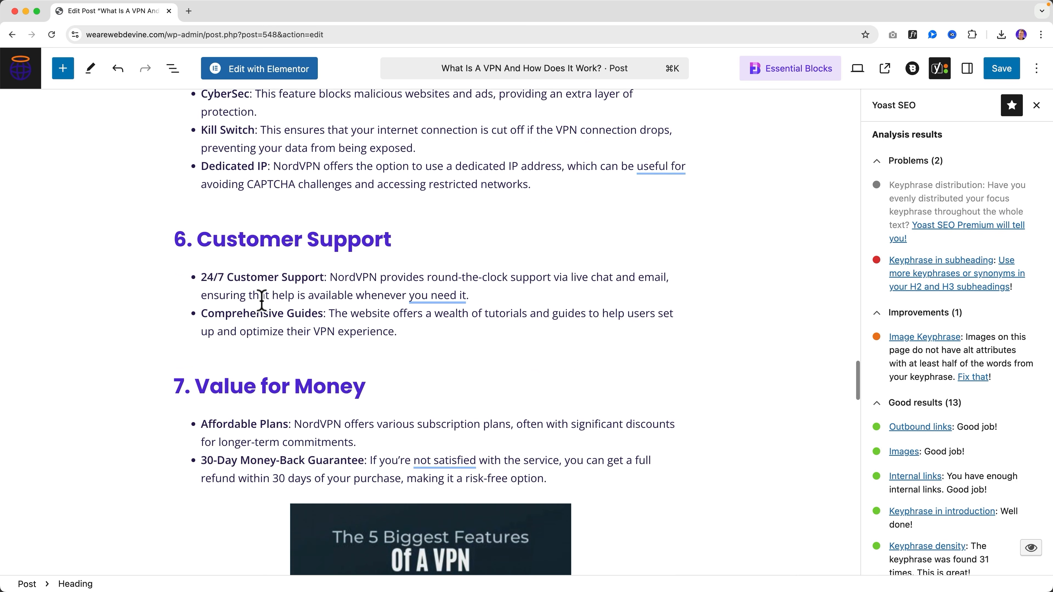
scroll(262, 302, down, 5)
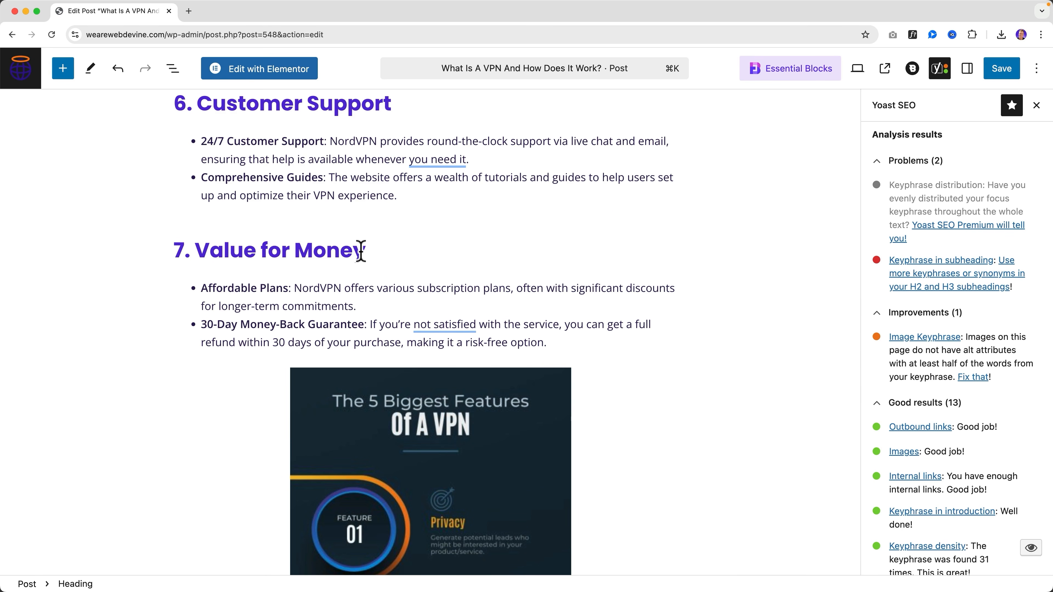
click(361, 251)
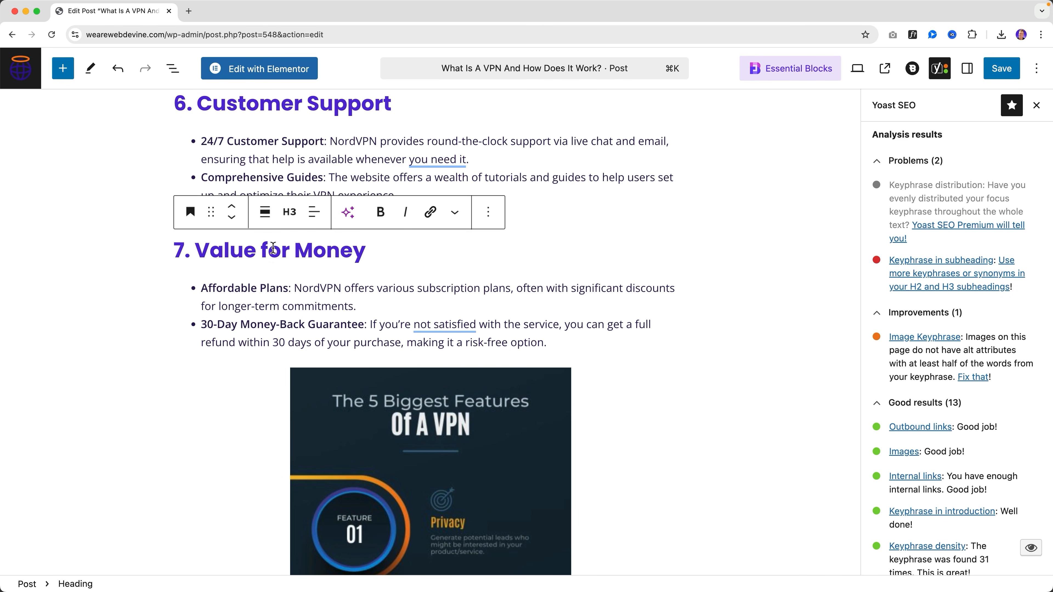
scroll(273, 249, up, 7)
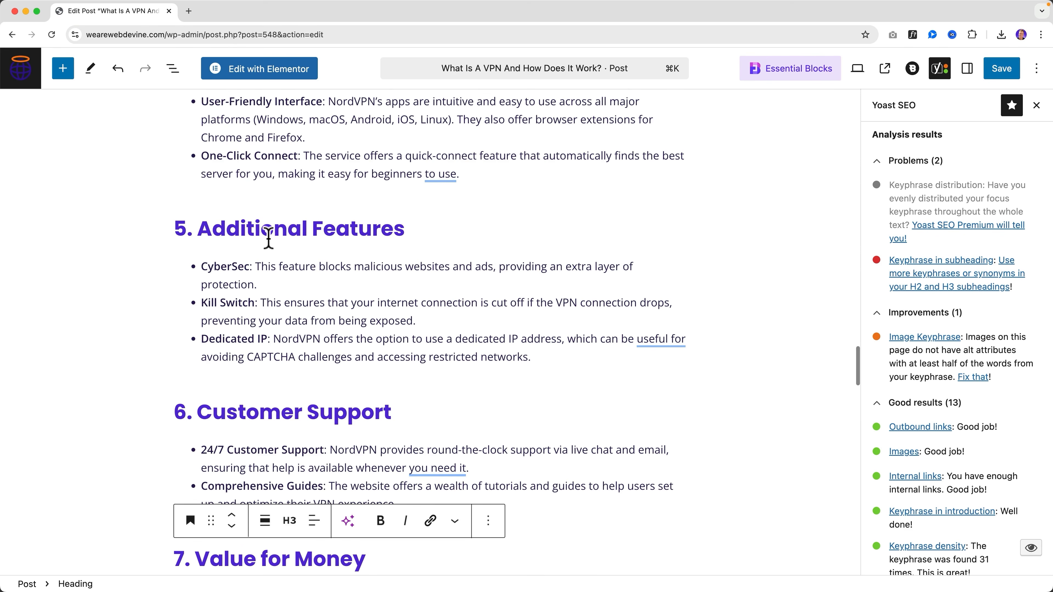
scroll(278, 230, up, 1)
triple_click(399, 262)
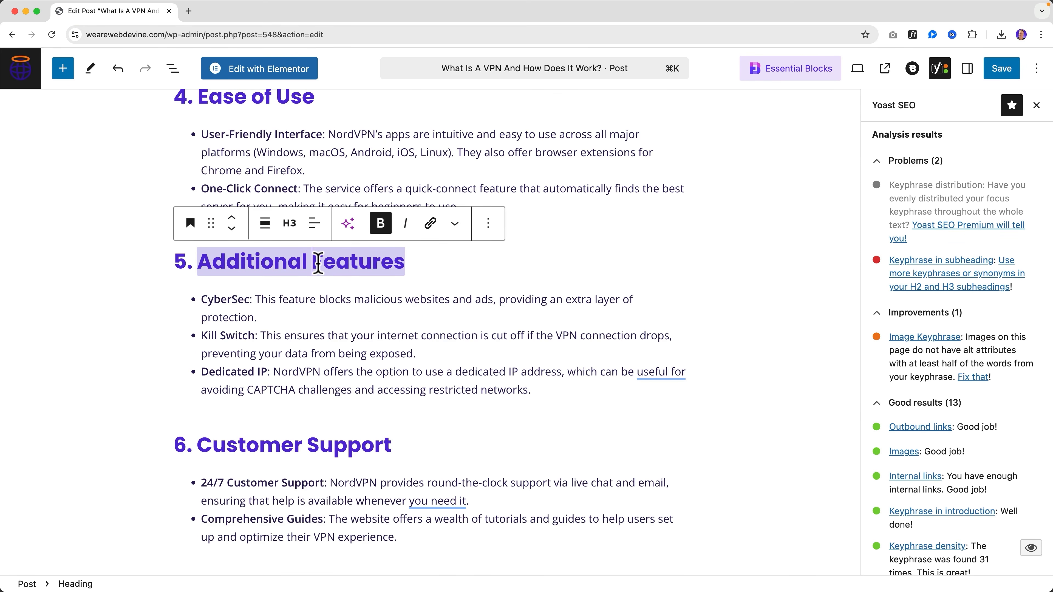
text(VPN)
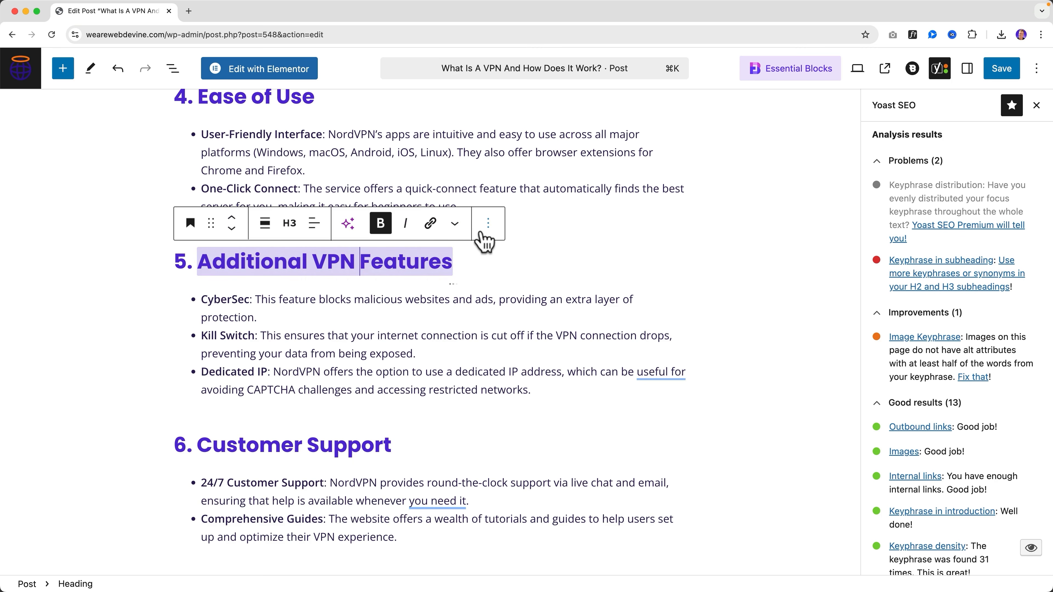
Step: Save the post and reopen its Yoast SEO overview to refresh the analysis
click(479, 234)
click(572, 219)
click(992, 68)
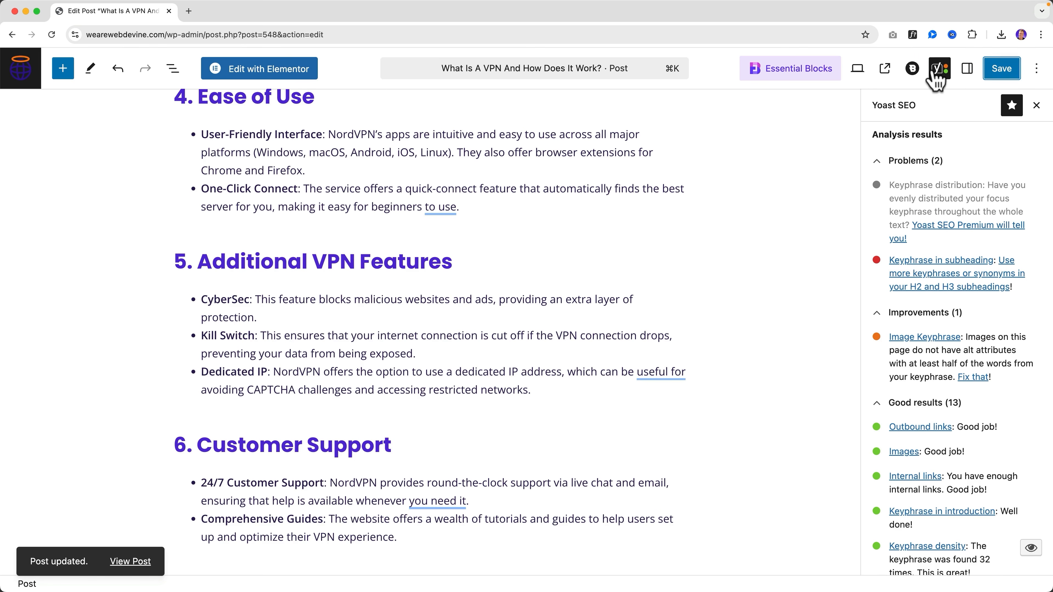
click(934, 73)
click(935, 72)
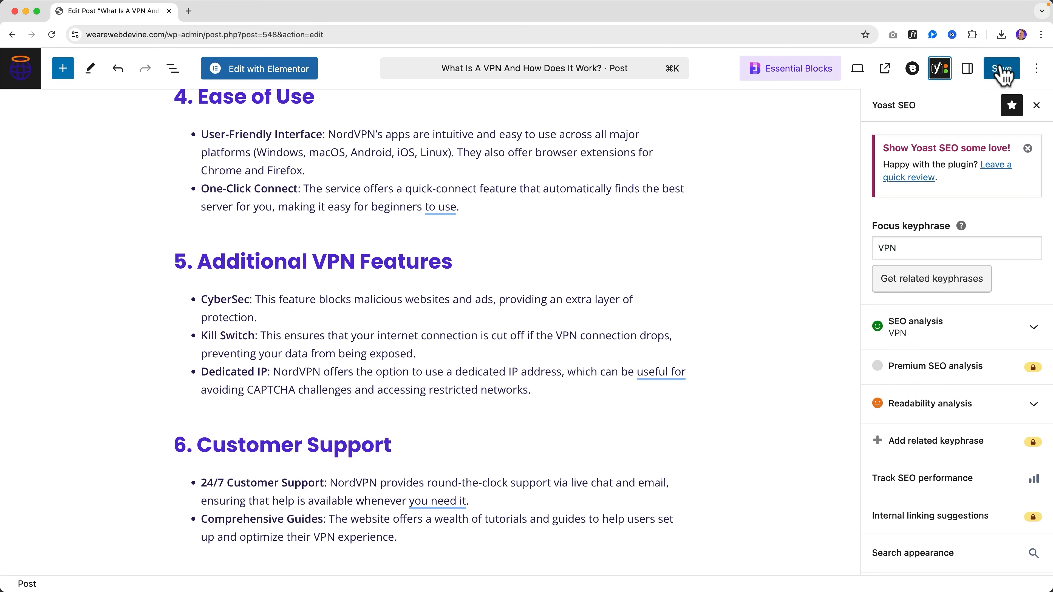
click(1004, 74)
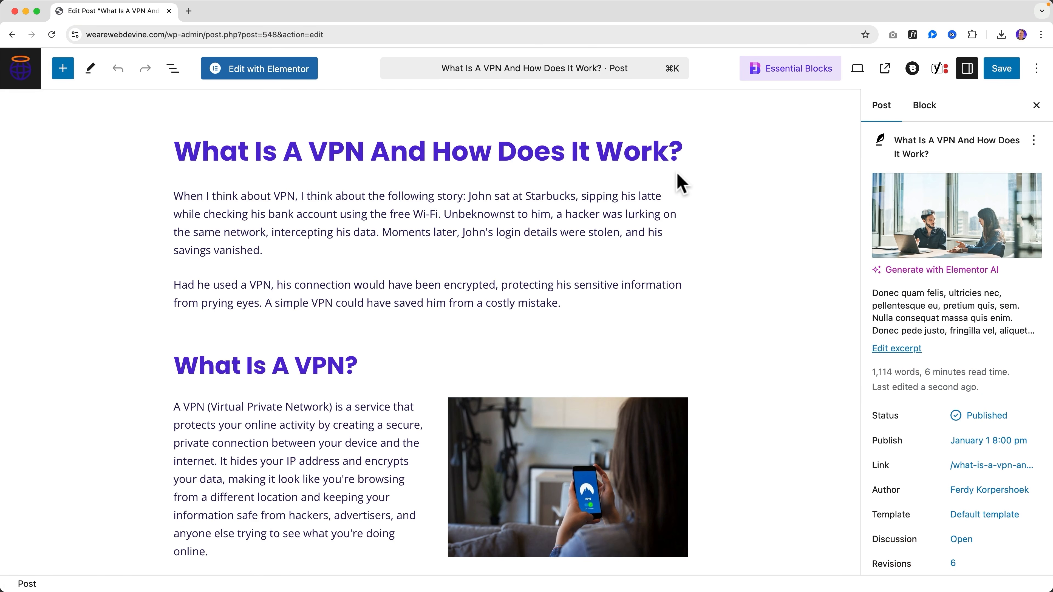
Step: Open the VPN post's Yoast readability analysis and review its suggested improvements
click(940, 68)
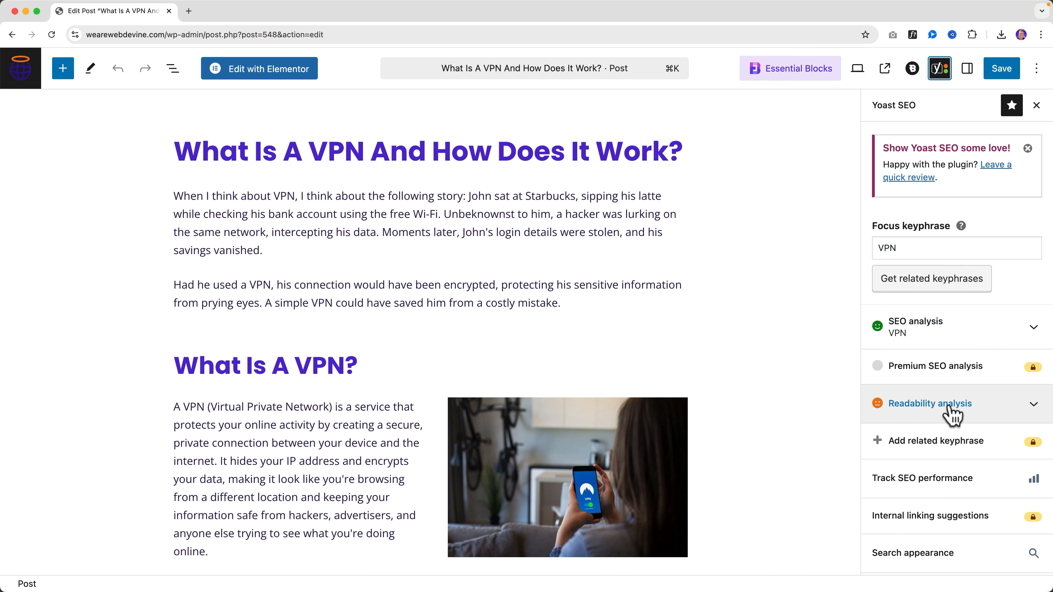
click(1022, 414)
scroll(965, 394, down, 5)
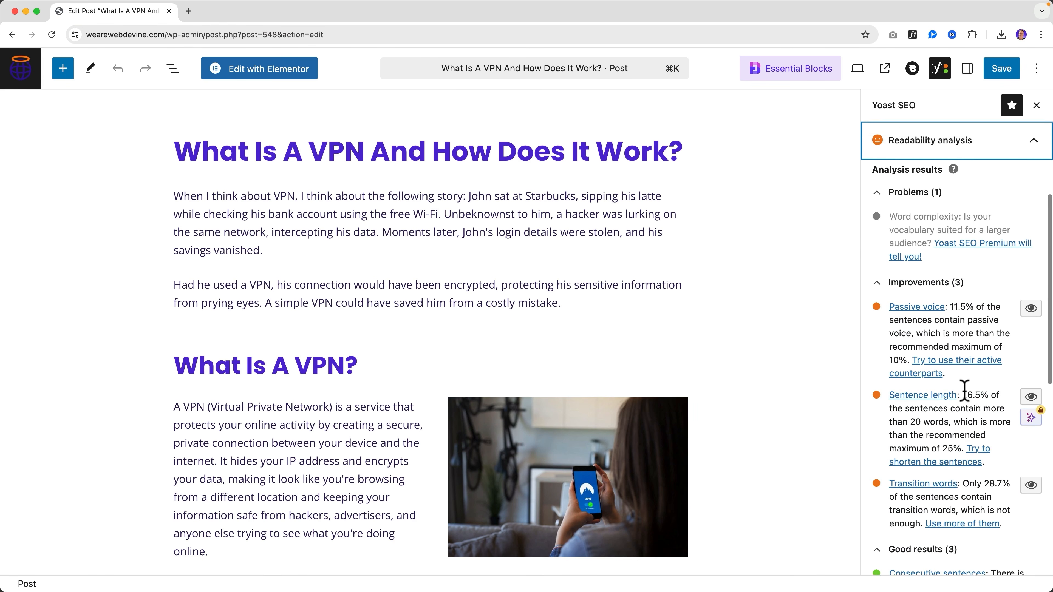
scroll(980, 321, down, 2)
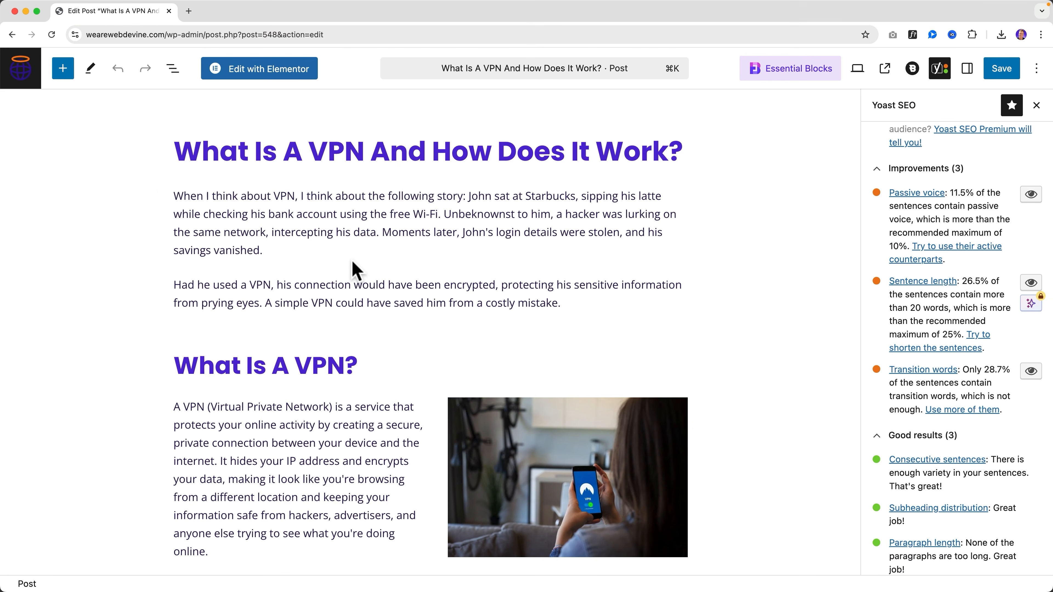
Step: Copy the "What Is A VPN?" paragraph and submit it to ChatGPT with the prompt "Make this text less passive and more active:"
scroll(345, 258, down, 10)
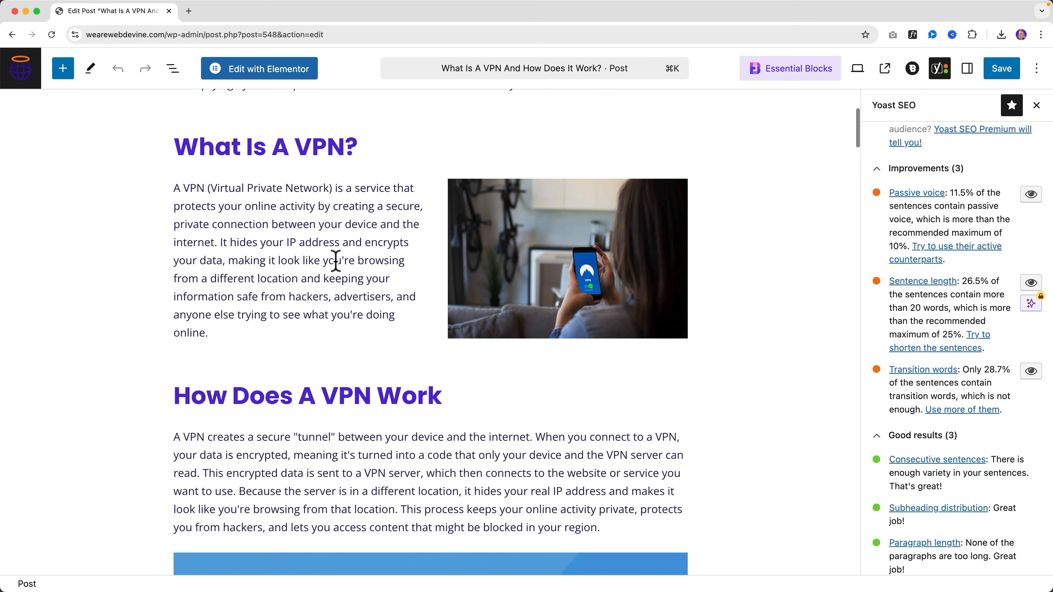
scroll(338, 263, up, 10)
scroll(338, 261, down, 7)
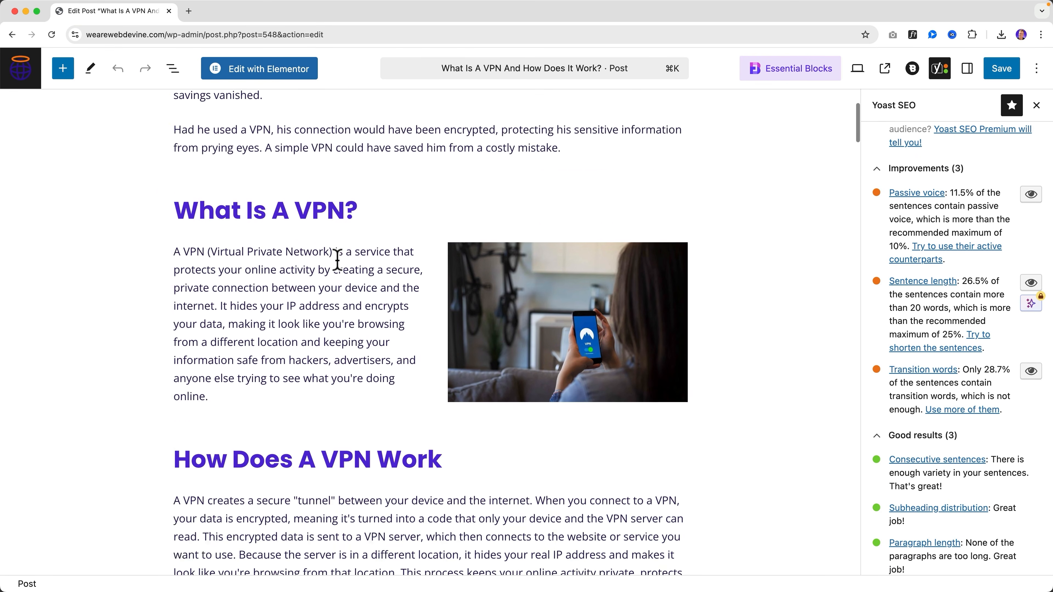
drag(227, 269, 169, 141)
key(super+c)
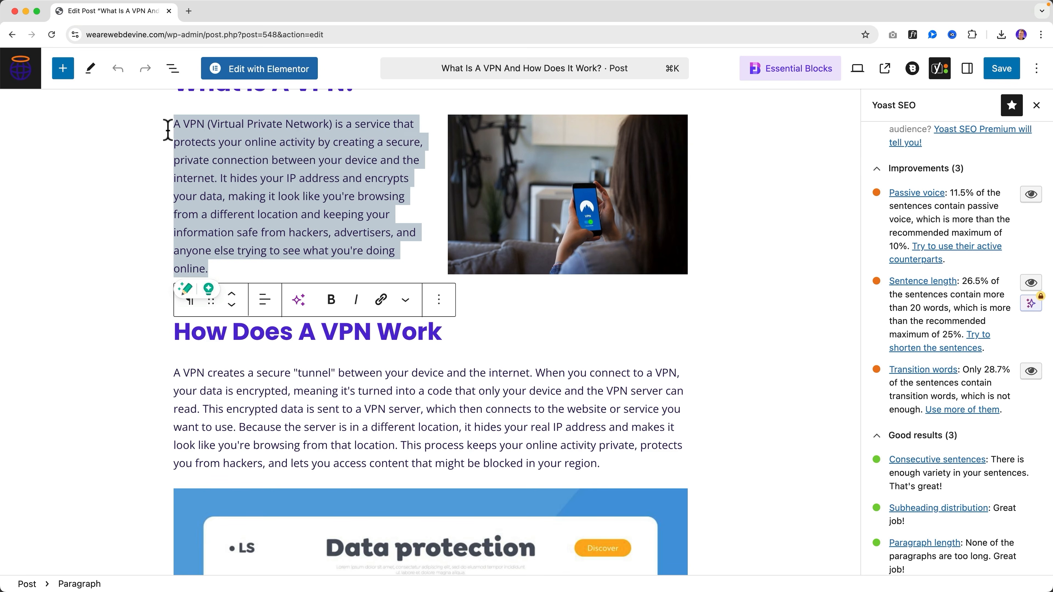
scroll(170, 139, up, 3)
click(188, 11)
text(chat.openai.com)
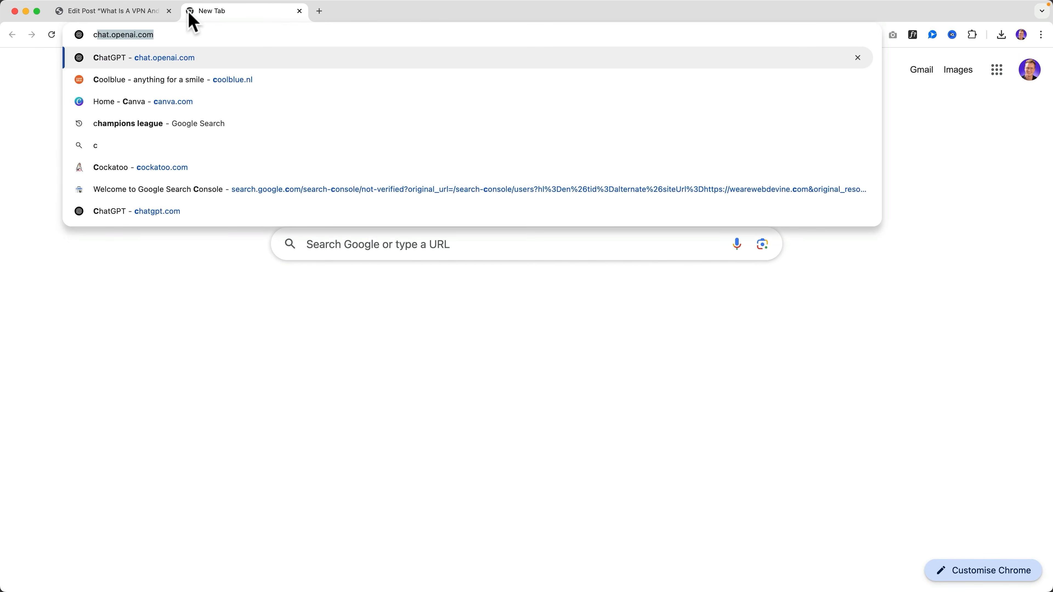
key(Return)
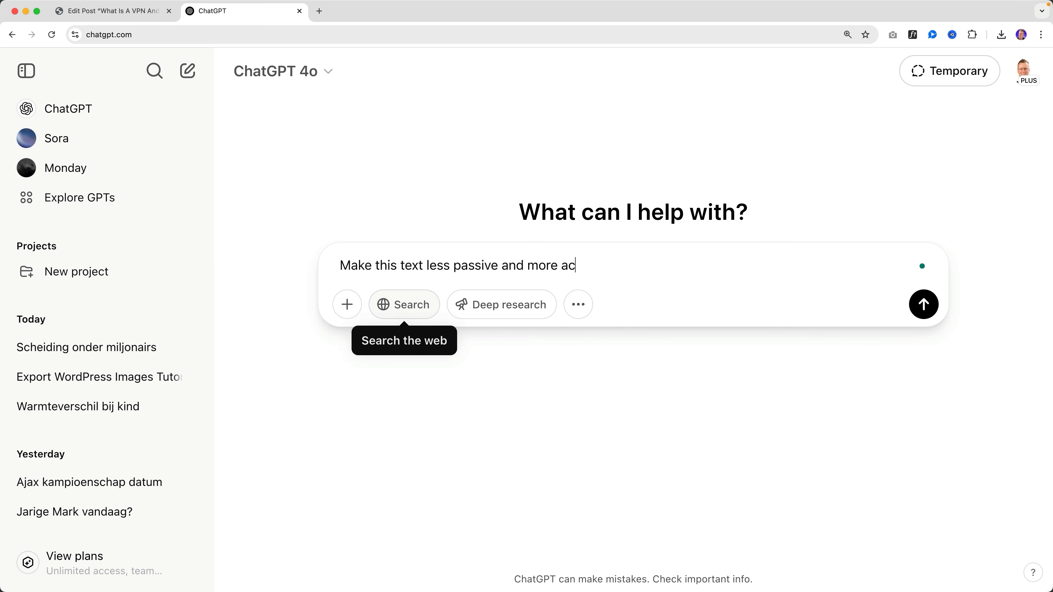
text(:)
key(super+v)
key(Return)
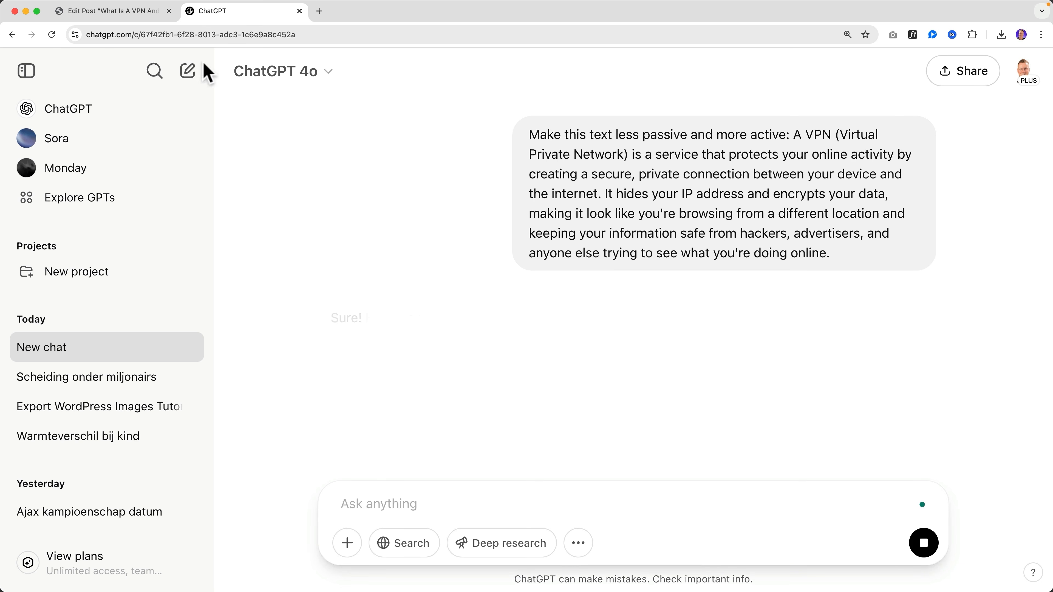
Step: Replace the post's "What Is A VPN?" paragraph with the more active version written by ChatGPT
click(150, 15)
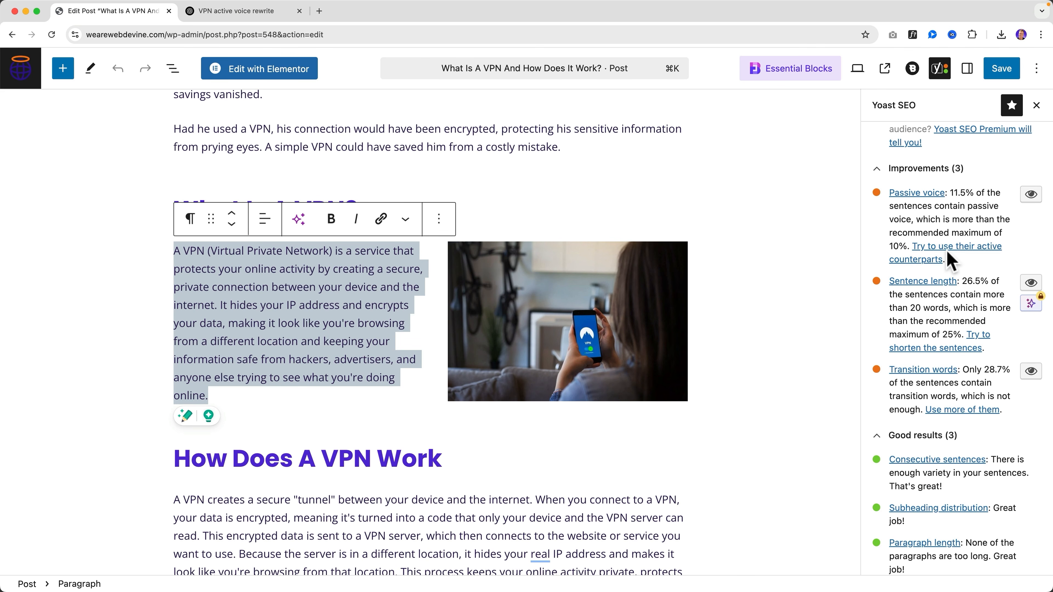
click(273, 12)
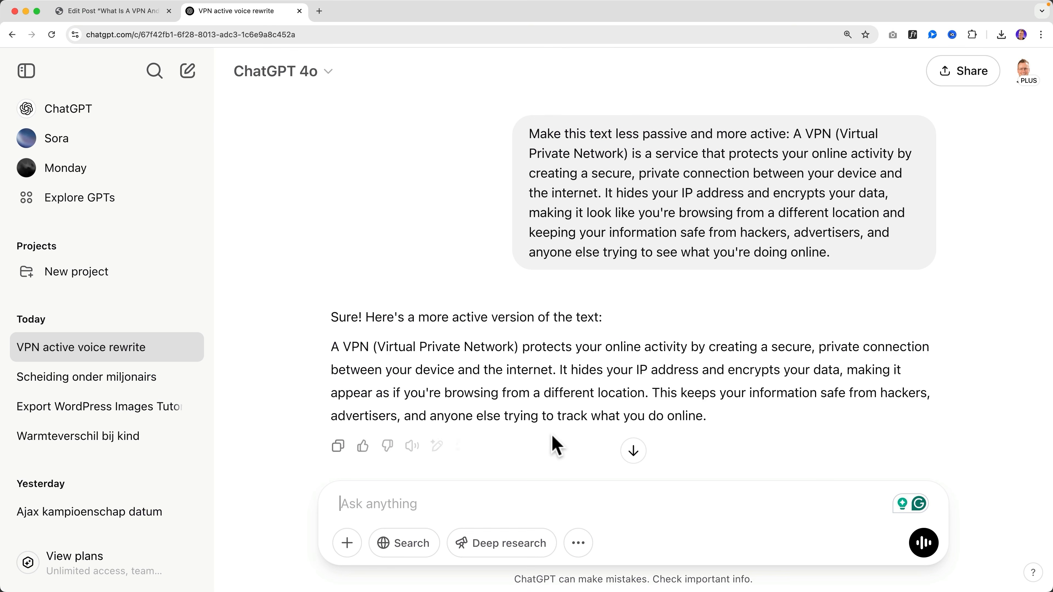
scroll(666, 367, down, 1)
drag(714, 364, 332, 312)
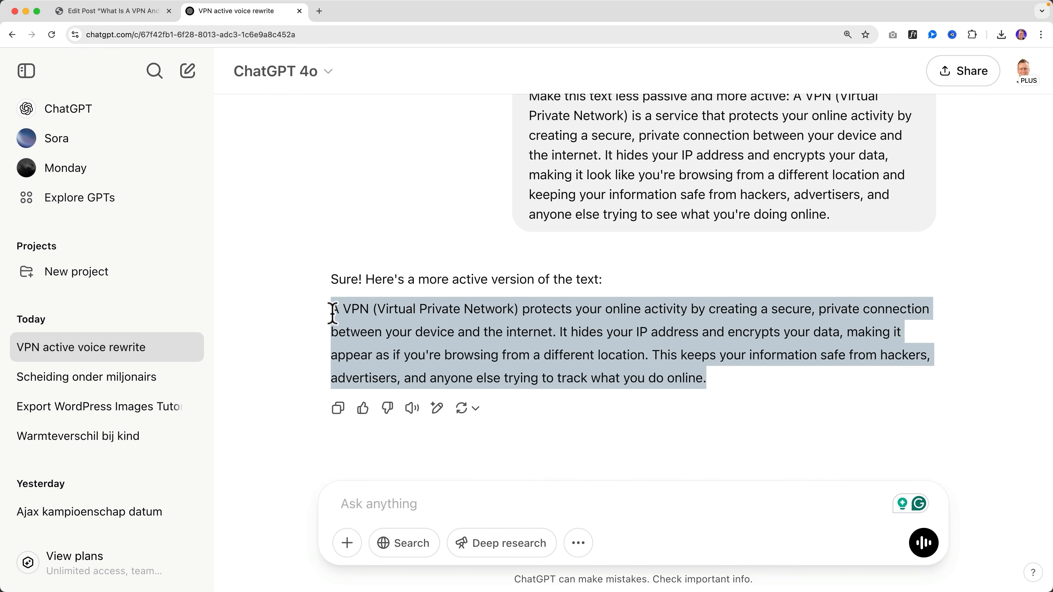
click(137, 17)
text(A VPN (Virtual Private Network) protects your online activity by creating a secure, private connection between your device and the internet. It hides your IP address and encrypts your data, making it appear as if you're browsing from a different location. This keeps your information safe from hackers, advertisers, and anyone else trying to track what you do online. How Does A VPN Work A VPN creates a secure "tunnel" between your device and the internet. As soon as you connect, it encrypts your data—turning it into a code that only your device and the VPN server can understand. The VPN server then takes over, sending your request to the website or service you want to access. Since the server sits in a different location, it masks your real IP address and makes it look like you're browsing from somewhere else. This way, you stay private online, block hackers from snooping, and unlock content that’s restricted in your region.)
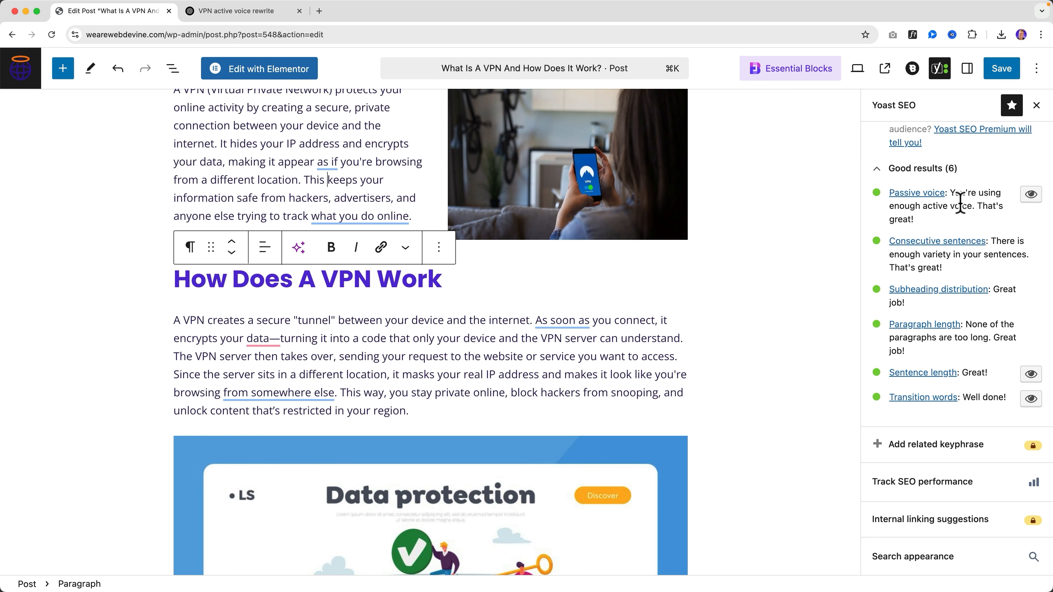
Step: Review the updated readability results, collapse the readability analysis, and save the post
scroll(961, 224, up, 4)
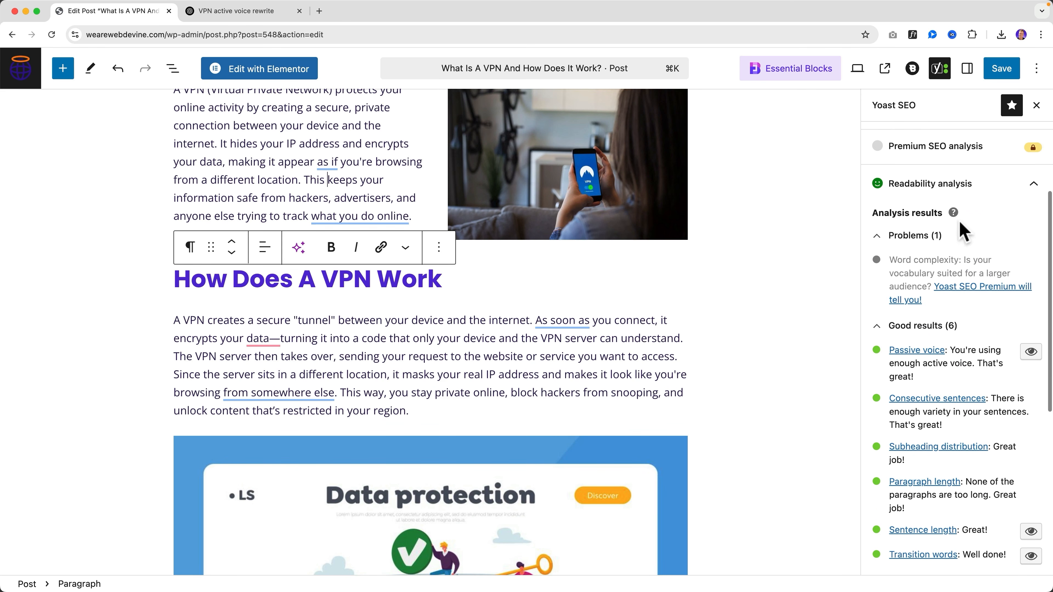
scroll(949, 220, down, 6)
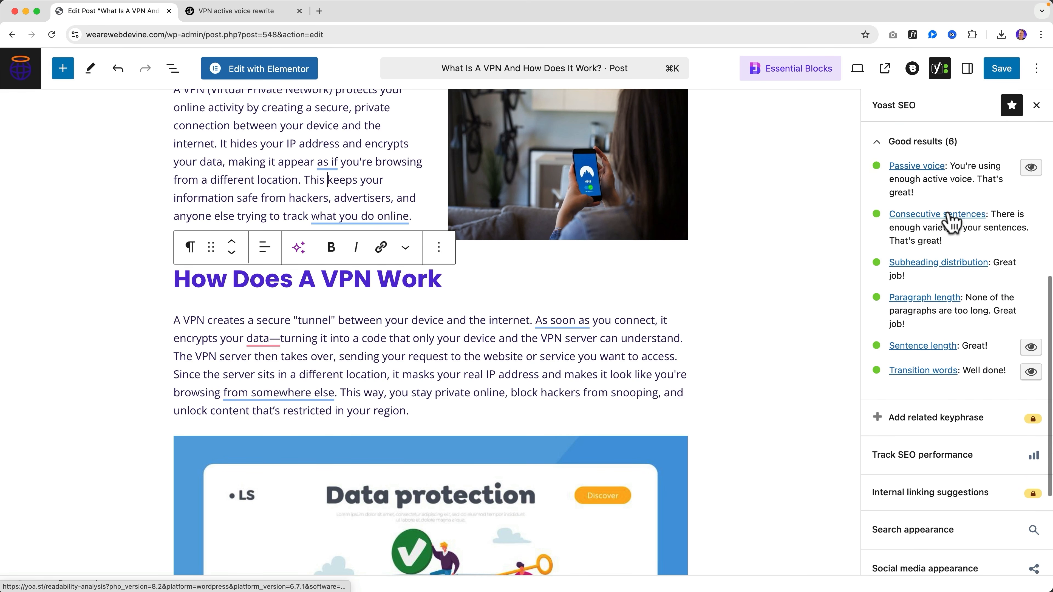
scroll(941, 251, up, 6)
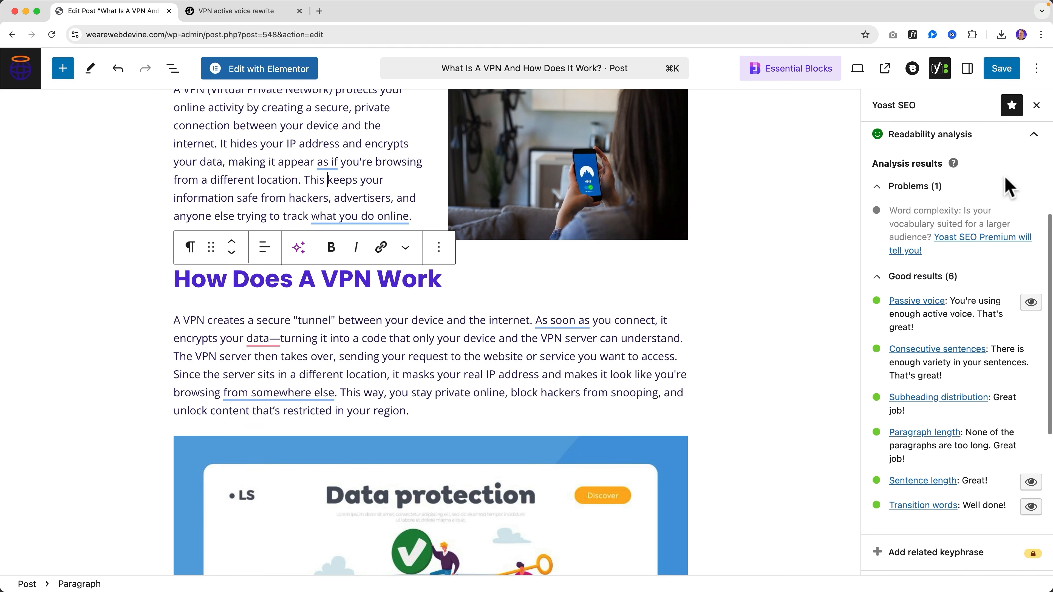
click(1033, 181)
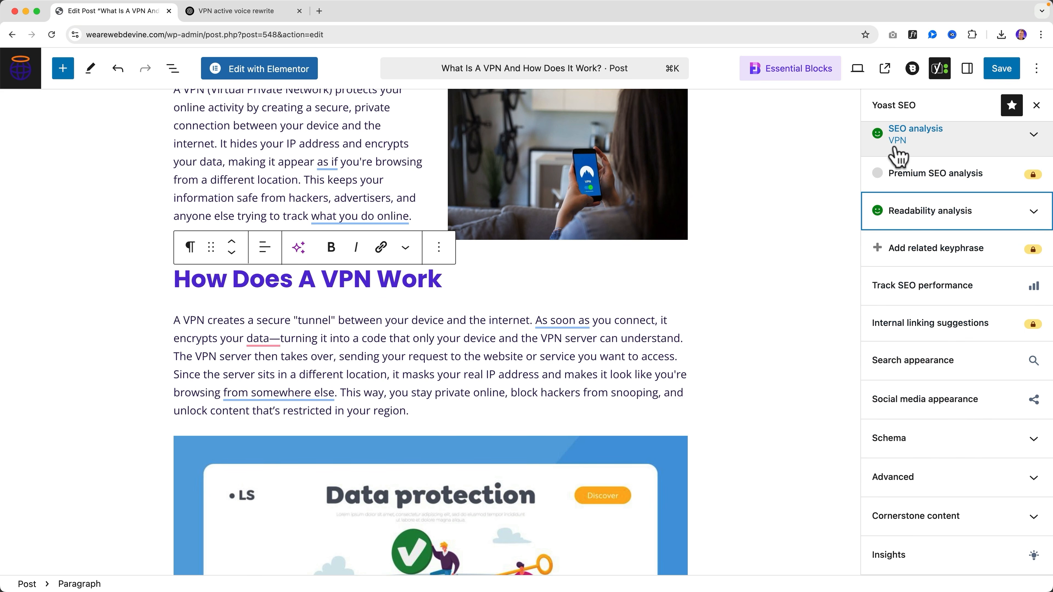
click(999, 75)
click(998, 75)
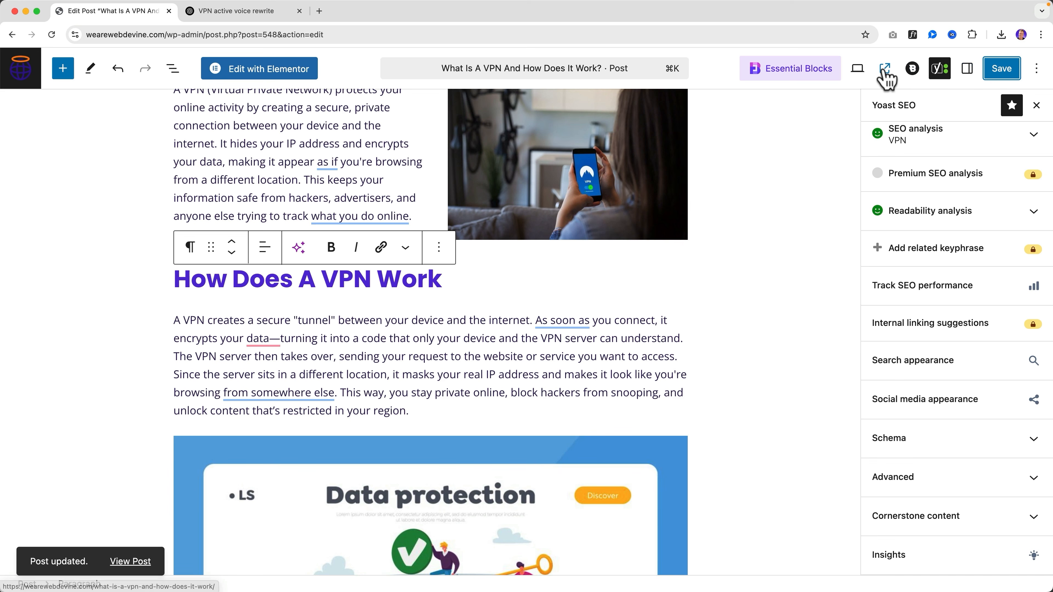
Step: View the live post, run the Google Rich Results Test on it, review the test results, and close them
click(885, 69)
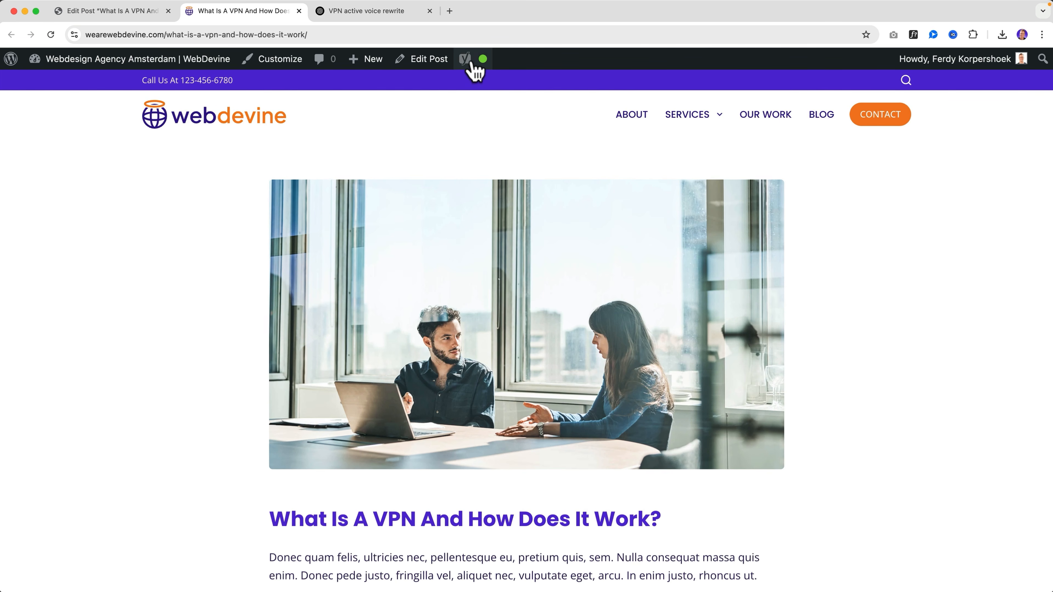
mouse_move(466, 62)
mouse_move(528, 266)
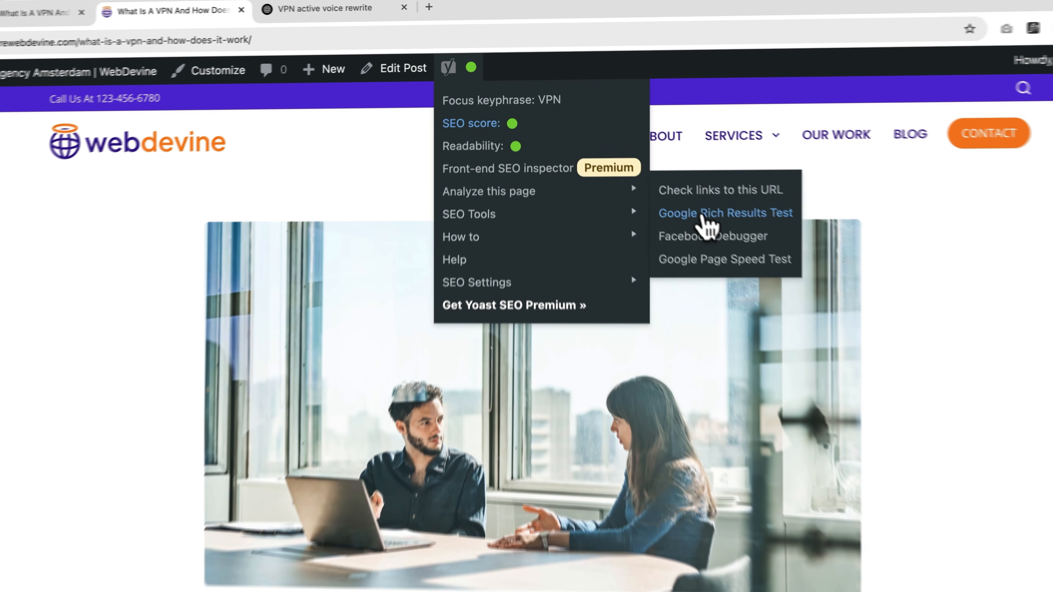
click(787, 299)
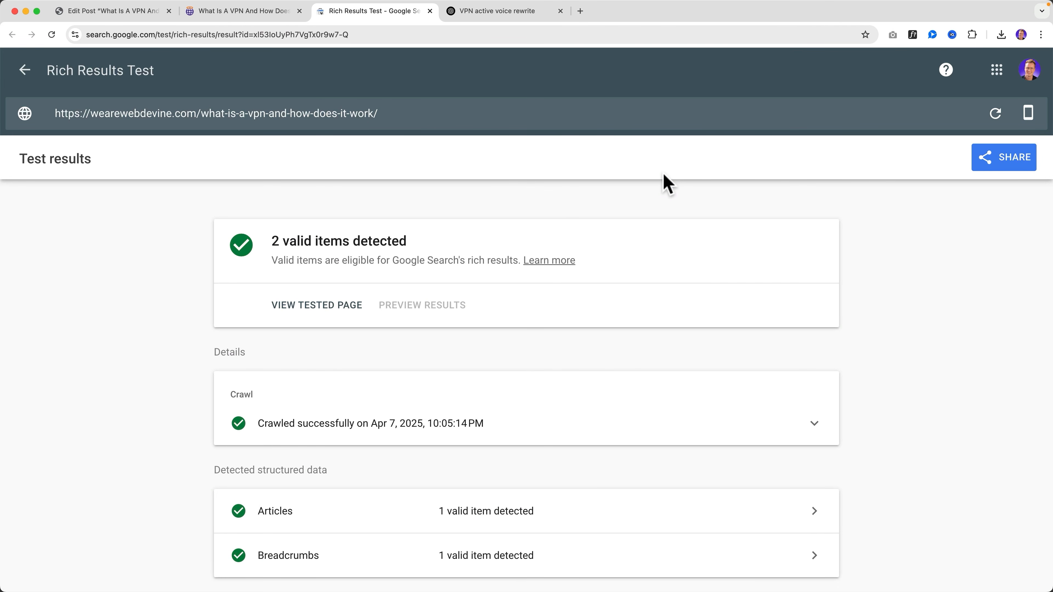
scroll(444, 210, down, 4)
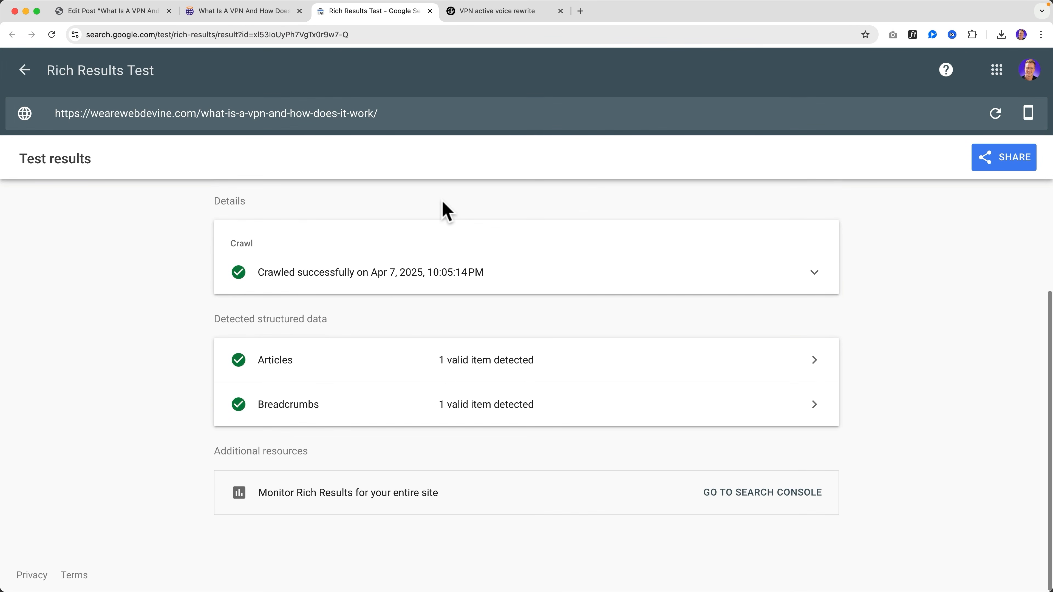
scroll(442, 203, up, 4)
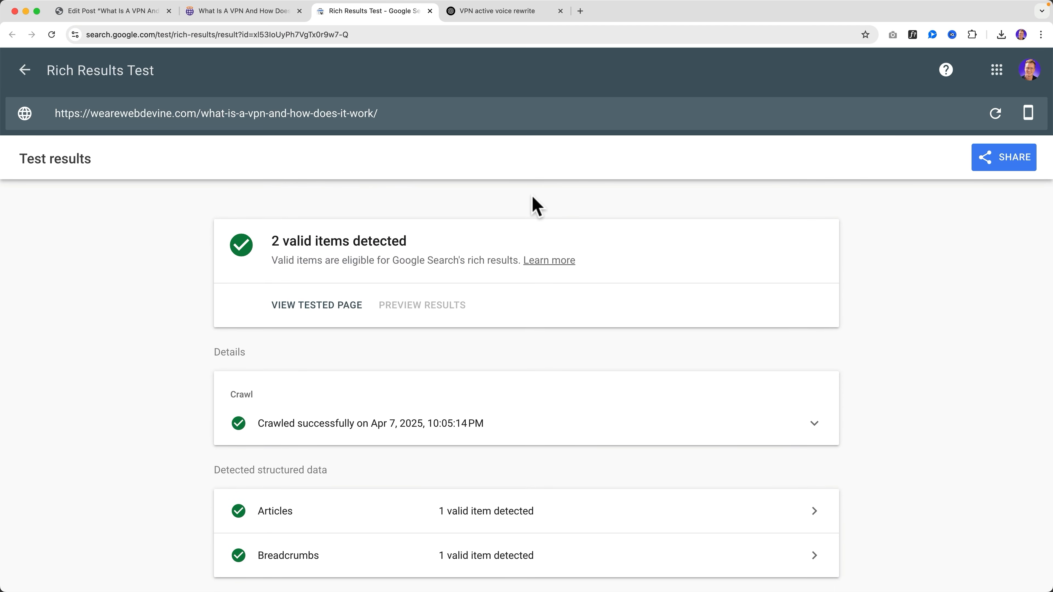
click(428, 12)
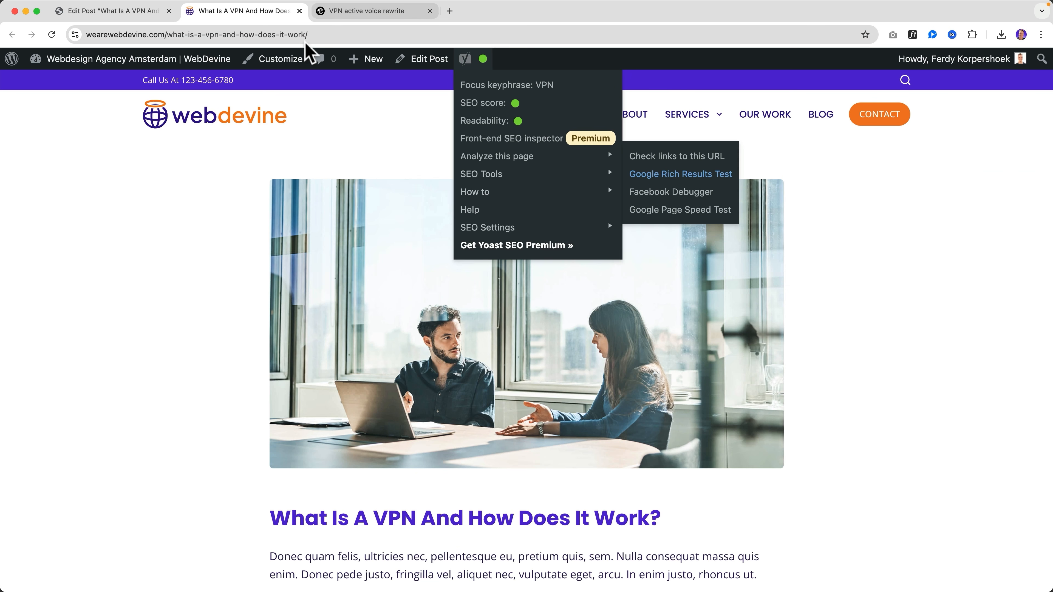
Step: Copy the live VPN post's URL and search Google for it in a new browser tab
click(307, 34)
key(super+c)
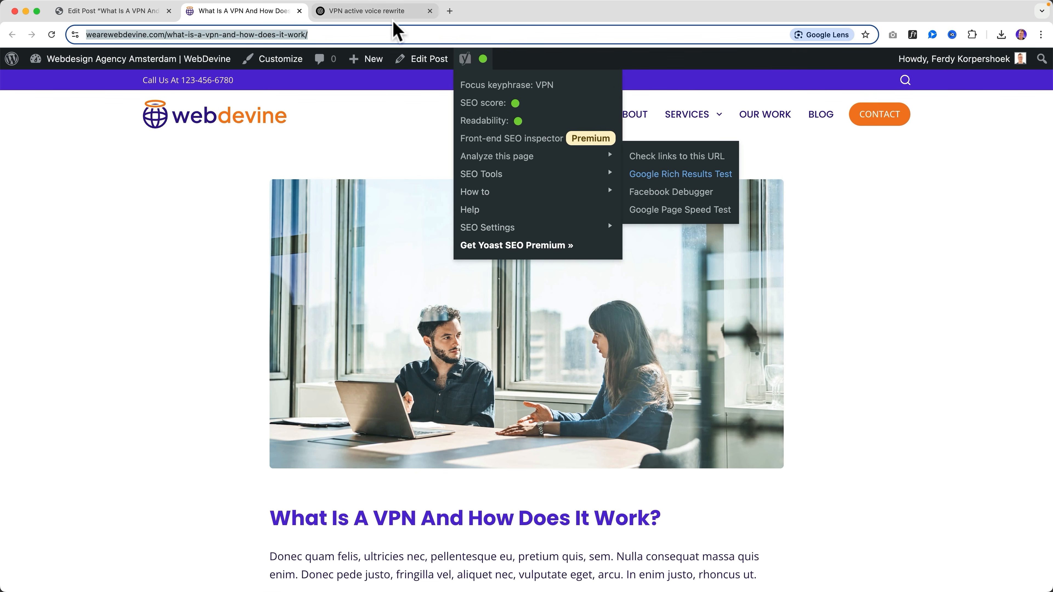
click(450, 11)
text(goo)
key(Return)
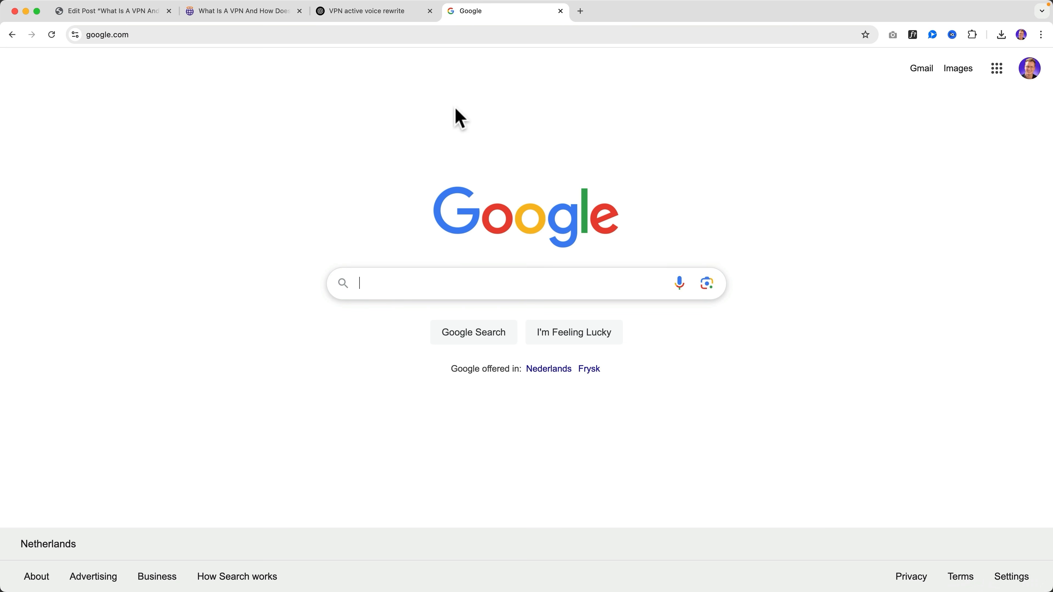
key(super+v)
key(Return)
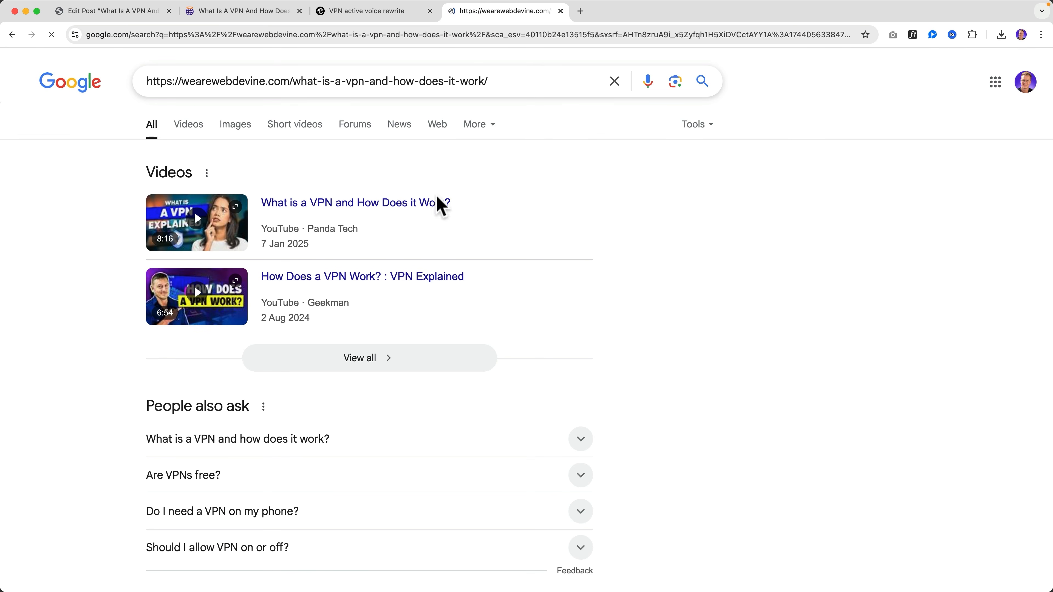
Step: Look through the Google results for a listing of the VPN post, and close the results tab
scroll(439, 207, down, 10)
scroll(439, 224, down, 4)
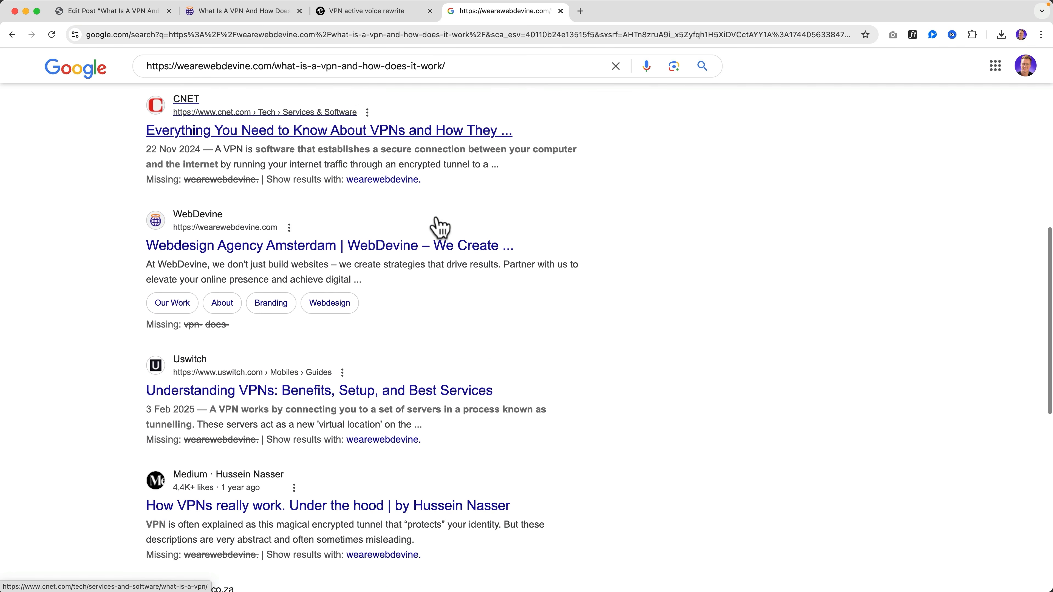
scroll(439, 274, down, 9)
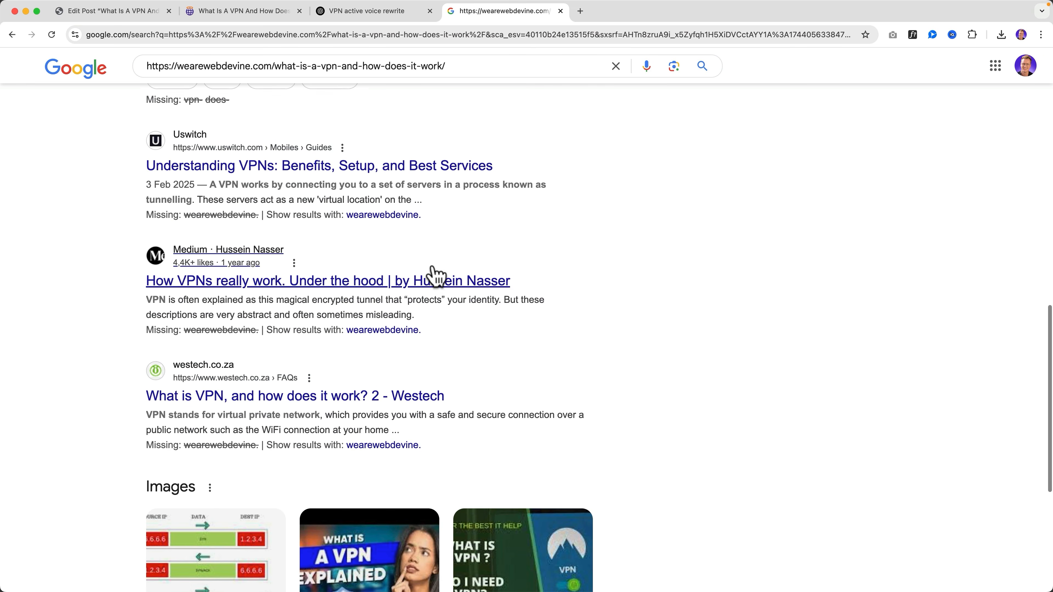
scroll(438, 274, up, 20)
scroll(438, 273, up, 2)
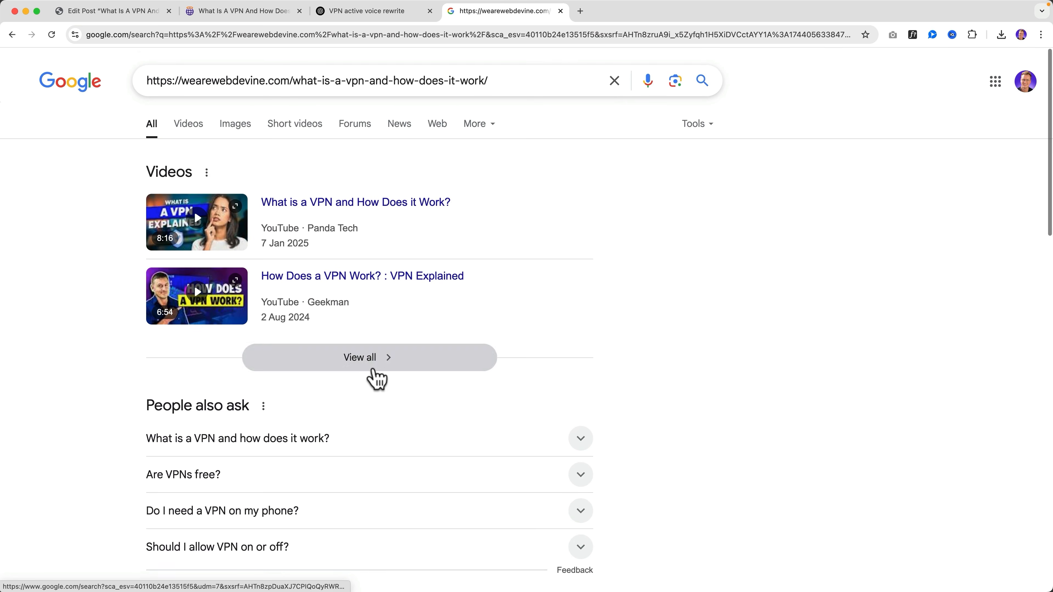
scroll(376, 376, down, 10)
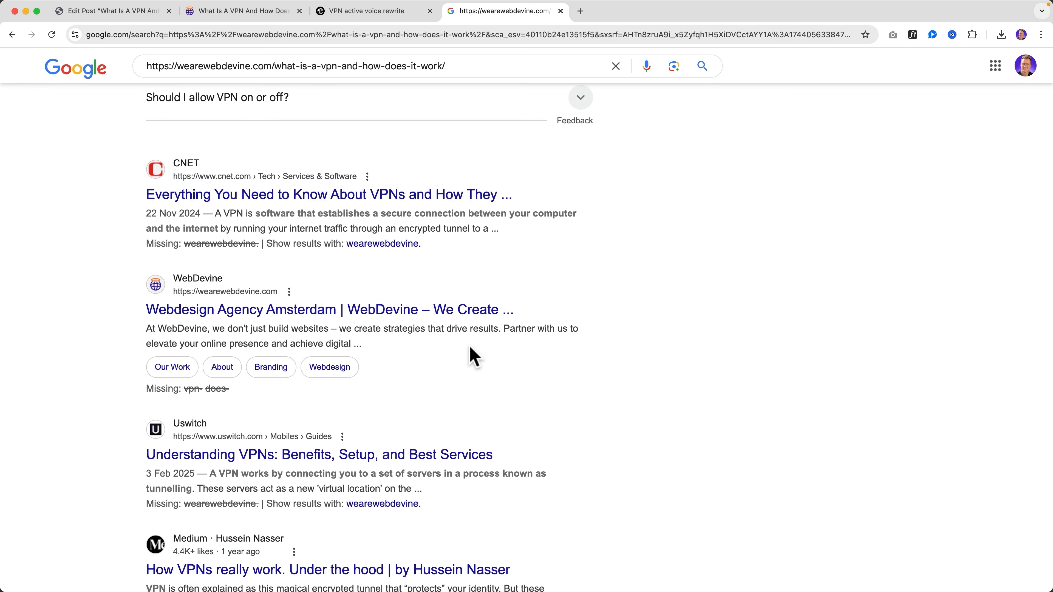
scroll(470, 355, up, 10)
key(super+w)
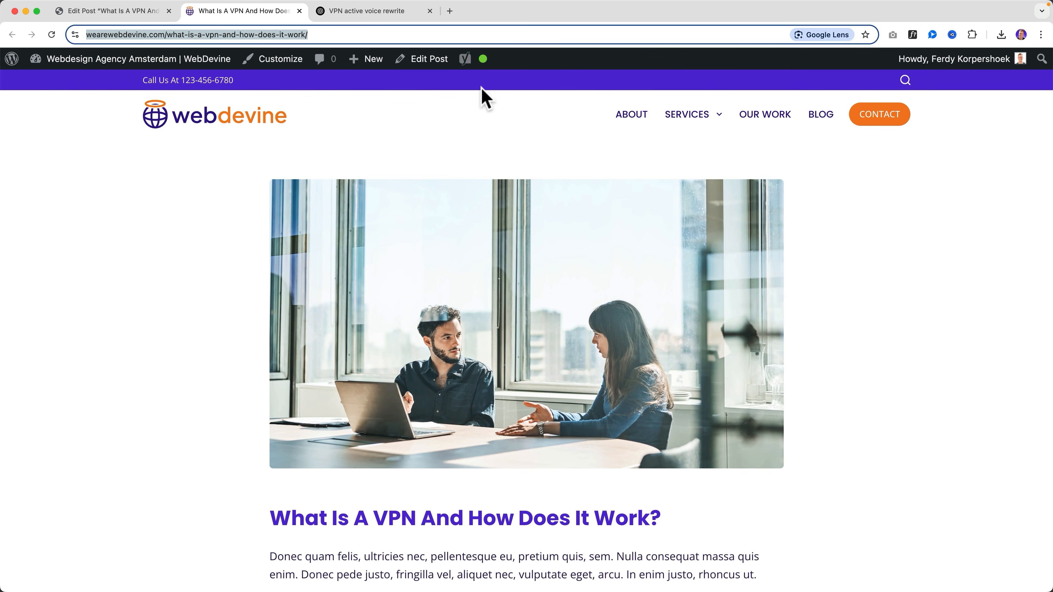
Step: Open the live VPN post in the WordPress editor and display its Yoast SEO settings
mouse_move(478, 68)
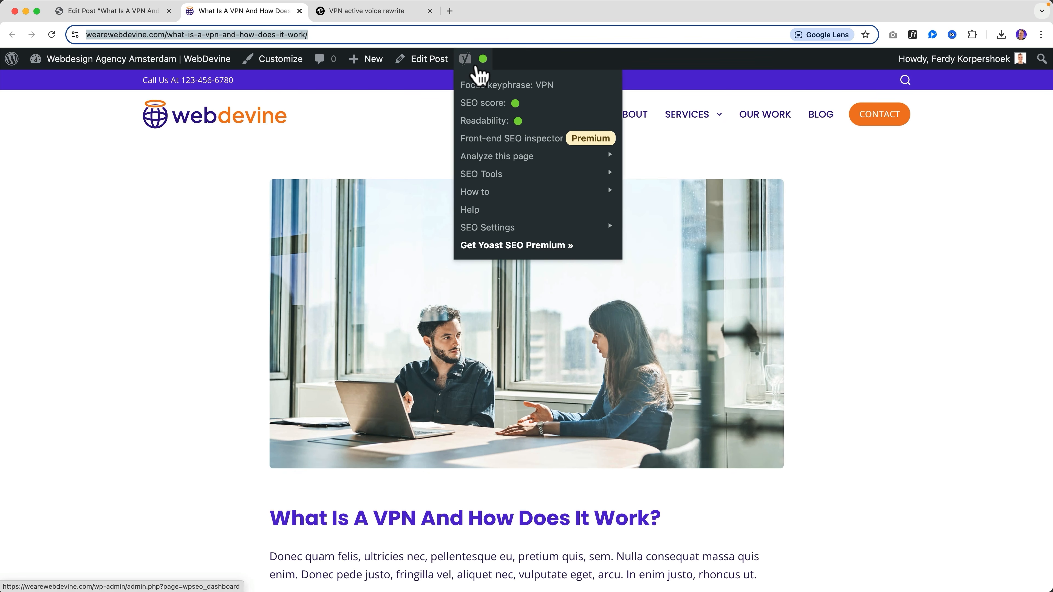
click(371, 158)
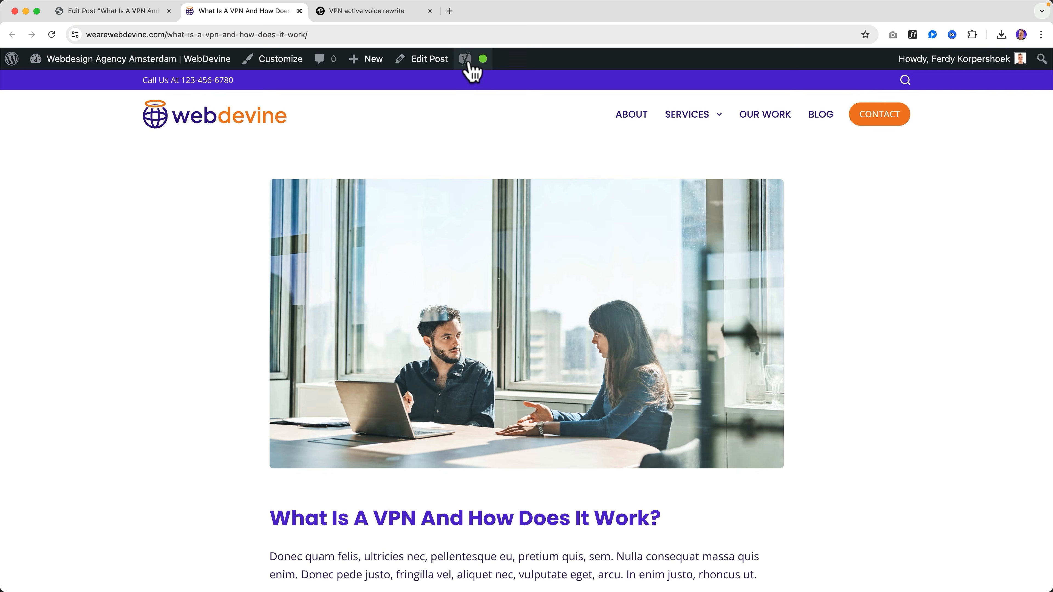
click(413, 65)
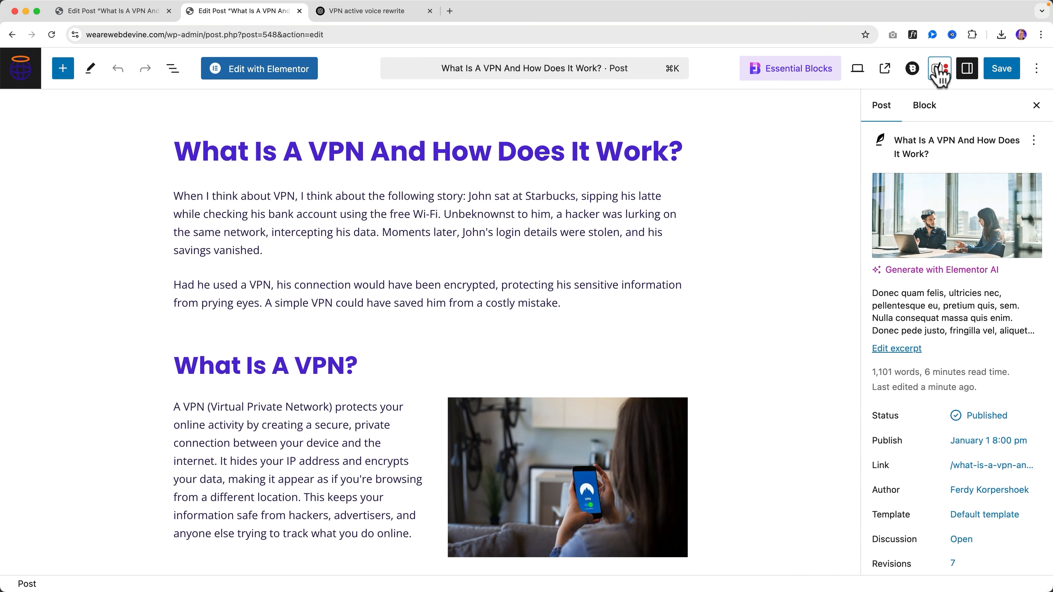
click(939, 70)
scroll(1002, 296, down, 5)
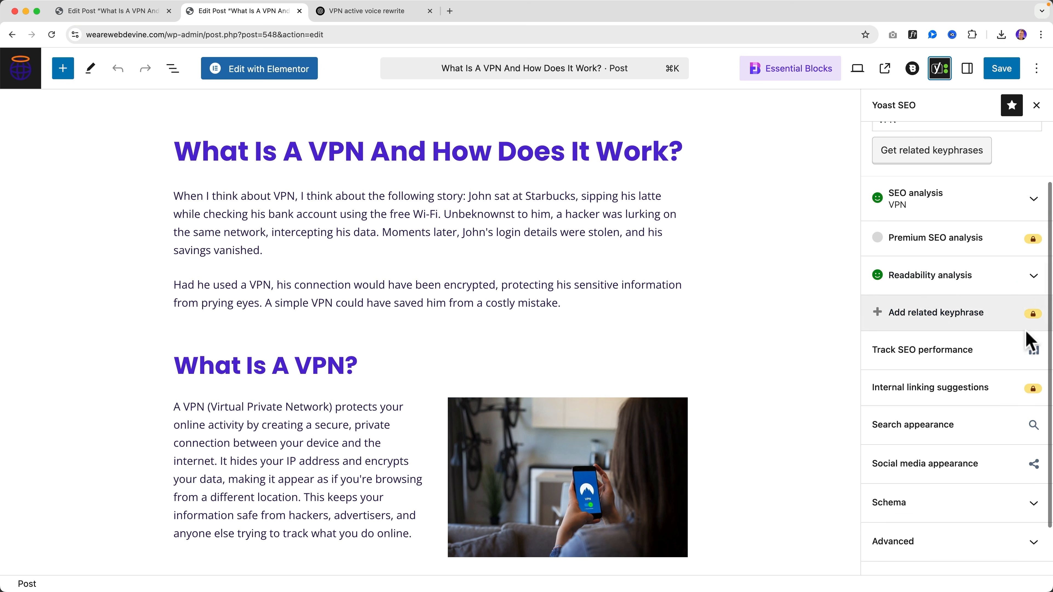
scroll(999, 363, up, 5)
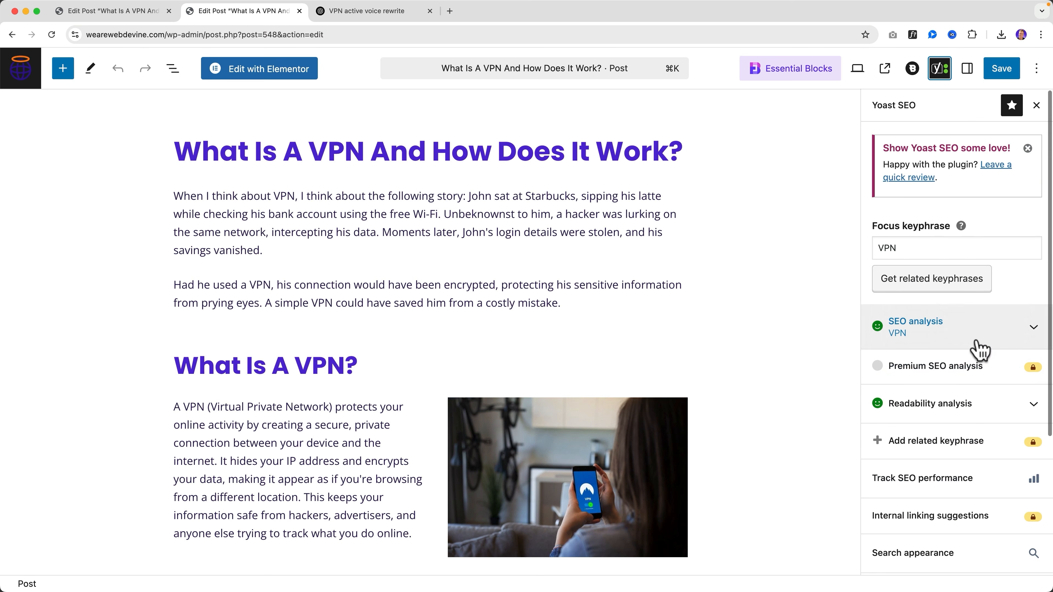
Step: Expand the VPN post's SEO analysis and review its problems, improvements and good results
click(1003, 336)
scroll(993, 335, down, 10)
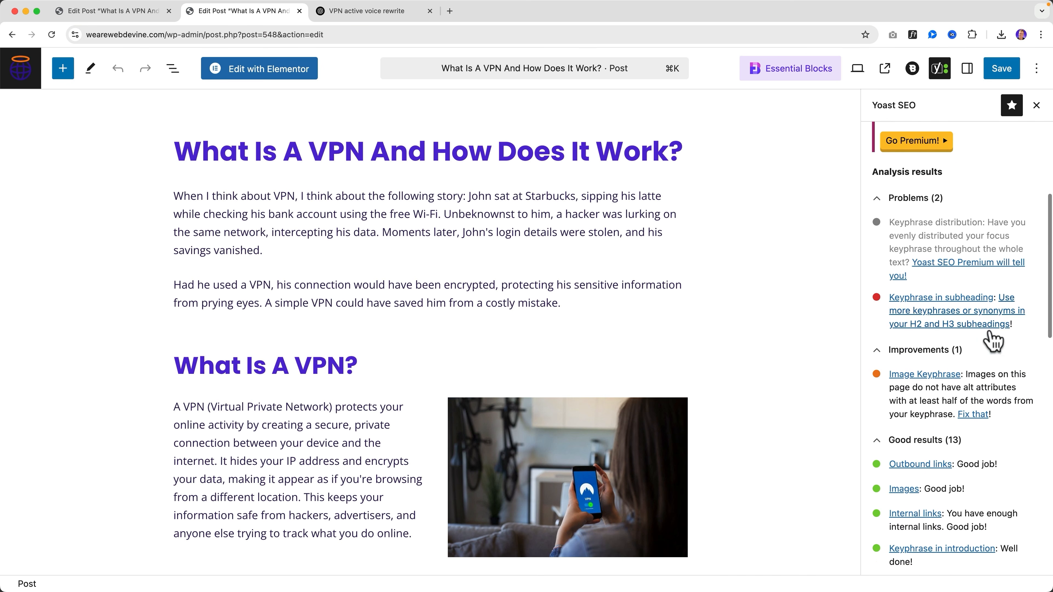
scroll(992, 335, down, 10)
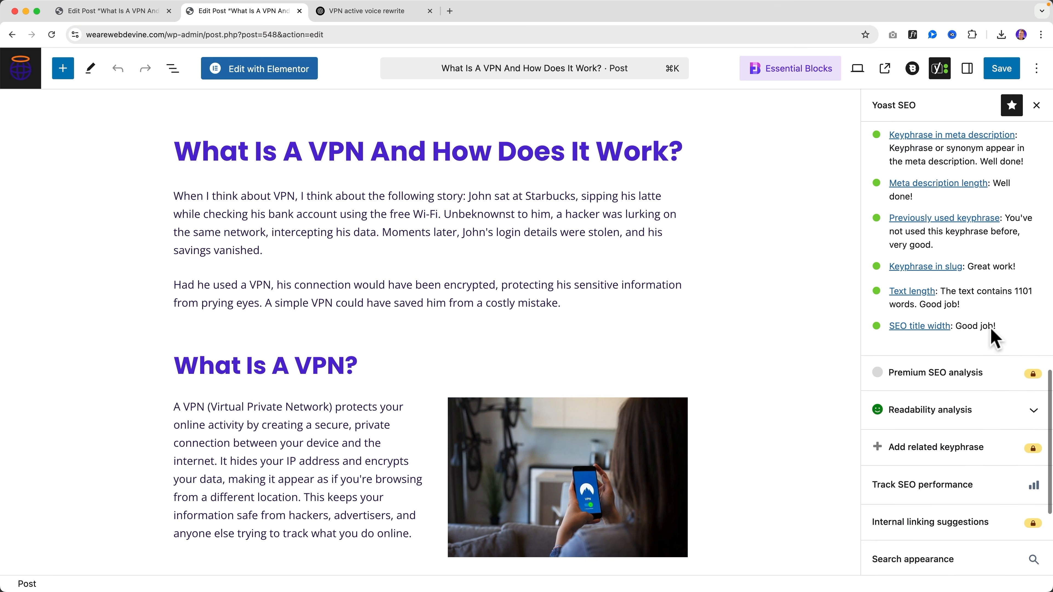
click(983, 265)
click(983, 266)
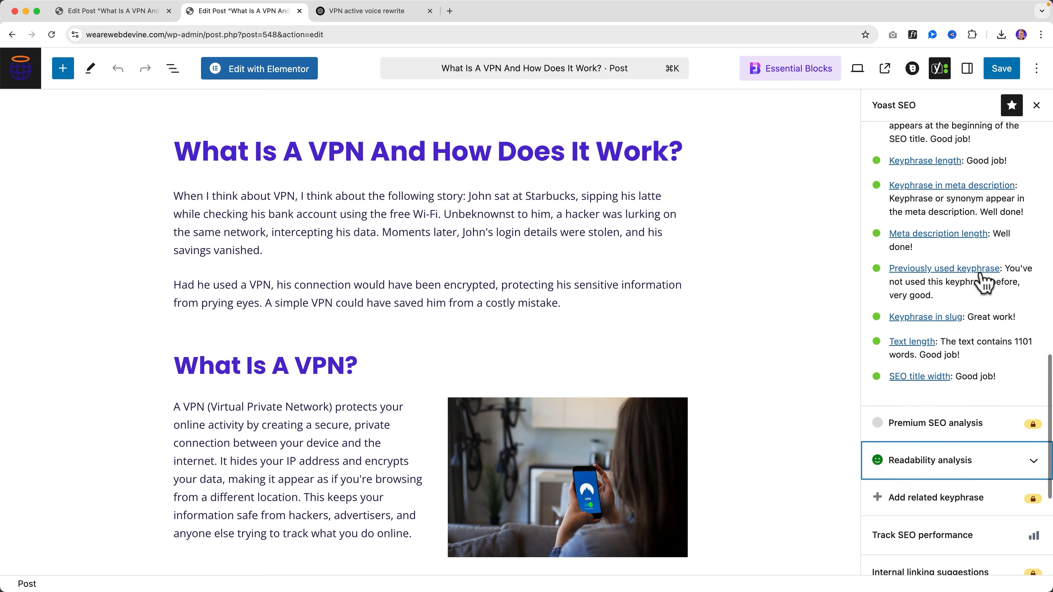
scroll(916, 280, up, 8)
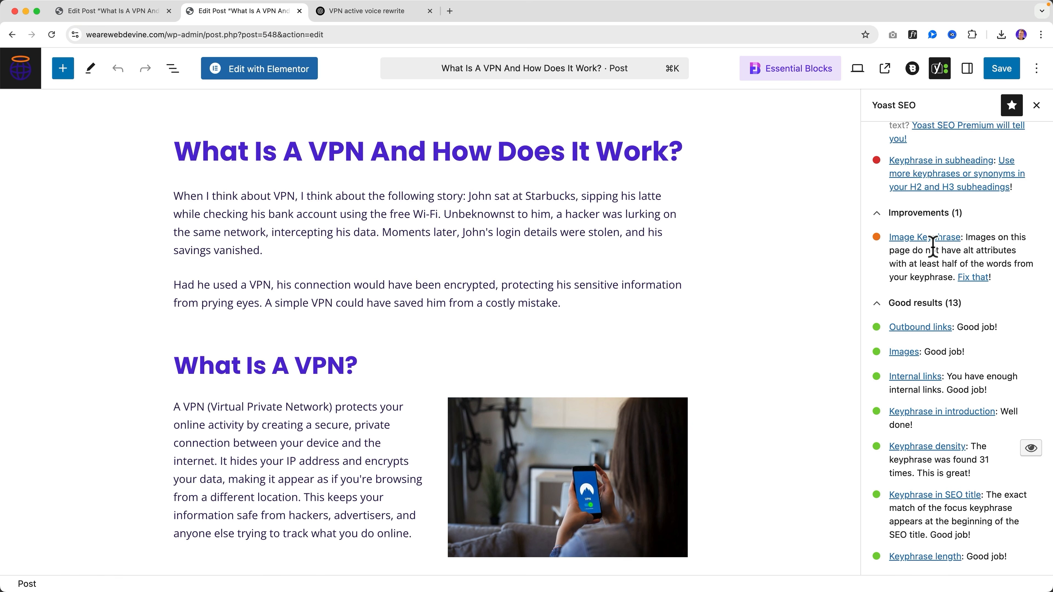
Step: Set the alternative text of the image beside the "What Is A VPN?" paragraph to "VPN"
scroll(558, 289, down, 7)
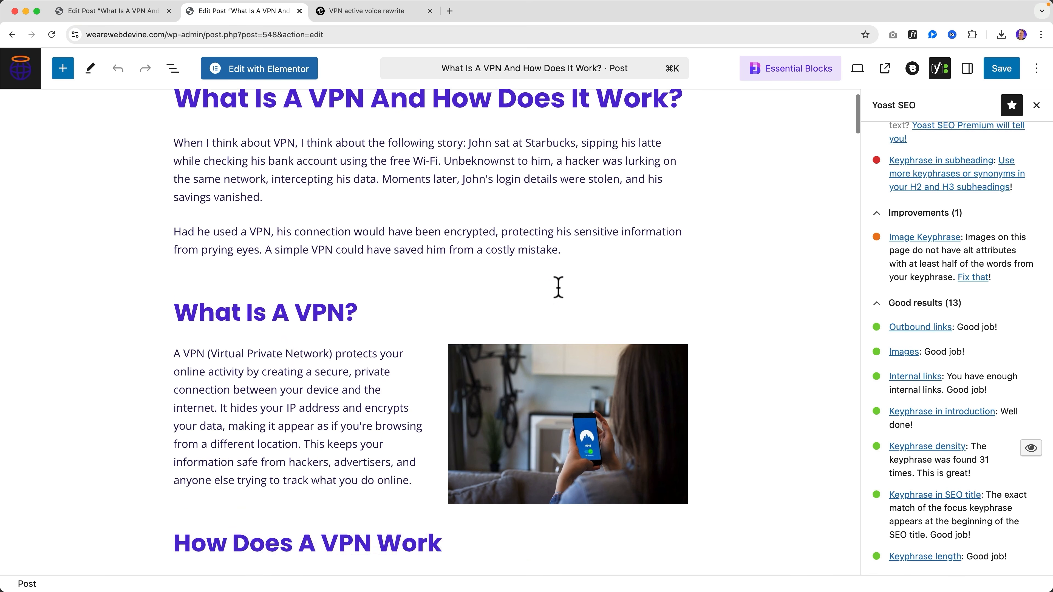
click(578, 209)
scroll(601, 238, up, 2)
scroll(926, 176, up, 12)
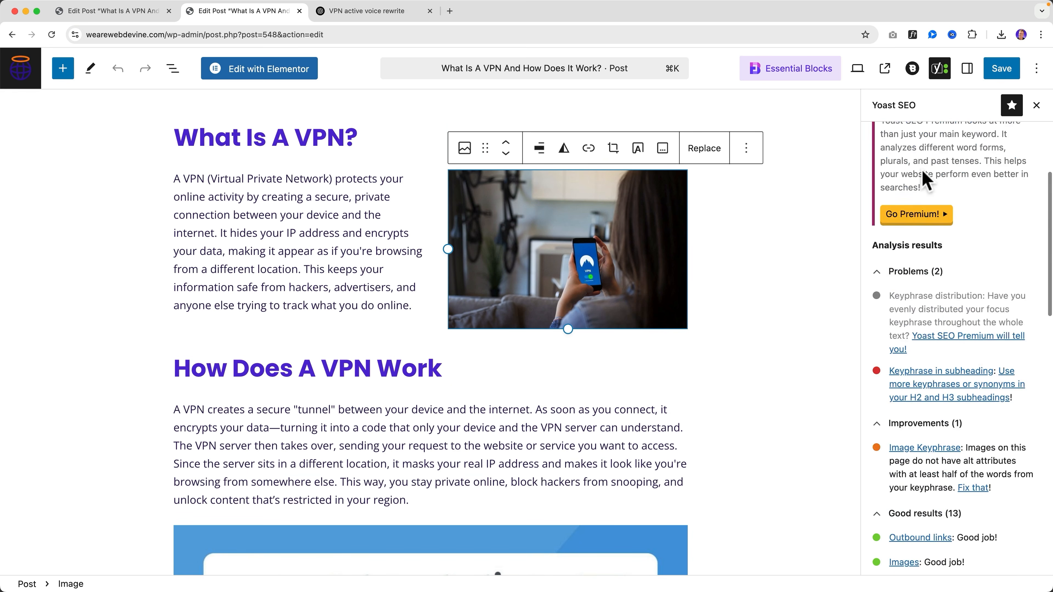
click(967, 69)
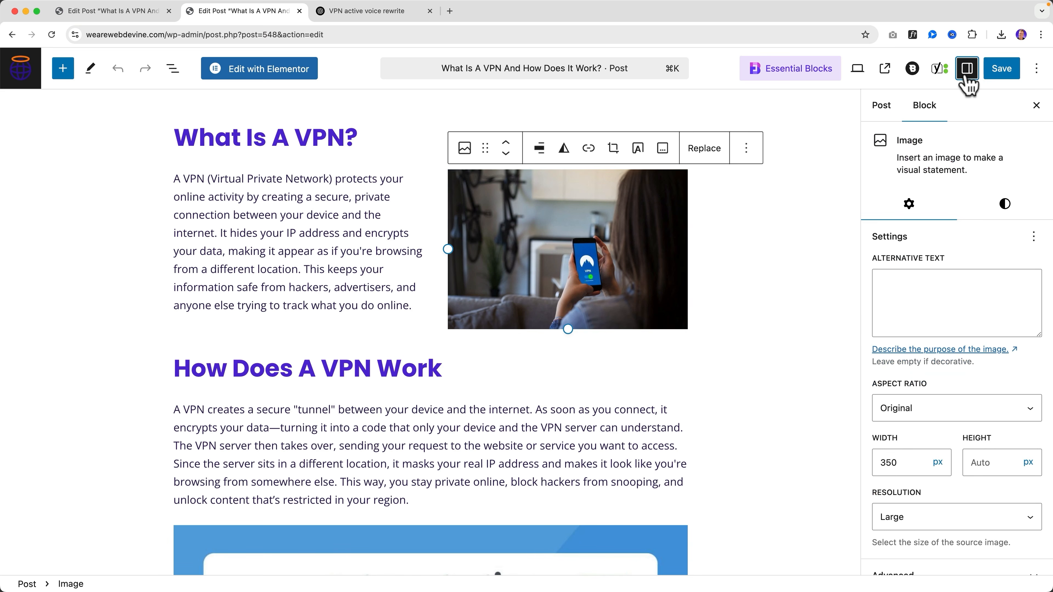
click(915, 297)
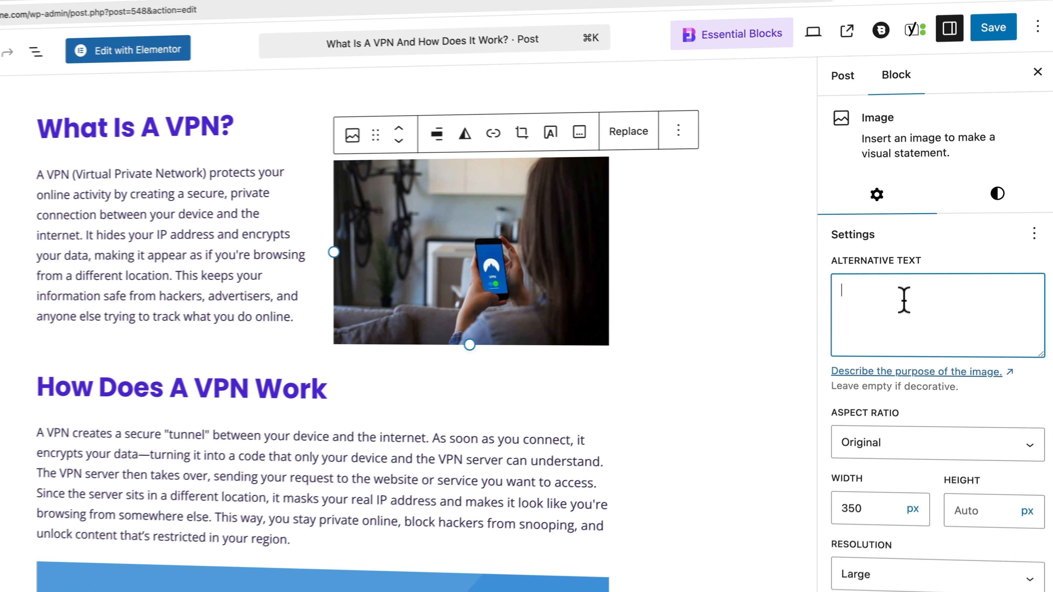
text(VPN)
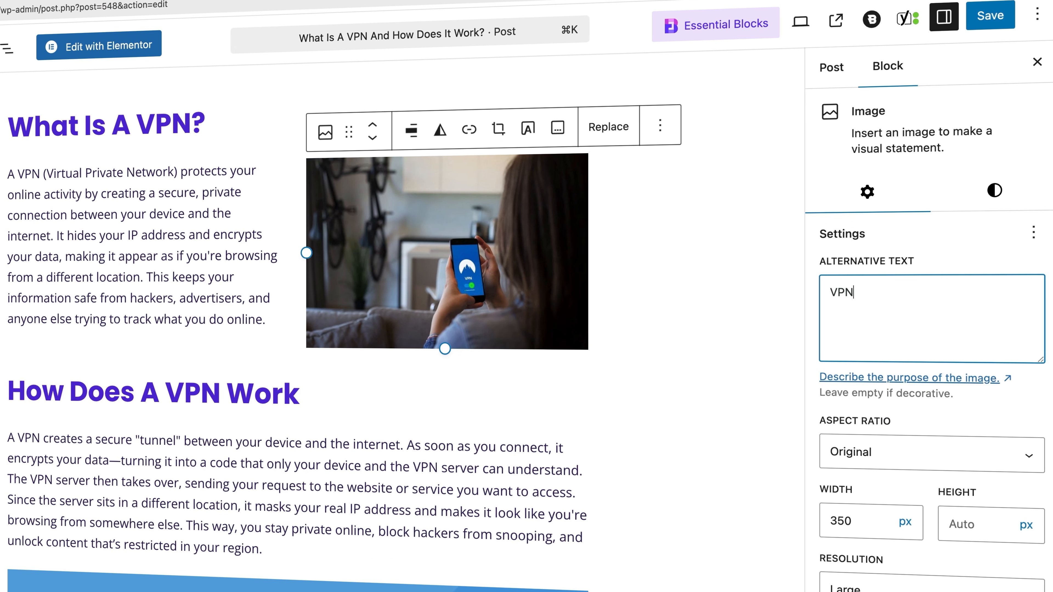
key(Tab)
Step: Set the Data protection image's alternative text to "Data Protection Using VPN" and save the post
scroll(330, 230, down, 5)
click(307, 266)
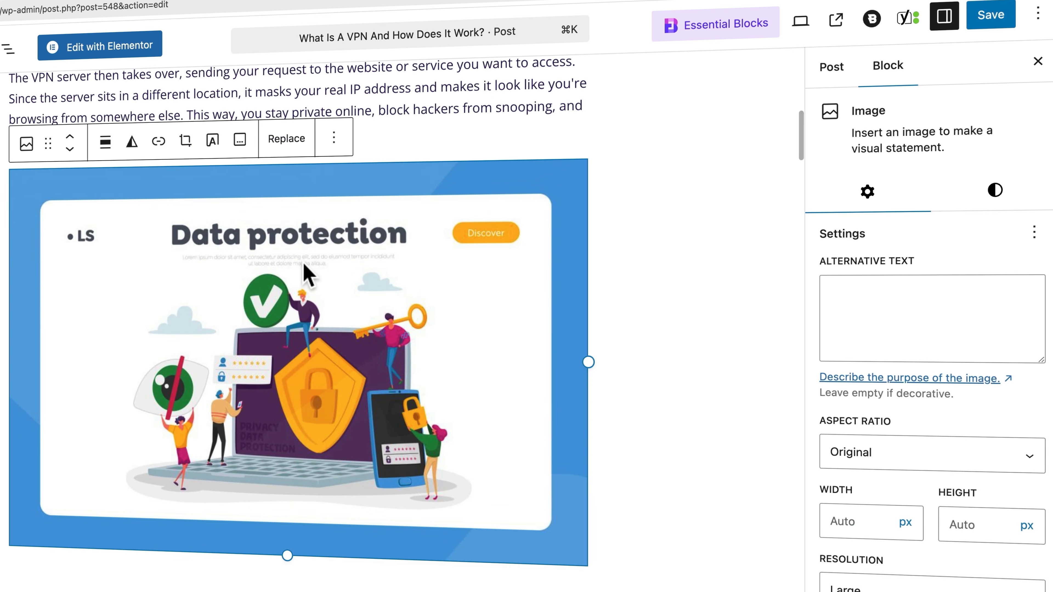
click(922, 302)
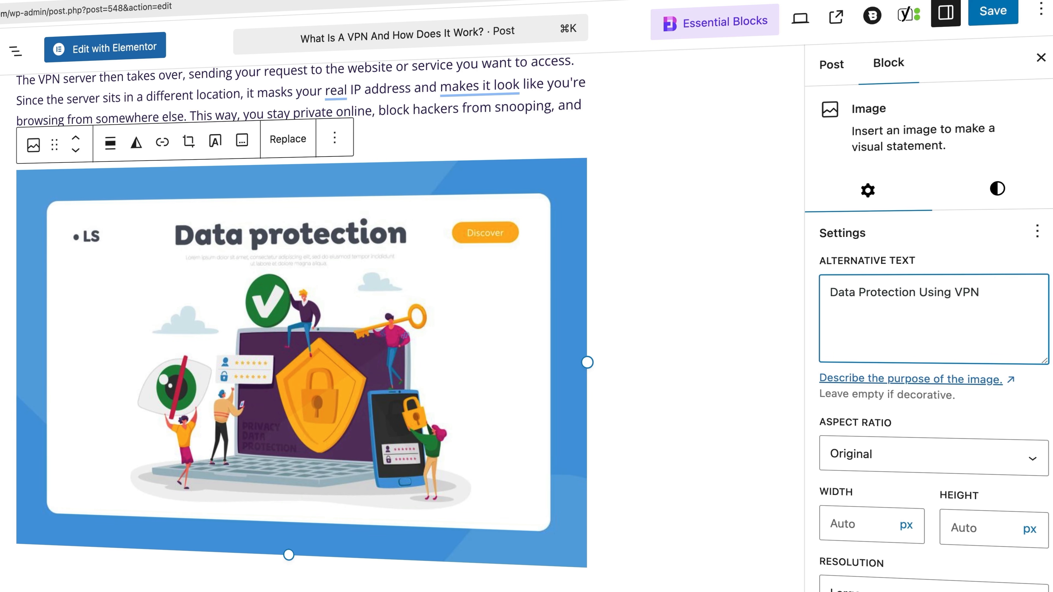
click(992, 17)
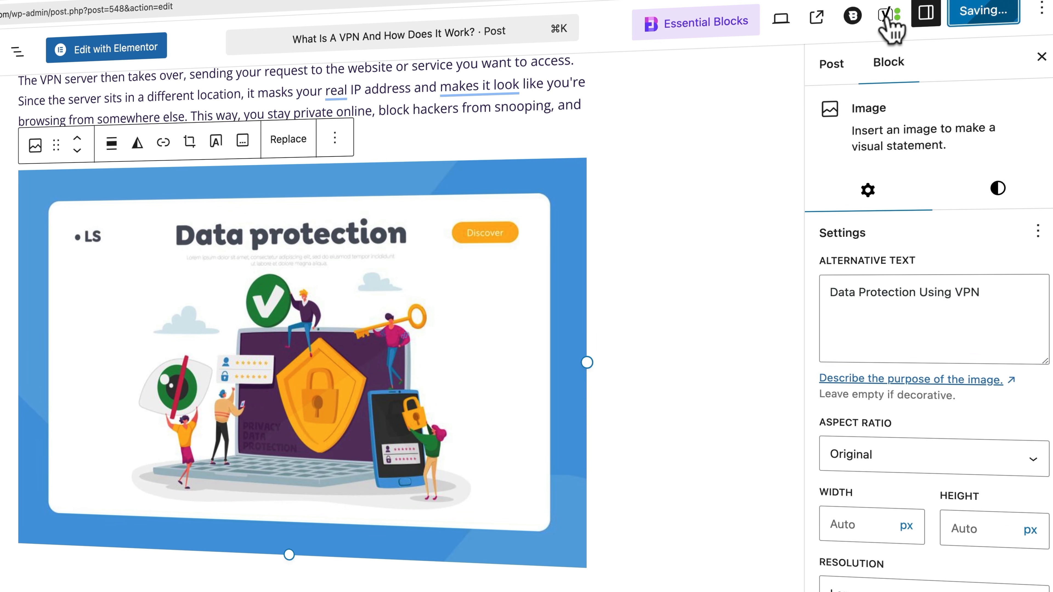
Step: Reopen the post's Yoast SEO analysis and check the updated results, including the image keyphrase assessment
click(886, 16)
click(1028, 361)
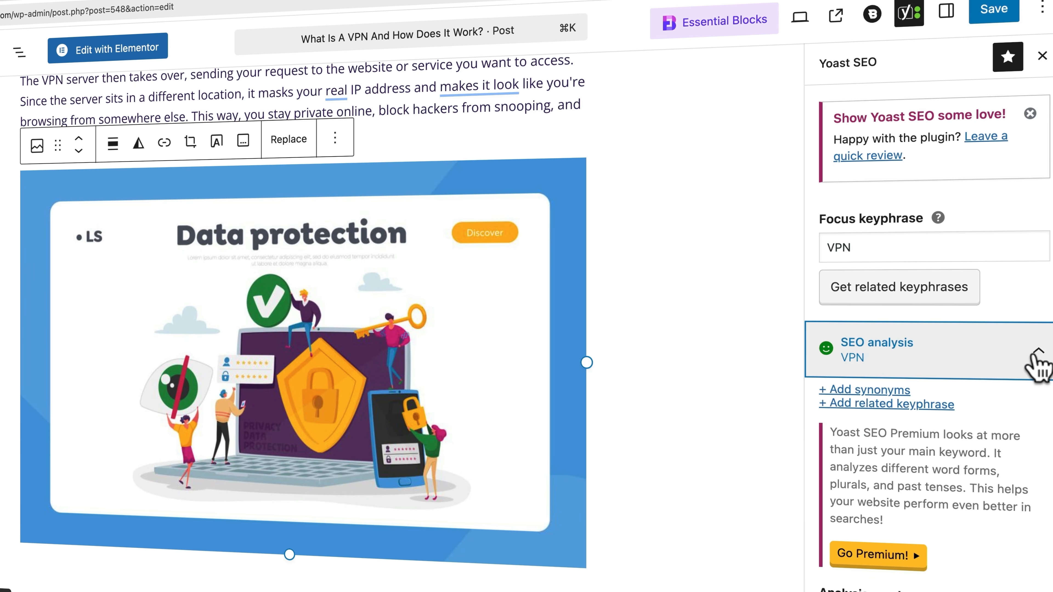
scroll(951, 400, down, 10)
scroll(957, 390, down, 4)
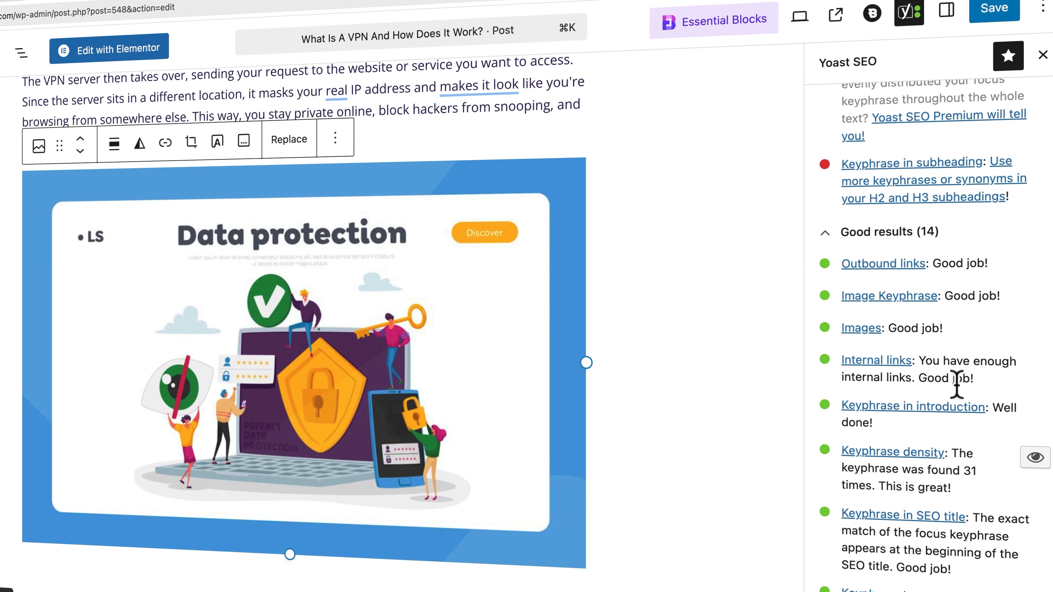
scroll(968, 290, down, 15)
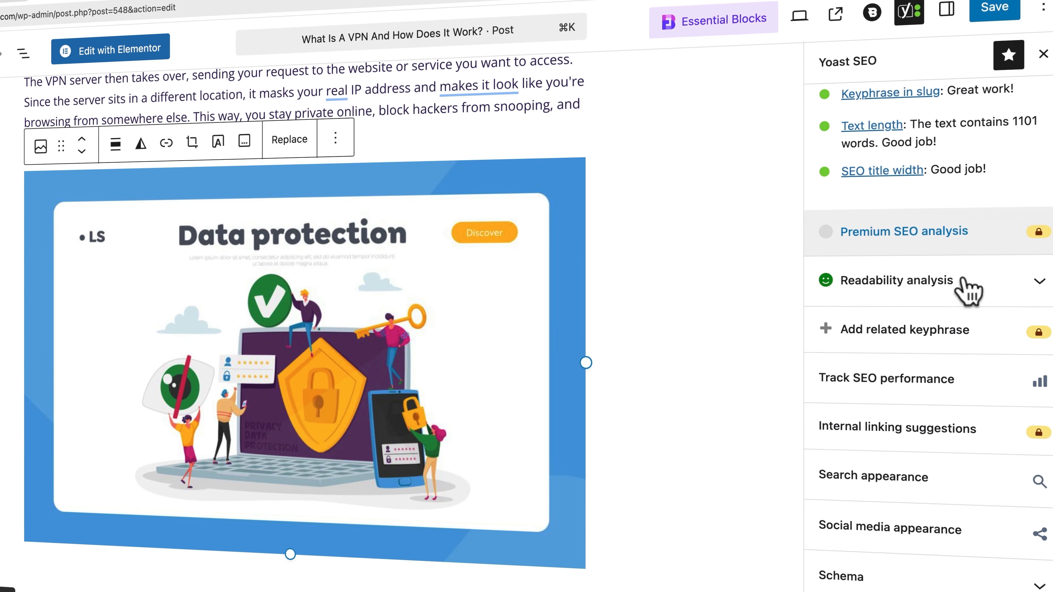
scroll(966, 290, up, 20)
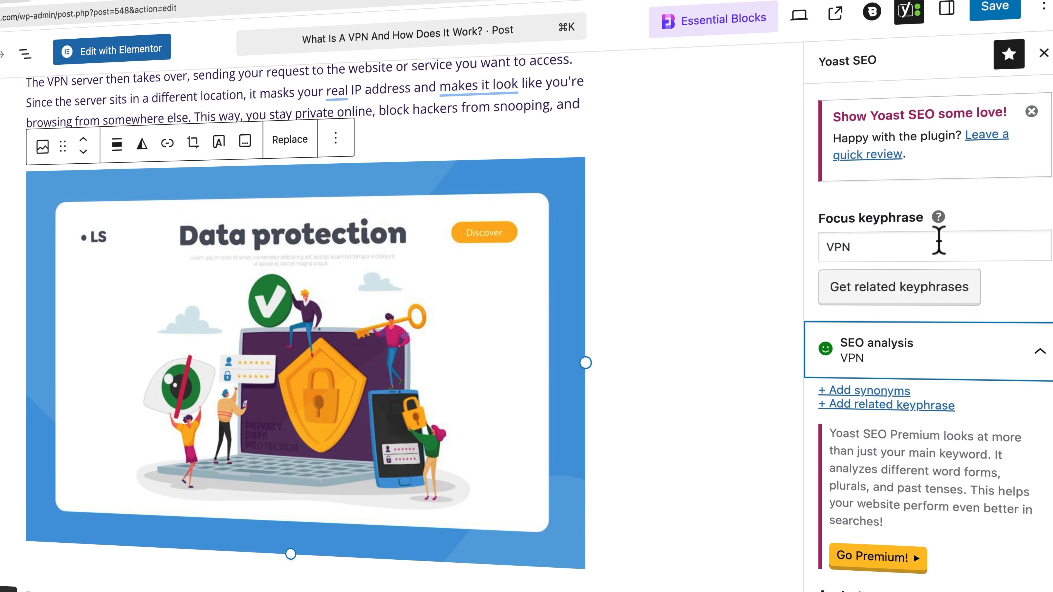
scroll(934, 245, down, 20)
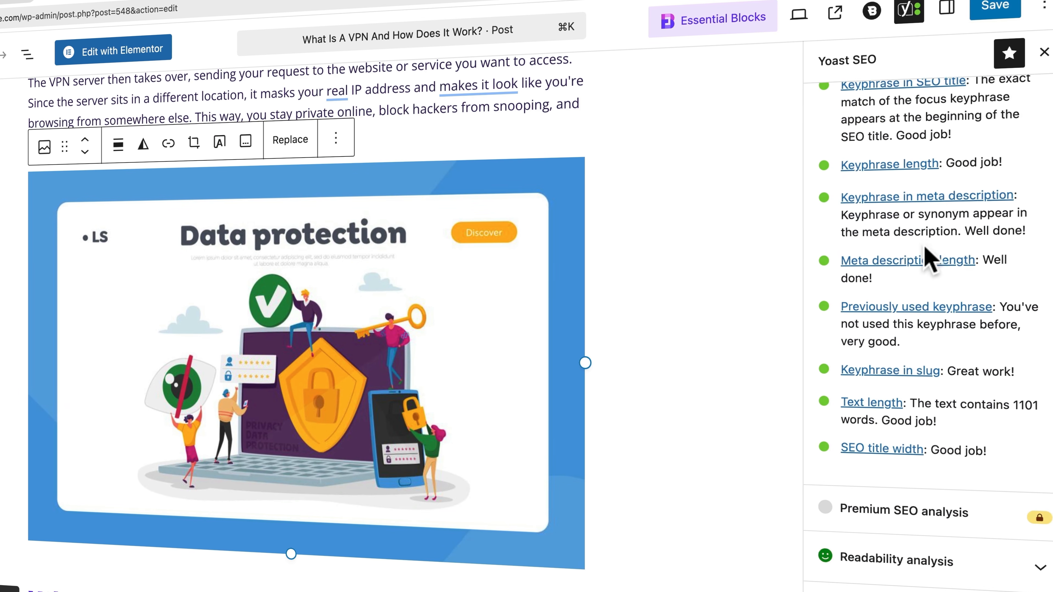
scroll(924, 249, up, 20)
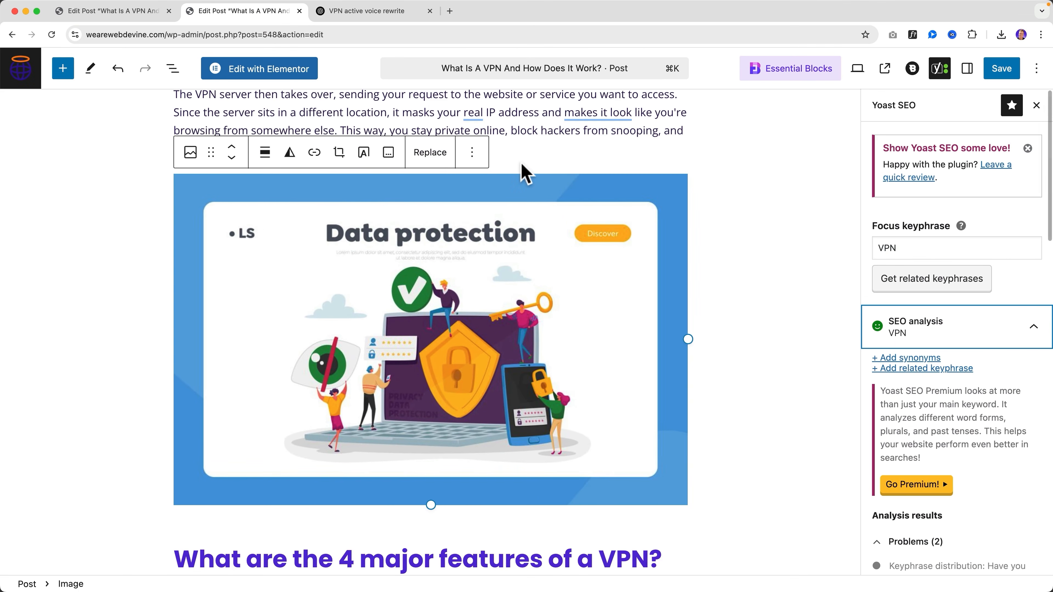
Step: Leave the post editor, visit the site's home page, and close the duplicate post editor and ChatGPT tabs
click(21, 81)
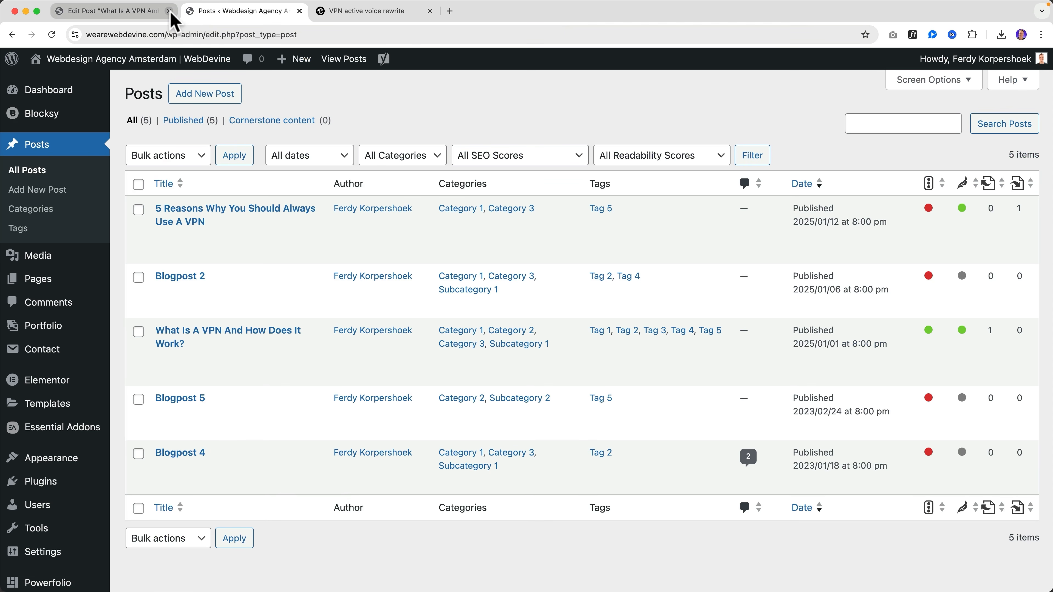
click(169, 10)
click(131, 62)
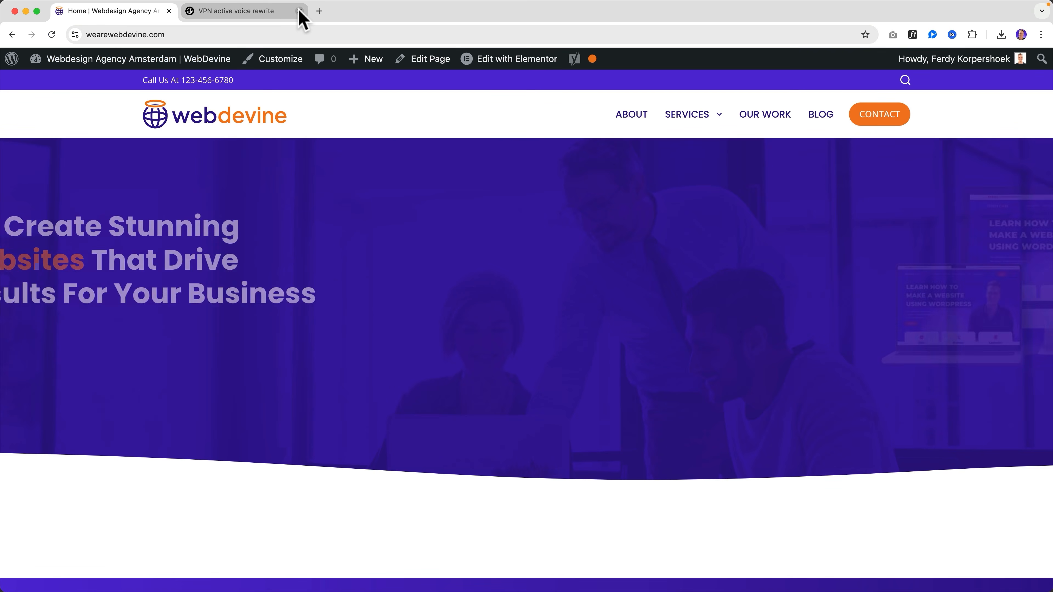
click(300, 11)
Step: Open the home page in Elementor and display the Yoast SEO section of its page settings
click(522, 61)
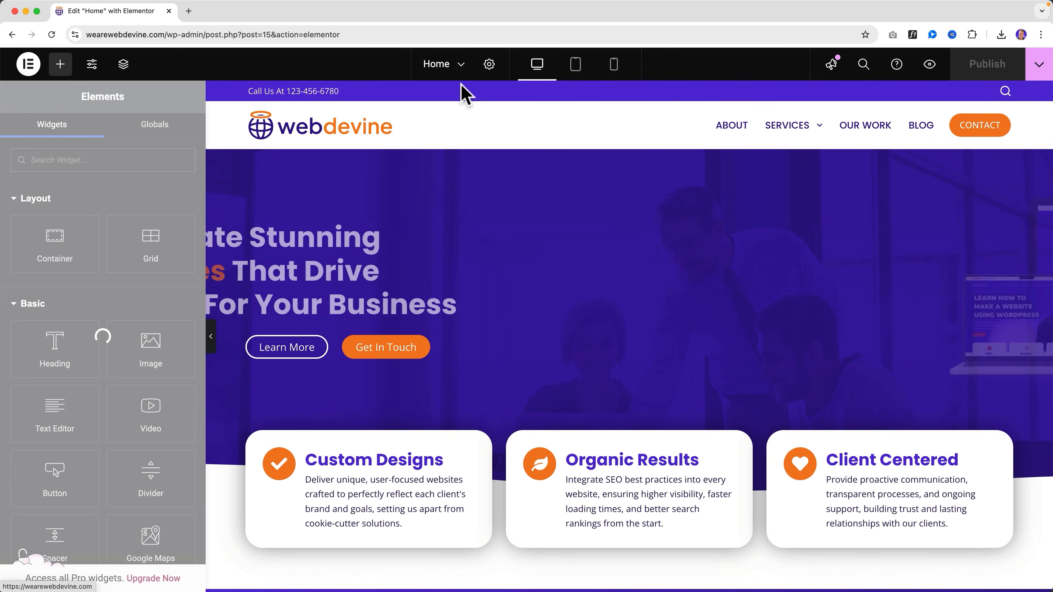
click(489, 66)
click(79, 133)
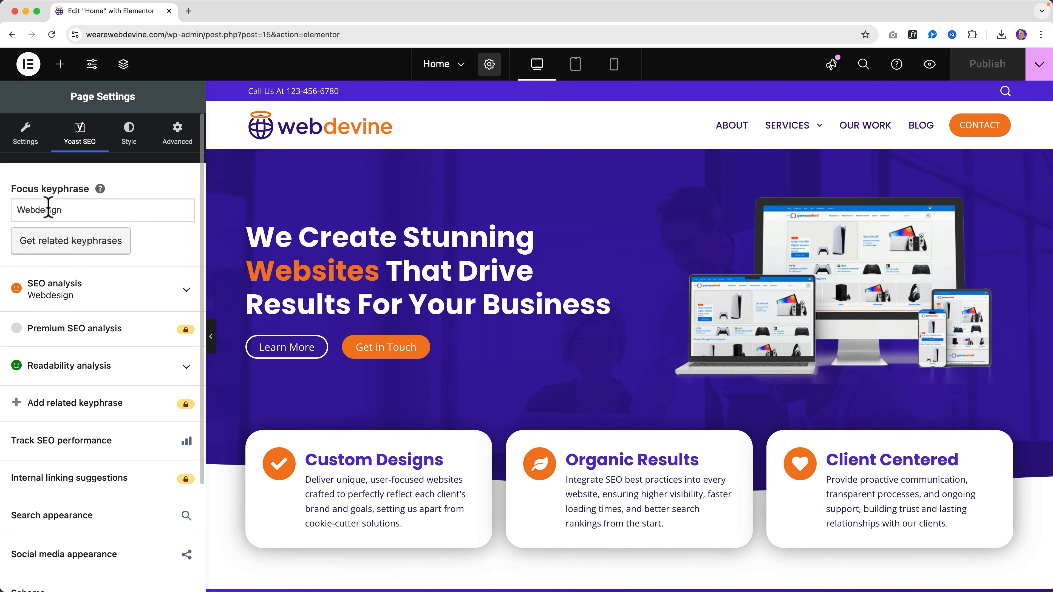
Step: Review the home page's SEO analysis, set the focus keyphrase to "Websites", and publish the page
click(187, 292)
scroll(149, 313, down, 10)
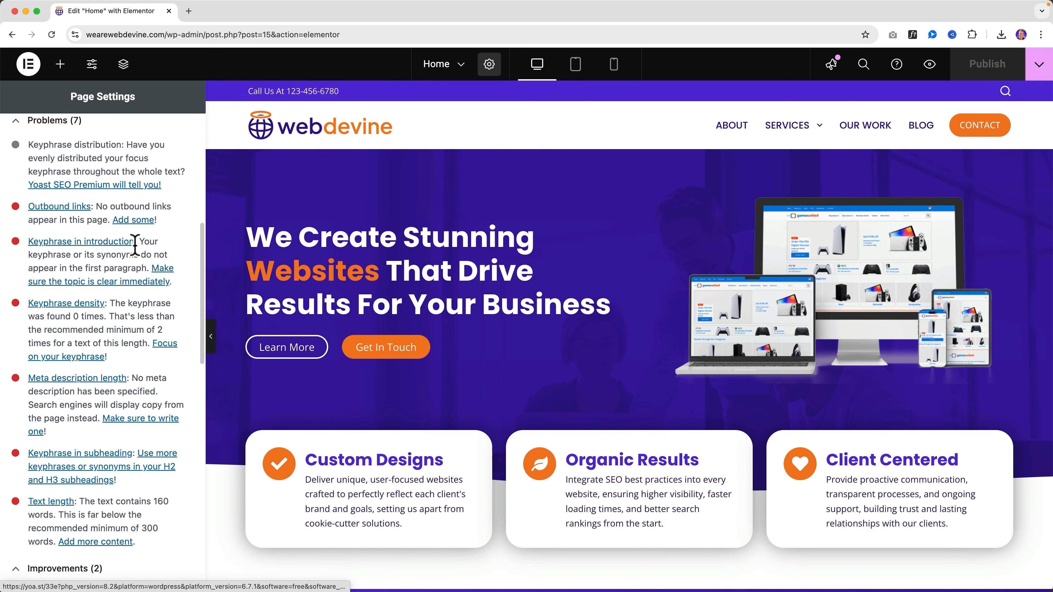
scroll(160, 244, up, 10)
double_click(98, 207)
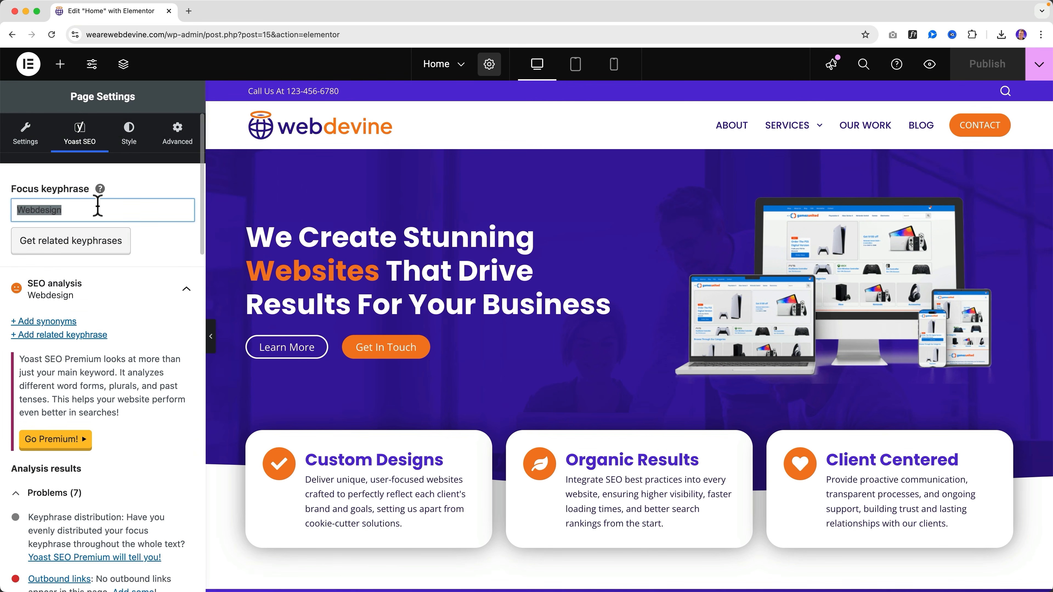
text(Websites)
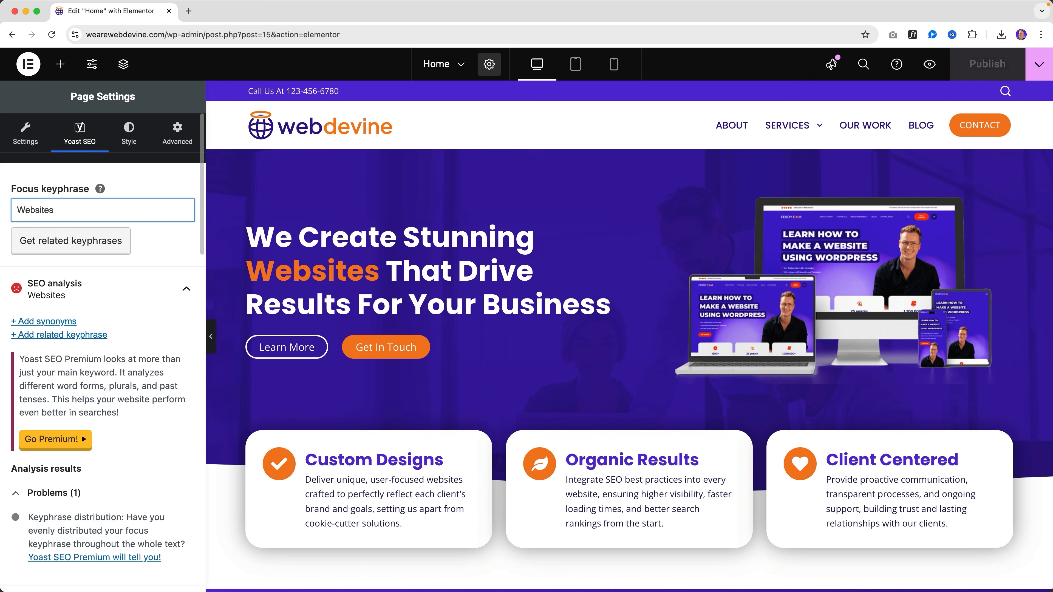
key(Tab)
scroll(133, 307, down, 3)
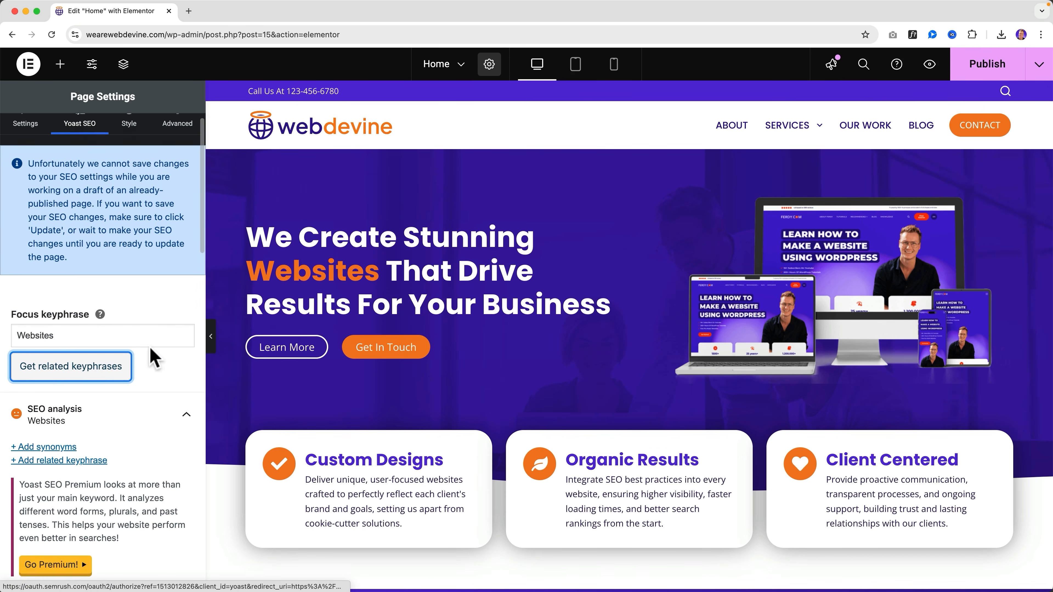
click(976, 67)
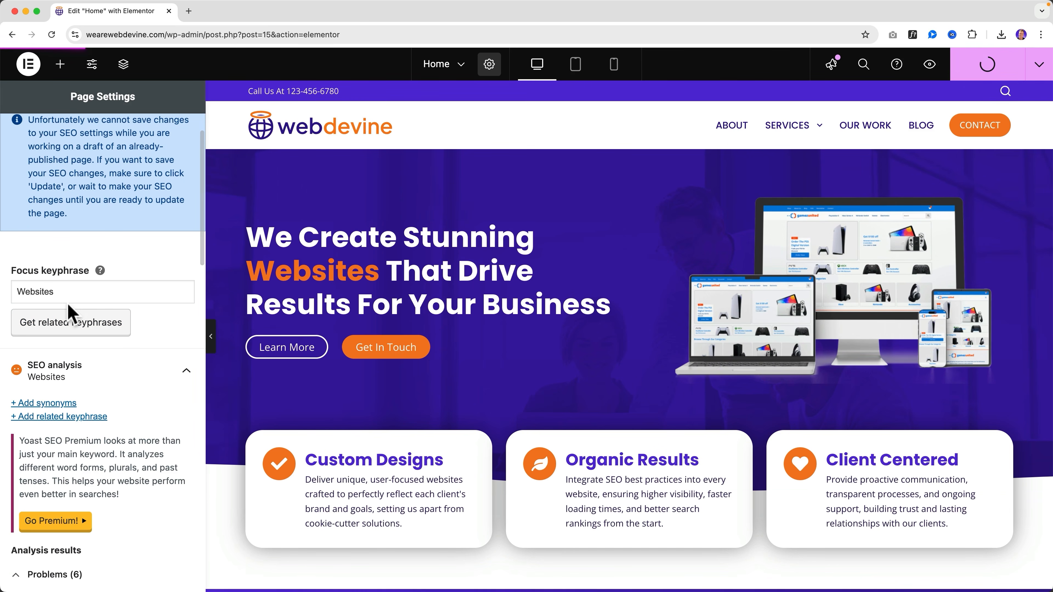
Step: Examine the problems, improvements and good results in the SEO analysis for the keyphrase "Websites"
scroll(145, 283, down, 10)
scroll(146, 283, down, 1)
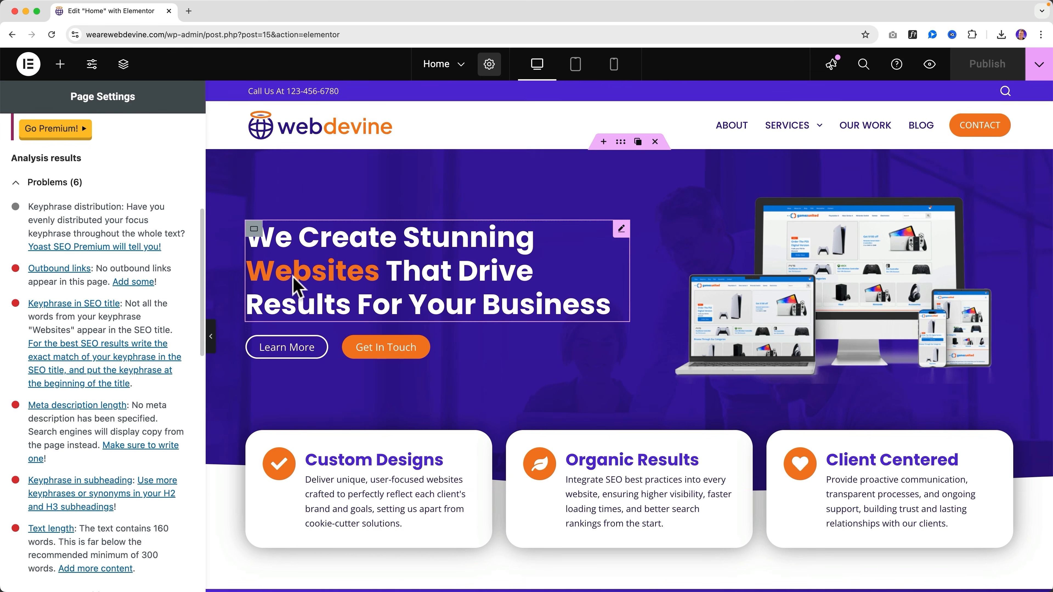
scroll(104, 266, down, 4)
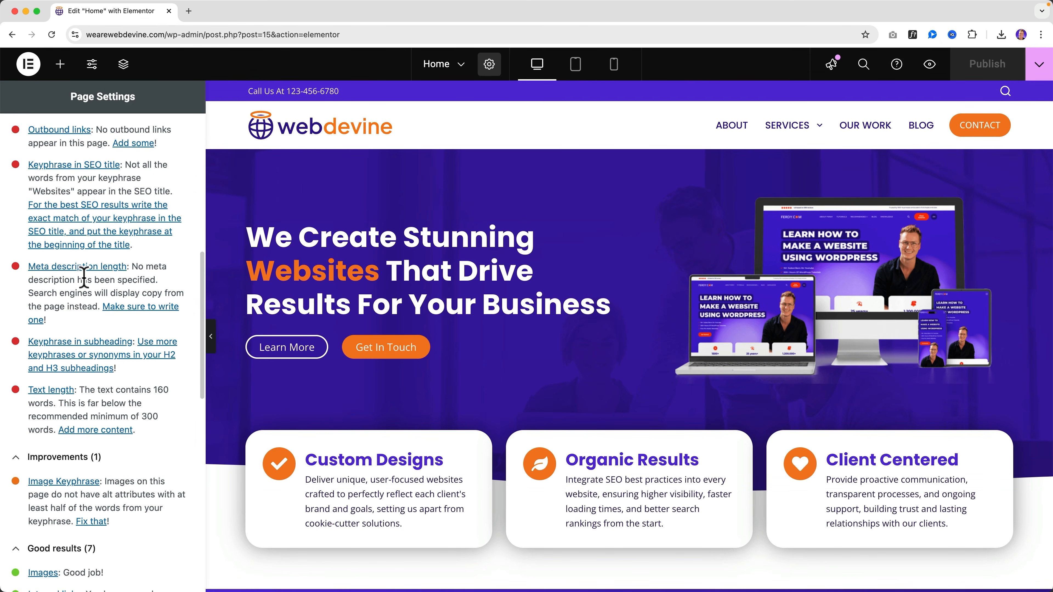
scroll(84, 278, down, 15)
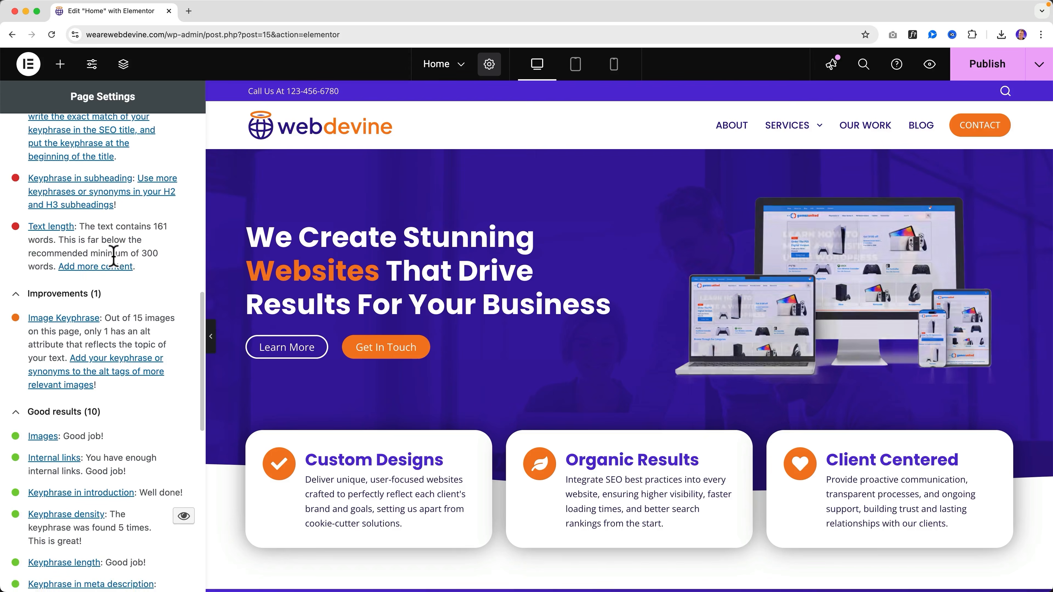
scroll(113, 256, up, 14)
scroll(113, 258, down, 5)
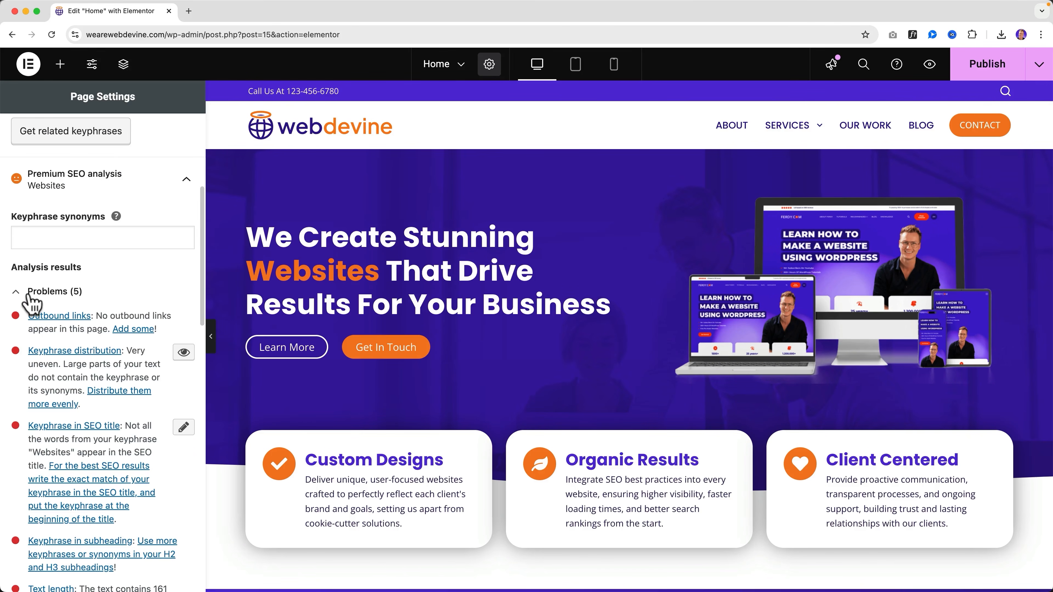
Step: Collapse the Problems, Improvements and Good results groups in the premium SEO analysis
click(18, 292)
scroll(87, 293, down, 4)
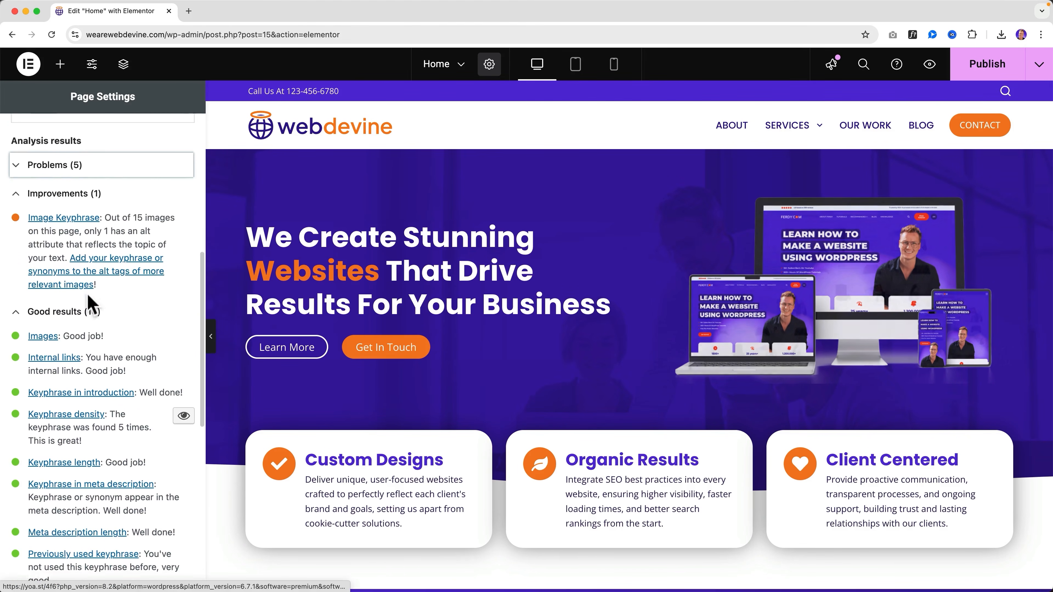
click(32, 191)
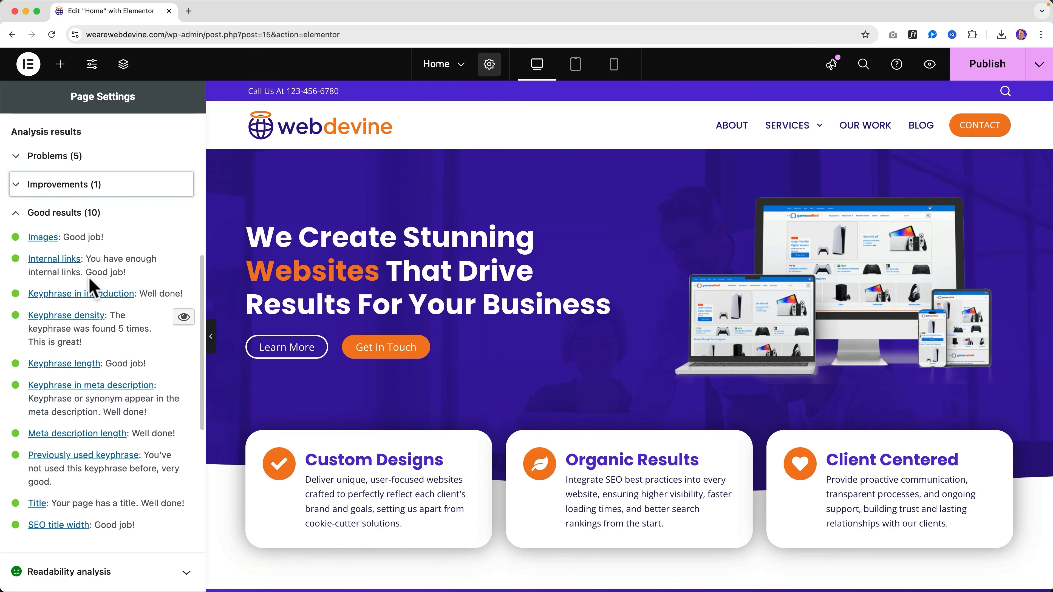
click(25, 222)
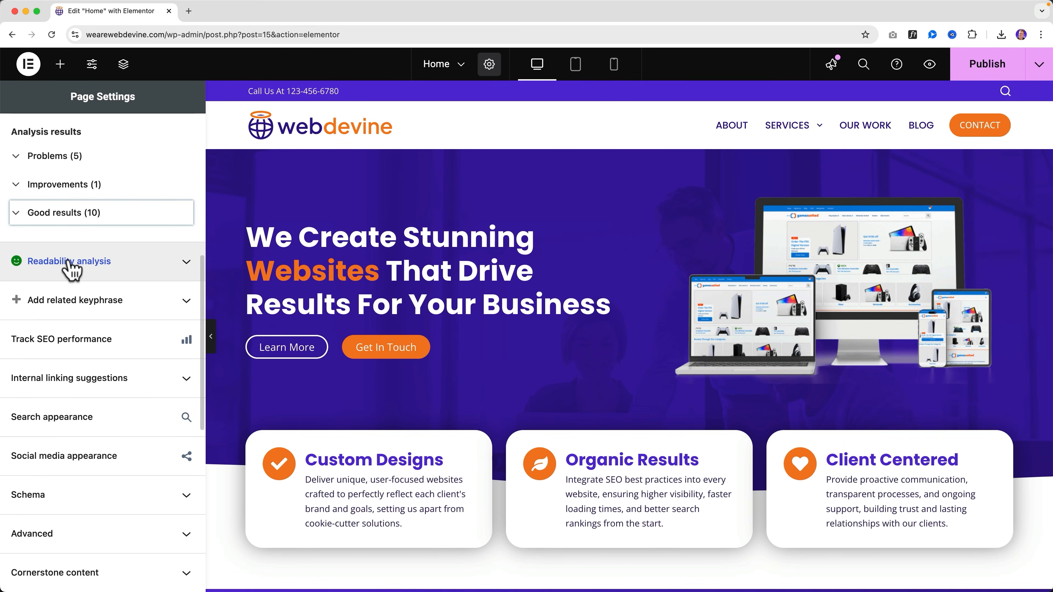
Step: Open the page's Search appearance settings, examine the mobile result preview and its fields, and close them
scroll(85, 268, down, 2)
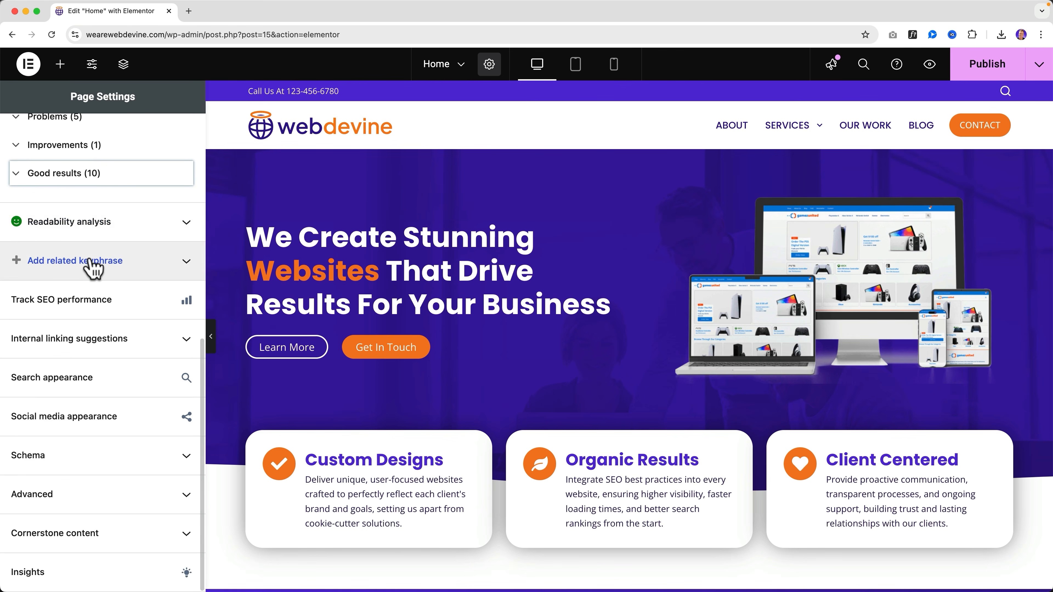
click(73, 385)
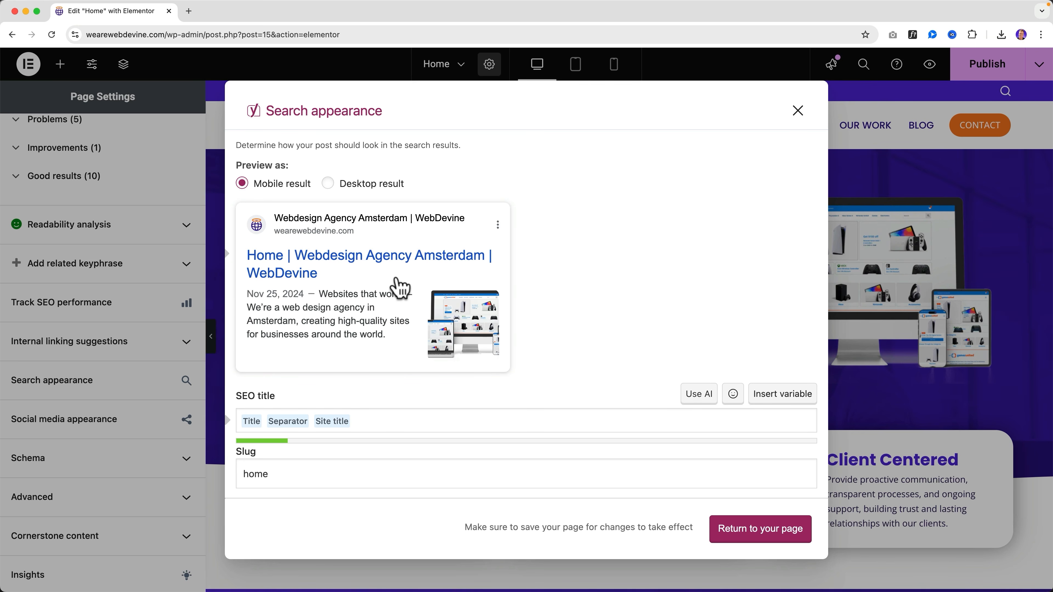
scroll(398, 286, down, 3)
scroll(282, 381, up, 3)
click(796, 111)
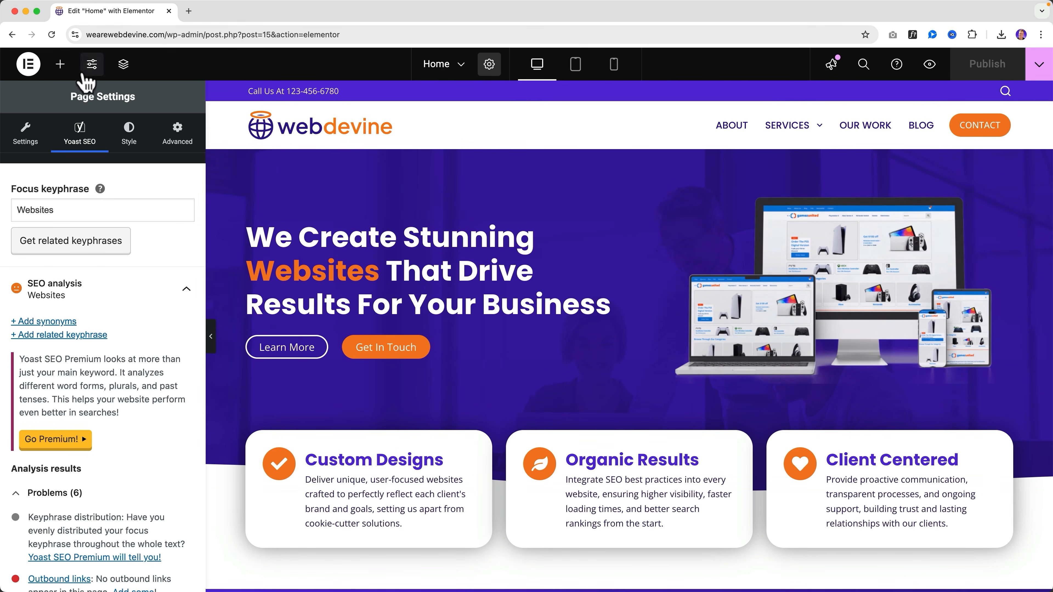
Step: Exit Elementor to WordPress, open the Home page from the page list for editing, and display its Yoast SEO settings
click(28, 64)
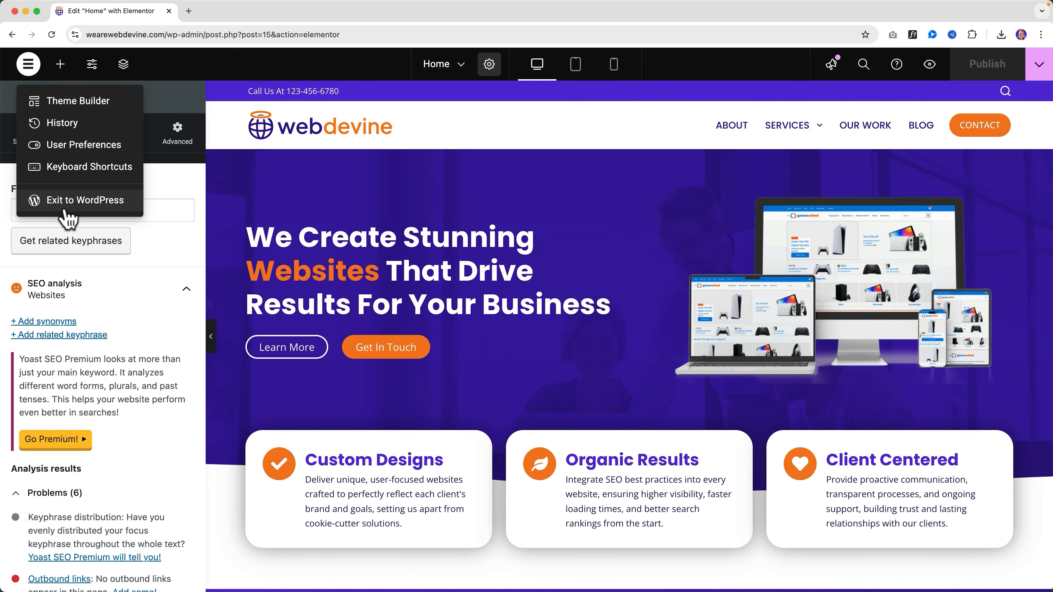
click(62, 201)
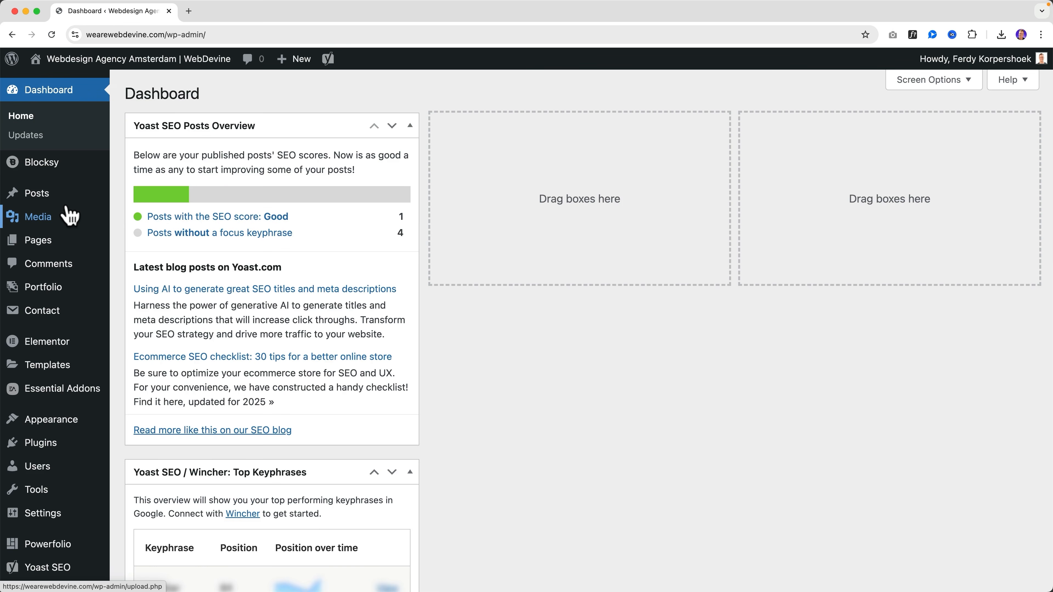
click(43, 245)
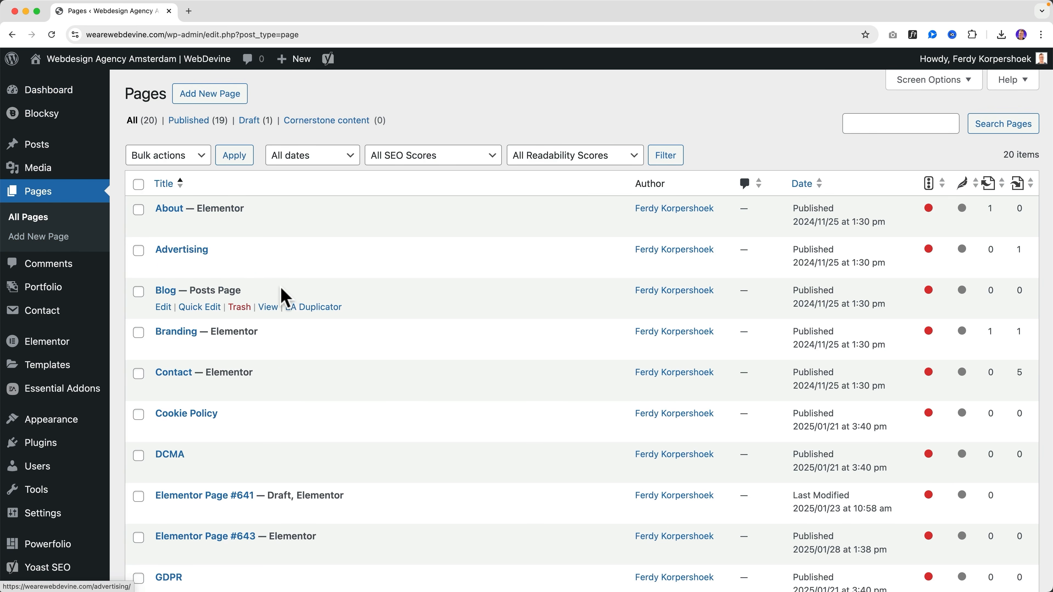
scroll(286, 293, down, 2)
scroll(286, 295, down, 5)
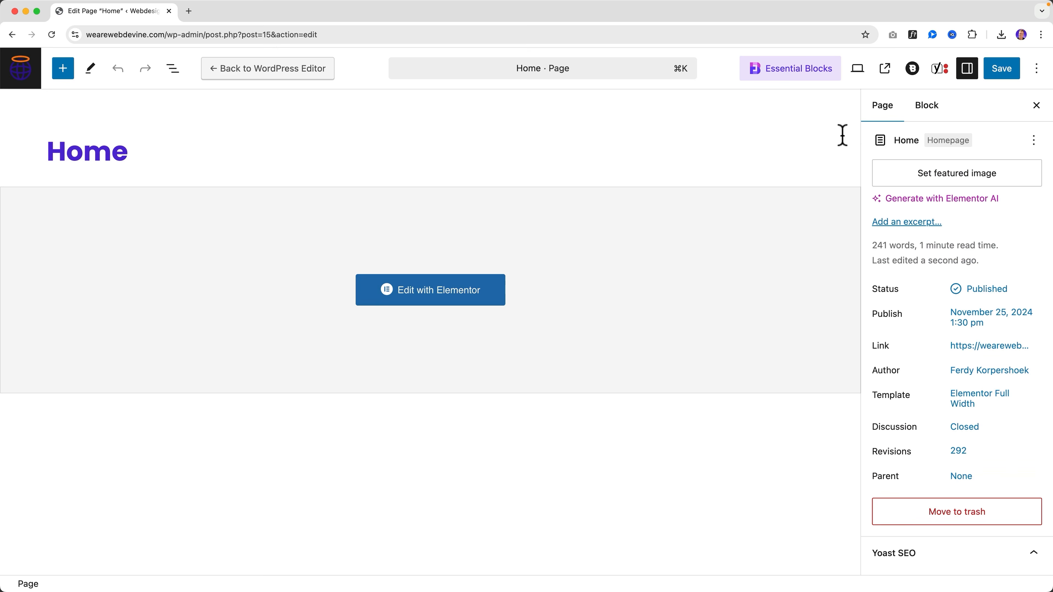
click(940, 71)
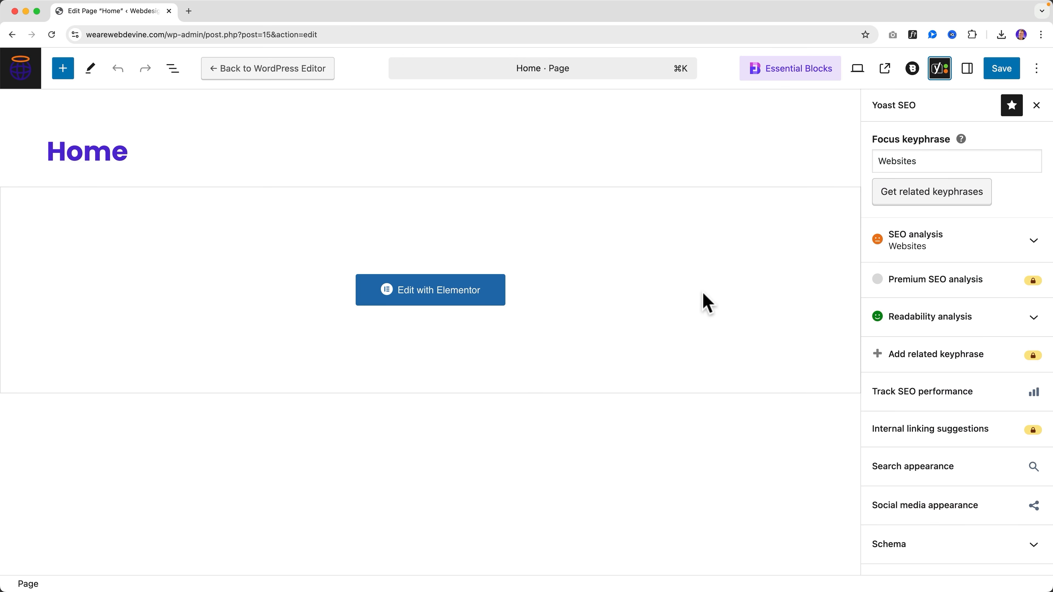
Step: Enter the meta description "We are a webdesign agency based in Amsterdam that creates websites for small and big companies all over the world"
scroll(704, 300, down, 10)
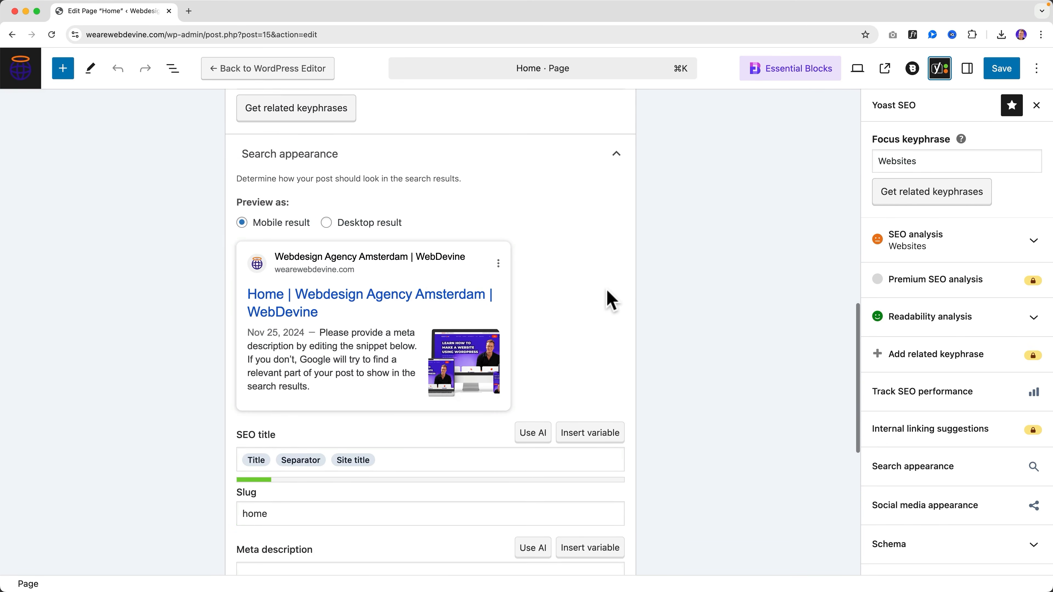
scroll(611, 300, down, 5)
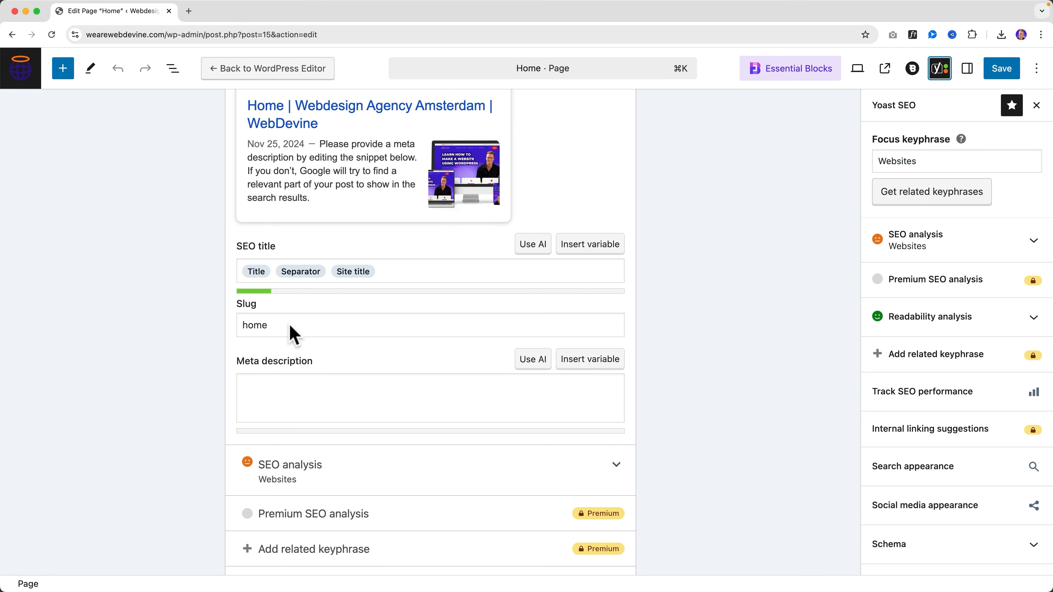
click(324, 401)
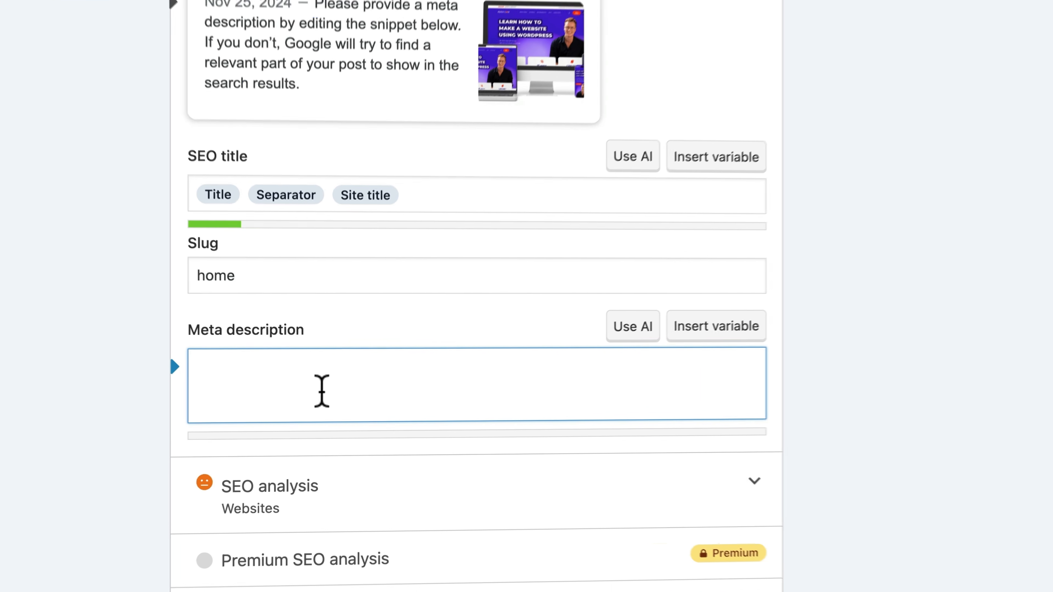
text(\w)
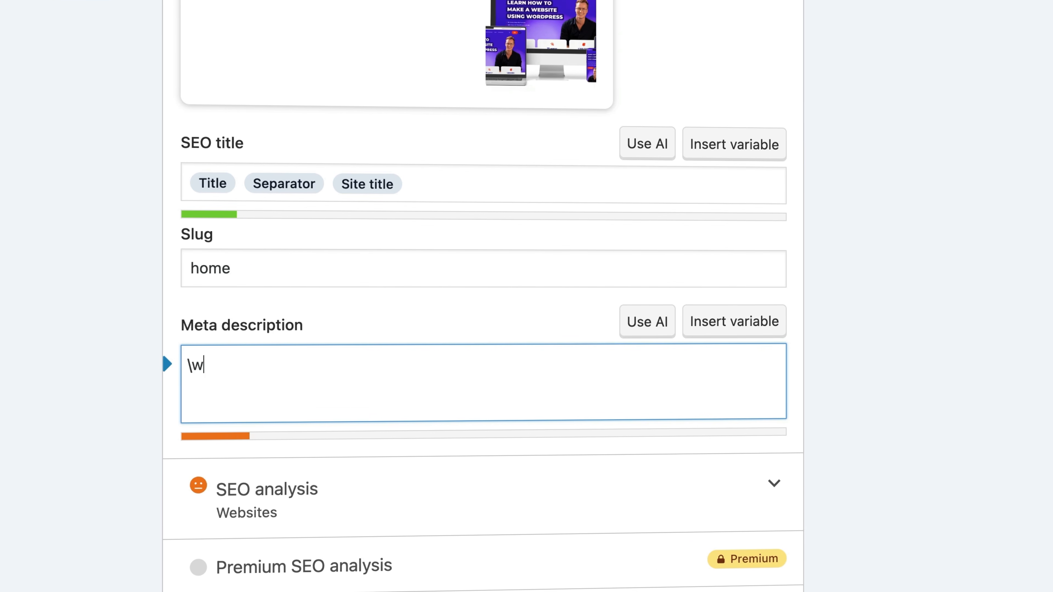
key(BackSpace)
key(BackSpace)
text(We are a )
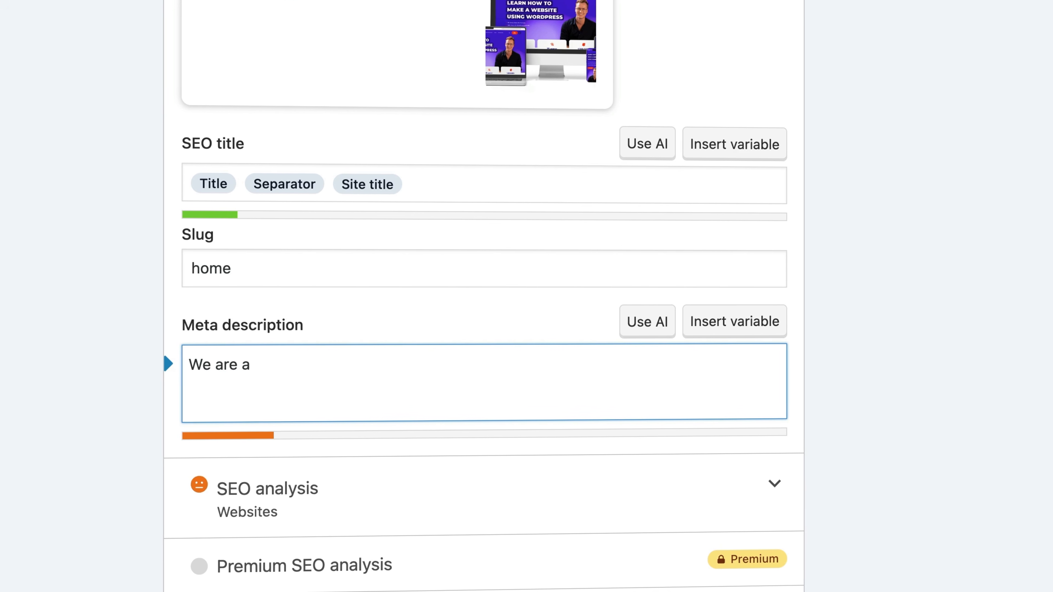
text(webdesig)
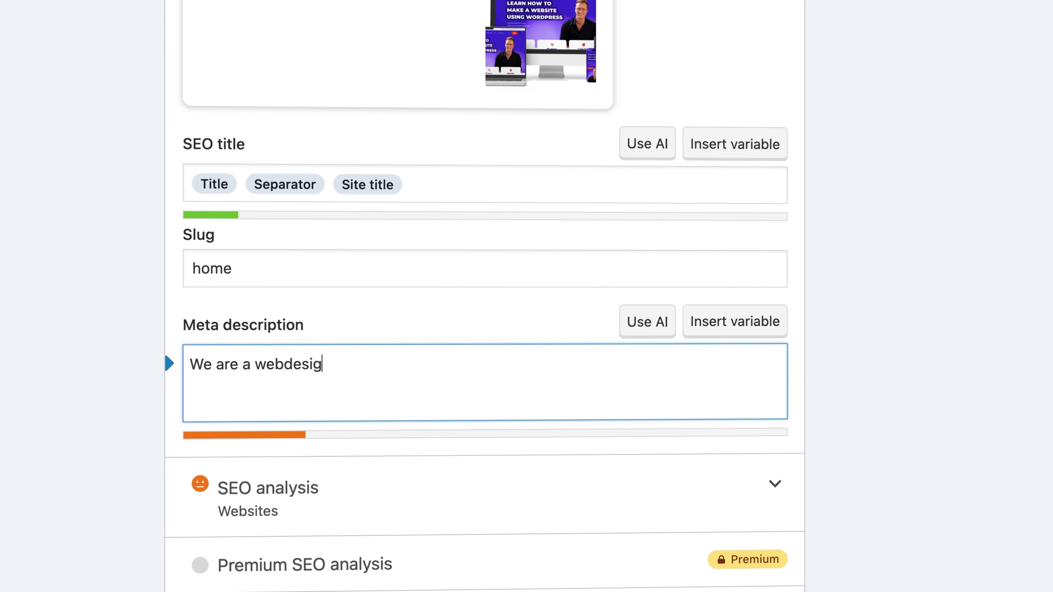
text(n agency based)
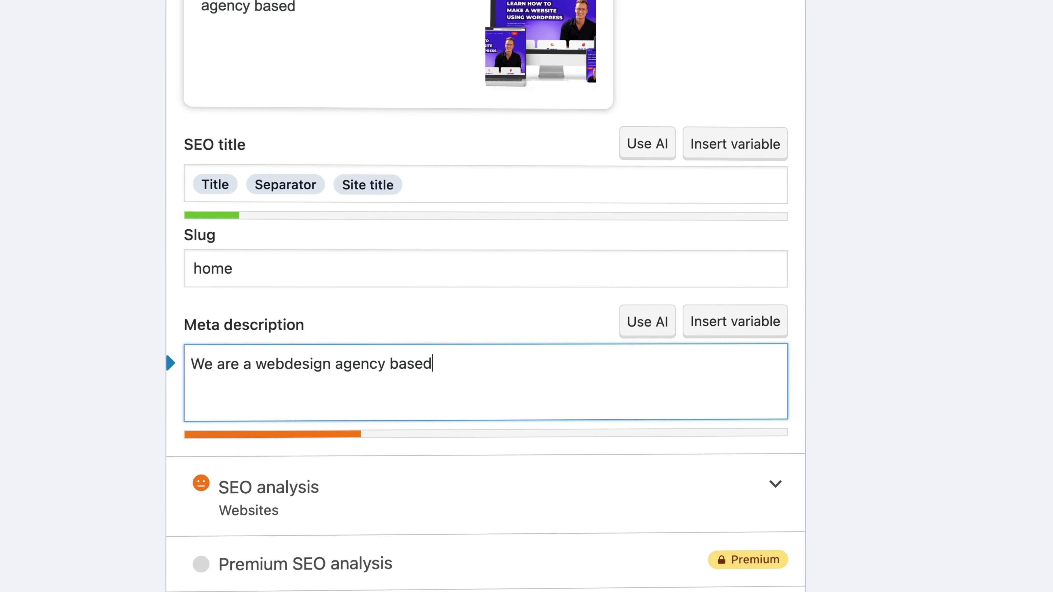
text( in Amsterdam)
key(BackSpace)
key(BackSpace)
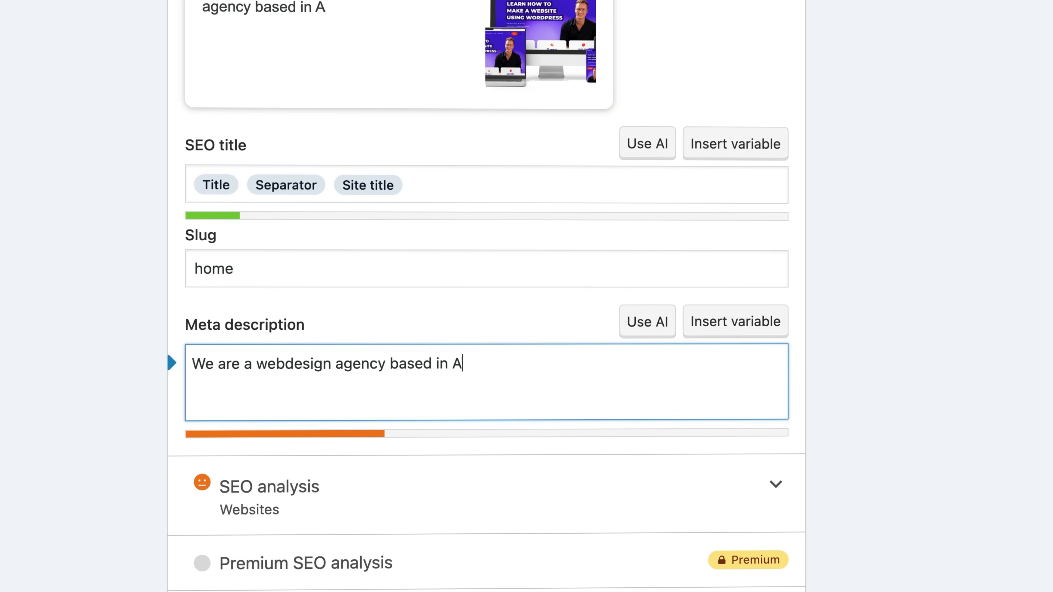
text(msterdam that creates websi)
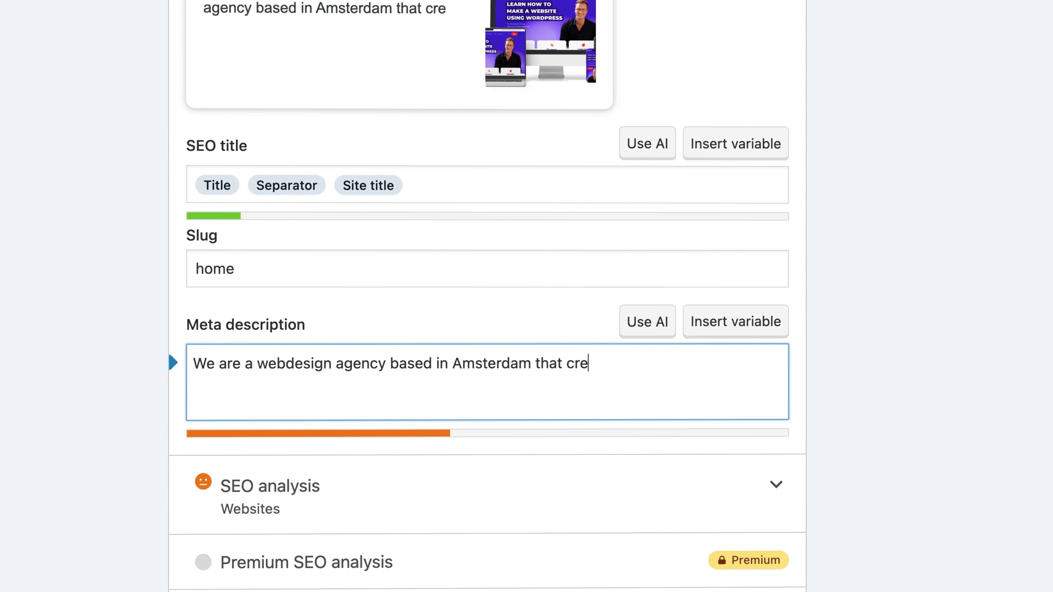
text(tes )
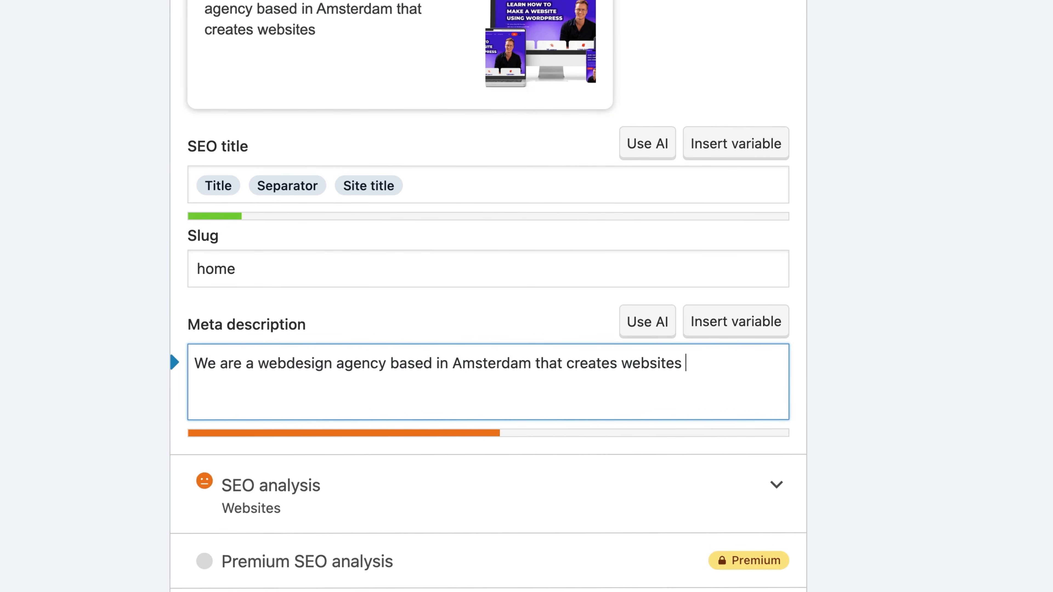
text(for small a)
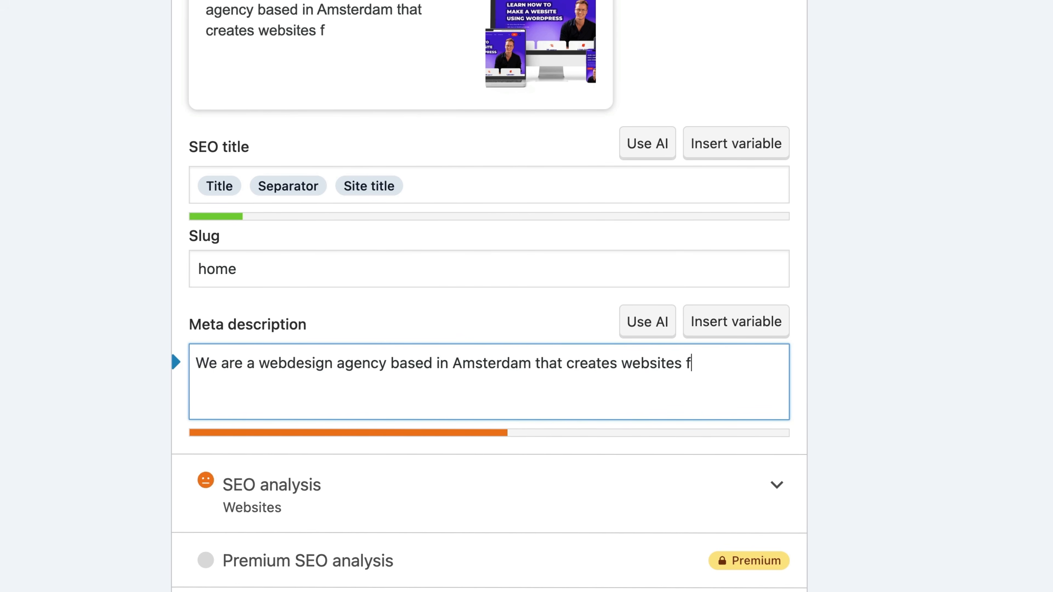
text(nd big companies)
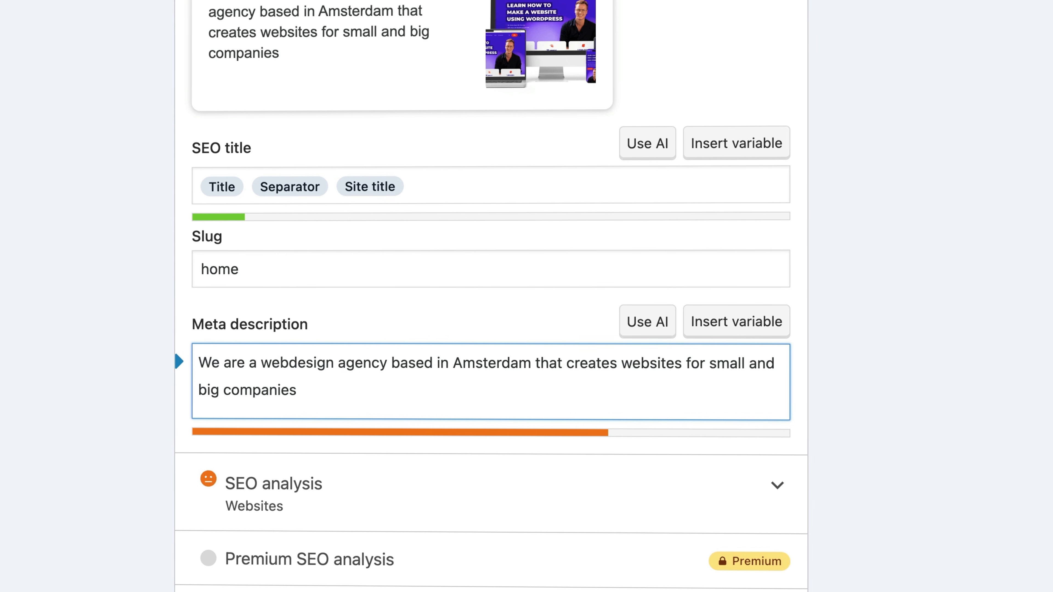
text( in The)
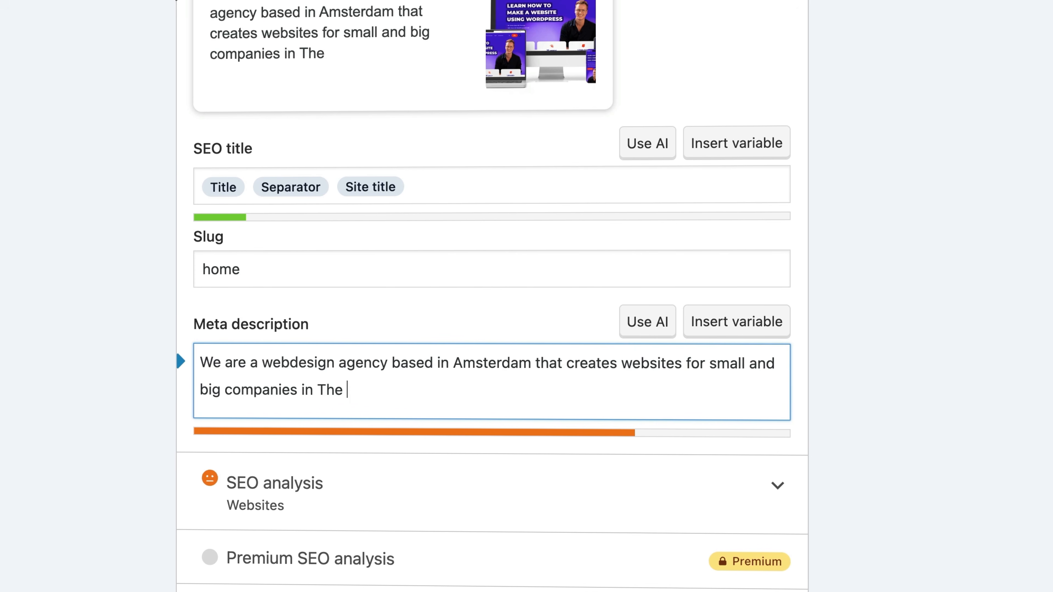
key(BackSpace)
key(BackSpace)
key(BackSpace)
key(BackSpace)
key(BackSpace)
text(all over the Wo)
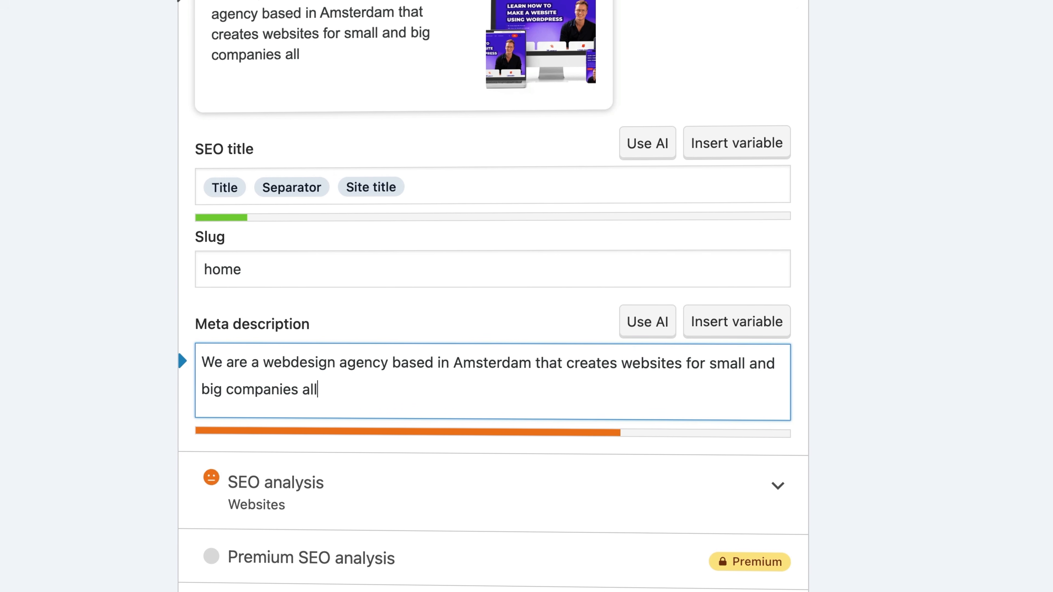
text(r)
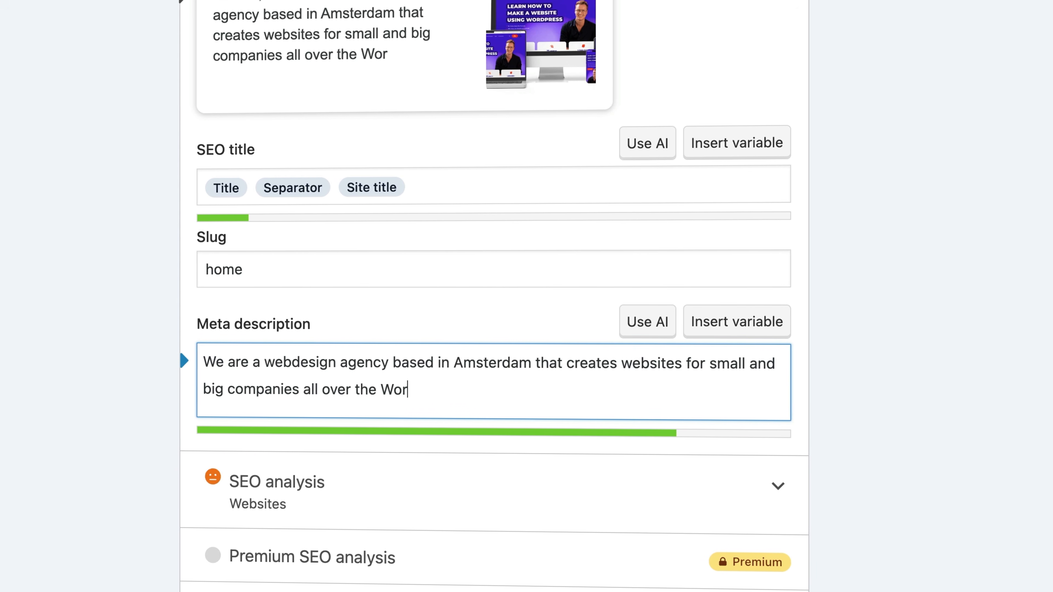
key(BackSpace)
key(BackSpace)
key(BackSpace)
text(world.)
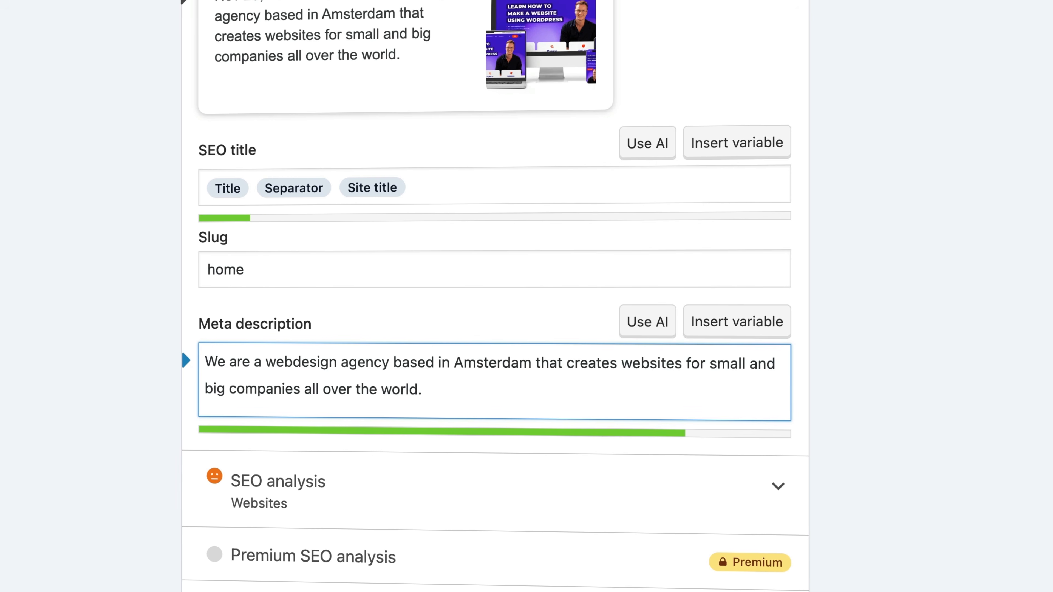
key(BackSpace)
Step: Copy the meta description and ask ChatGPT to make it better for a web design agency in Amsterdam, using the word Websites
key(super+a)
key(super+c)
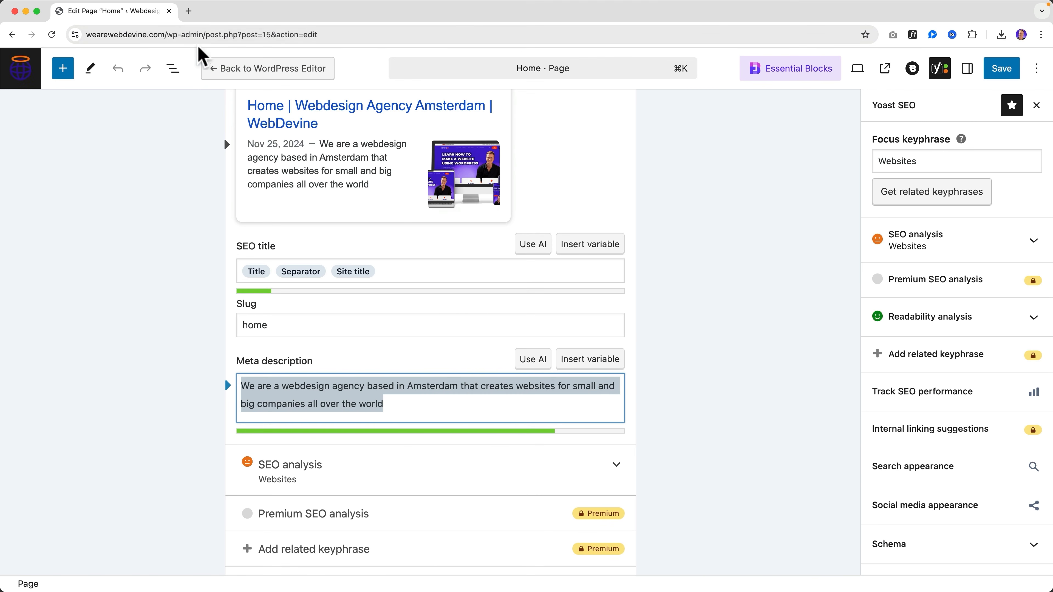
click(188, 11)
text(chat)
key(Return)
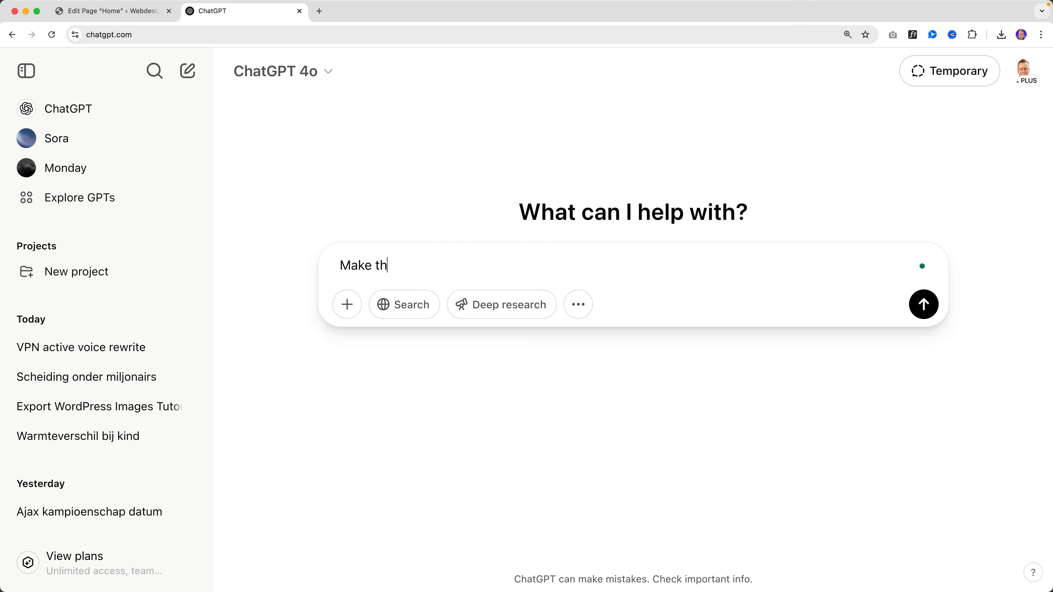
text(Make this meta description for a web design agency in Amsterdam better. Use the word Websites.)
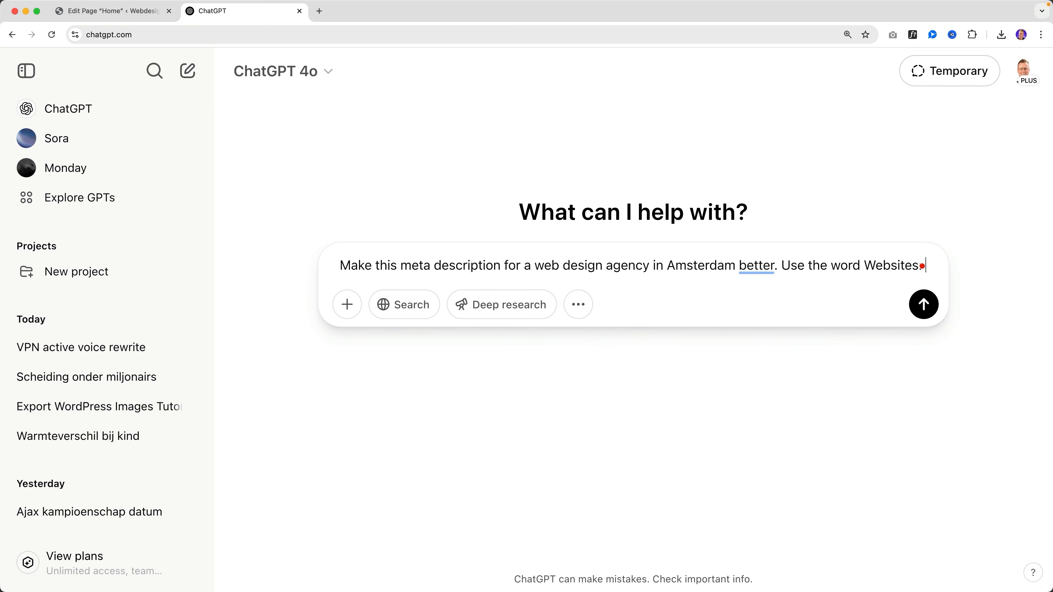
key(super+v)
key(Return)
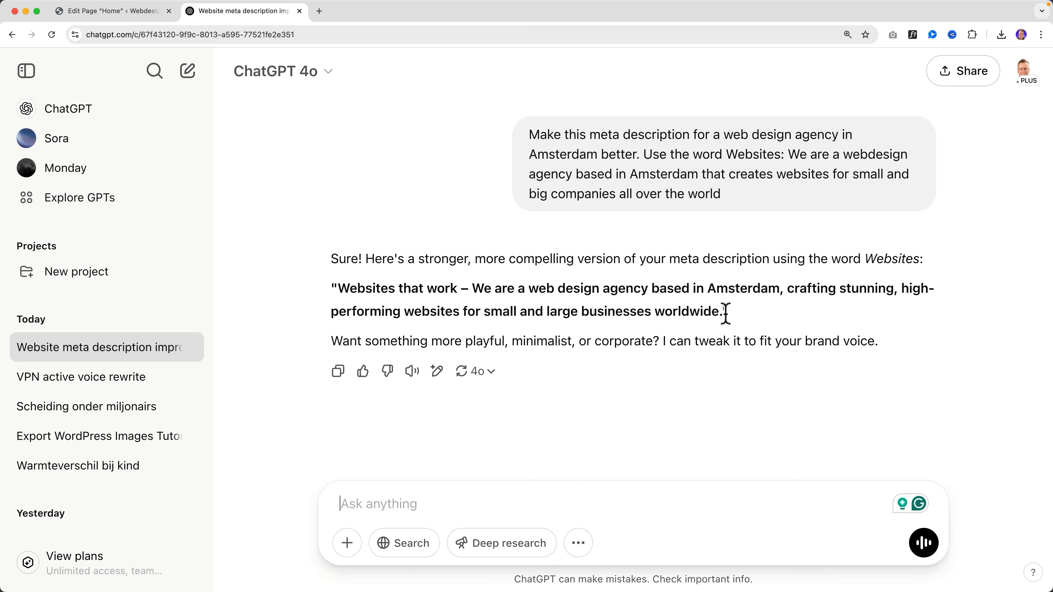
Step: Replace the home page's meta description with ChatGPT's suggestion beginning "Websites that work – We are a web design agency based in Amsterdam"
drag(725, 312, 357, 282)
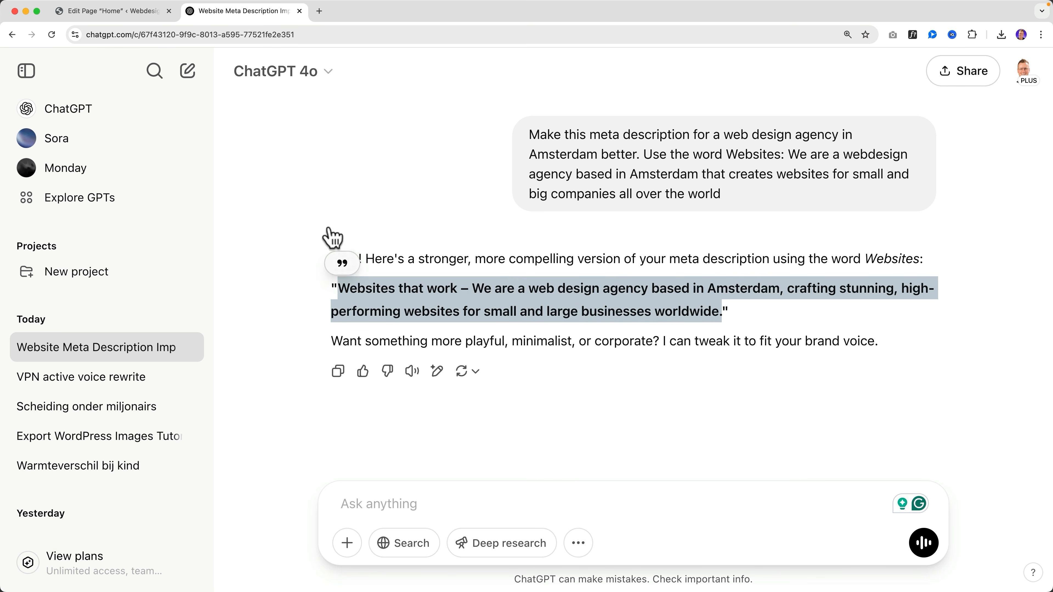
click(154, 12)
text(Websites that work – We are a web design agency based in Amsterdam, crafting stunning, high-performing websites for small and large businesses worldwide.)
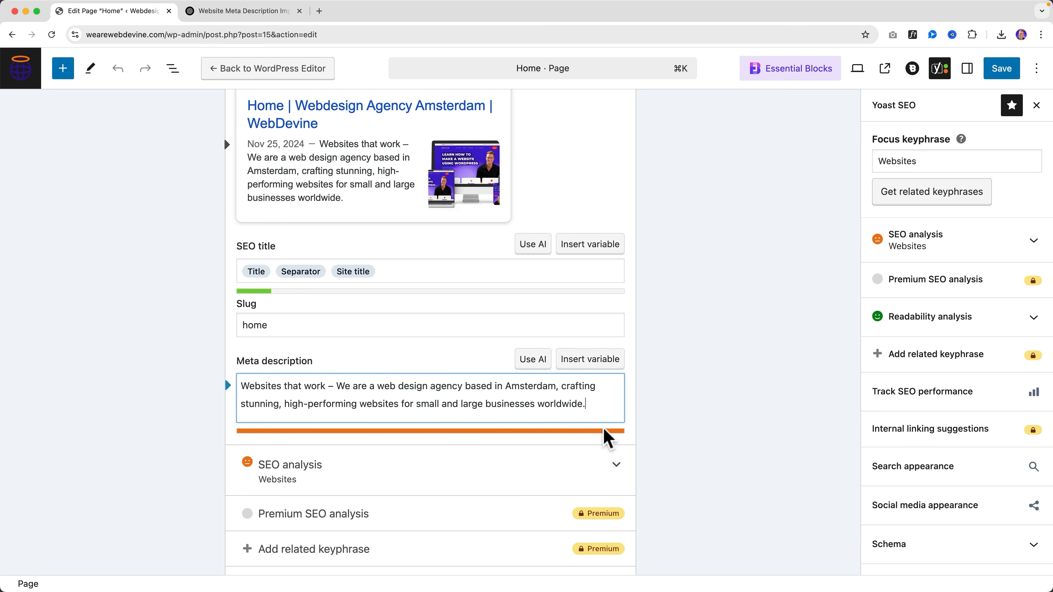
Step: Switch back to ChatGPT and request a revision of the description with "Make it a bit shorter"
click(227, 13)
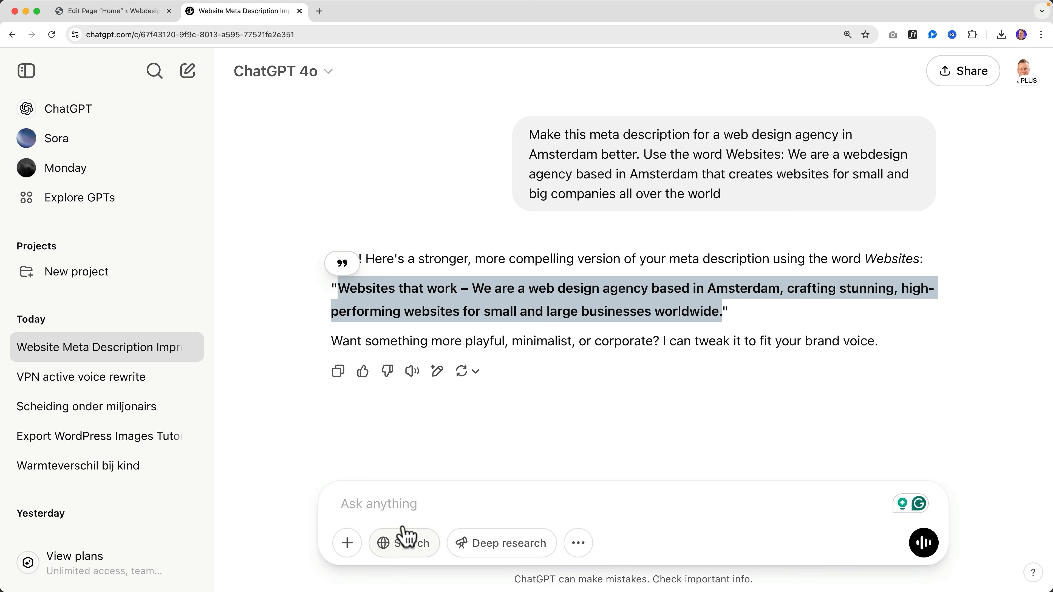
click(408, 504)
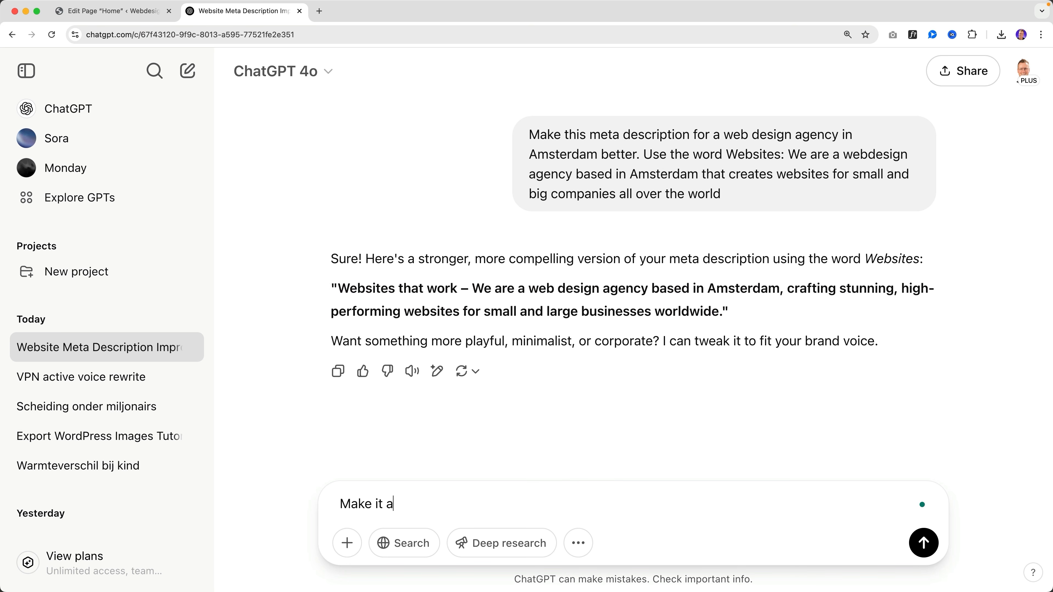
text(Make it a bit shorter)
key(Return)
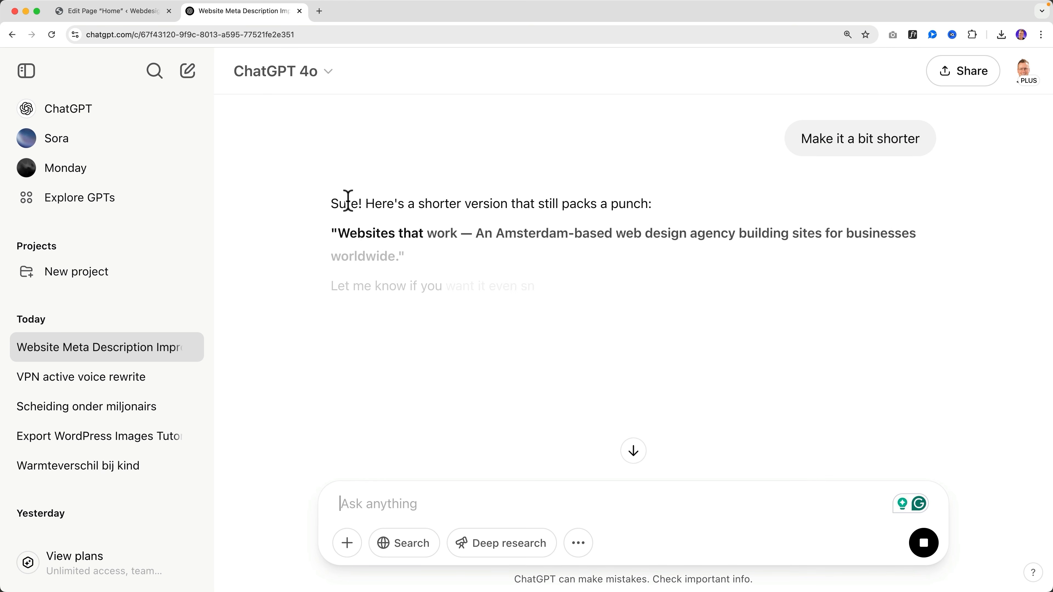
Step: Replace the meta description with ChatGPT's shorter version, "Websites that work — An Amsterdam-based web design agency building sites for businesses worldwide."
drag(337, 233, 398, 253)
key(super+c)
click(140, 13)
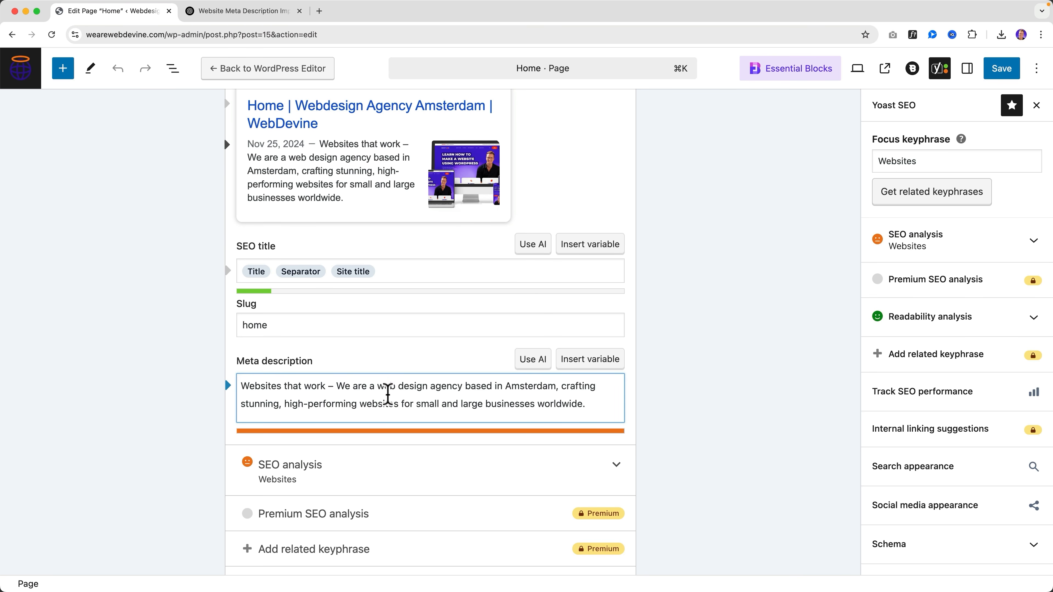
key(super+a)
key(super+v)
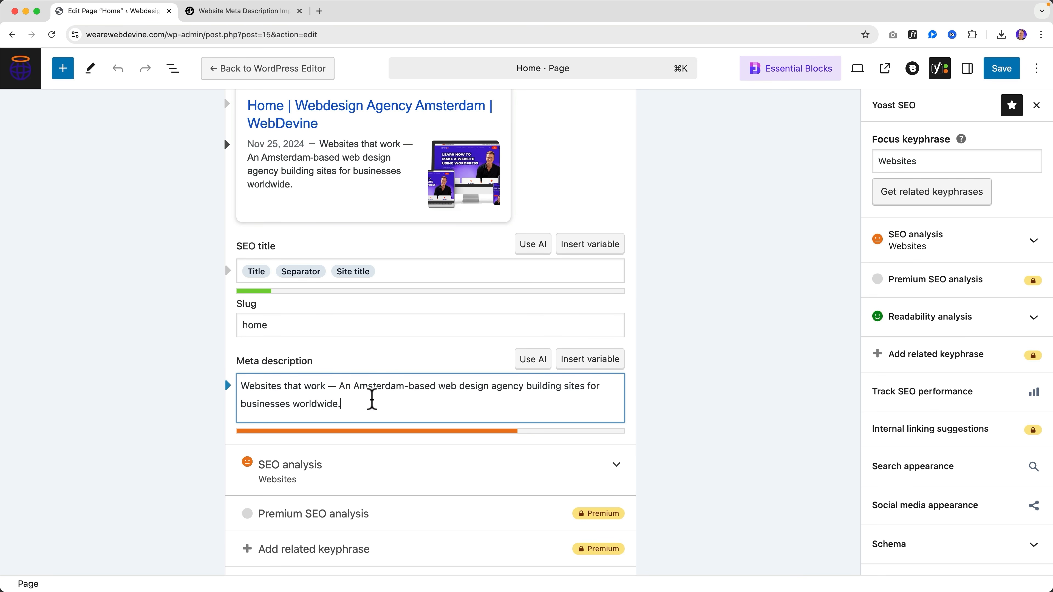
key(BackSpace)
key(BackSpace)
key(BackSpace)
key(BackSpace)
key(BackSpace)
key(BackSpace)
key(BackSpace)
key(BackSpace)
key(BackSpace)
key(BackSpace)
key(BackSpace)
key(BackSpace)
key(BackSpace)
key(BackSpace)
key(BackSpace)
key(BackSpace)
key(BackSpace)
key(BackSpace)
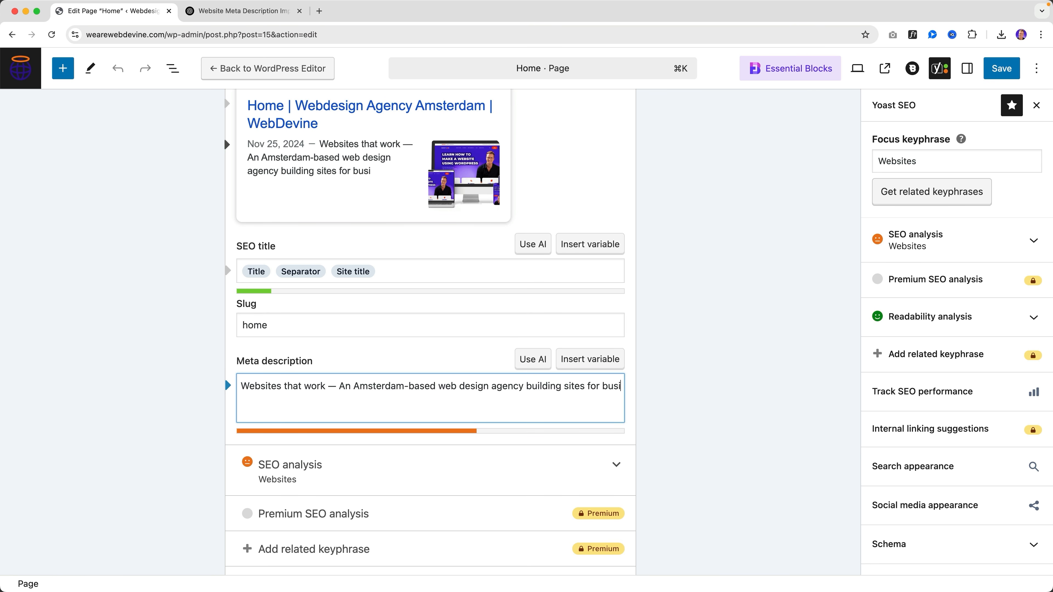
key(super+a)
key(super+v)
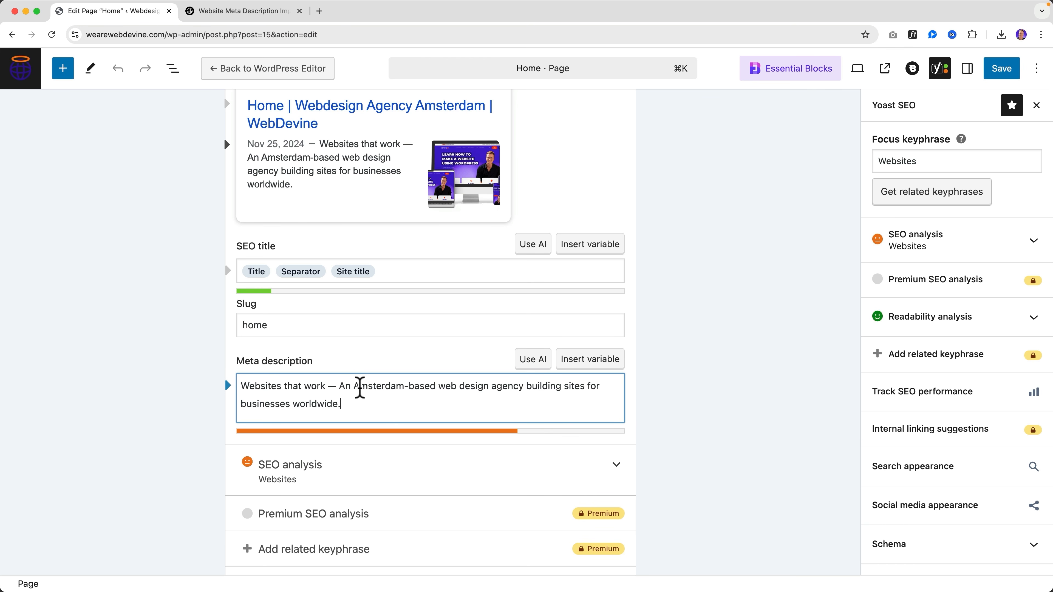
Step: Return to ChatGPT and ask it to expand the shortened description with "Make it a tiny bit longer"
click(229, 13)
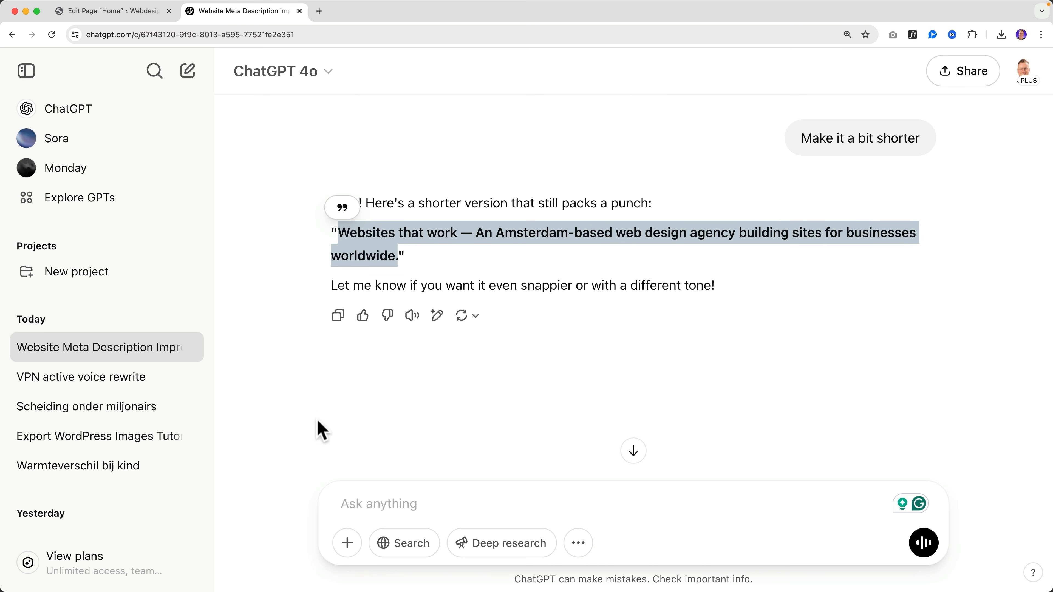
click(399, 497)
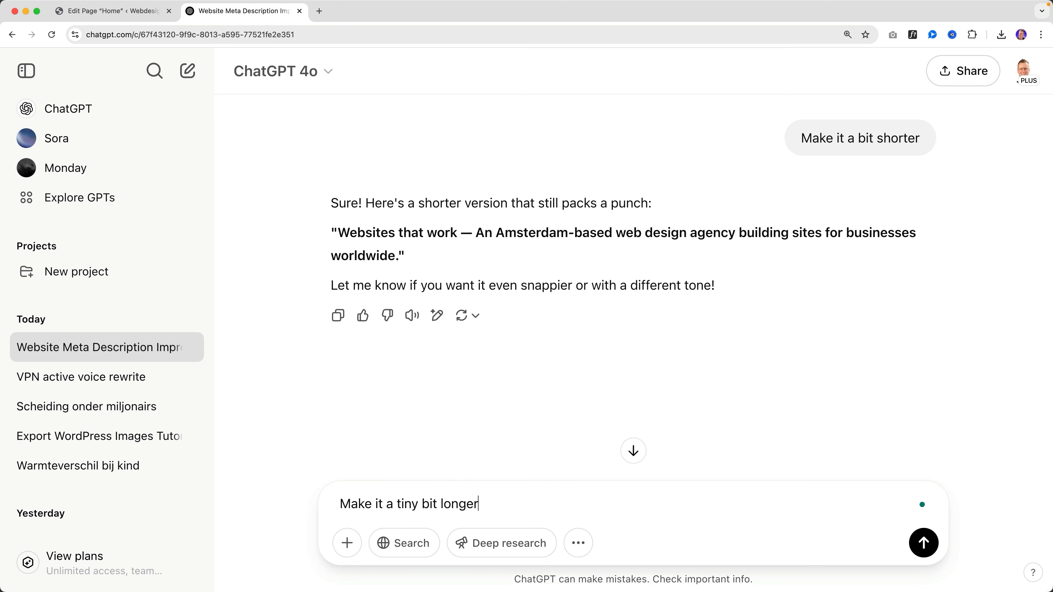
text(Make it a tiny bit longer)
key(Return)
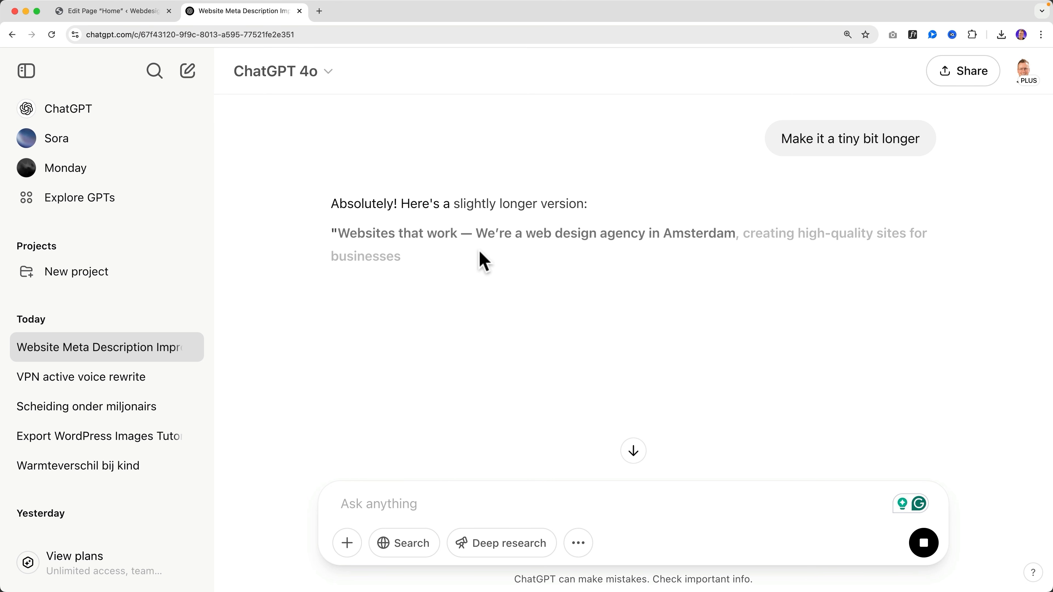
Step: Set the meta description to "Websites that work — We're a web design agency in Amsterdam, creating high-quality sites for businesses around the world." and save the page
drag(338, 233, 510, 259)
click(134, 14)
key(super+a)
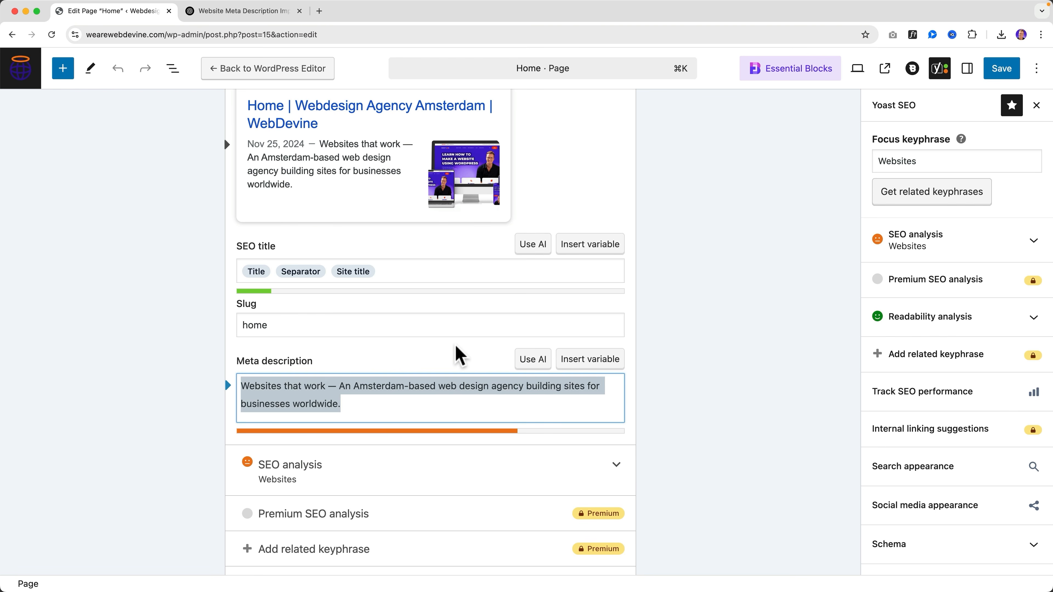
text(Websites that work — We’re a web design agency in Amsterdam, creating high-quality sites for businesses around the world.)
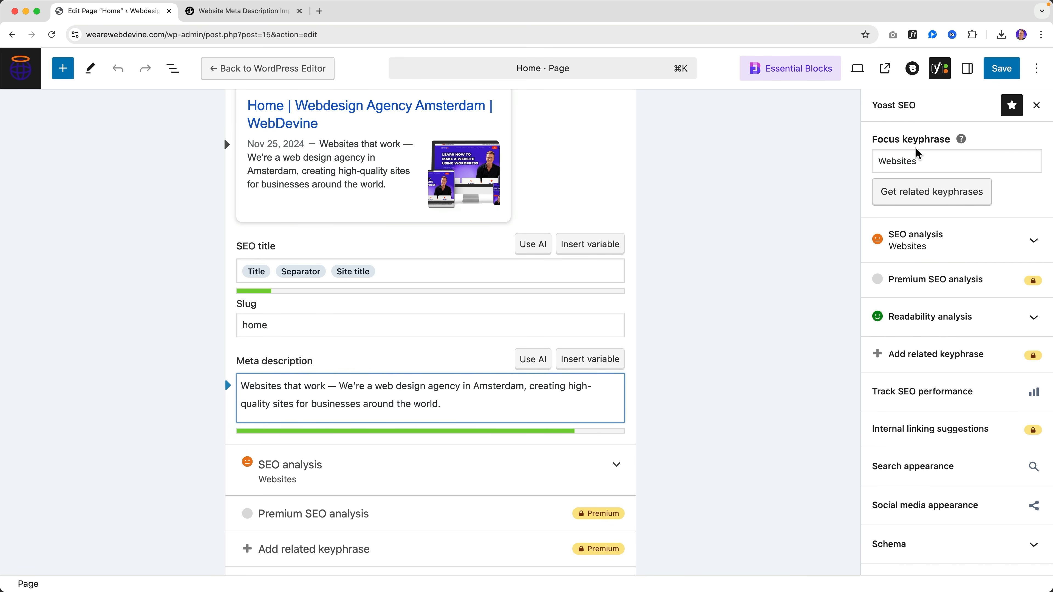
click(1001, 69)
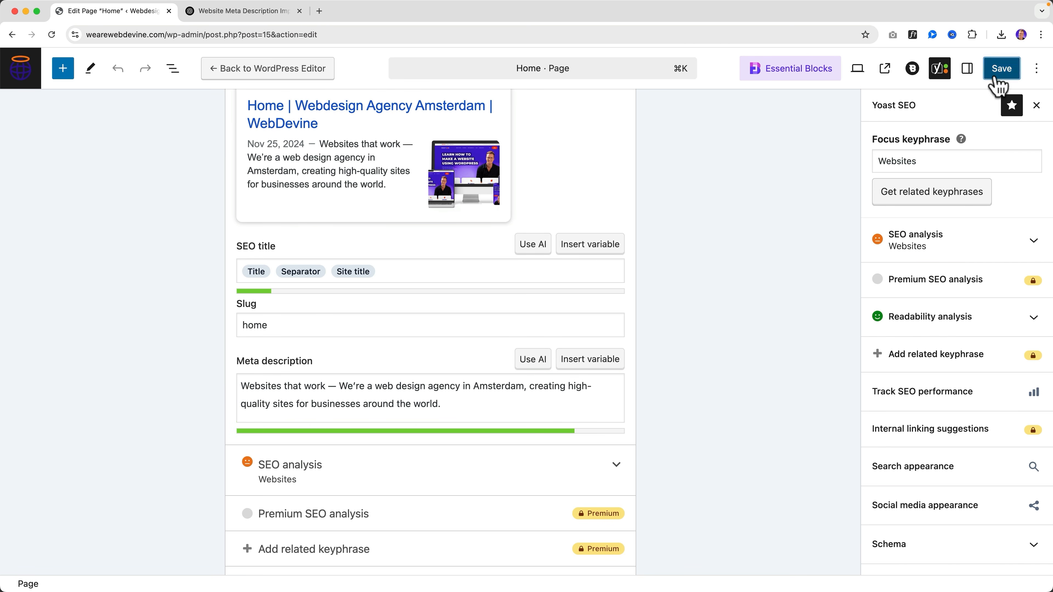
Step: Reload the Yoast SEO sidebar for the home page and review the problems, improvements and good results of its SEO analysis
click(940, 76)
click(940, 76)
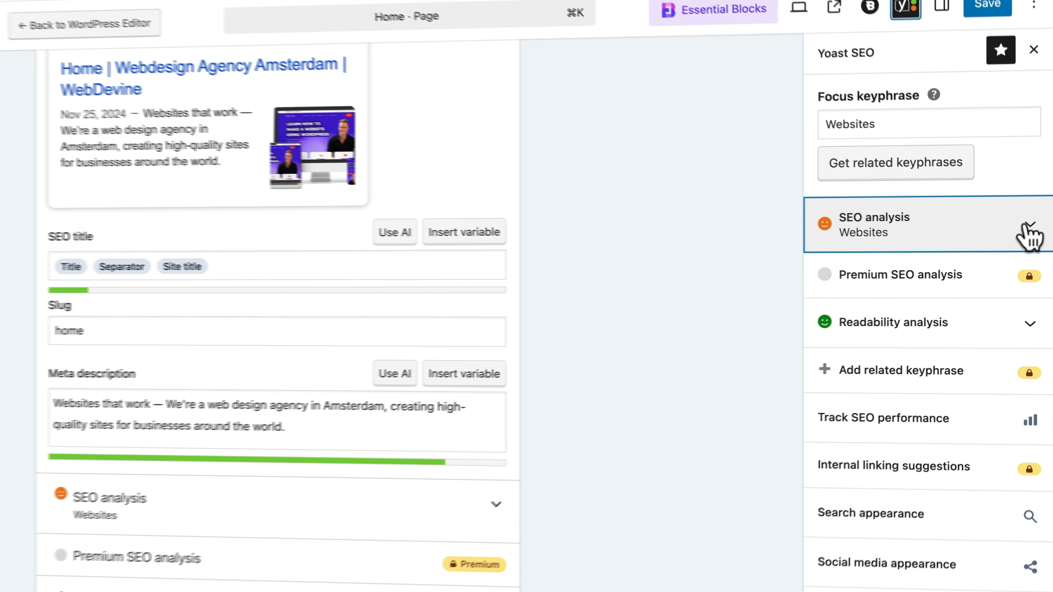
click(1031, 243)
scroll(980, 314, down, 15)
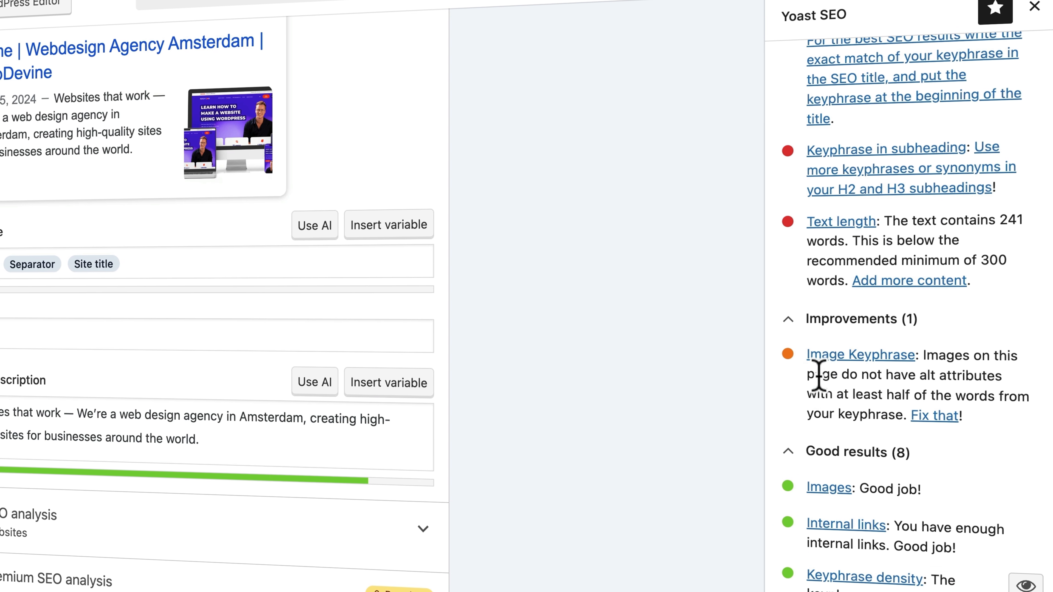
scroll(817, 371, down, 15)
scroll(853, 341, up, 2)
scroll(910, 160, up, 10)
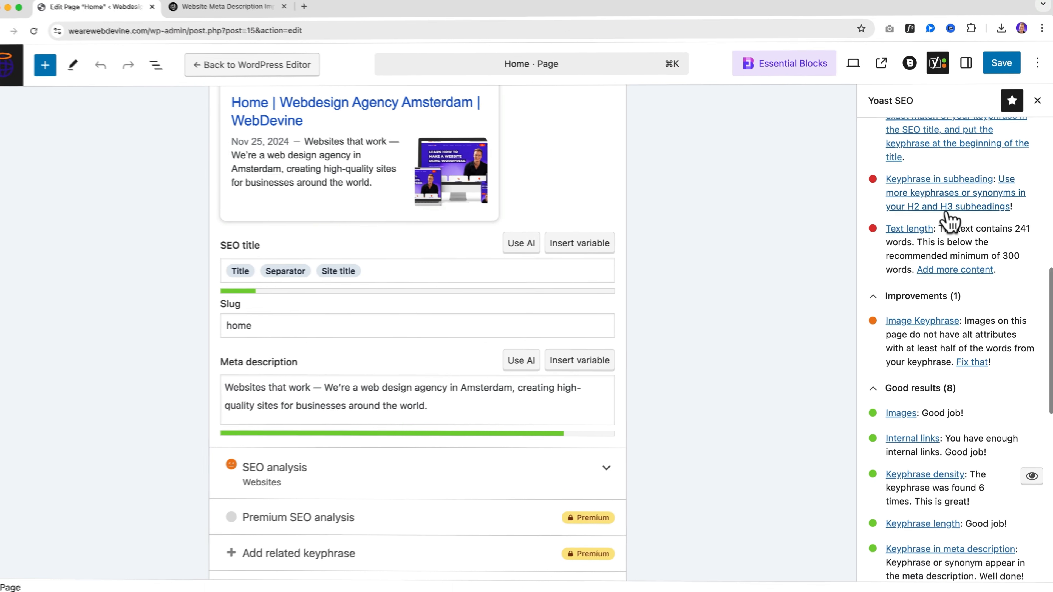
scroll(938, 234, up, 5)
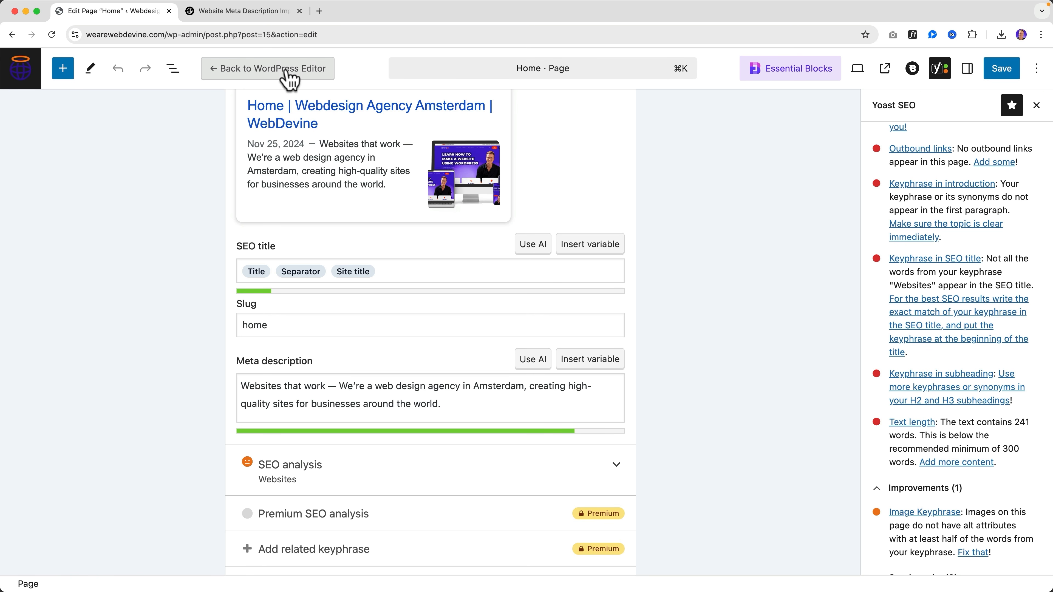
Step: Leave the page editor, open the live home page in Elementor and show the Yoast SEO section of its page settings
click(18, 75)
click(148, 64)
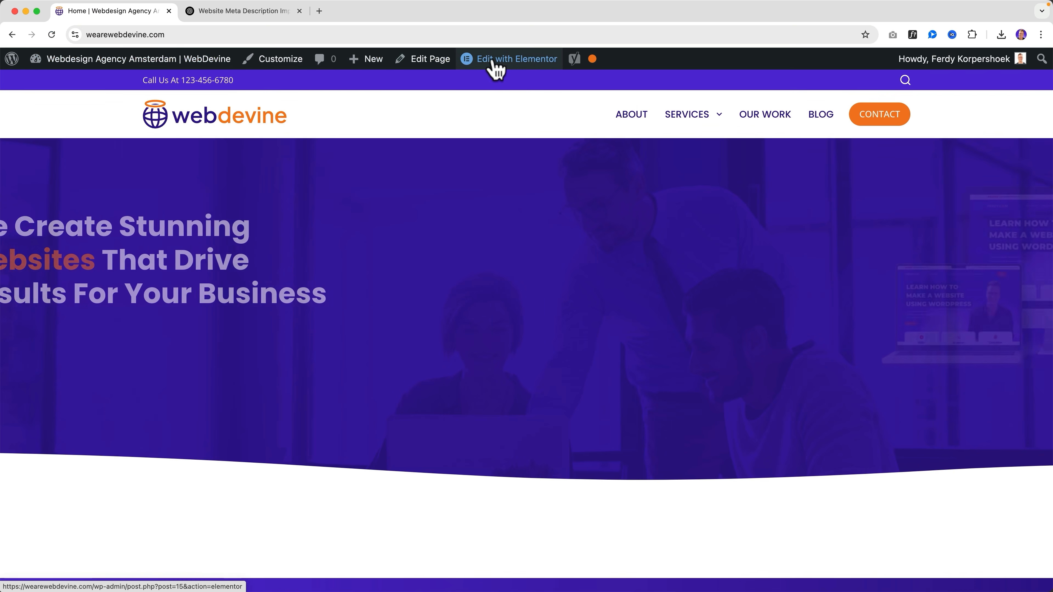
click(498, 58)
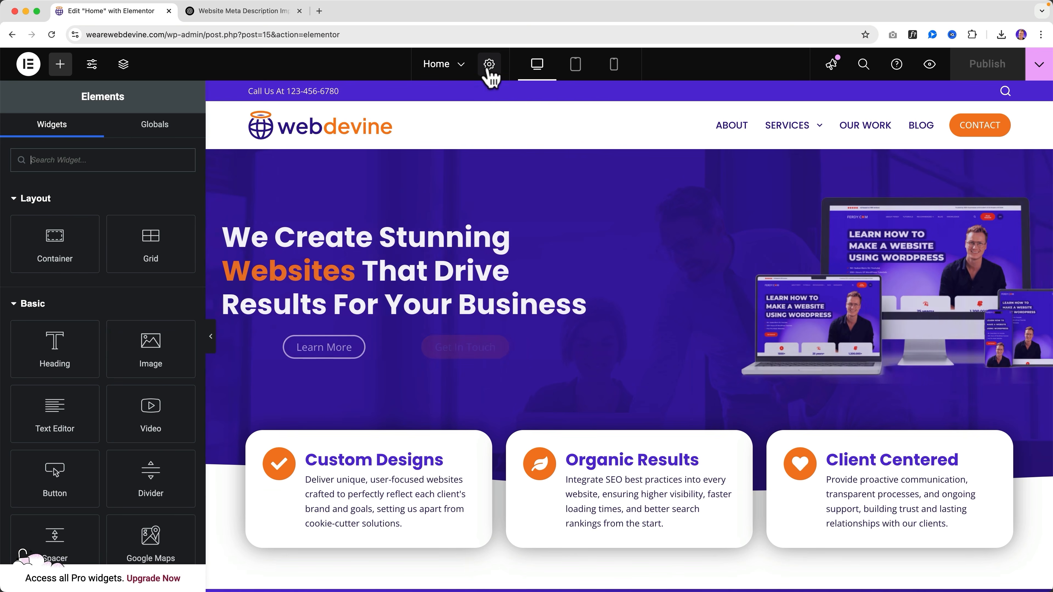
click(489, 65)
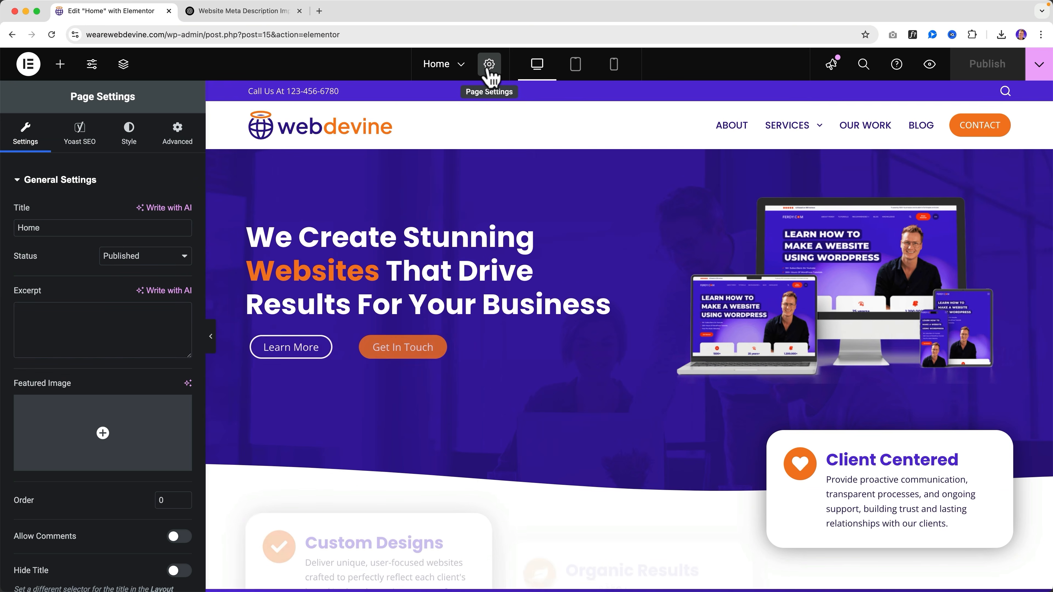
click(81, 133)
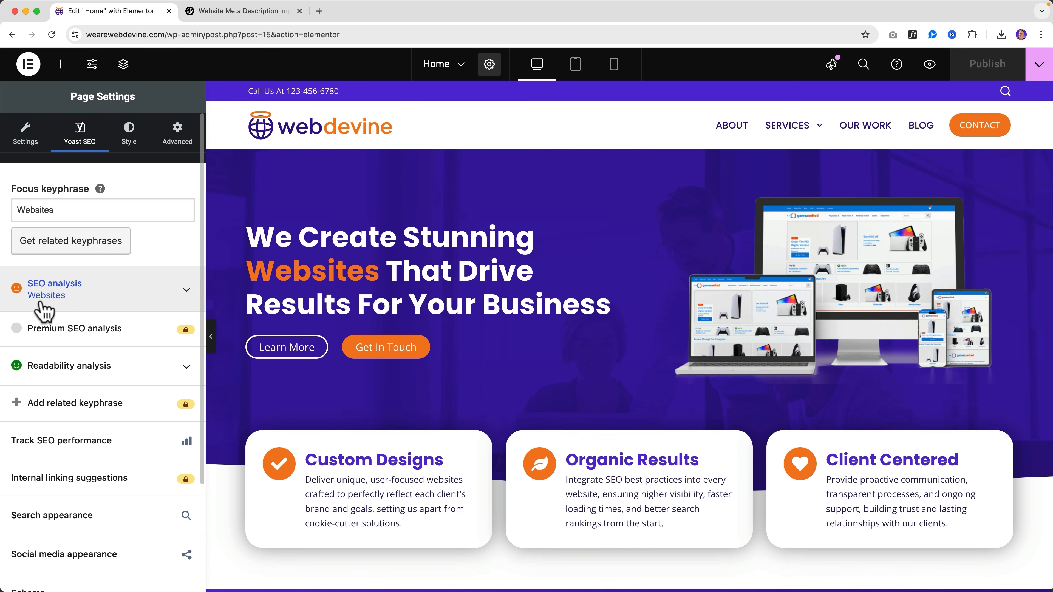
Step: Split the "WebDevine – Your Digital Growth Partner" text into two paragraphs before "Beyond design" and add an empty line at its end
click(489, 258)
scroll(490, 260, down, 5)
scroll(491, 261, down, 5)
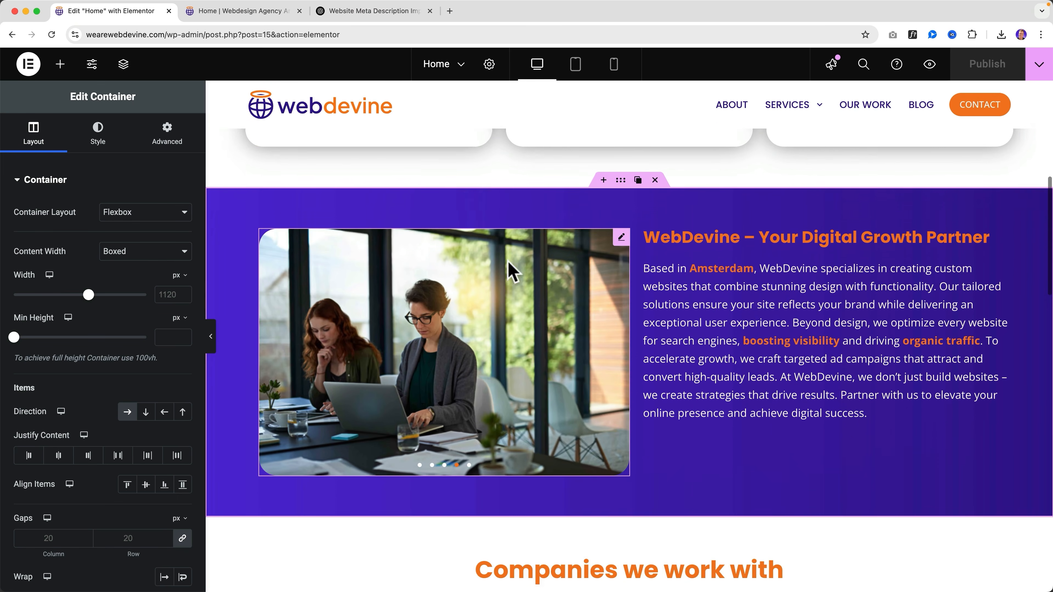
click(790, 332)
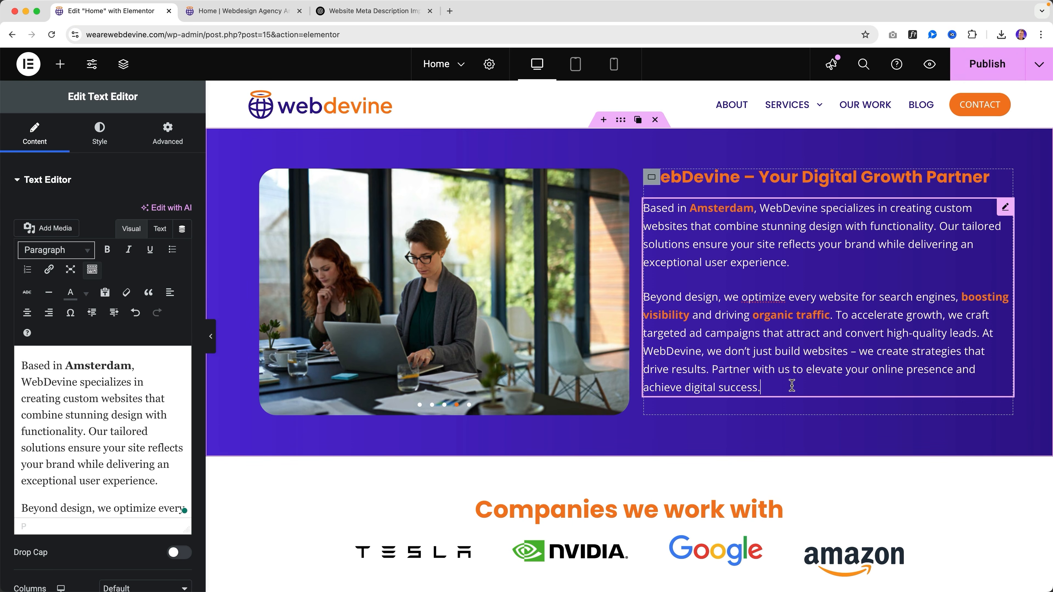
scroll(137, 397, down, 5)
click(159, 499)
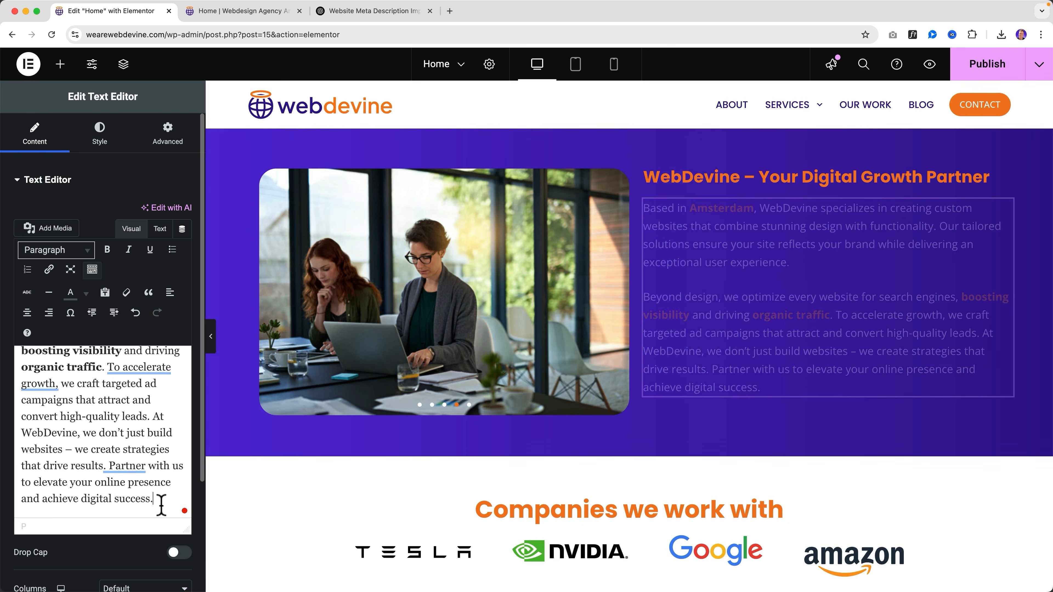
key(Return)
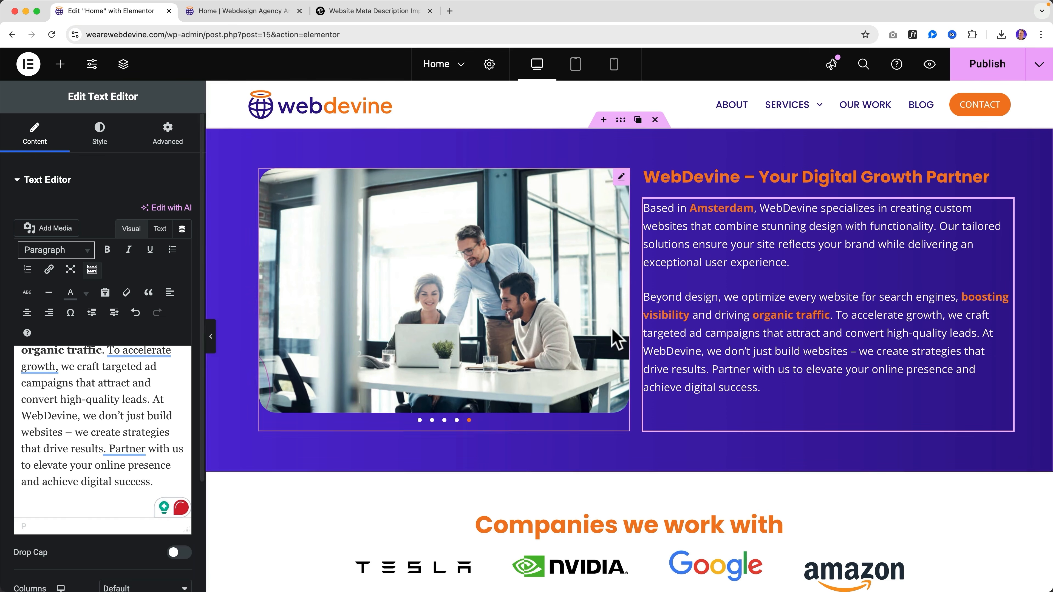
Step: Look over the remaining sections of the home page in Elementor and open a preview of the page
scroll(700, 313, down, 10)
scroll(640, 327, down, 10)
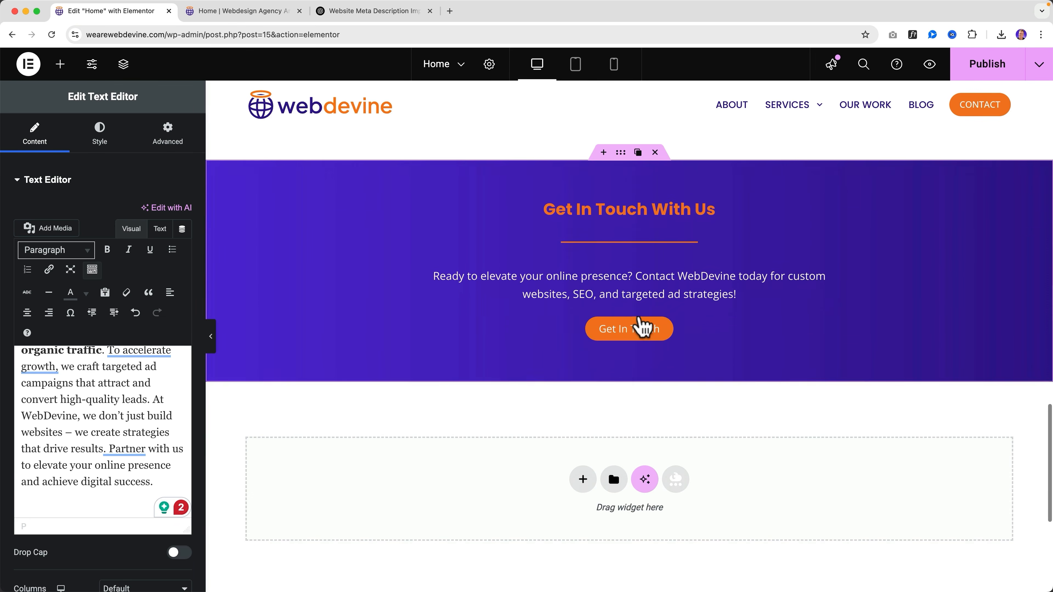
scroll(583, 302, up, 15)
scroll(577, 308, up, 5)
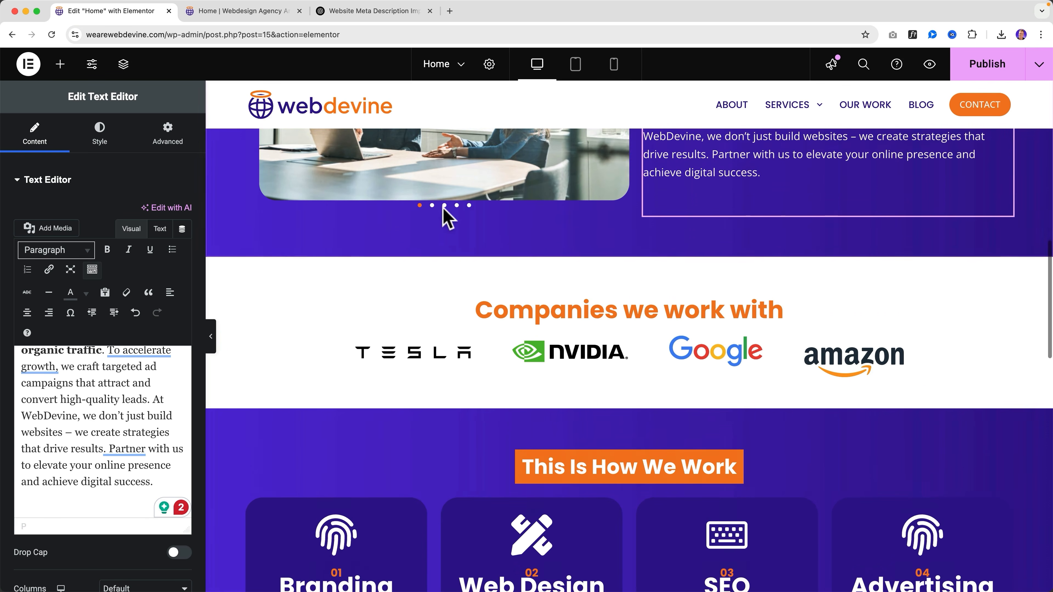
click(929, 65)
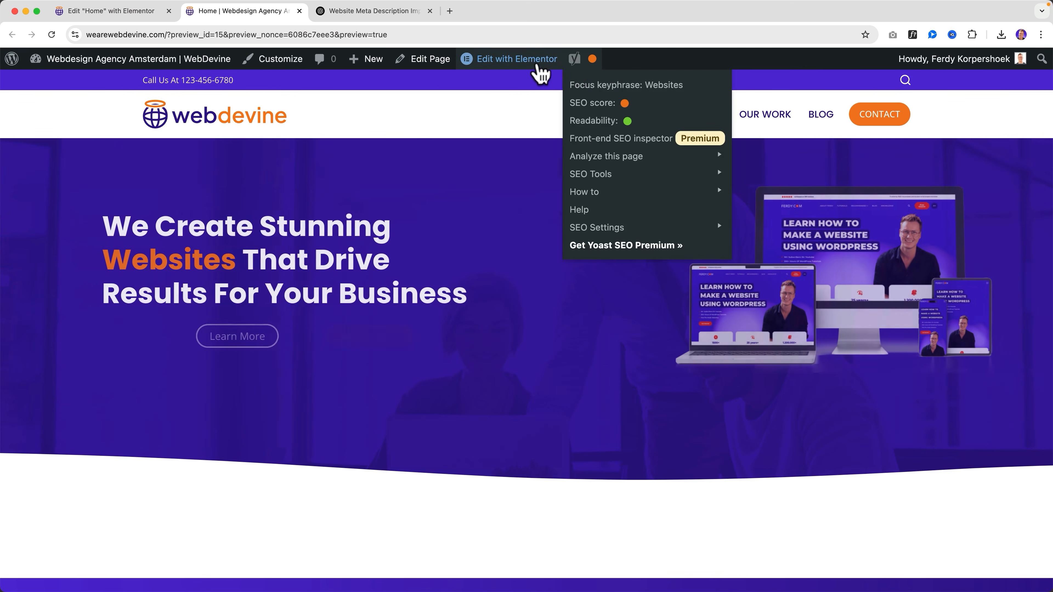
Step: Open the home page in the WordPress editor and review the problems in its Yoast SEO analysis, including keyphrase use and text length
click(427, 66)
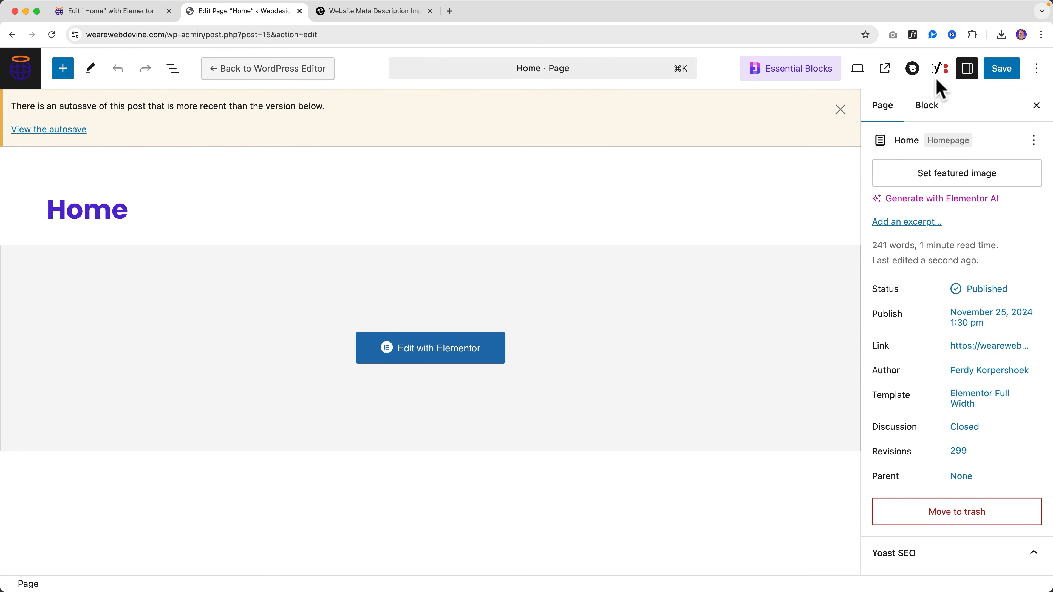
click(939, 70)
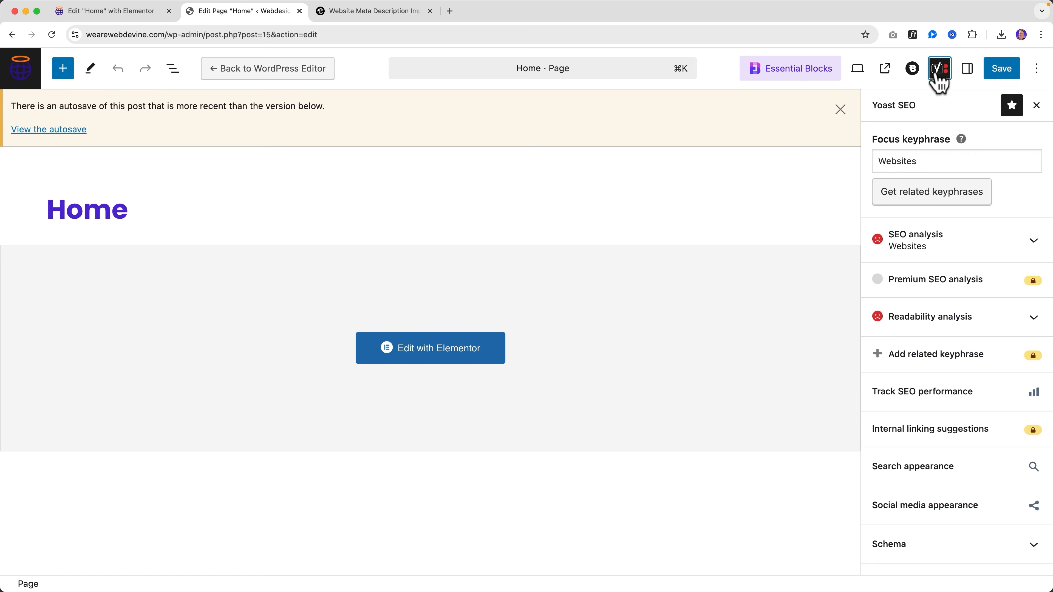
click(1034, 246)
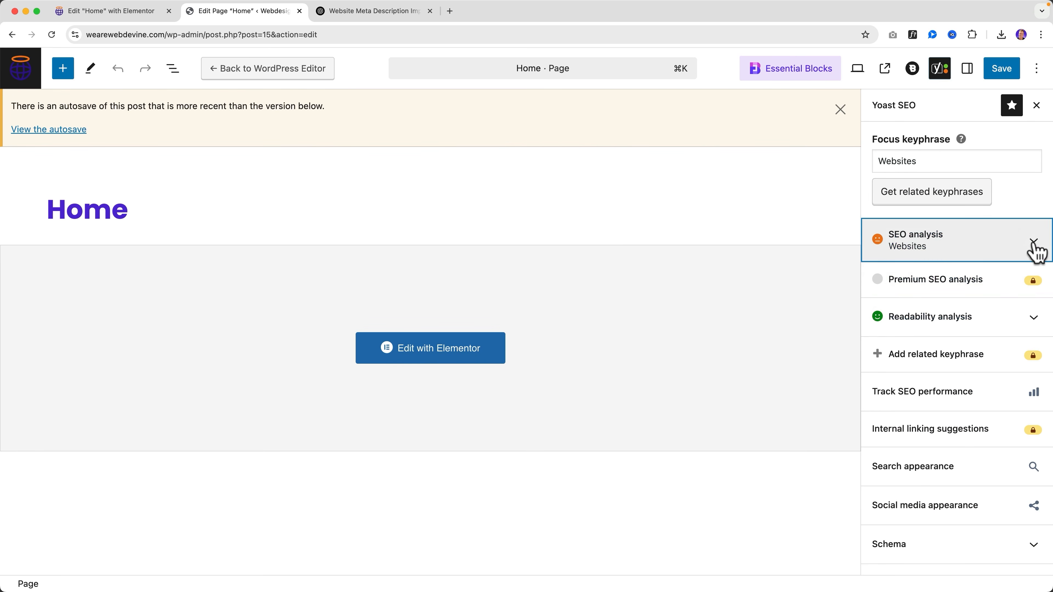
scroll(974, 332, down, 10)
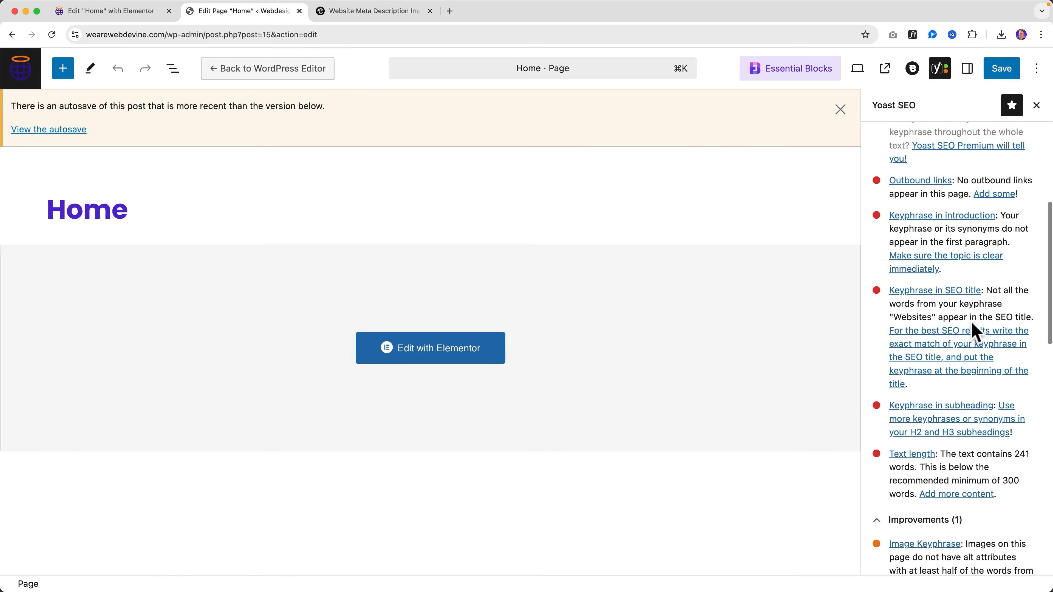
scroll(975, 331, down, 3)
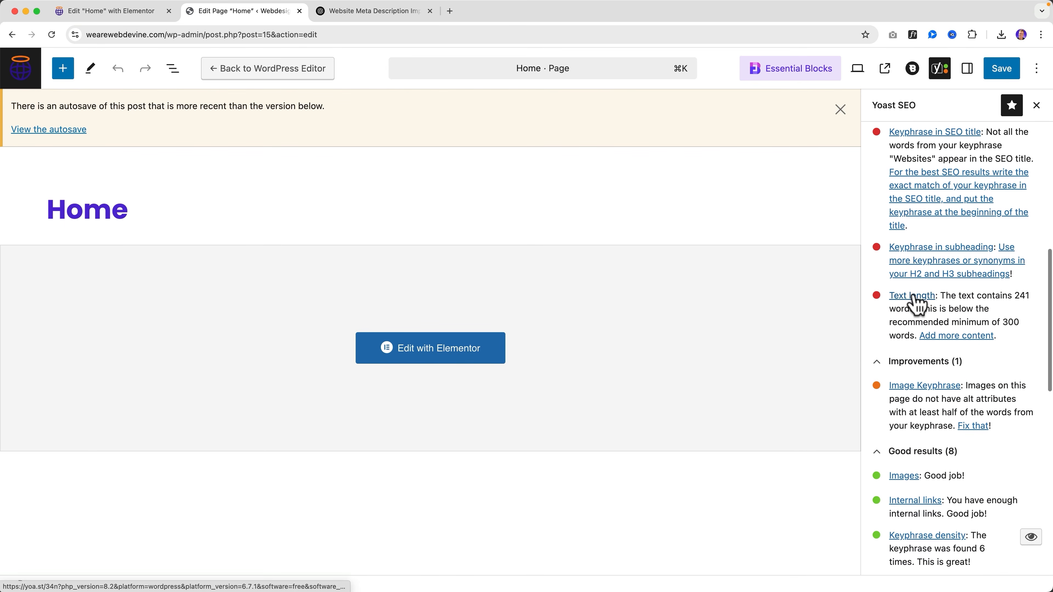
scroll(929, 315, up, 5)
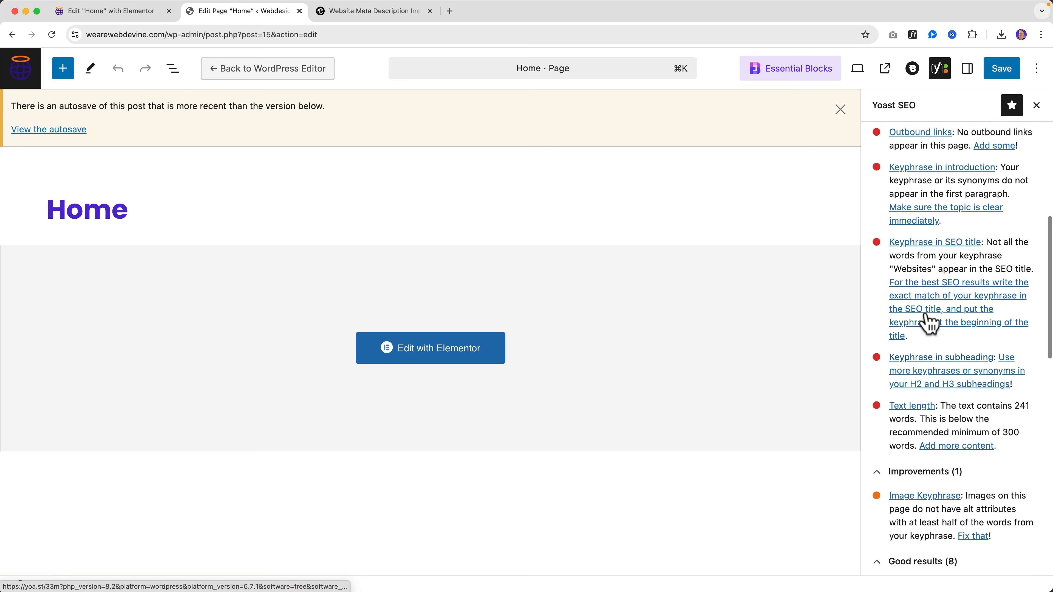
scroll(928, 376, up, 7)
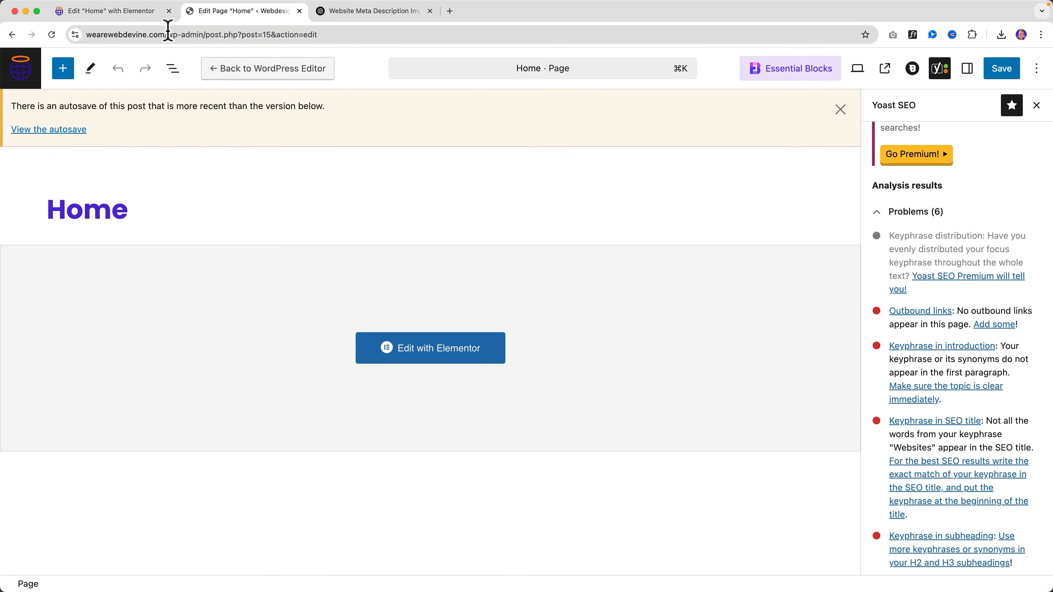
Step: Switch back to the Elementor editor and show the home page's Yoast SEO settings
click(153, 11)
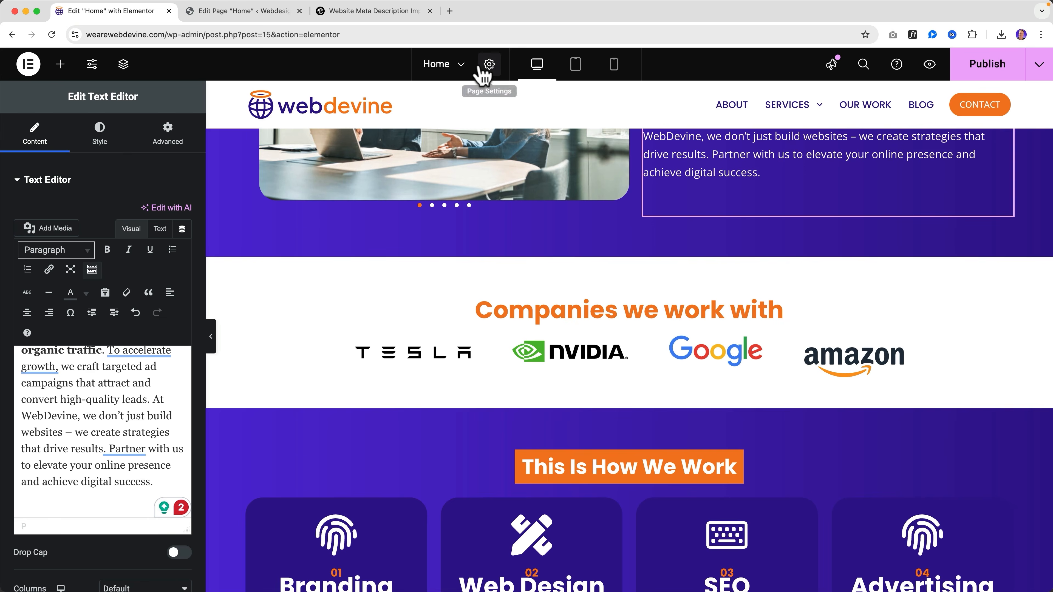
click(485, 75)
click(78, 133)
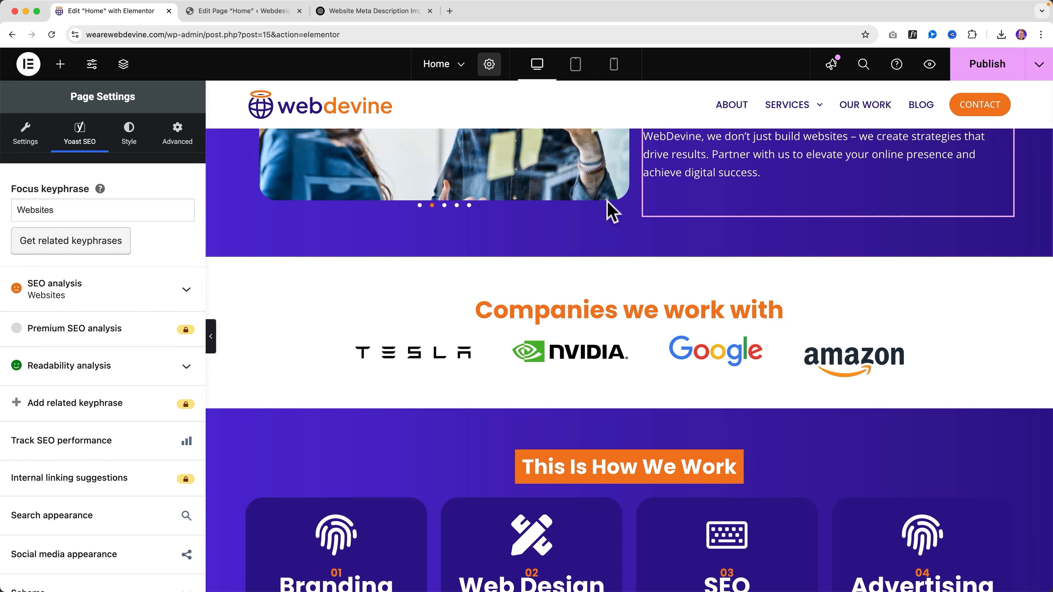
Step: Return to the WordPress page editor, exit to the pages overview and open the list of all posts
click(249, 11)
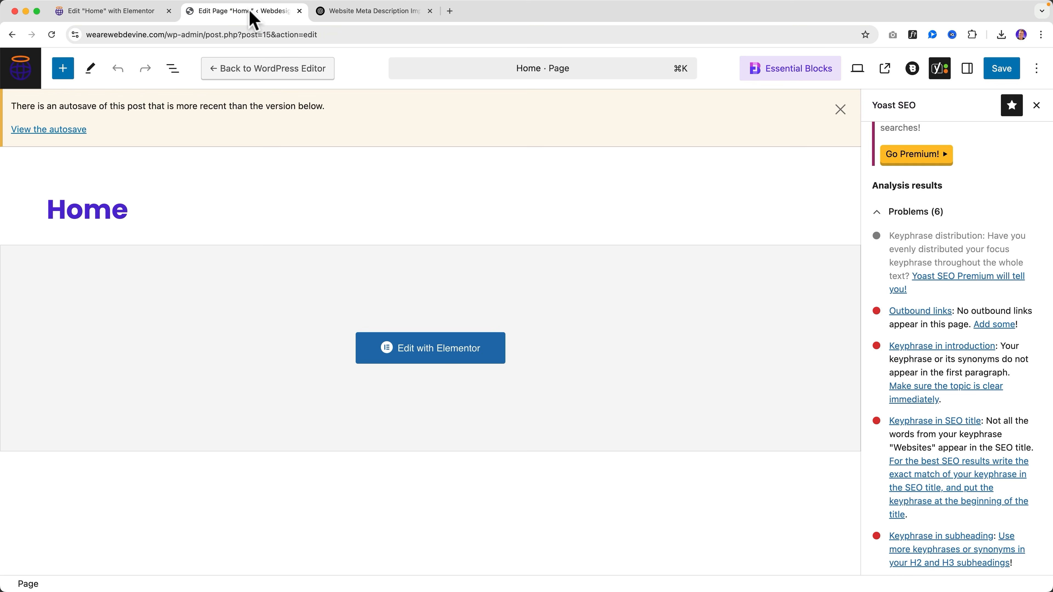
click(24, 69)
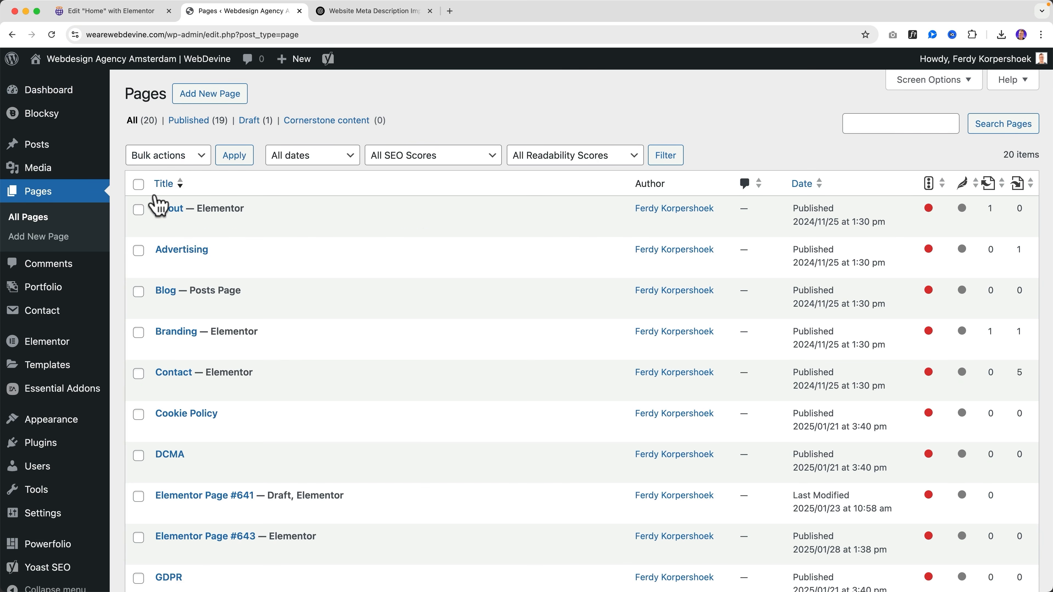
click(45, 146)
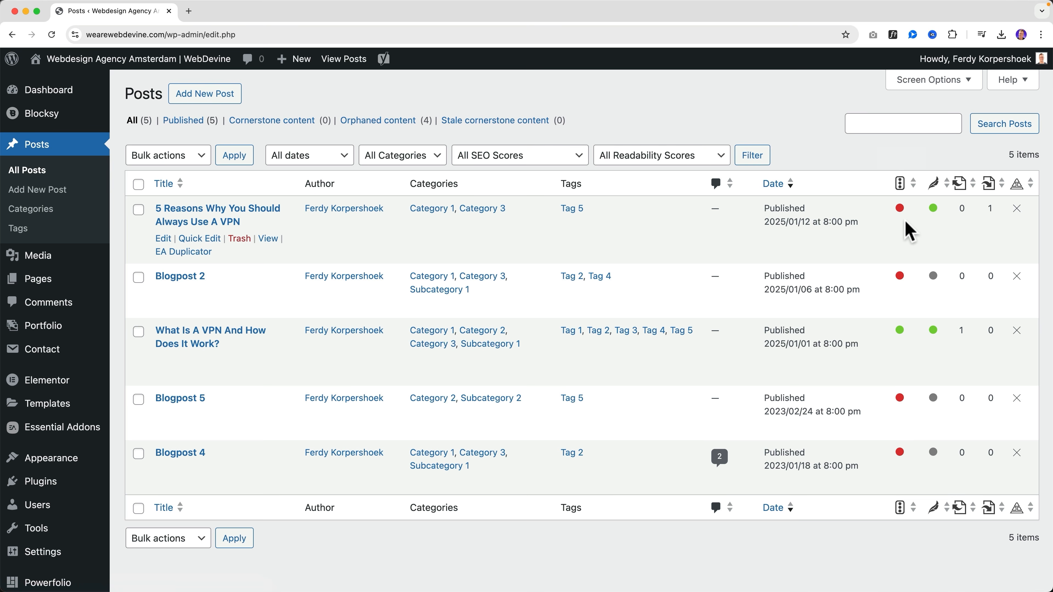
Step: Open the Yoast SEO dashboard and examine the SEO scores for posts and the content types available for filtering
scroll(59, 209, down, 3)
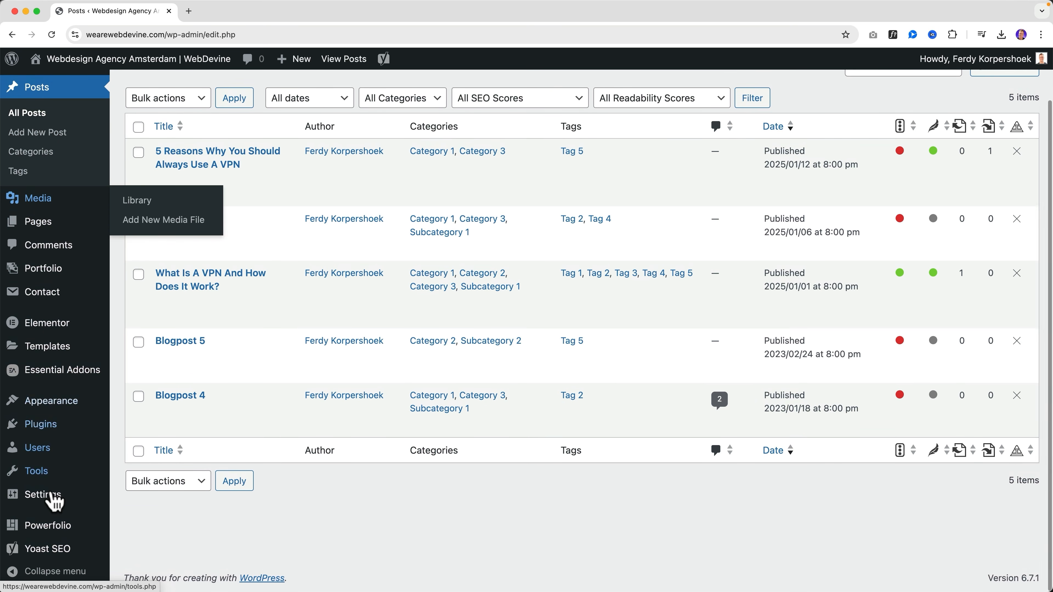
mouse_move(54, 557)
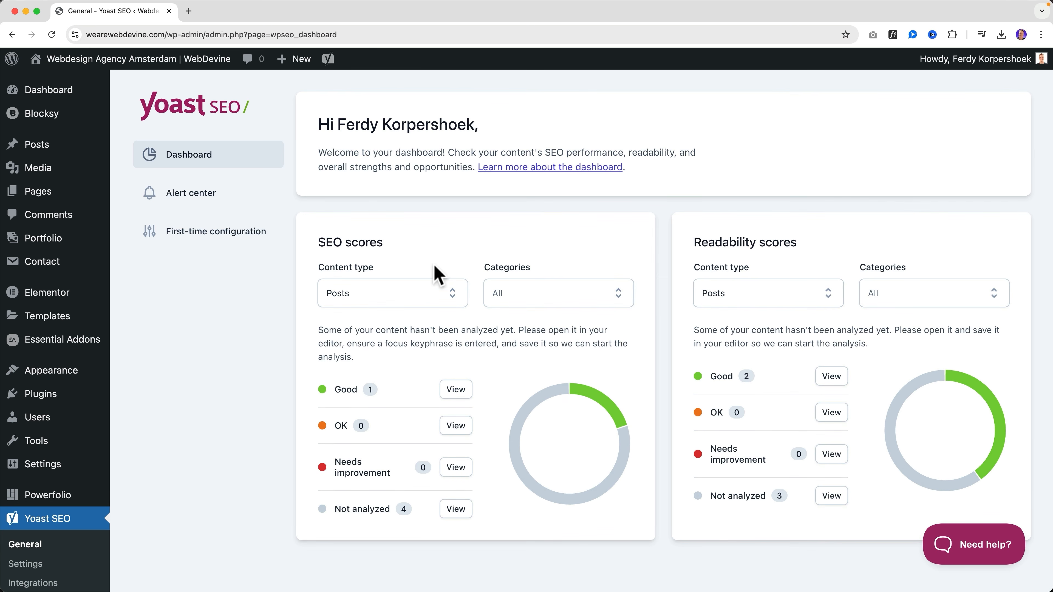
mouse_move(607, 406)
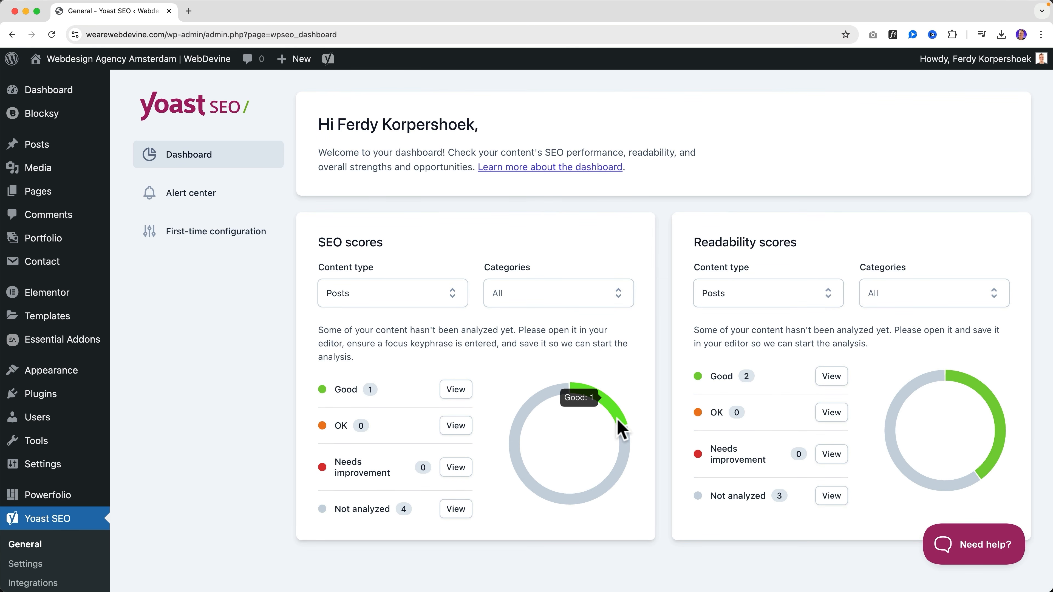
mouse_move(623, 454)
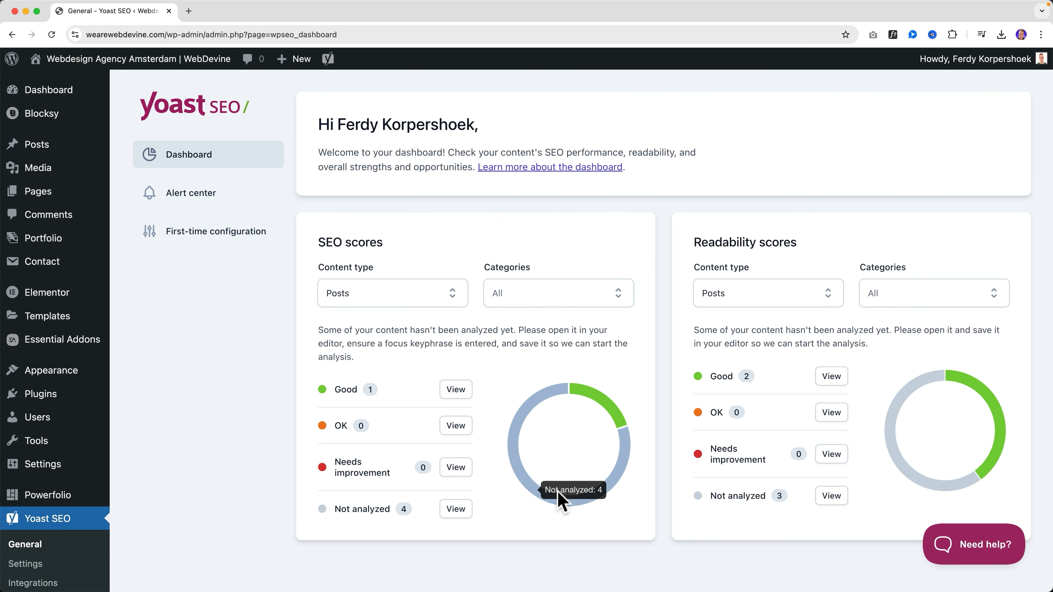
mouse_move(384, 513)
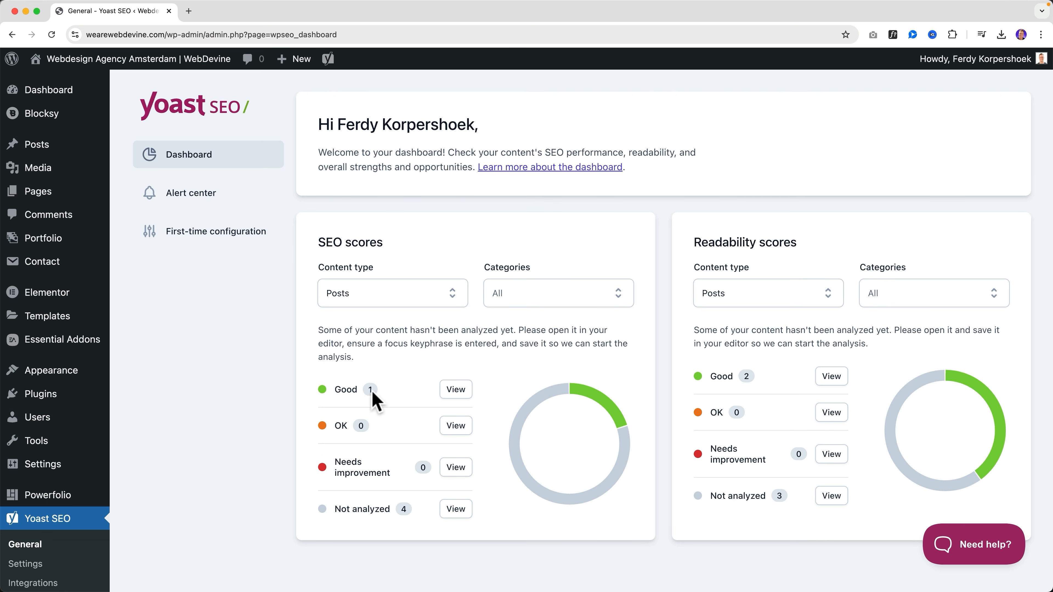
click(397, 293)
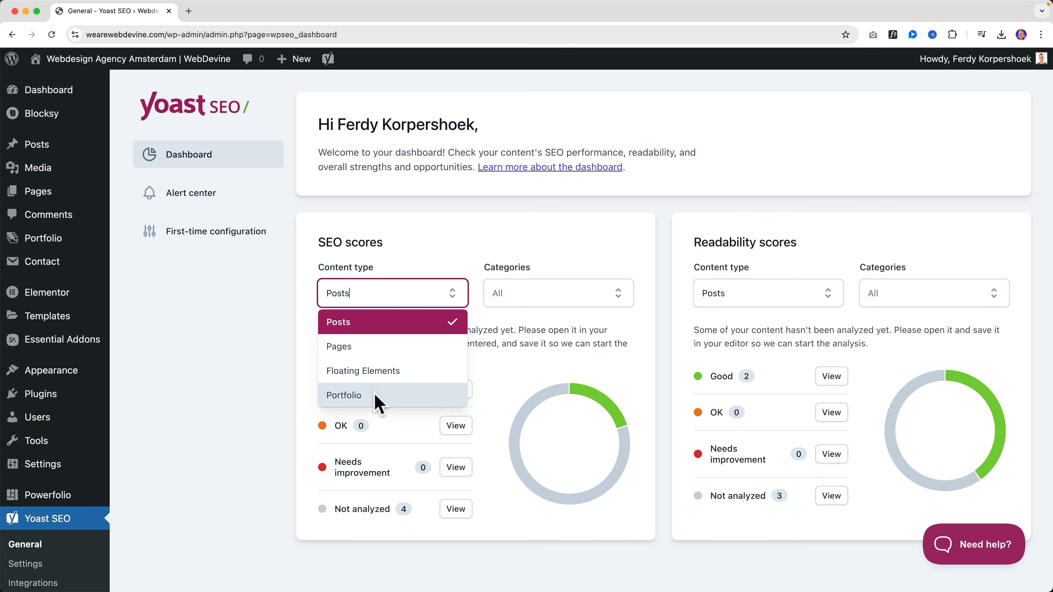
click(585, 259)
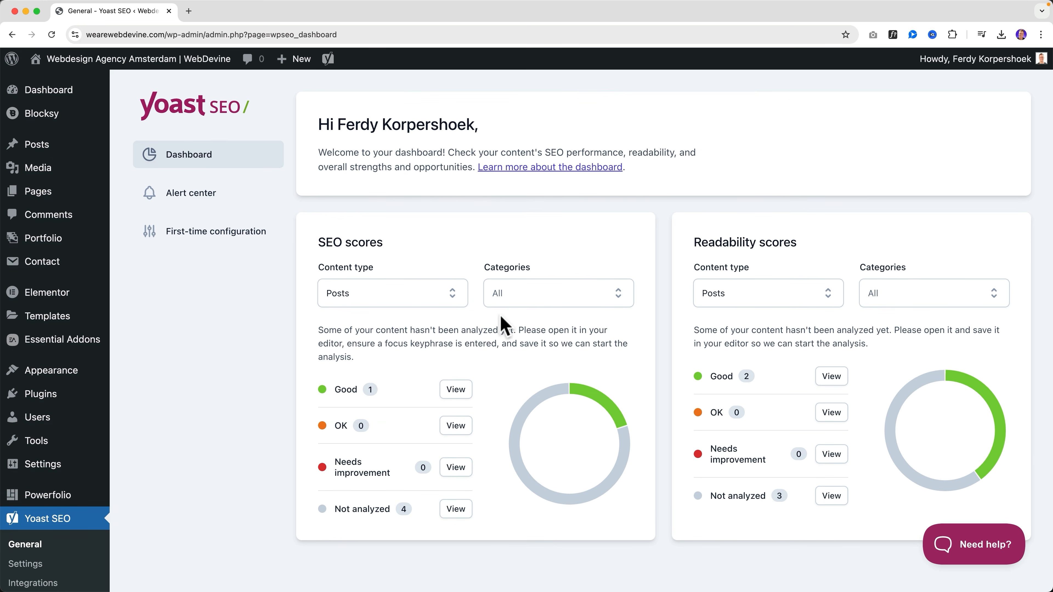
Step: Open the Yoast SEO Academy and browse the free and premium courses on offer
scroll(87, 400, down, 5)
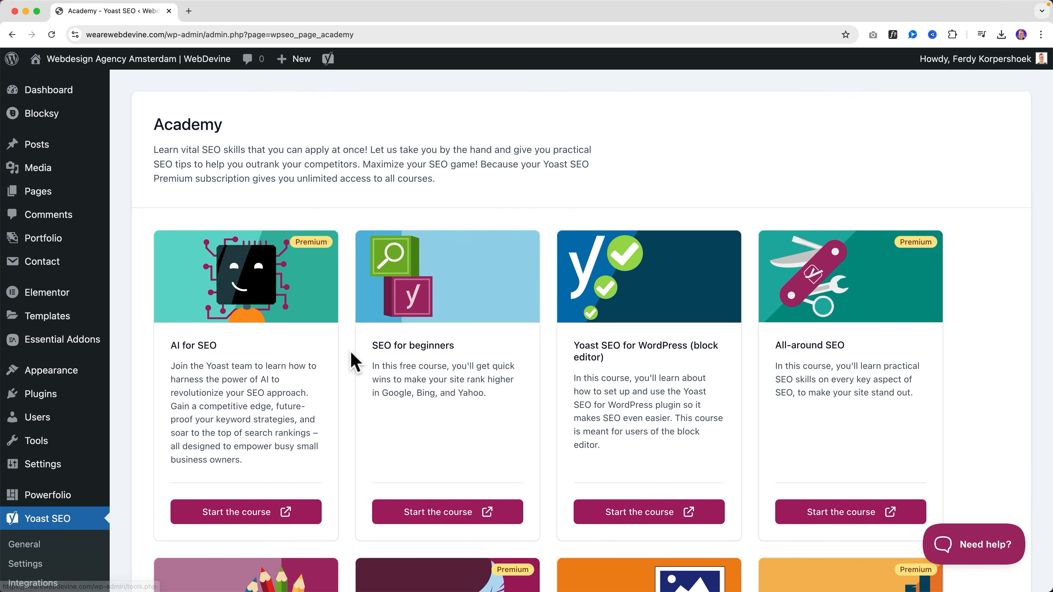
scroll(353, 351, down, 3)
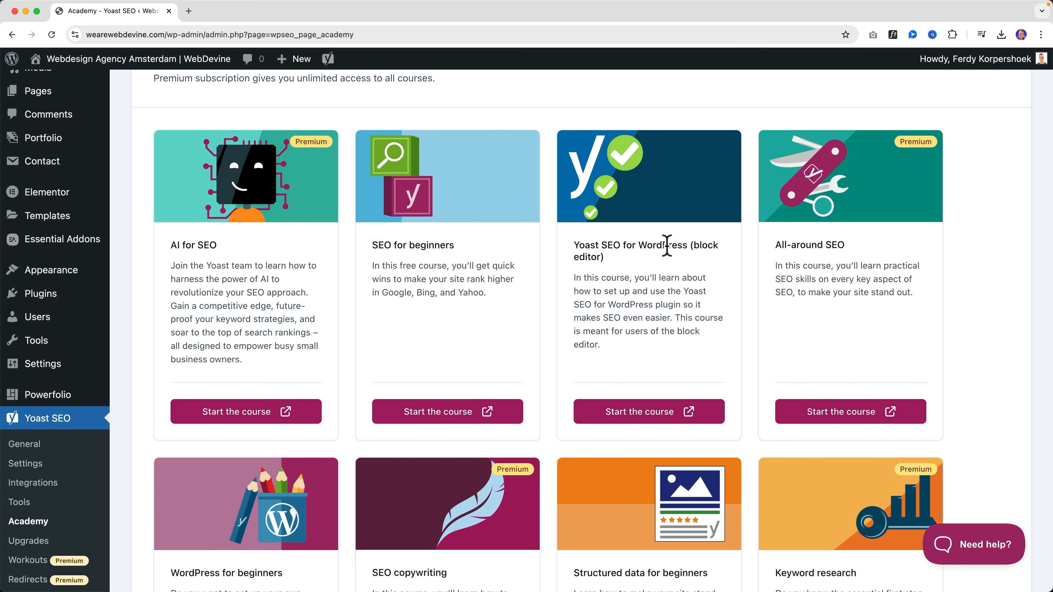
scroll(666, 245, down, 15)
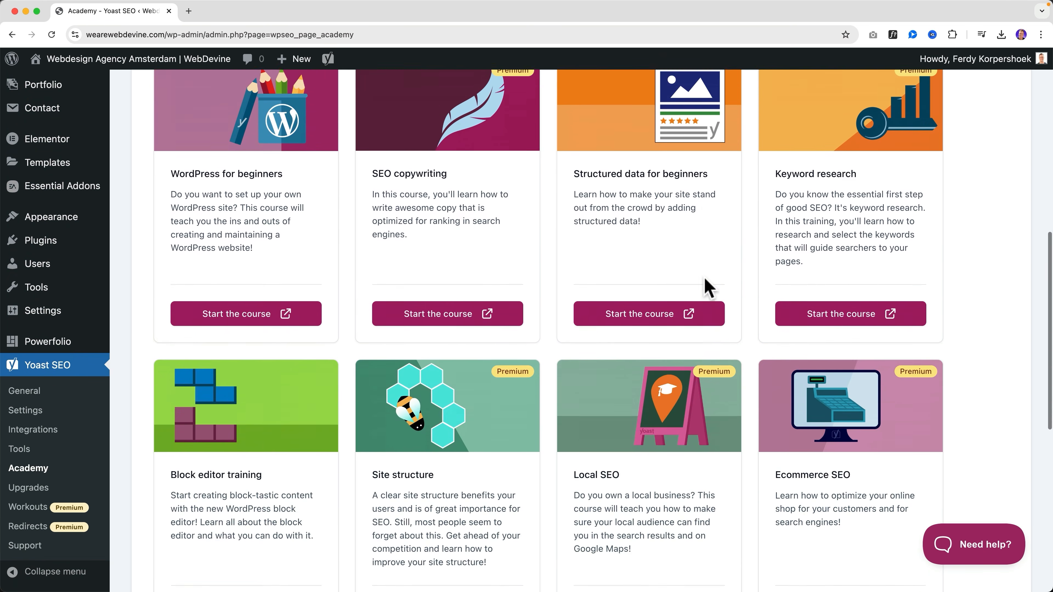
scroll(701, 284, down, 8)
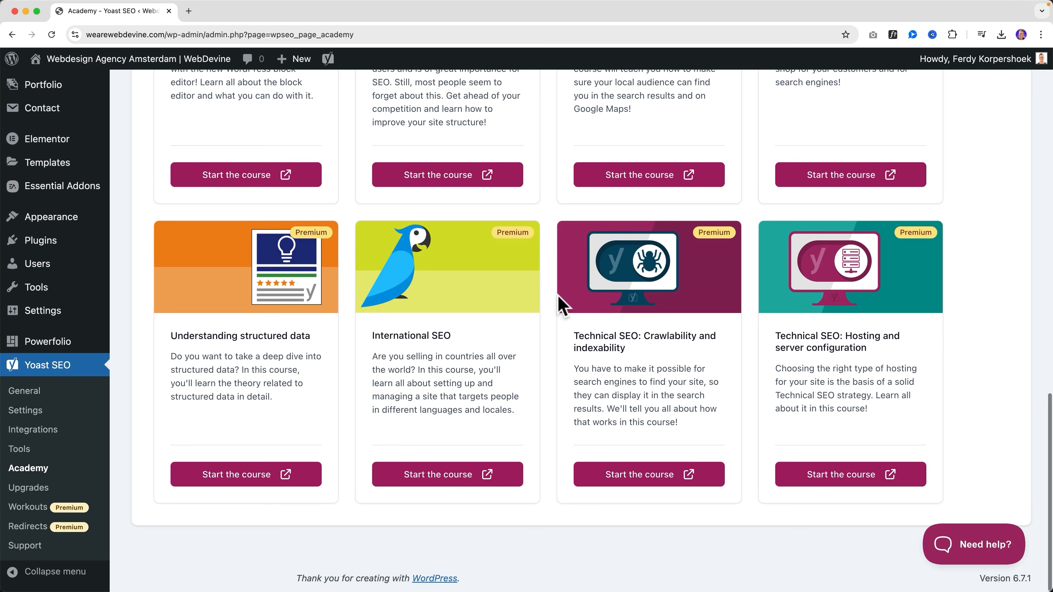
scroll(541, 303, up, 20)
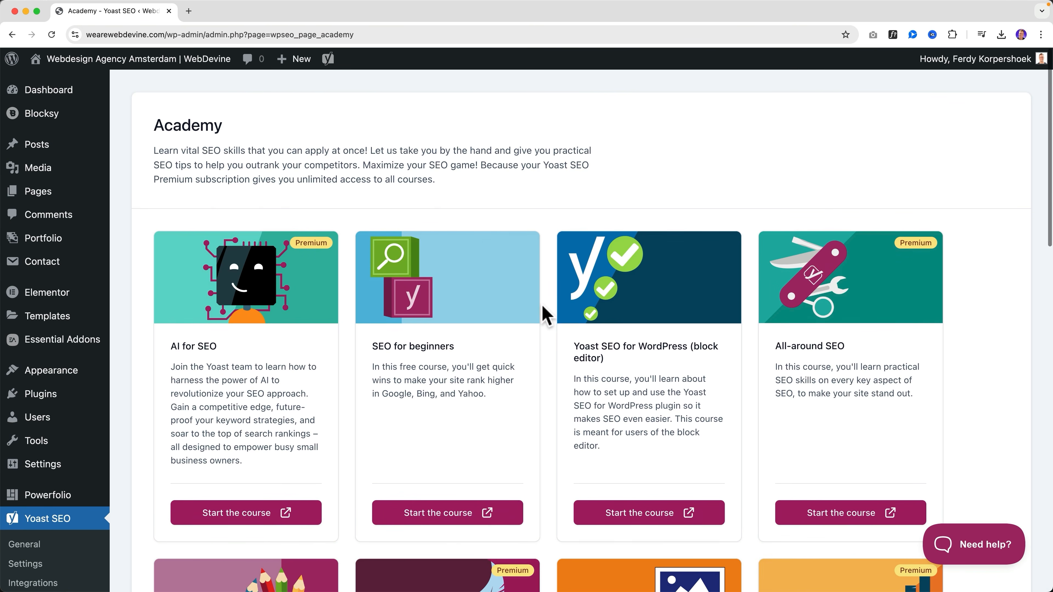